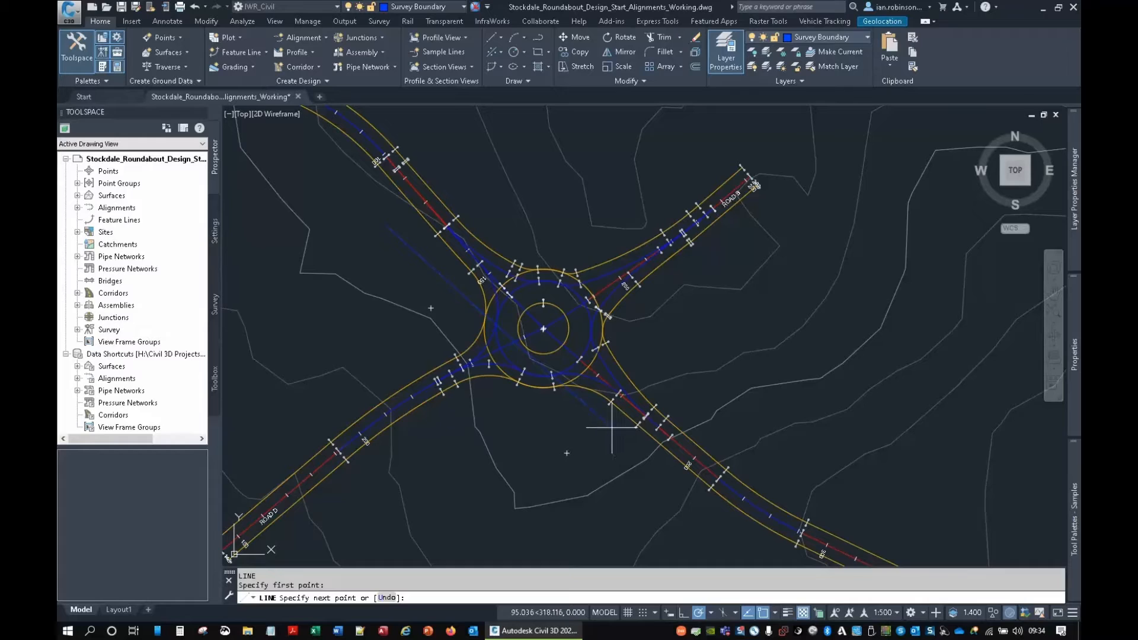
Finish the diagonal line across the roundabout and, with object snap off, pull its northwest end inward to about 78 m total length.
{"action": "left_click", "coordinate": [601, 424]}
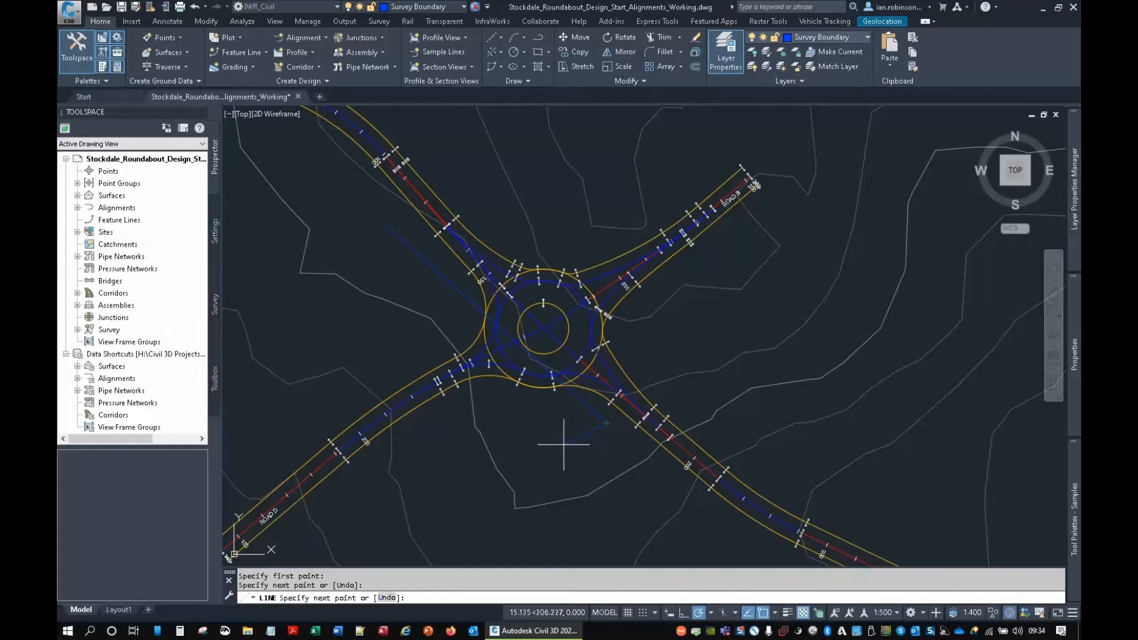
{"action": "key", "text": "Return"}
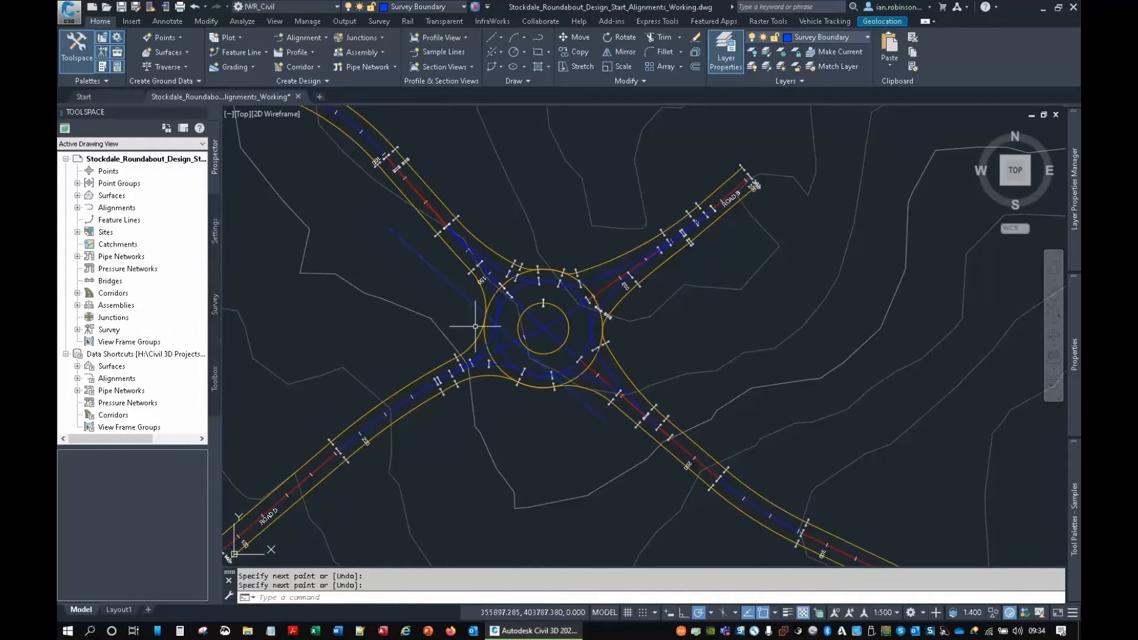
{"action": "left_click", "coordinate": [432, 267]}
{"action": "left_click", "coordinate": [387, 226]}
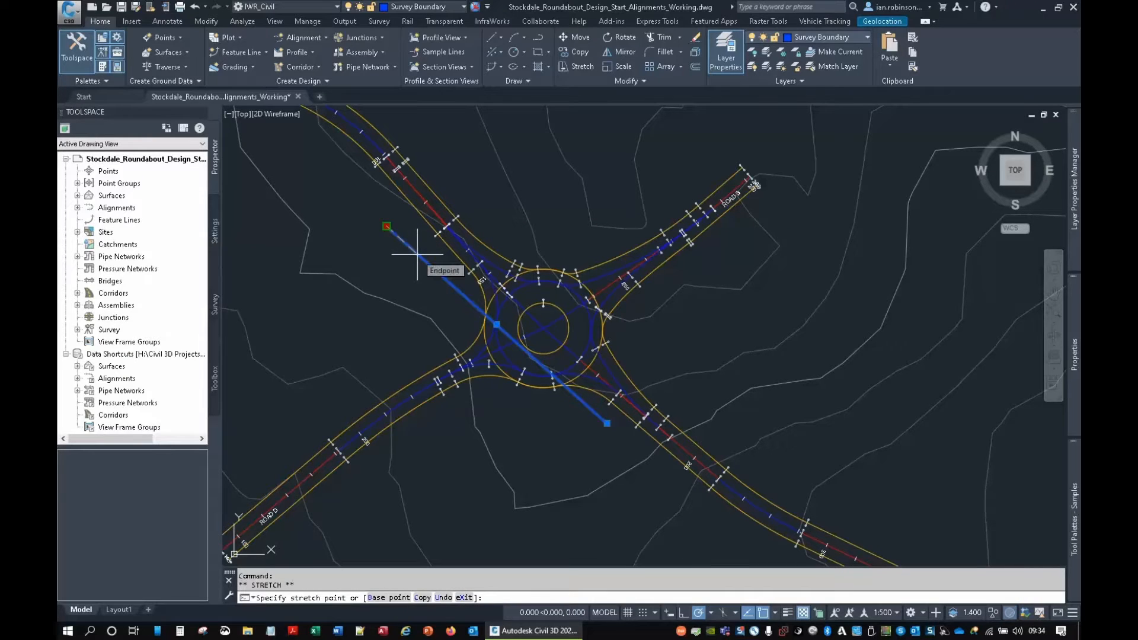
{"action": "key", "text": "F3"}
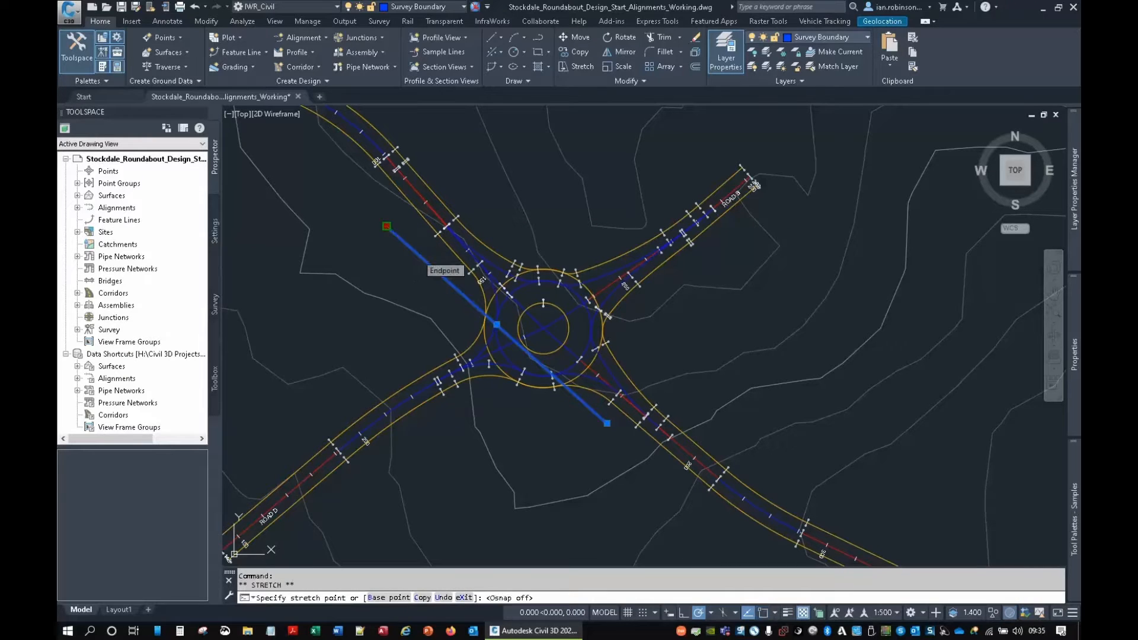
{"action": "left_click", "coordinate": [420, 257]}
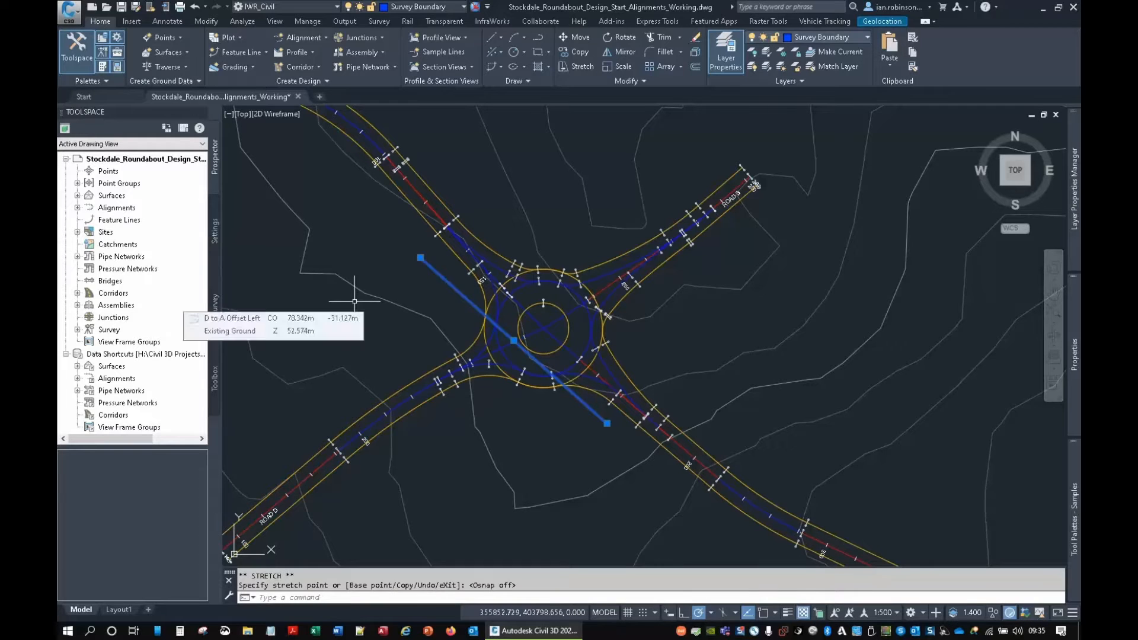
{"action": "key", "text": "Escape"}
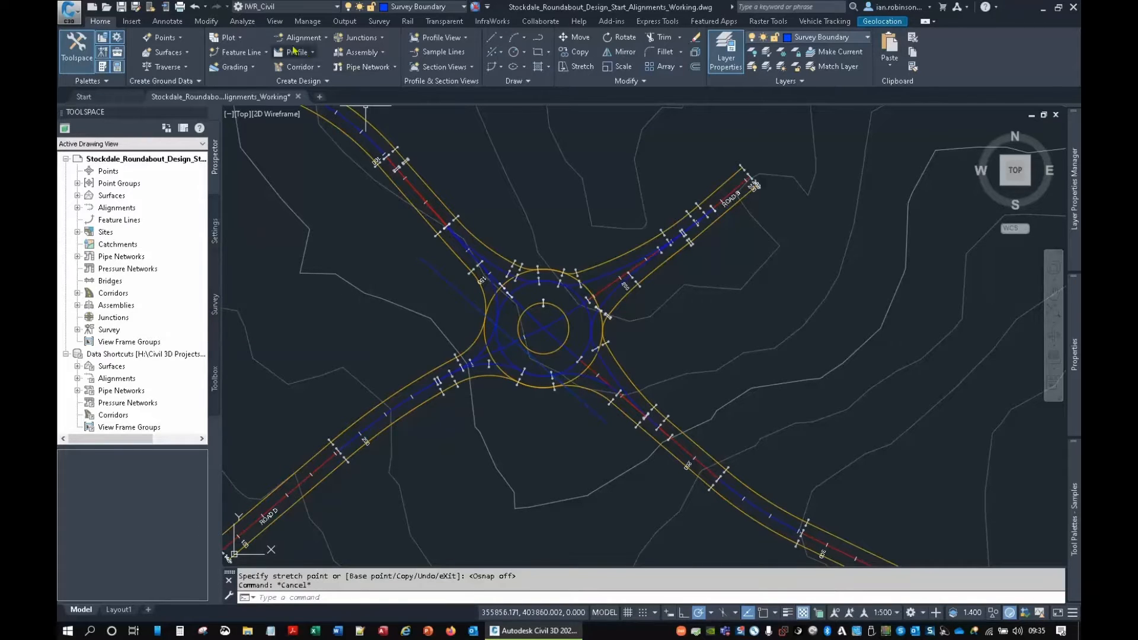
Start creating a feature line from the diagonal line and place it in a new site named Tilted Plane.
{"action": "left_click", "coordinate": [238, 52]}
{"action": "left_click", "coordinate": [225, 98]}
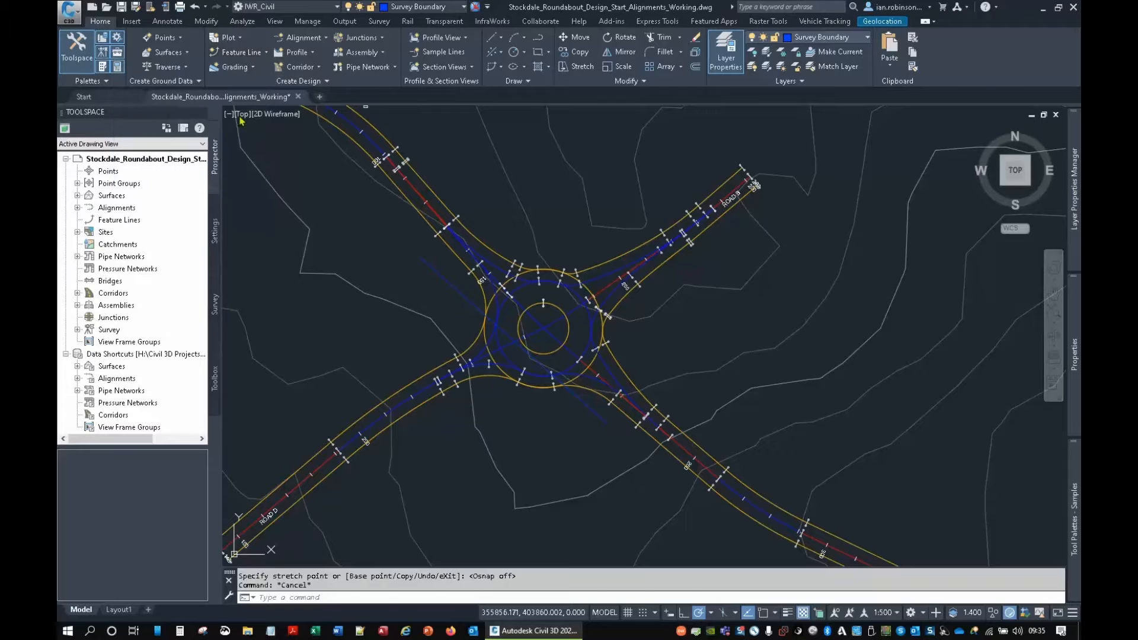
{"action": "left_click", "coordinate": [437, 270]}
{"action": "right_click", "coordinate": [436, 271]}
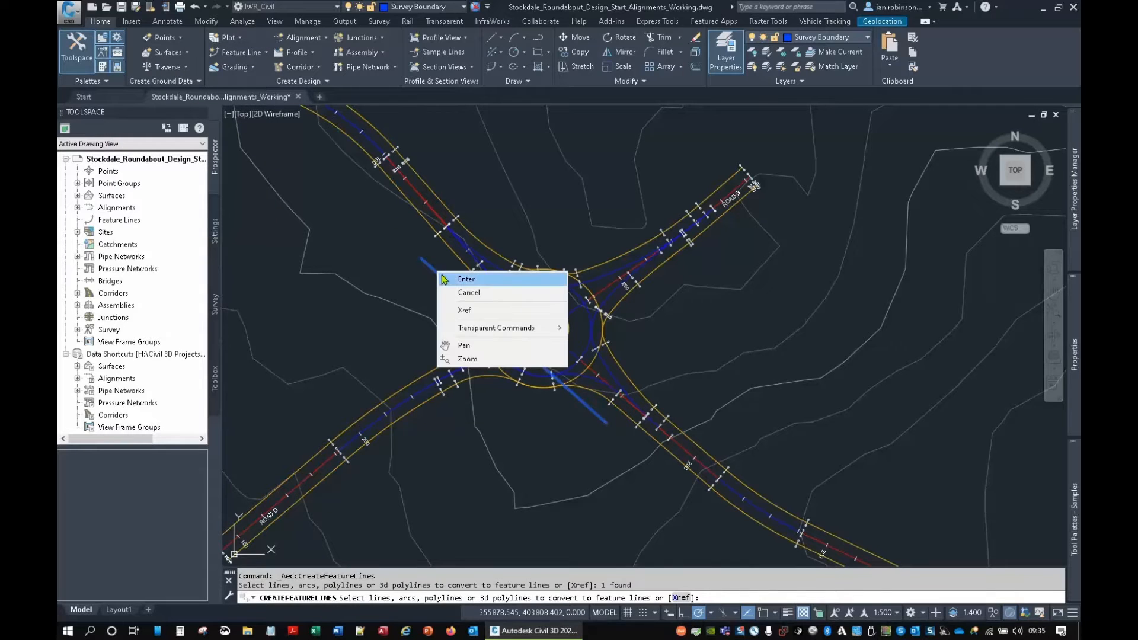
{"action": "left_click", "coordinate": [451, 278]}
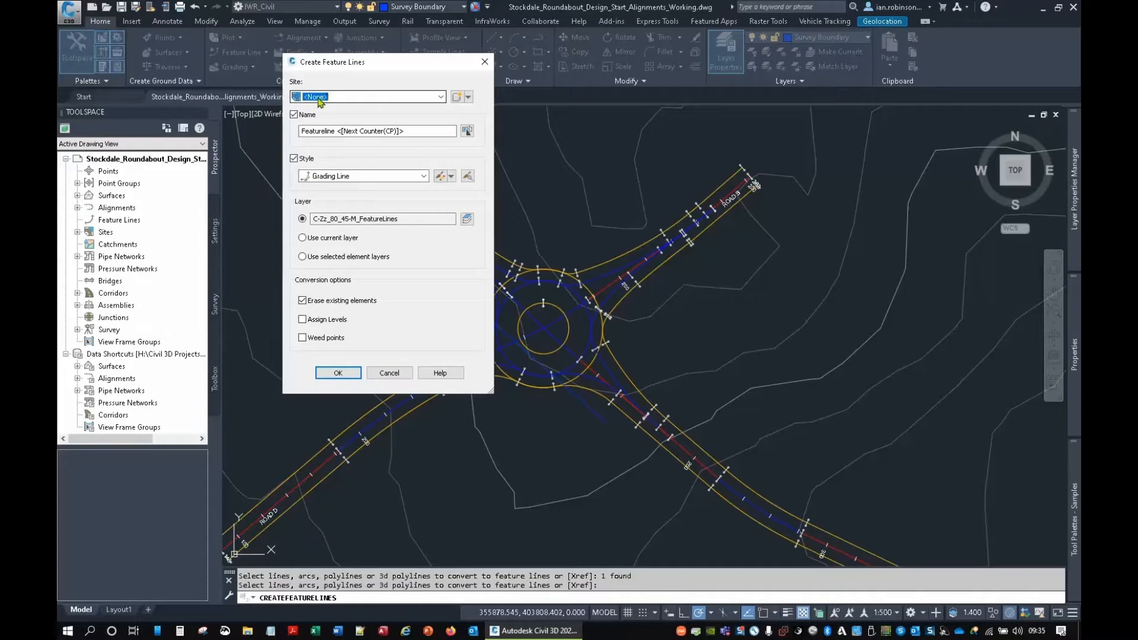
{"action": "left_click", "coordinate": [456, 97]}
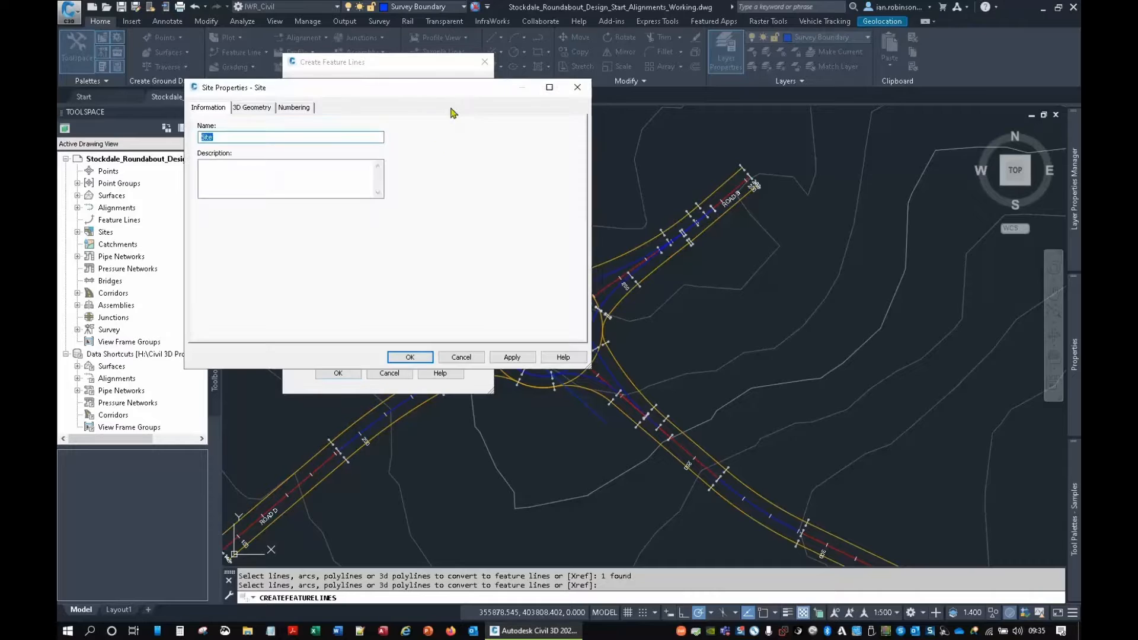
{"action": "left_click", "coordinate": [578, 87]}
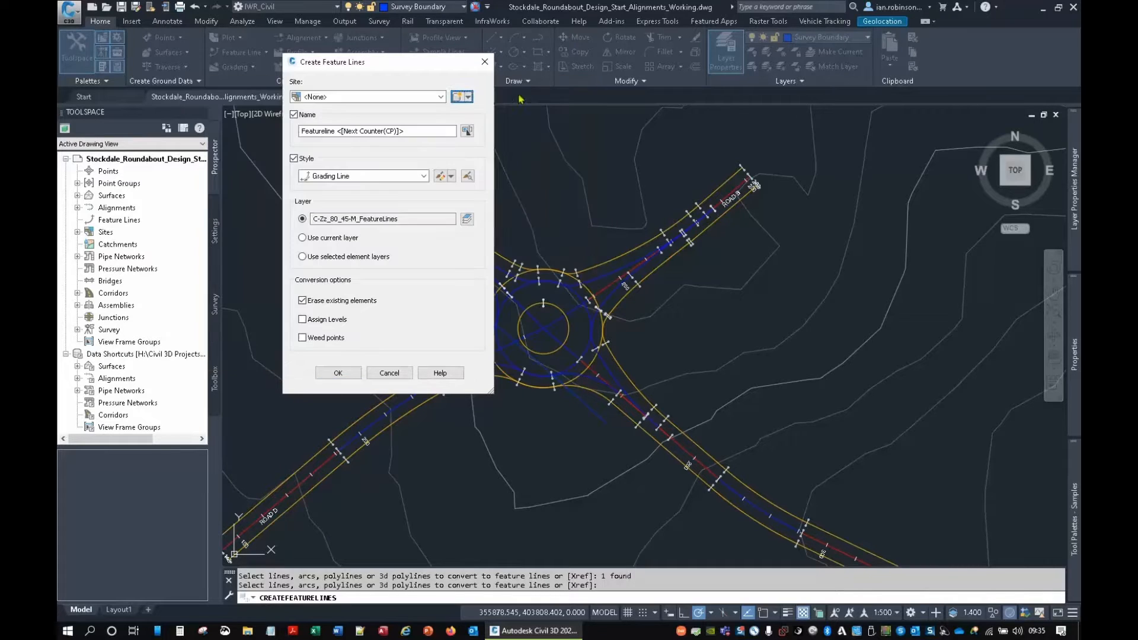
{"action": "left_click", "coordinate": [457, 97]}
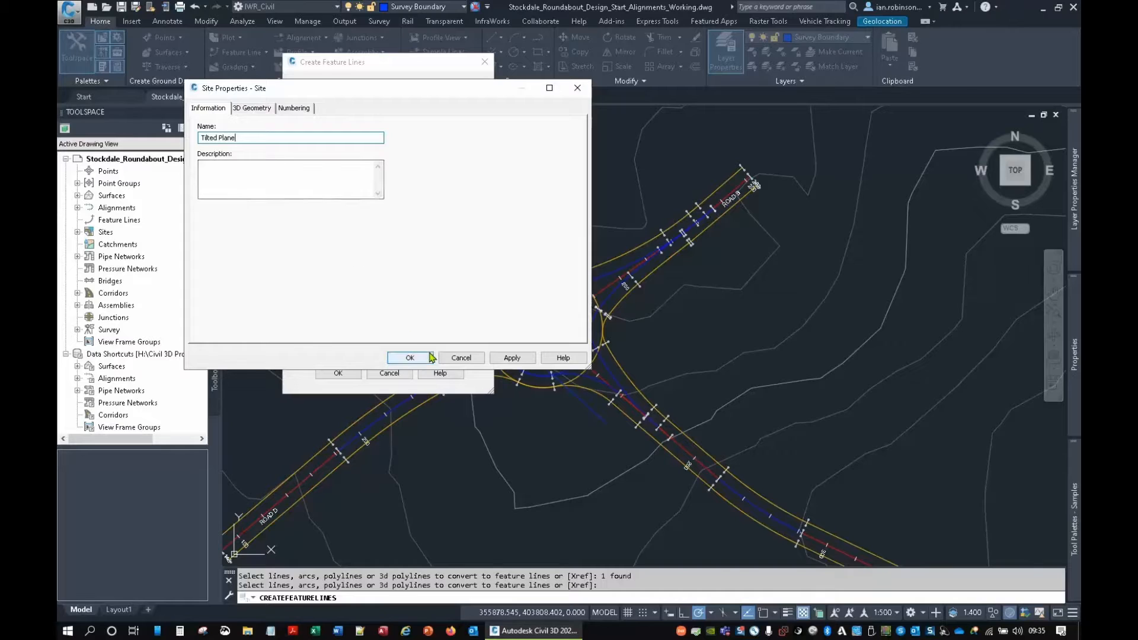
{"action": "left_click", "coordinate": [410, 357]}
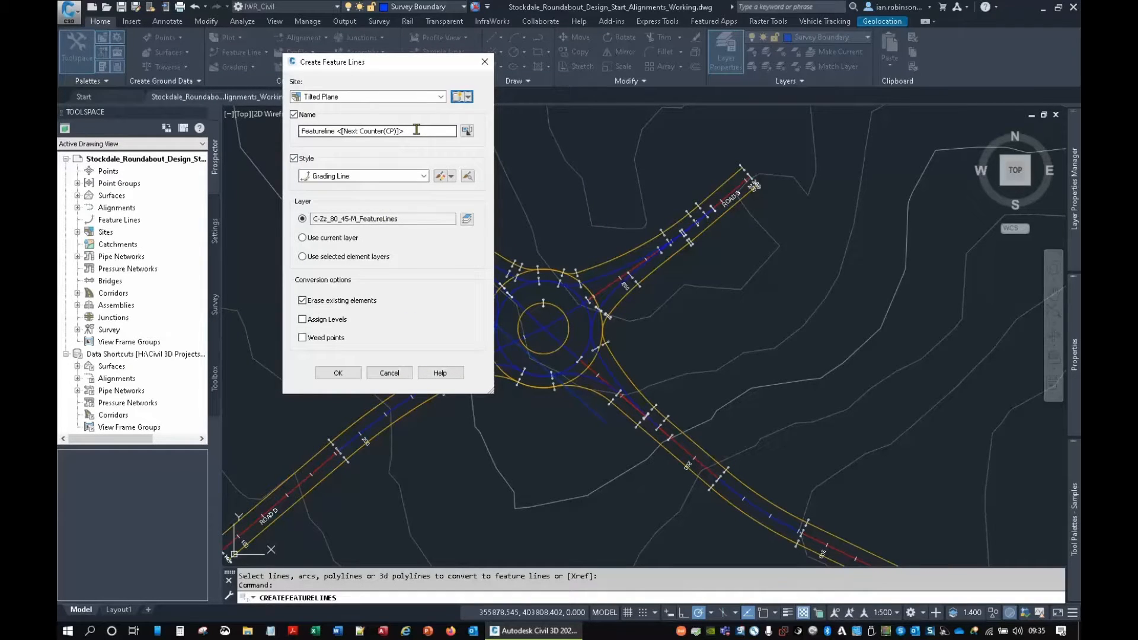
Name the feature line TP and create it with levels assigned from the Existing Ground surface.
{"action": "left_click_drag", "start_coordinate": [417, 129], "coordinate": [306, 138]}
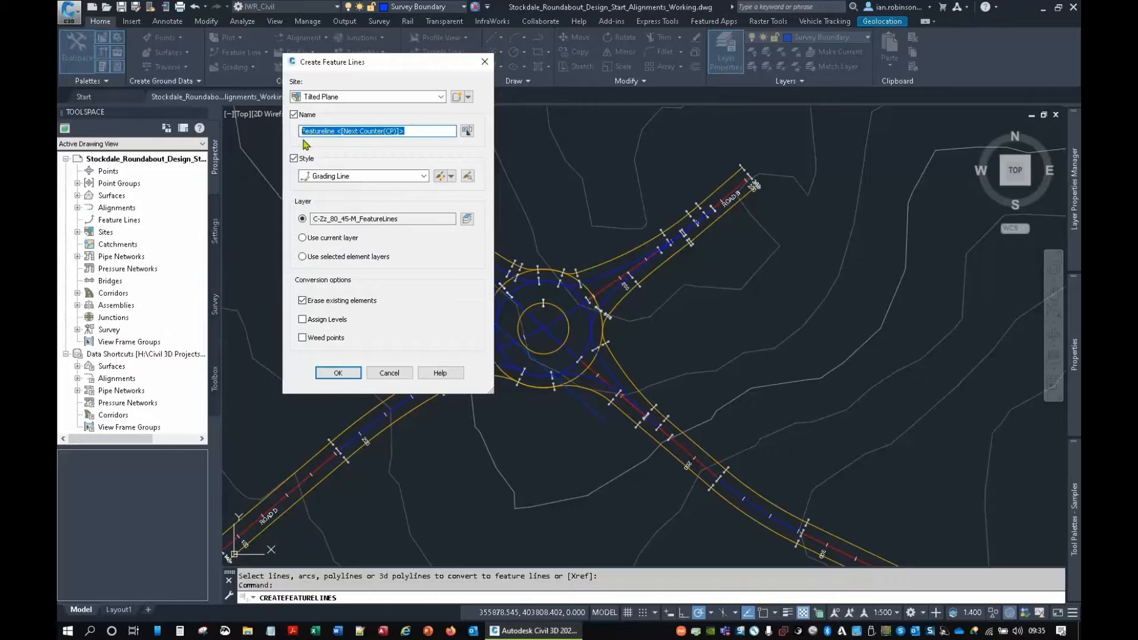
{"action": "type", "text": "T"}
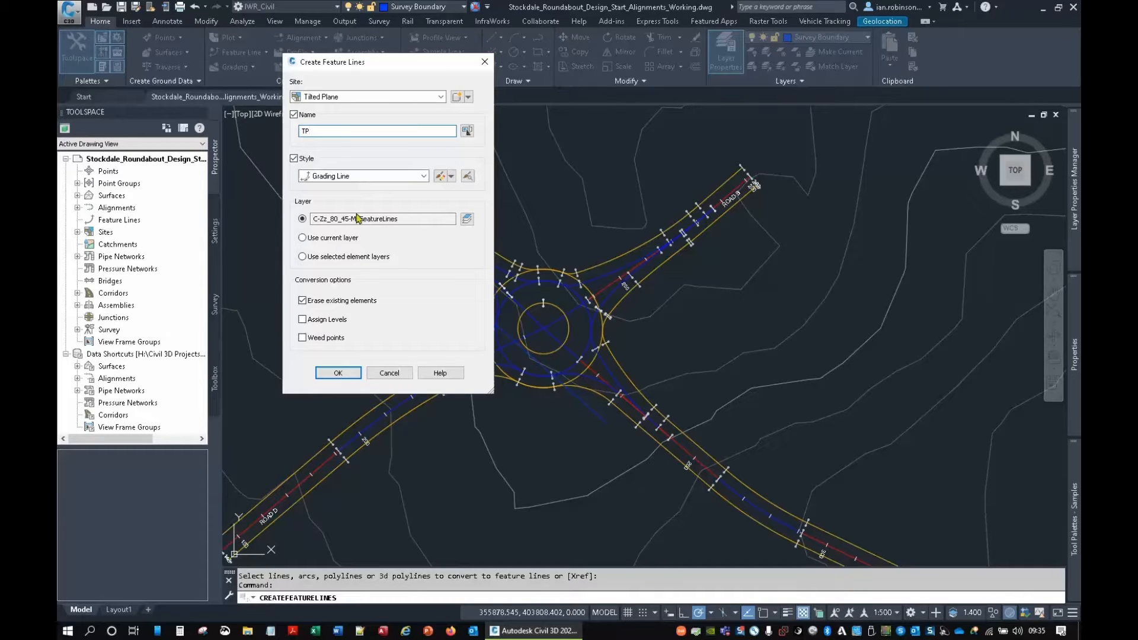
{"action": "type", "text": "P"}
{"action": "left_click", "coordinate": [303, 319]}
{"action": "left_click", "coordinate": [337, 373]}
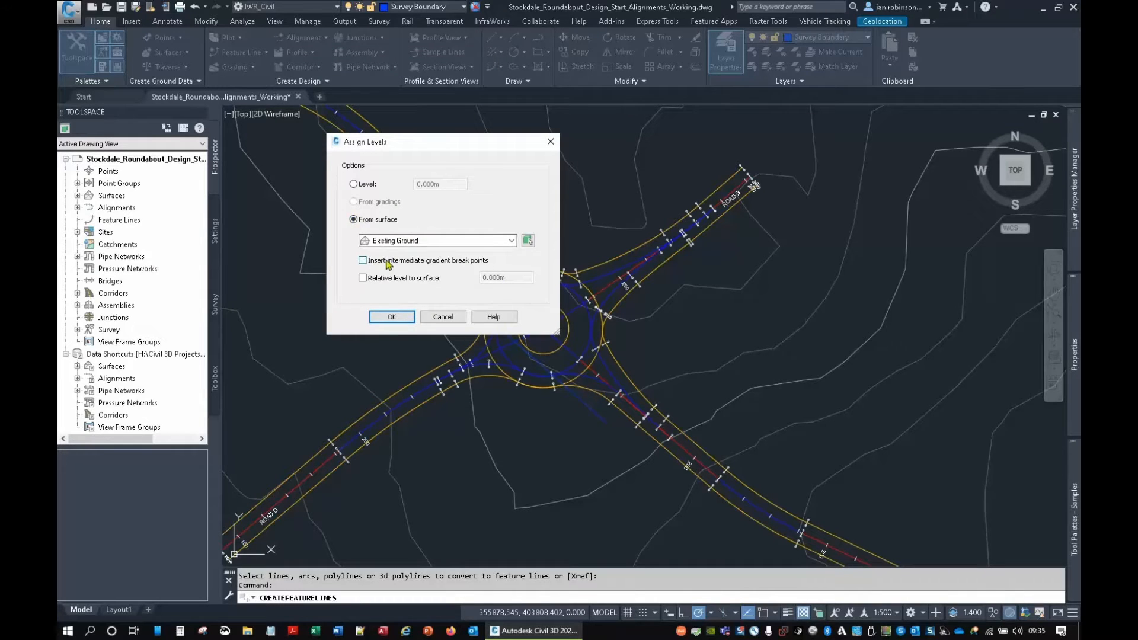
{"action": "left_click", "coordinate": [396, 317]}
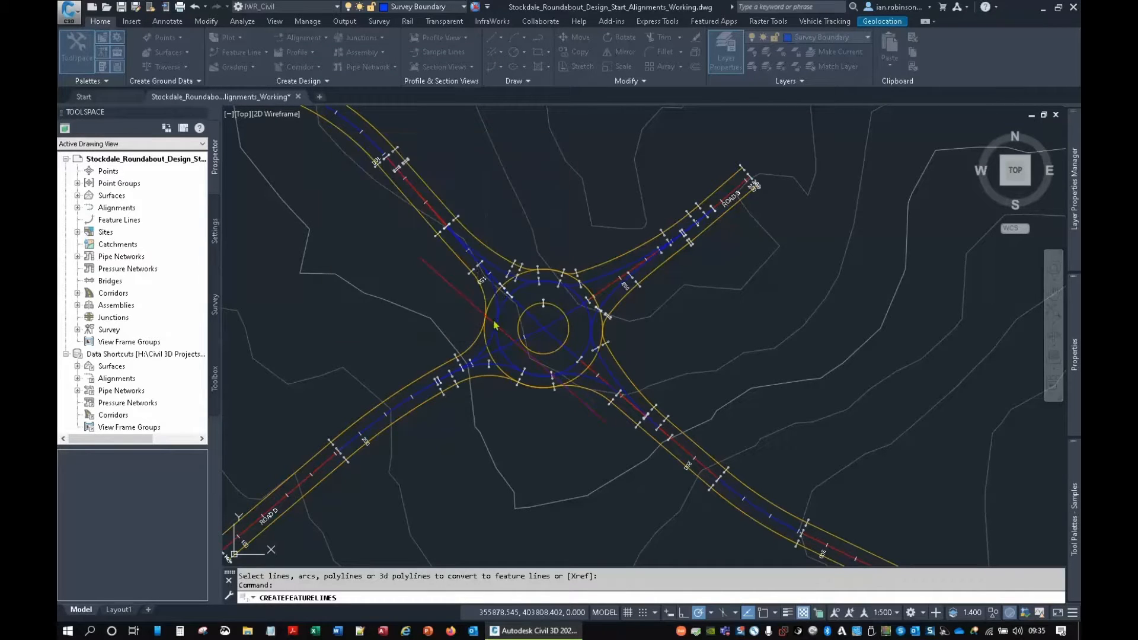
Open the level editor for feature line TP and move its northwest end inward to shorten it to about 73 m.
{"action": "left_click", "coordinate": [448, 283]}
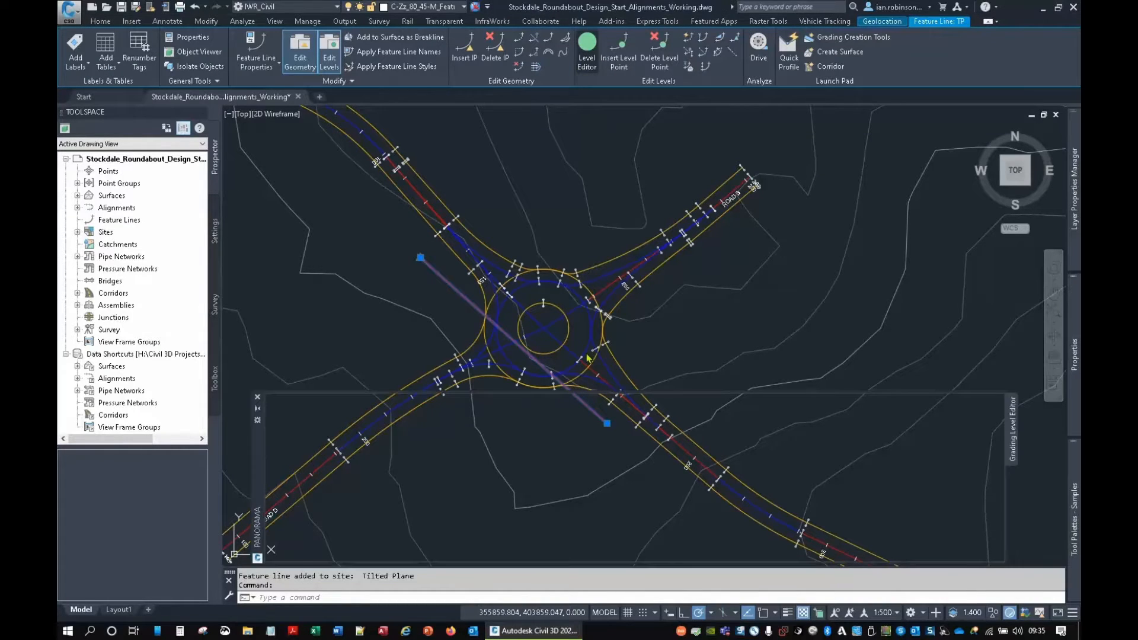
{"action": "left_click", "coordinate": [586, 47]}
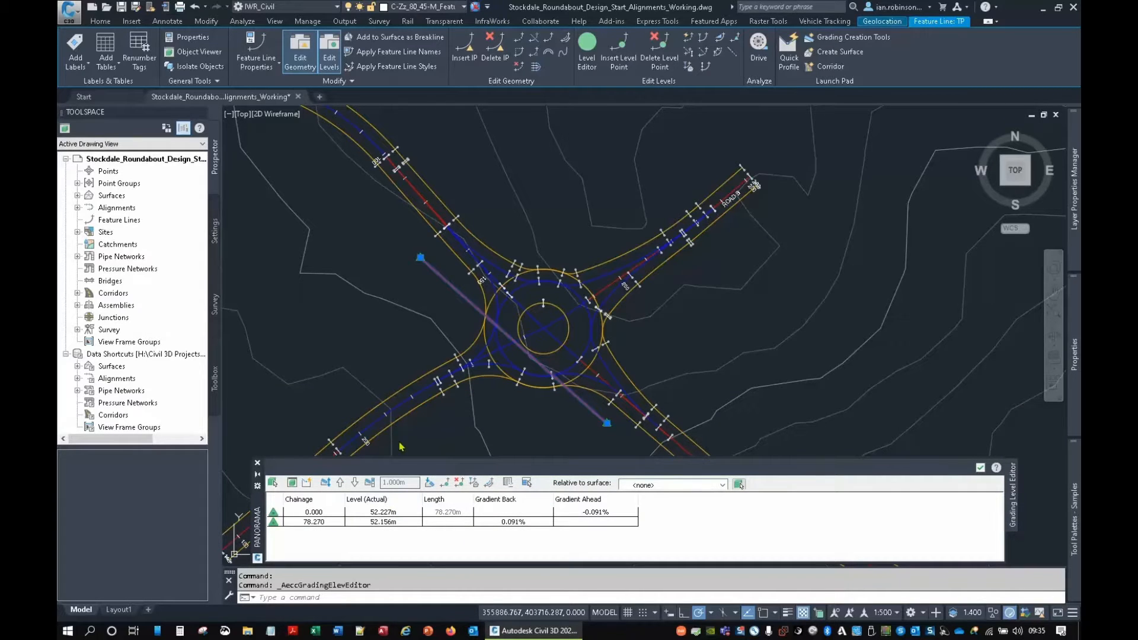
{"action": "left_click", "coordinate": [421, 260]}
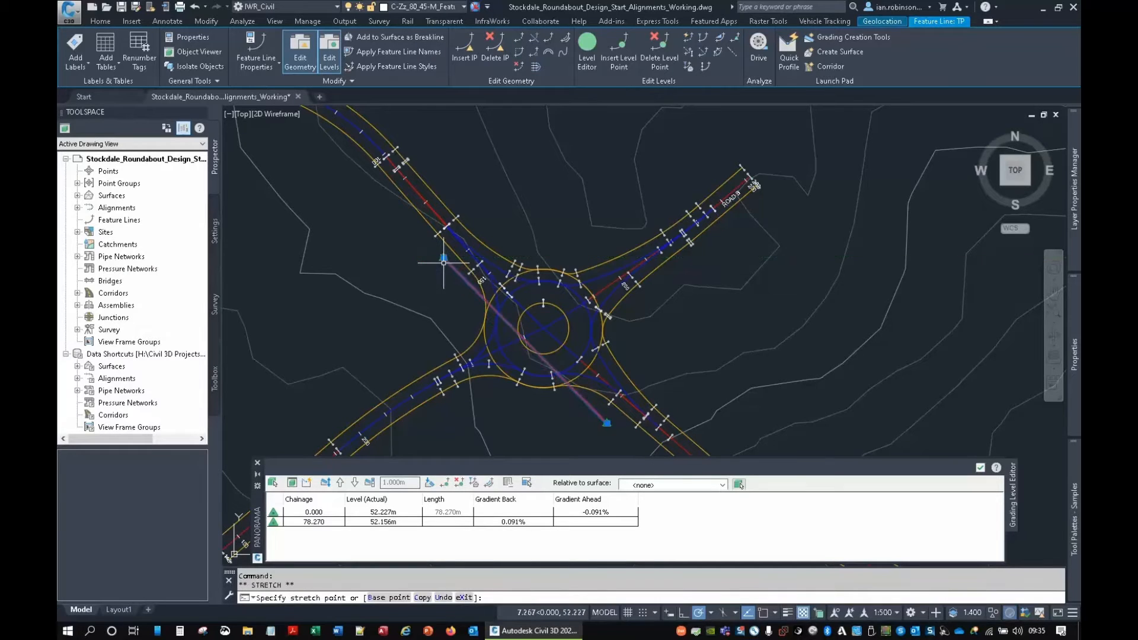
{"action": "left_click", "coordinate": [444, 262]}
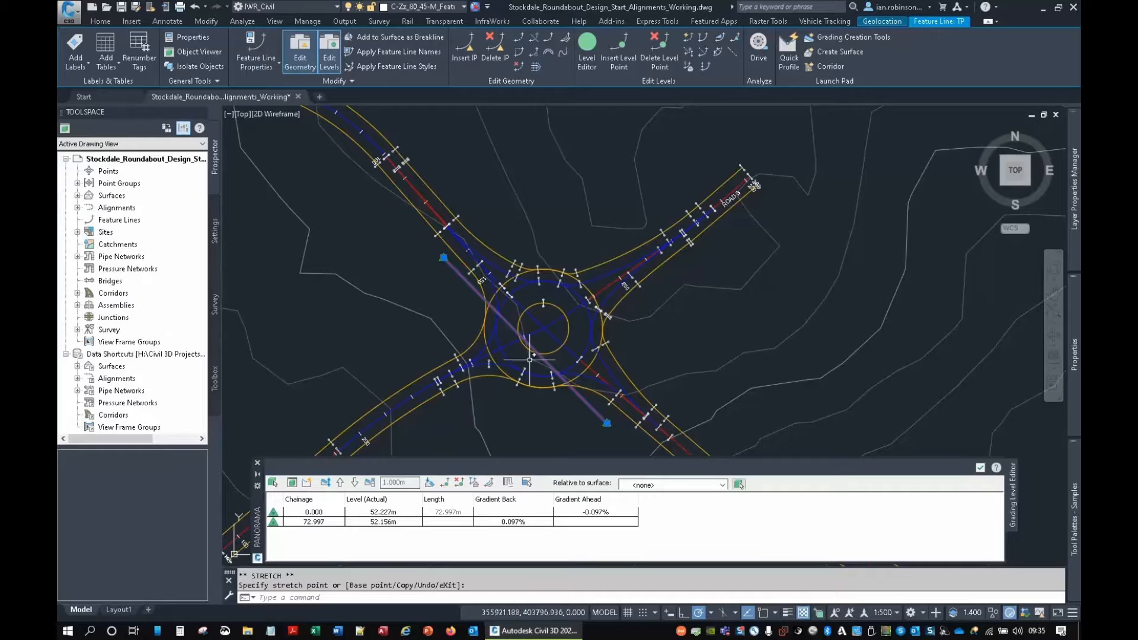
{"action": "middle_click_drag", "start_coordinate": [406, 355], "coordinate": [415, 302]}
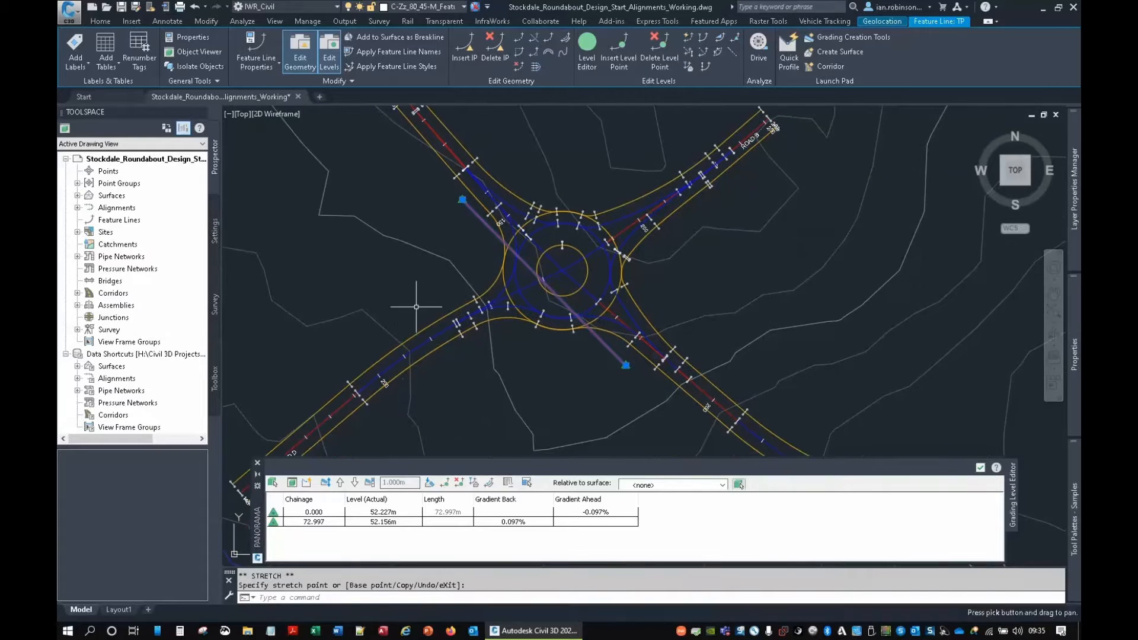
Set the levels at both ends of feature line TP to 52.1 m and close the level editor.
{"action": "left_click", "coordinate": [394, 512]}
{"action": "left_click", "coordinate": [395, 513]}
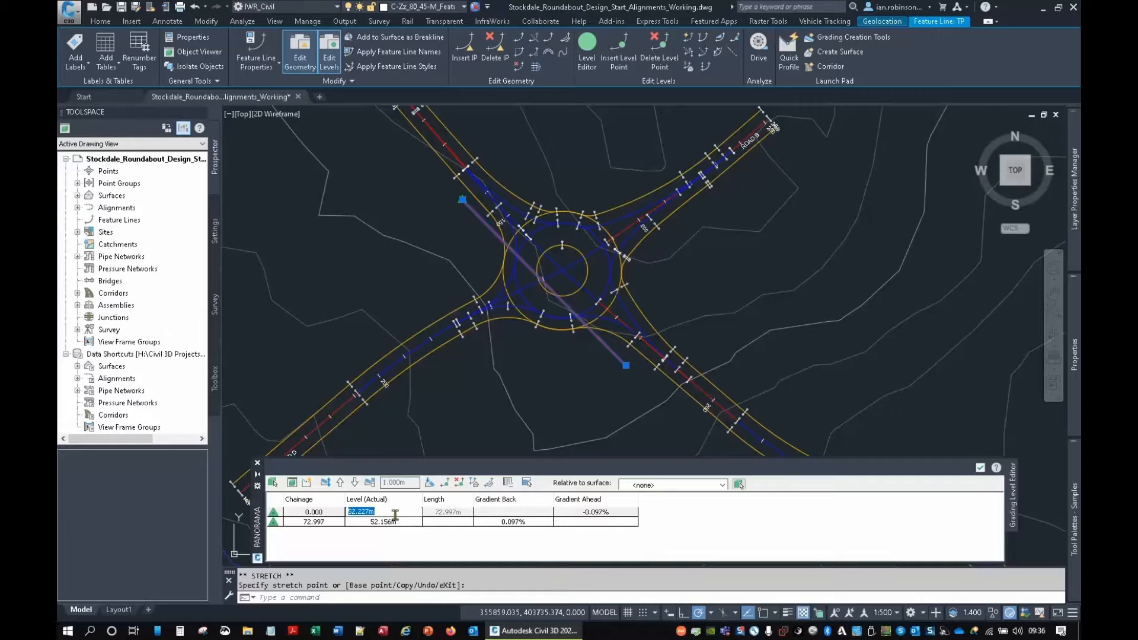
{"action": "type", "text": "52.1"}
{"action": "key", "text": "Return"}
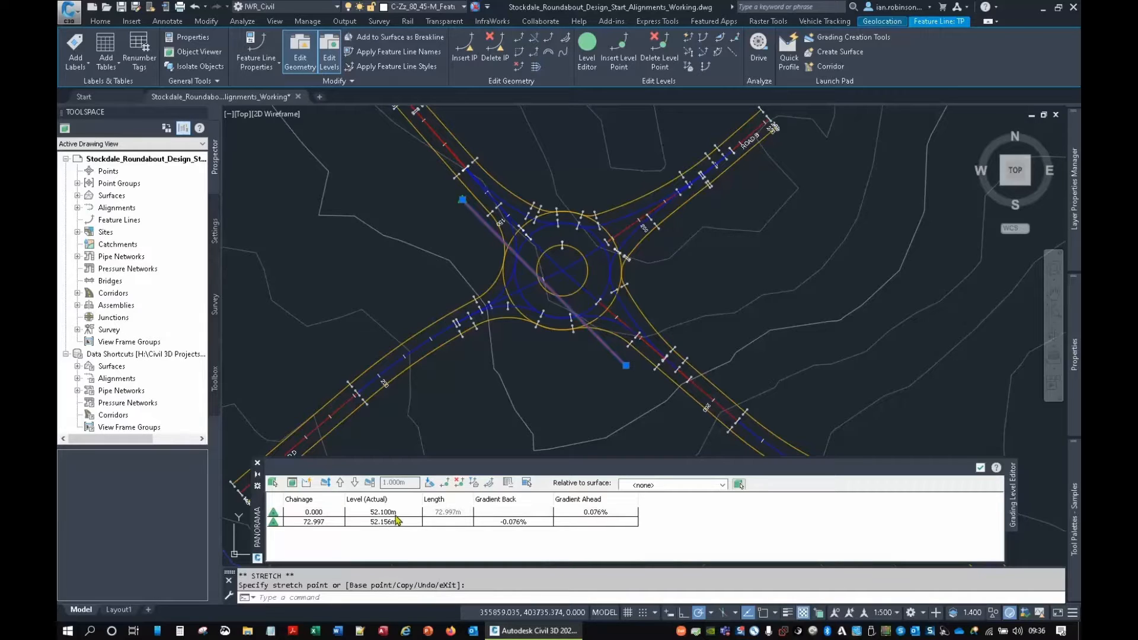
{"action": "left_click", "coordinate": [392, 522]}
{"action": "left_click", "coordinate": [393, 523]}
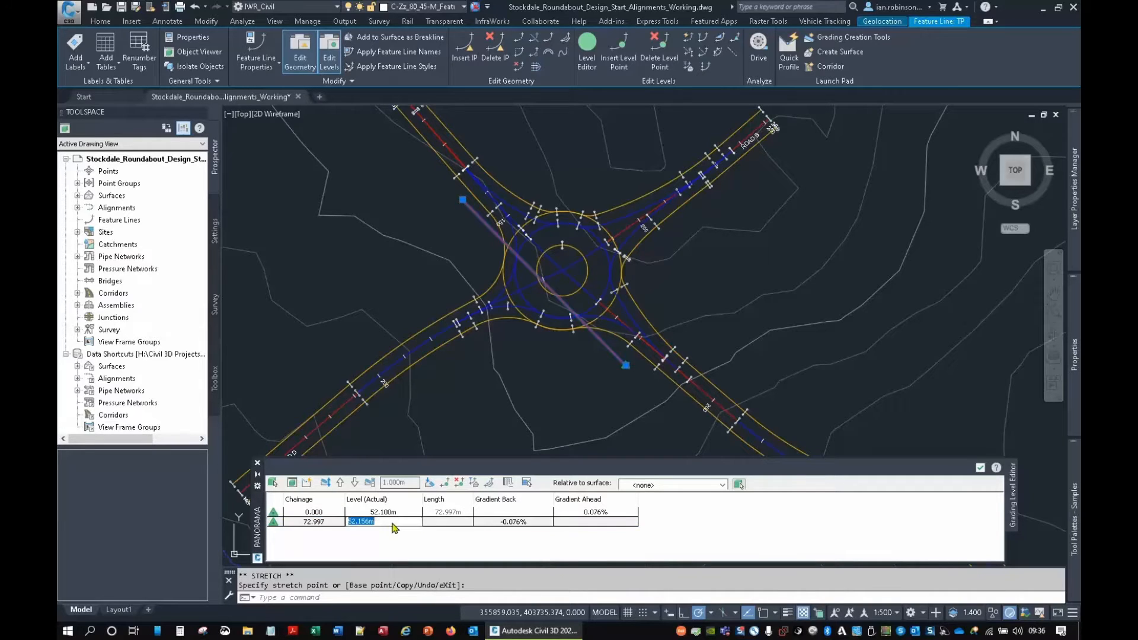
{"action": "type", "text": "52.1"}
{"action": "key", "text": "Return"}
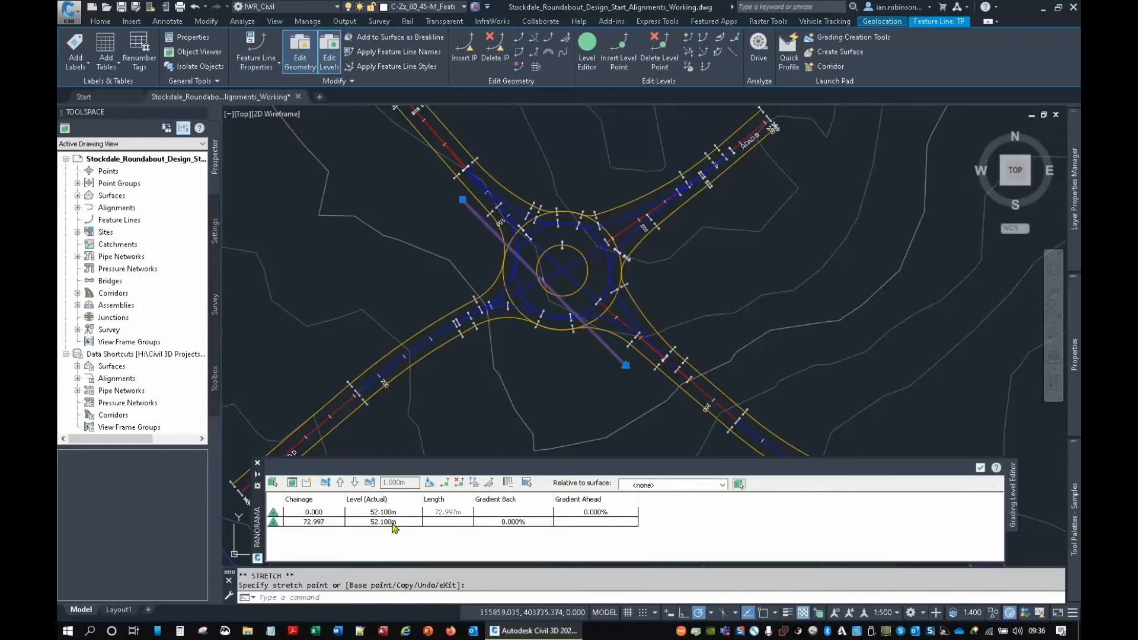
{"action": "left_click", "coordinate": [981, 468]}
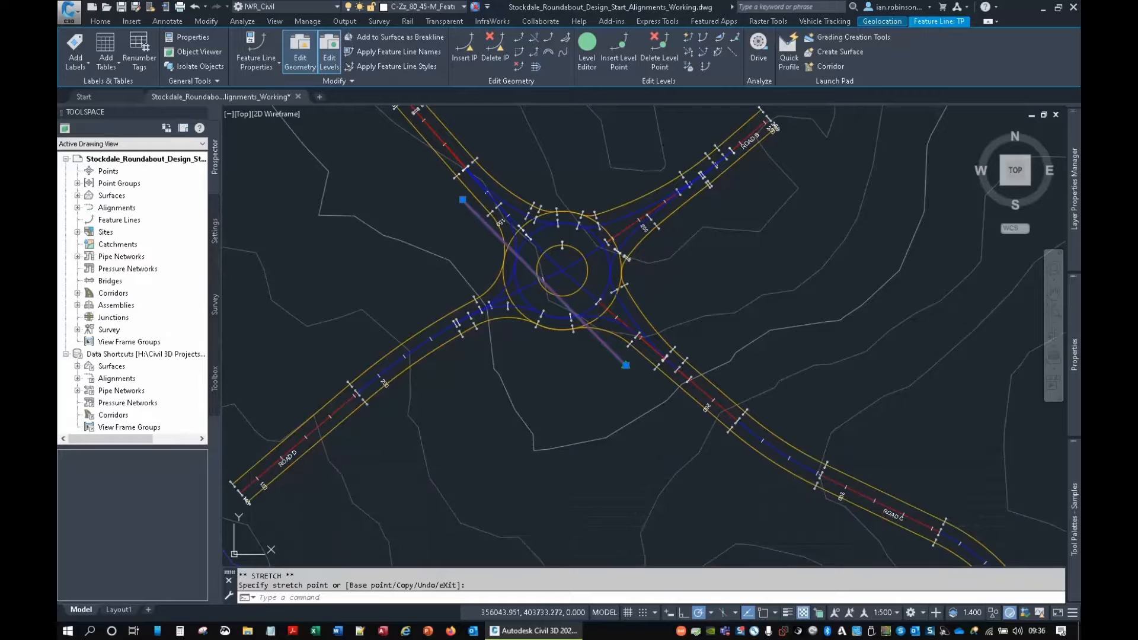
{"action": "middle_click_drag", "start_coordinate": [605, 292], "coordinate": [610, 304]}
{"action": "key", "text": "Escape"}
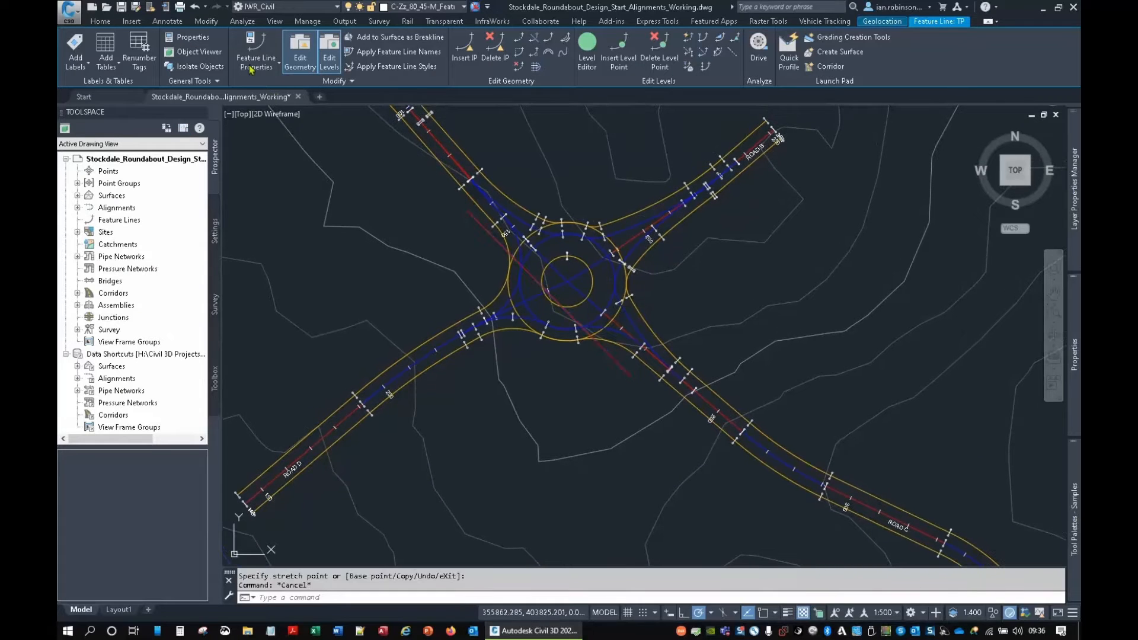
Open the Grading Creation Tools and start a grading group in the Tilted Plane site.
{"action": "left_click", "coordinate": [252, 68]}
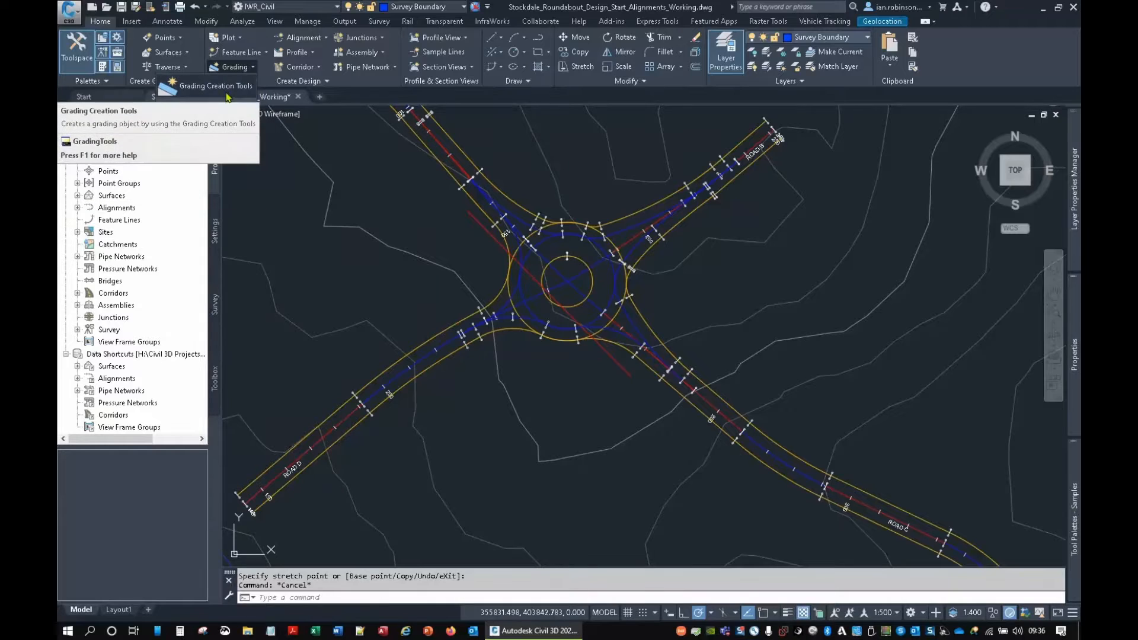
{"action": "left_click", "coordinate": [225, 86]}
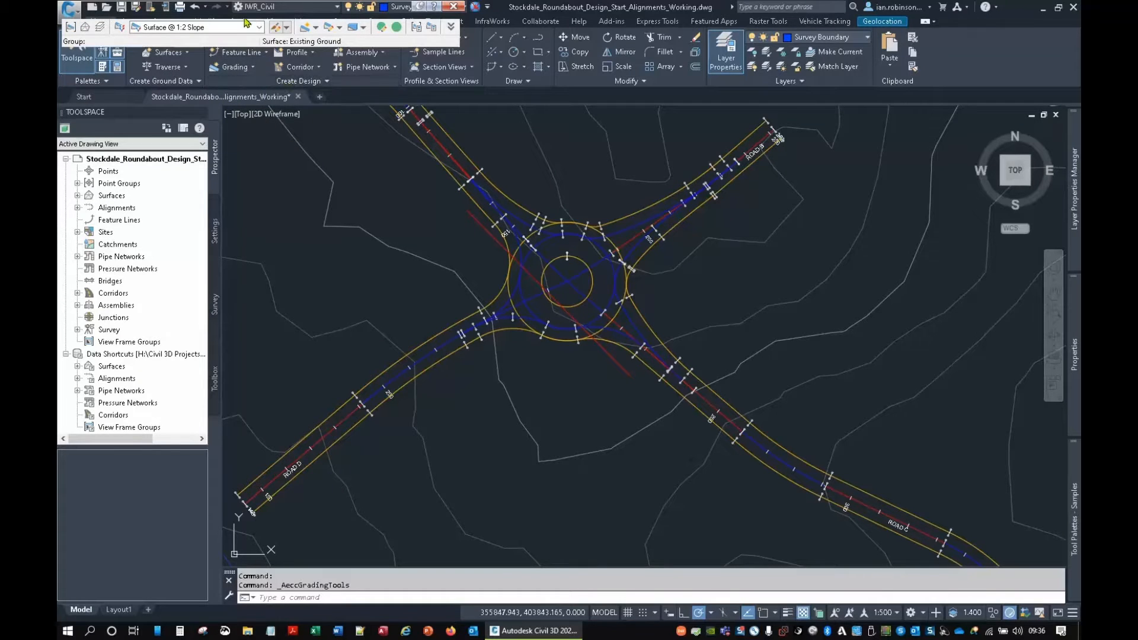
{"action": "mouse_move", "coordinate": [328, 12]}
{"action": "left_mouse_down"}
{"action": "mouse_move", "coordinate": [409, 118]}
{"action": "mouse_move", "coordinate": [453, 145]}
{"action": "mouse_move", "coordinate": [491, 119]}
{"action": "left_mouse_up"}
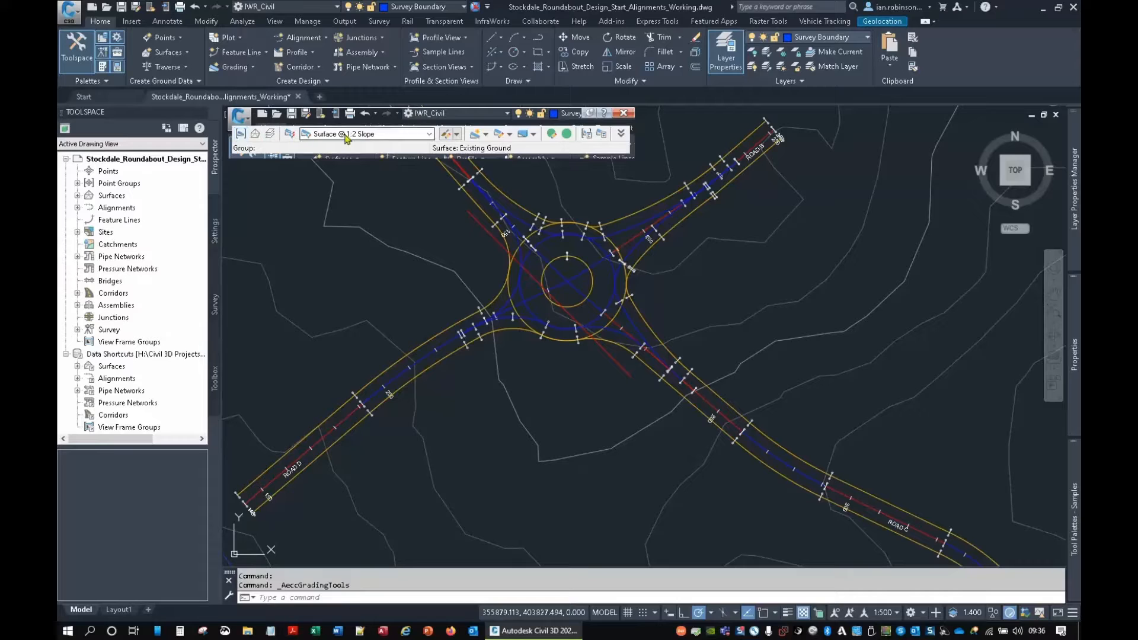
{"action": "left_click", "coordinate": [239, 136]}
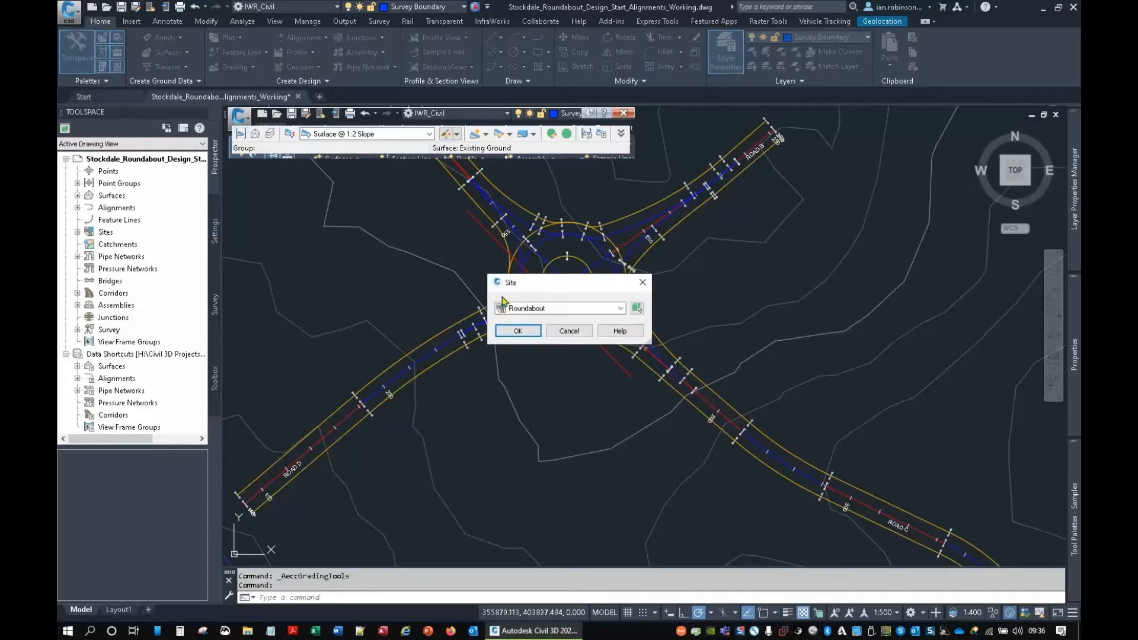
{"action": "left_click", "coordinate": [527, 309]}
{"action": "left_click", "coordinate": [531, 330]}
{"action": "left_click", "coordinate": [523, 328]}
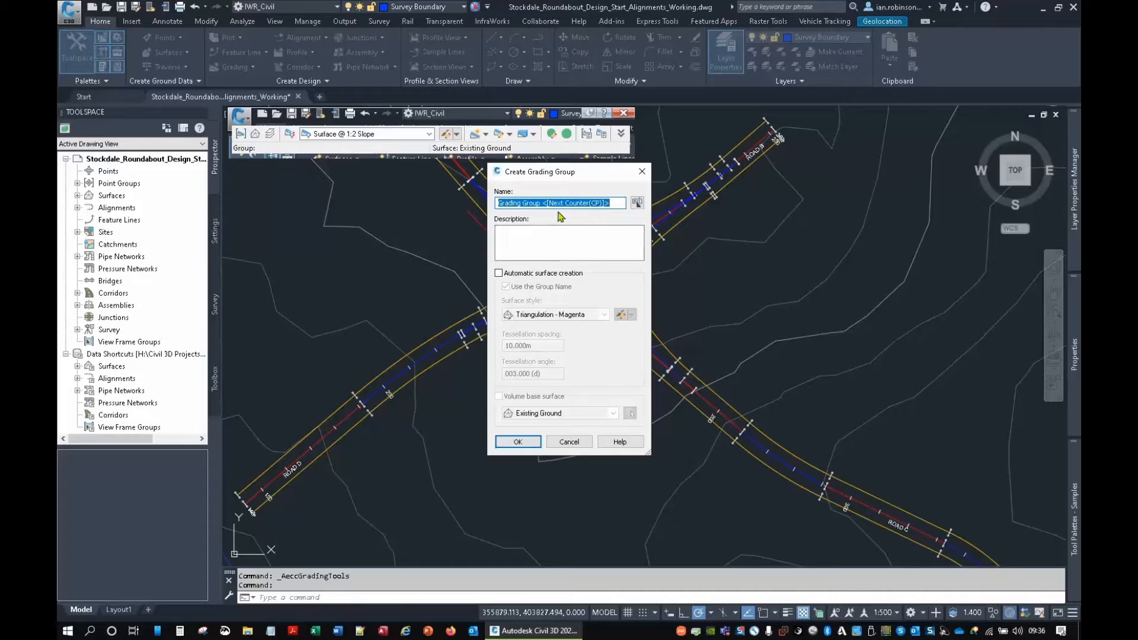
Name the grading group TP with automatic surface creation and create its triangulation surface in the Triangulation - Magenta style.
{"action": "type", "text": "TP"}
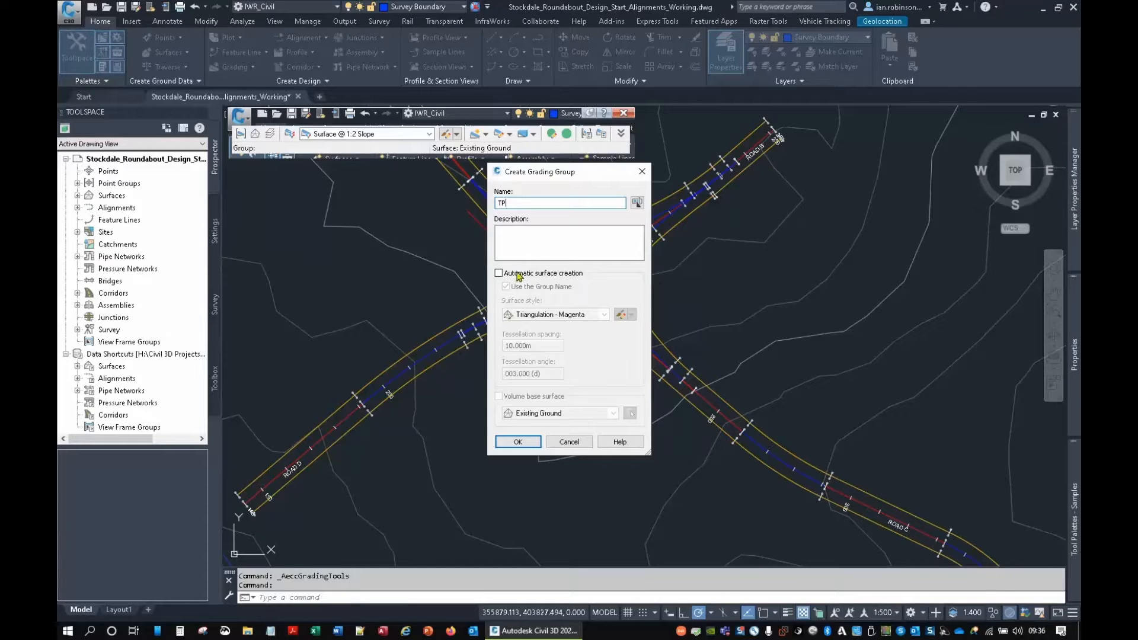
{"action": "left_click", "coordinate": [519, 274]}
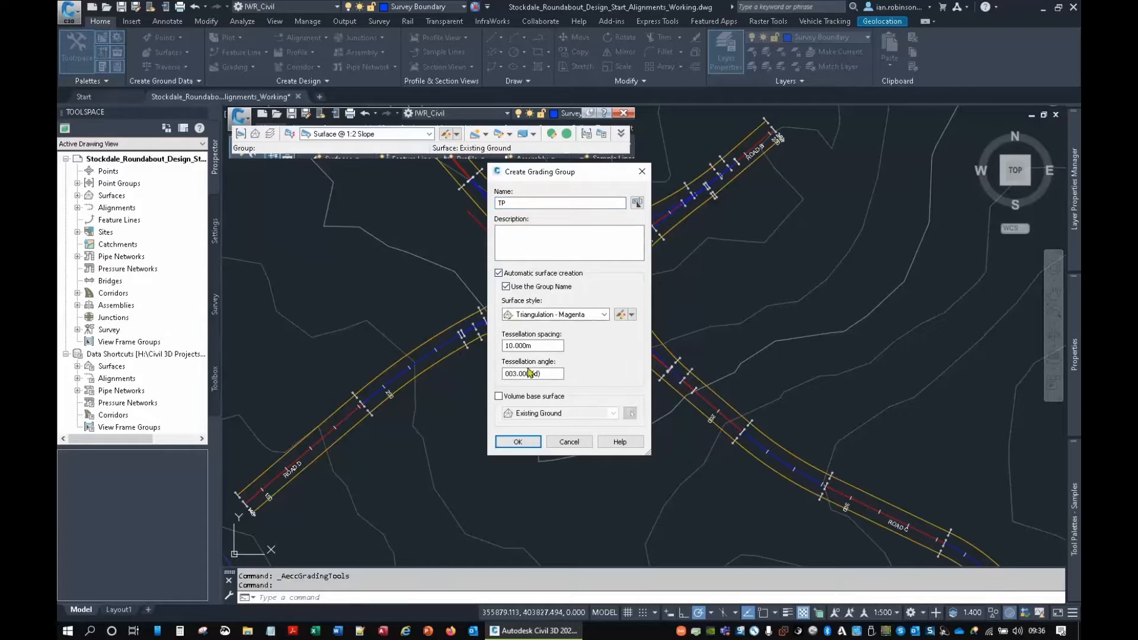
{"action": "left_click", "coordinate": [517, 441]}
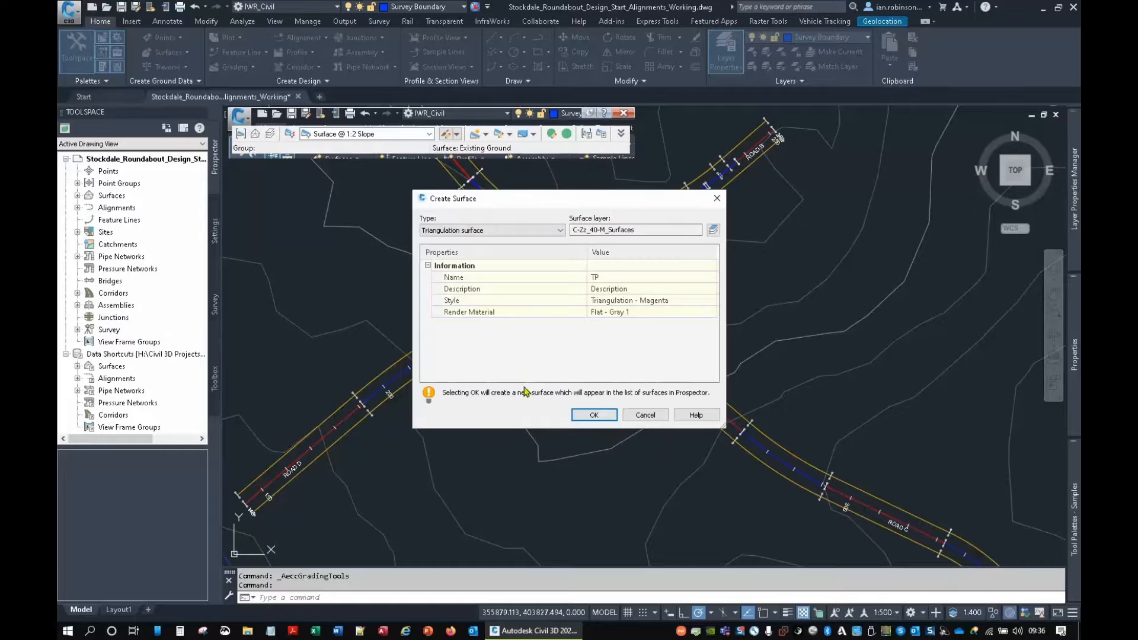
{"action": "left_click", "coordinate": [594, 414]}
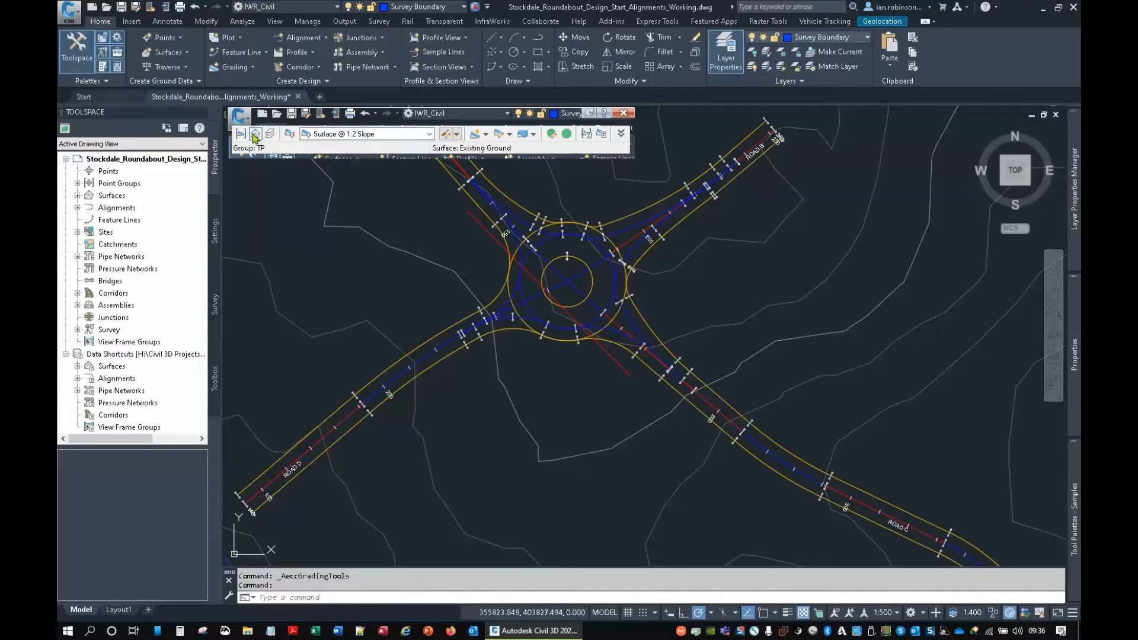
Start a Distance @ Grade (%) grading on the northeast side of feature line TP, applied to its entire length.
{"action": "left_click", "coordinate": [406, 139]}
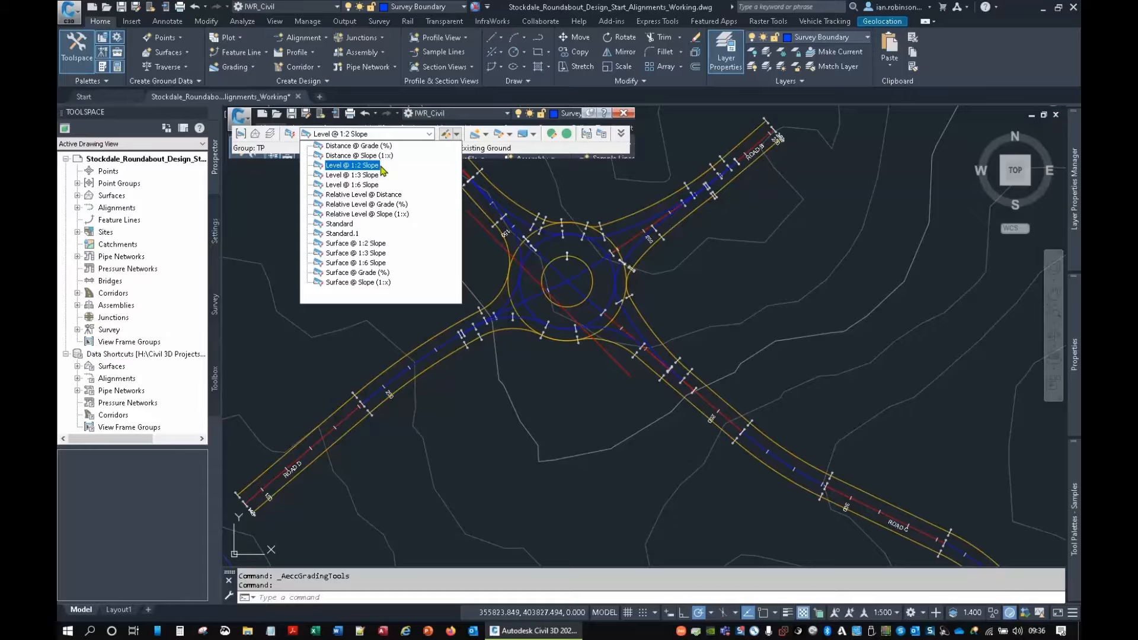
{"action": "left_click", "coordinate": [357, 253]}
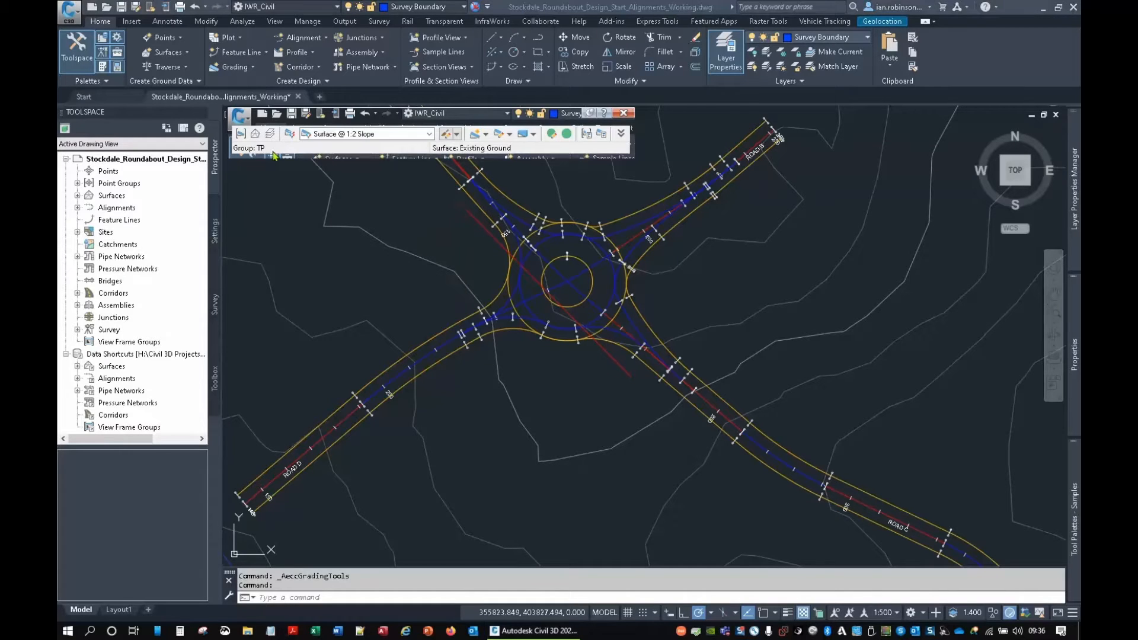
{"action": "left_click", "coordinate": [398, 135]}
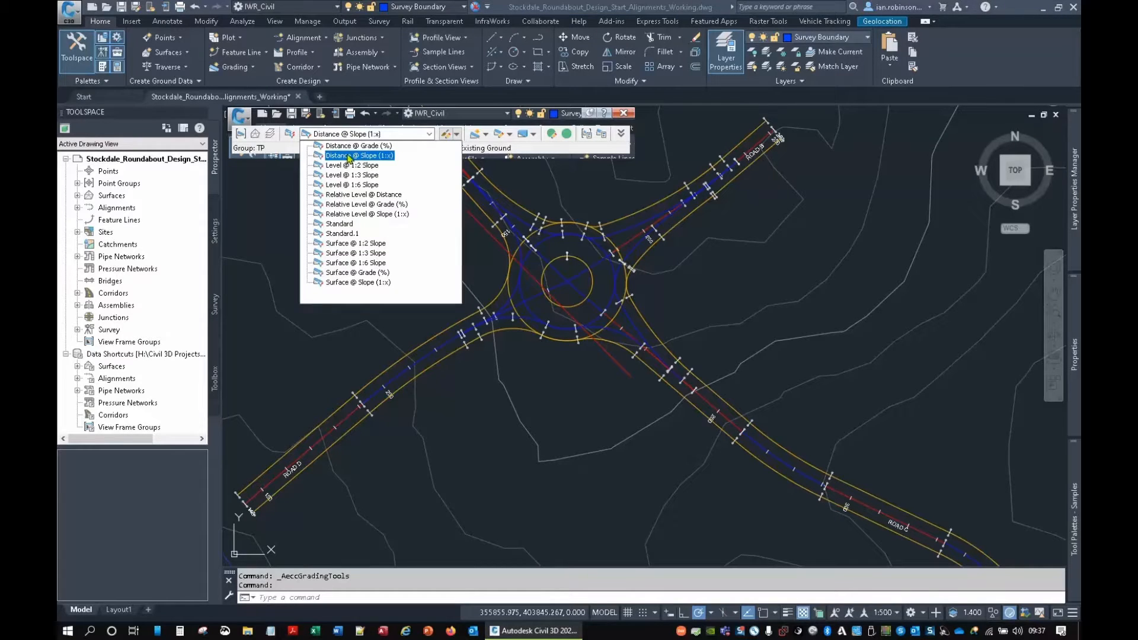
{"action": "left_click", "coordinate": [350, 148]}
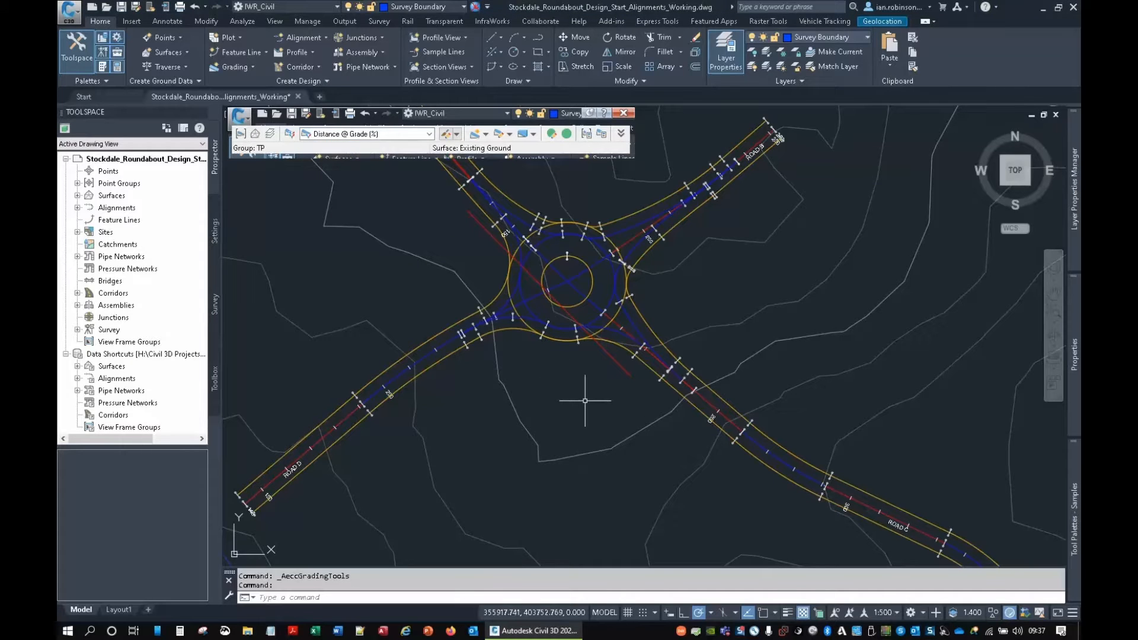
{"action": "left_click", "coordinate": [475, 138]}
{"action": "left_click", "coordinate": [619, 362]}
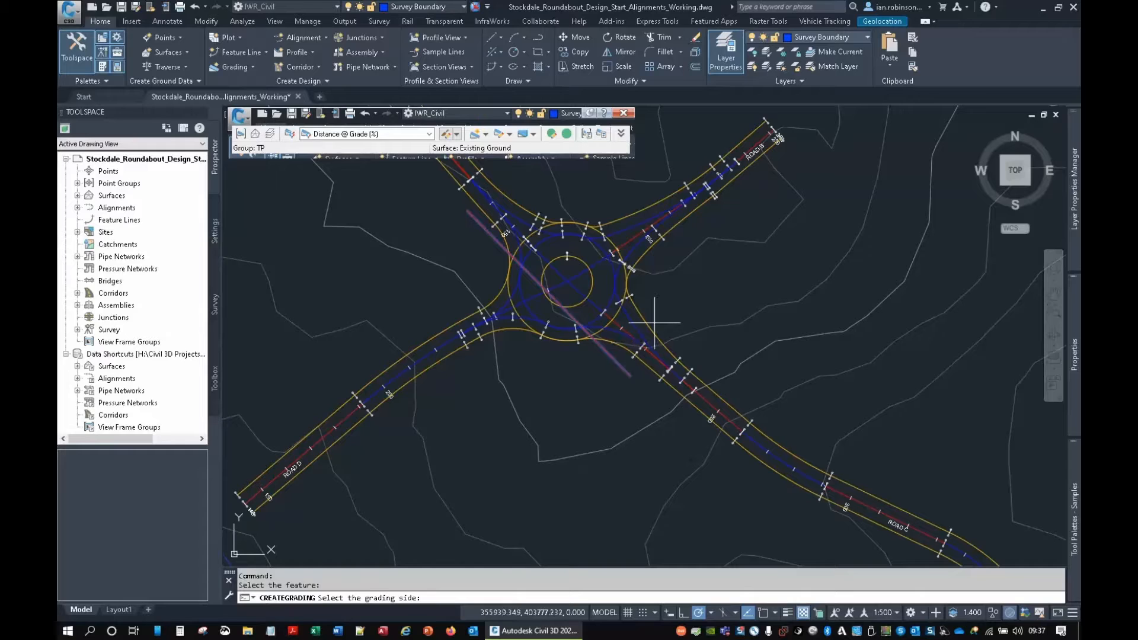
{"action": "left_click", "coordinate": [673, 299]}
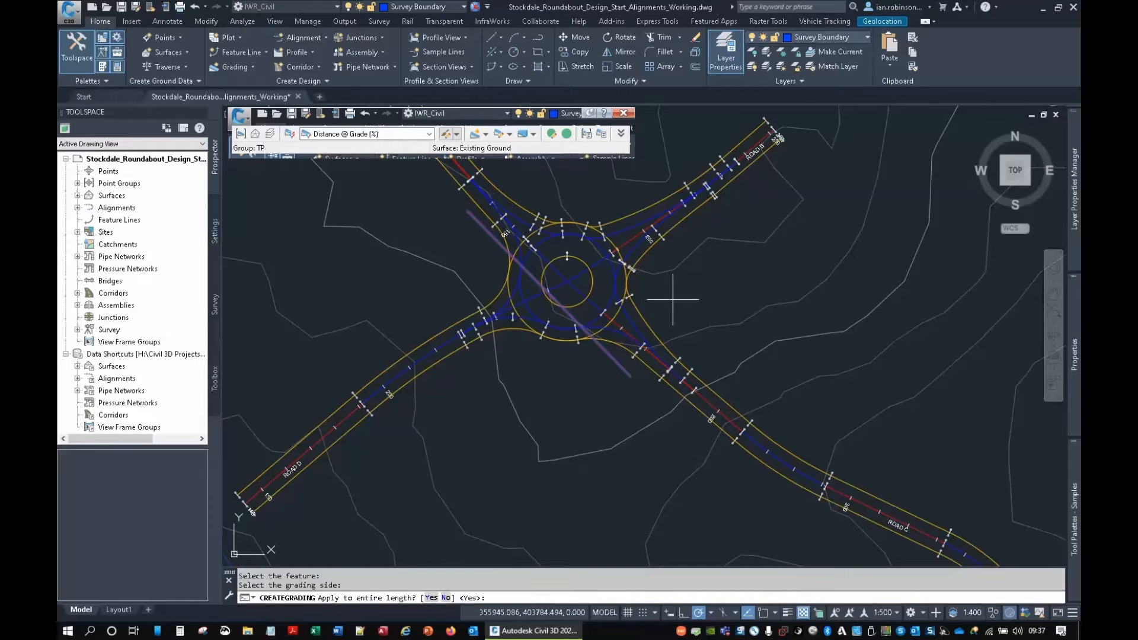
{"action": "key", "text": "Return"}
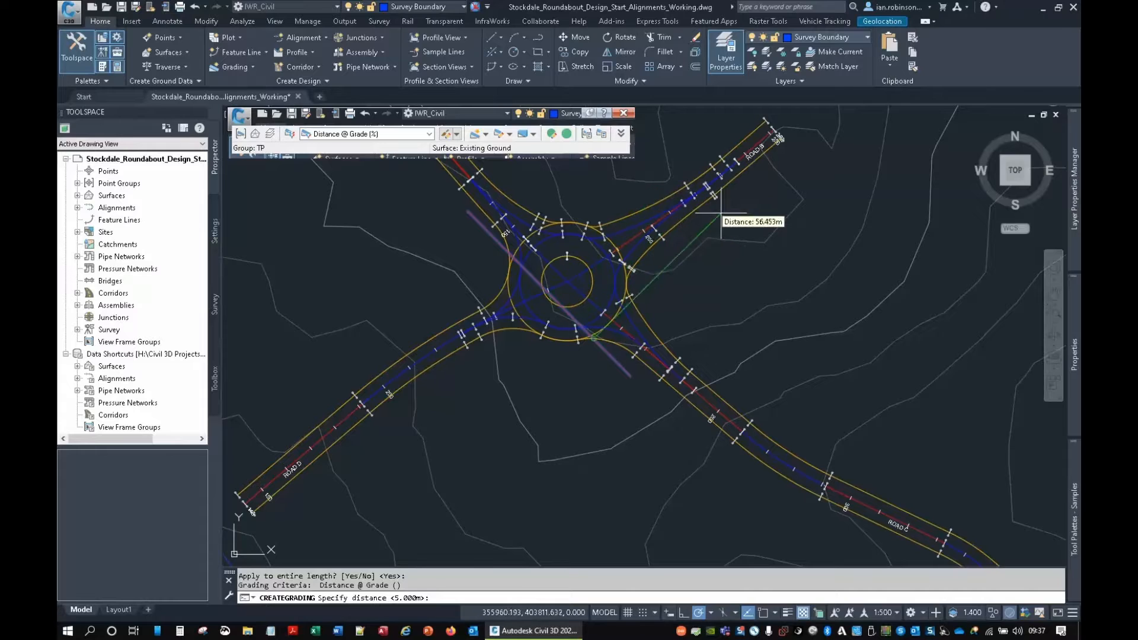
Extend the northeast grading about 69 m, past the Road B approach, at a gradient of -1%.
{"action": "scroll", "coordinate": [703, 207], "scroll_direction": "up", "scroll_amount": 6}
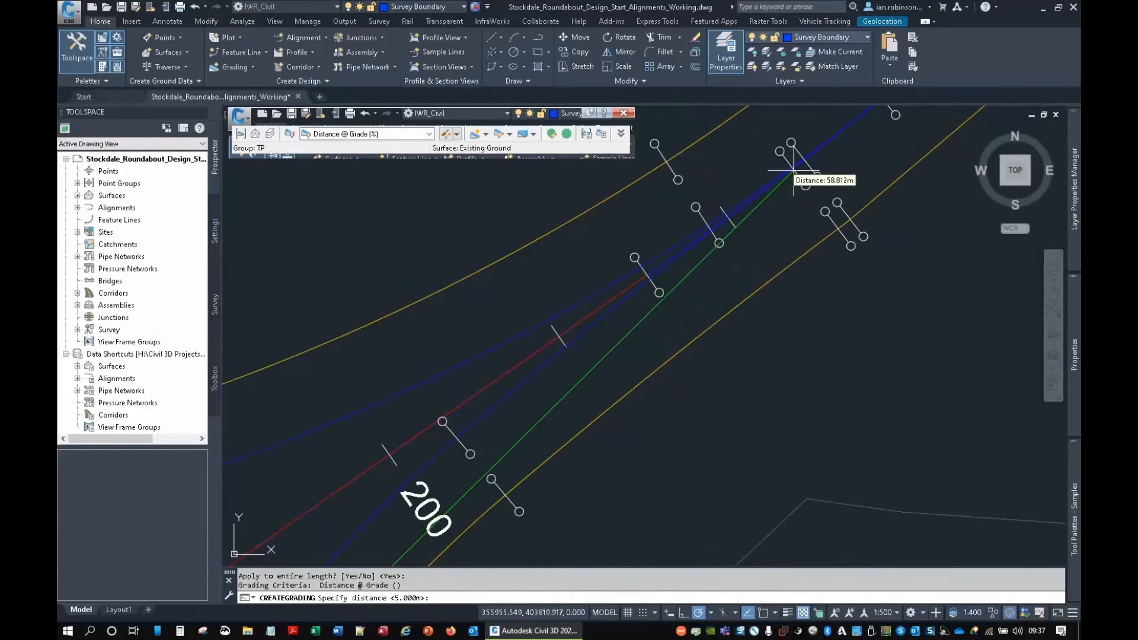
{"action": "scroll", "coordinate": [765, 196], "scroll_direction": "down", "scroll_amount": 8}
{"action": "mouse_move", "coordinate": [724, 257]}
{"action": "middle_mouse_down"}
{"action": "mouse_move", "coordinate": [749, 300]}
{"action": "mouse_move", "coordinate": [735, 335]}
{"action": "middle_mouse_up"}
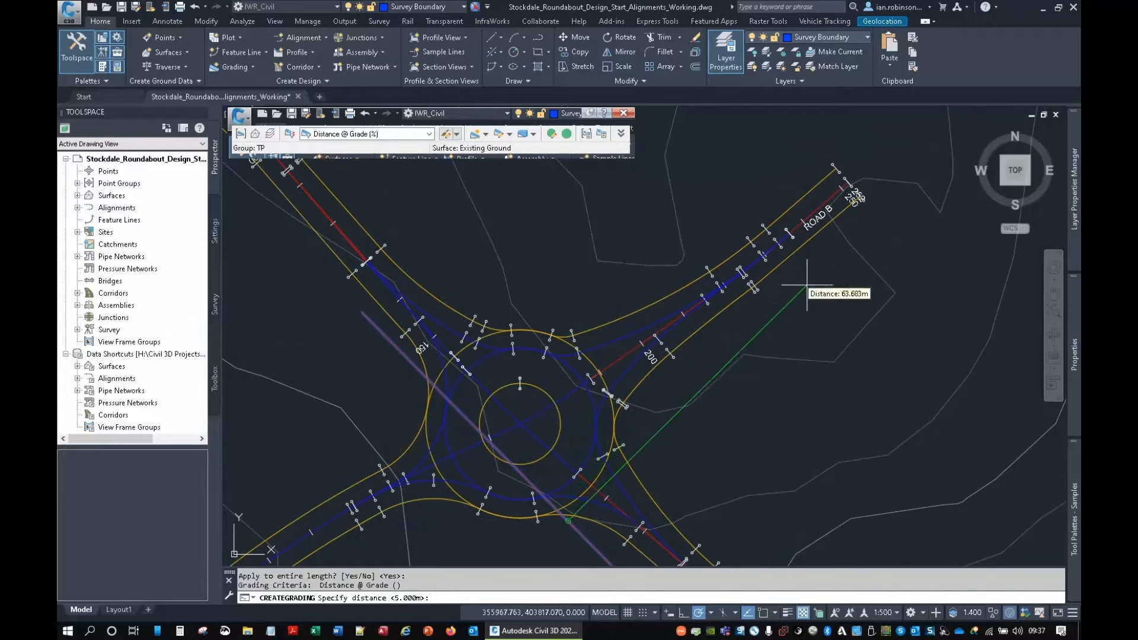
{"action": "left_click", "coordinate": [748, 207]}
{"action": "middle_click_drag", "start_coordinate": [634, 332], "coordinate": [625, 243]}
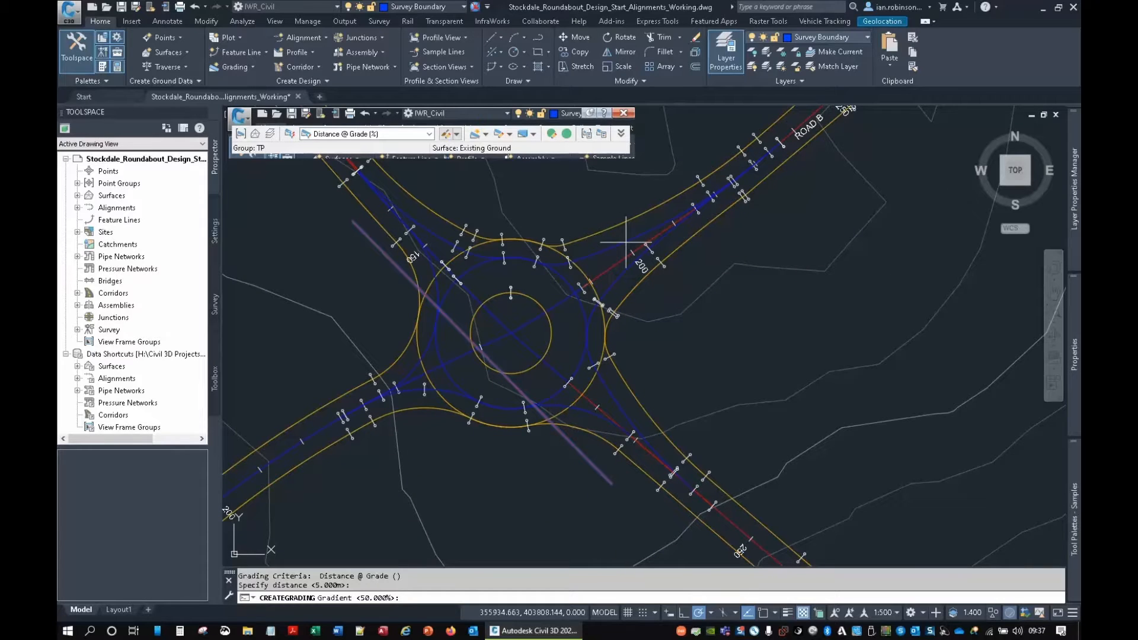
{"action": "type", "text": "-1"}
{"action": "key", "text": "Return"}
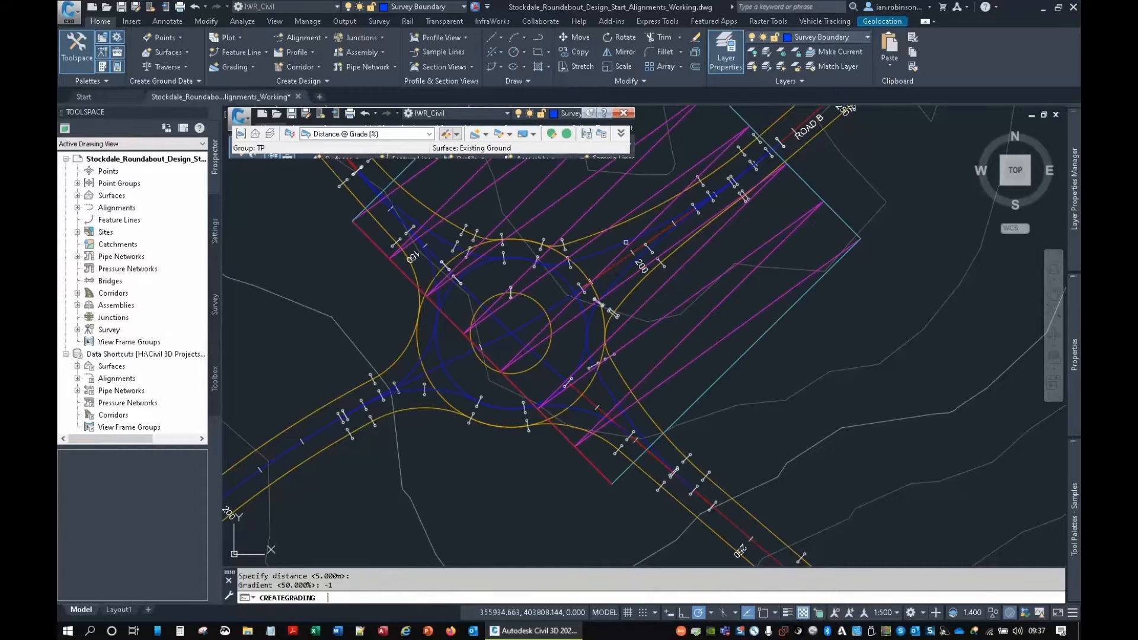
Grade the southwest side of feature line TP along its entire length at 1%, reaching across the southwest approach road, and finish grading.
{"action": "left_click", "coordinate": [450, 320]}
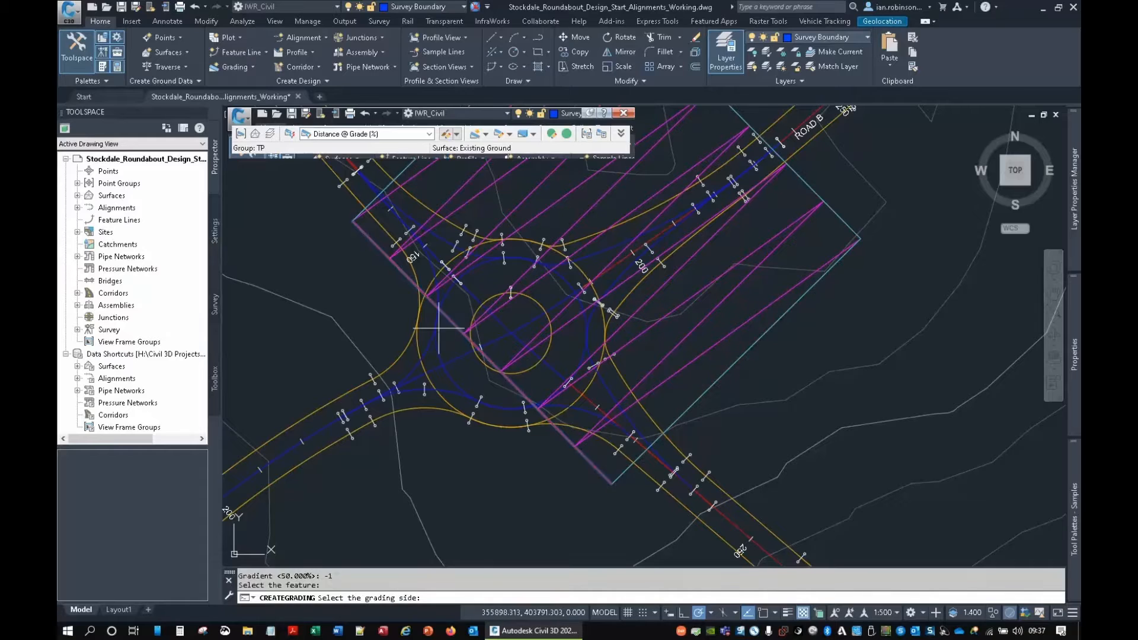
{"action": "left_click", "coordinate": [332, 349]}
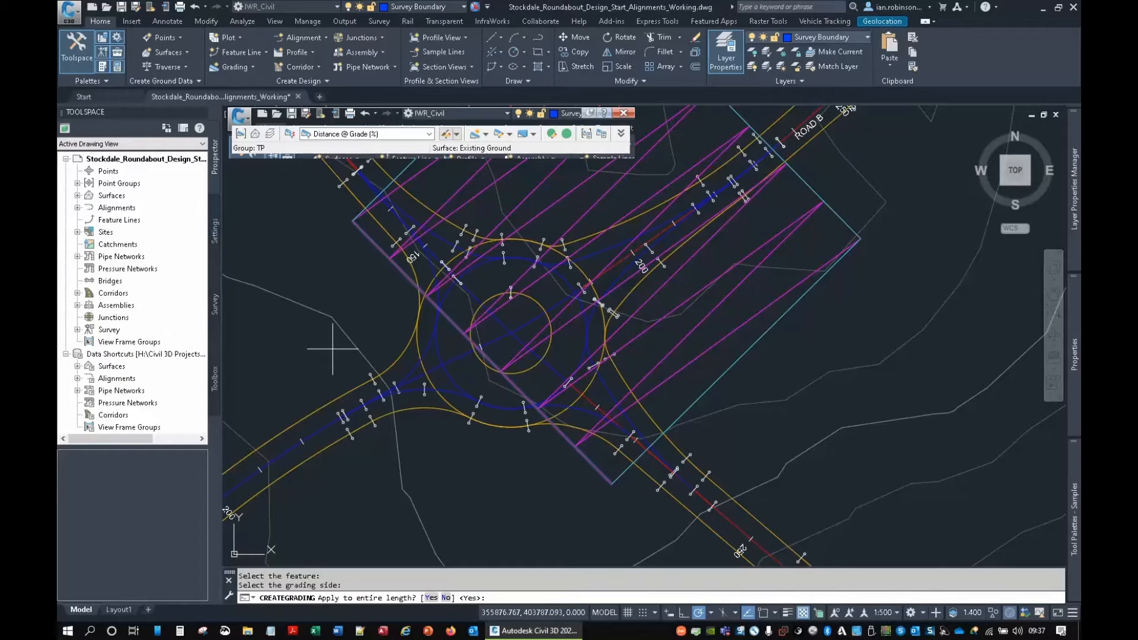
{"action": "key", "text": "Return"}
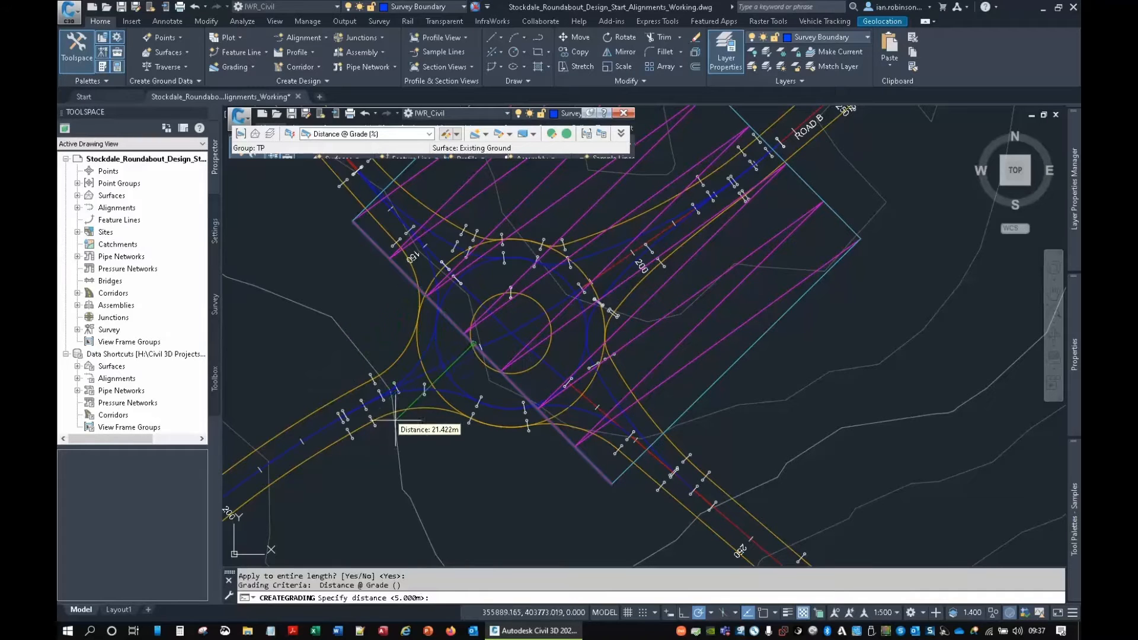
{"action": "key", "text": "Return"}
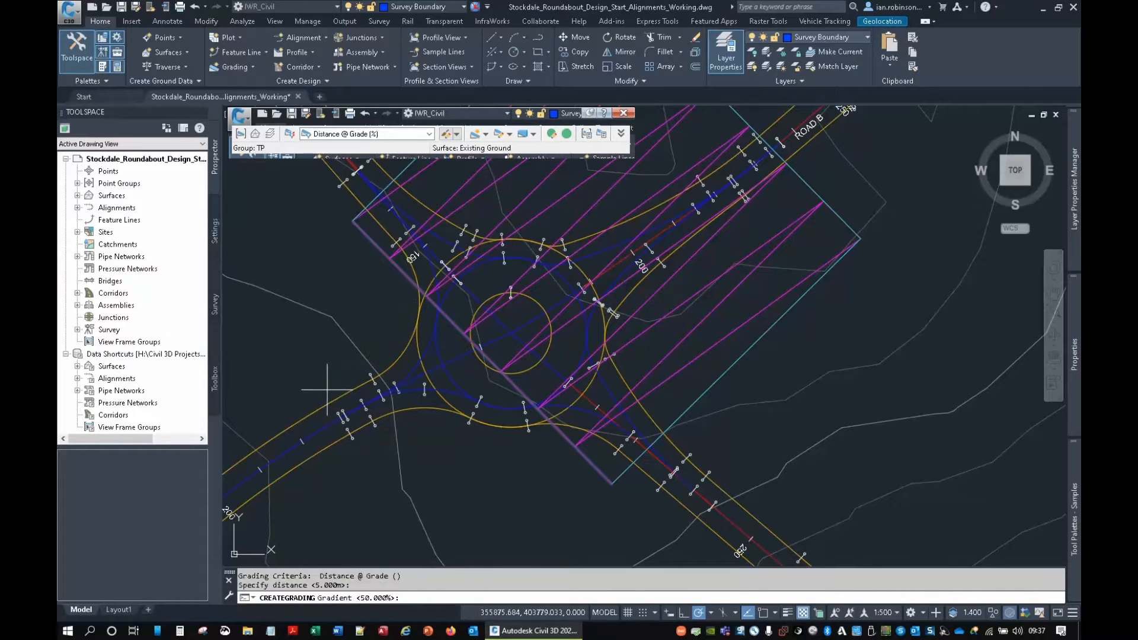
{"action": "type", "text": "1"}
{"action": "key", "text": "Return"}
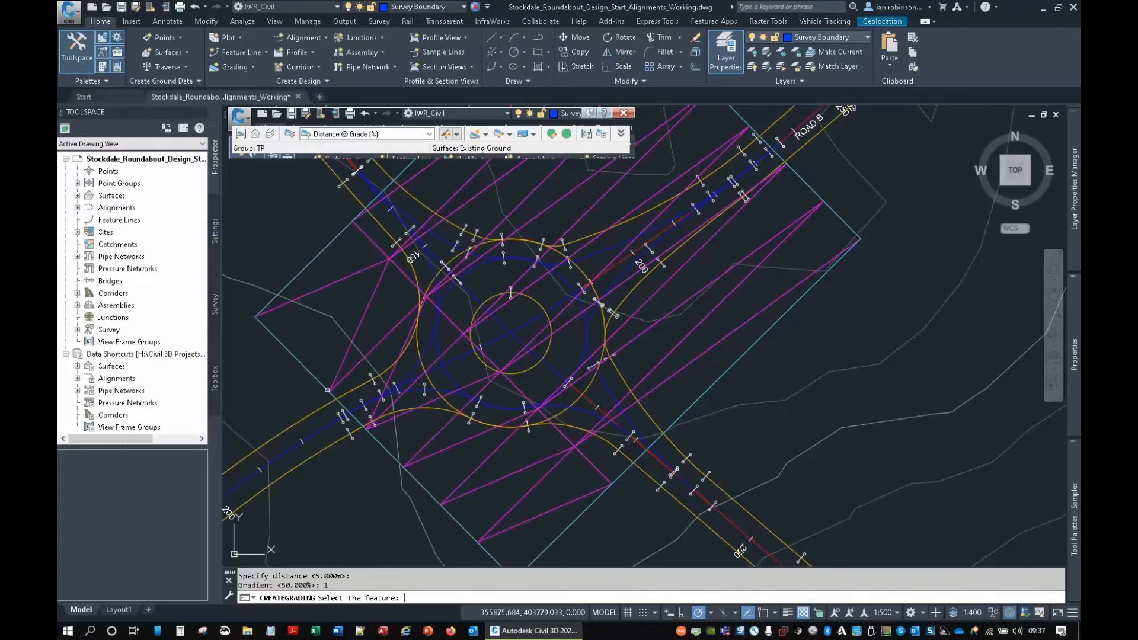
{"action": "key", "text": "Escape"}
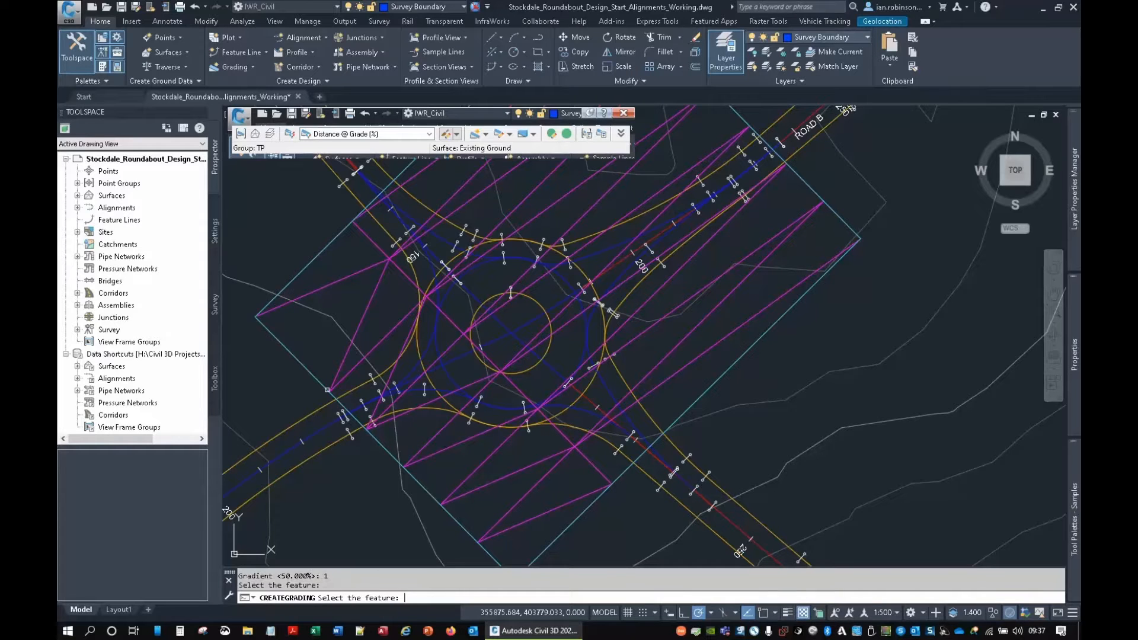
Turn on selection cycling, select feature line TP and stretch its northwest end outward beyond the approach road.
{"action": "mouse_move", "coordinate": [495, 239]}
{"action": "middle_mouse_down"}
{"action": "mouse_move", "coordinate": [510, 325]}
{"action": "mouse_move", "coordinate": [564, 326]}
{"action": "middle_mouse_up"}
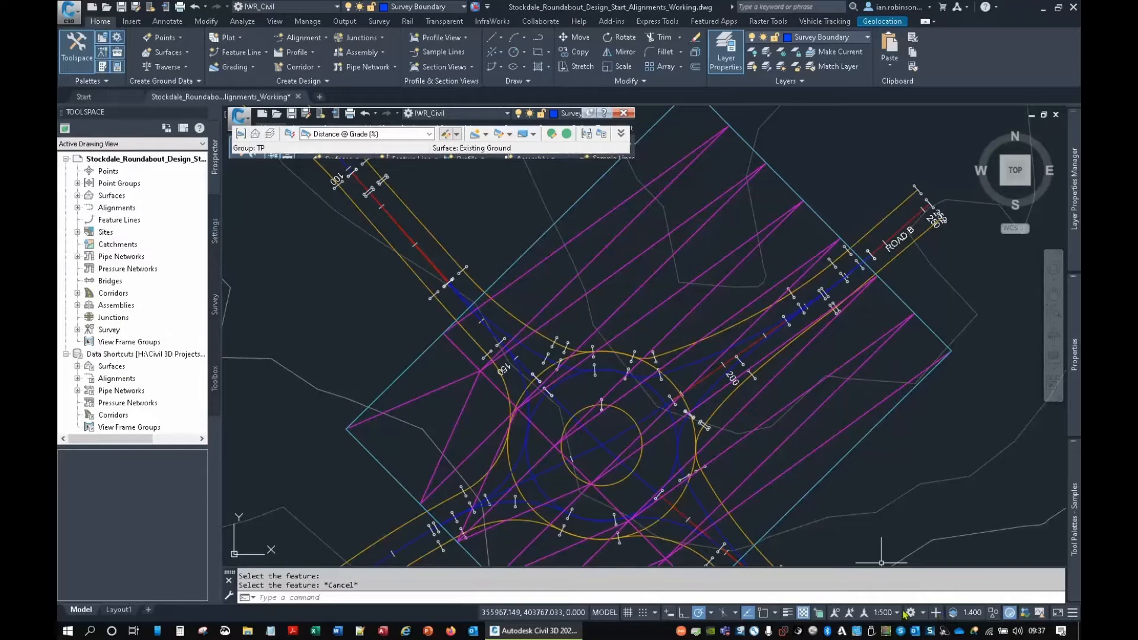
{"action": "left_click", "coordinate": [819, 613]}
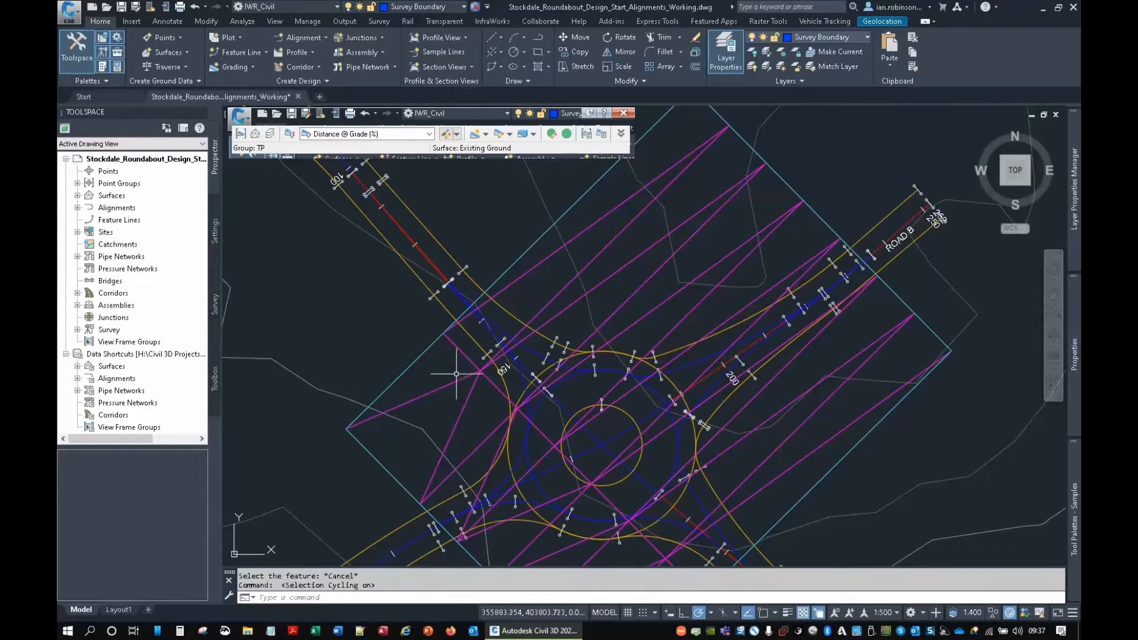
{"action": "left_click", "coordinate": [457, 342]}
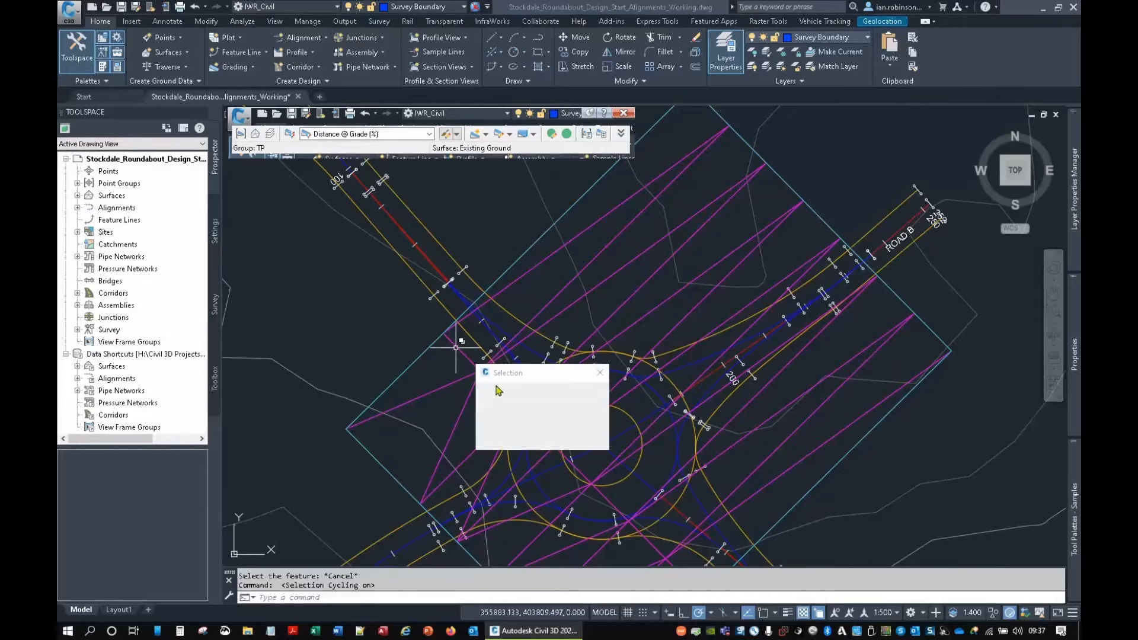
{"action": "left_click", "coordinate": [514, 409]}
{"action": "middle_click_drag", "start_coordinate": [444, 332], "coordinate": [563, 332]}
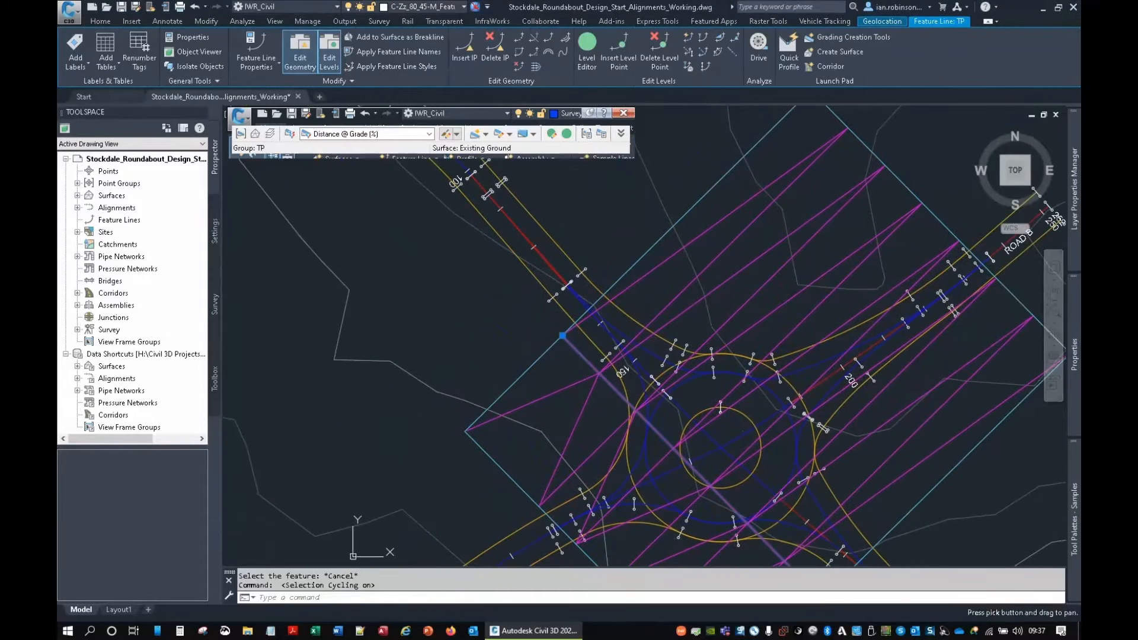
{"action": "left_click", "coordinate": [562, 336]}
{"action": "left_click", "coordinate": [523, 295]}
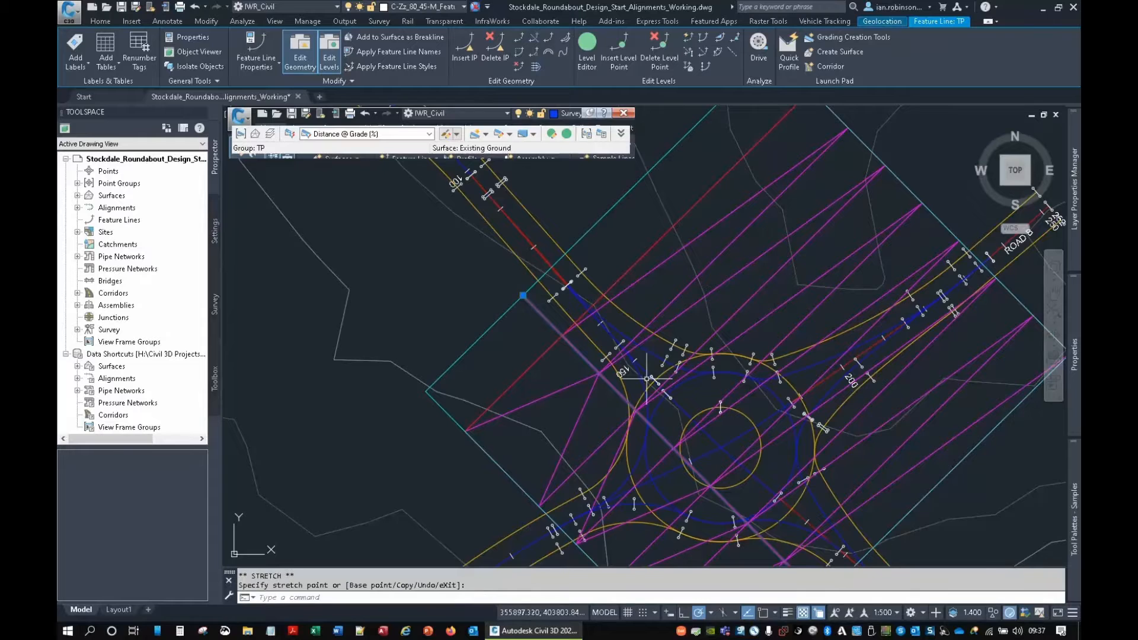
Stretch the southeast end of feature line TP outward along the southeast approach road.
{"action": "middle_click_drag", "start_coordinate": [657, 368], "coordinate": [557, 252]}
{"action": "middle_click_drag", "start_coordinate": [684, 443], "coordinate": [616, 322]}
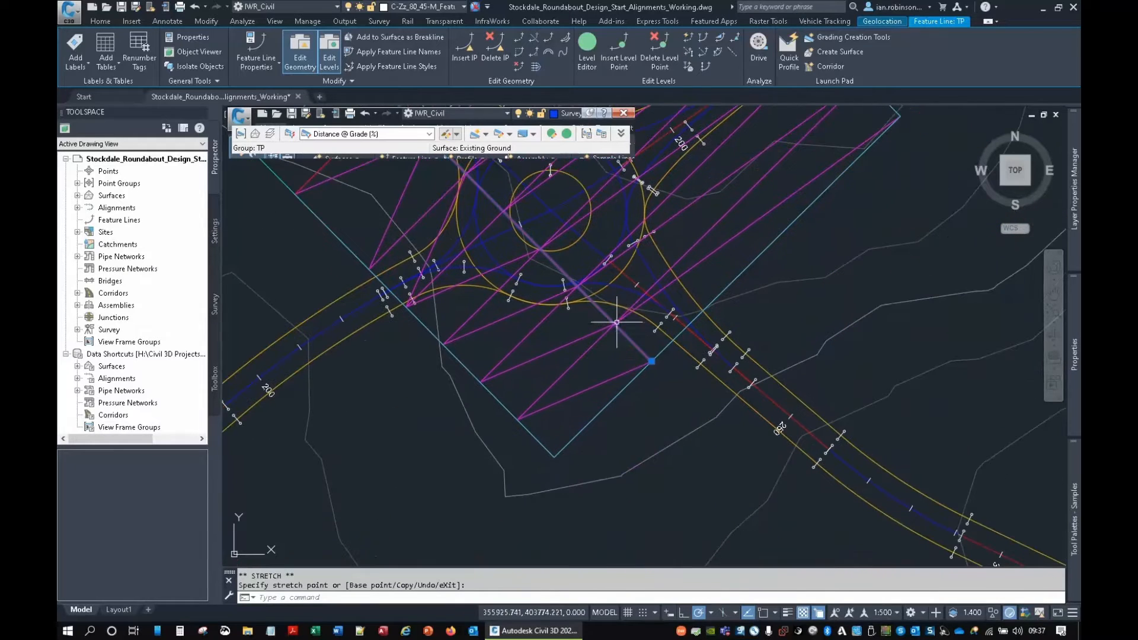
{"action": "left_click", "coordinate": [651, 361]}
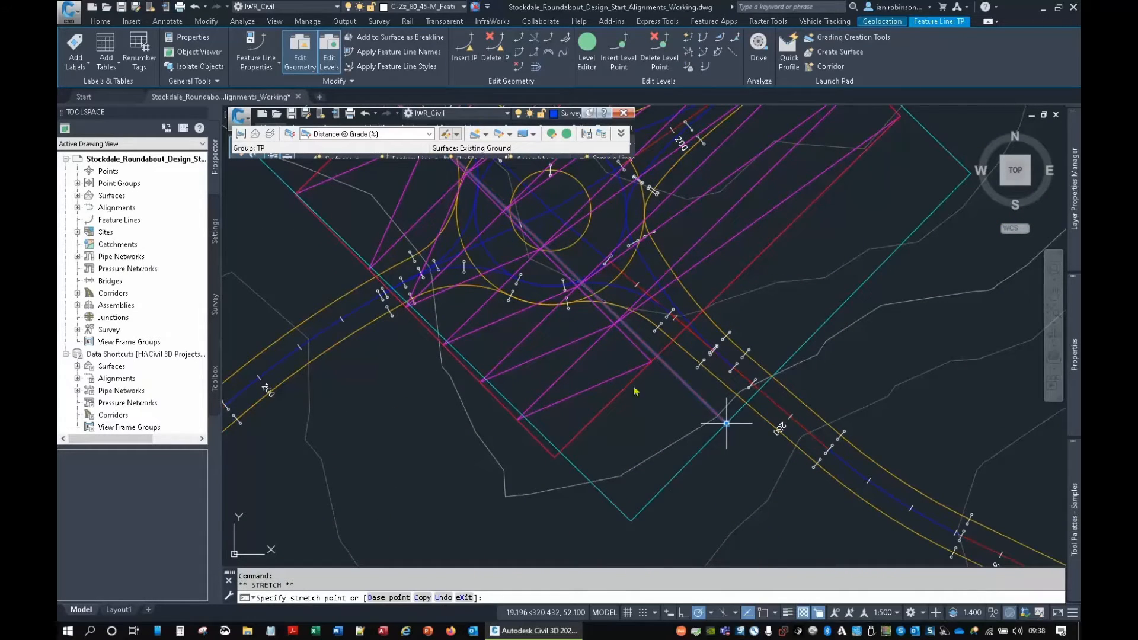
{"action": "left_click", "coordinate": [726, 423]}
{"action": "middle_click_drag", "start_coordinate": [726, 423], "coordinate": [759, 465]}
Edit the northeast grading of feature line TP, accepting its 69.077 m distance.
{"action": "left_click", "coordinate": [499, 134]}
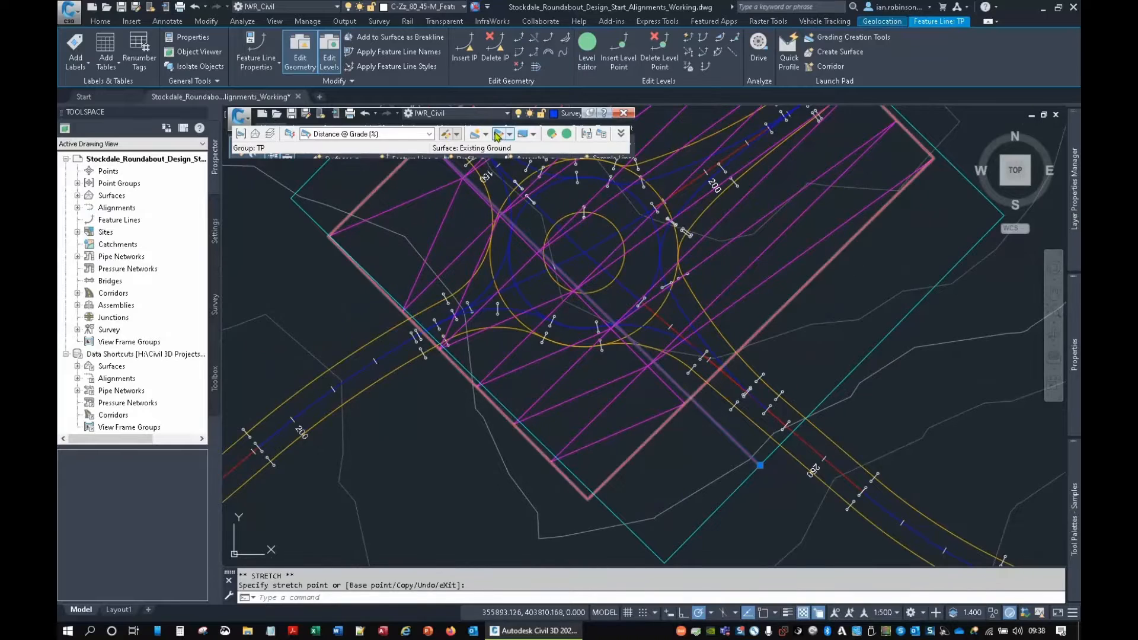
{"action": "left_click", "coordinate": [724, 243]}
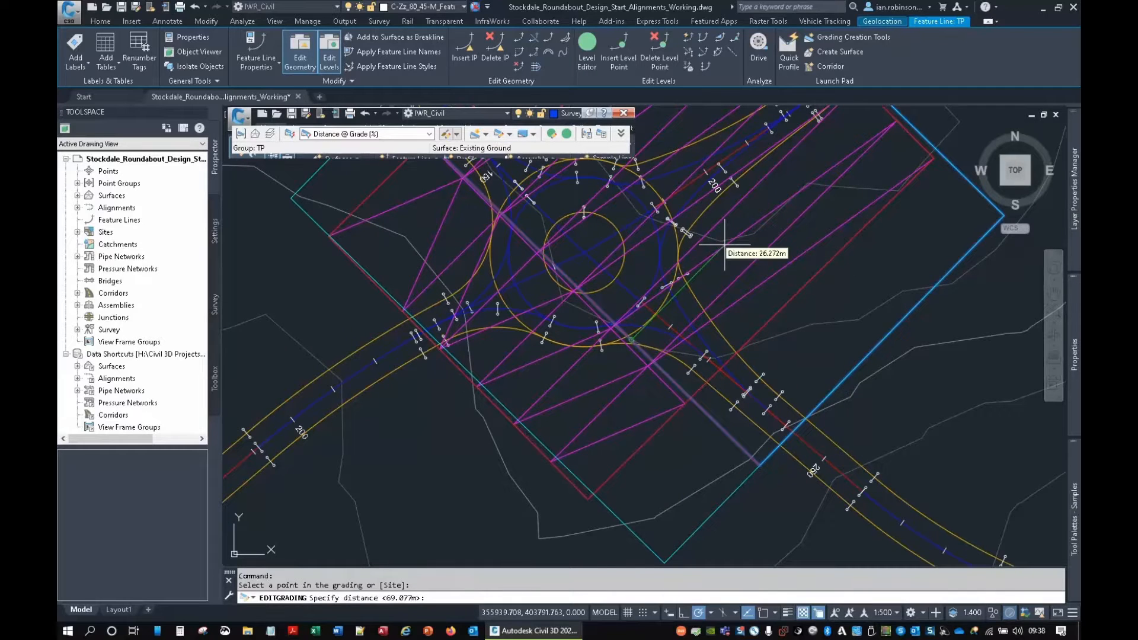
{"action": "left_click", "coordinate": [763, 317]}
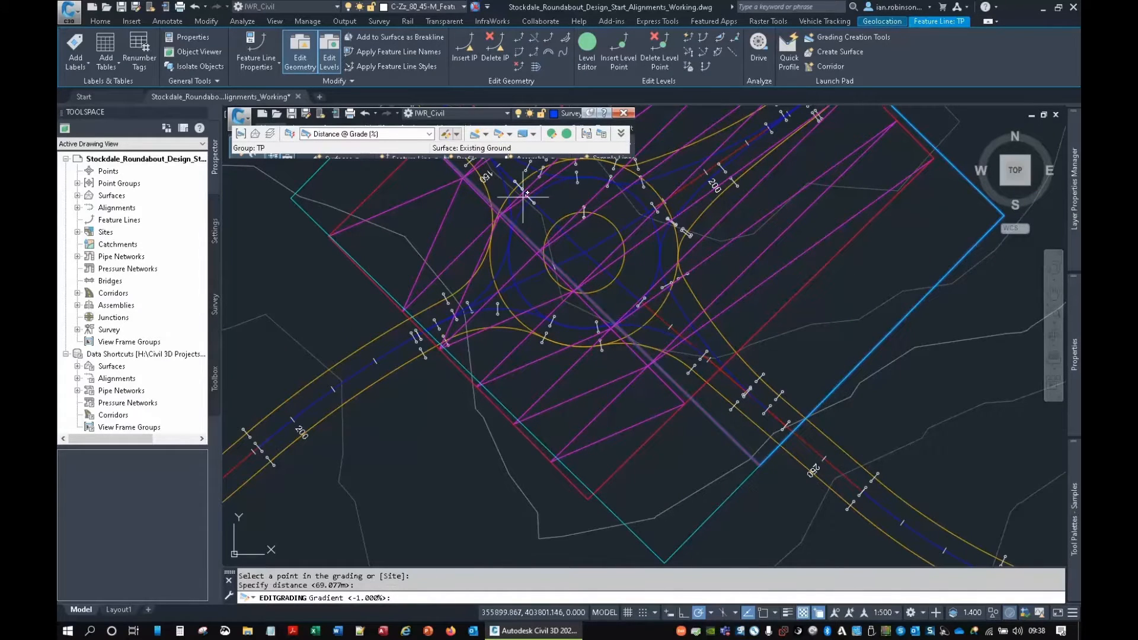
{"action": "middle_click_drag", "start_coordinate": [530, 225], "coordinate": [560, 299]}
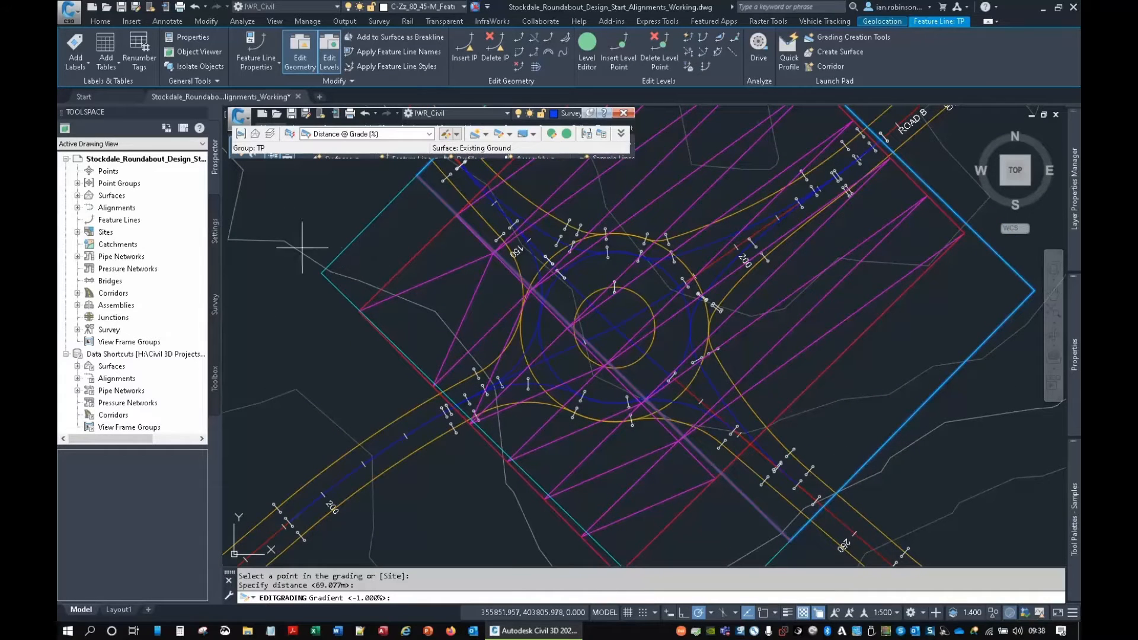
Accept the -1% gradient and rebuild the TP surface to match the lengthened gradings.
{"action": "left_click", "coordinate": [77, 196]}
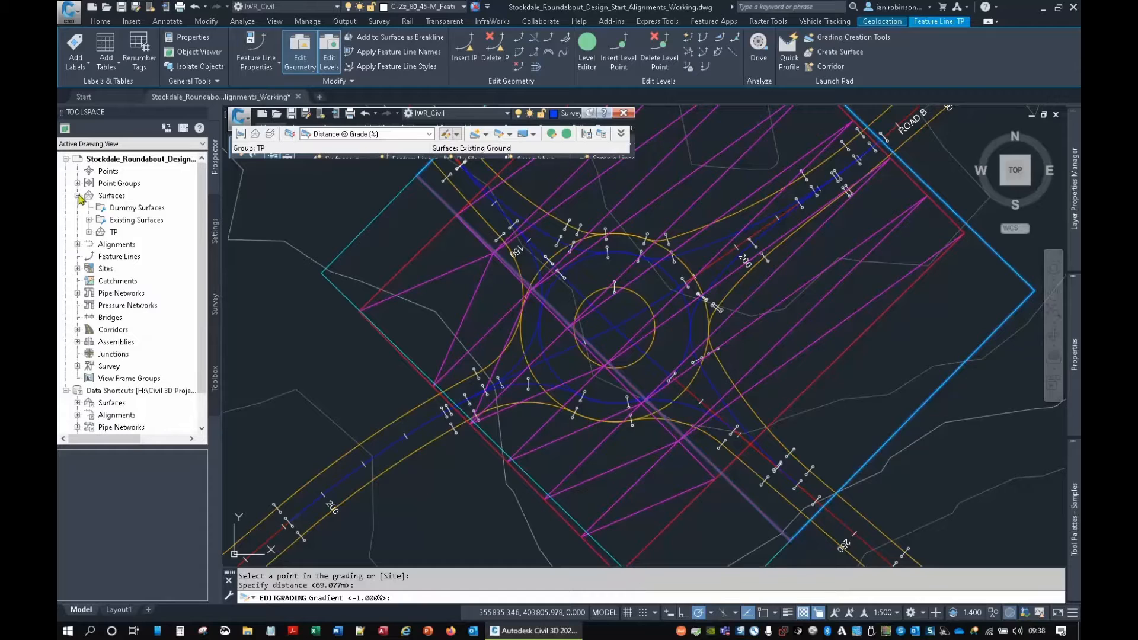
{"action": "right_click", "coordinate": [113, 236]}
{"action": "left_click", "coordinate": [148, 276]}
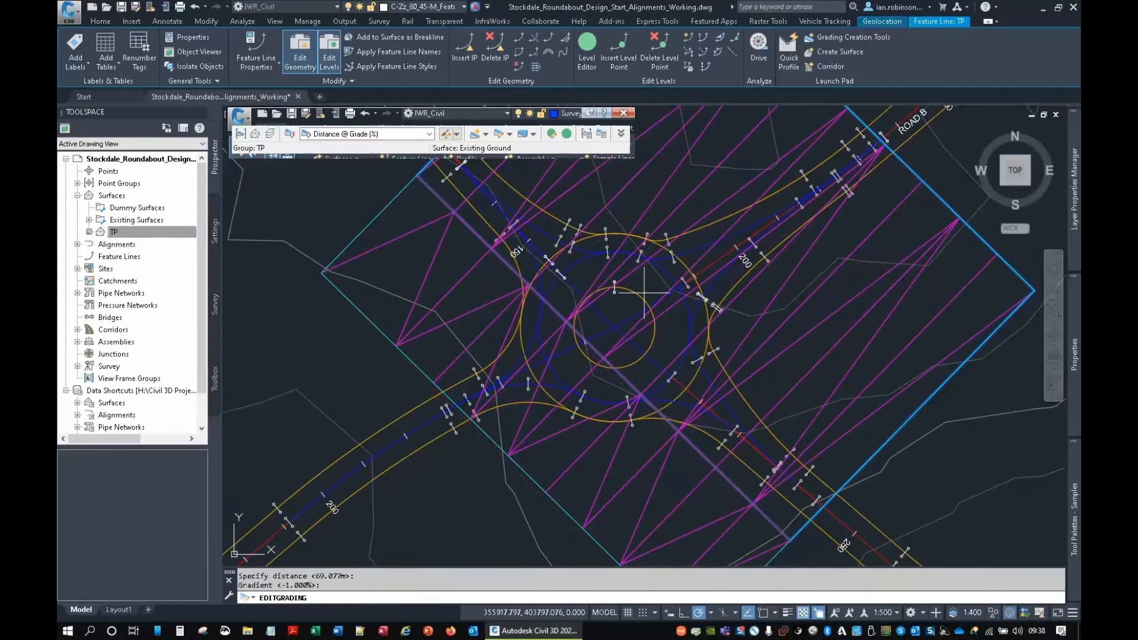
{"action": "middle_click_drag", "start_coordinate": [644, 292], "coordinate": [574, 386]}
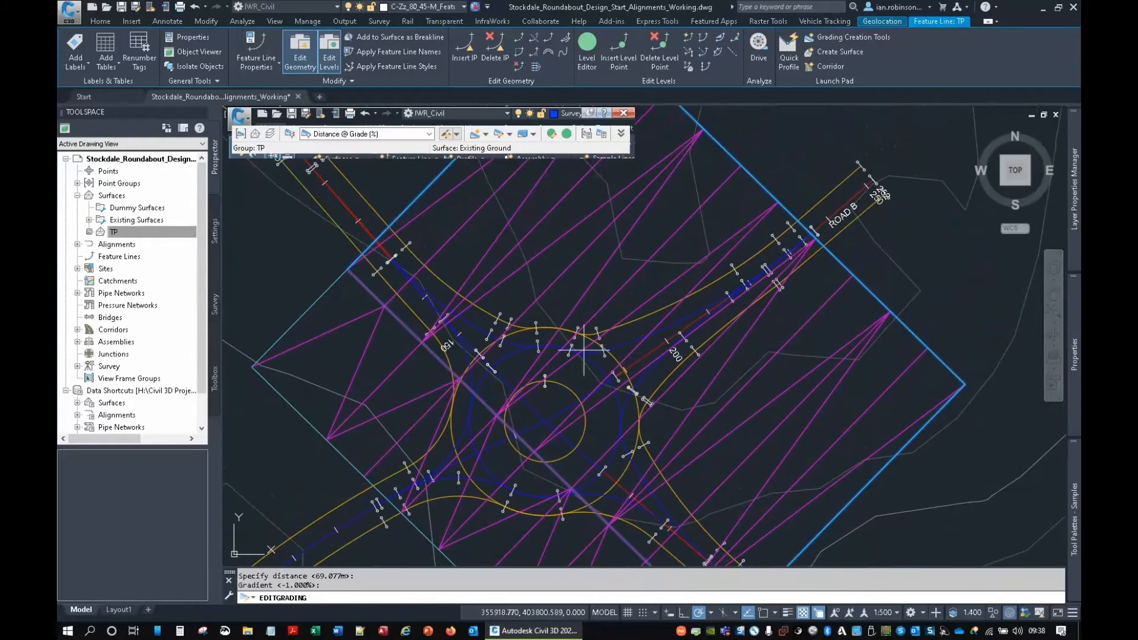
Inspect the rebuilt TP surface in 3D with the Object Viewer, and close the viewer and the Grading Creation Tools.
{"action": "key", "text": "Escape"}
{"action": "left_click", "coordinate": [632, 228]}
{"action": "right_click", "coordinate": [633, 231]}
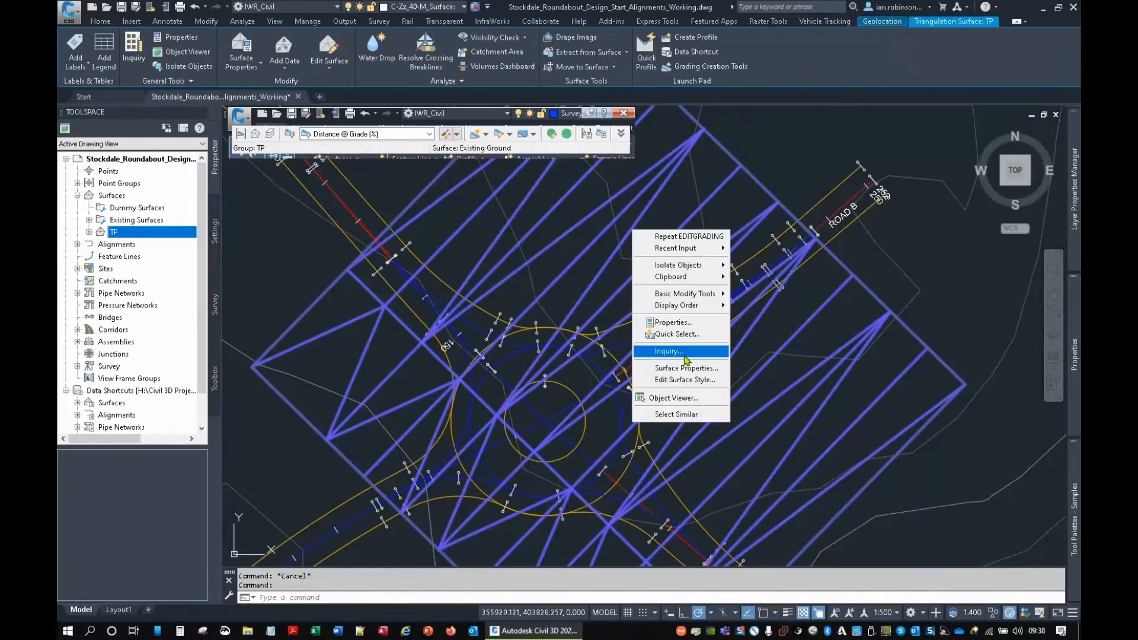
{"action": "left_click", "coordinate": [683, 402]}
{"action": "left_click_drag", "start_coordinate": [648, 409], "coordinate": [651, 350]}
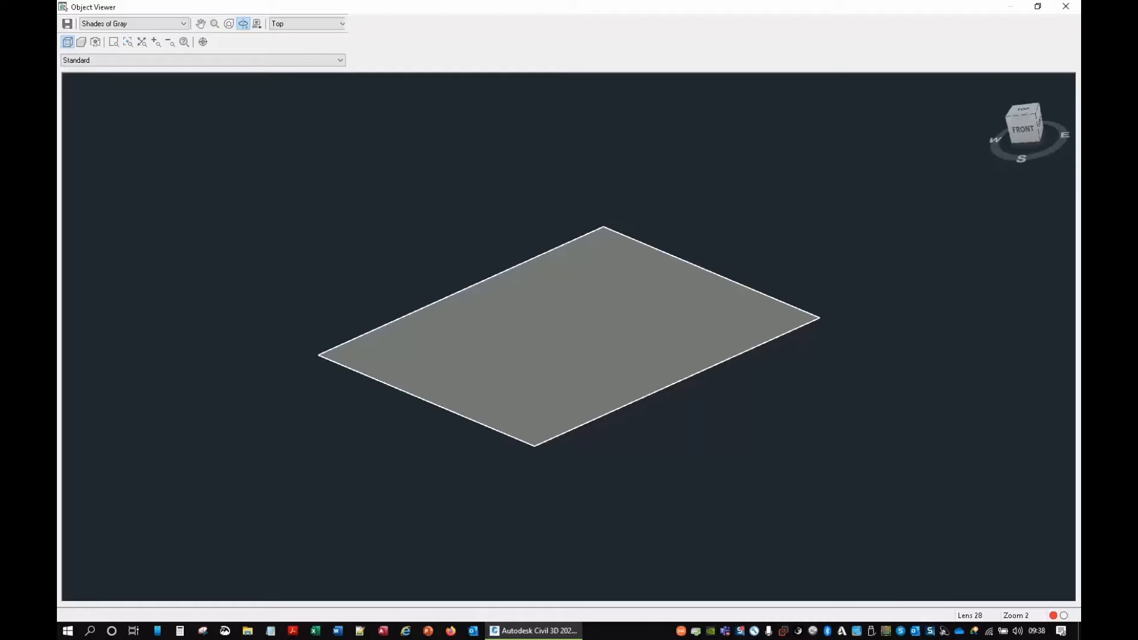
{"action": "left_click", "coordinate": [1070, 13]}
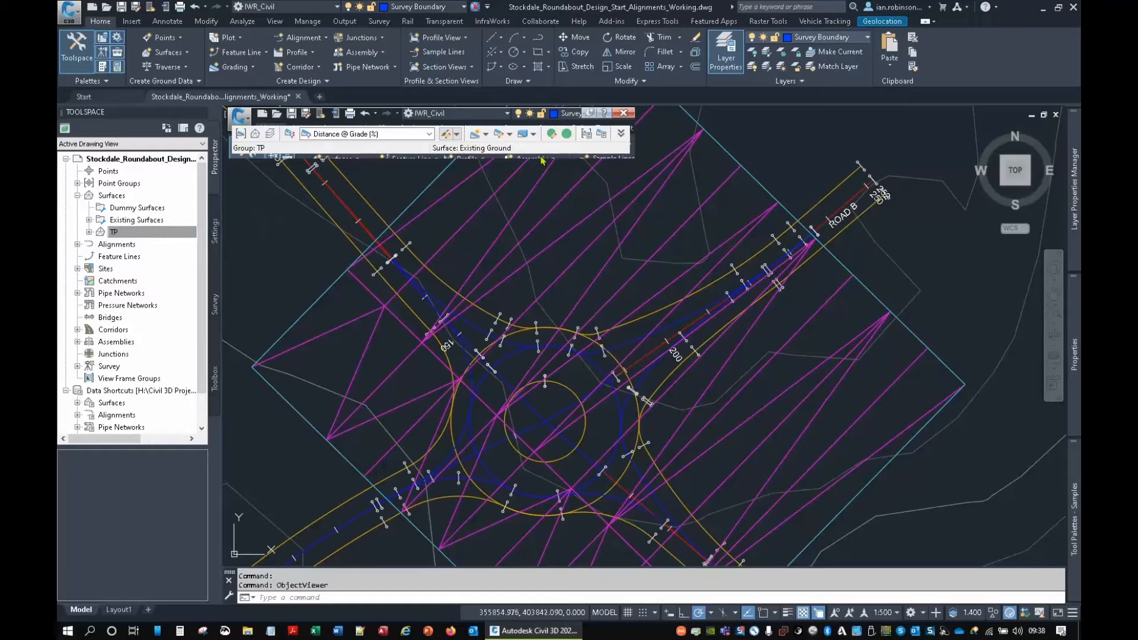
{"action": "left_click", "coordinate": [629, 115]}
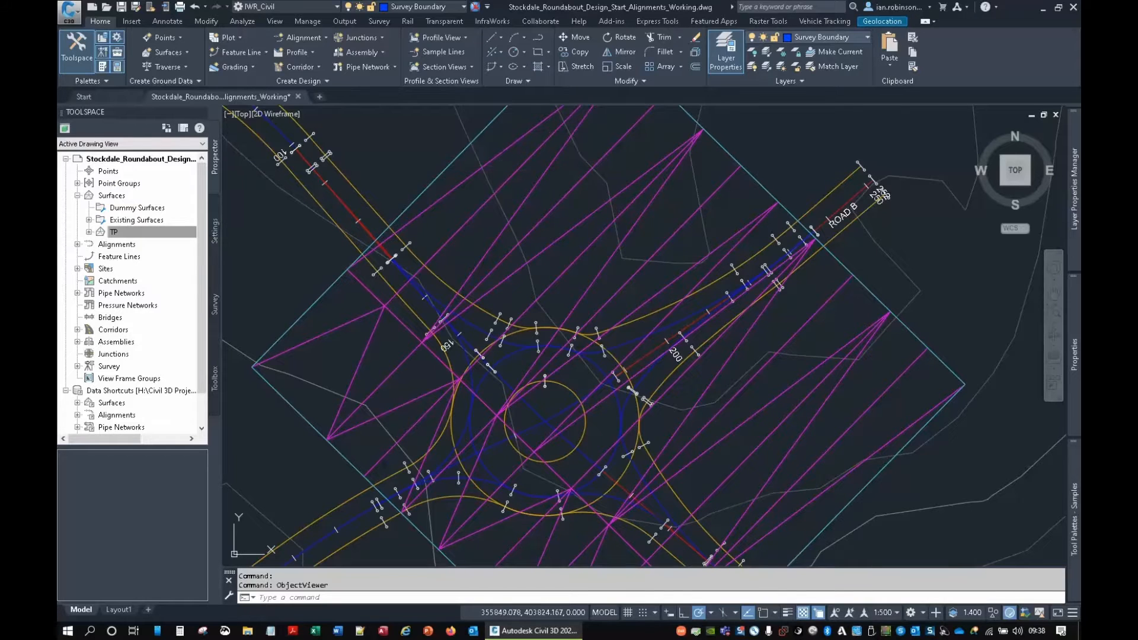
Set the TP surface's style to _No Display and clear the selection.
{"action": "left_click", "coordinate": [585, 217]}
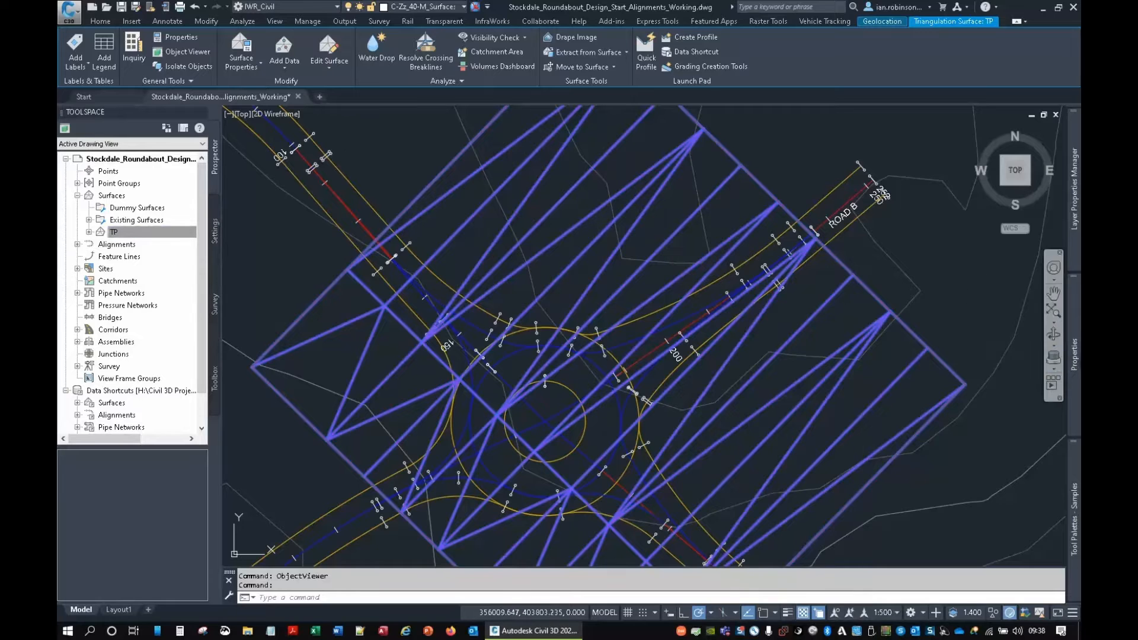
{"action": "mouse_move", "coordinate": [1074, 354]}
{"action": "left_click", "coordinate": [980, 167]}
{"action": "left_click", "coordinate": [981, 167]}
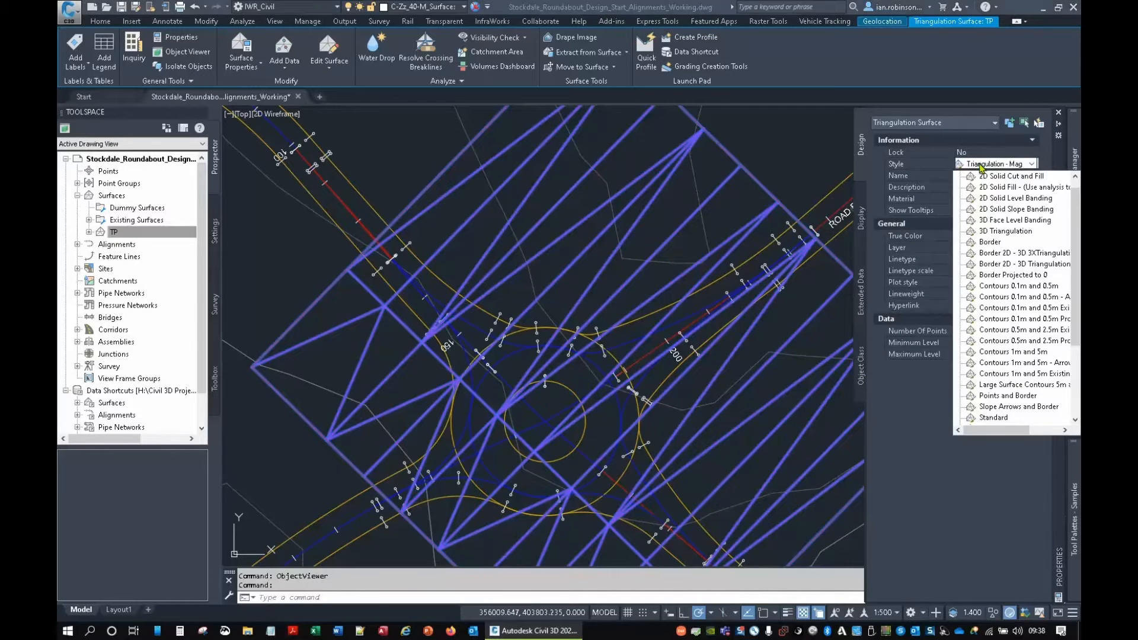
{"action": "scroll", "coordinate": [975, 189], "scroll_direction": "up", "scroll_amount": 1}
{"action": "left_click", "coordinate": [975, 188]}
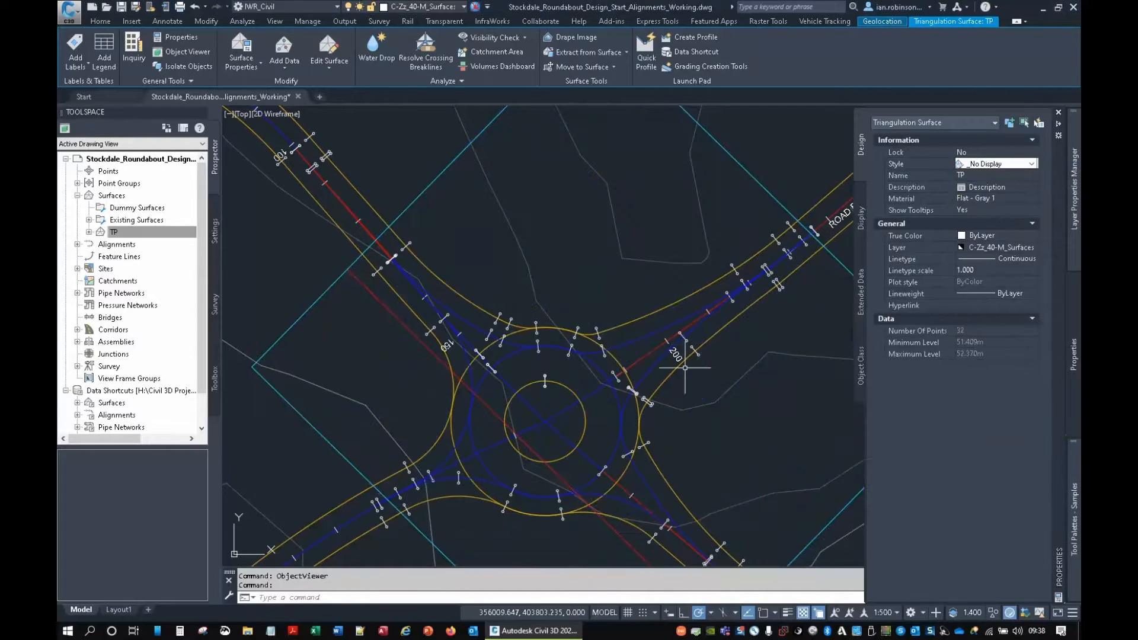
{"action": "key", "text": "Escape"}
{"action": "key", "text": "Escape"}
Move feature line TP and the selected perimeter lines of its gradings onto the Gradings Hidden layer.
{"action": "scroll", "coordinate": [622, 353], "scroll_direction": "down", "scroll_amount": 2}
{"action": "middle_click_drag", "start_coordinate": [531, 391], "coordinate": [540, 294]}
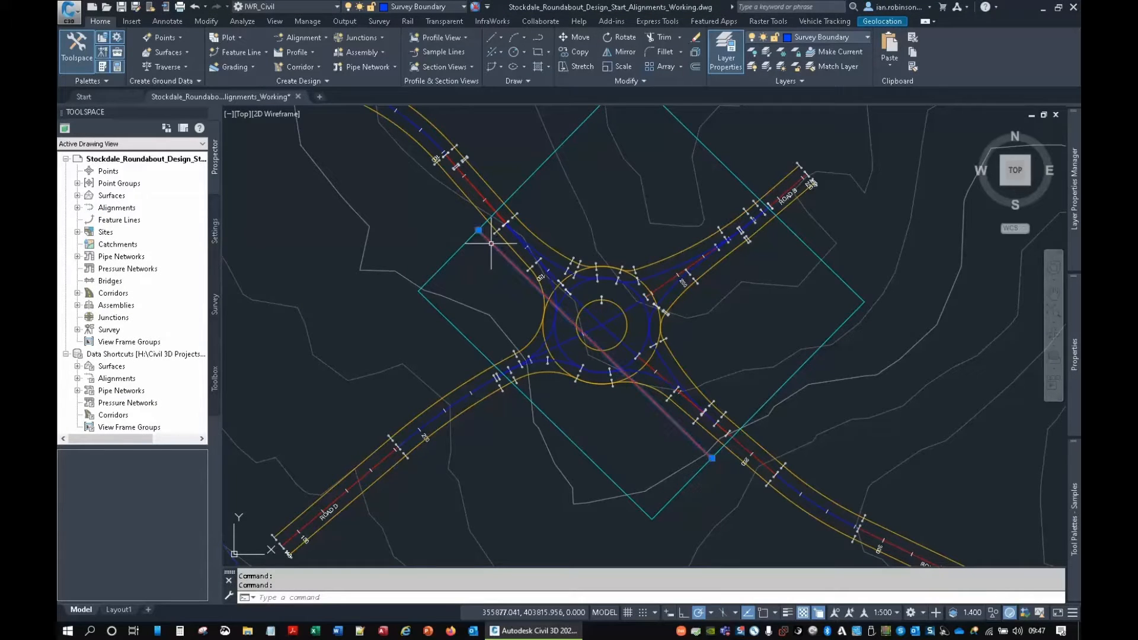
{"action": "left_click", "coordinate": [491, 244]}
{"action": "left_click", "coordinate": [452, 254]}
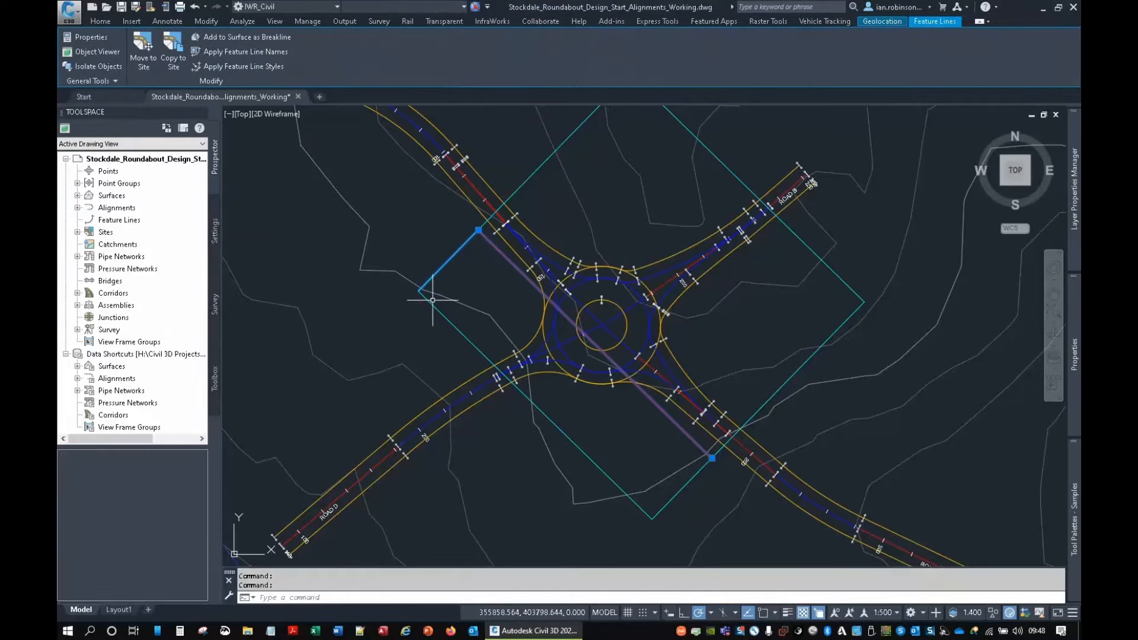
{"action": "left_click", "coordinate": [863, 306]}
{"action": "middle_click_drag", "start_coordinate": [569, 147], "coordinate": [572, 208]}
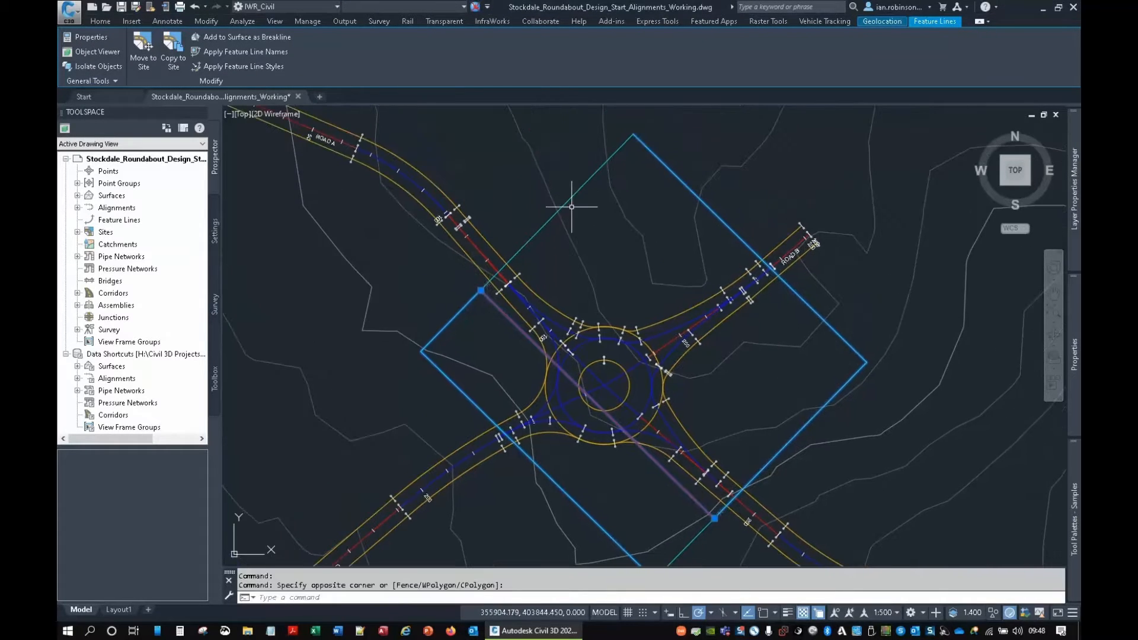
{"action": "left_click", "coordinate": [577, 194]}
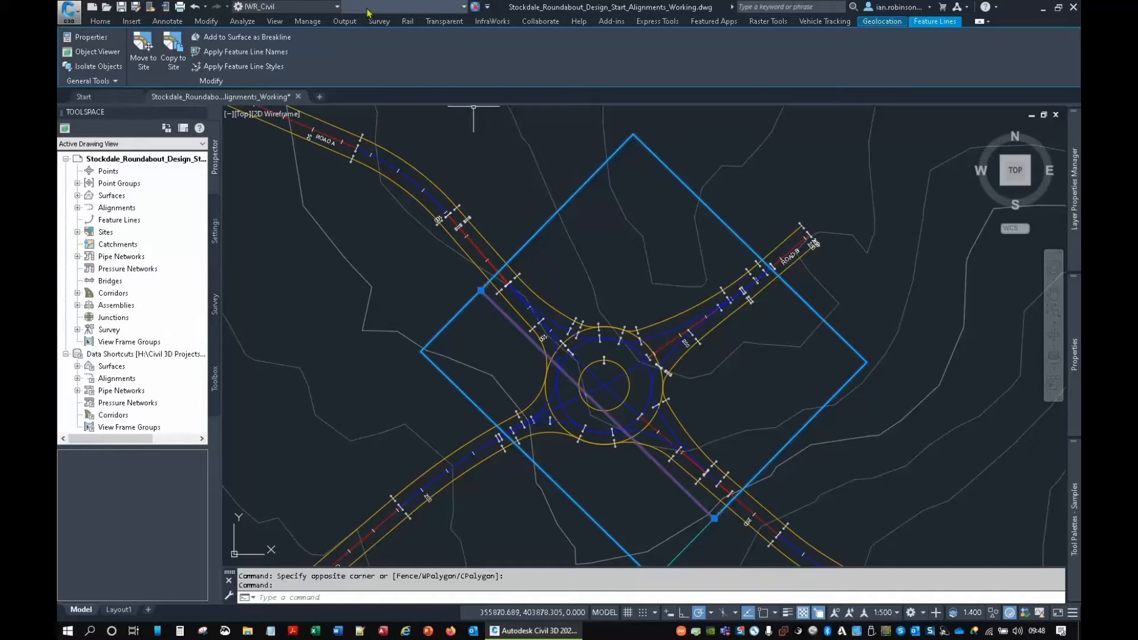
{"action": "left_click", "coordinate": [401, 8]}
{"action": "left_click", "coordinate": [351, 66]}
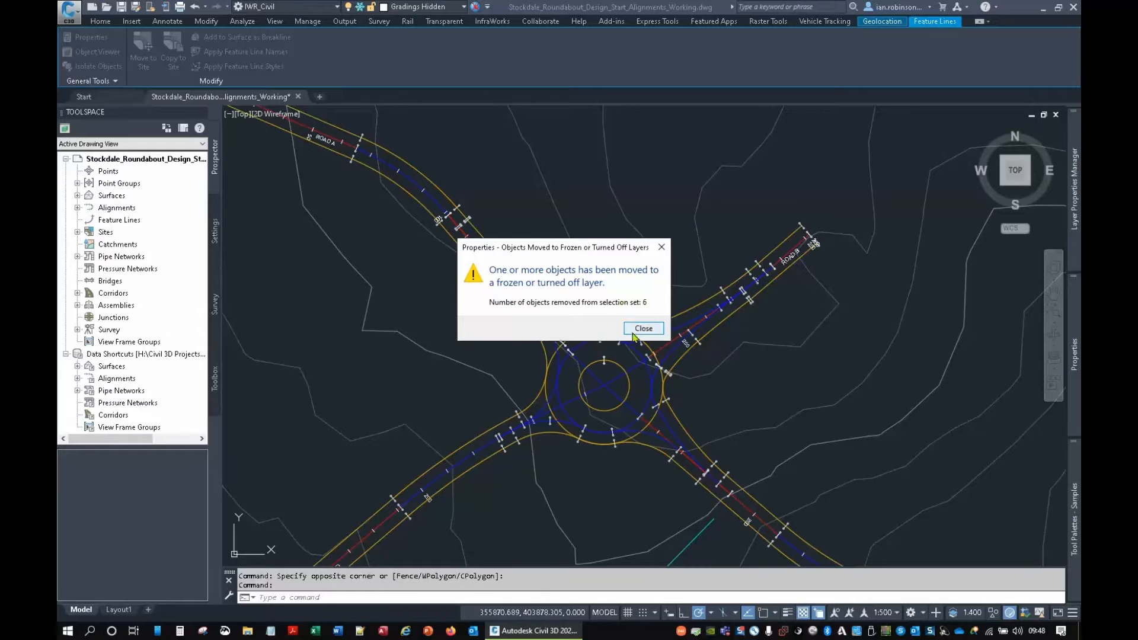
{"action": "left_click", "coordinate": [643, 328]}
{"action": "scroll", "coordinate": [604, 441], "scroll_direction": "up", "scroll_amount": 2}
{"action": "key", "text": "Escape"}
{"action": "key", "text": "Escape"}
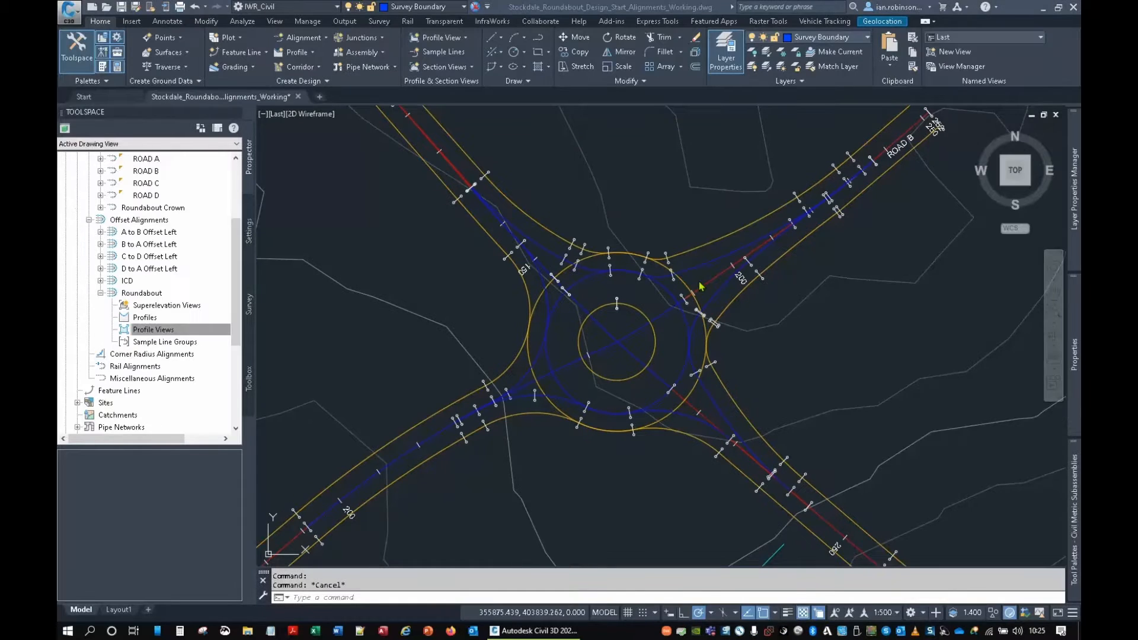
Sample Existing Ground and TP profiles along the Roundabout Crown alignment, giving the TP profile the Additional Surface 3 style.
{"action": "left_click", "coordinate": [583, 276]}
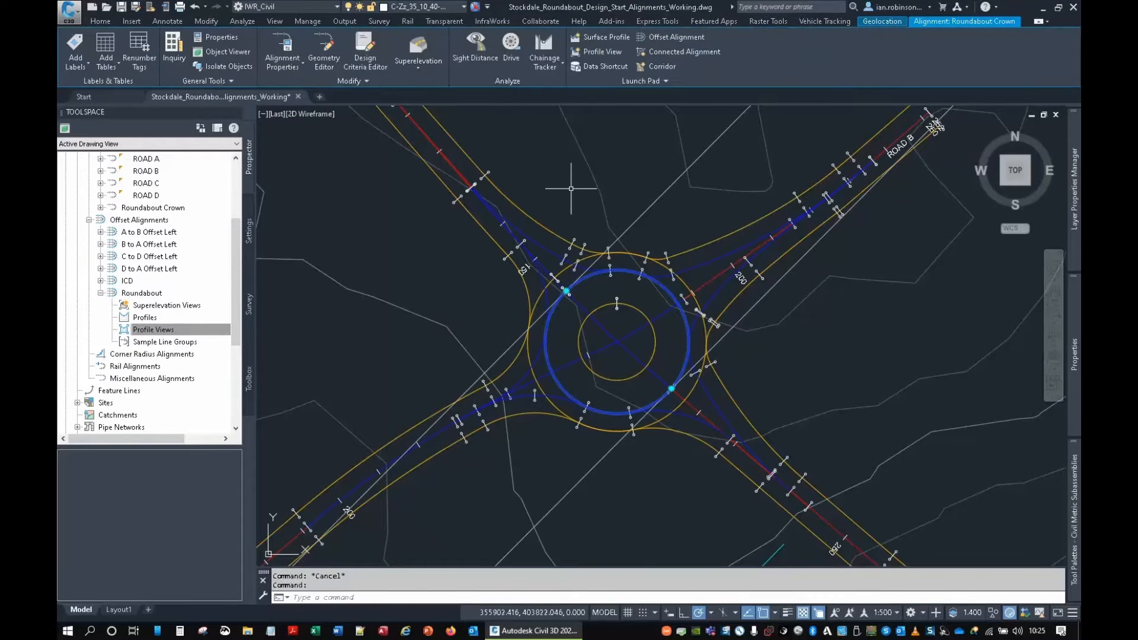
{"action": "left_click", "coordinate": [594, 37]}
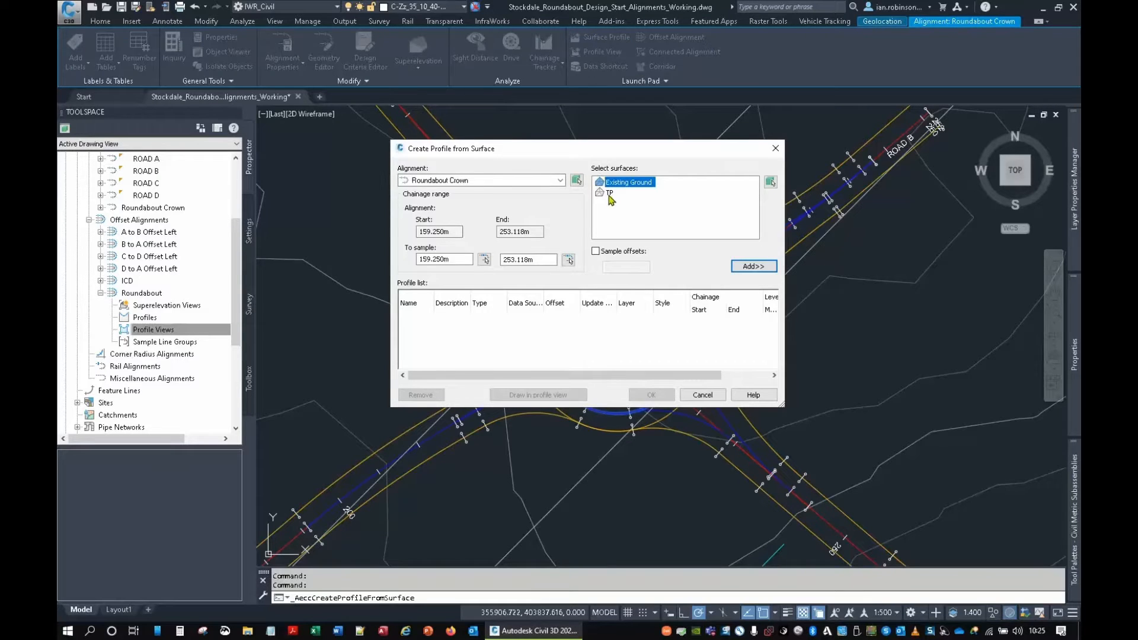
{"action": "left_click", "coordinate": [753, 266]}
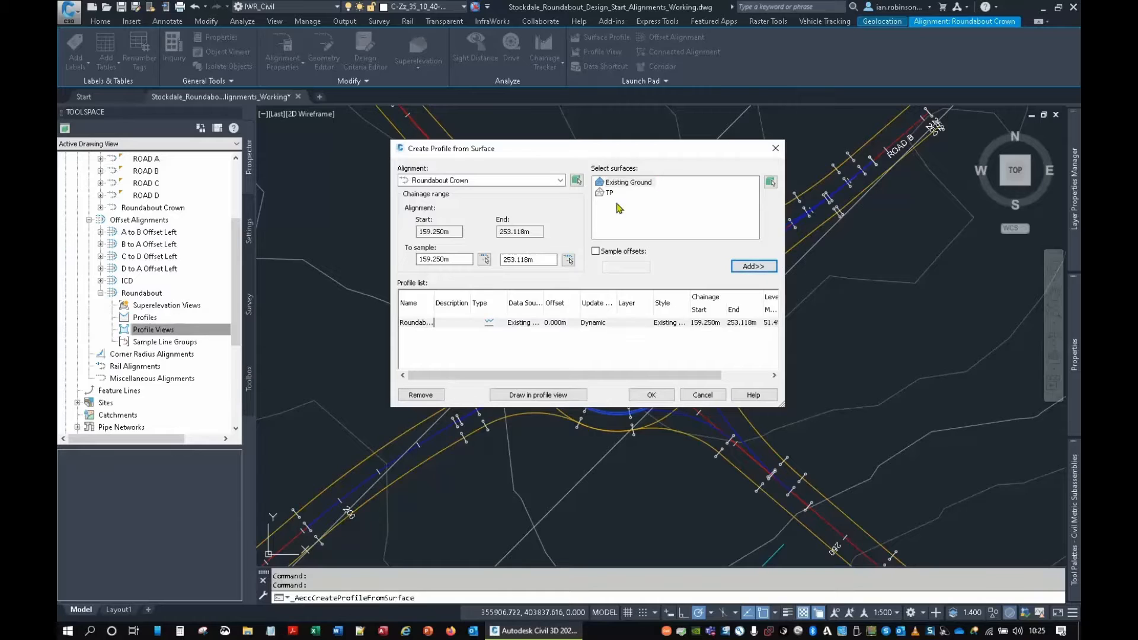
{"action": "left_click", "coordinate": [752, 266]}
{"action": "left_click", "coordinate": [669, 332]}
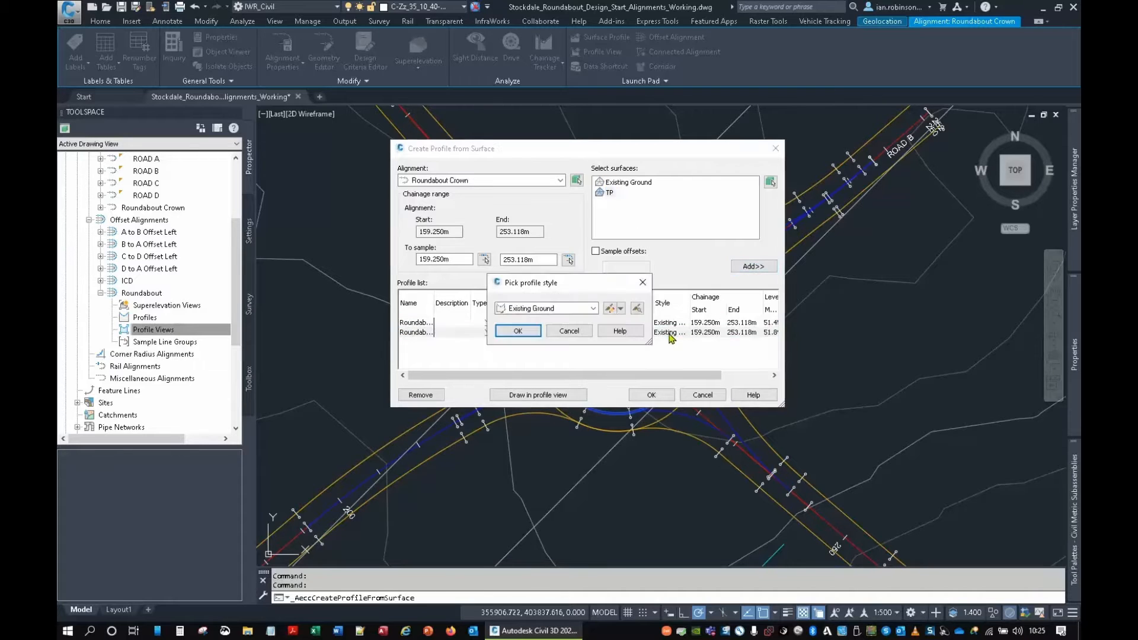
{"action": "left_click", "coordinate": [571, 312]}
{"action": "left_click", "coordinate": [545, 347]}
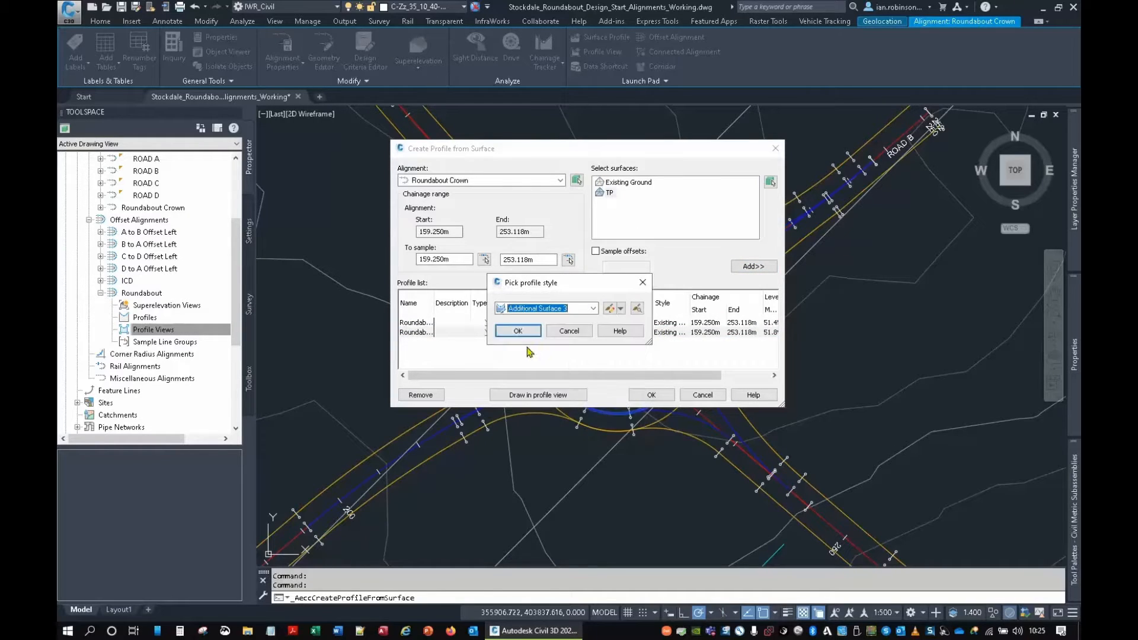
{"action": "left_click", "coordinate": [517, 330]}
Create a profile view of the Roundabout Crown profiles and place it in the empty area east of the site boundary.
{"action": "left_click", "coordinate": [545, 397]}
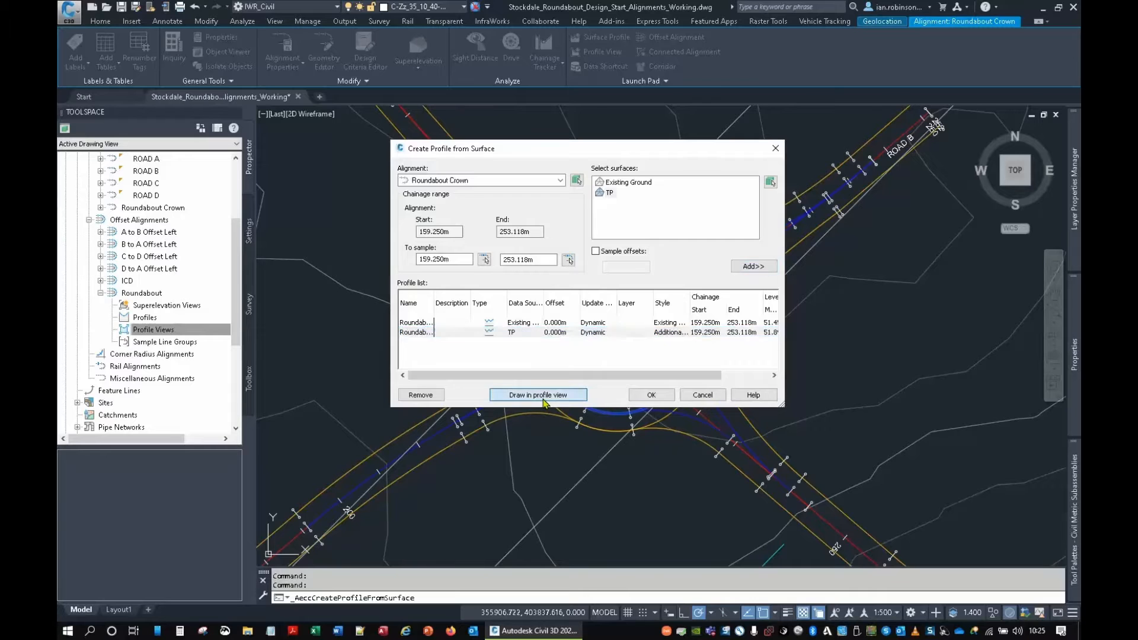
{"action": "left_click", "coordinate": [775, 492]}
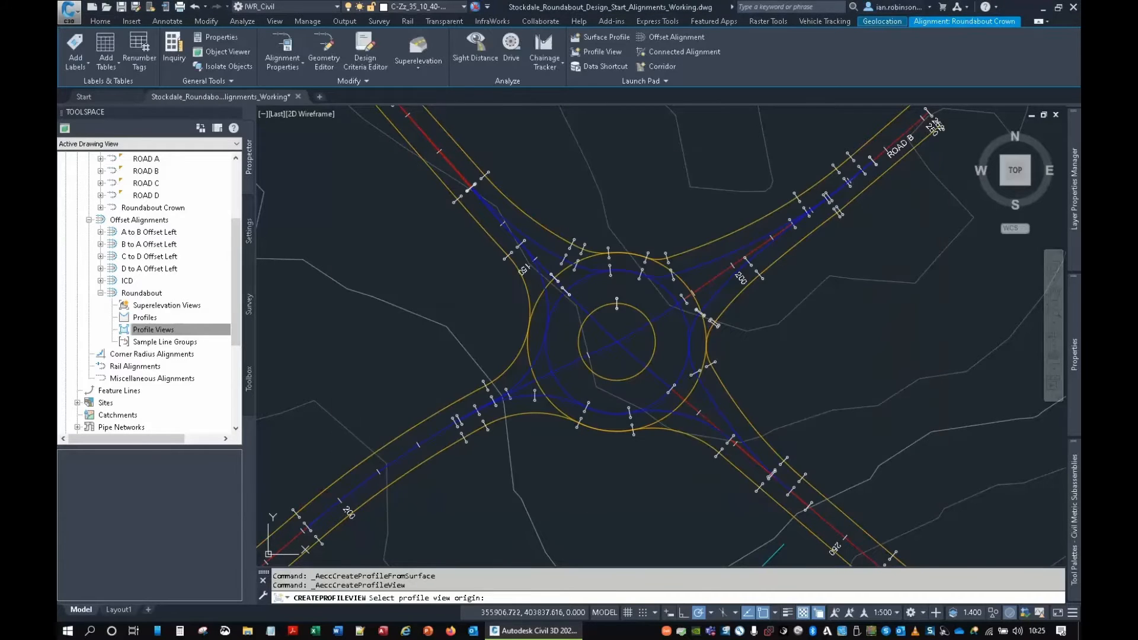
{"action": "scroll", "coordinate": [686, 373], "scroll_direction": "down", "scroll_amount": 5}
{"action": "middle_click_drag", "start_coordinate": [890, 317], "coordinate": [725, 343]}
{"action": "left_click", "coordinate": [773, 320]}
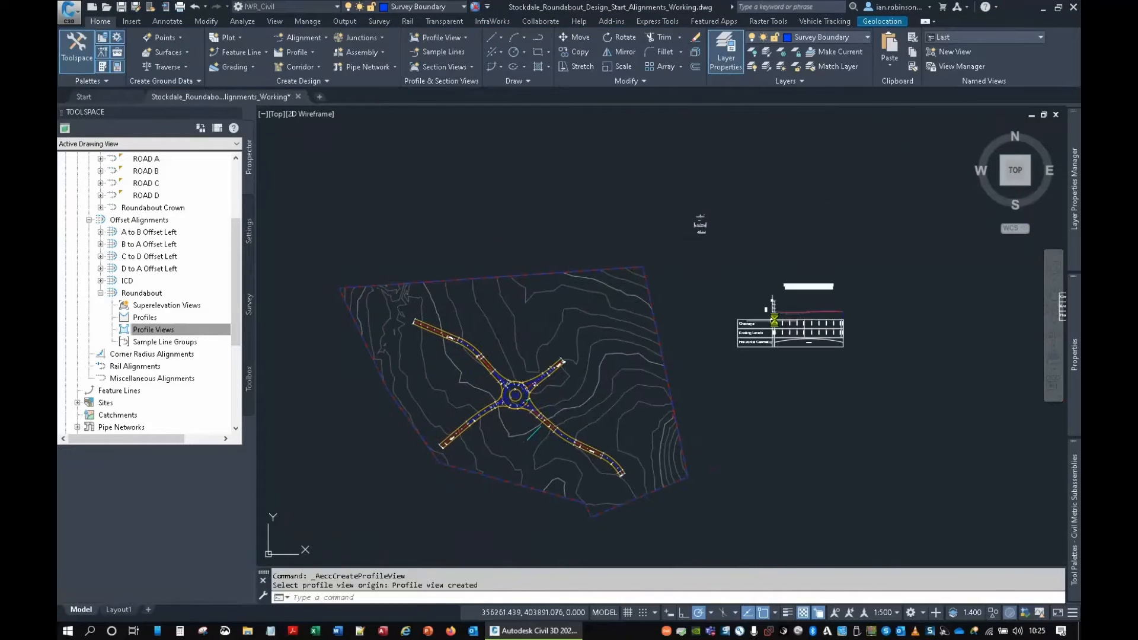
Examine the Roundabout Crown long section and the lane widths and crossfalls of the simple two-lane crowned assembly.
{"action": "scroll", "coordinate": [773, 320], "scroll_direction": "up", "scroll_amount": 10}
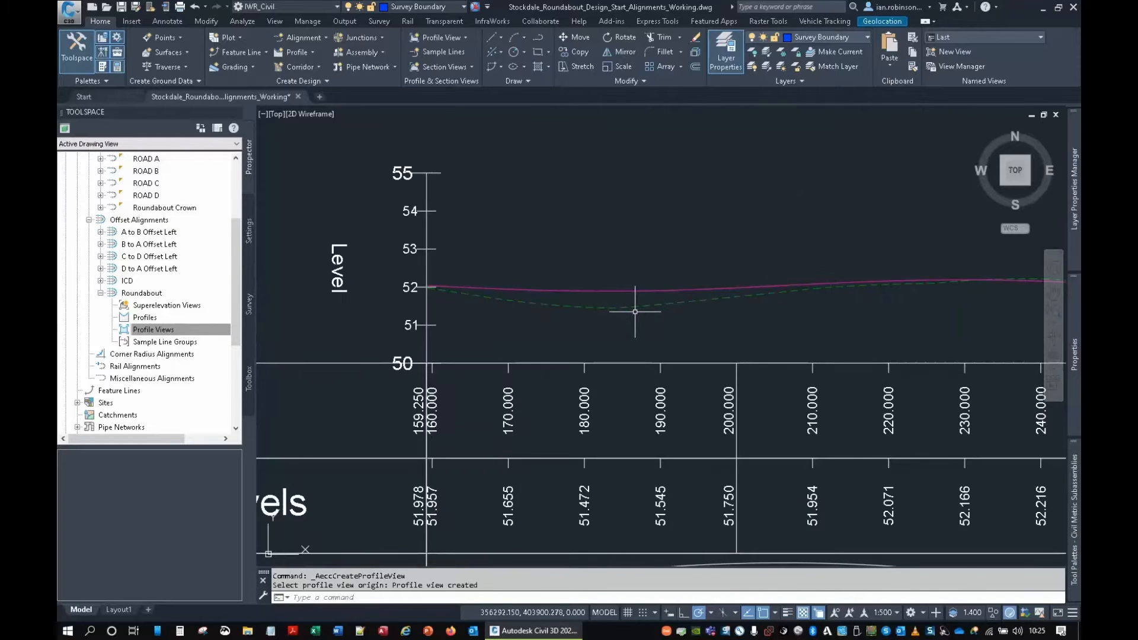
{"action": "scroll", "coordinate": [635, 309], "scroll_direction": "down", "scroll_amount": 3}
{"action": "middle_click_drag", "start_coordinate": [635, 312], "coordinate": [629, 307]}
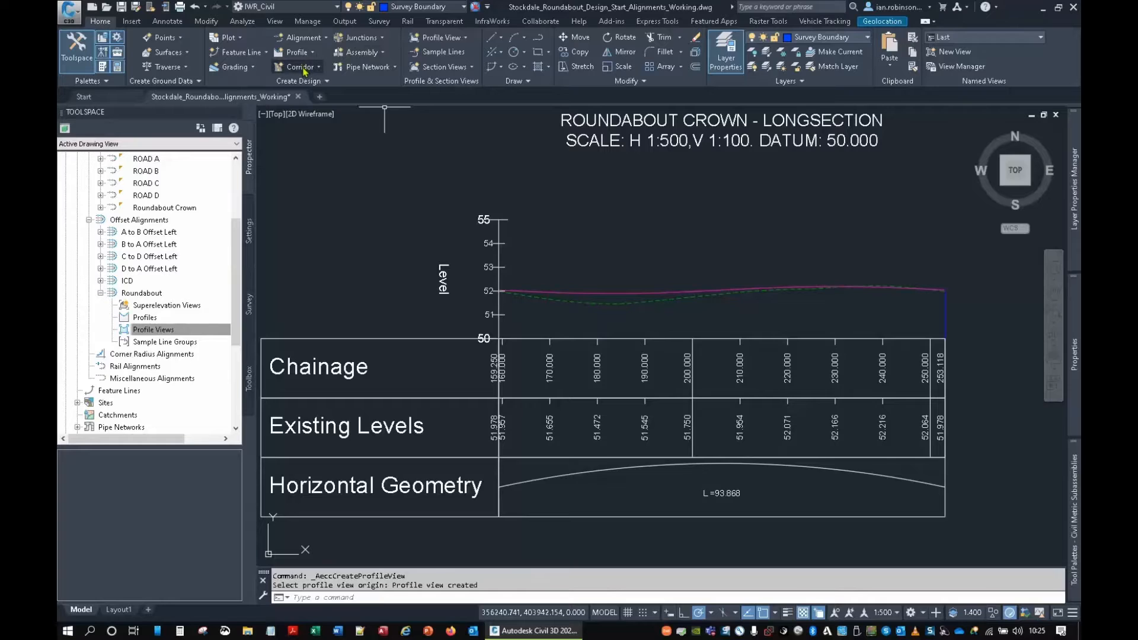
{"action": "scroll", "coordinate": [526, 246], "scroll_direction": "down", "scroll_amount": 6}
{"action": "middle_click_drag", "start_coordinate": [530, 255], "coordinate": [736, 323]}
{"action": "scroll", "coordinate": [606, 164], "scroll_direction": "up", "scroll_amount": 12}
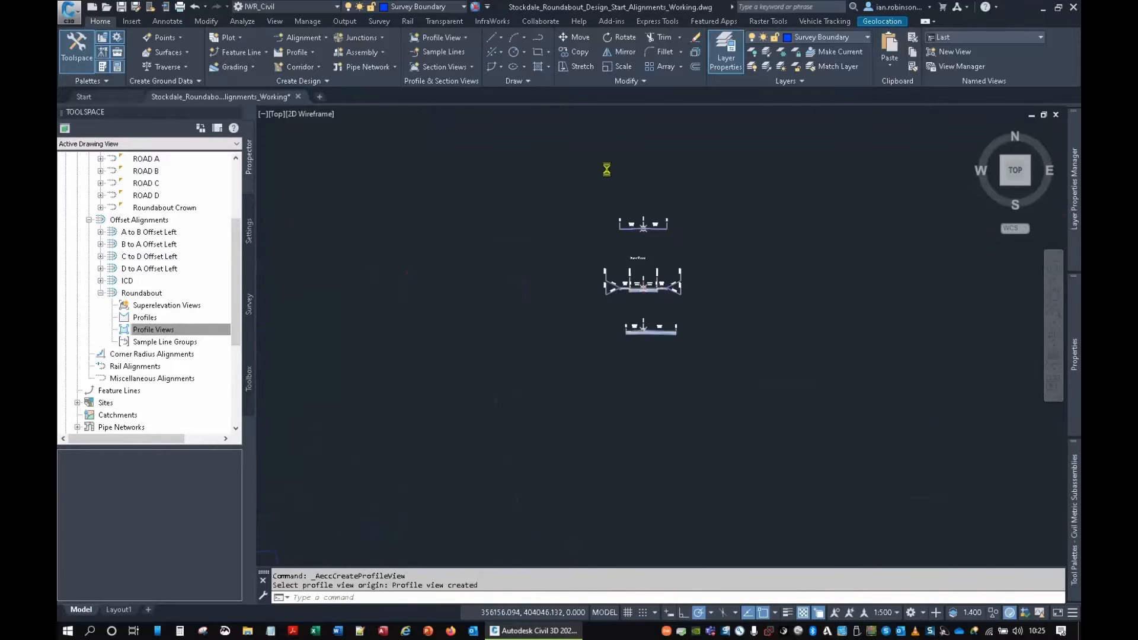
{"action": "scroll", "coordinate": [742, 377], "scroll_direction": "up", "scroll_amount": 4}
{"action": "middle_click_drag", "start_coordinate": [742, 379], "coordinate": [643, 356]}
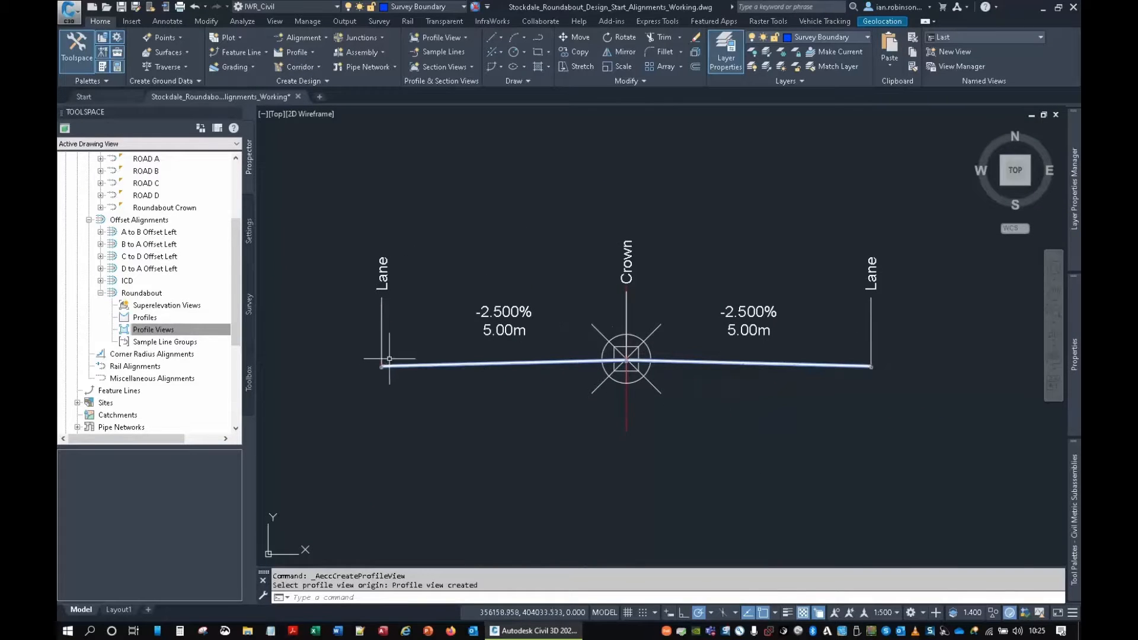
{"action": "mouse_move", "coordinate": [608, 347]}
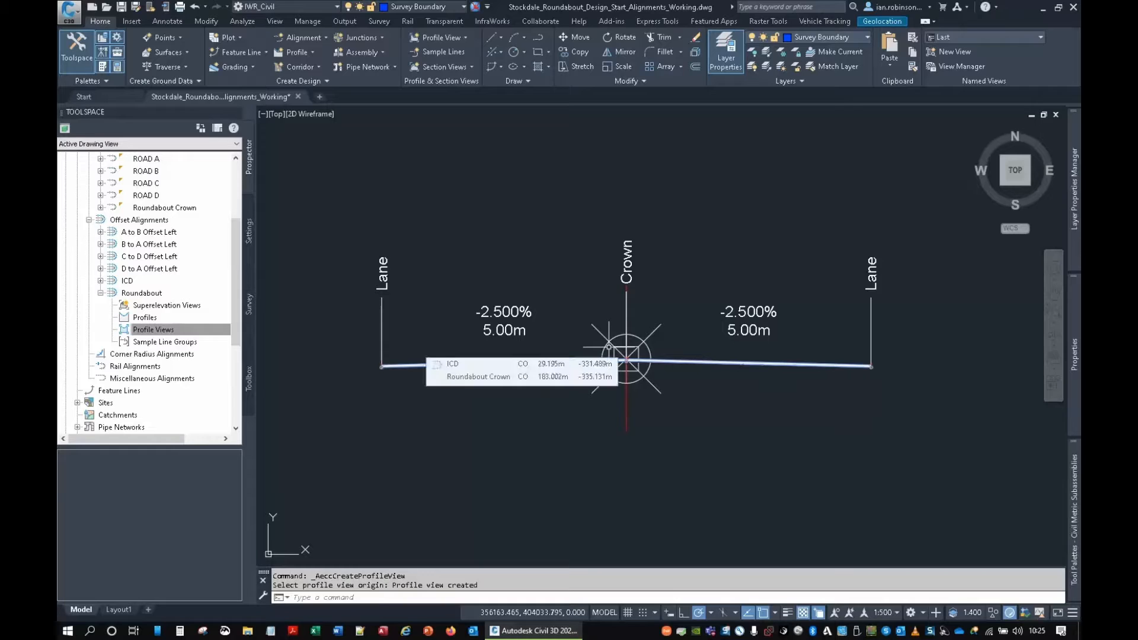
Define a corridor named TEMP ROUNDABOUT LEVELS on the Roundabout Crown alignment with the profile Roundabout Crown - TP - SP 16.
{"action": "left_click", "coordinate": [318, 67]}
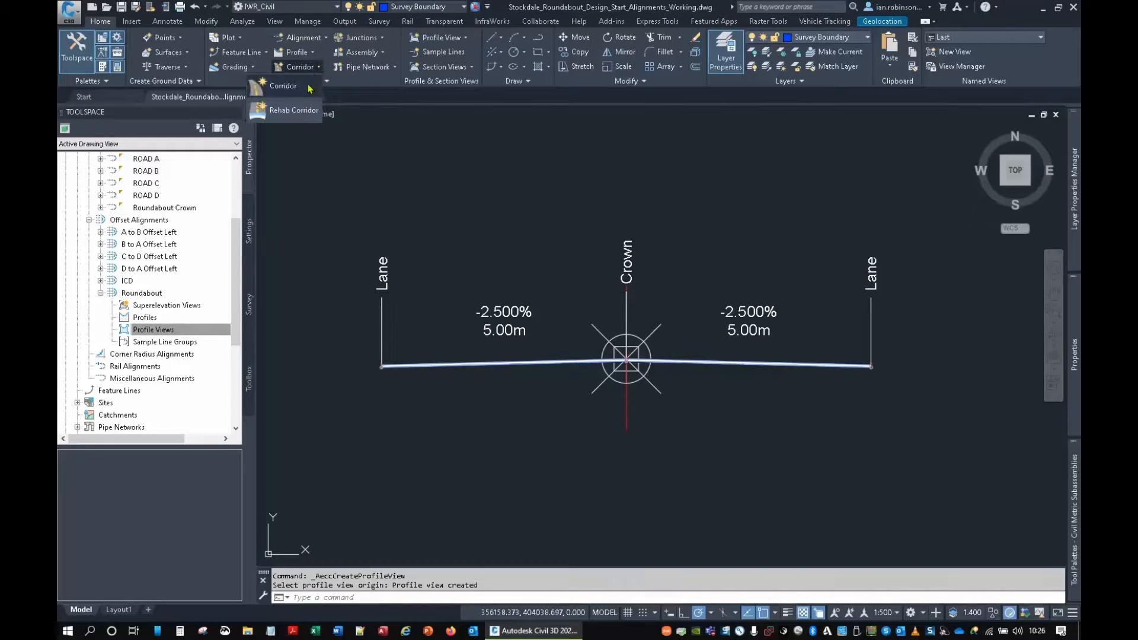
{"action": "left_click", "coordinate": [283, 87]}
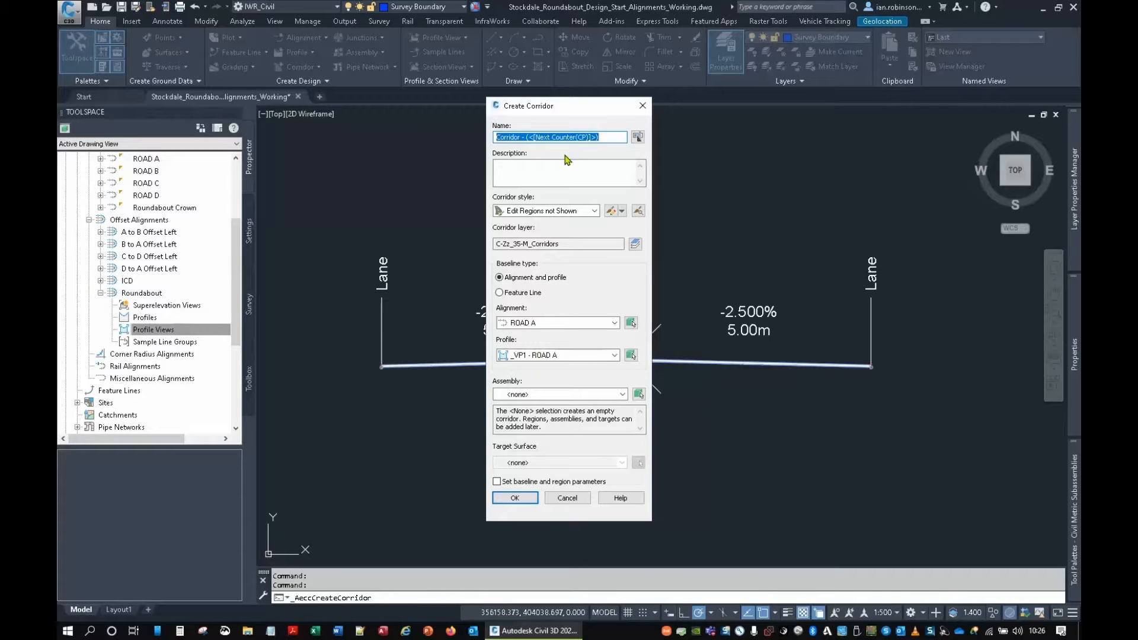
{"action": "type", "text": "TEMP ROUNDABOUT LEVELS"}
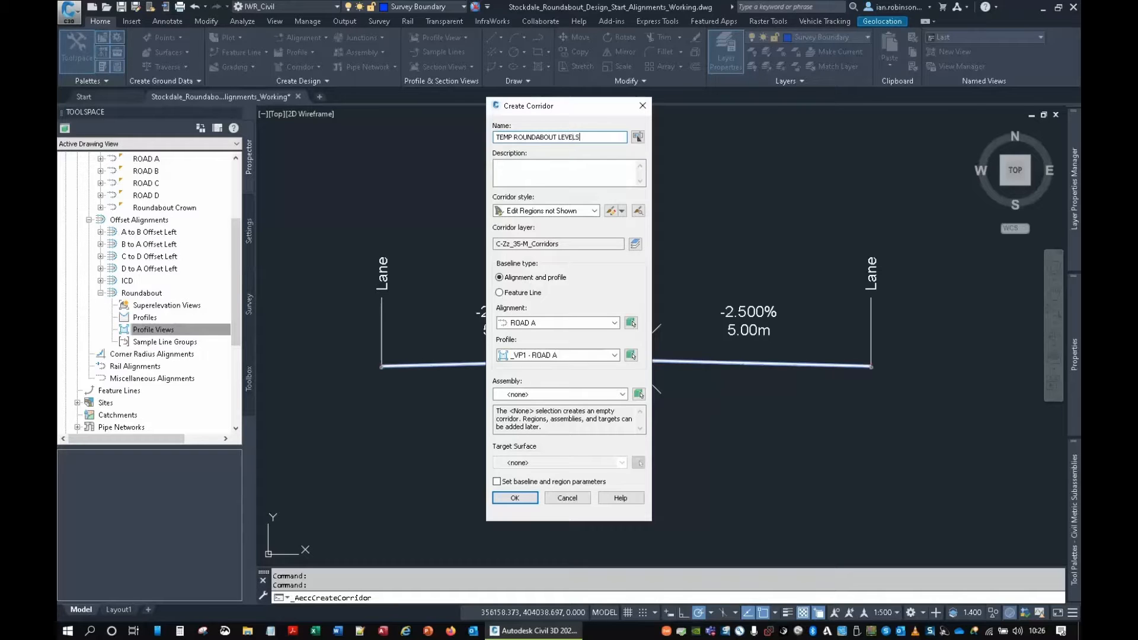
{"action": "left_click", "coordinate": [557, 322]}
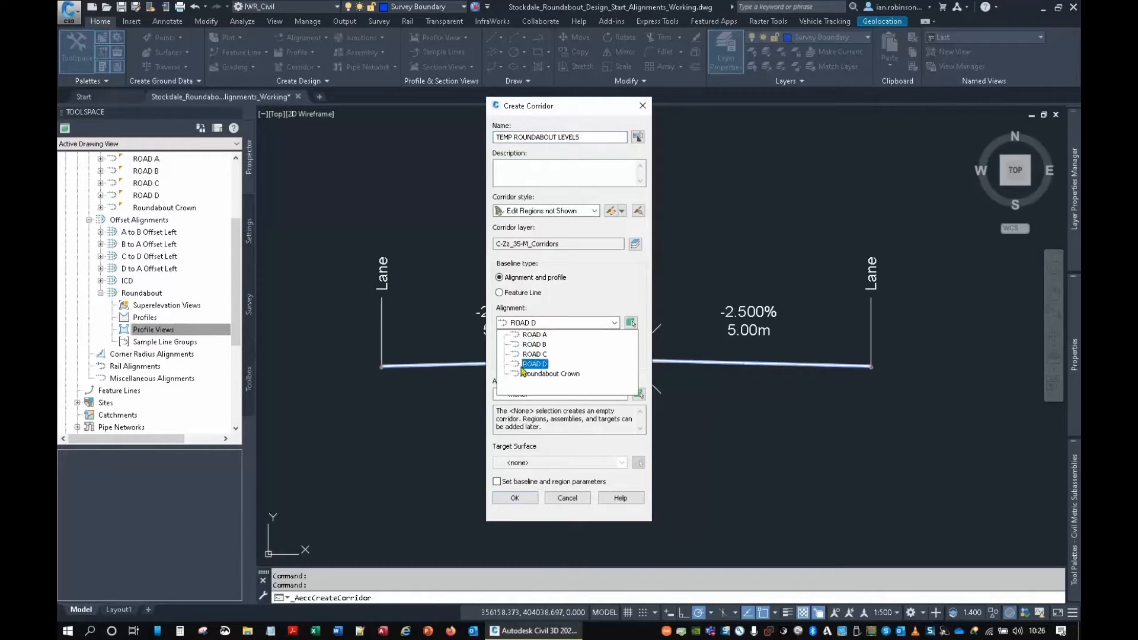
{"action": "left_click", "coordinate": [533, 368]}
{"action": "left_click", "coordinate": [546, 355]}
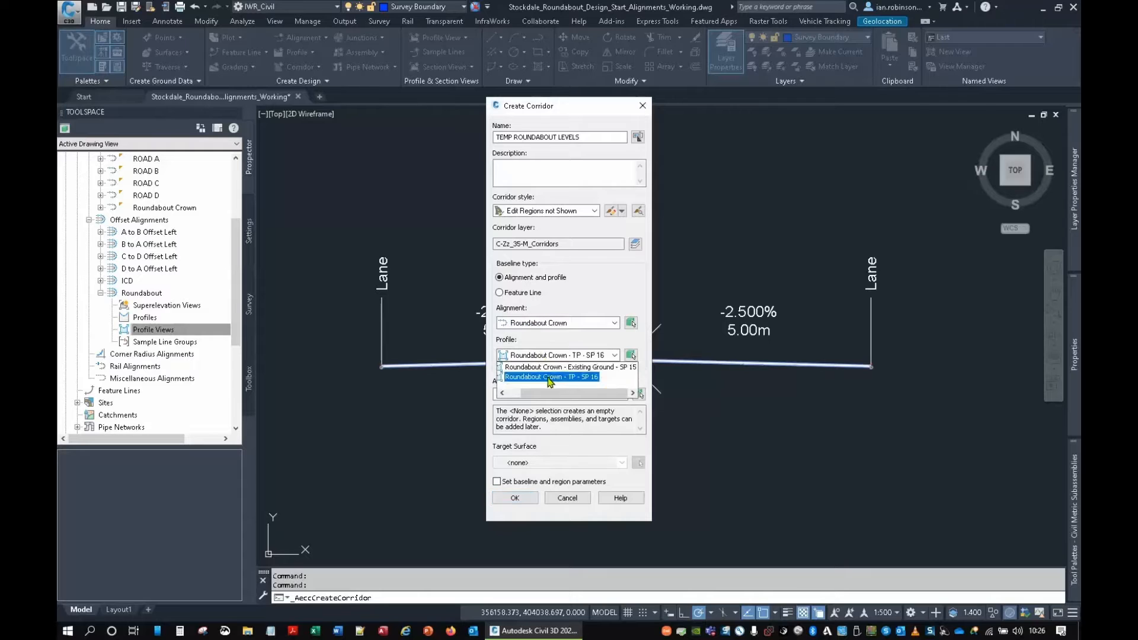
{"action": "left_click", "coordinate": [549, 377]}
Assign the TEMP LEVELS assembly to the corridor and continue to its baseline and region parameters.
{"action": "left_click", "coordinate": [557, 394]}
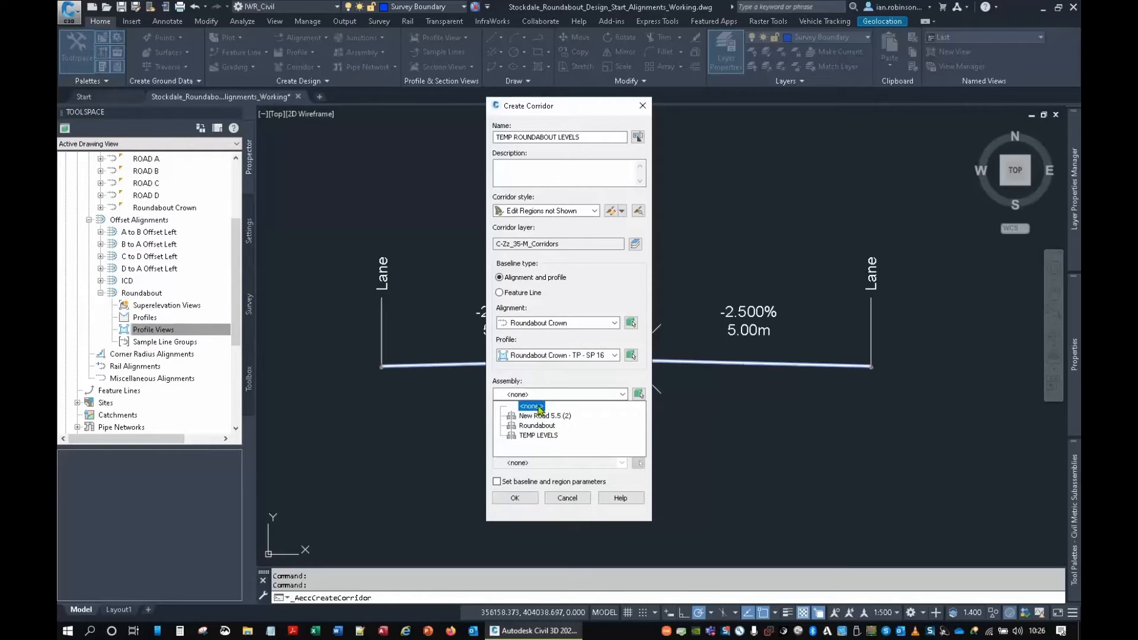
{"action": "left_click", "coordinate": [533, 434]}
{"action": "left_click", "coordinate": [520, 481]}
{"action": "left_click", "coordinate": [515, 498]}
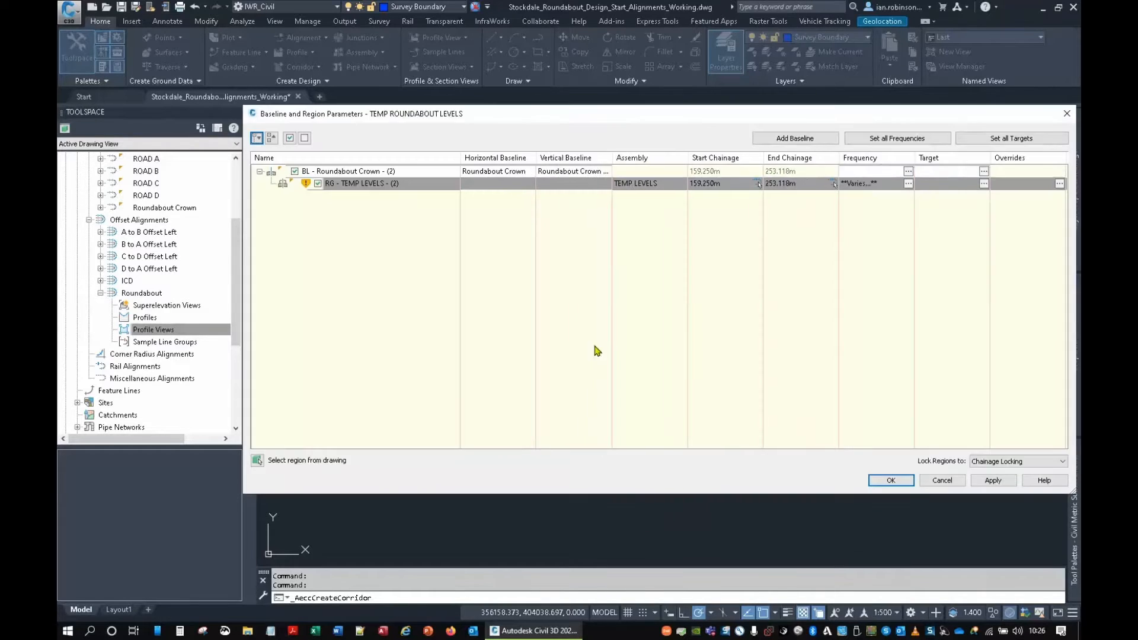
Change the curve increment for applying the assembly in the TEMP LEVELS region and rebuild the corridor.
{"action": "left_click", "coordinate": [908, 184]}
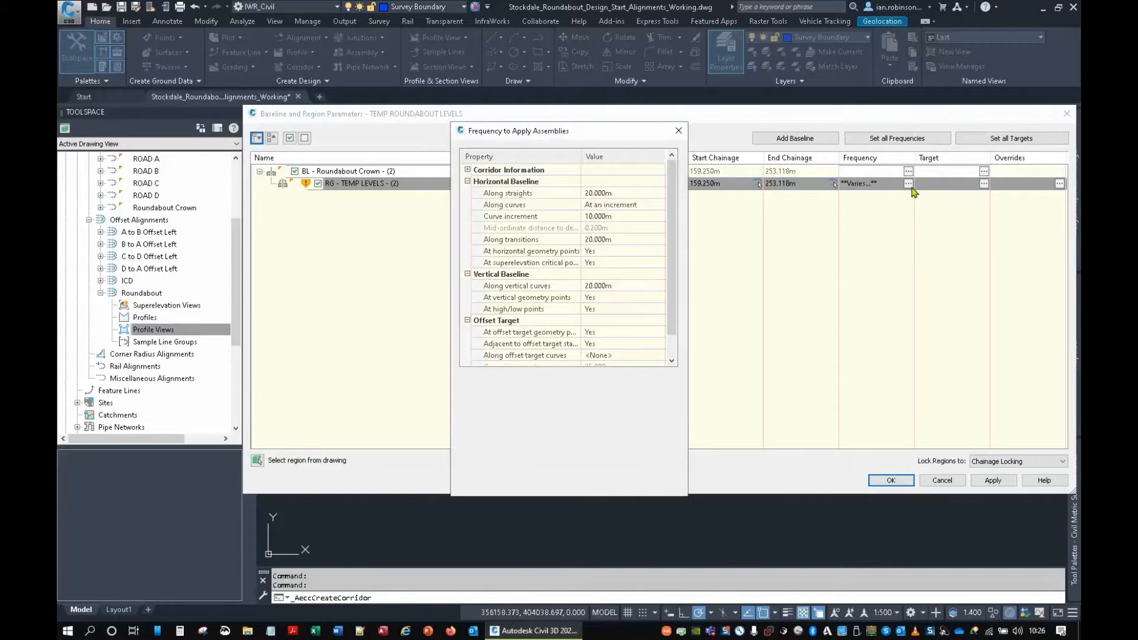
{"action": "left_click", "coordinate": [618, 216]}
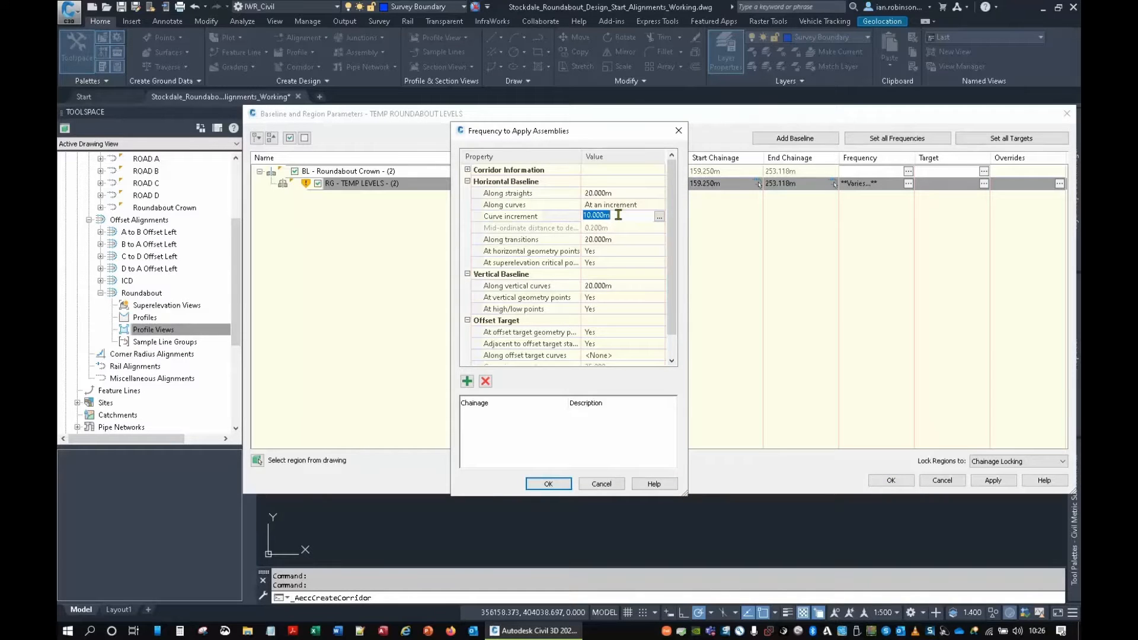
{"action": "left_click", "coordinate": [546, 483]}
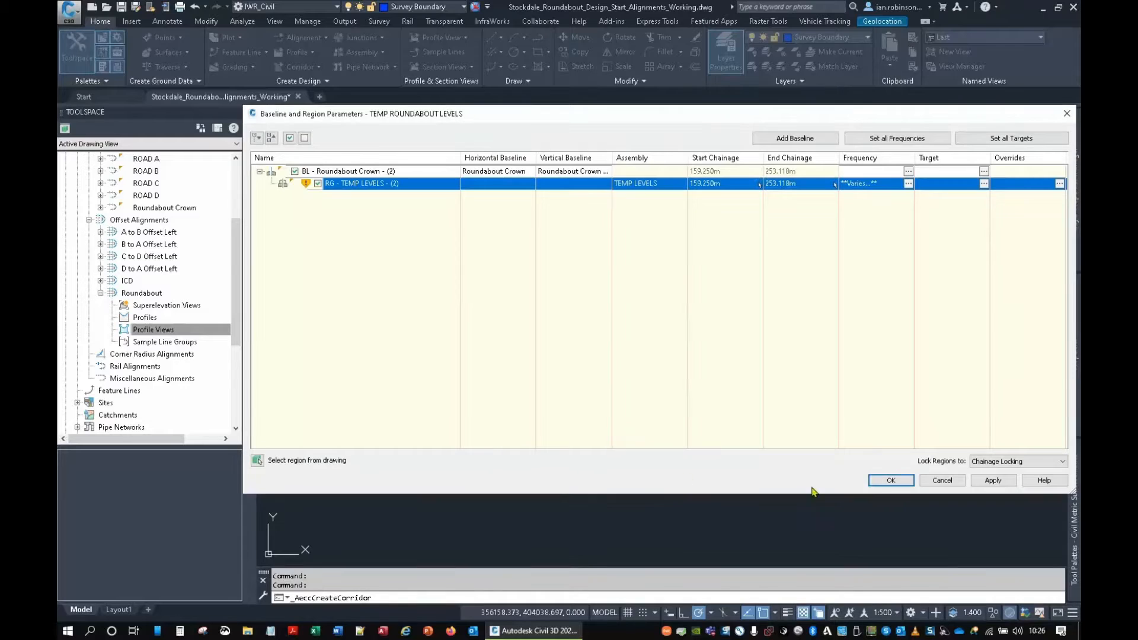
{"action": "left_click", "coordinate": [890, 481]}
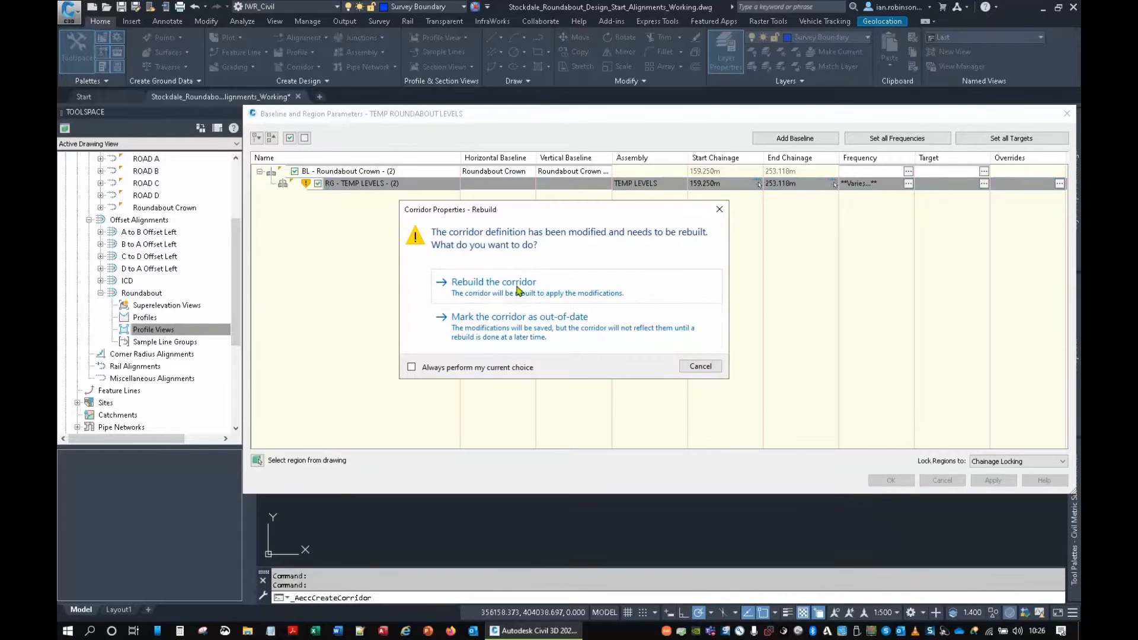
{"action": "left_click", "coordinate": [569, 288]}
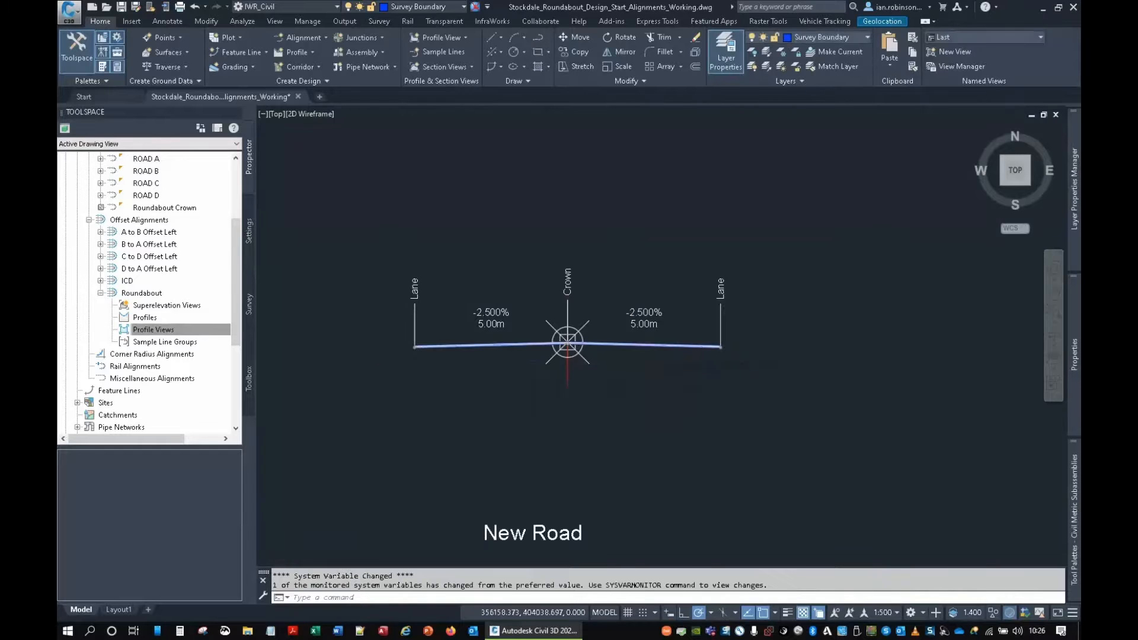
Set the code set style of the new corridor at the roundabout to the plan view style with links.
{"action": "scroll", "coordinate": [468, 313], "scroll_direction": "down", "scroll_amount": 4}
{"action": "middle_click_drag", "start_coordinate": [469, 313], "coordinate": [865, 133]}
{"action": "middle_click_drag", "start_coordinate": [514, 451], "coordinate": [787, 221]}
{"action": "scroll", "coordinate": [652, 303], "scroll_direction": "down", "scroll_amount": 5}
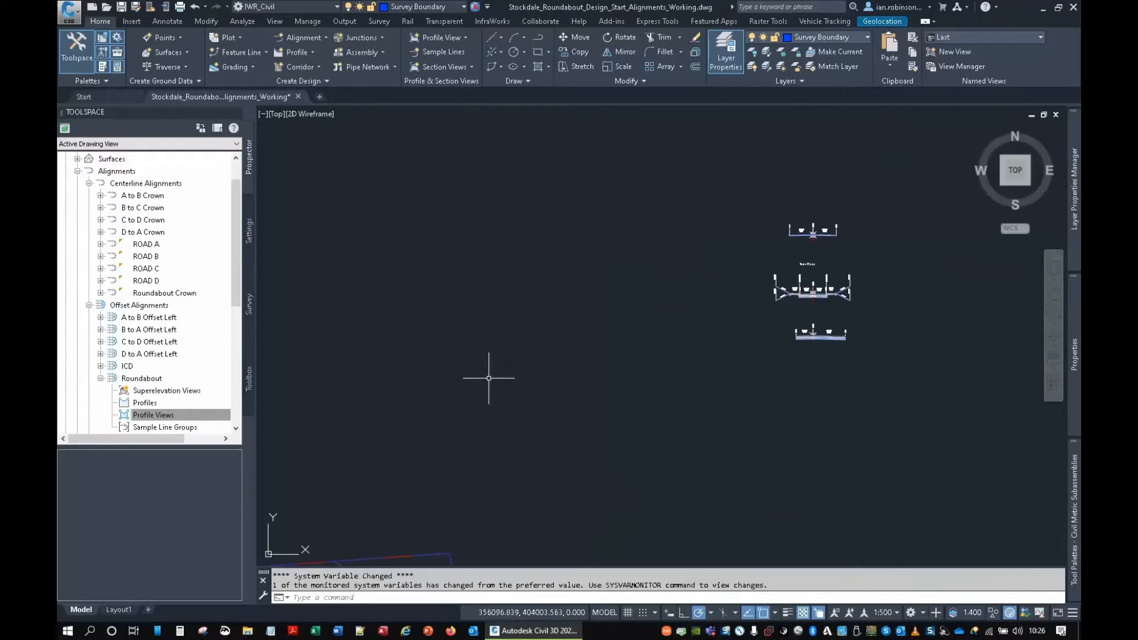
{"action": "middle_click_drag", "start_coordinate": [474, 409], "coordinate": [792, 231]}
{"action": "middle_click_drag", "start_coordinate": [504, 439], "coordinate": [720, 233]}
{"action": "scroll", "coordinate": [498, 391], "scroll_direction": "down", "scroll_amount": 4}
{"action": "middle_click_drag", "start_coordinate": [476, 416], "coordinate": [711, 203]}
{"action": "scroll", "coordinate": [712, 203], "scroll_direction": "down", "scroll_amount": 2}
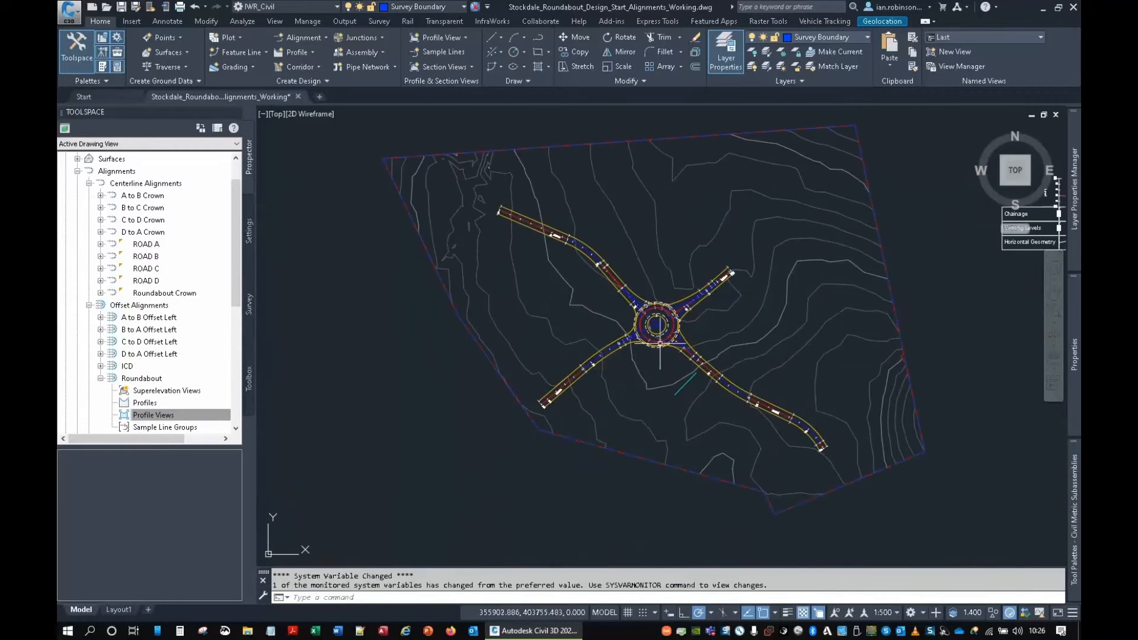
{"action": "scroll", "coordinate": [661, 332], "scroll_direction": "up", "scroll_amount": 6}
{"action": "middle_click_drag", "start_coordinate": [647, 313], "coordinate": [657, 368]}
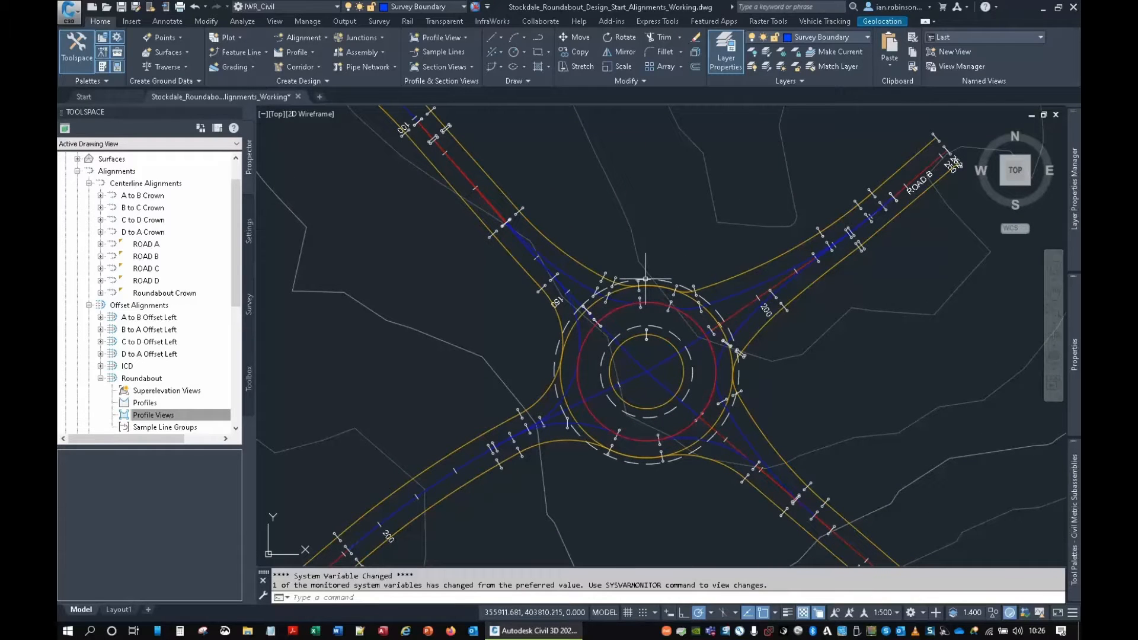
{"action": "left_click", "coordinate": [643, 280]}
{"action": "mouse_move", "coordinate": [1077, 349]}
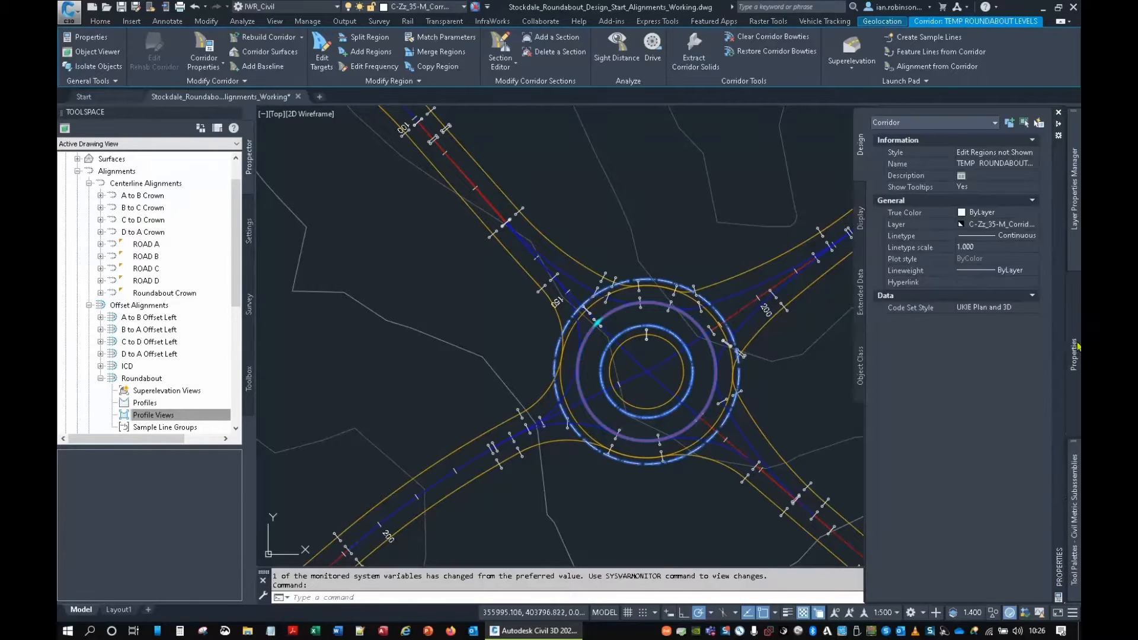
{"action": "left_click", "coordinate": [1002, 307]}
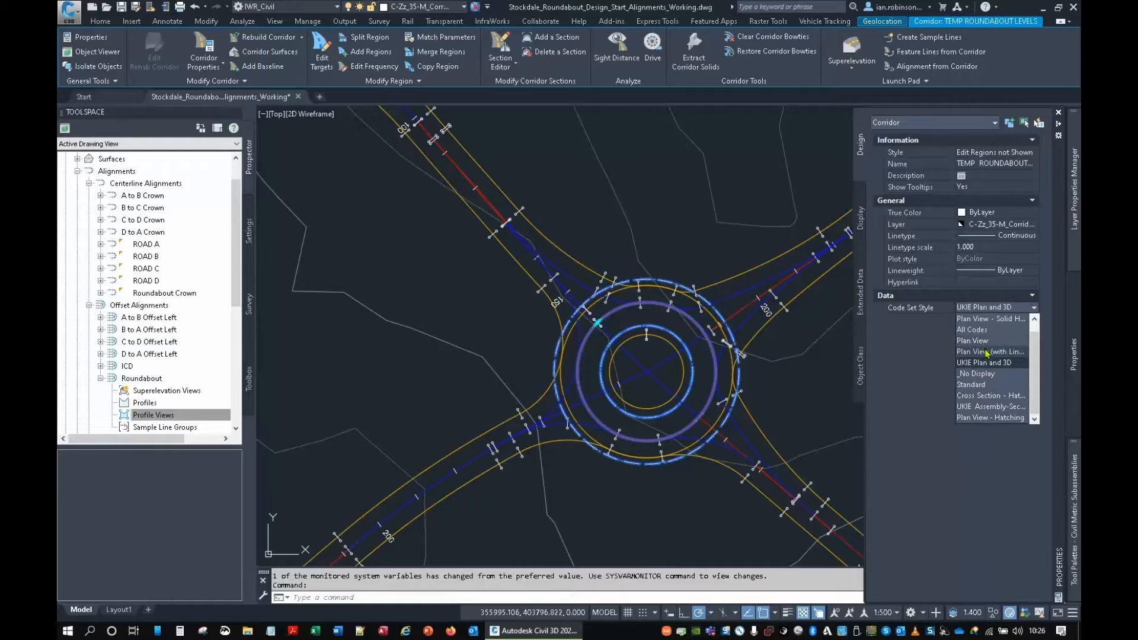
{"action": "left_click", "coordinate": [986, 352]}
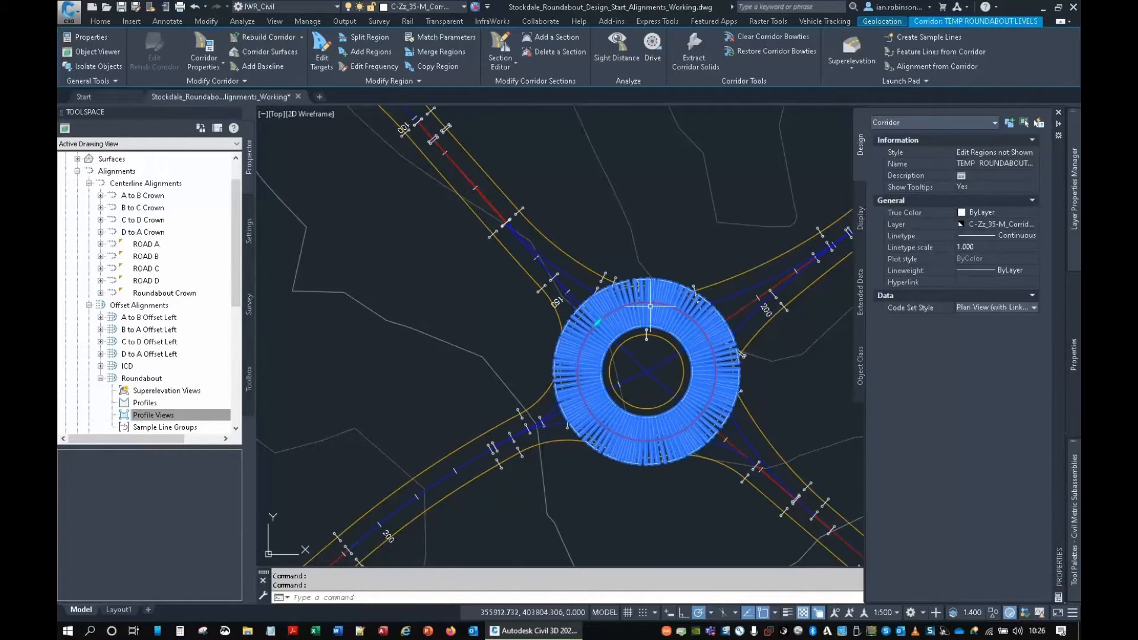
{"action": "key", "text": "ctrl+1"}
Inspect the TEMP ROUNDABOUT LEVELS corridor in 3D in the Object Viewer.
{"action": "right_click", "coordinate": [650, 308]}
{"action": "left_click", "coordinate": [682, 533]}
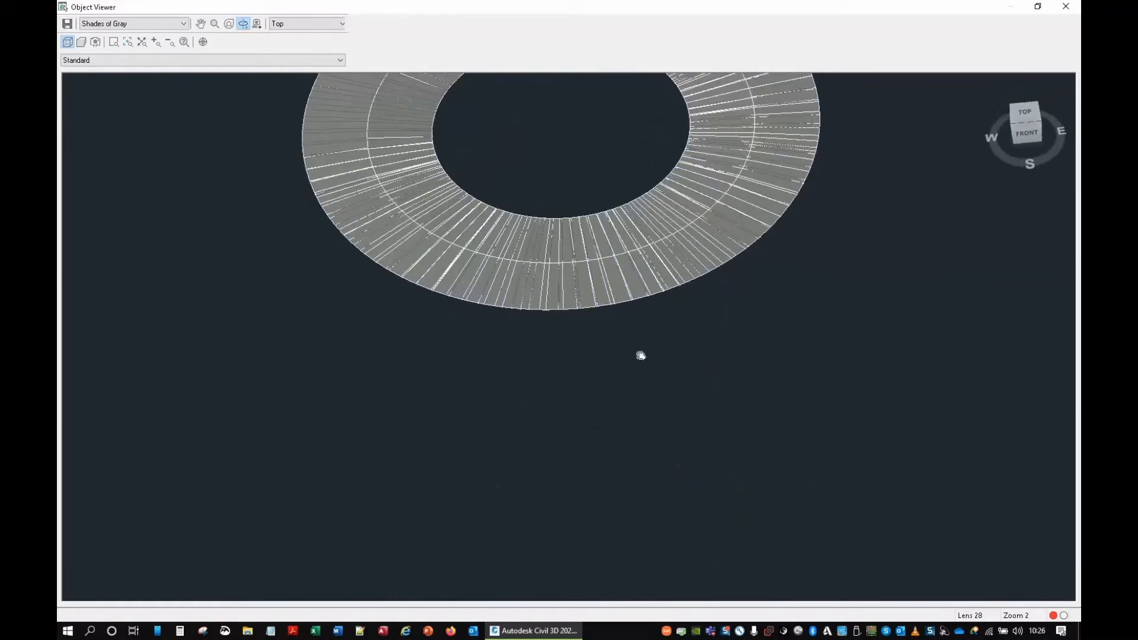
{"action": "left_click_drag", "start_coordinate": [641, 356], "coordinate": [628, 306]}
{"action": "right_click", "coordinate": [631, 309]}
{"action": "left_click", "coordinate": [645, 308]}
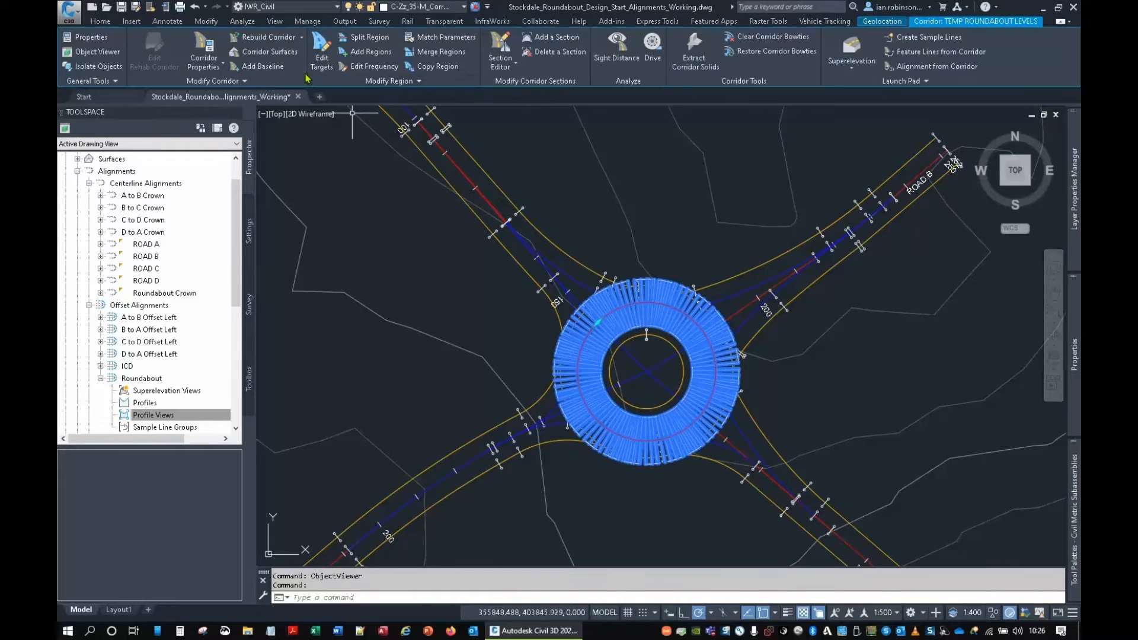
Create a surface for the TEMP ROUNDABOUT LEVELS corridor and add the Top link data to it.
{"action": "left_click", "coordinate": [252, 51]}
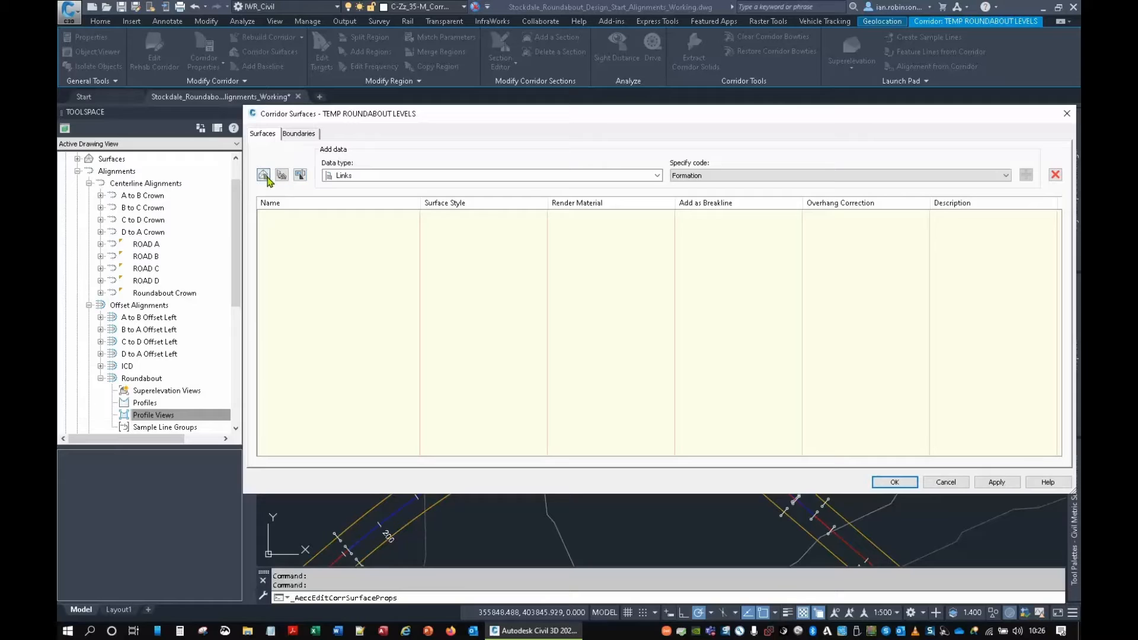
{"action": "left_click", "coordinate": [264, 175]}
{"action": "double_click", "coordinate": [405, 217]}
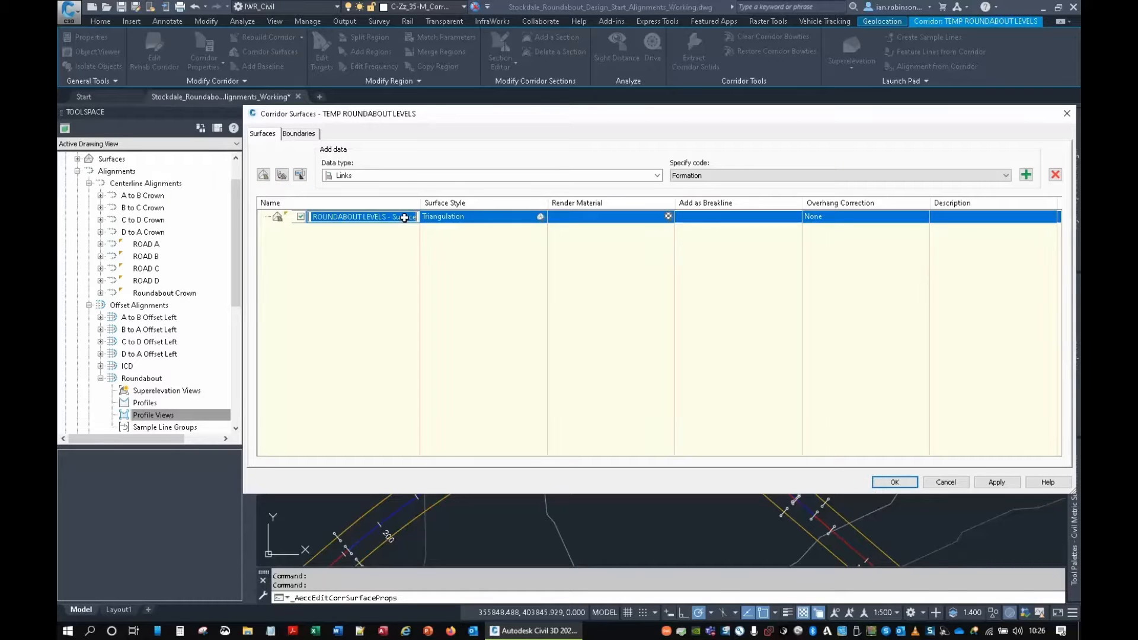
{"action": "left_click", "coordinate": [689, 177]}
{"action": "left_click", "coordinate": [681, 191]}
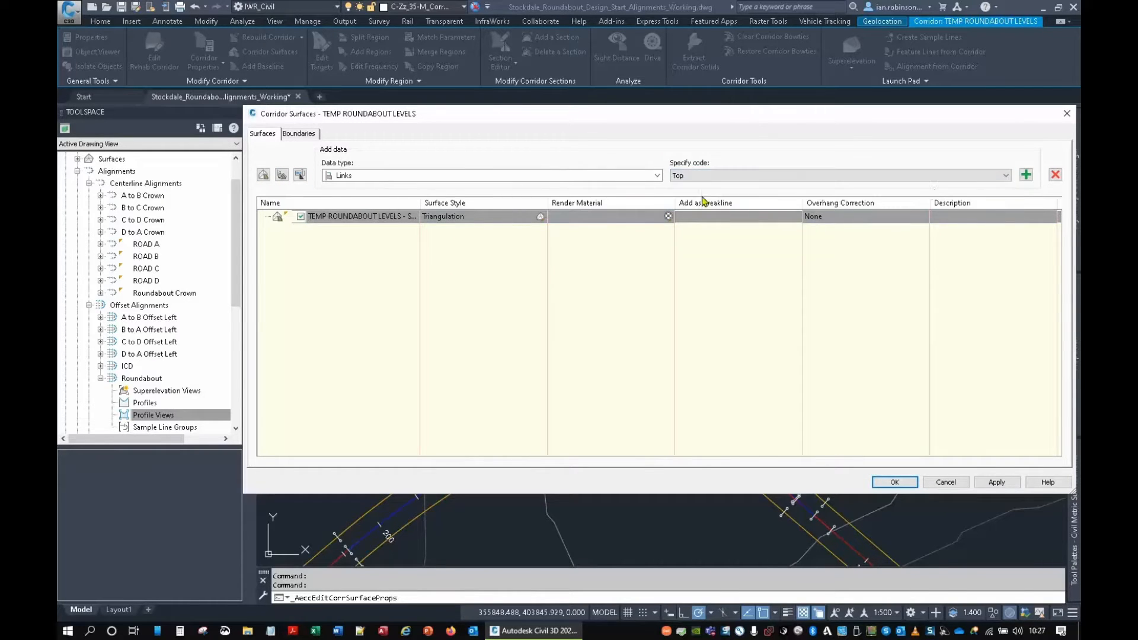
{"action": "left_click", "coordinate": [1026, 175]}
Add a boundary along the corridor extents to the corridor surface and rebuild the corridor.
{"action": "left_click", "coordinate": [299, 134]}
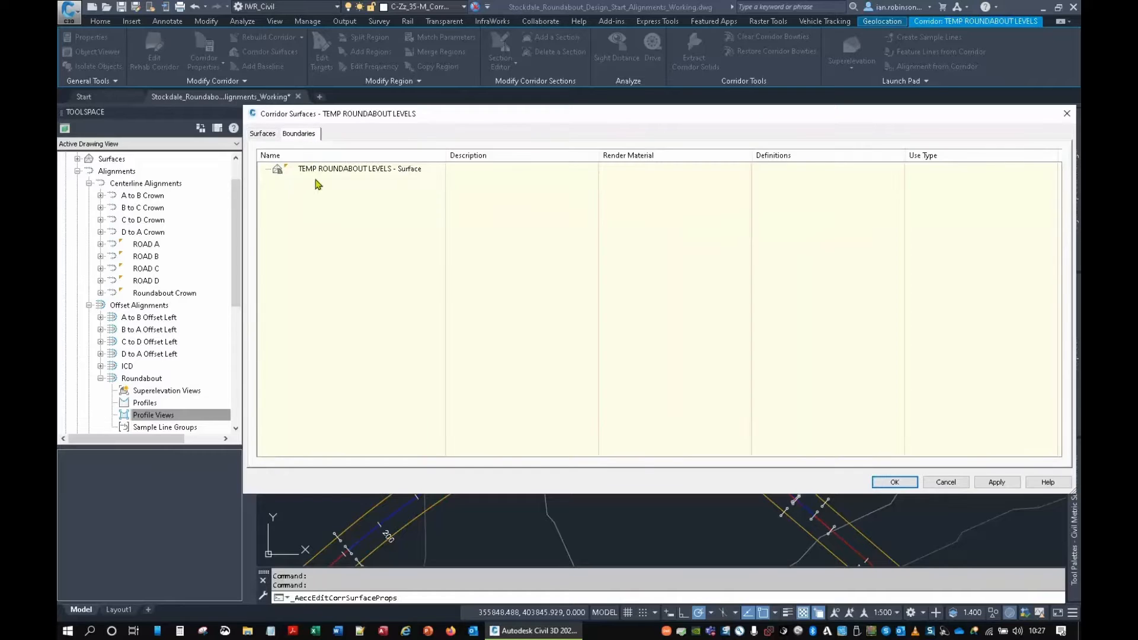
{"action": "right_click", "coordinate": [335, 171]}
{"action": "left_click", "coordinate": [386, 225]}
{"action": "left_click", "coordinate": [263, 134]}
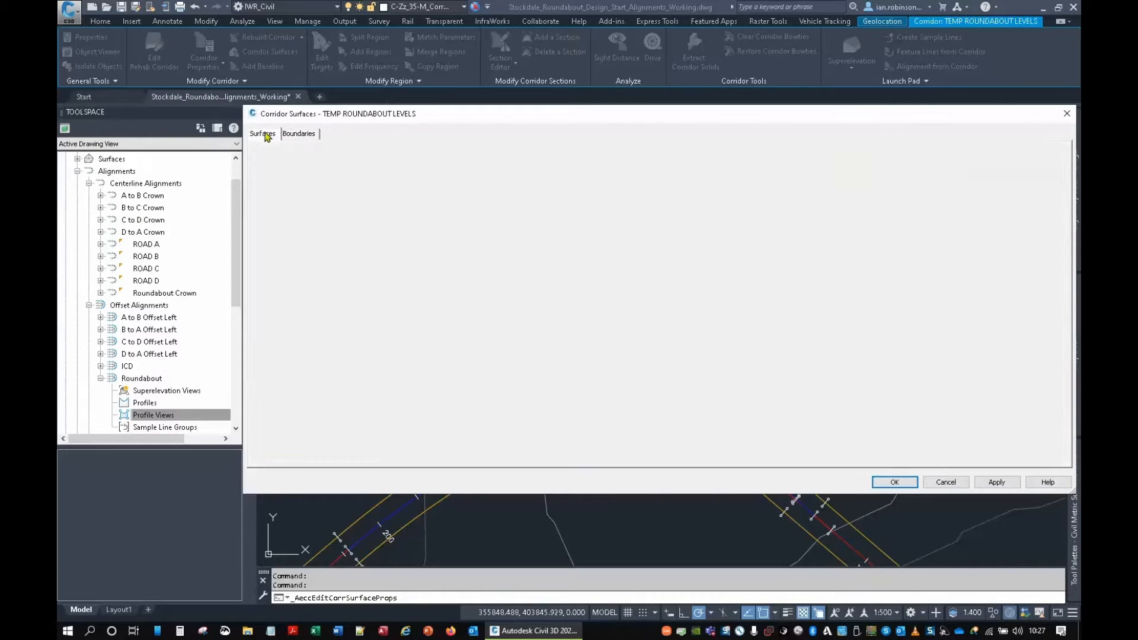
{"action": "left_click", "coordinate": [894, 482]}
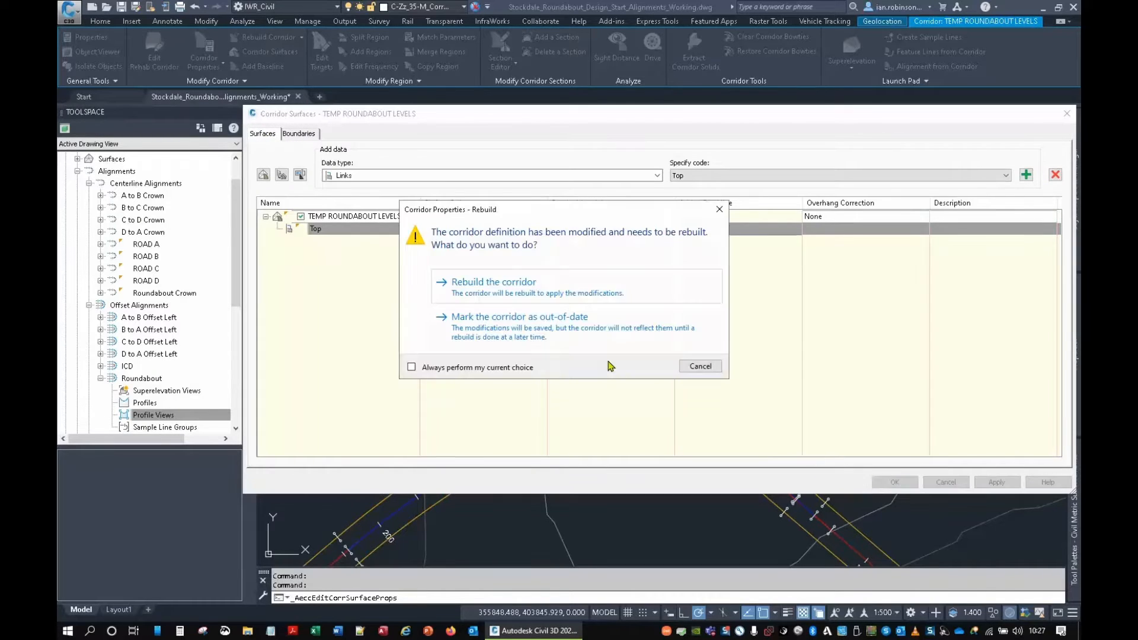
{"action": "left_click", "coordinate": [510, 288]}
{"action": "key", "text": "Escape"}
Inspect the roundabout corridor surface in 3D in the Object Viewer, tilting and zooming in on the ring.
{"action": "scroll", "coordinate": [633, 268], "scroll_direction": "up", "scroll_amount": 7}
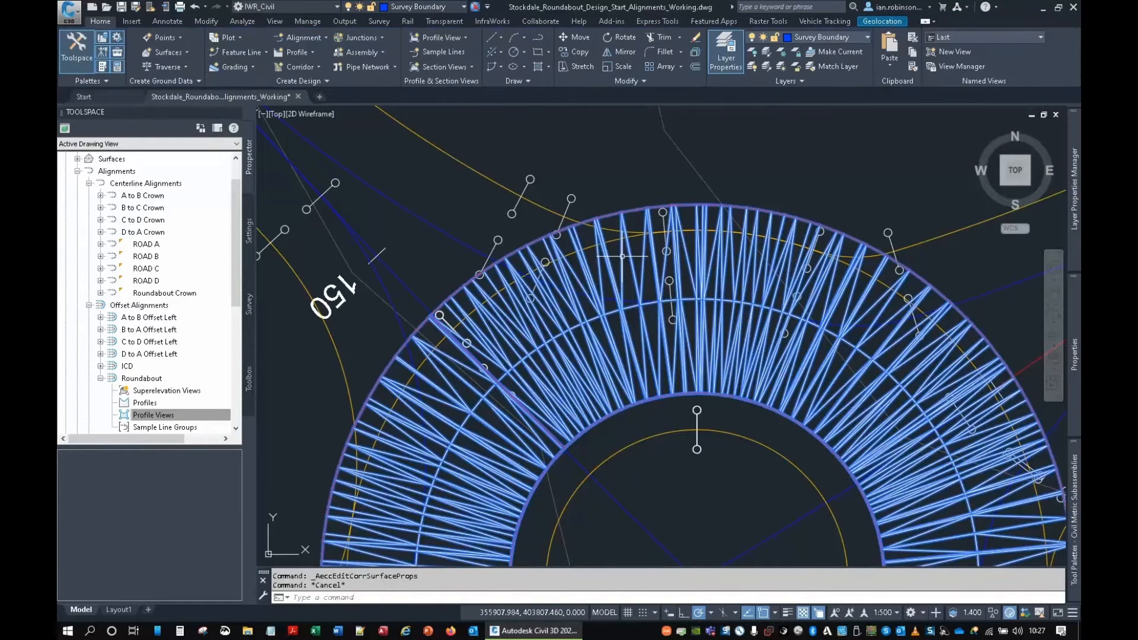
{"action": "right_click", "coordinate": [663, 393]}
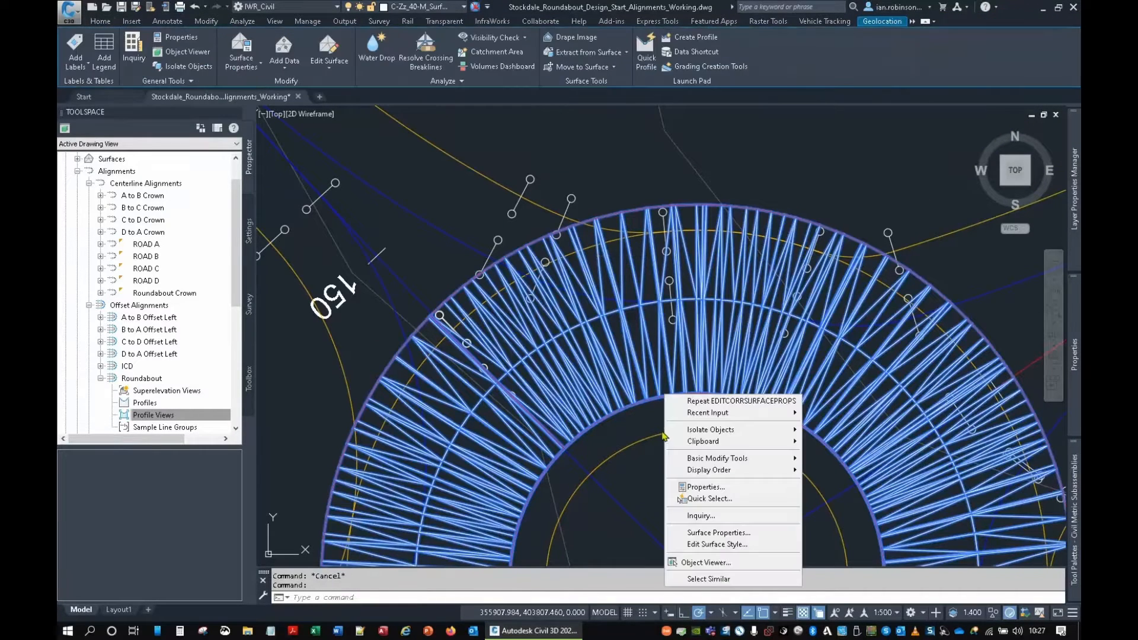
{"action": "left_click", "coordinate": [706, 562]}
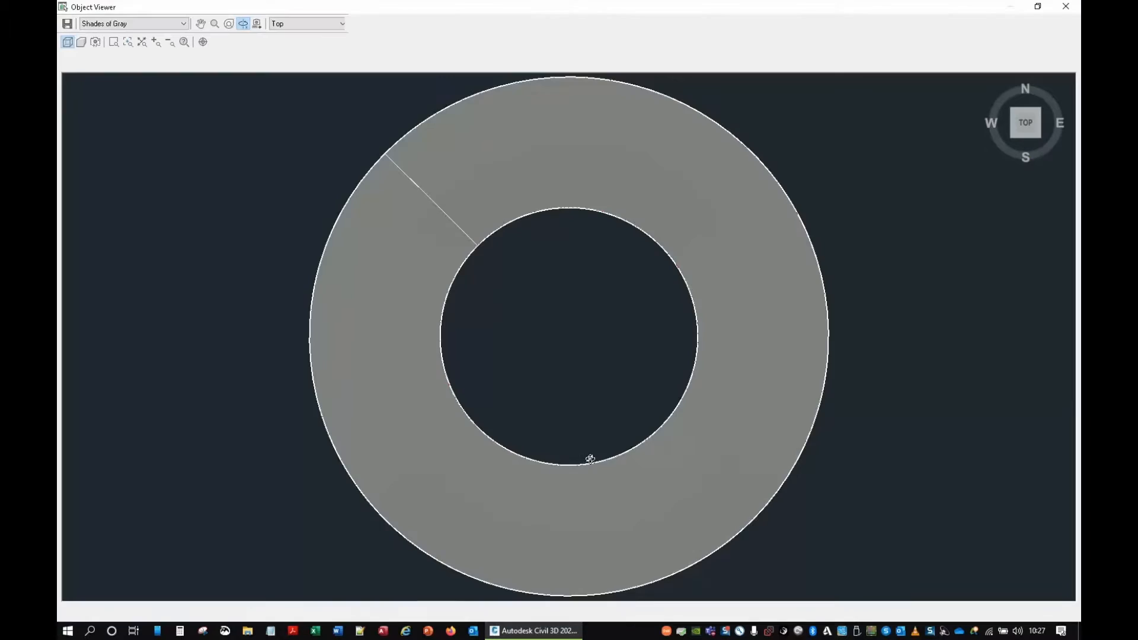
{"action": "left_click_drag", "start_coordinate": [590, 460], "coordinate": [571, 309]}
{"action": "scroll", "coordinate": [359, 353], "scroll_direction": "up", "scroll_amount": 4}
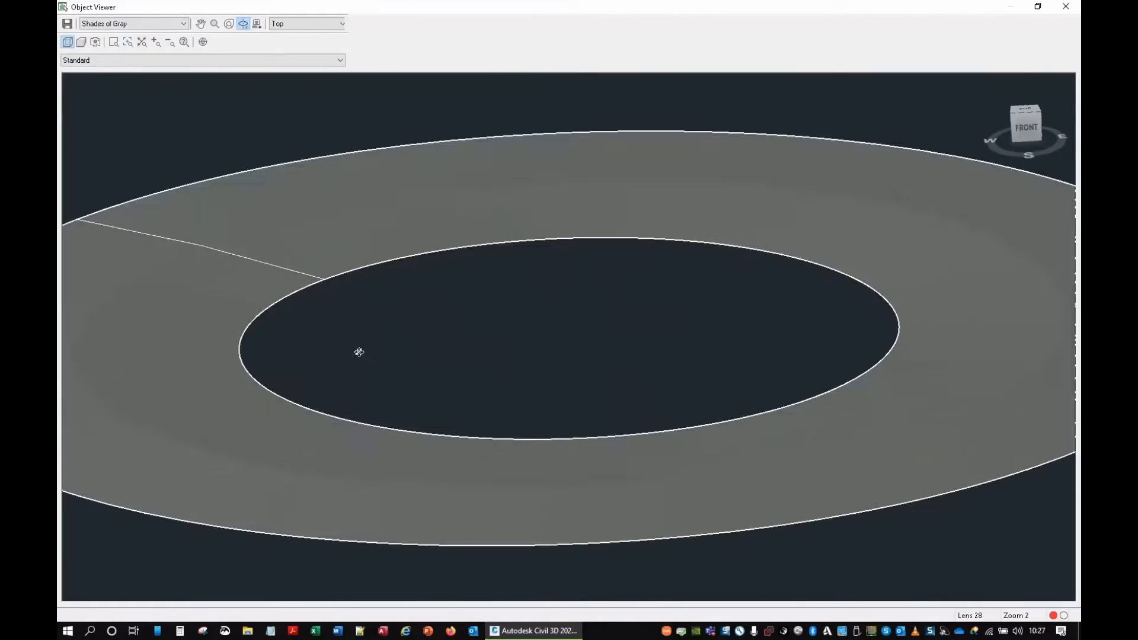
{"action": "middle_click_drag", "start_coordinate": [358, 353], "coordinate": [599, 326]}
{"action": "right_click", "coordinate": [461, 305]}
{"action": "left_click", "coordinate": [475, 311]}
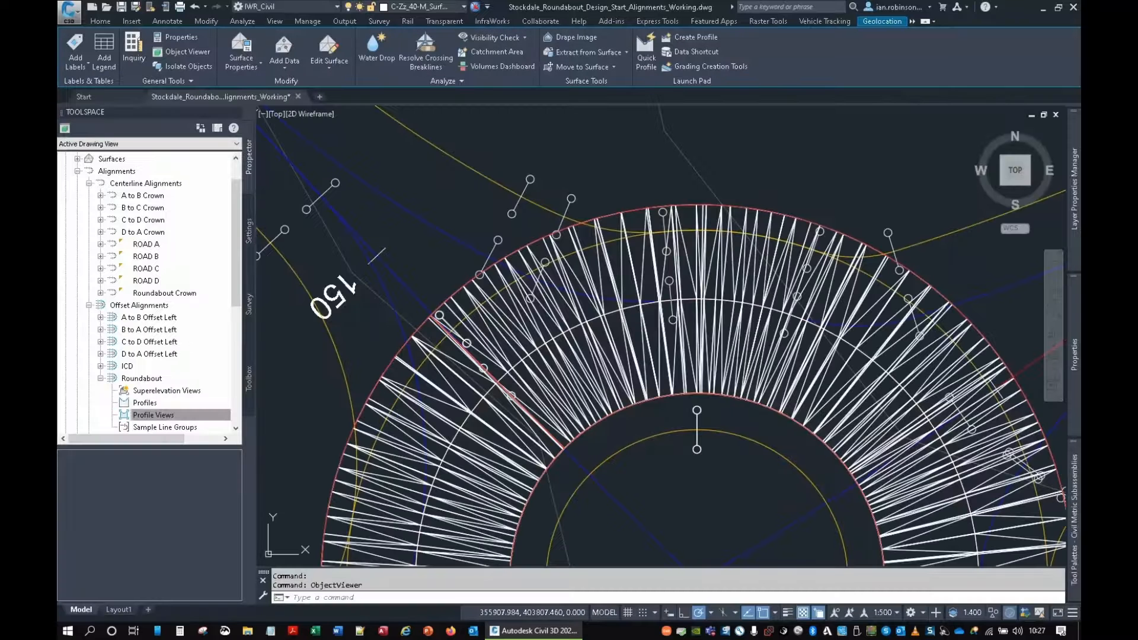
{"action": "key", "text": "Escape"}
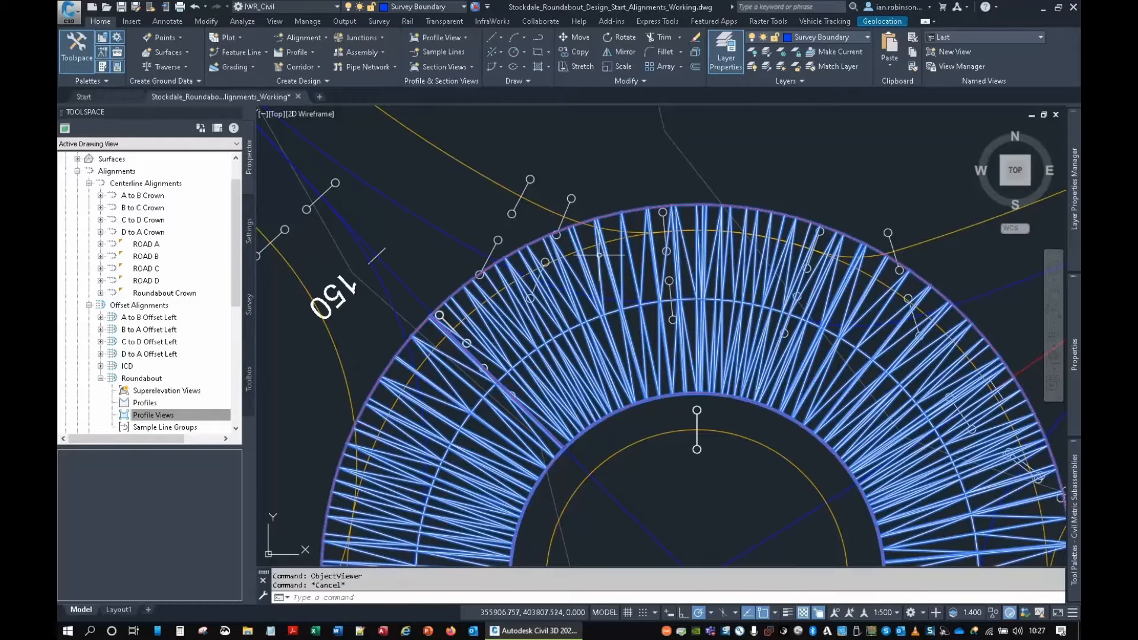
Set the style of the TEMP ROUNDABOUT LEVELS surface to _No Display.
{"action": "mouse_move", "coordinate": [1076, 323]}
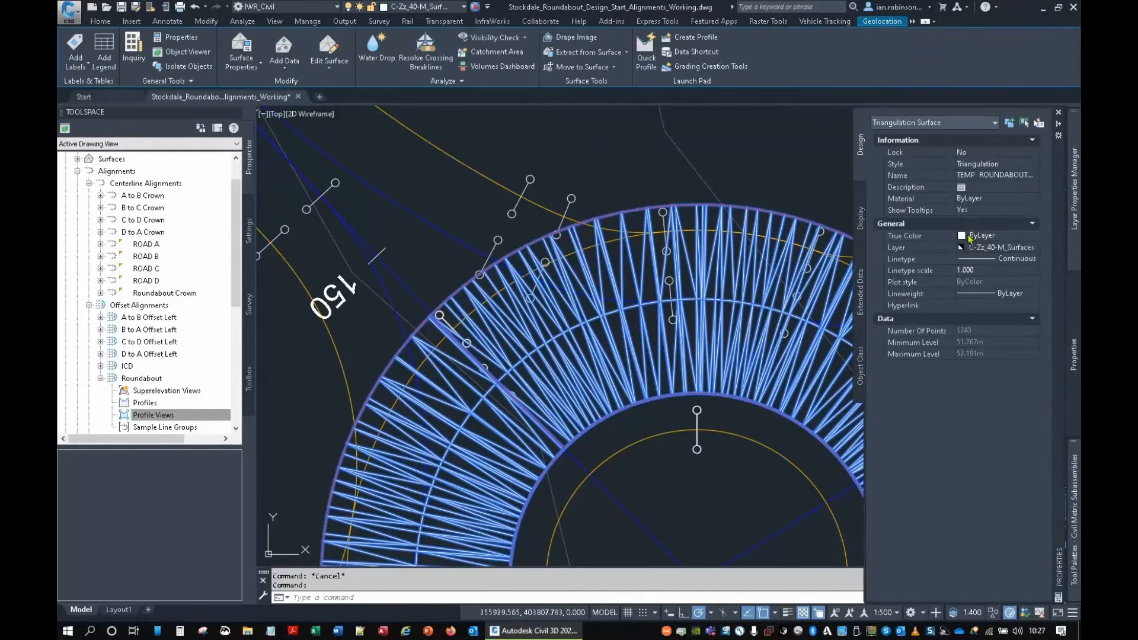
{"action": "left_click", "coordinate": [975, 165]}
{"action": "left_click", "coordinate": [989, 177]}
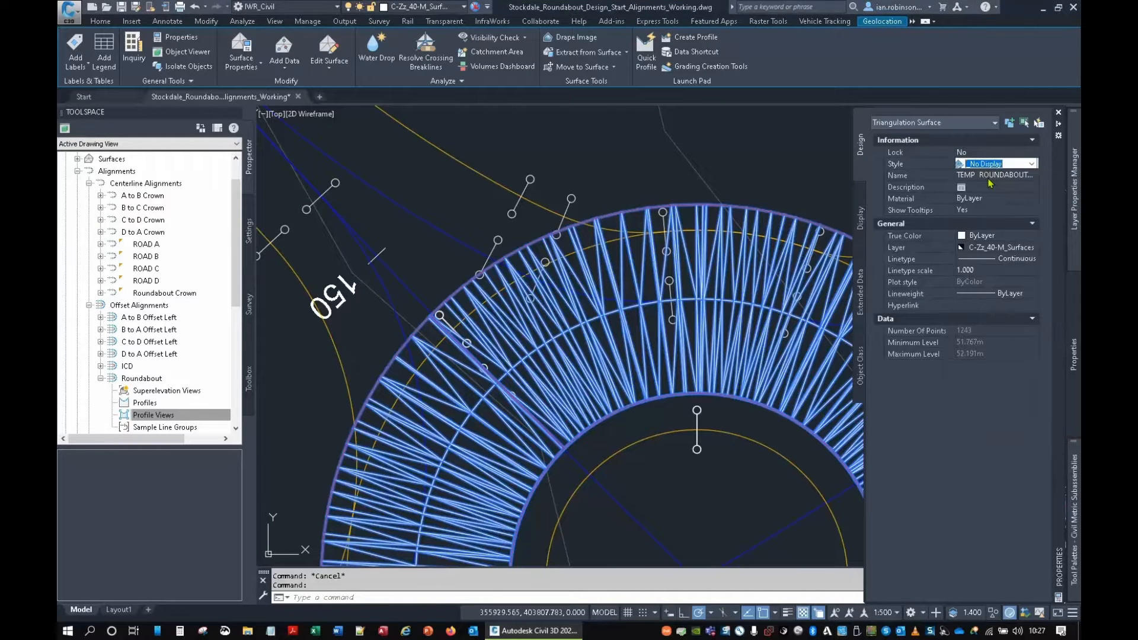
{"action": "key", "text": "Escape"}
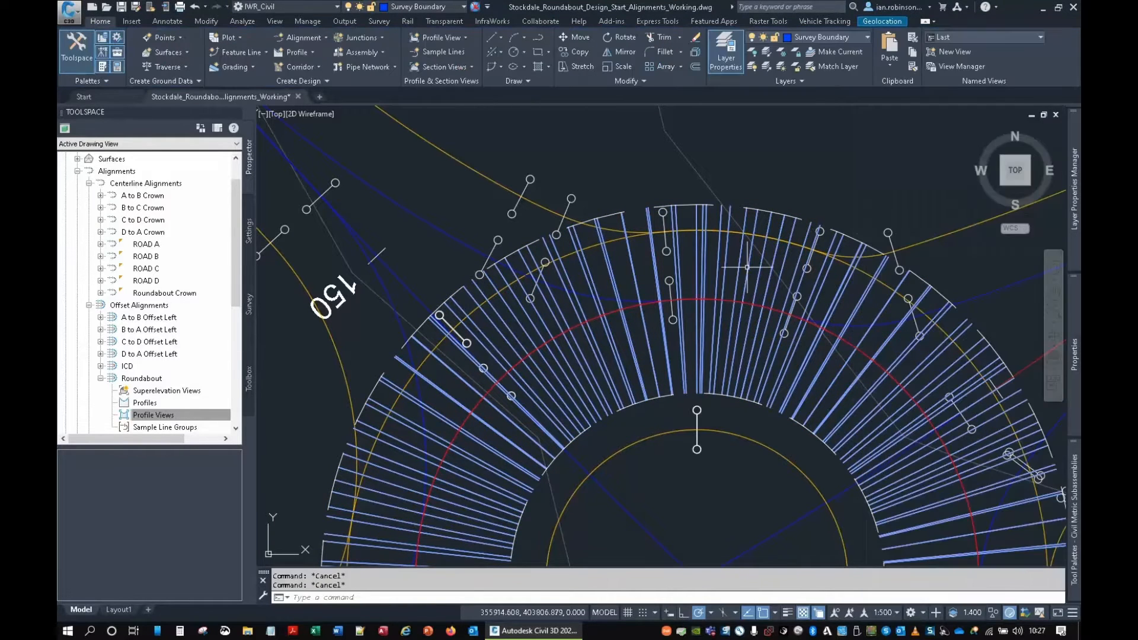
{"action": "left_click", "coordinate": [748, 272]}
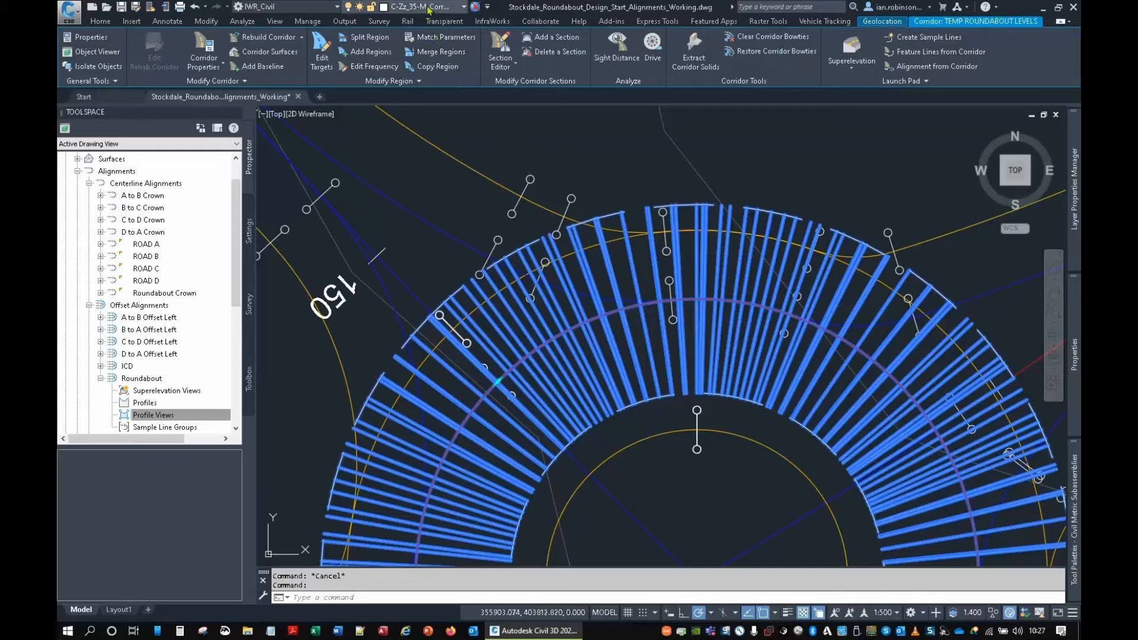
{"action": "left_click", "coordinate": [429, 10]}
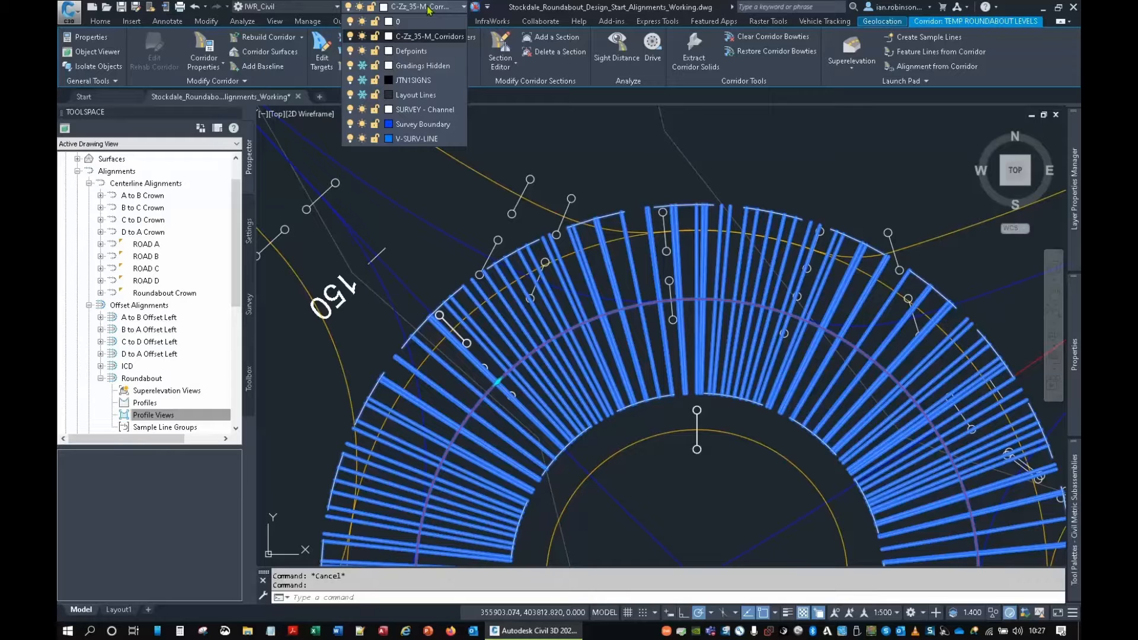
{"action": "left_click", "coordinate": [429, 10]}
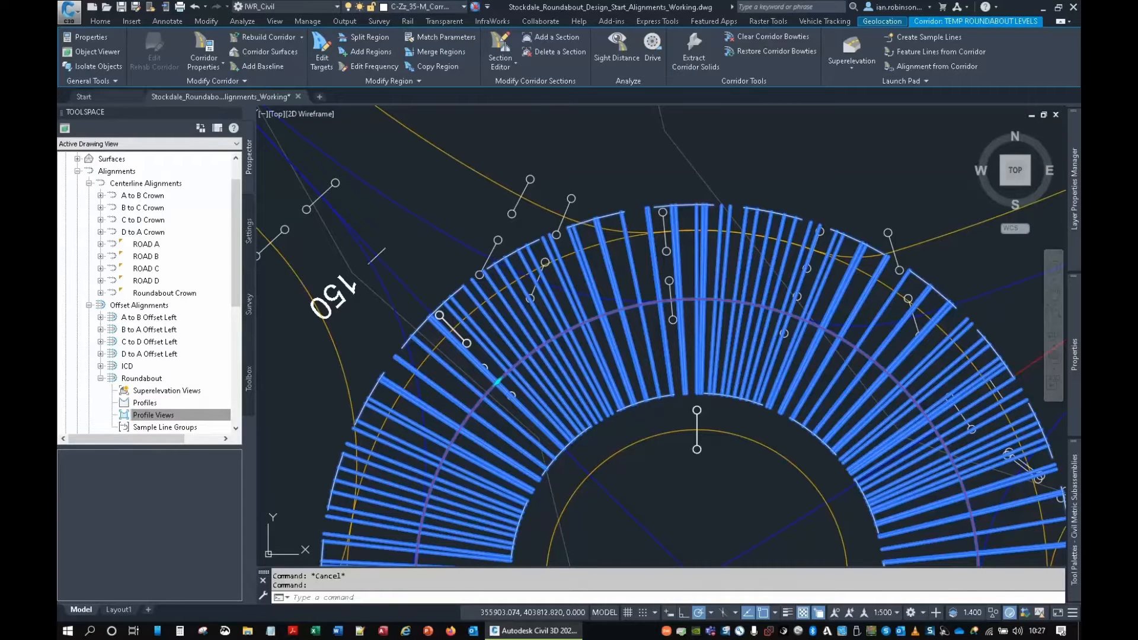
{"action": "key", "text": "Escape"}
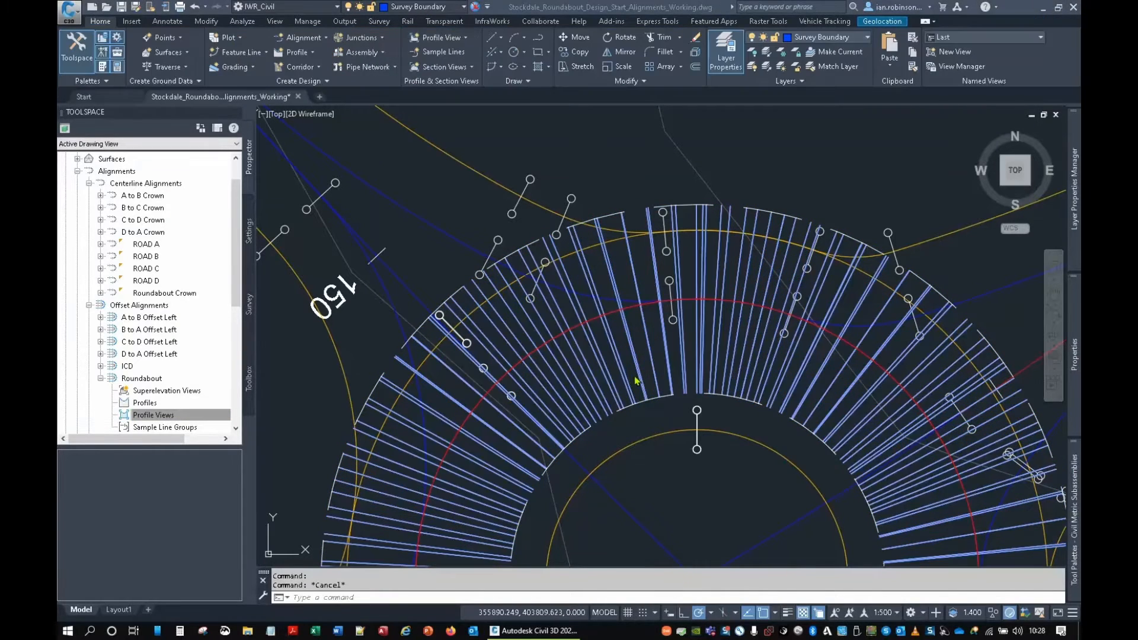
Move the TEMP ROUNDABOUT LEVELS corridor to the frozen layer Corridors Hidden.
{"action": "left_click", "coordinate": [608, 372]}
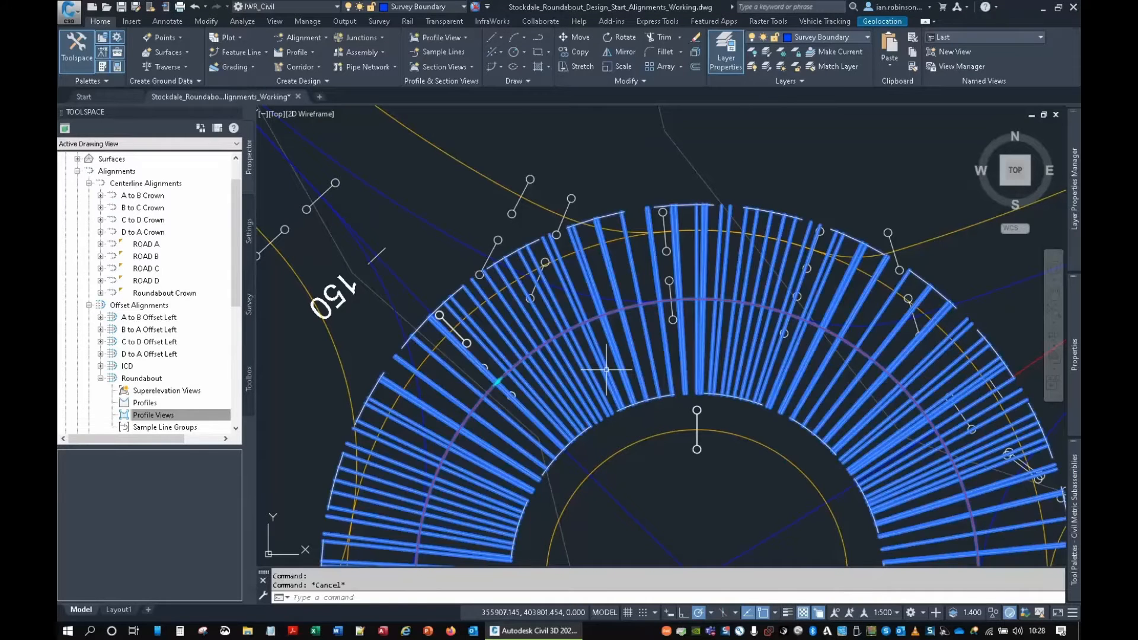
{"action": "left_click", "coordinate": [446, 9]}
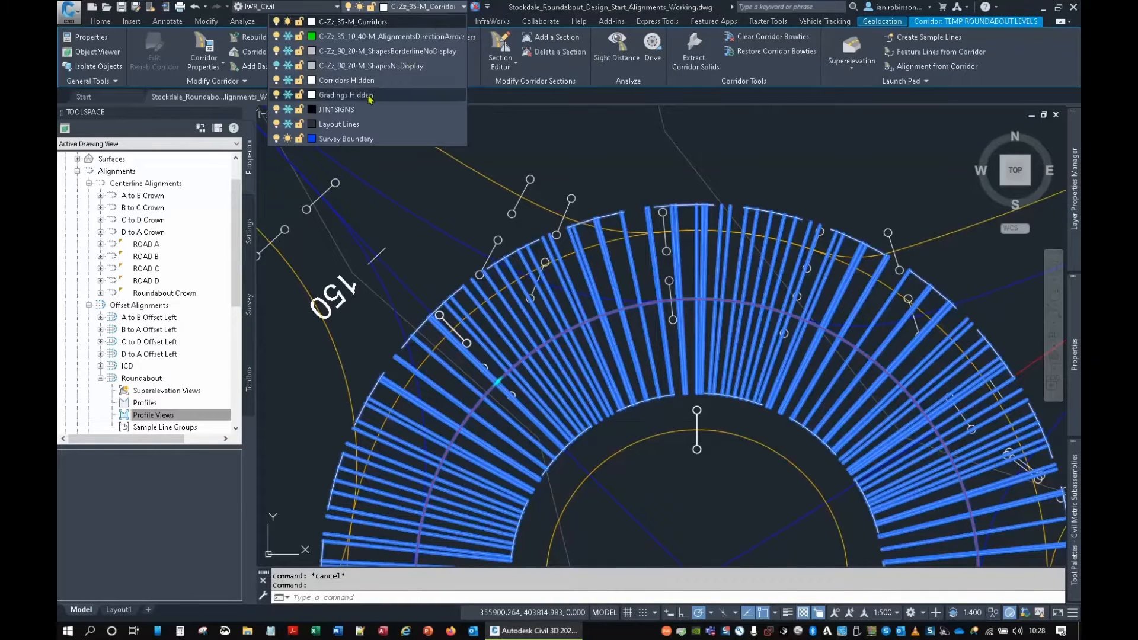
{"action": "left_click", "coordinate": [350, 80]}
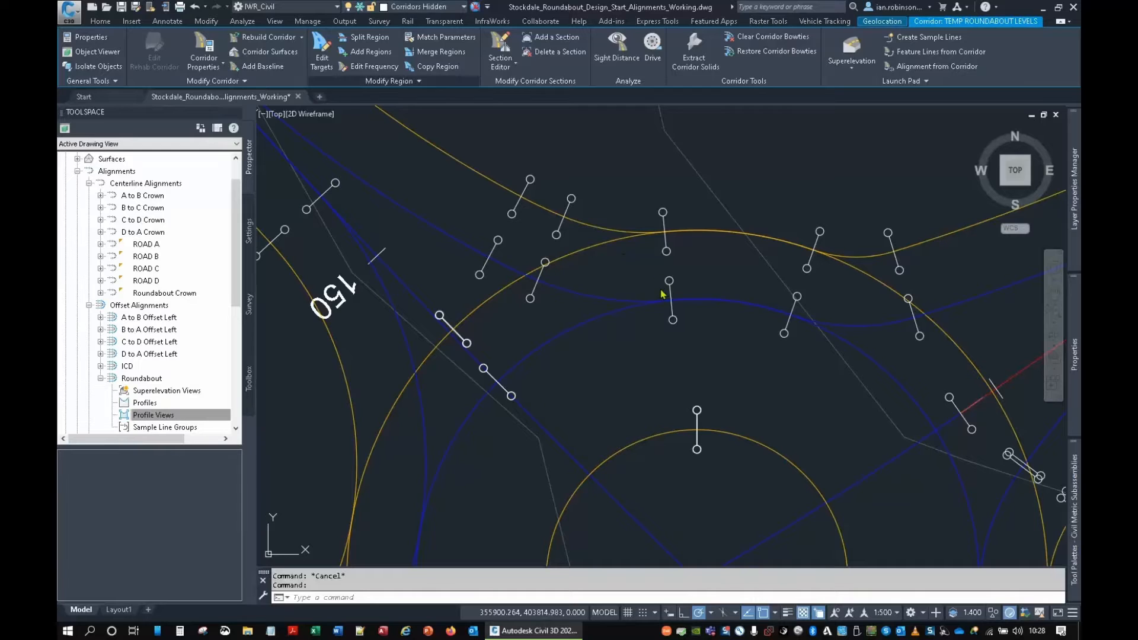
{"action": "left_click", "coordinate": [644, 328]}
{"action": "key", "text": "Escape"}
{"action": "scroll", "coordinate": [635, 322], "scroll_direction": "down", "scroll_amount": 4}
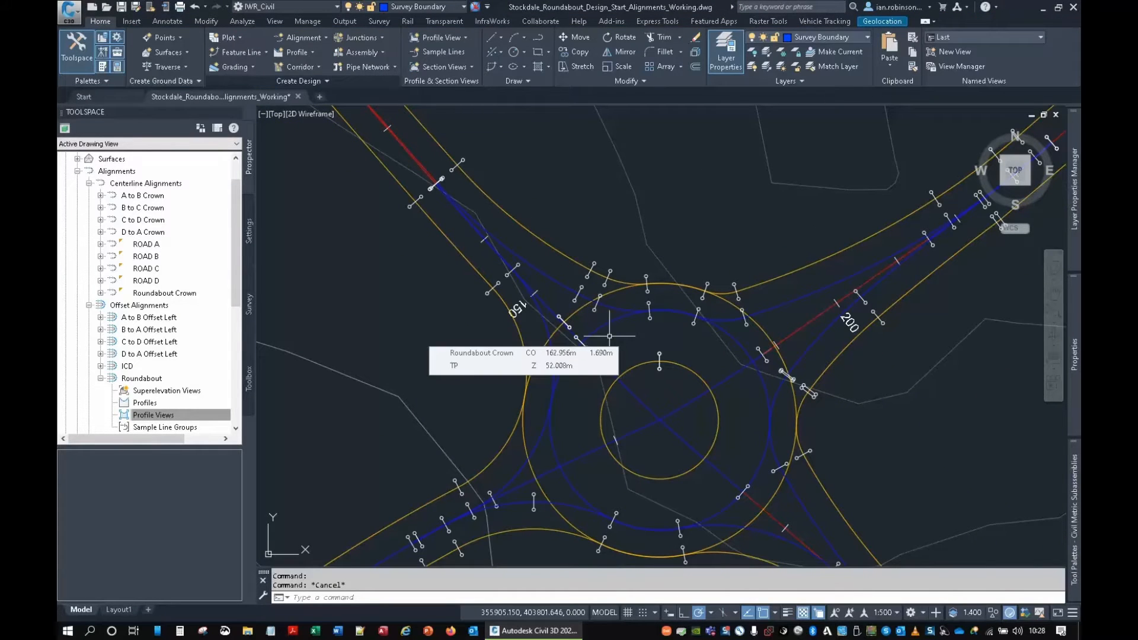
{"action": "key", "text": "Return"}
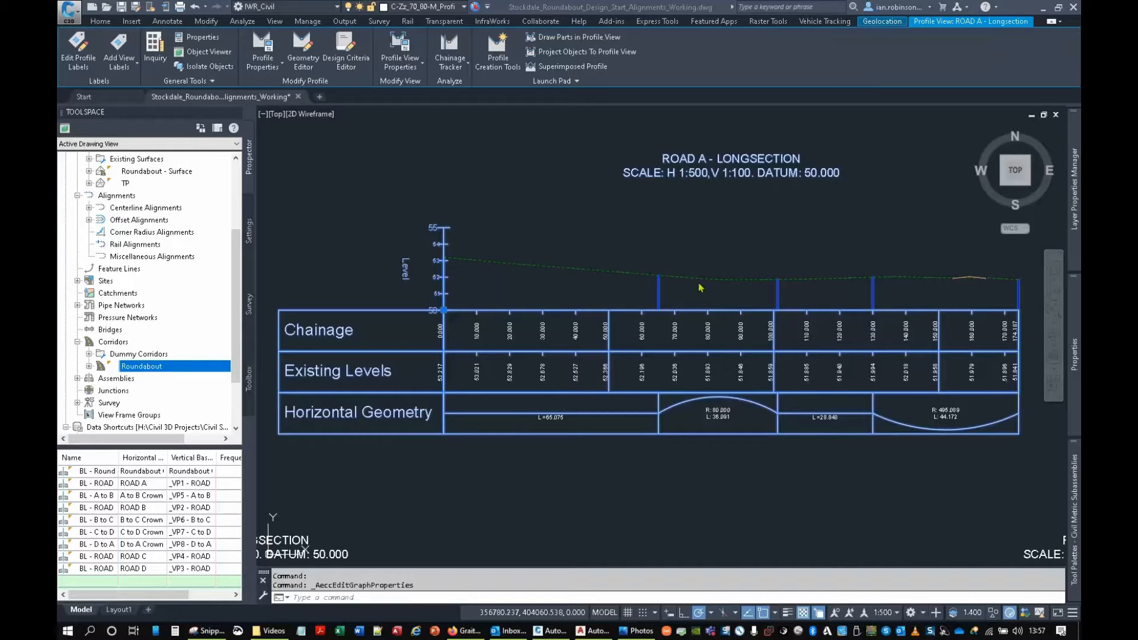
{"action": "scroll", "coordinate": [863, 321], "scroll_direction": "up", "scroll_amount": 5}
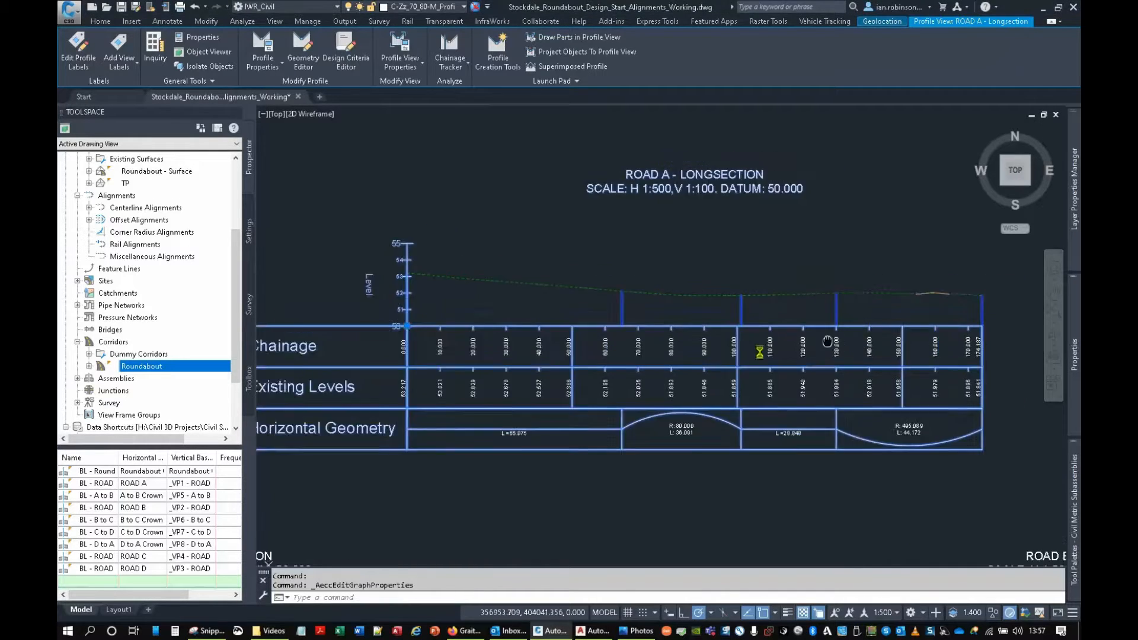
{"action": "scroll", "coordinate": [847, 308], "scroll_direction": "down", "scroll_amount": 5}
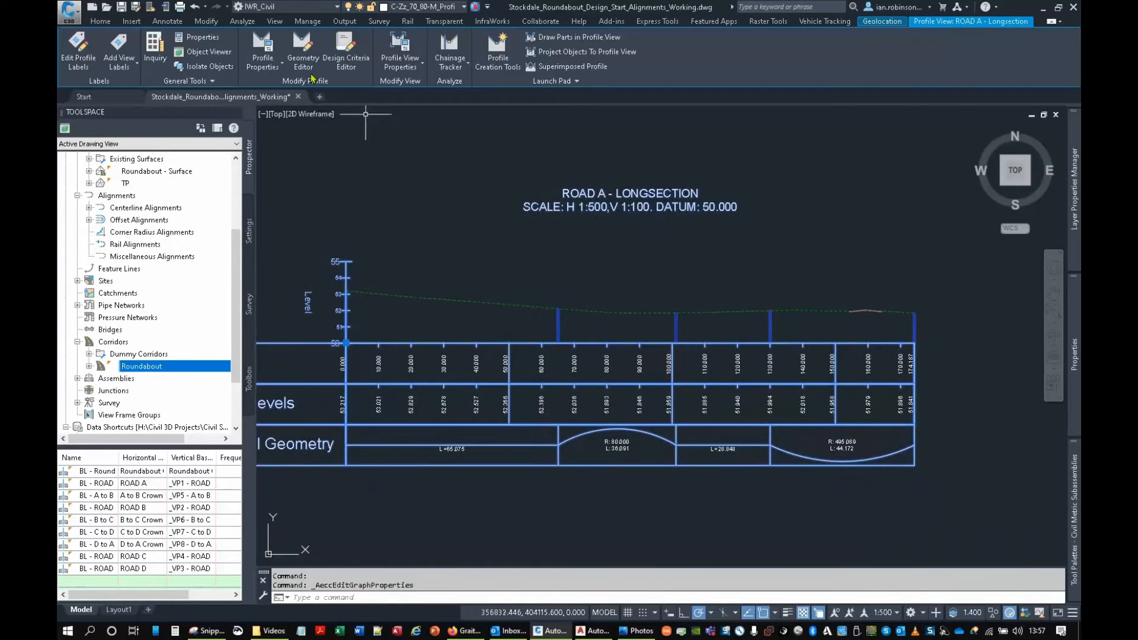
{"action": "left_click", "coordinate": [303, 57]}
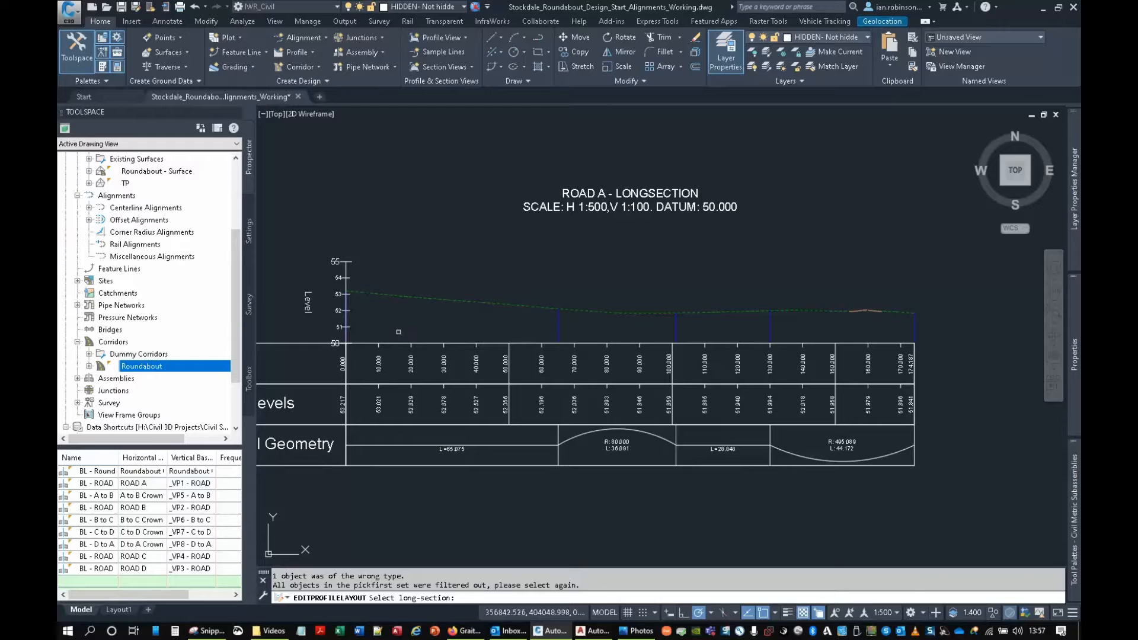
{"action": "left_click", "coordinate": [398, 342]}
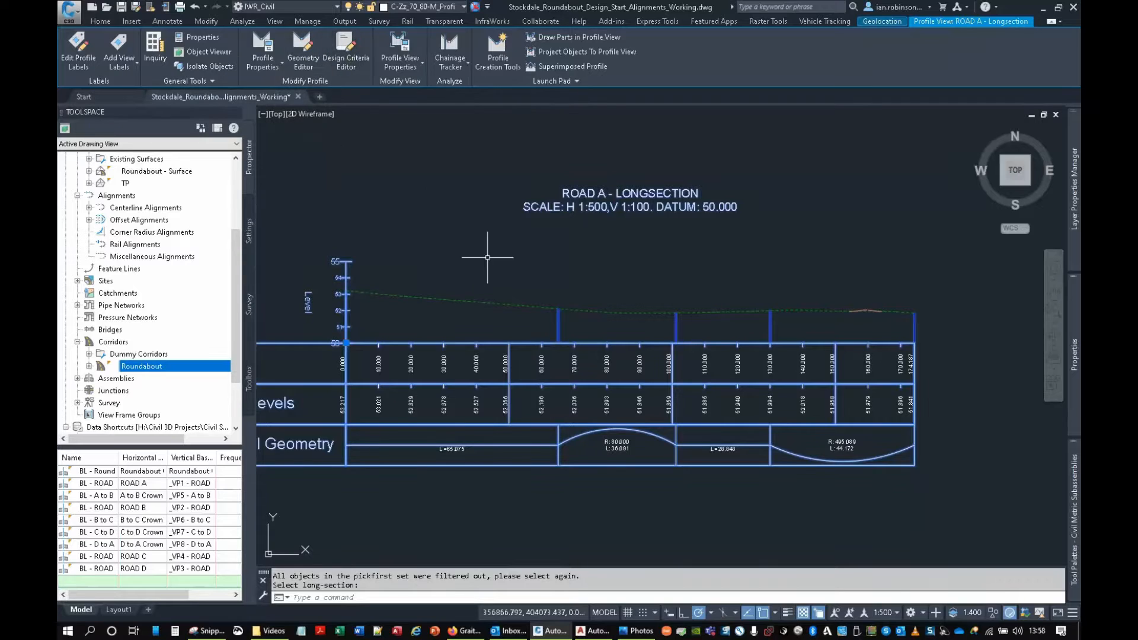
{"action": "key", "text": "Escape"}
{"action": "key", "text": "Escape"}
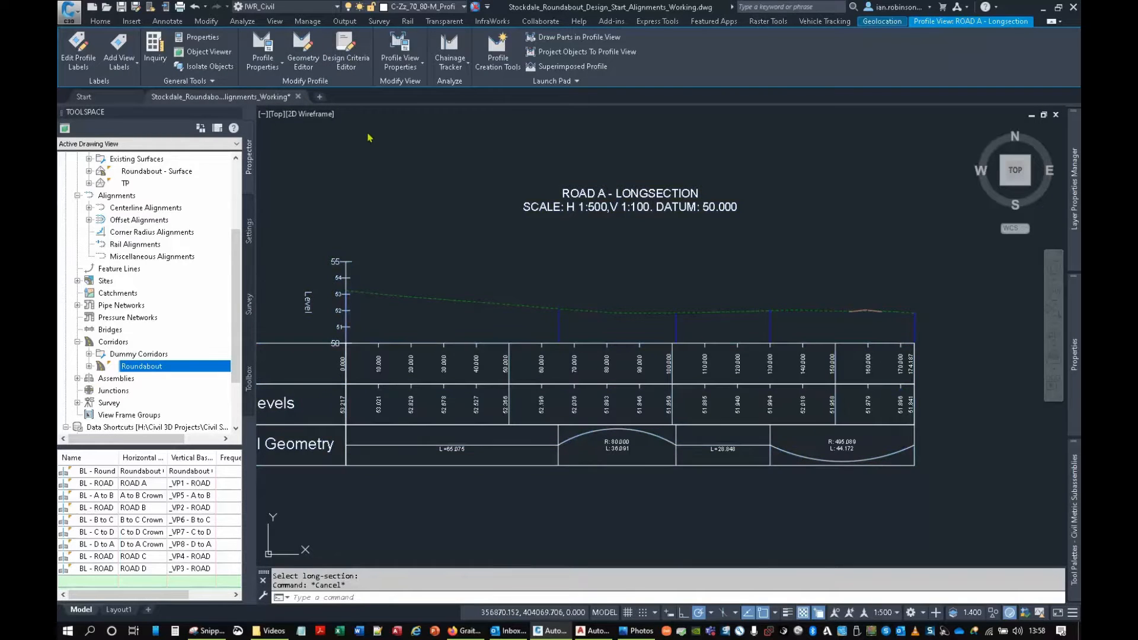
Create a new layout profile on the ROAD A longsection with Profile Creation Tools, accepting the default profile settings.
{"action": "left_click", "coordinate": [286, 55]}
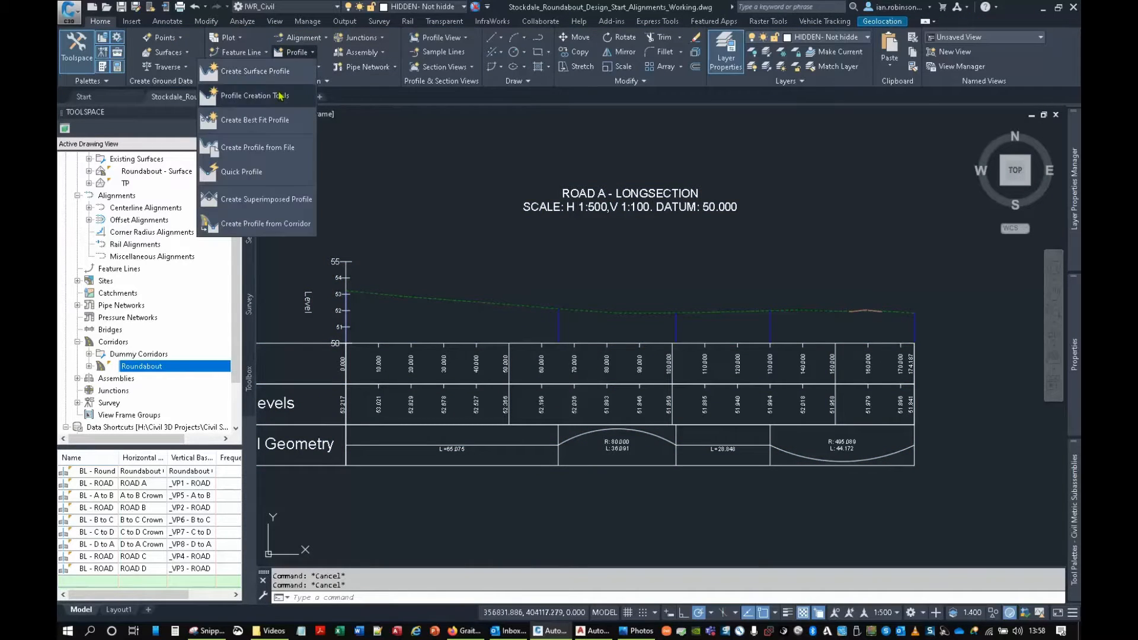
{"action": "left_click", "coordinate": [286, 95]}
{"action": "left_click", "coordinate": [377, 344]}
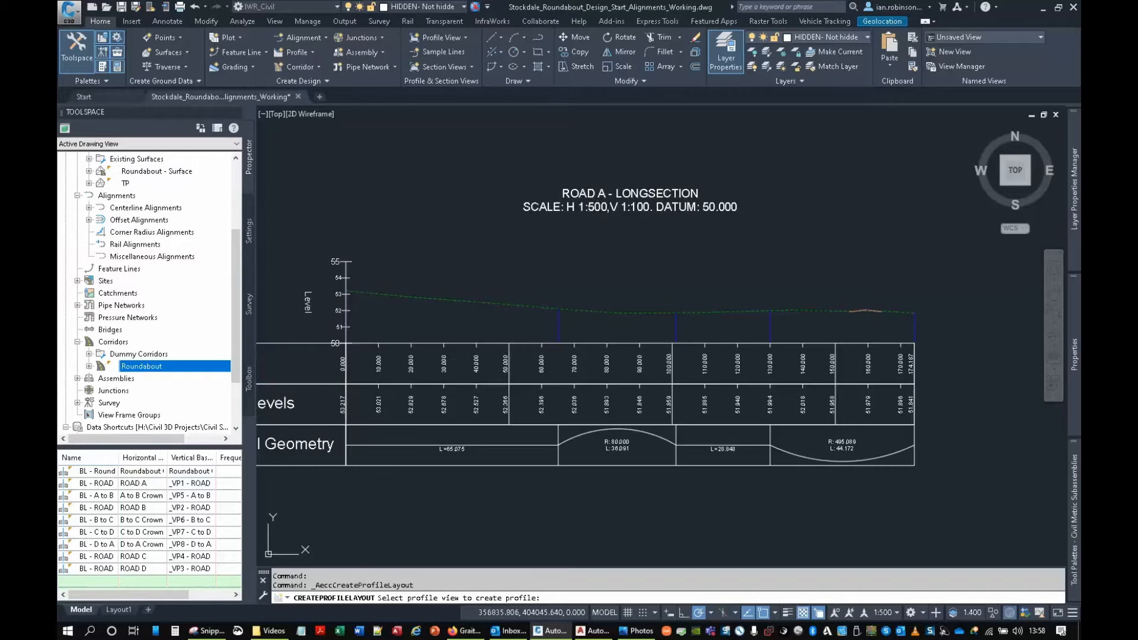
{"action": "left_click", "coordinate": [524, 462]}
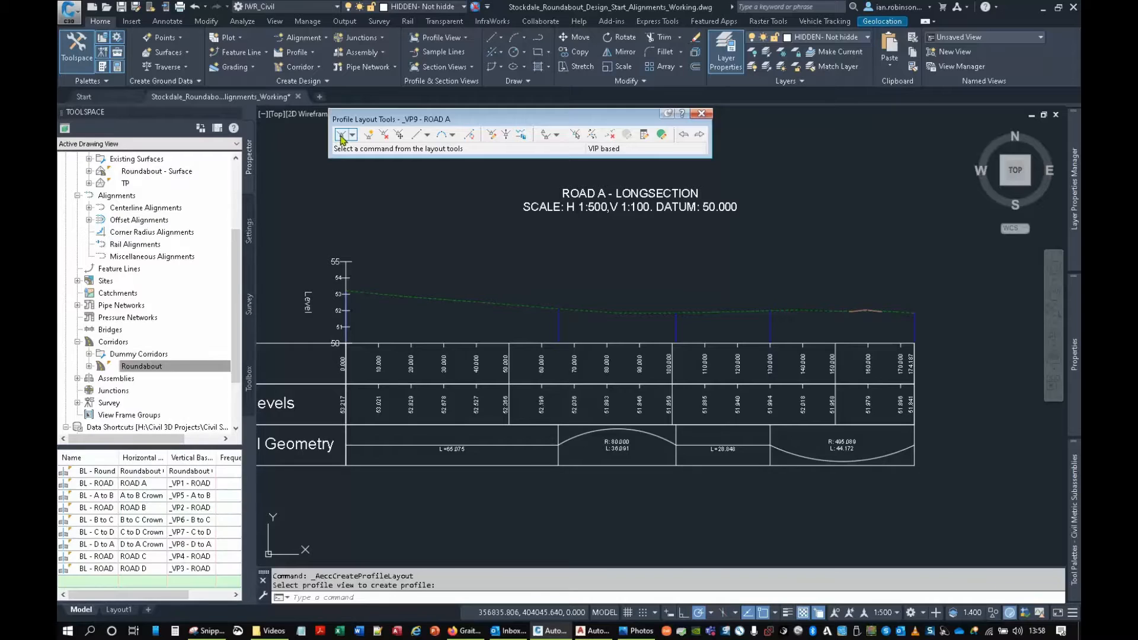
Draw the first design straight from the existing ground at chainage 0 to the ground's low point at about chainage 82.
{"action": "left_click", "coordinate": [340, 135]}
{"action": "scroll", "coordinate": [340, 293], "scroll_direction": "up", "scroll_amount": 8}
{"action": "left_click", "coordinate": [437, 308]}
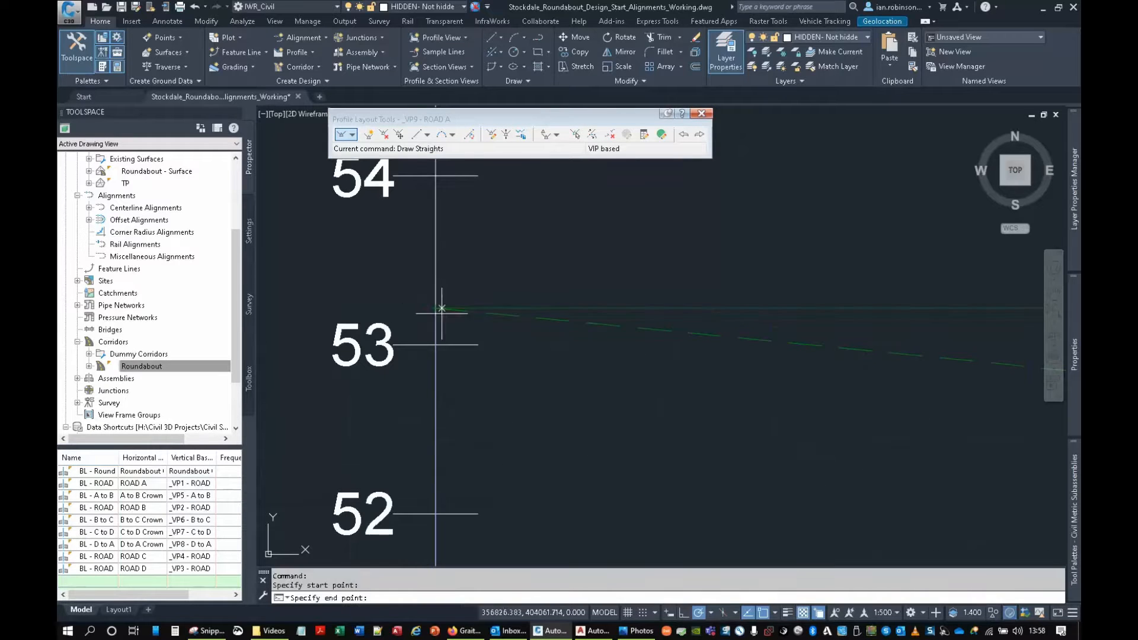
{"action": "scroll", "coordinate": [665, 350], "scroll_direction": "down", "scroll_amount": 8}
{"action": "scroll", "coordinate": [539, 339], "scroll_direction": "up", "scroll_amount": 6}
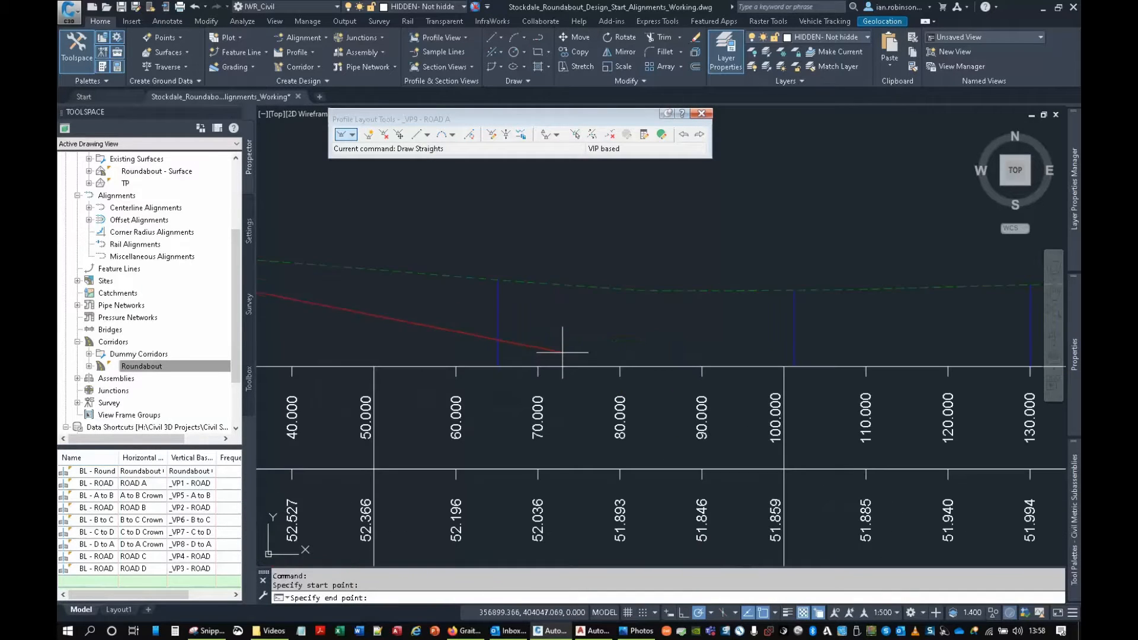
{"action": "left_click", "coordinate": [637, 290]}
Continue the design straights to the near edge, crown and far edge of the roundabout surface line and finish the profile.
{"action": "middle_click_drag", "start_coordinate": [736, 334], "coordinate": [356, 359]}
{"action": "scroll", "coordinate": [823, 326], "scroll_direction": "up", "scroll_amount": 5}
{"action": "middle_click_drag", "start_coordinate": [824, 325], "coordinate": [654, 349]}
{"action": "left_click", "coordinate": [737, 316]}
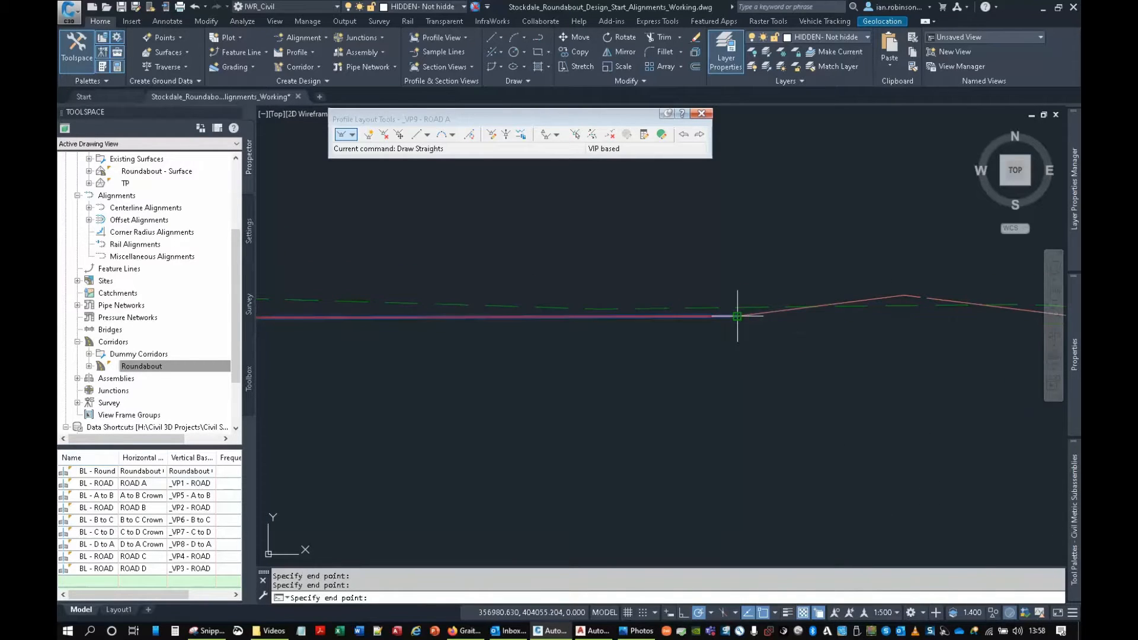
{"action": "left_click", "coordinate": [903, 294]}
{"action": "middle_click_drag", "start_coordinate": [902, 300], "coordinate": [662, 282]}
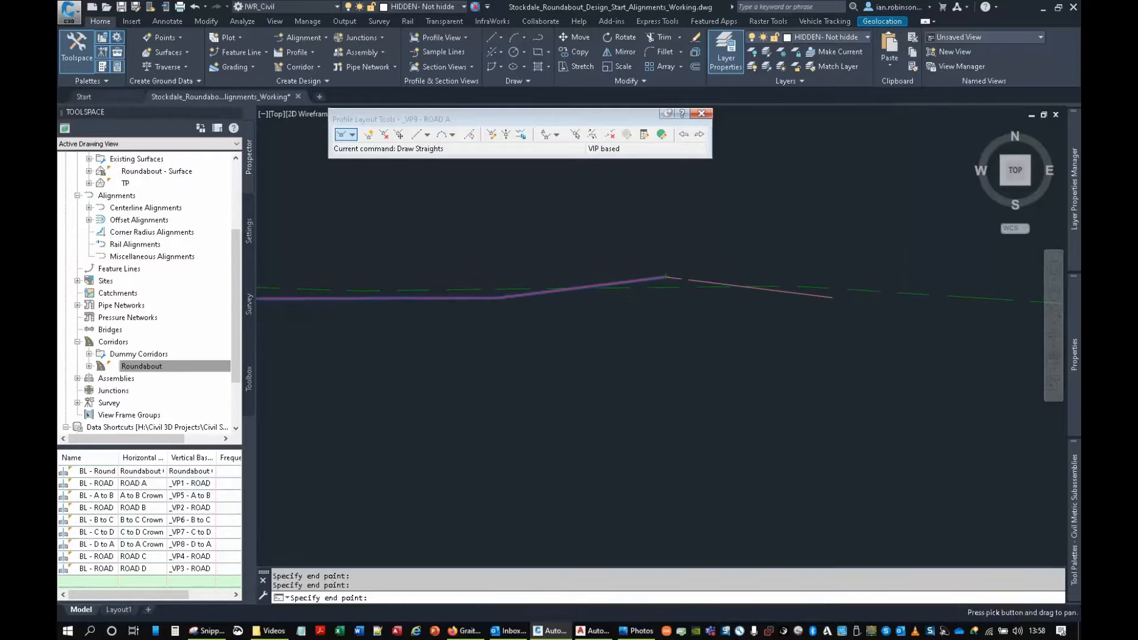
{"action": "left_click", "coordinate": [831, 298]}
{"action": "key", "text": "Return"}
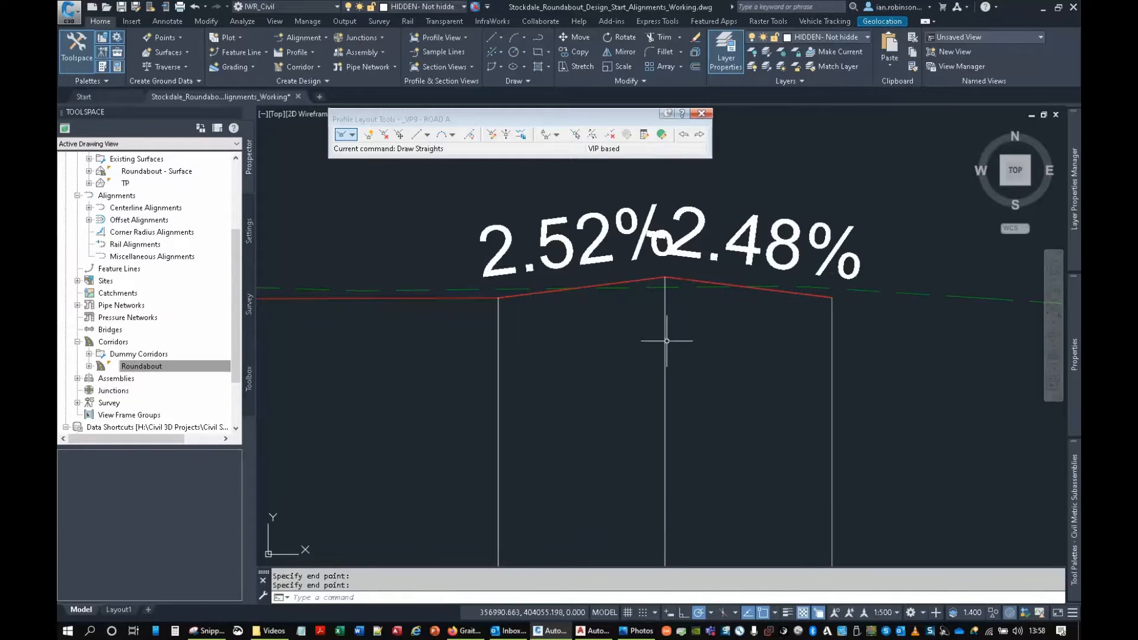
{"action": "scroll", "coordinate": [665, 343], "scroll_direction": "down", "scroll_amount": 6}
{"action": "mouse_move", "coordinate": [532, 368]}
{"action": "middle_mouse_down"}
{"action": "mouse_move", "coordinate": [590, 384]}
{"action": "mouse_move", "coordinate": [592, 347]}
{"action": "middle_mouse_up"}
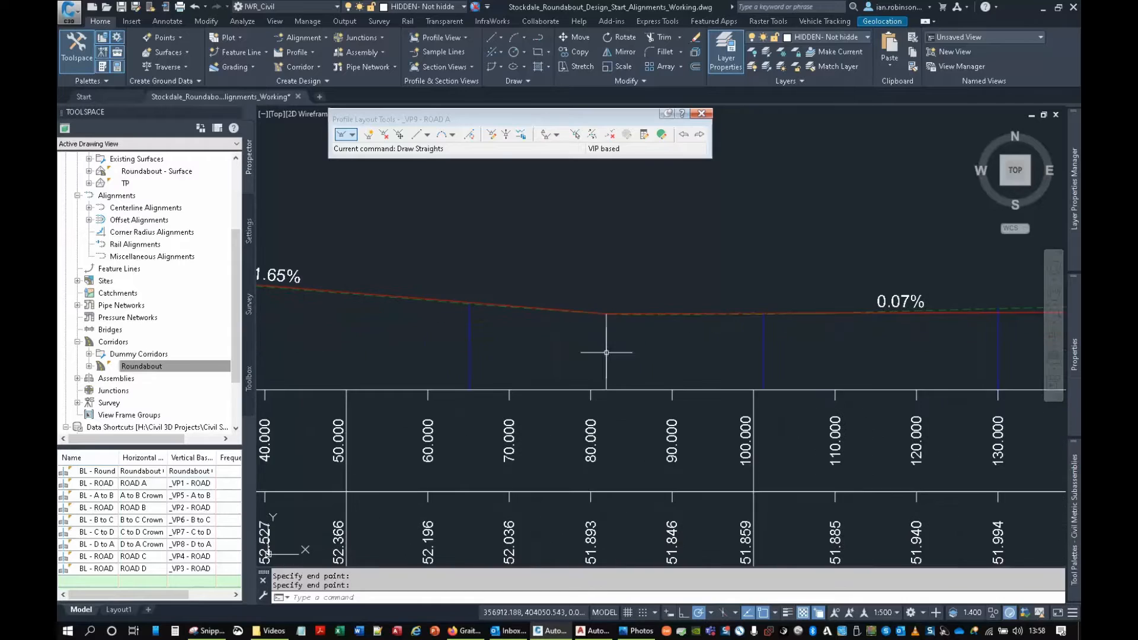
{"action": "left_click", "coordinate": [451, 136]}
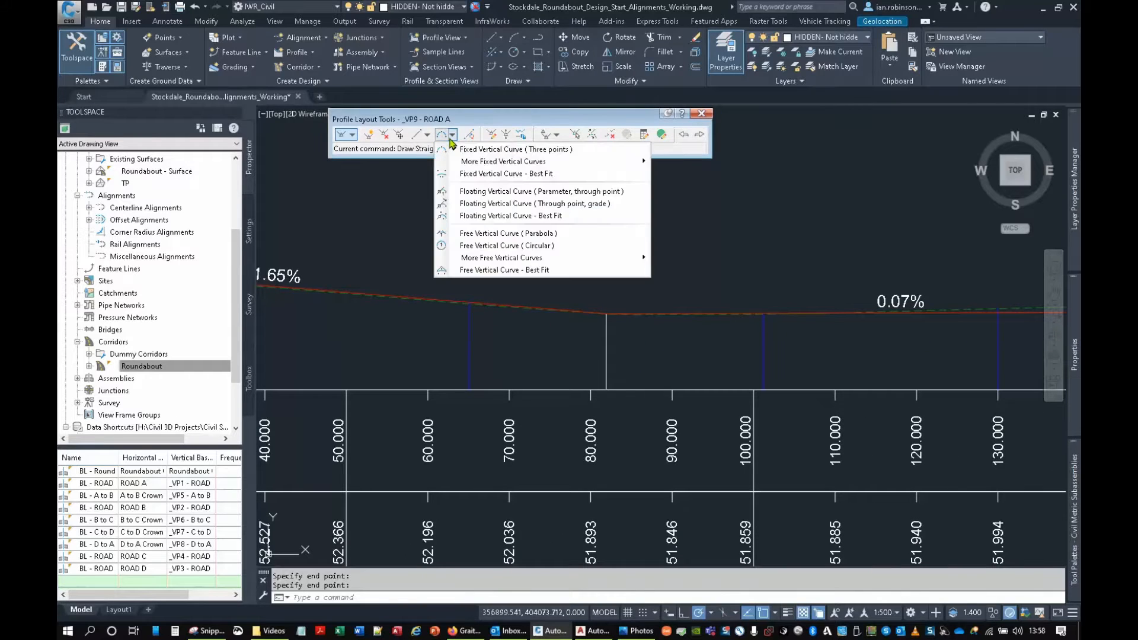
{"action": "left_click", "coordinate": [757, 252]}
{"action": "left_click", "coordinate": [741, 253]}
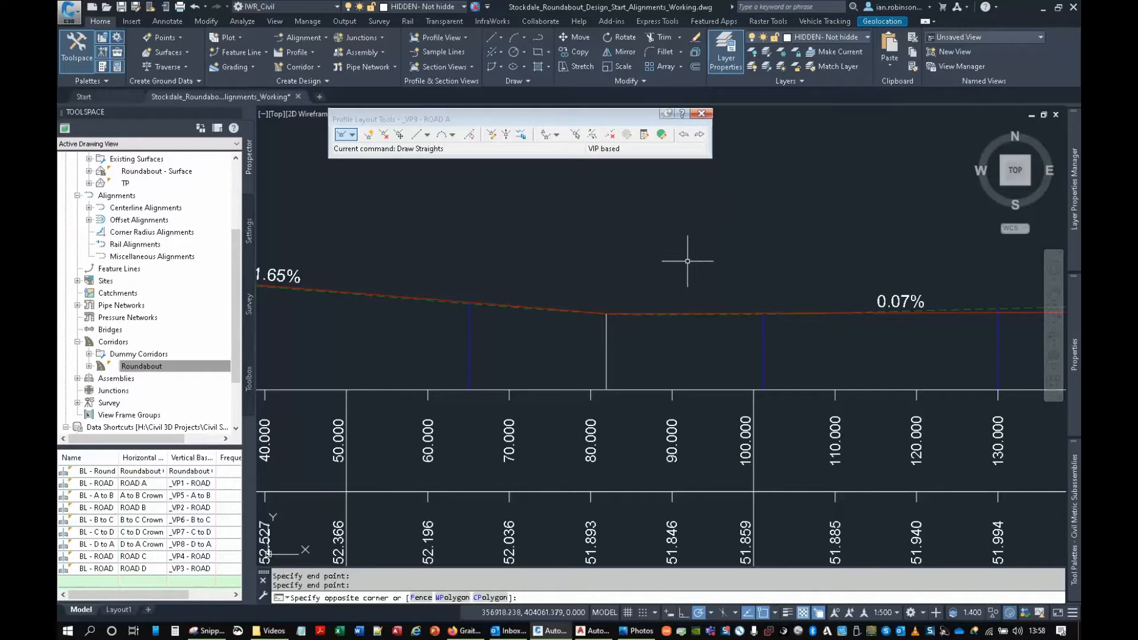
{"action": "left_click", "coordinate": [688, 259]}
Extend the 2.52% straight back down its grade so its lower VIP sits at about chainage 133.
{"action": "middle_click_drag", "start_coordinate": [835, 247], "coordinate": [414, 244]}
{"action": "scroll", "coordinate": [773, 321], "scroll_direction": "up", "scroll_amount": 5}
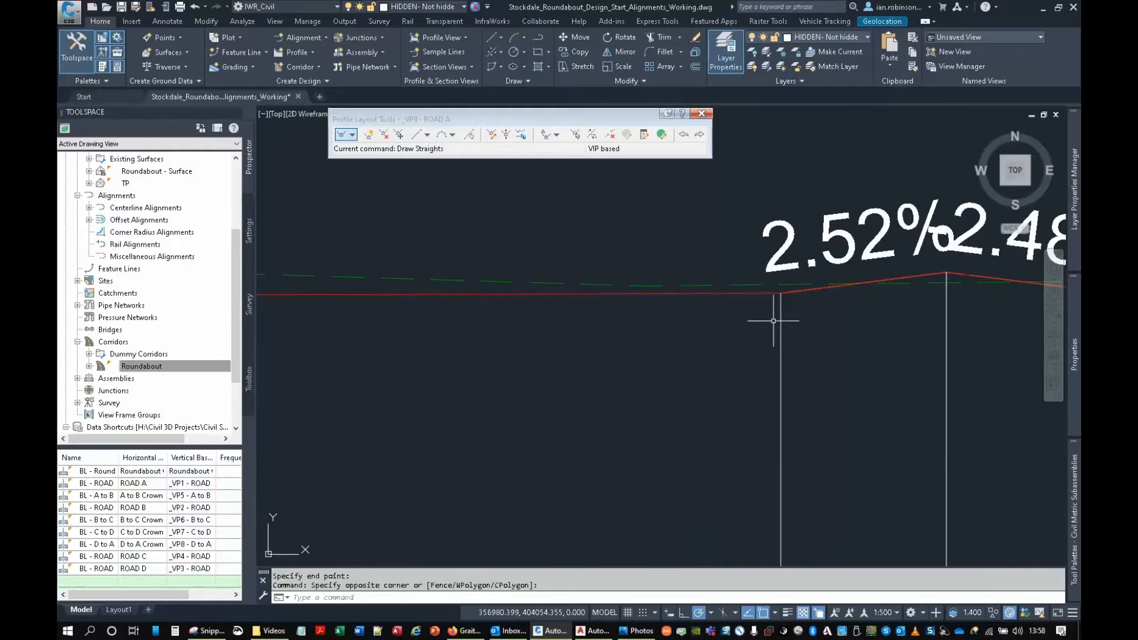
{"action": "left_click", "coordinate": [731, 295]}
{"action": "left_click", "coordinate": [780, 293]}
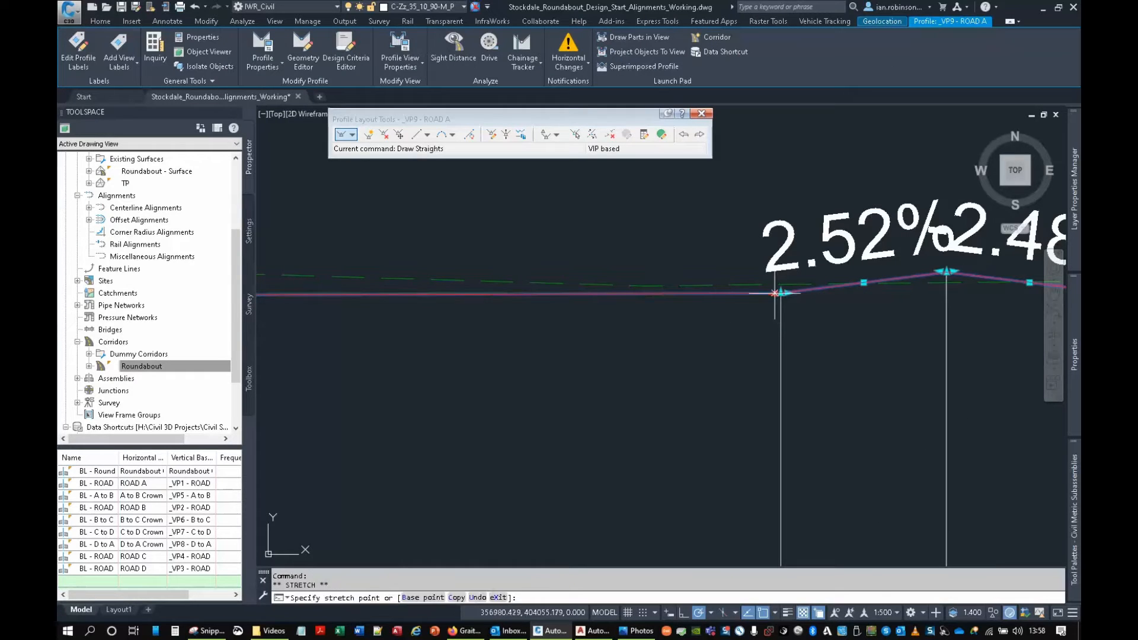
{"action": "middle_click_drag", "start_coordinate": [400, 338], "coordinate": [718, 308]}
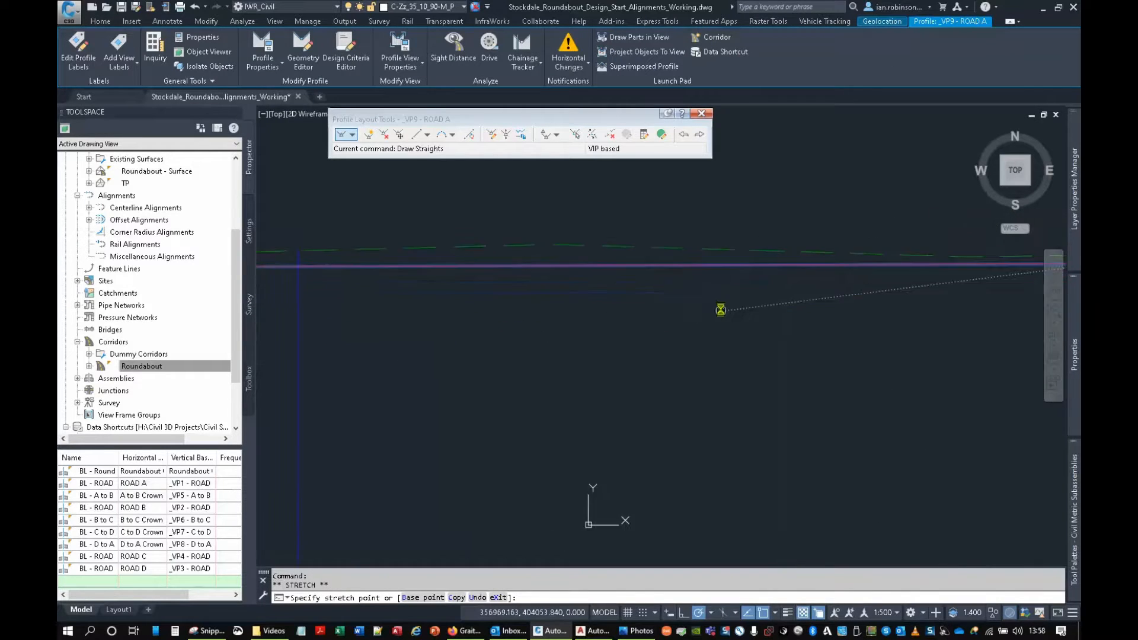
{"action": "left_click", "coordinate": [403, 351]}
{"action": "scroll", "coordinate": [553, 332], "scroll_direction": "down", "scroll_amount": 4}
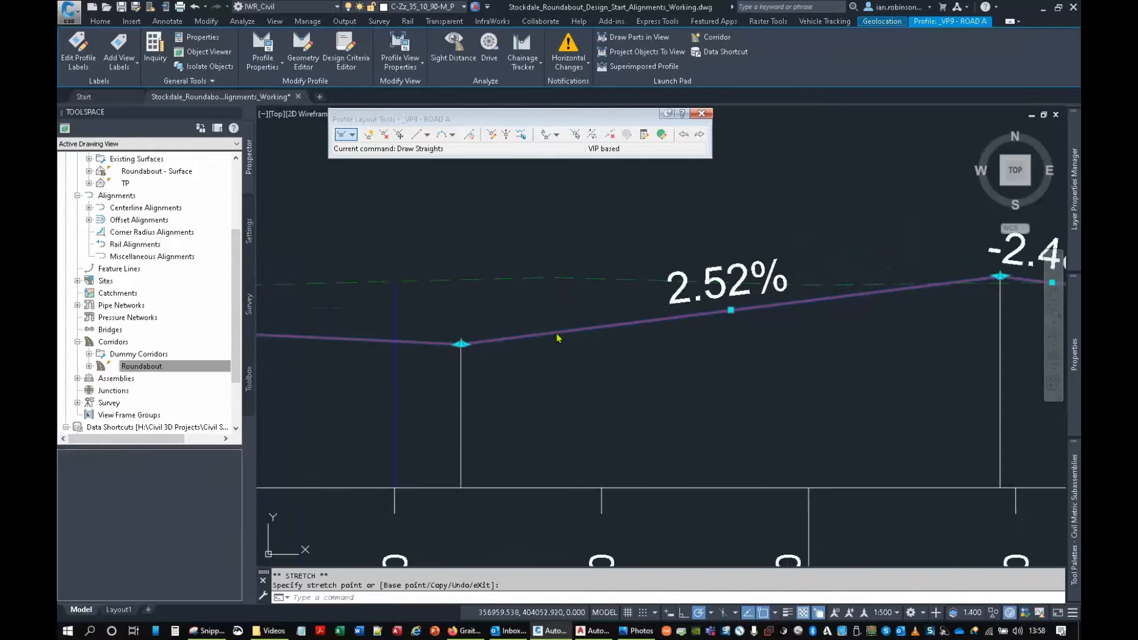
{"action": "middle_click_drag", "start_coordinate": [533, 360], "coordinate": [631, 333]}
Add a 45 m free parabolic vertical curve between the straights meeting at about chainage 82.
{"action": "left_click", "coordinate": [453, 136]}
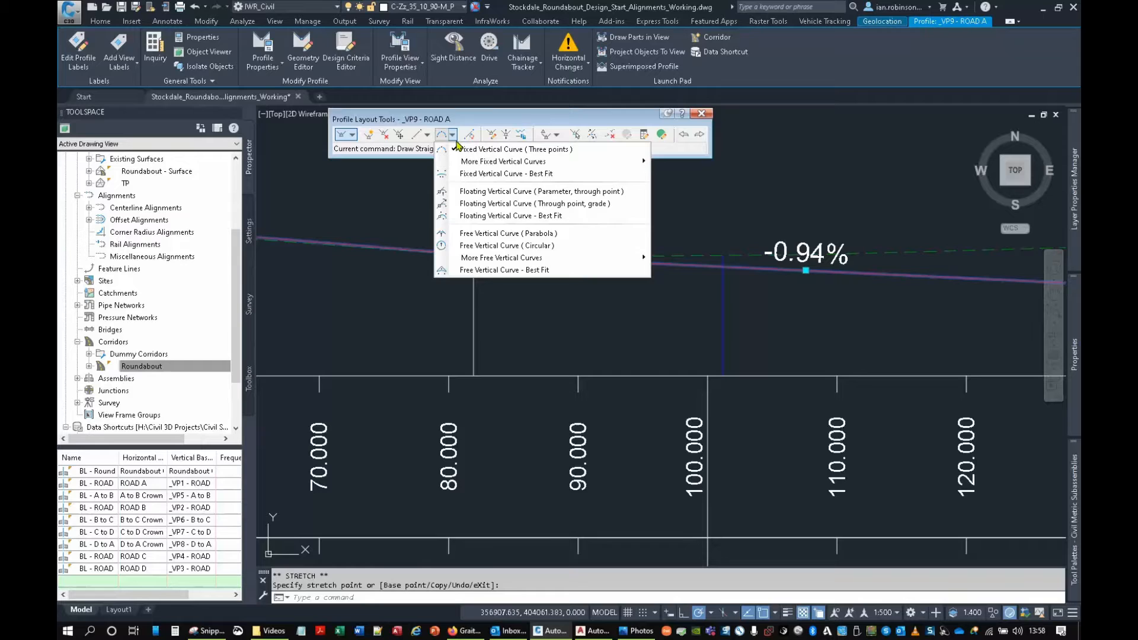
{"action": "left_click", "coordinate": [478, 233]}
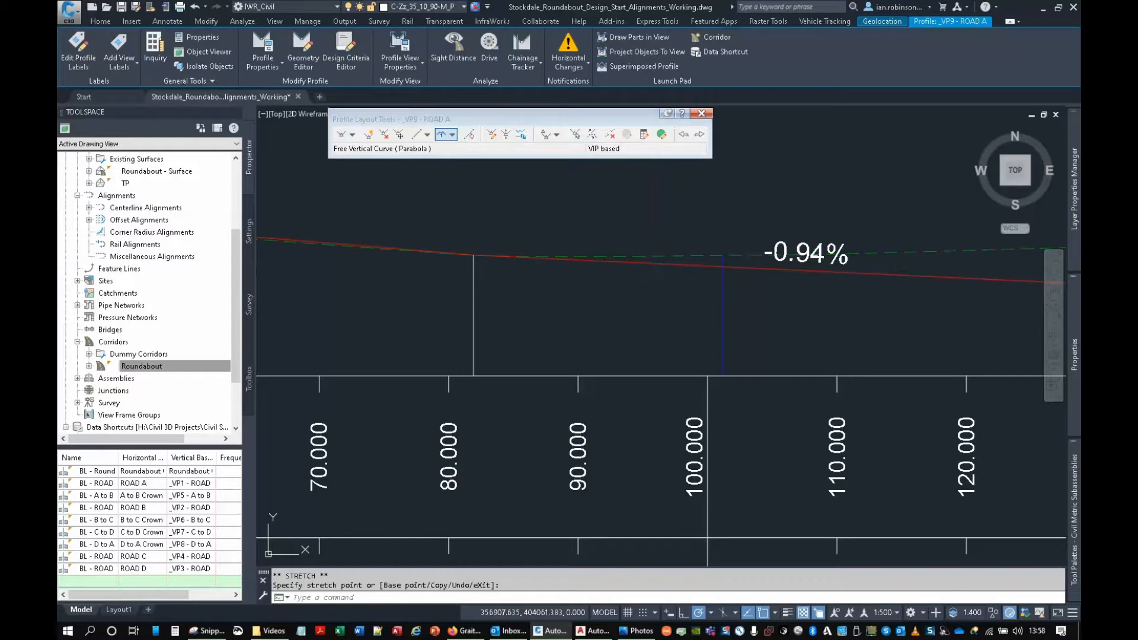
{"action": "left_click", "coordinate": [383, 244]}
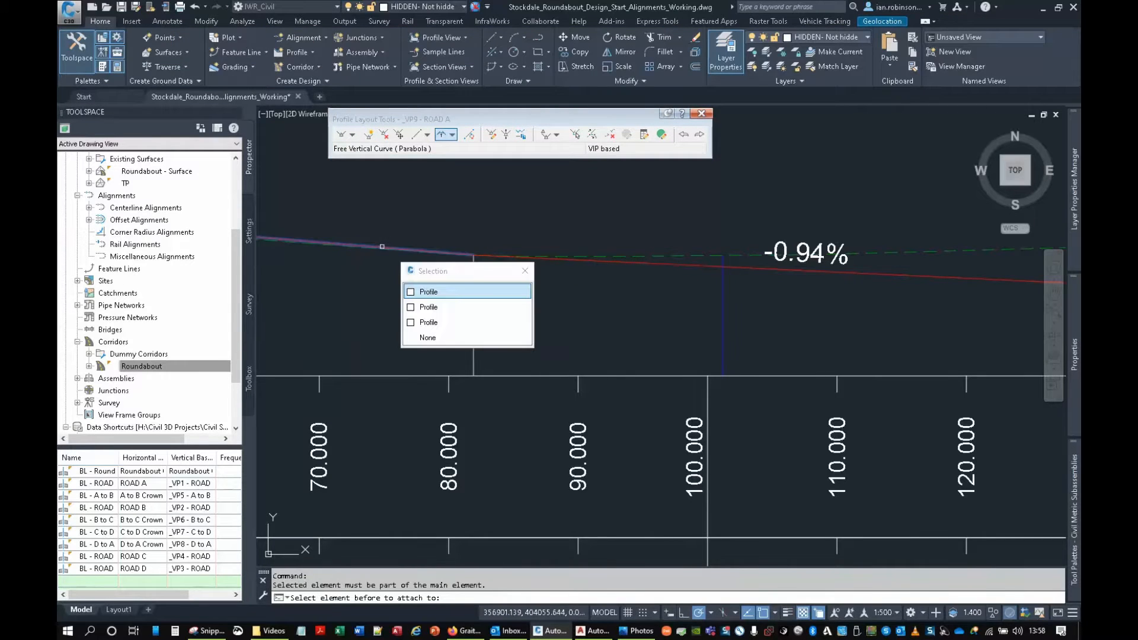
{"action": "left_click", "coordinate": [448, 293]}
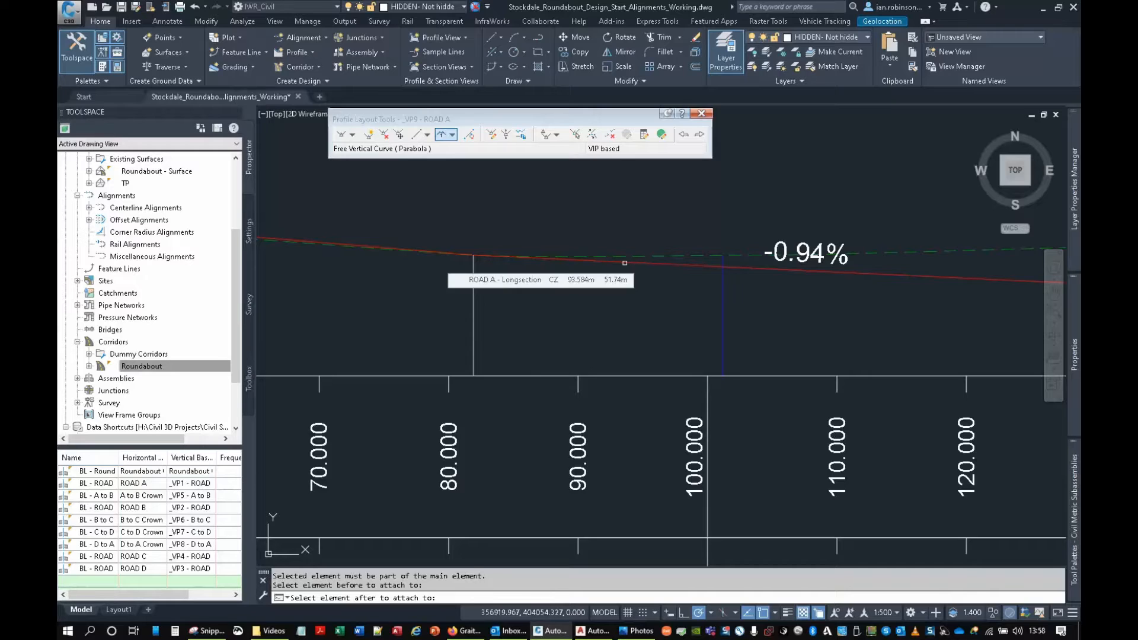
{"action": "left_click", "coordinate": [604, 265]}
{"action": "type", "text": "45"}
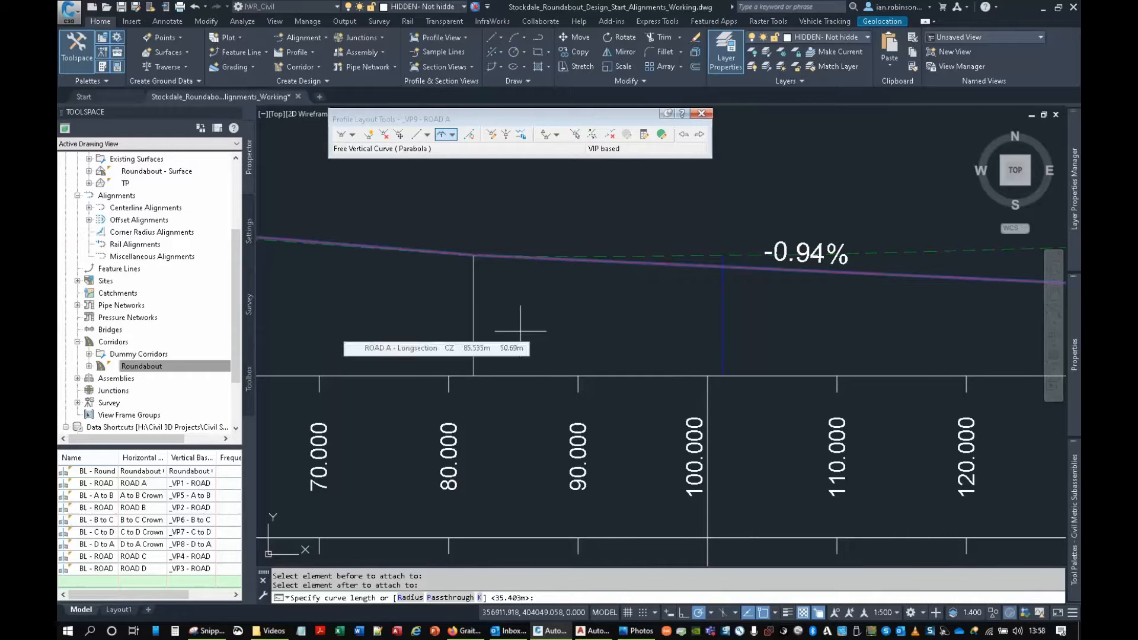
{"action": "key", "text": "Return"}
Add a 25 m free parabolic vertical curve between the -0.94% and 2.52% straights and close the profile layout tools.
{"action": "scroll", "coordinate": [598, 290], "scroll_direction": "down", "scroll_amount": 4}
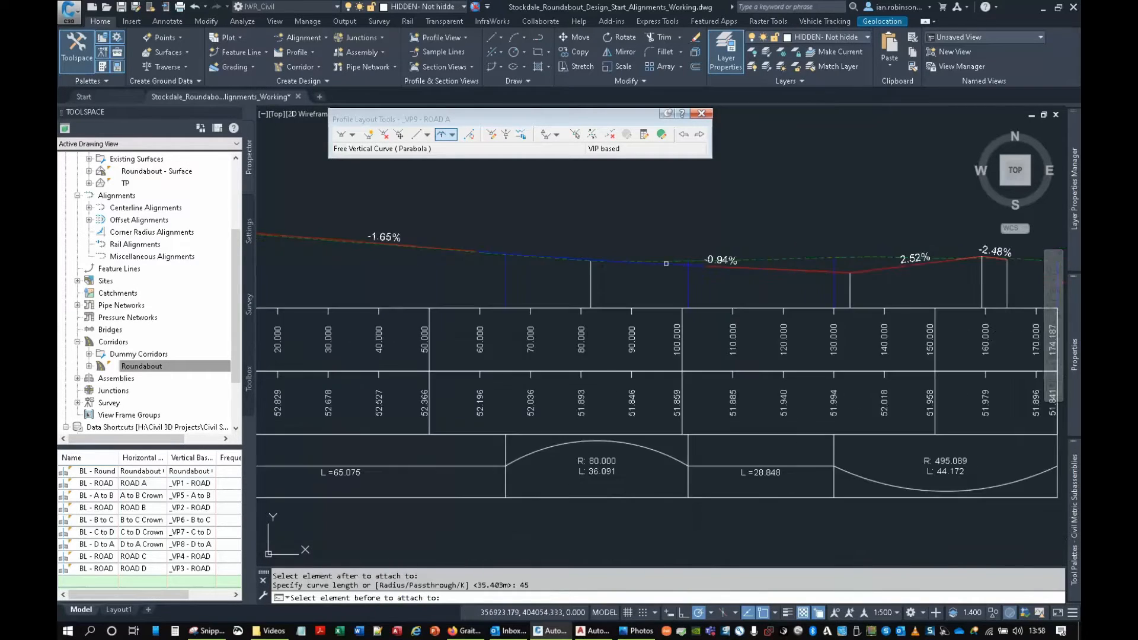
{"action": "left_click", "coordinate": [662, 284]}
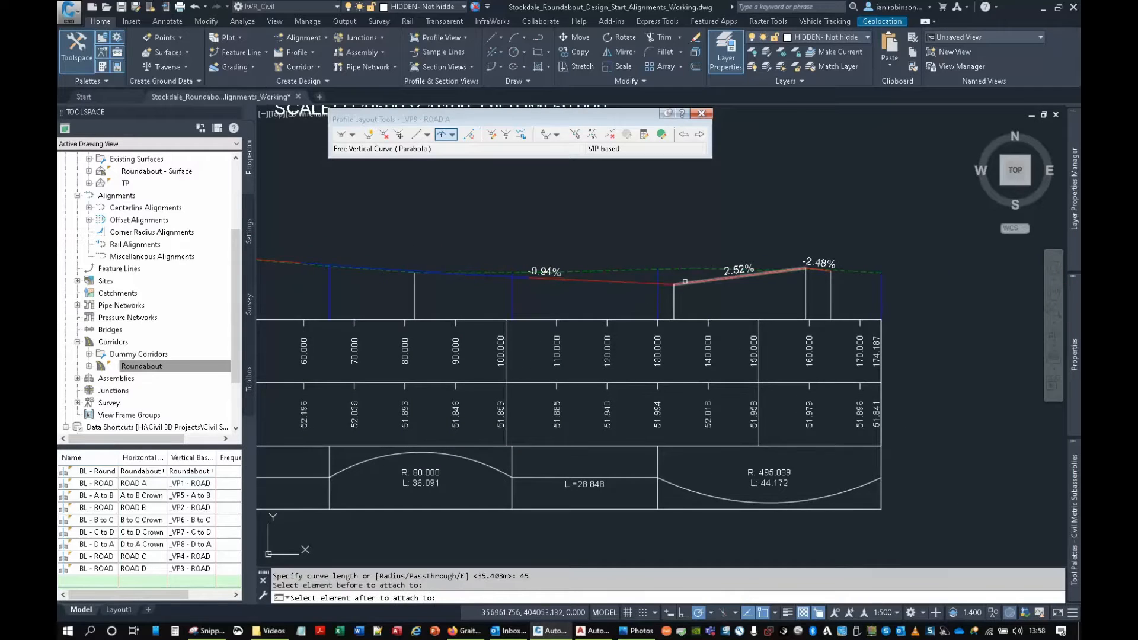
{"action": "left_click", "coordinate": [735, 277]}
{"action": "type", "text": "25"}
{"action": "key", "text": "Return"}
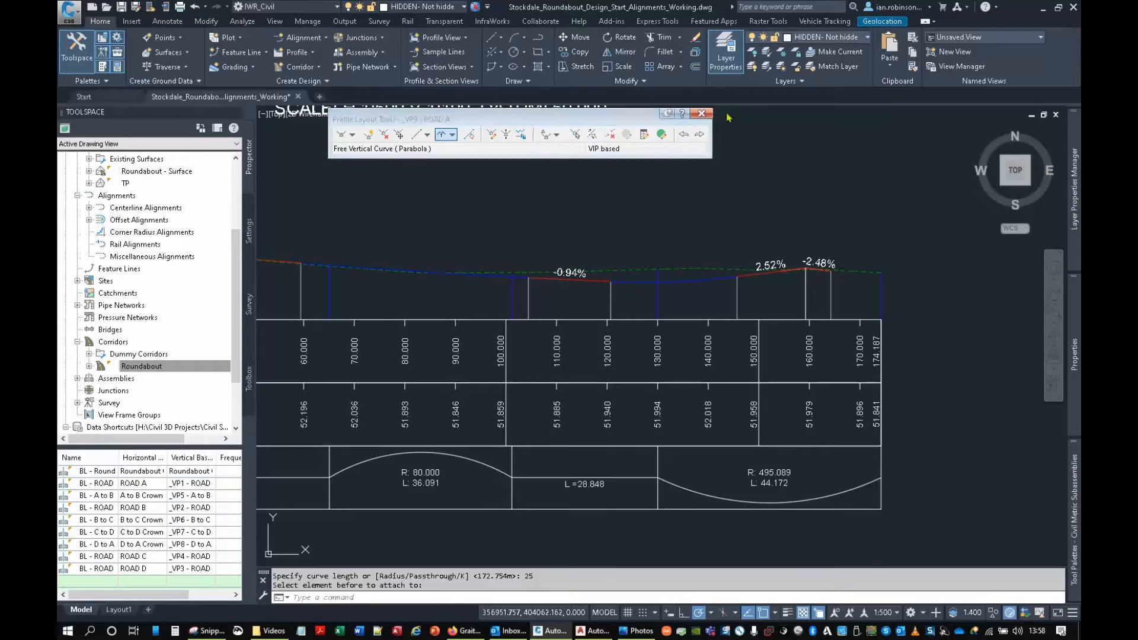
{"action": "left_click", "coordinate": [701, 113]}
{"action": "key", "text": "Escape"}
{"action": "key", "text": "Escape"}
Examine the ROAD A, ROAD B and ROAD C longsections, checking how each design profile follows the roundabout surface crossfall.
{"action": "scroll", "coordinate": [772, 305], "scroll_direction": "down", "scroll_amount": 3}
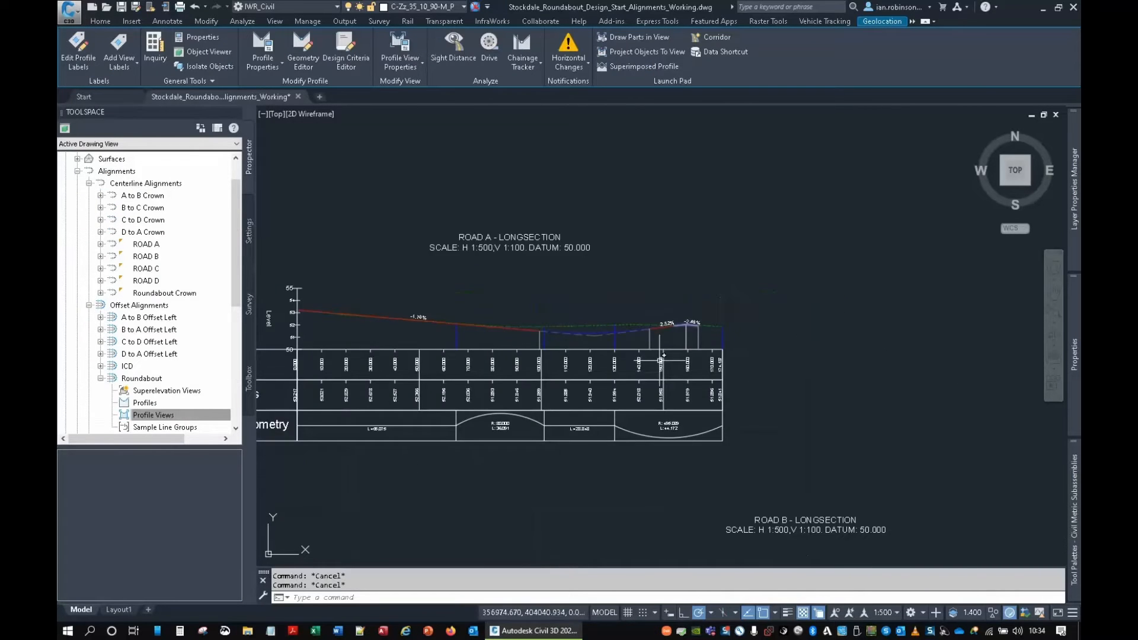
{"action": "scroll", "coordinate": [659, 360], "scroll_direction": "up", "scroll_amount": 6}
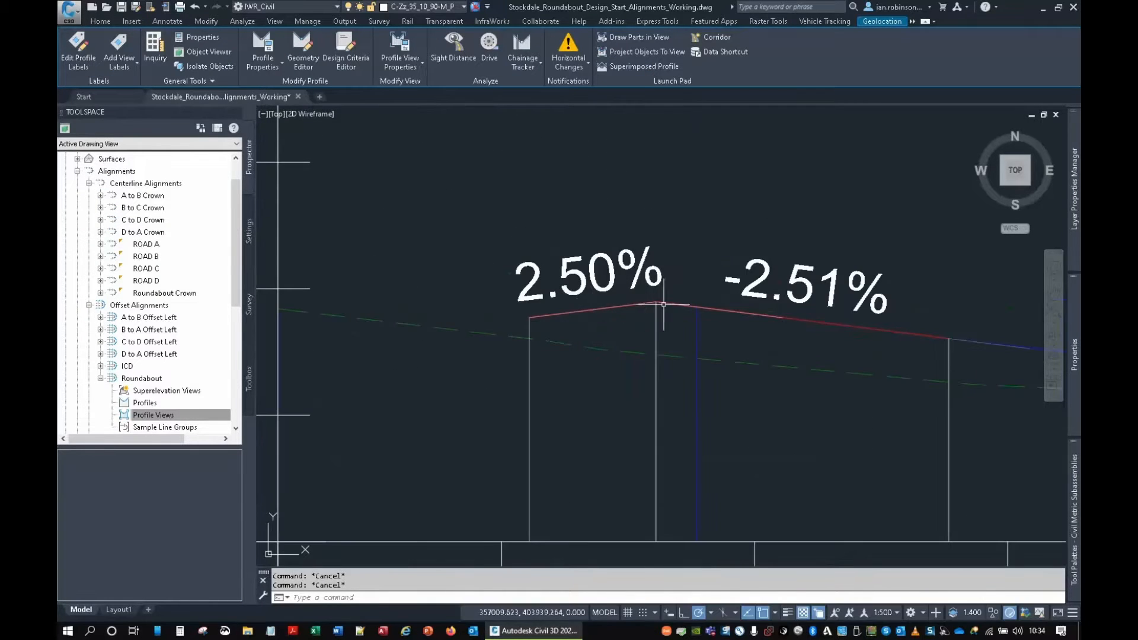
{"action": "scroll", "coordinate": [670, 328], "scroll_direction": "down", "scroll_amount": 2}
{"action": "scroll", "coordinate": [558, 389], "scroll_direction": "down", "scroll_amount": 2}
{"action": "middle_click_drag", "start_coordinate": [522, 416], "coordinate": [804, 190]}
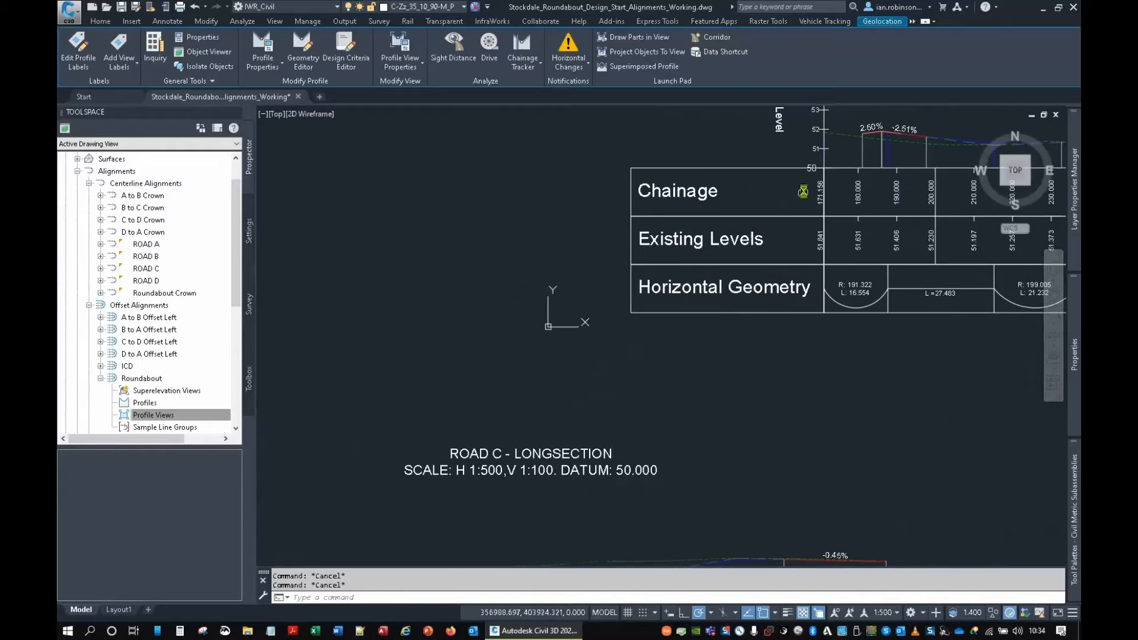
{"action": "middle_click_drag", "start_coordinate": [556, 413], "coordinate": [812, 186]}
{"action": "scroll", "coordinate": [483, 380], "scroll_direction": "up", "scroll_amount": 7}
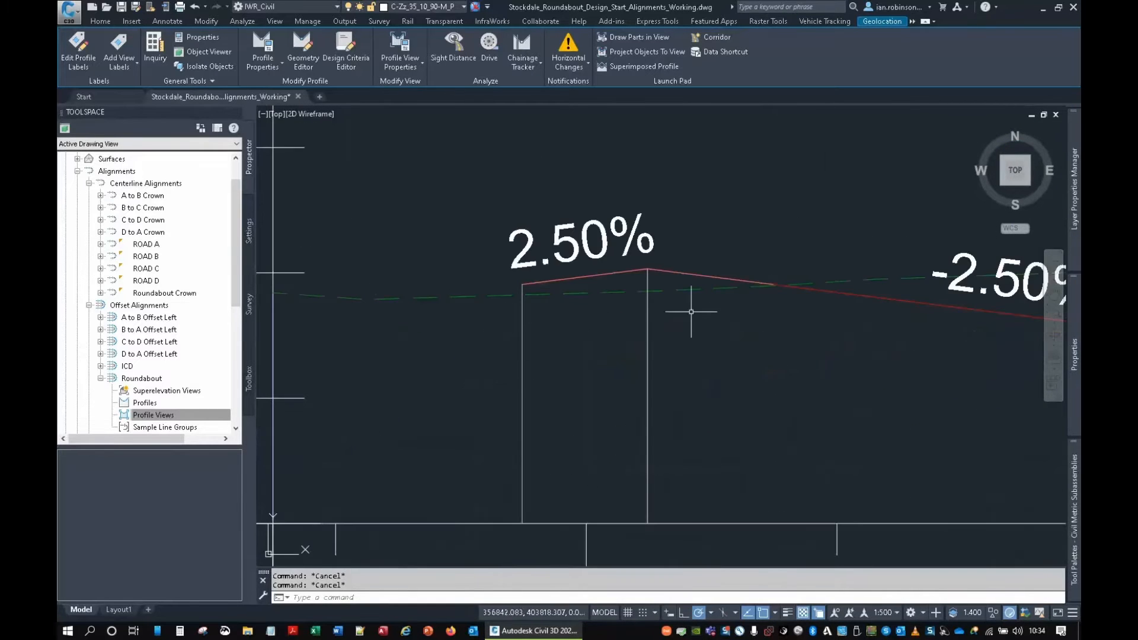
{"action": "scroll", "coordinate": [798, 341], "scroll_direction": "down", "scroll_amount": 4}
{"action": "scroll", "coordinate": [541, 348], "scroll_direction": "down", "scroll_amount": 10}
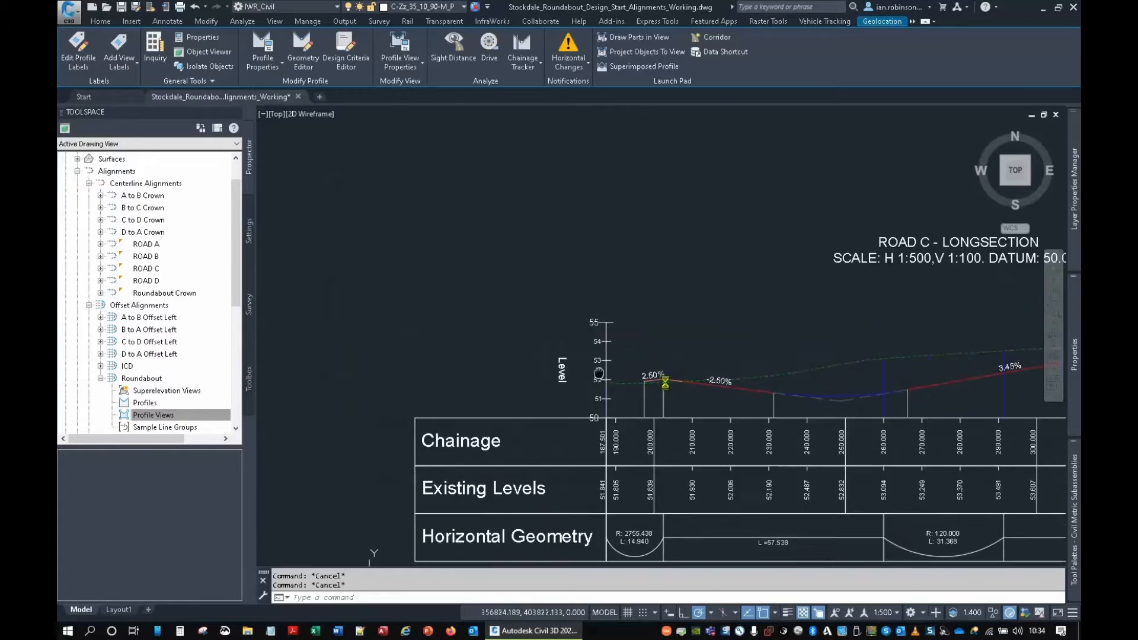
Examine where the design profiles meet the 2.50% roundabout crossfall on the ROAD C and ROAD D longsections.
{"action": "middle_click_drag", "start_coordinate": [595, 363], "coordinate": [615, 401]}
{"action": "scroll", "coordinate": [740, 313], "scroll_direction": "up", "scroll_amount": 5}
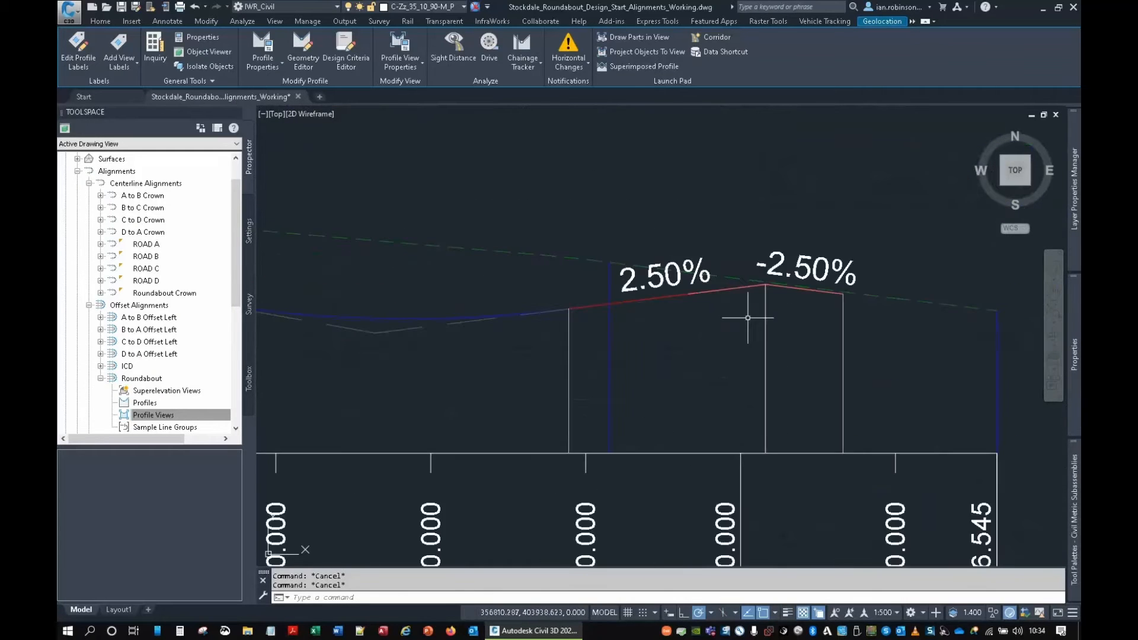
{"action": "scroll", "coordinate": [407, 318], "scroll_direction": "down", "scroll_amount": 9}
{"action": "scroll", "coordinate": [645, 317], "scroll_direction": "up", "scroll_amount": 4}
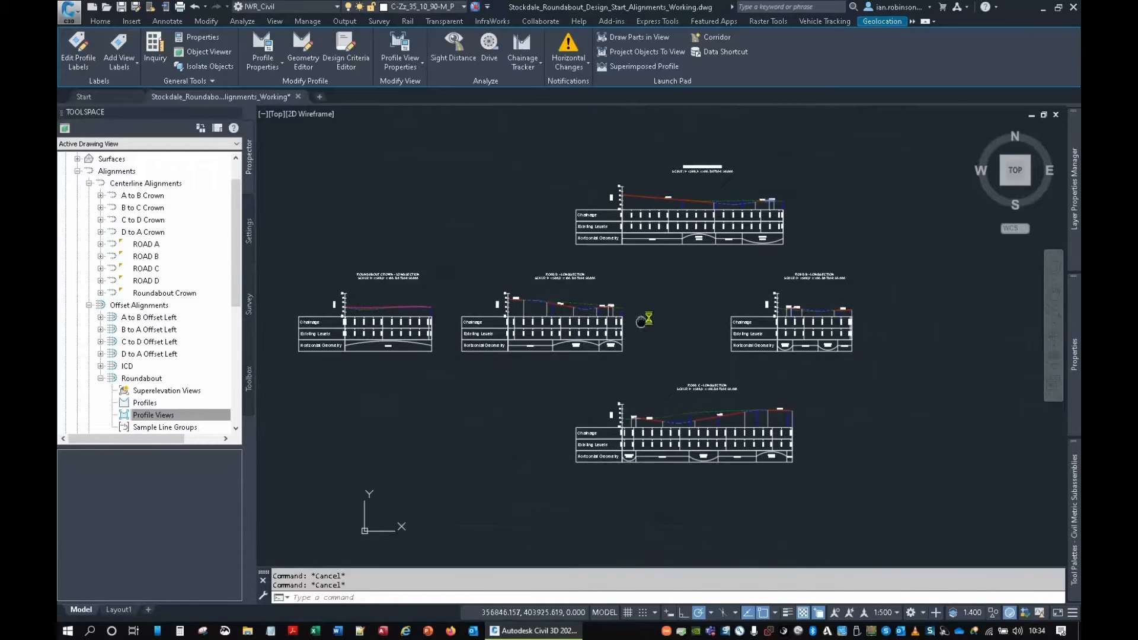
{"action": "middle_click_drag", "start_coordinate": [706, 325], "coordinate": [744, 345]}
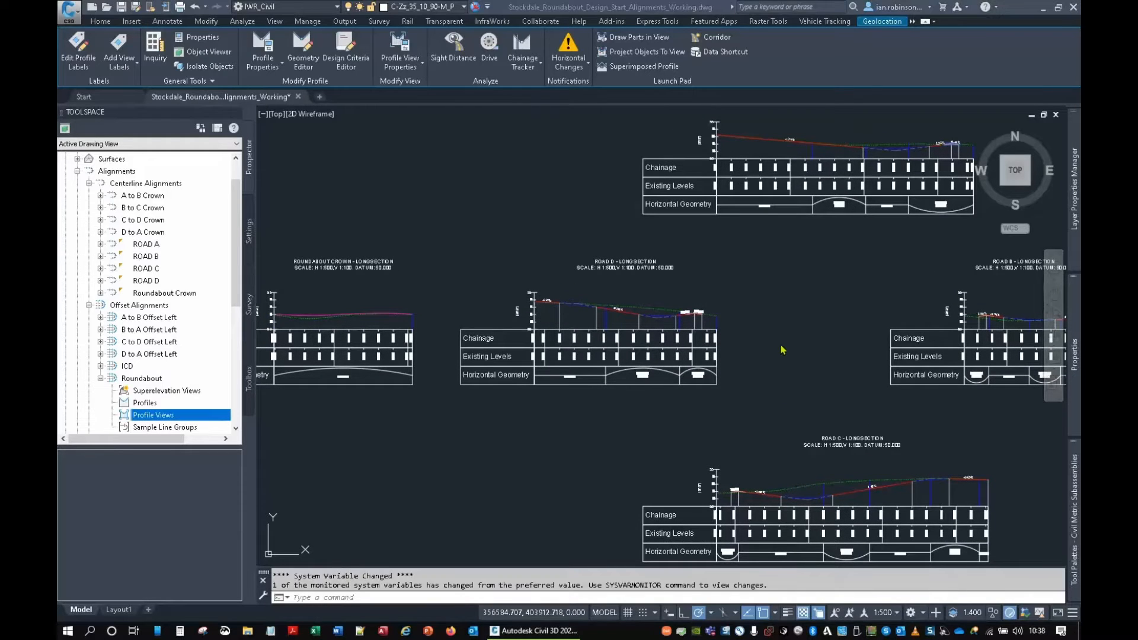
{"action": "scroll", "coordinate": [716, 268], "scroll_direction": "down", "scroll_amount": 6}
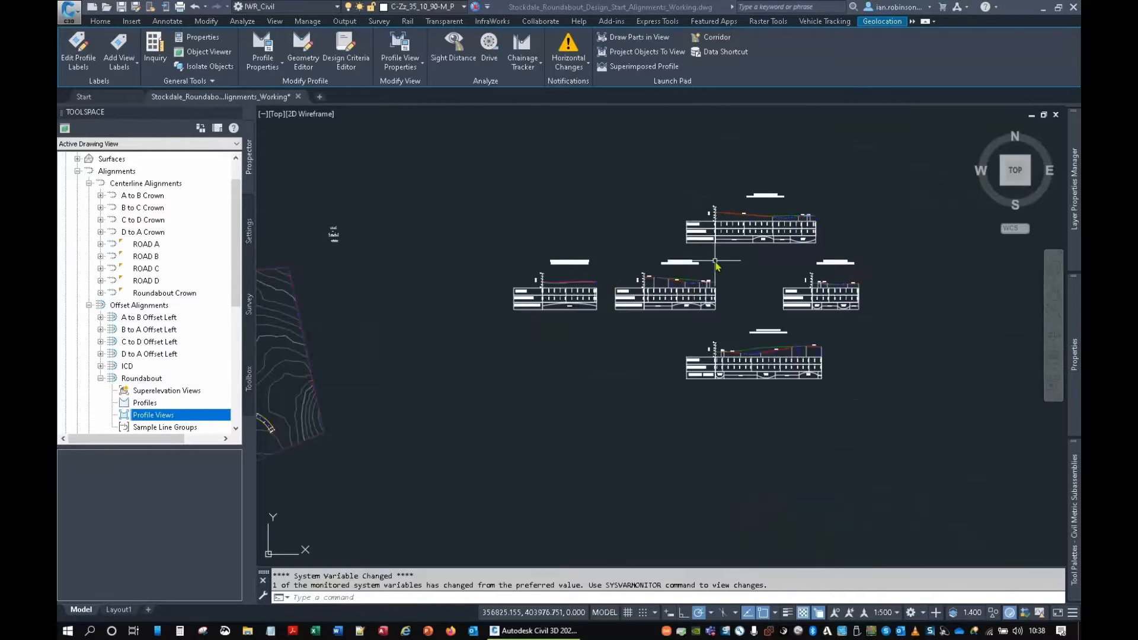
Examine in plan how the A to B Offset Left alignment runs from ROAD A around the roundabout into ROAD B.
{"action": "scroll", "coordinate": [601, 288], "scroll_direction": "up", "scroll_amount": 8}
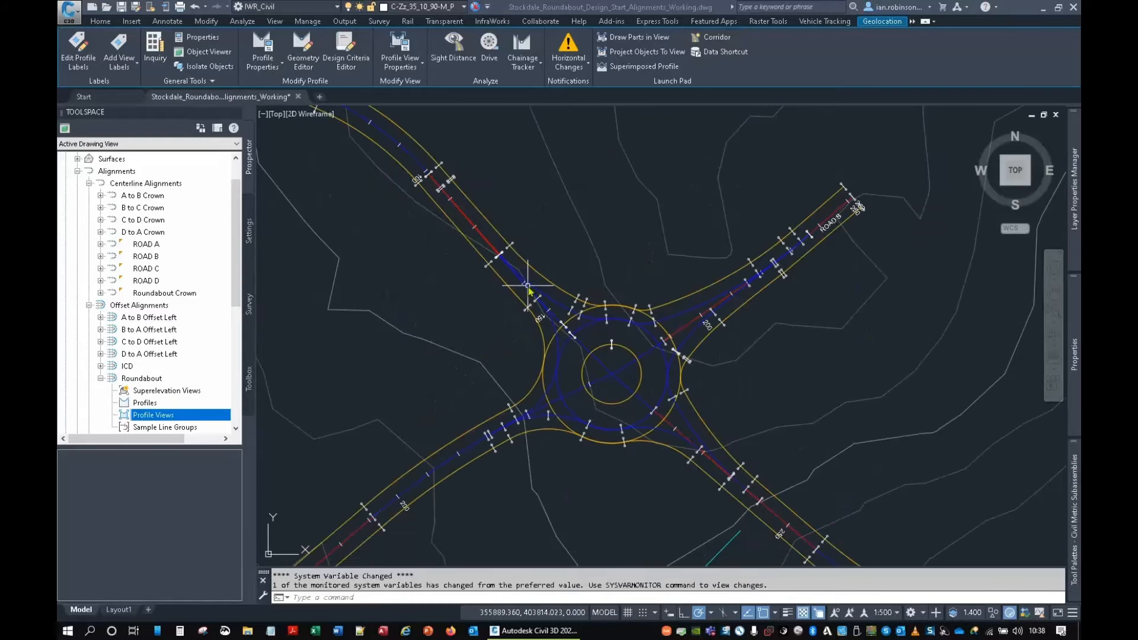
{"action": "scroll", "coordinate": [603, 312], "scroll_direction": "up", "scroll_amount": 2}
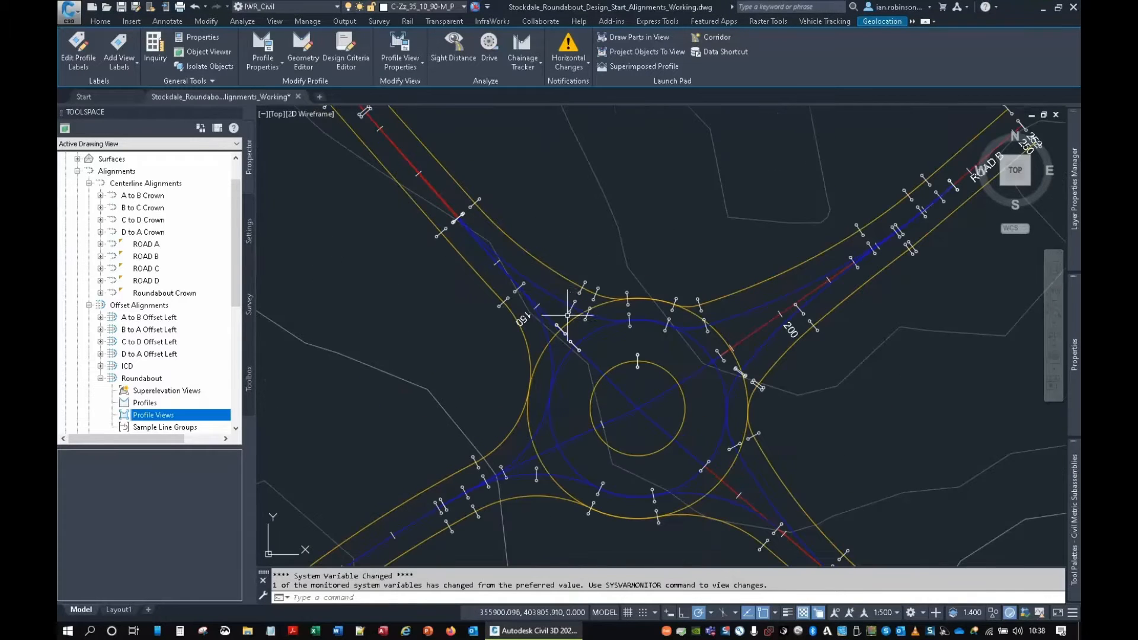
{"action": "left_click", "coordinate": [545, 290]}
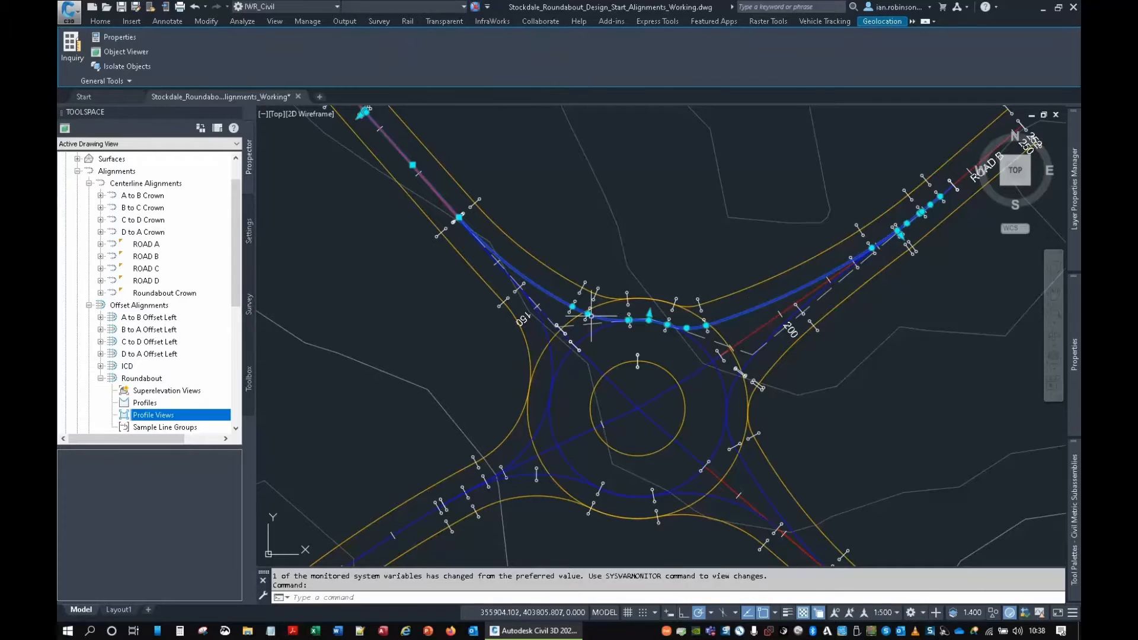
{"action": "middle_click_drag", "start_coordinate": [541, 323], "coordinate": [652, 390]}
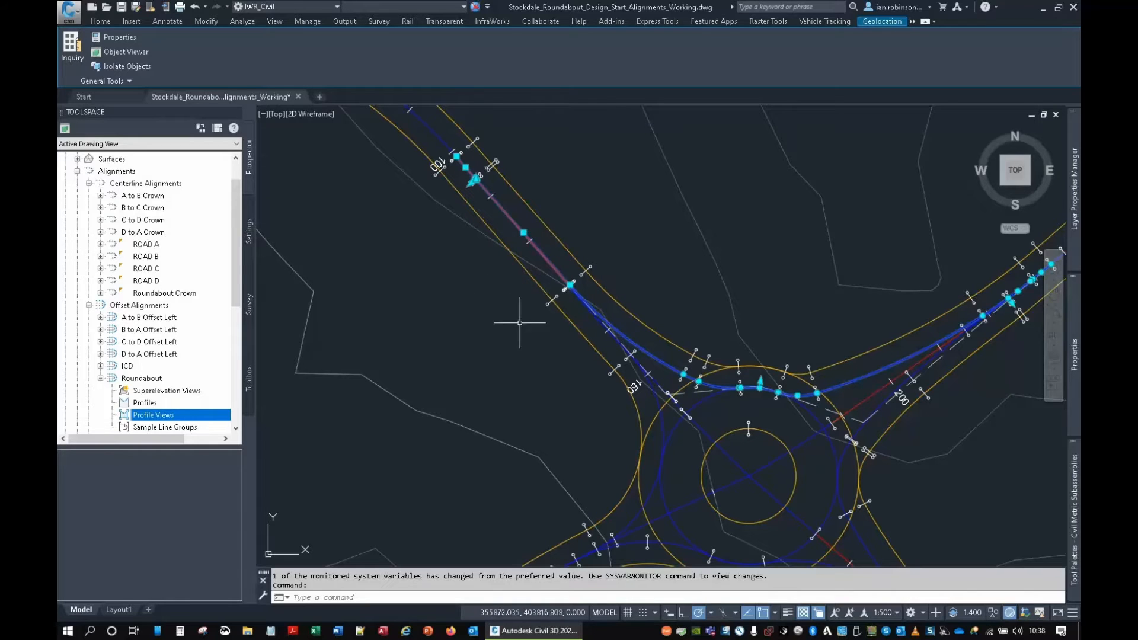
{"action": "middle_click_drag", "start_coordinate": [777, 303], "coordinate": [489, 300]}
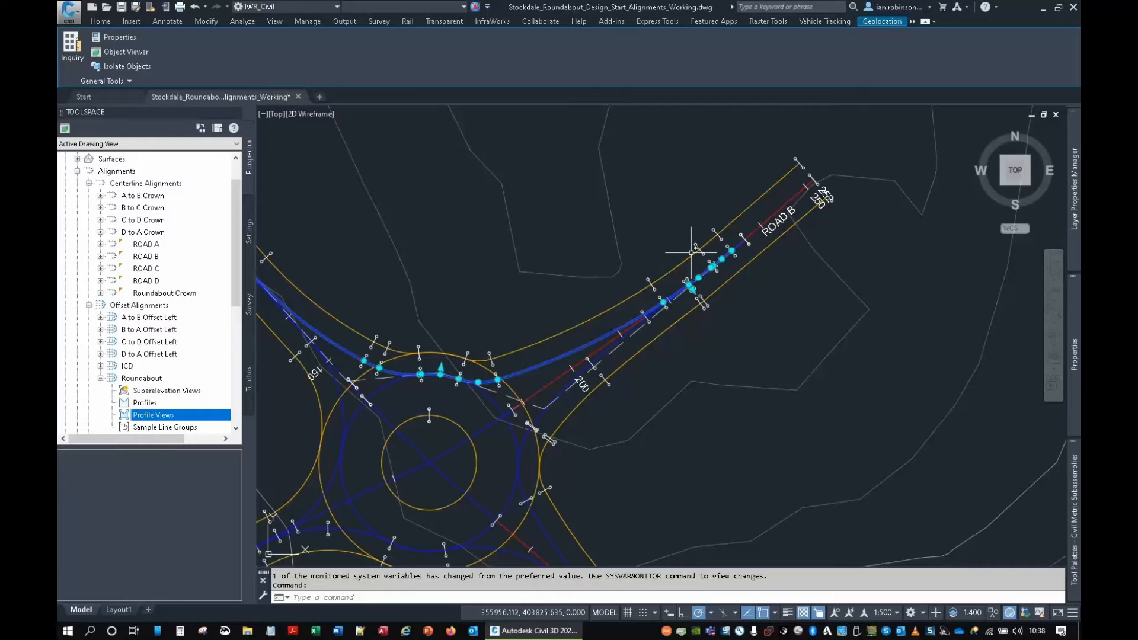
{"action": "mouse_move", "coordinate": [691, 253]}
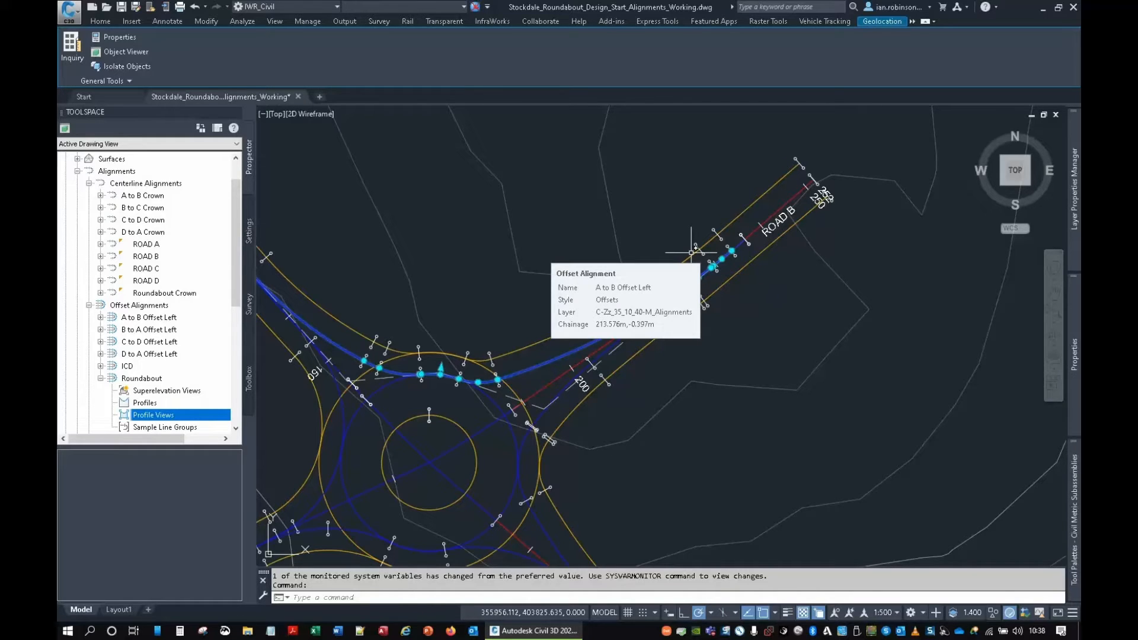
{"action": "middle_click_drag", "start_coordinate": [584, 346], "coordinate": [701, 285]}
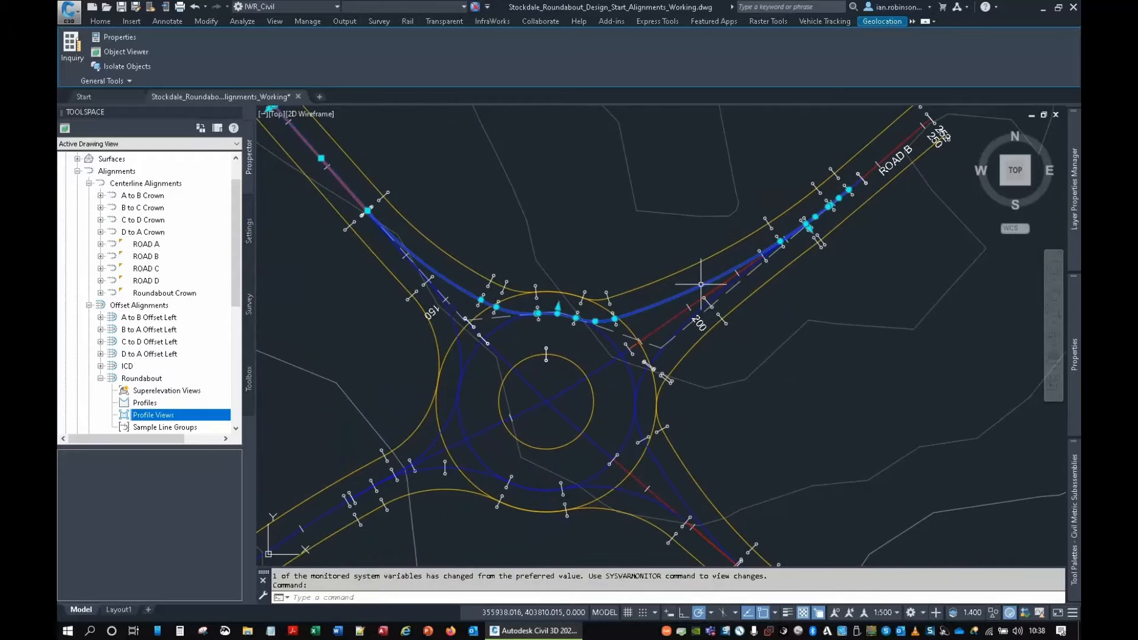
{"action": "key", "text": "ctrl"}
{"action": "key", "text": "ctrl"}
{"action": "key", "text": "ctrl"}
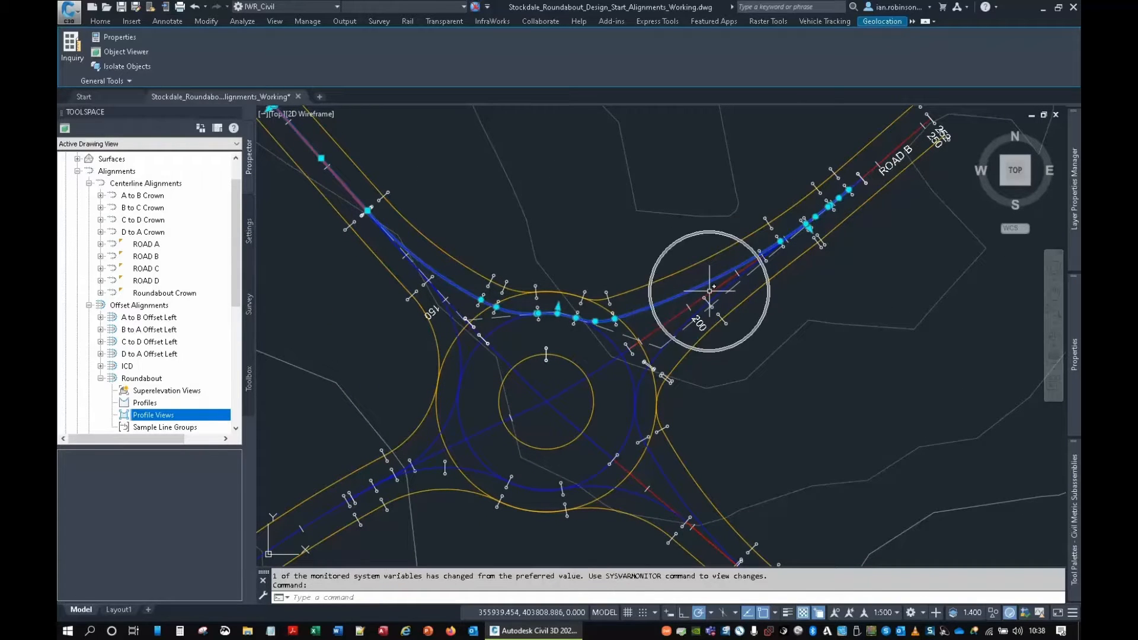
{"action": "key", "text": "ctrl"}
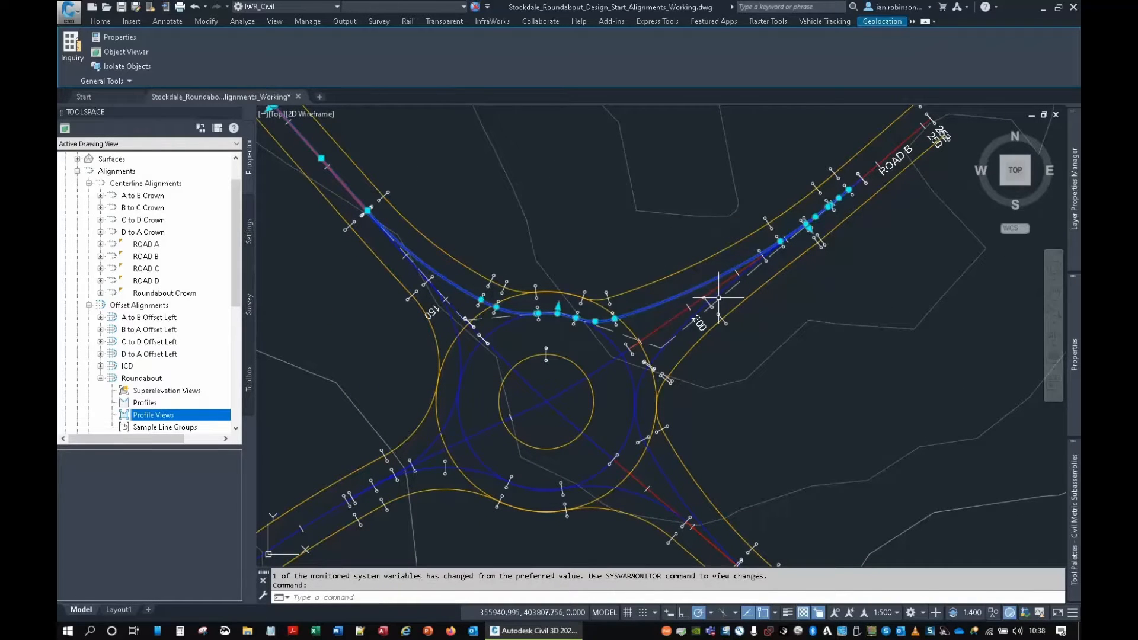
{"action": "key", "text": "ctrl"}
{"action": "key", "text": "ctrl"}
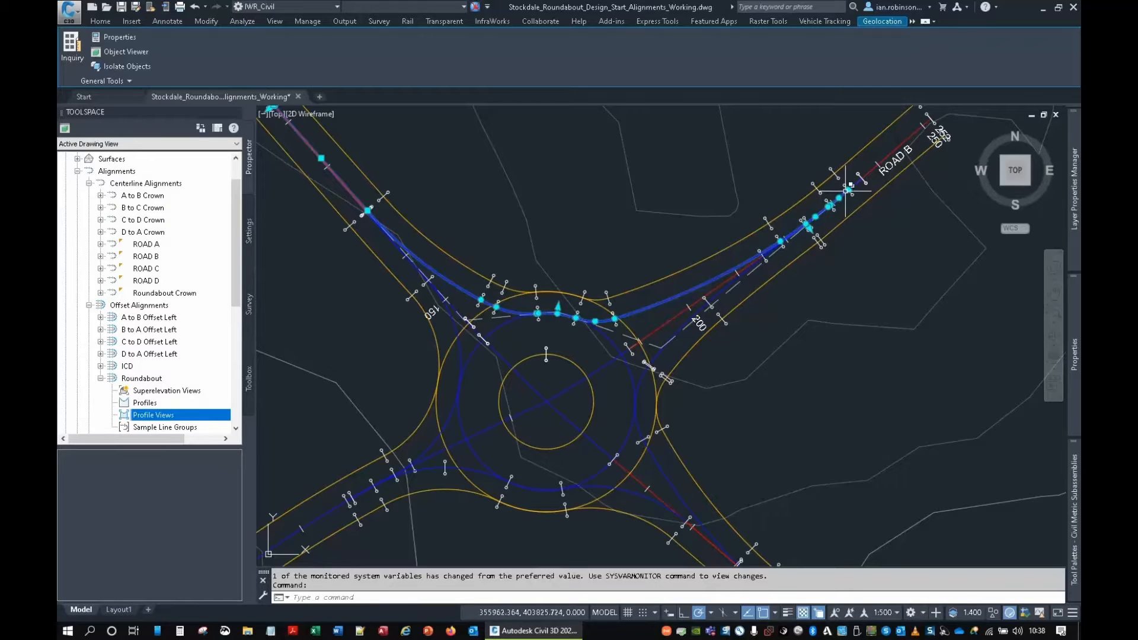
{"action": "mouse_move", "coordinate": [846, 189]}
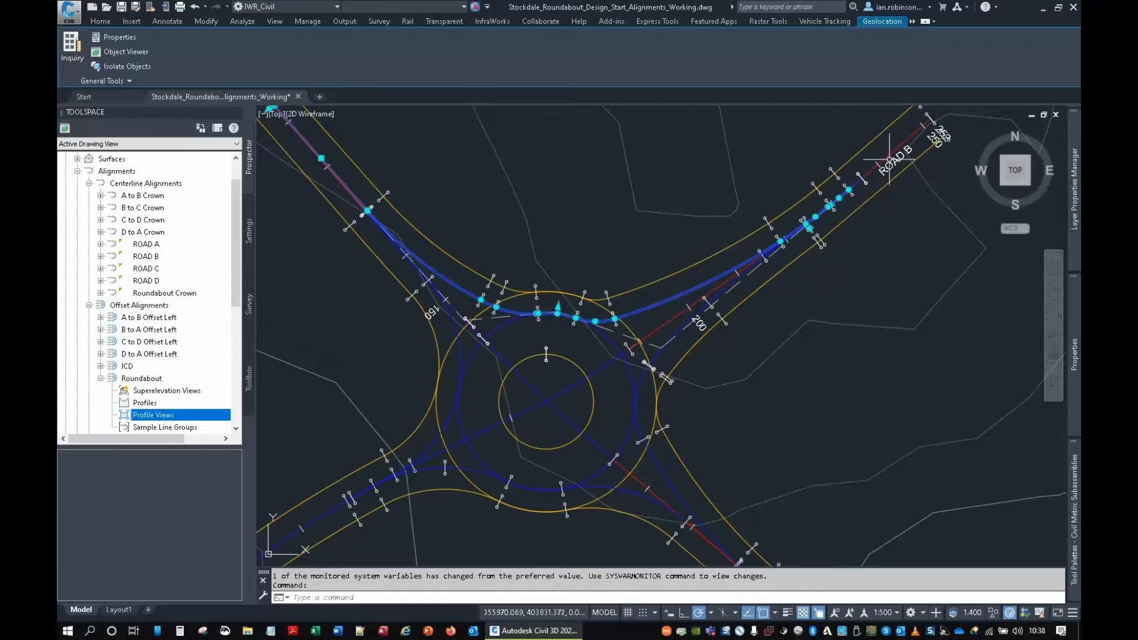
{"action": "middle_click_drag", "start_coordinate": [548, 211], "coordinate": [700, 307]}
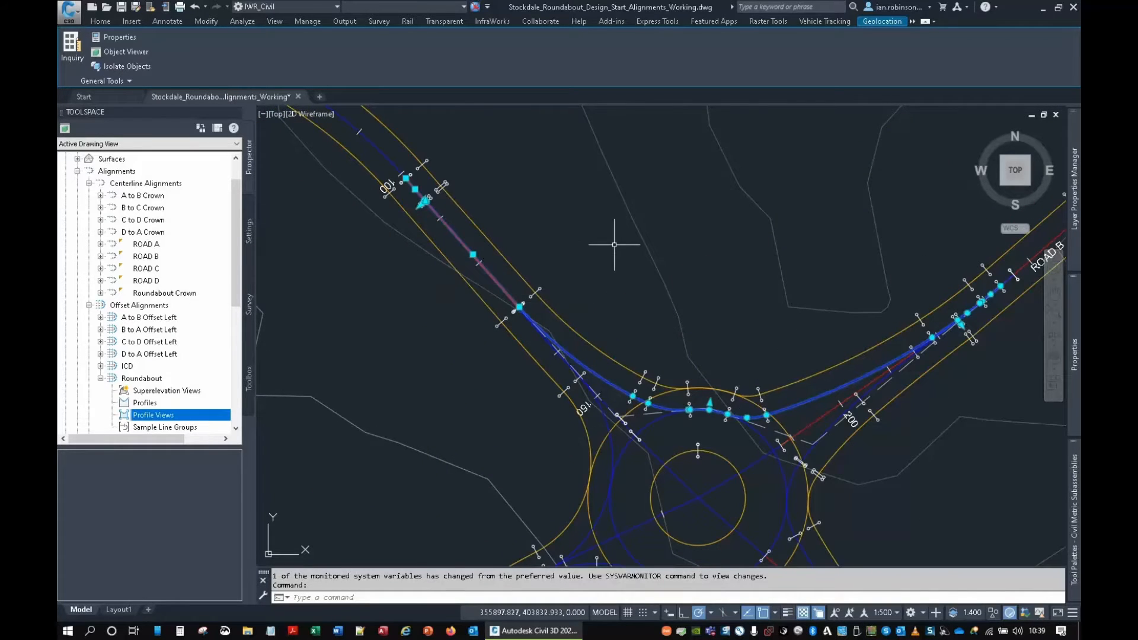
{"action": "middle_click_drag", "start_coordinate": [610, 247], "coordinate": [602, 201]}
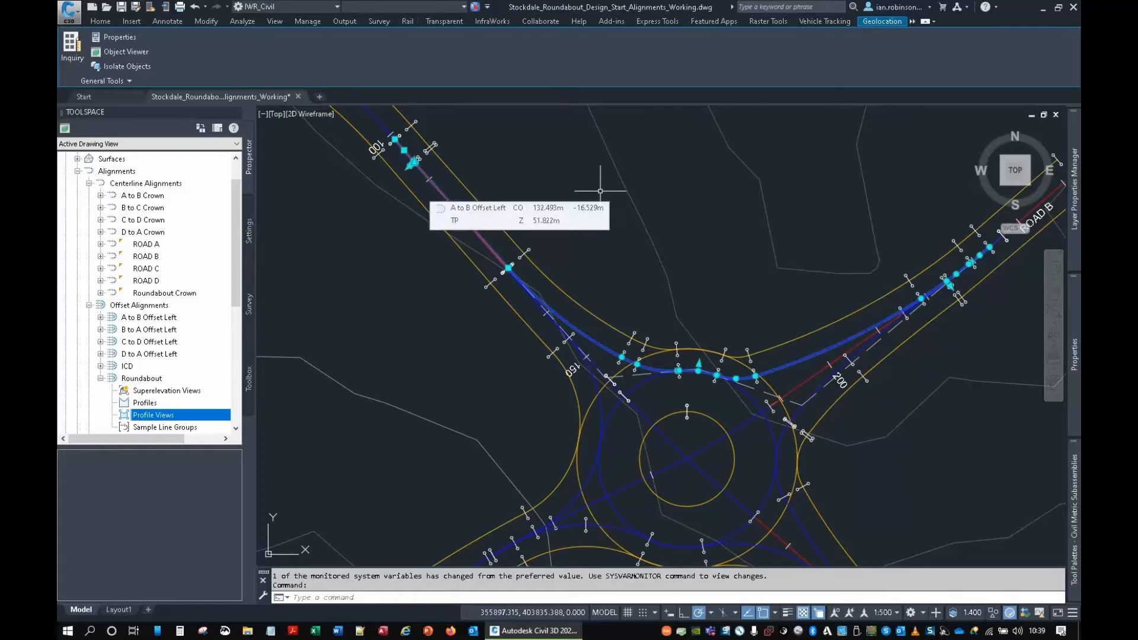
{"action": "key", "text": "Escape"}
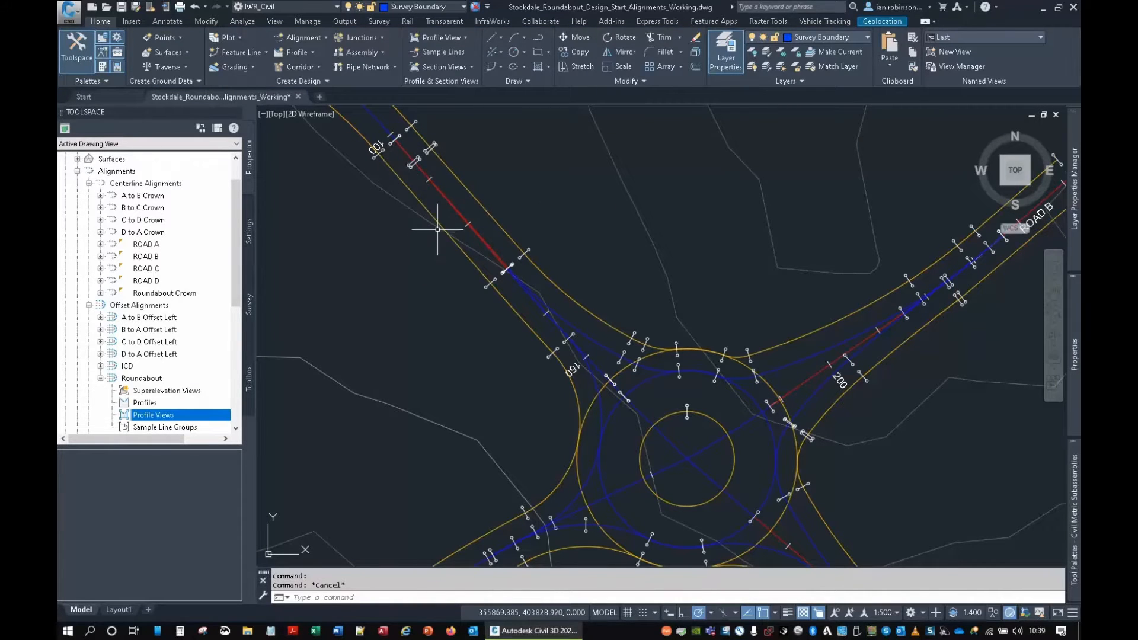
Create a corridor named TEMP ROAD A from alignment ROAD A, profile _VP1 - ROAD A and assembly TEMP LEVELS, with baseline and region parameters enabled.
{"action": "middle_click_drag", "start_coordinate": [438, 229], "coordinate": [483, 297]}
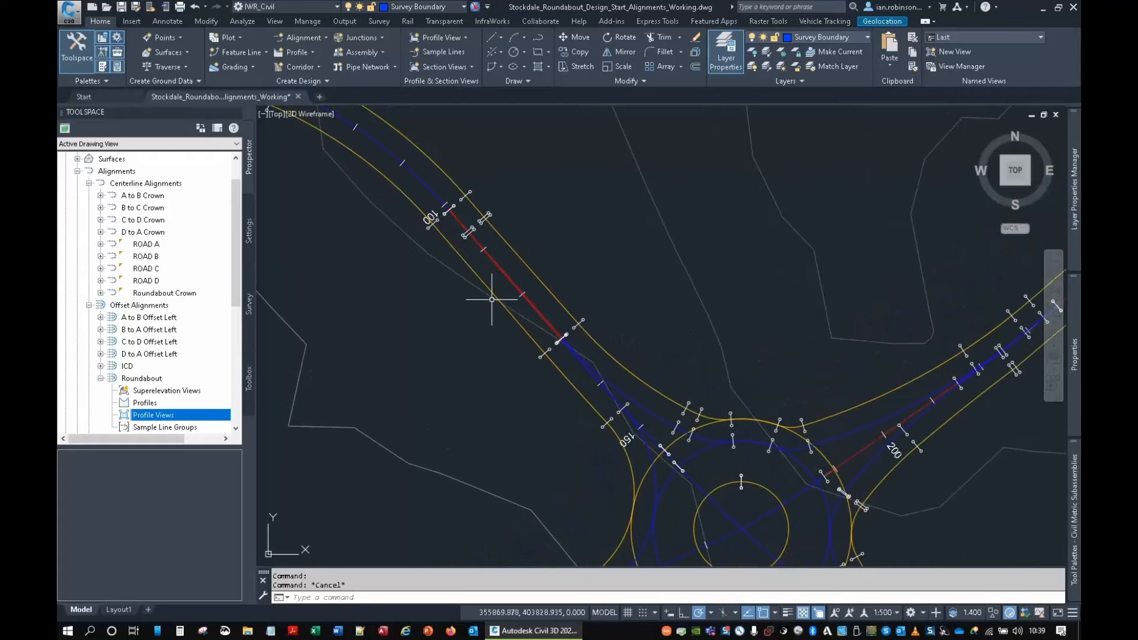
{"action": "left_click", "coordinate": [318, 66]}
{"action": "left_click", "coordinate": [283, 88]}
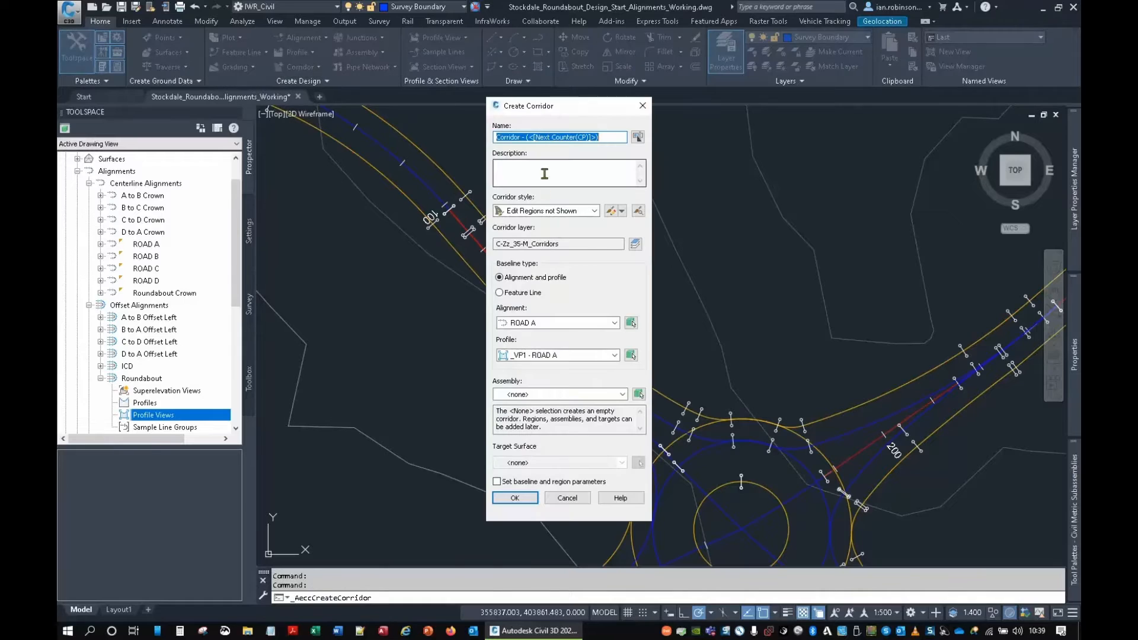
{"action": "type", "text": "Te"}
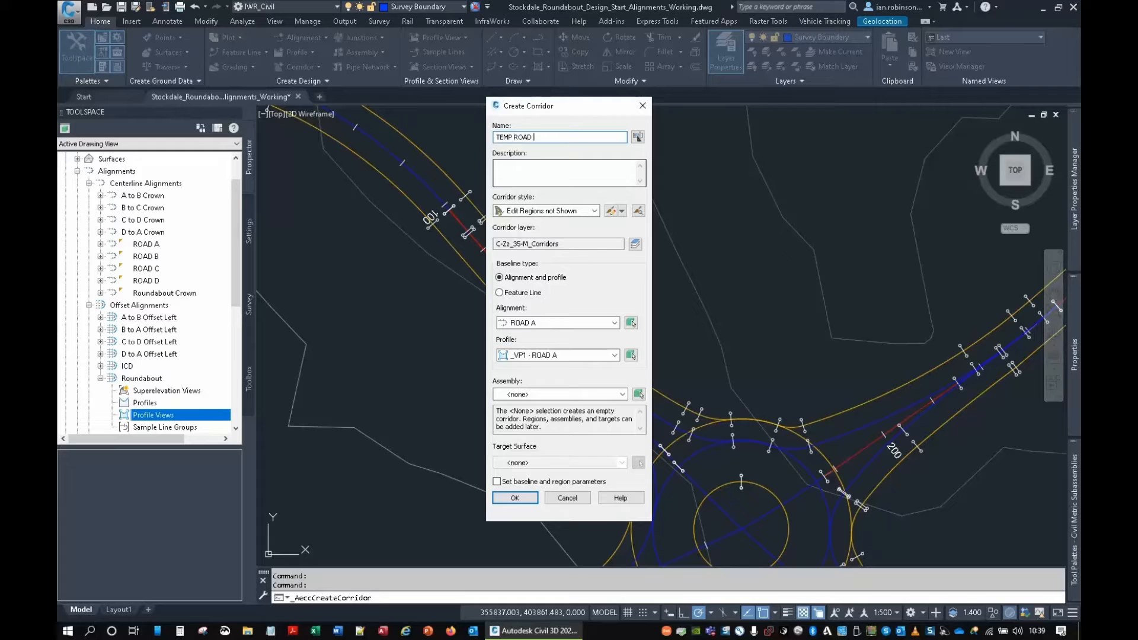
{"action": "left_click", "coordinate": [563, 323]}
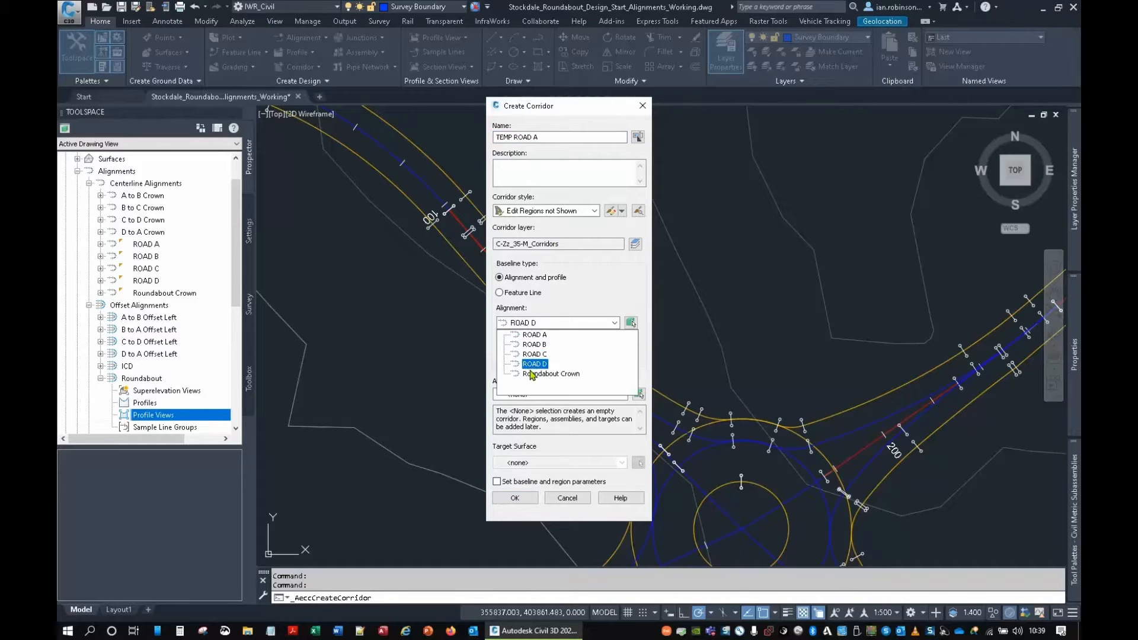
{"action": "left_click", "coordinate": [536, 334]}
{"action": "left_click", "coordinate": [540, 354]}
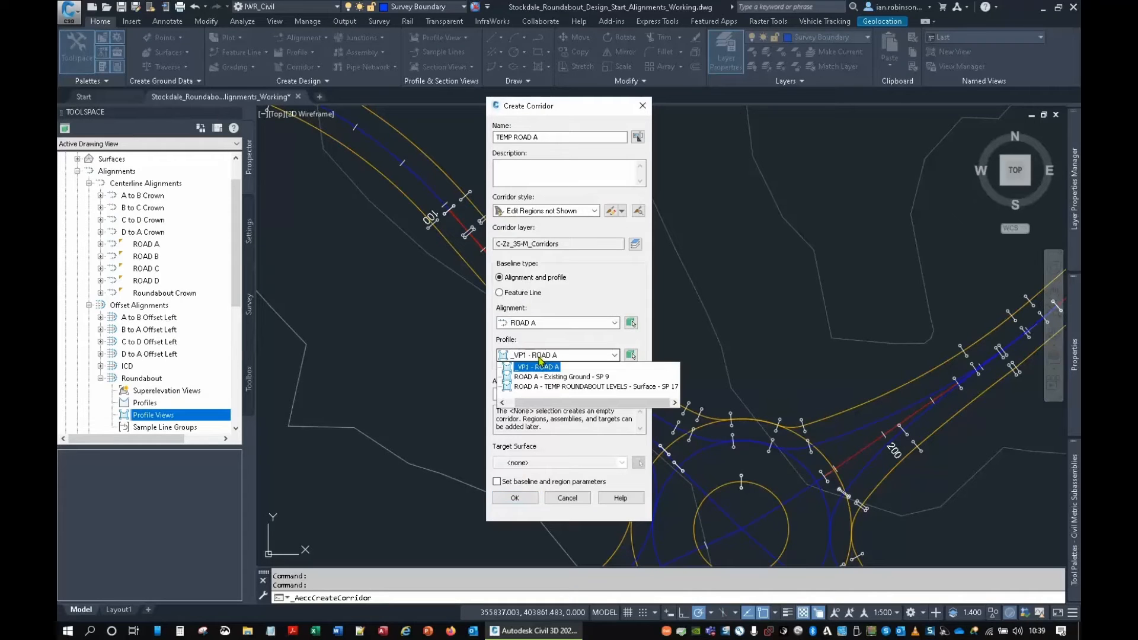
{"action": "left_click", "coordinate": [538, 362]}
{"action": "left_click", "coordinate": [561, 394]}
{"action": "left_click", "coordinate": [539, 437]}
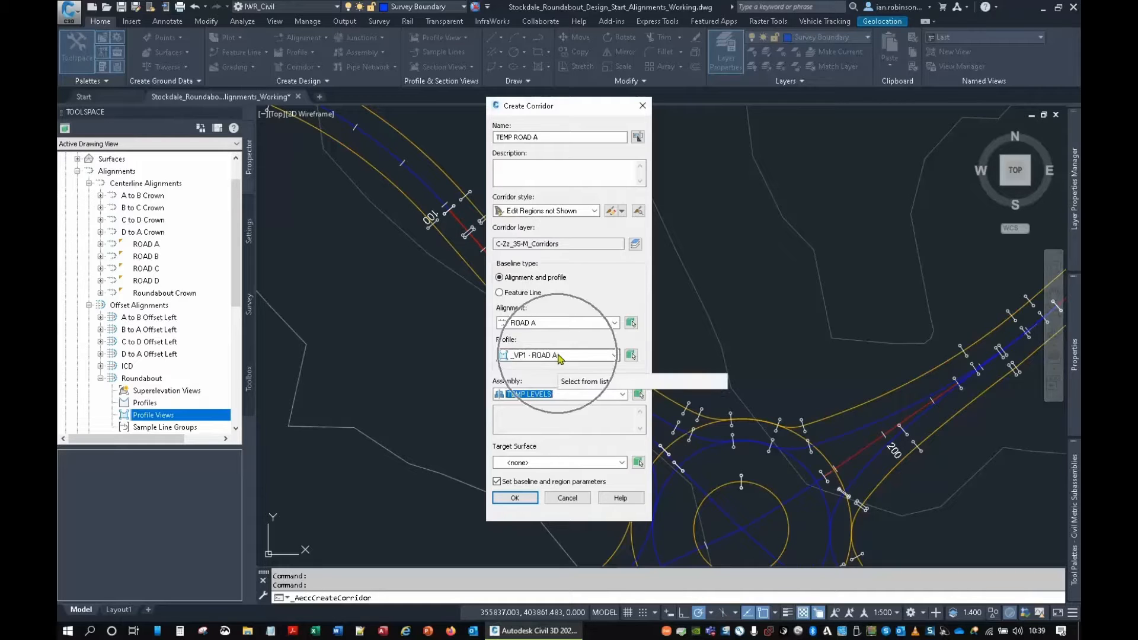
{"action": "left_click", "coordinate": [515, 499]}
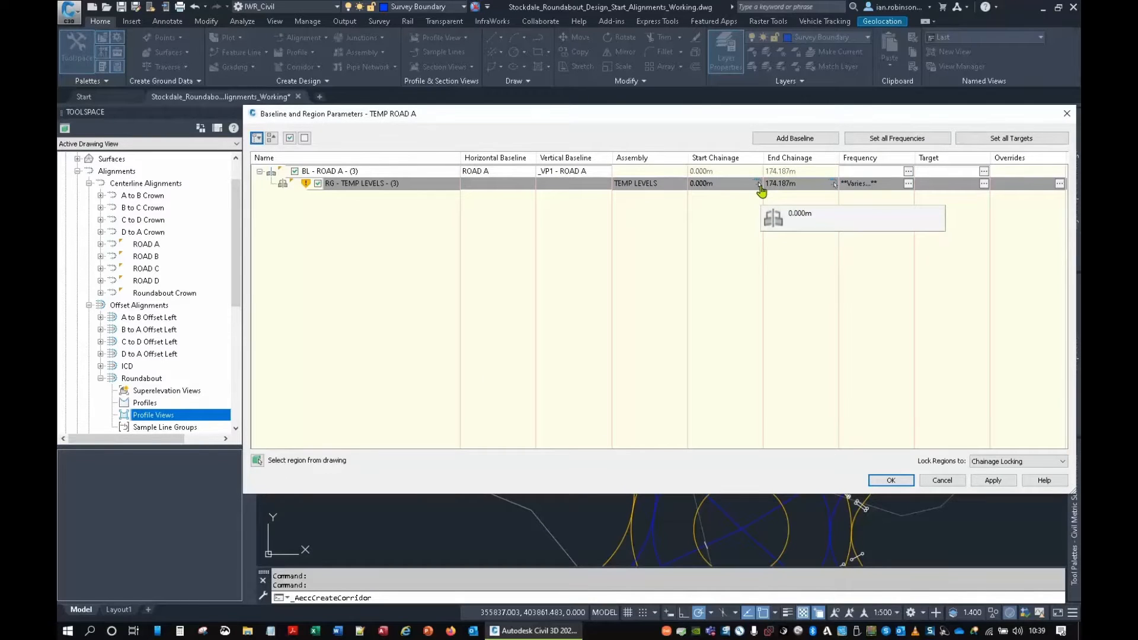
Pick the TEMP LEVELS region's start chainage at 133.182 m on ROAD A, just before the roundabout approach.
{"action": "left_click", "coordinate": [759, 186]}
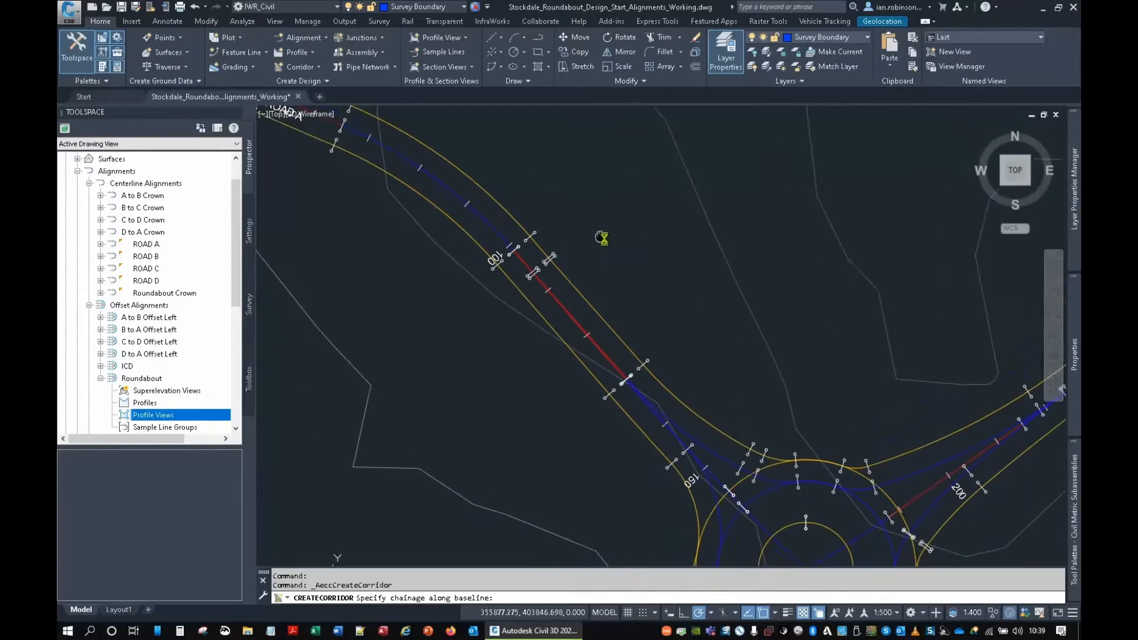
{"action": "middle_click_drag", "start_coordinate": [601, 239], "coordinate": [691, 299]}
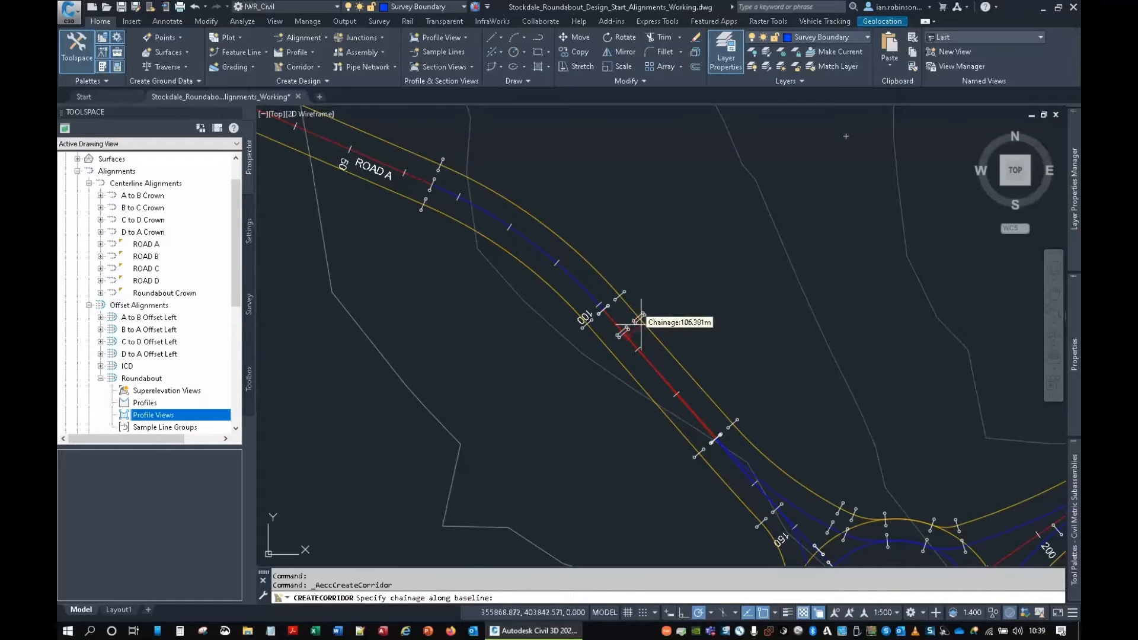
{"action": "scroll", "coordinate": [632, 326], "scroll_direction": "up", "scroll_amount": 3}
{"action": "scroll", "coordinate": [616, 403], "scroll_direction": "up", "scroll_amount": 4}
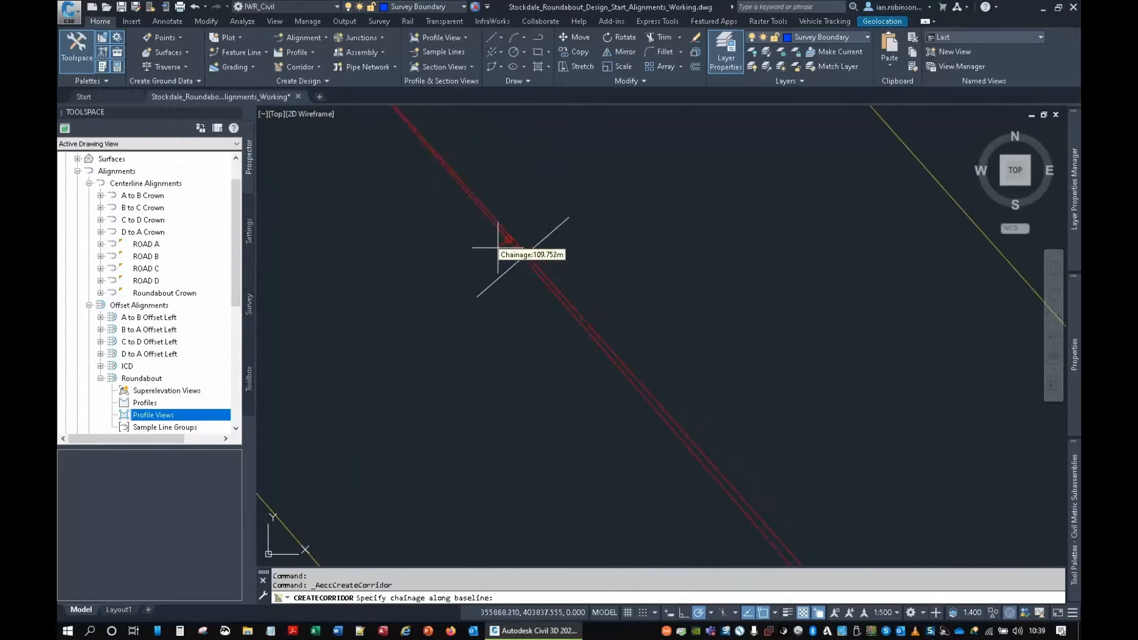
{"action": "scroll", "coordinate": [516, 255], "scroll_direction": "down", "scroll_amount": 4}
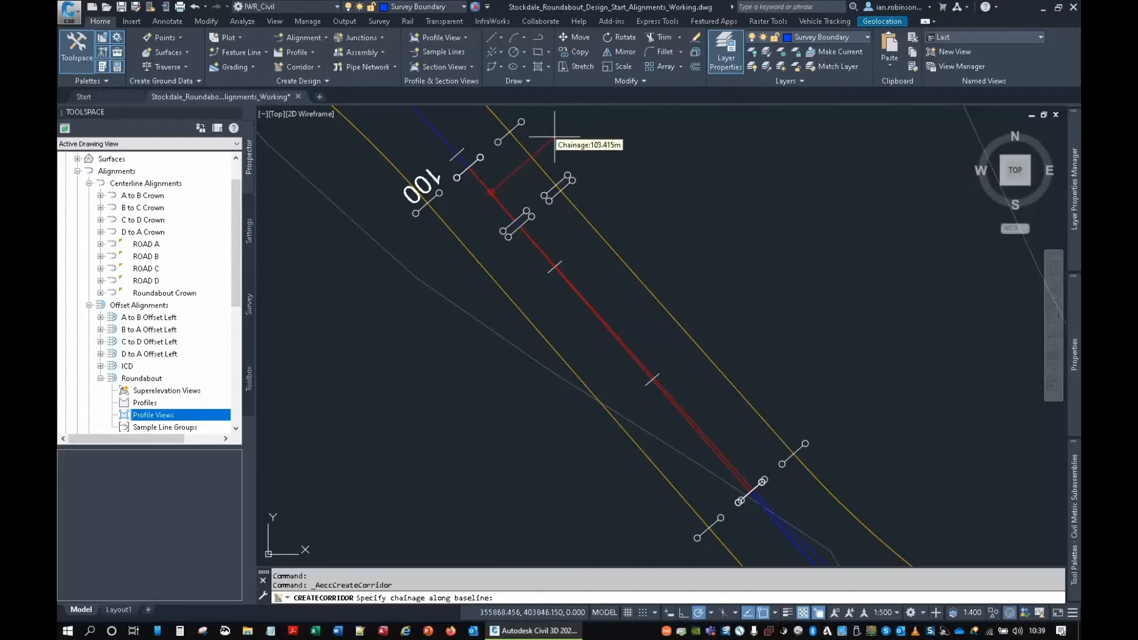
{"action": "middle_click_drag", "start_coordinate": [555, 137], "coordinate": [610, 191]}
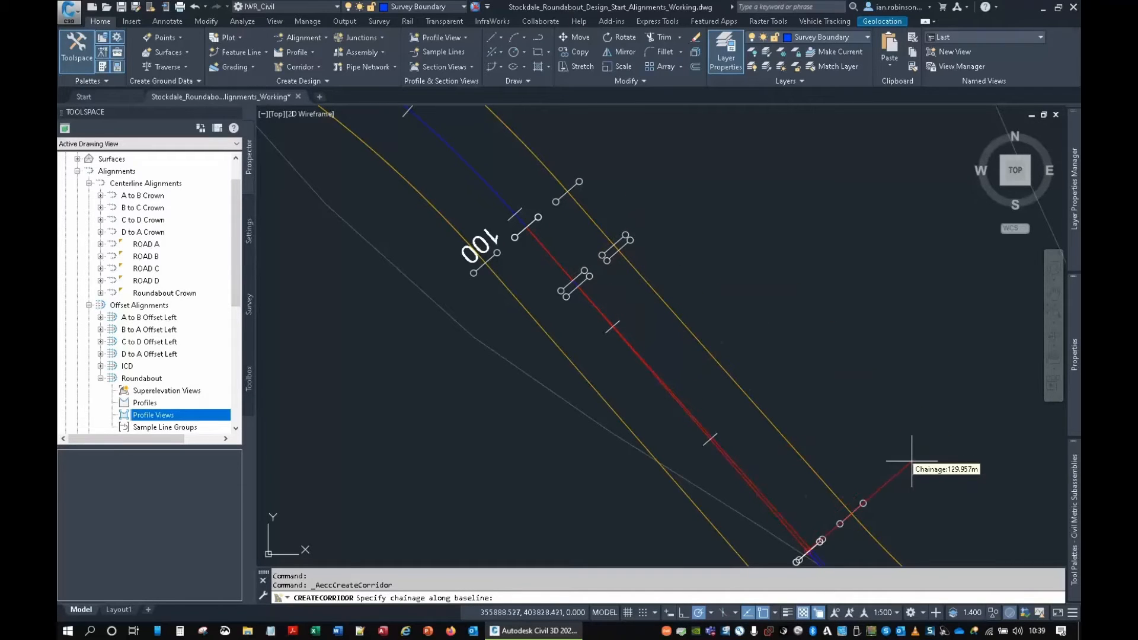
{"action": "middle_click_drag", "start_coordinate": [905, 460], "coordinate": [710, 207]}
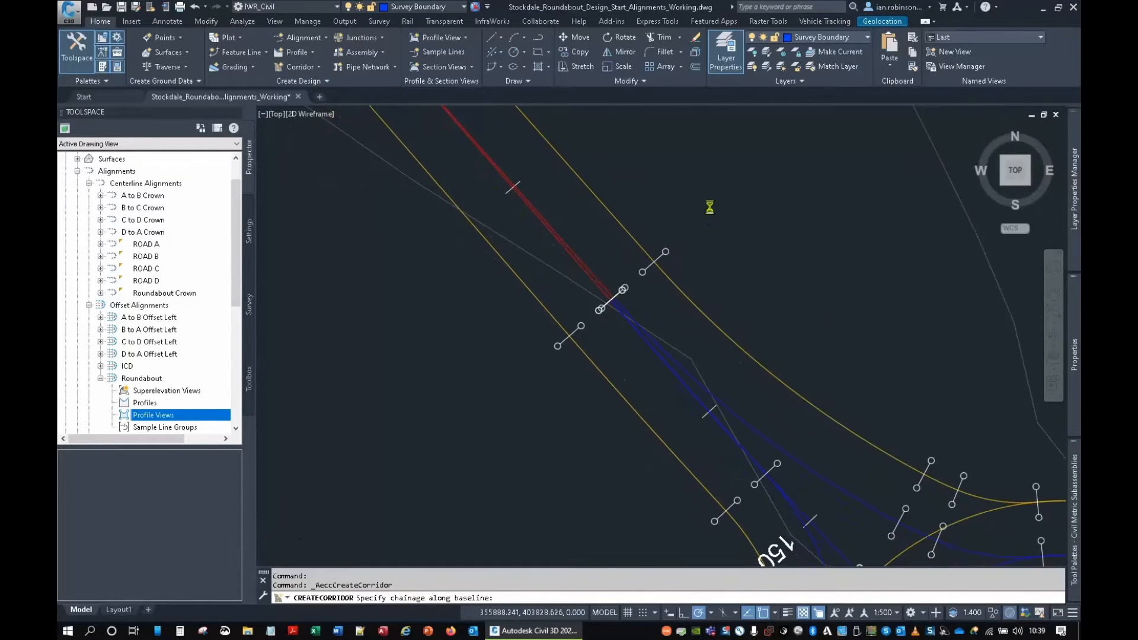
{"action": "left_click", "coordinate": [735, 256]}
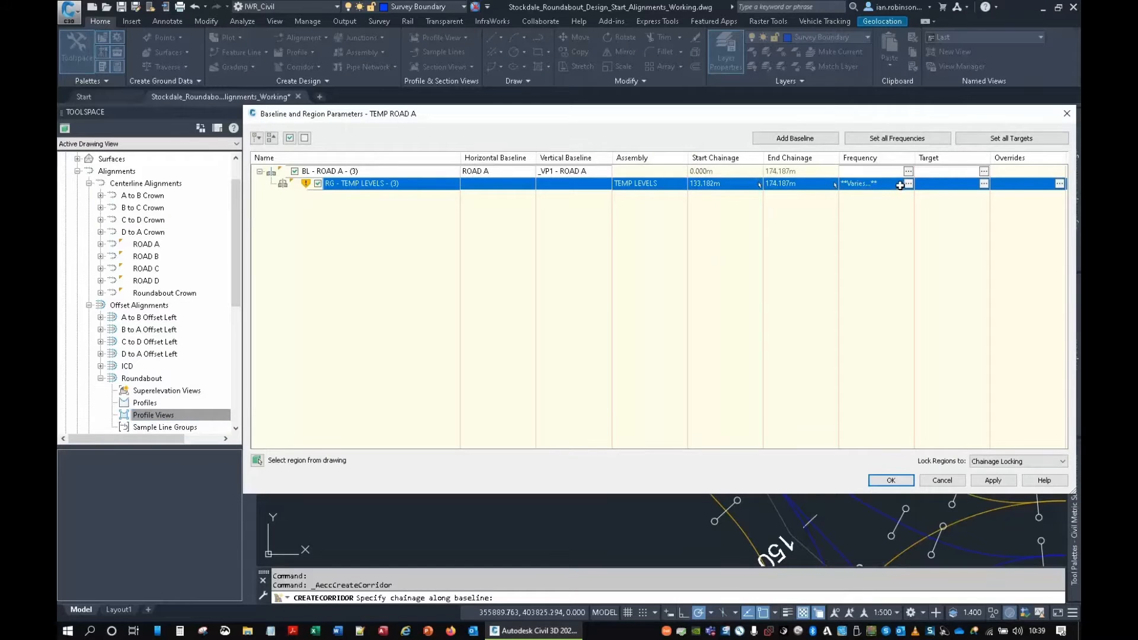
Set the region's assembly frequency to 1 m along straights and a 1 m curve increment.
{"action": "left_click", "coordinate": [908, 183]}
{"action": "left_click", "coordinate": [608, 192]}
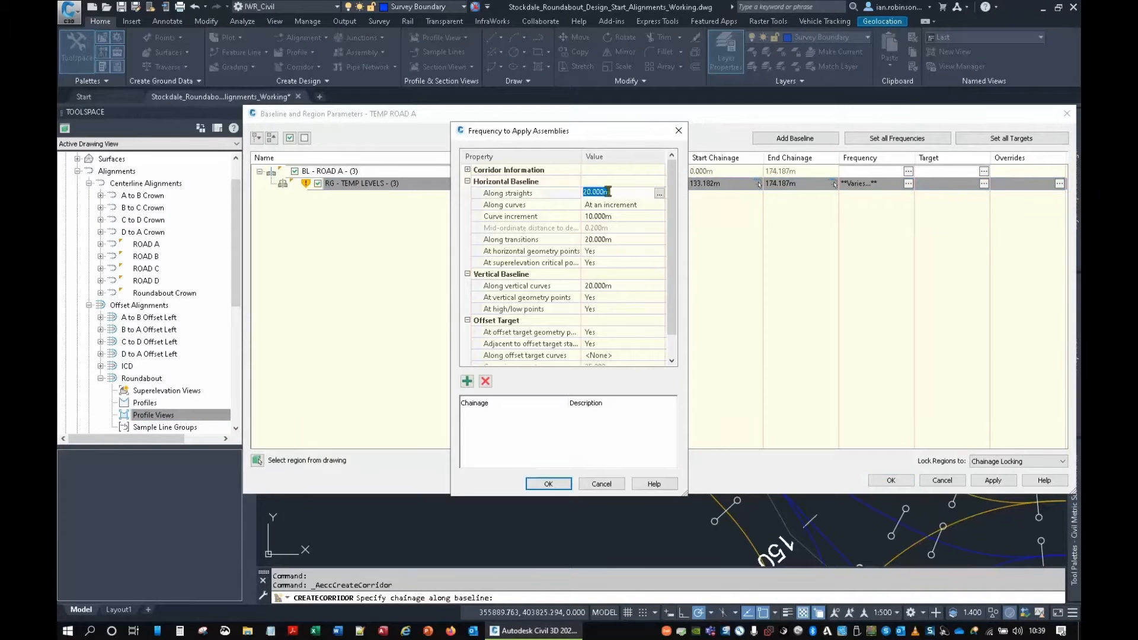
{"action": "type", "text": "1"}
{"action": "left_click", "coordinate": [612, 216]}
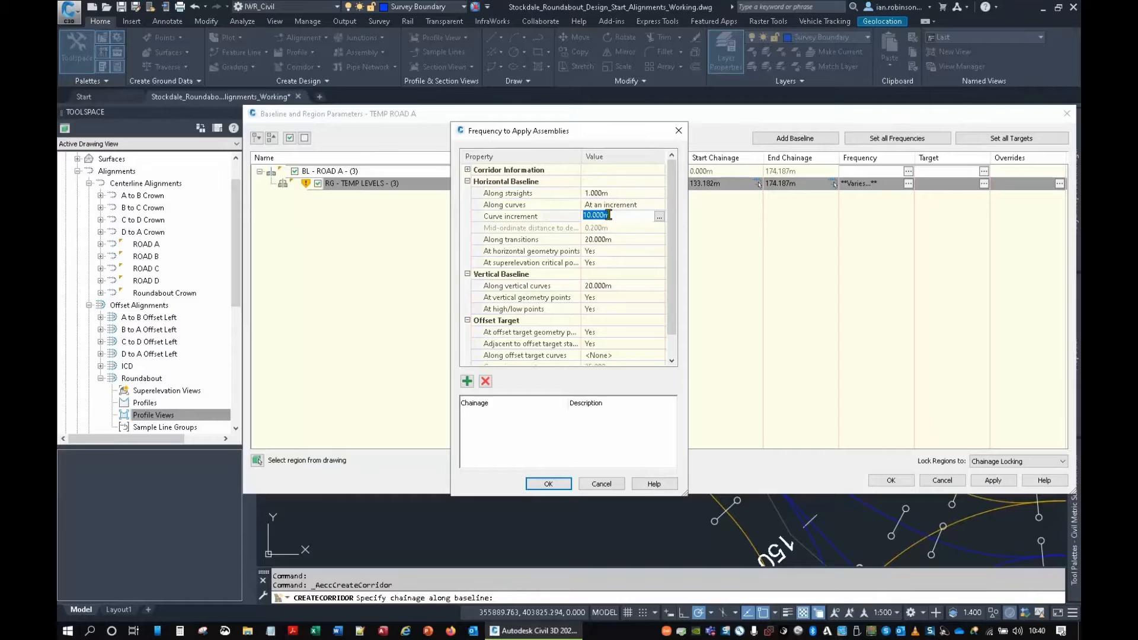
{"action": "type", "text": "1"}
{"action": "left_click", "coordinate": [548, 484]}
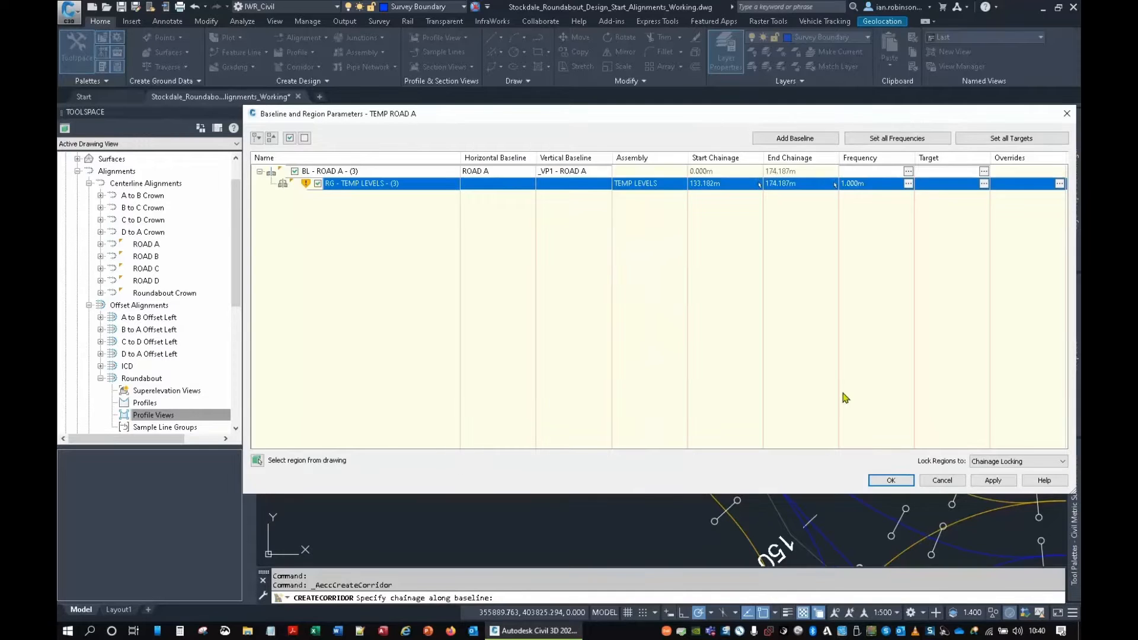
Accept the baseline and region parameters and build the TEMP ROAD A corridor.
{"action": "left_click", "coordinate": [891, 480]}
{"action": "left_click", "coordinate": [598, 291]}
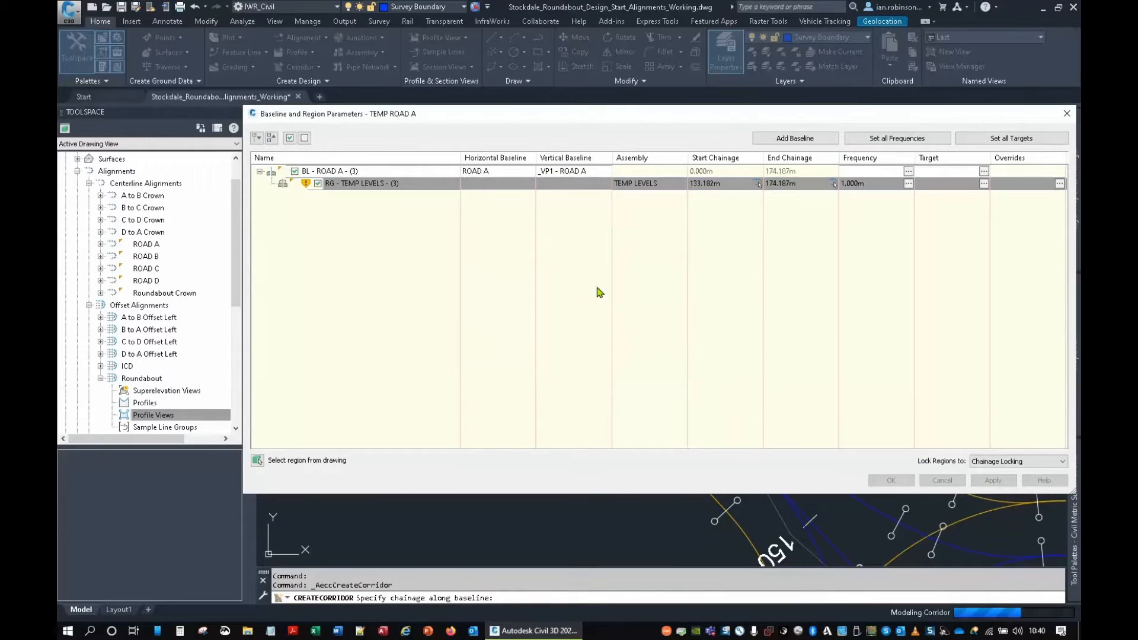
{"action": "mouse_move", "coordinate": [730, 355]}
{"action": "middle_mouse_down"}
{"action": "mouse_move", "coordinate": [649, 189]}
{"action": "mouse_move", "coordinate": [620, 166]}
{"action": "middle_mouse_up"}
Change the TEMP ROAD A corridor's code set style to Plan View (with Links shown).
{"action": "left_click", "coordinate": [703, 236]}
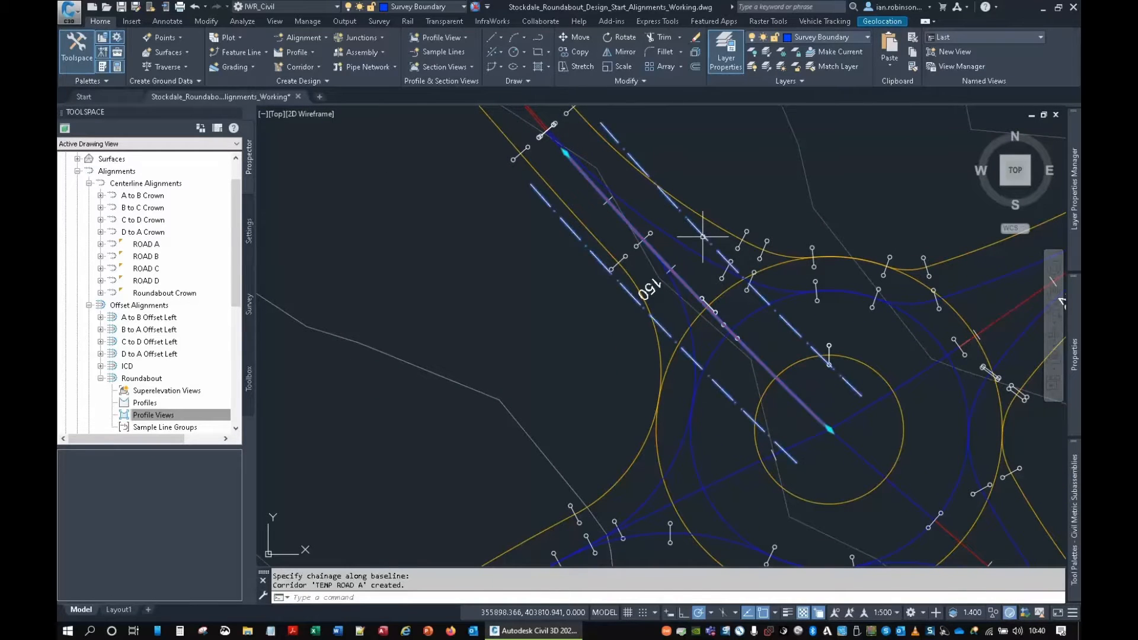
{"action": "mouse_move", "coordinate": [1076, 355]}
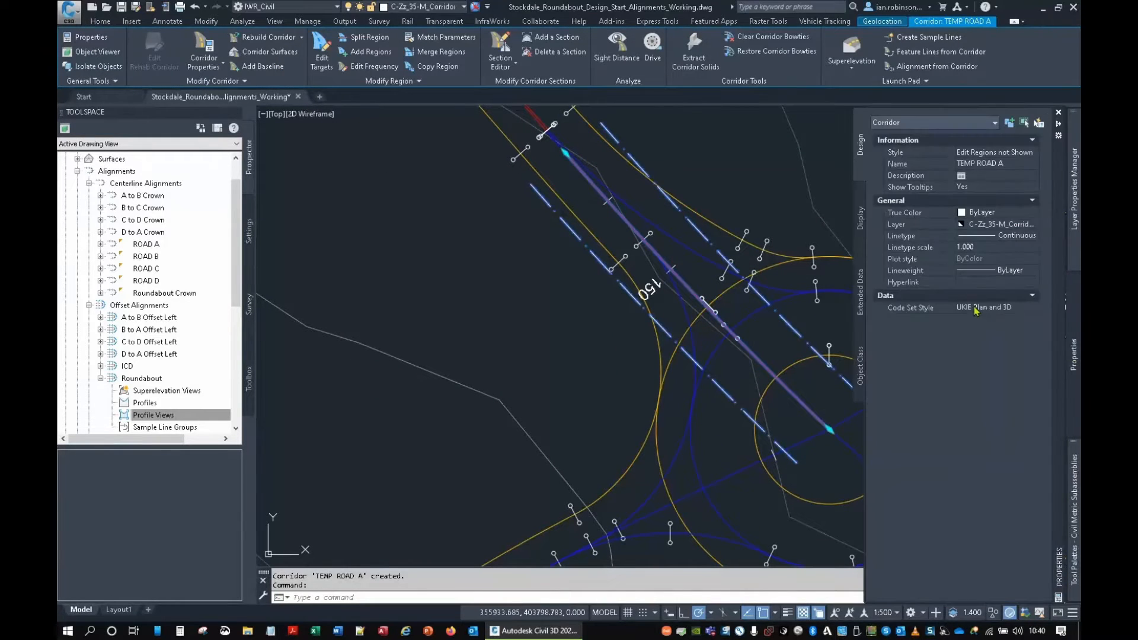
{"action": "left_click", "coordinate": [976, 307]}
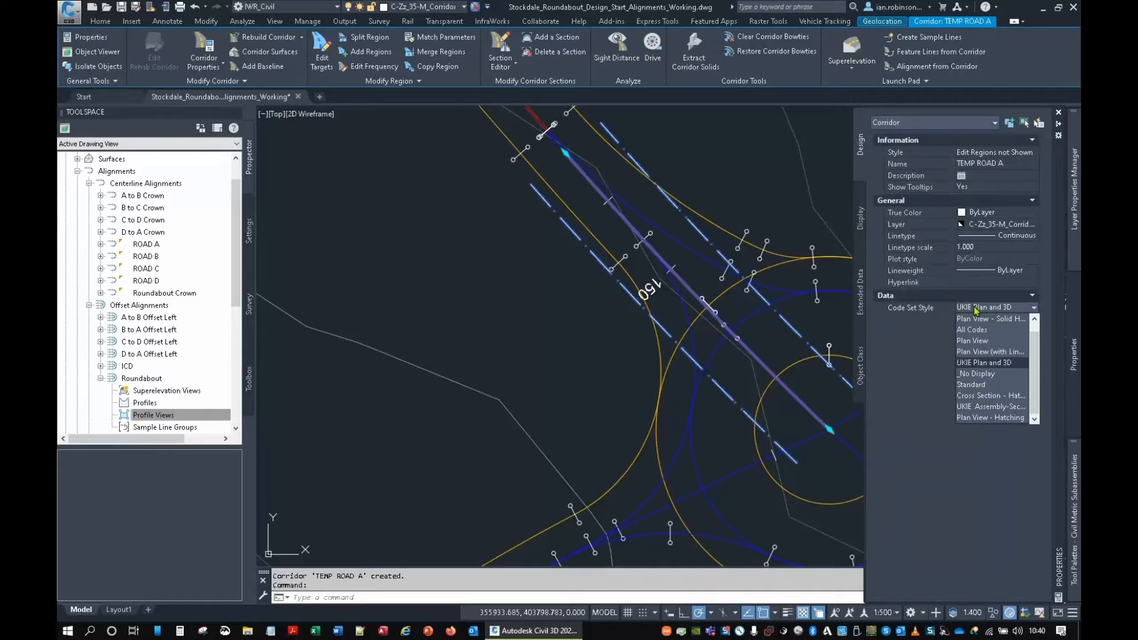
{"action": "left_click", "coordinate": [981, 352]}
{"action": "middle_click_drag", "start_coordinate": [634, 227], "coordinate": [687, 313]}
{"action": "key", "text": "Escape"}
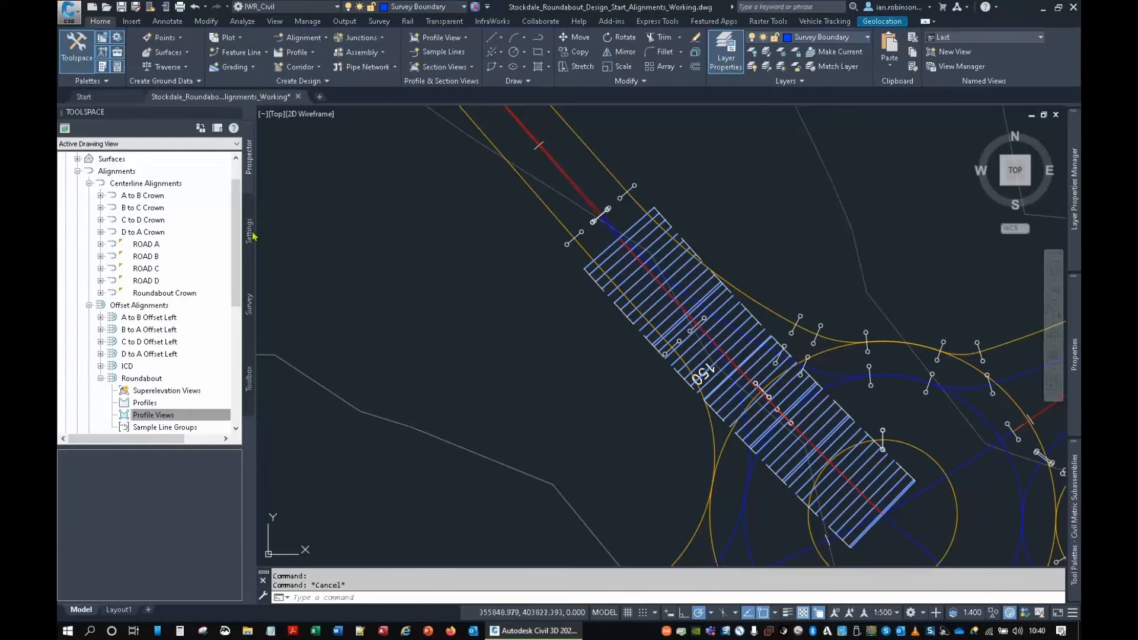
In the CreateCorridor command settings, set the default code set style to Plan View (with Links shown).
{"action": "left_click", "coordinate": [250, 233]}
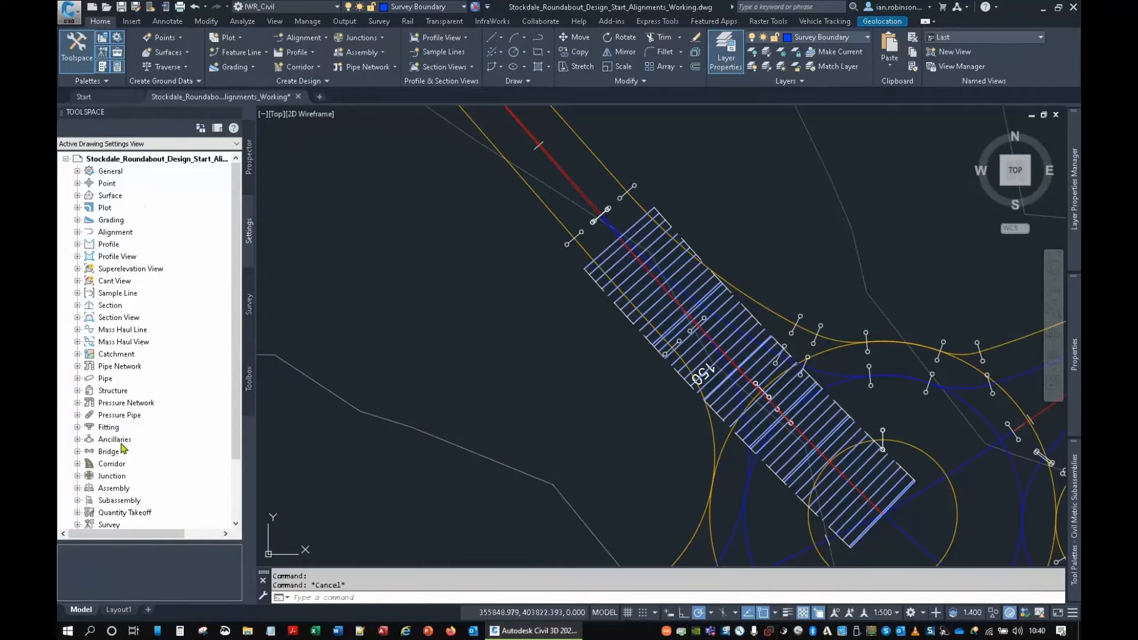
{"action": "left_click", "coordinate": [77, 464]}
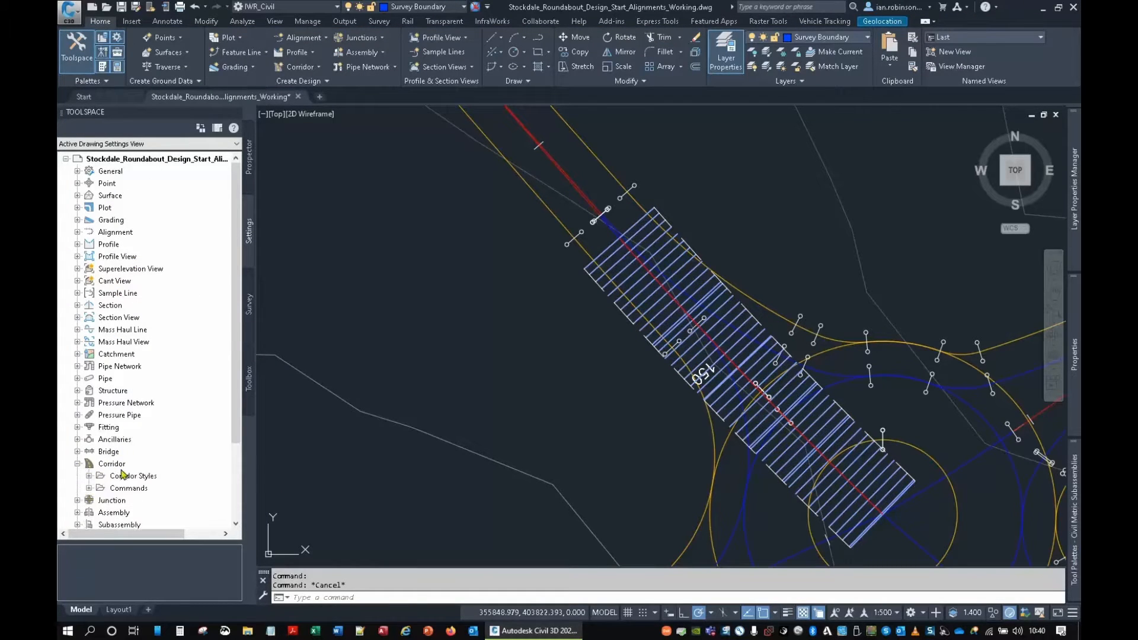
{"action": "left_click", "coordinate": [89, 488]}
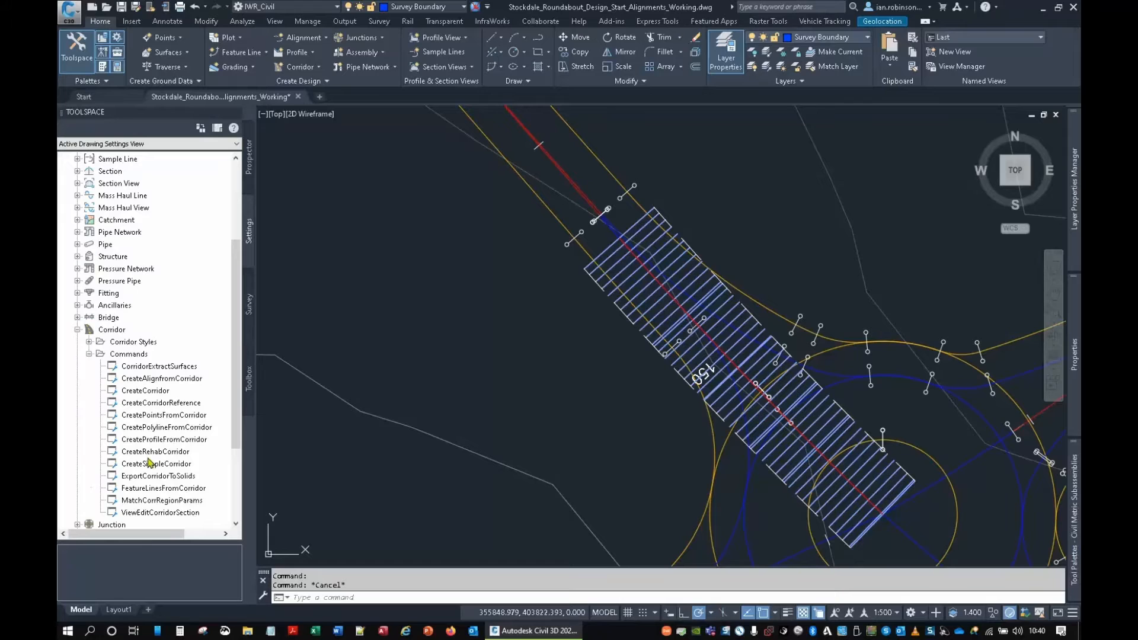
{"action": "right_click", "coordinate": [141, 396]}
{"action": "left_click", "coordinate": [172, 401]}
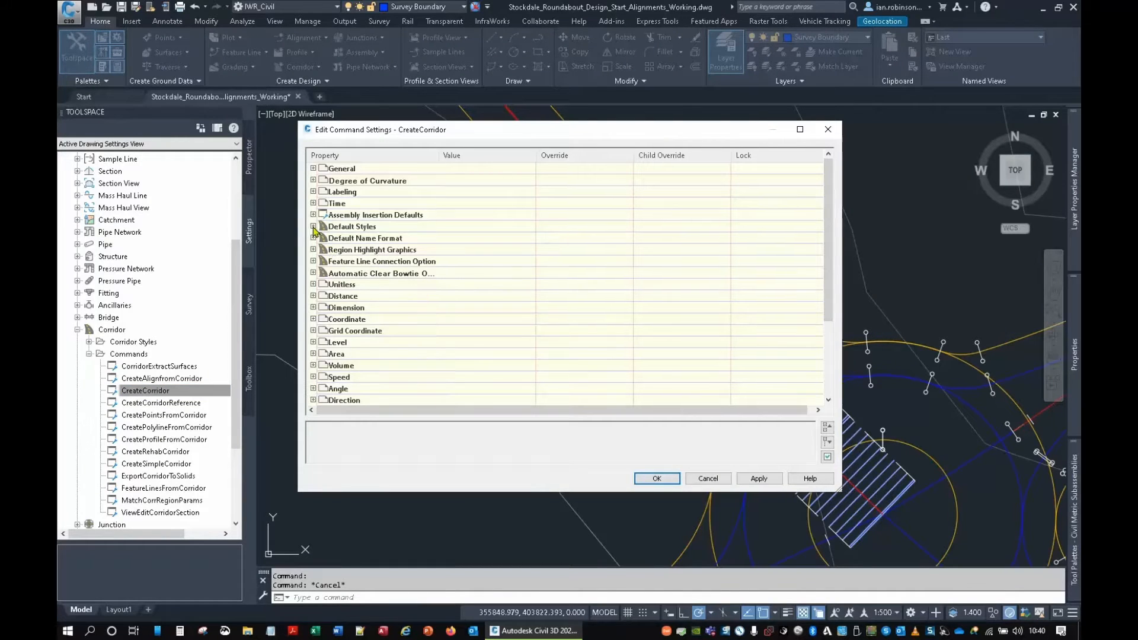
{"action": "left_click", "coordinate": [313, 227]}
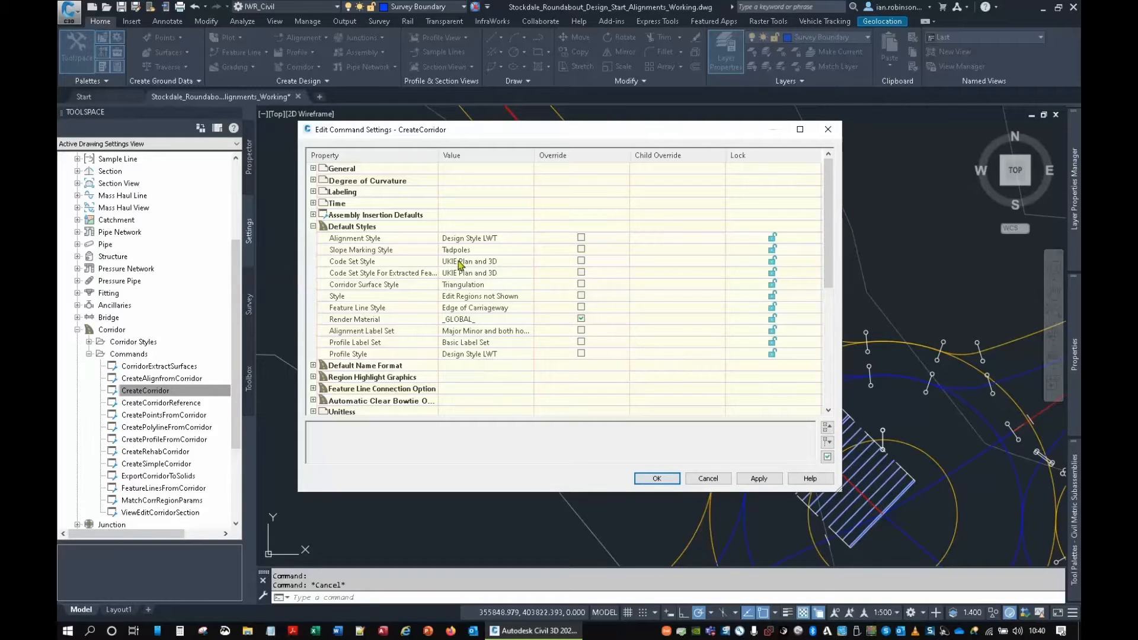
{"action": "left_click", "coordinate": [477, 263]}
{"action": "left_click", "coordinate": [528, 262]}
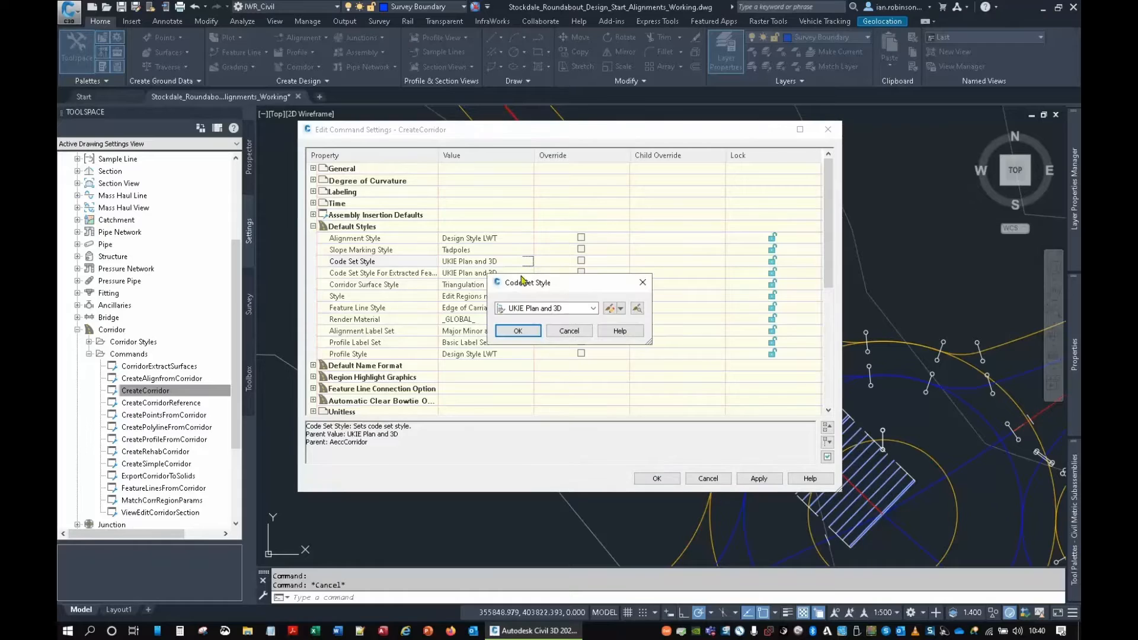
{"action": "left_click", "coordinate": [538, 309]}
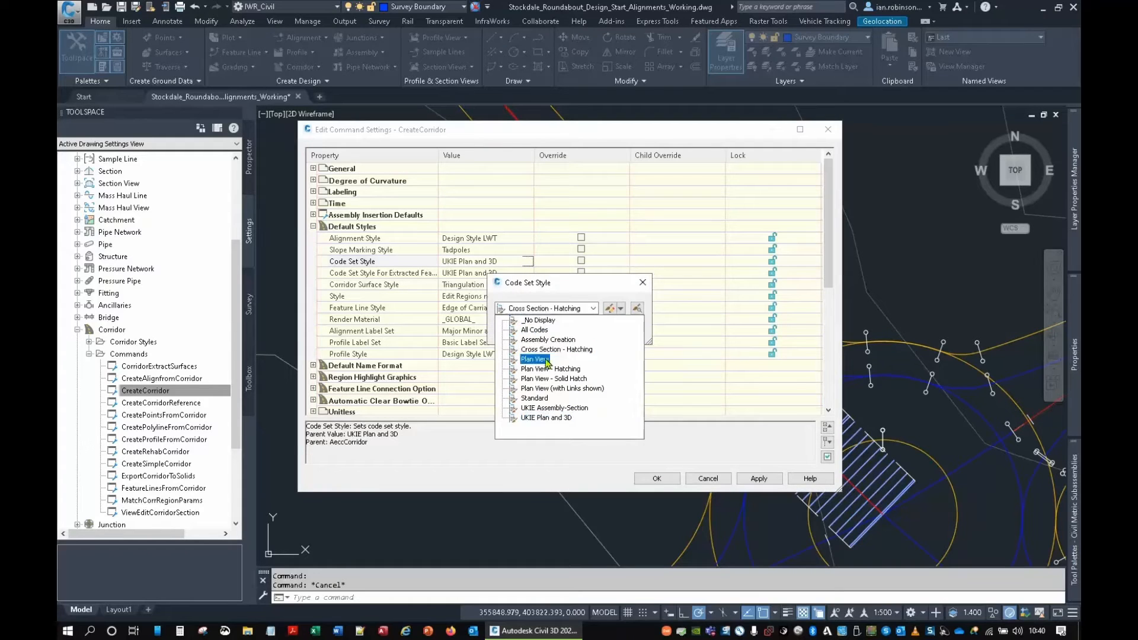
{"action": "left_click", "coordinate": [551, 390]}
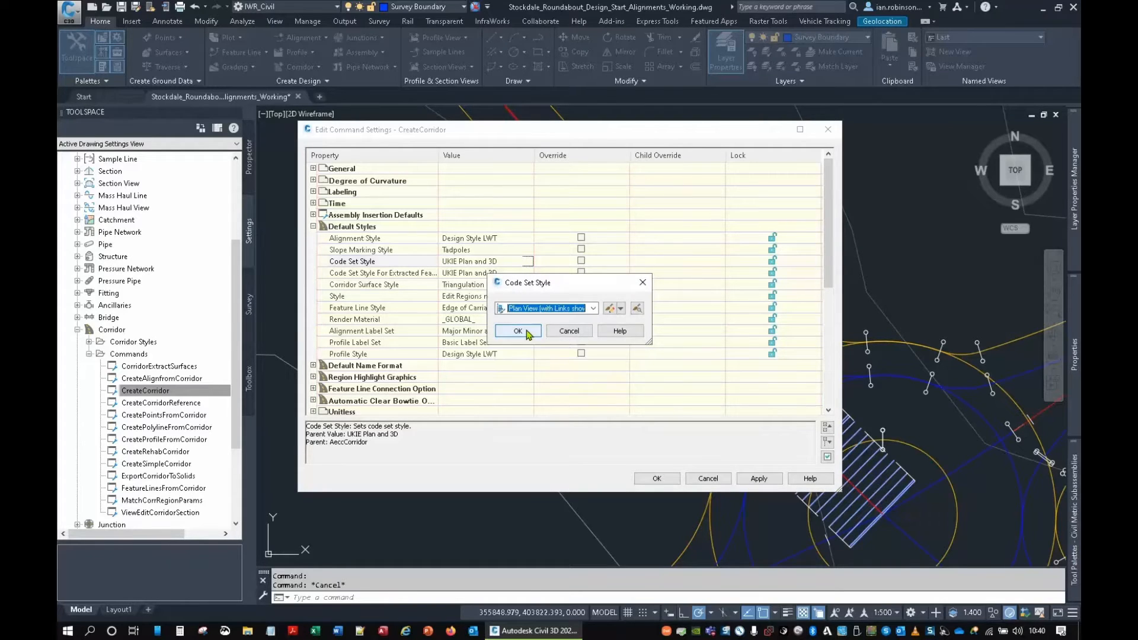
{"action": "left_click", "coordinate": [528, 333]}
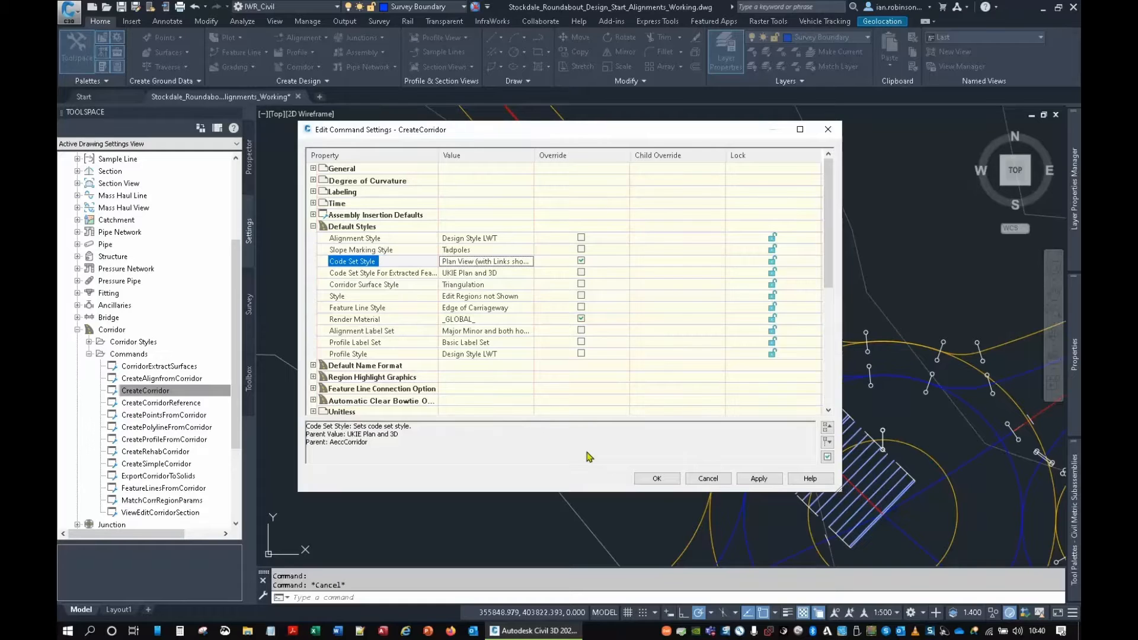
{"action": "left_click", "coordinate": [666, 479]}
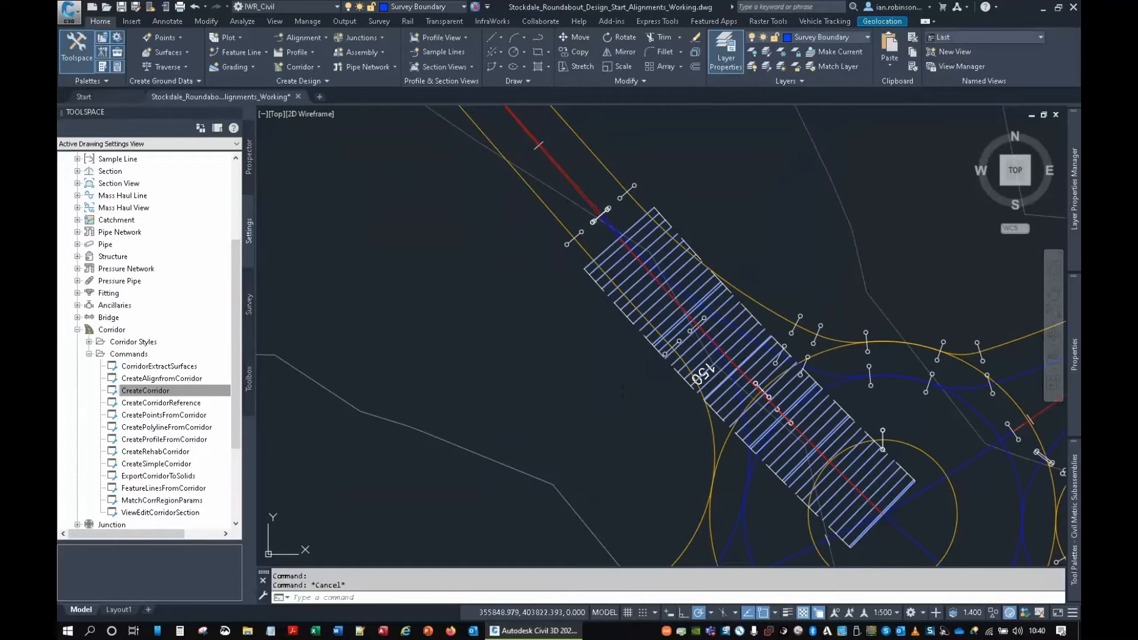
Create a corridor surface for TEMP ROAD A, with links as the data type and Top as the specified code.
{"action": "middle_click_drag", "start_coordinate": [641, 335], "coordinate": [537, 256]}
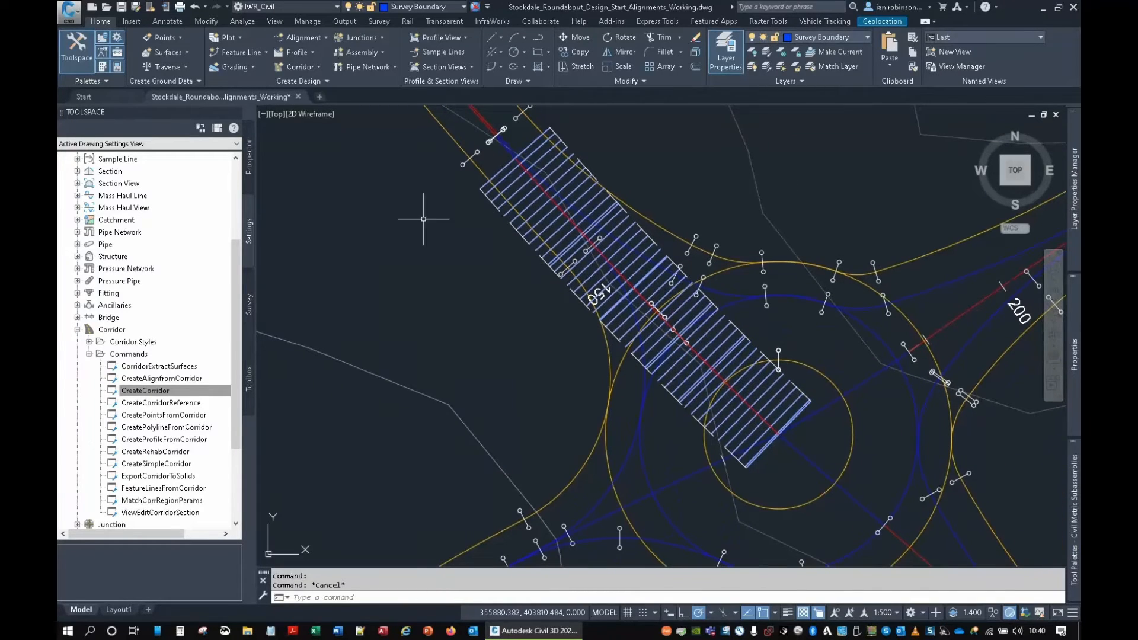
{"action": "left_click", "coordinate": [249, 171]}
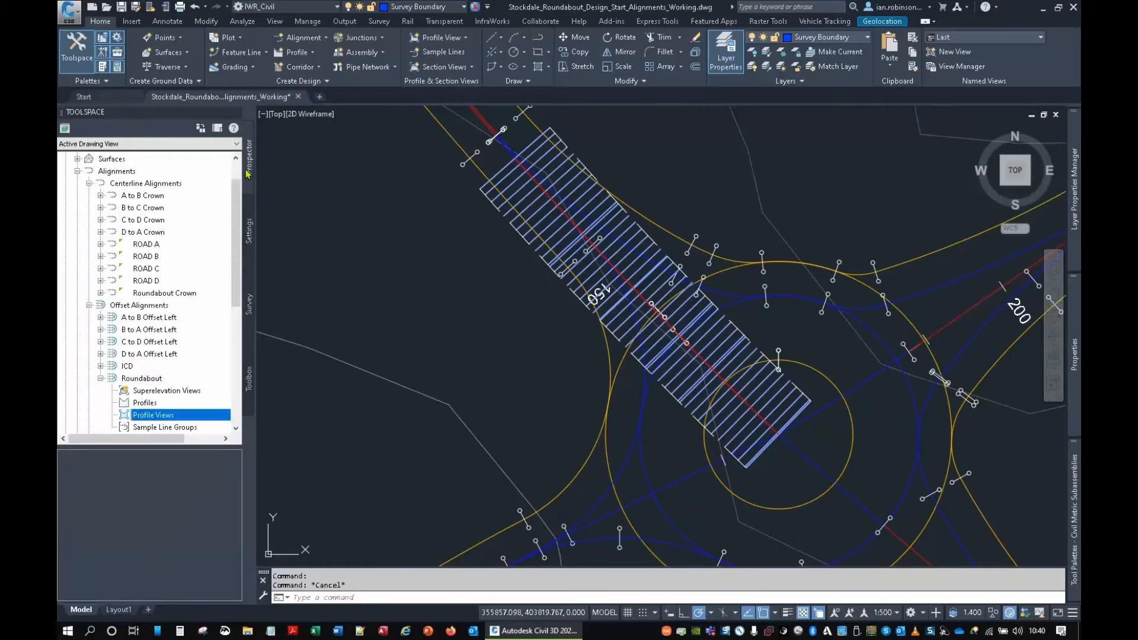
{"action": "left_click", "coordinate": [575, 186]}
{"action": "left_click", "coordinate": [575, 185]}
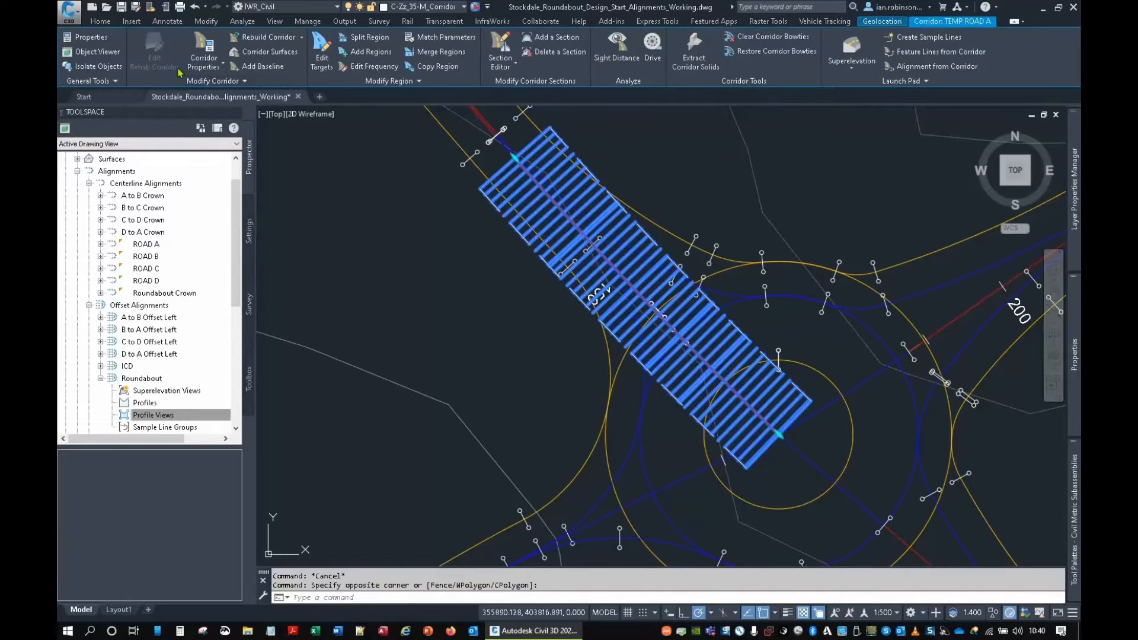
{"action": "left_click", "coordinate": [261, 51]}
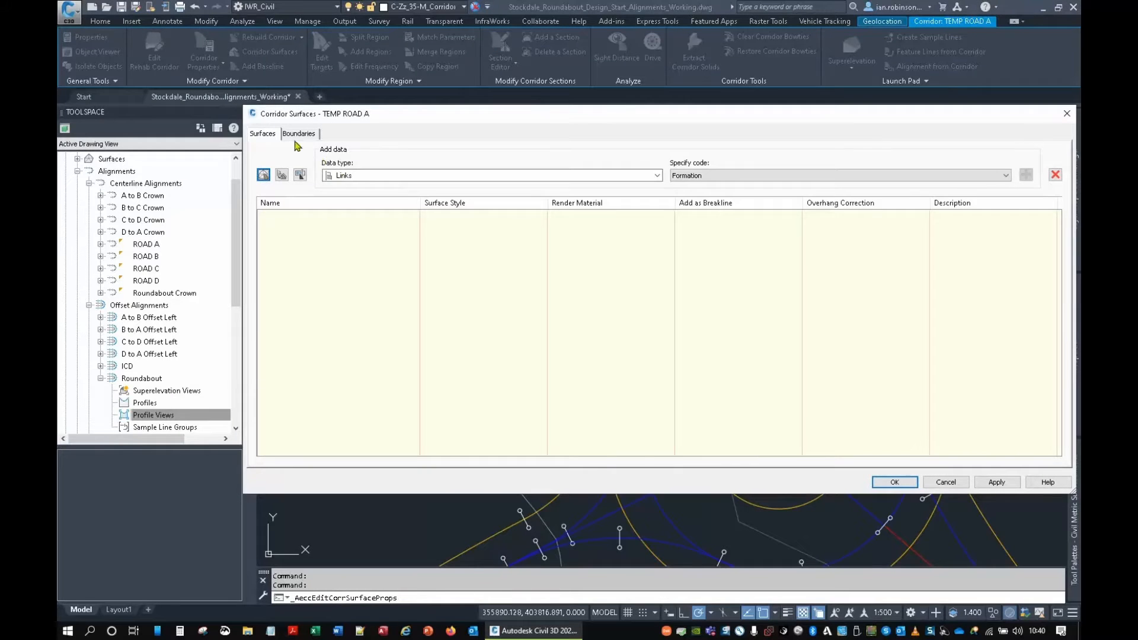
{"action": "left_click", "coordinate": [682, 176]}
{"action": "left_click", "coordinate": [687, 198]}
{"action": "left_click", "coordinate": [264, 176]}
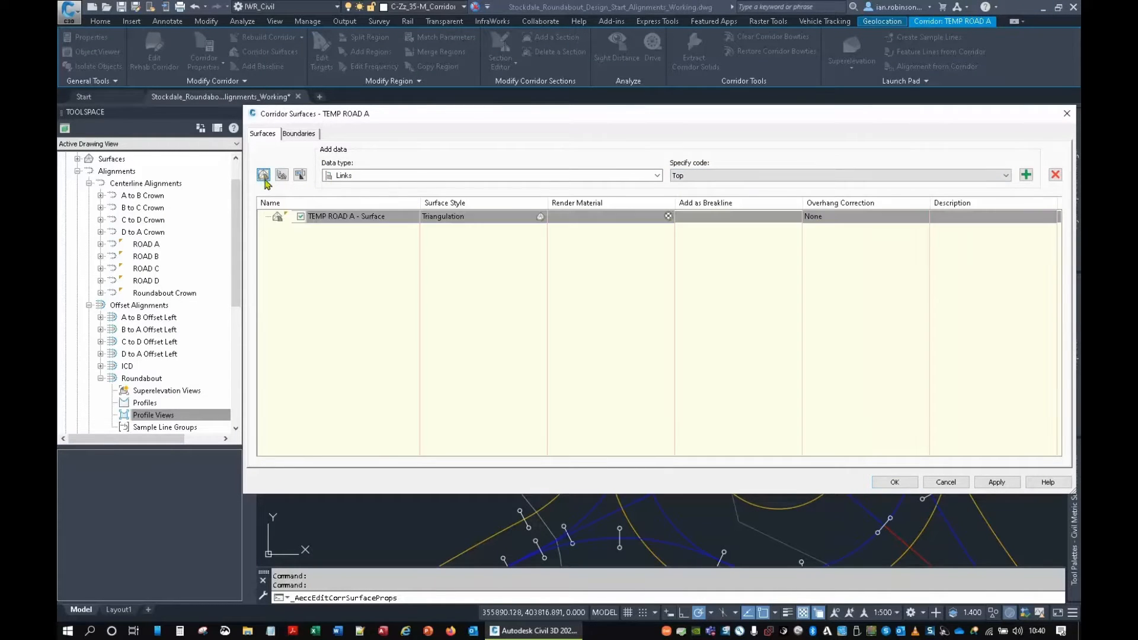
Set the corridor surface's style to _No Display and add the Top links as its data.
{"action": "left_click", "coordinate": [466, 217]}
{"action": "left_click", "coordinate": [549, 307]}
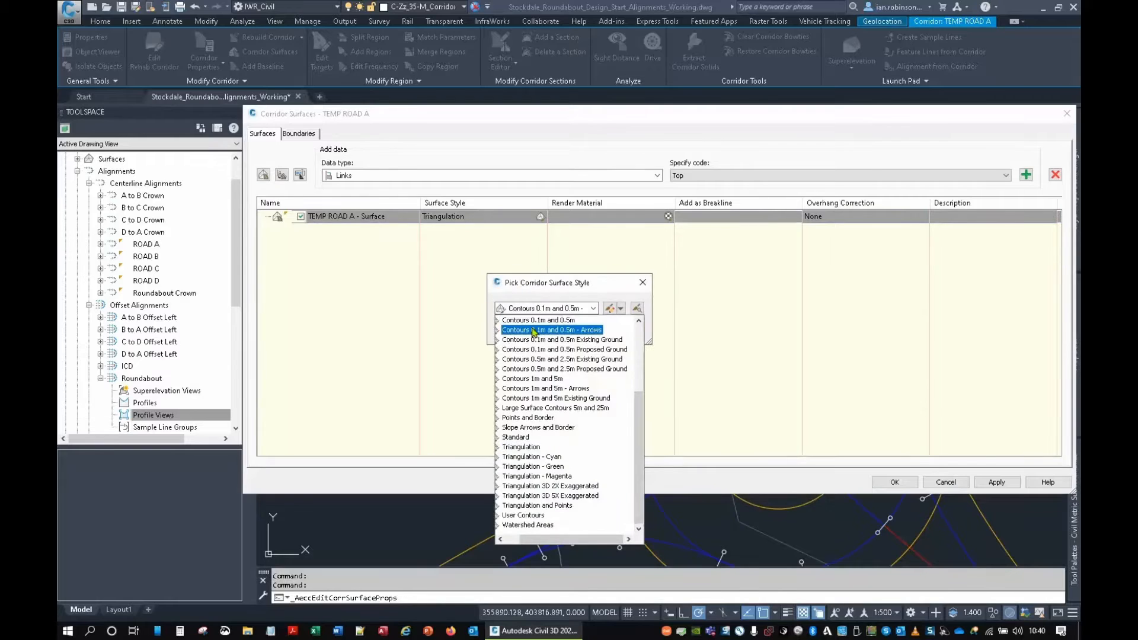
{"action": "scroll", "coordinate": [525, 323], "scroll_direction": "up", "scroll_amount": 4}
{"action": "left_click", "coordinate": [523, 320]}
{"action": "left_click", "coordinate": [521, 332]}
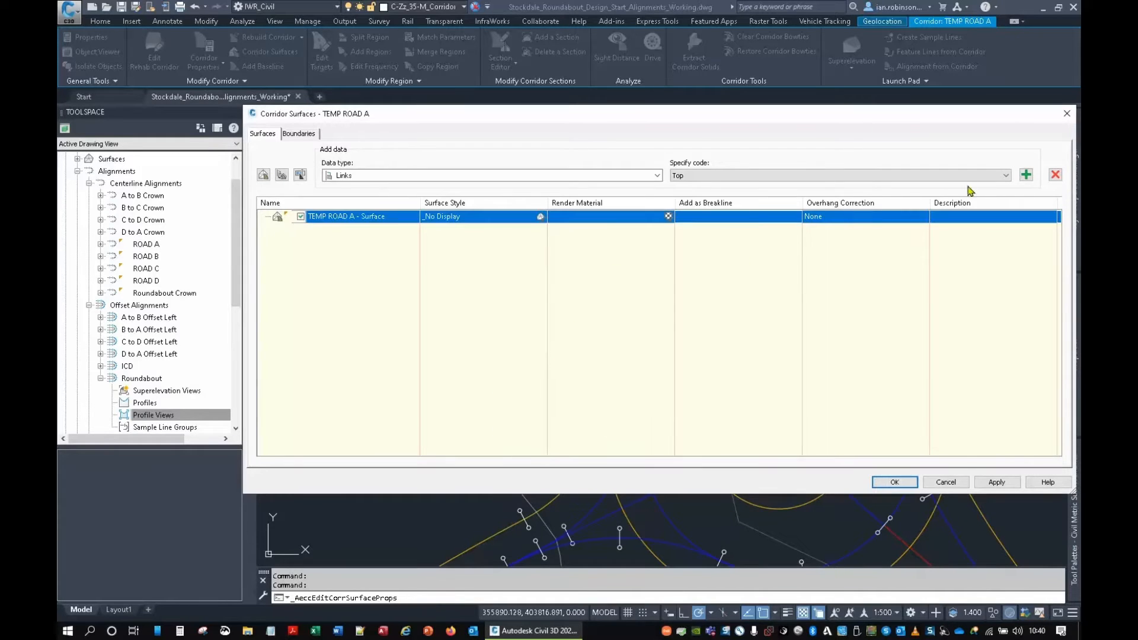
{"action": "left_click", "coordinate": [1025, 176]}
Add a corridor shrinkwrap outside boundary to the TEMP ROAD A surface, apply the surface settings and rebuild the corridor.
{"action": "left_click", "coordinate": [299, 134]}
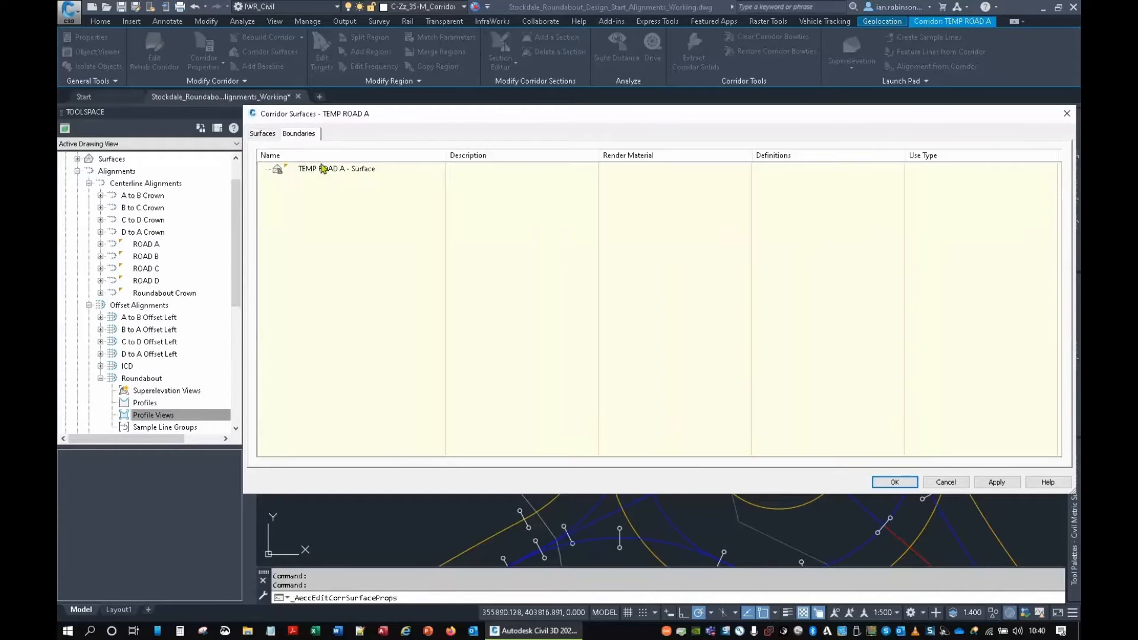
{"action": "right_click", "coordinate": [323, 168]}
{"action": "left_click", "coordinate": [336, 177]}
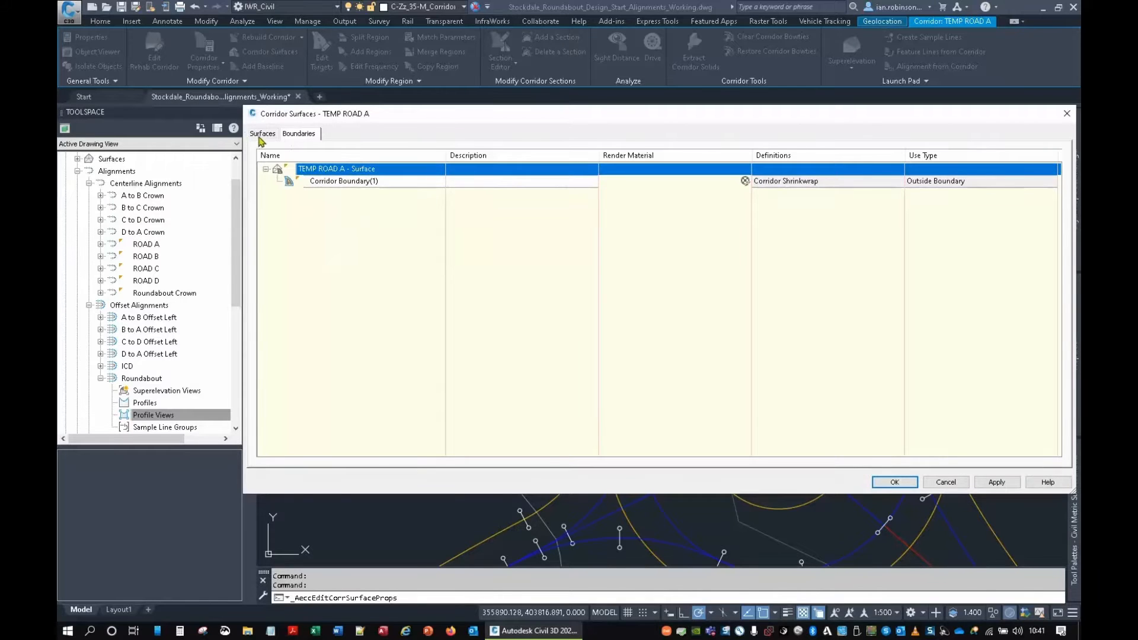
{"action": "left_click", "coordinate": [261, 134]}
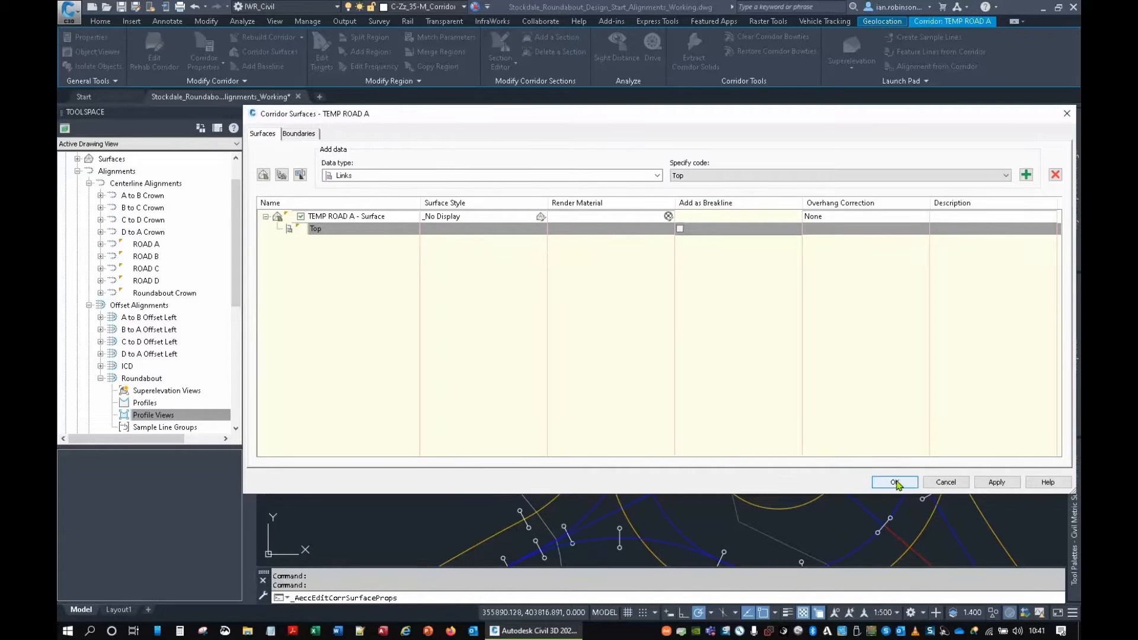
{"action": "left_click", "coordinate": [895, 482]}
{"action": "left_click", "coordinate": [513, 357]}
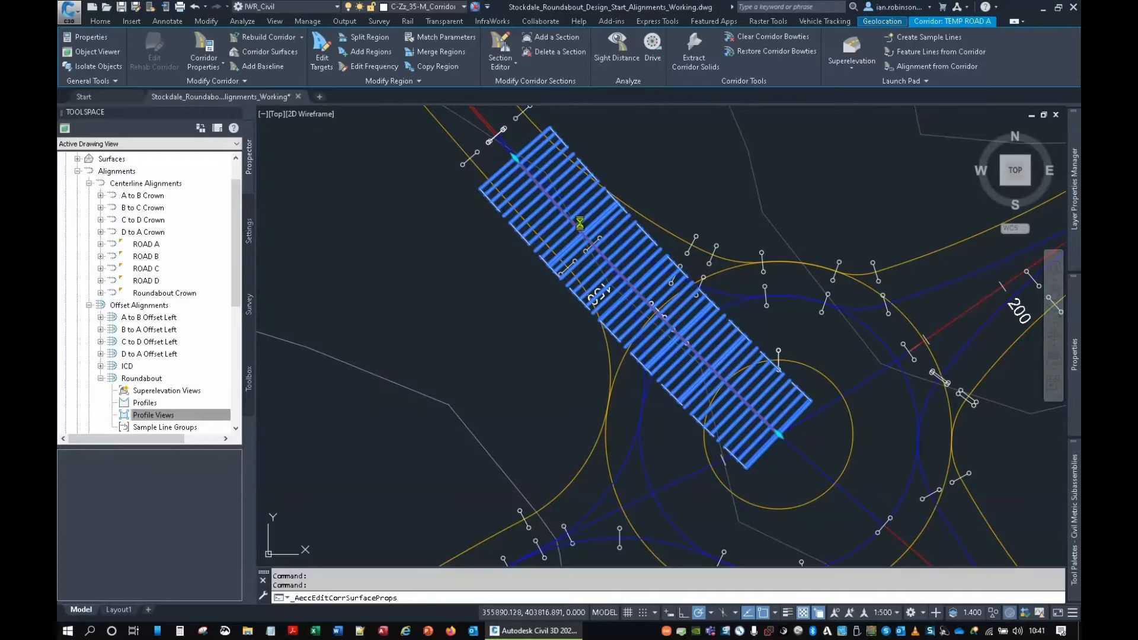
Move the TEMP ROAD A corridor to the Corridors Hidden layer and clear the selection.
{"action": "left_click", "coordinate": [450, 7]}
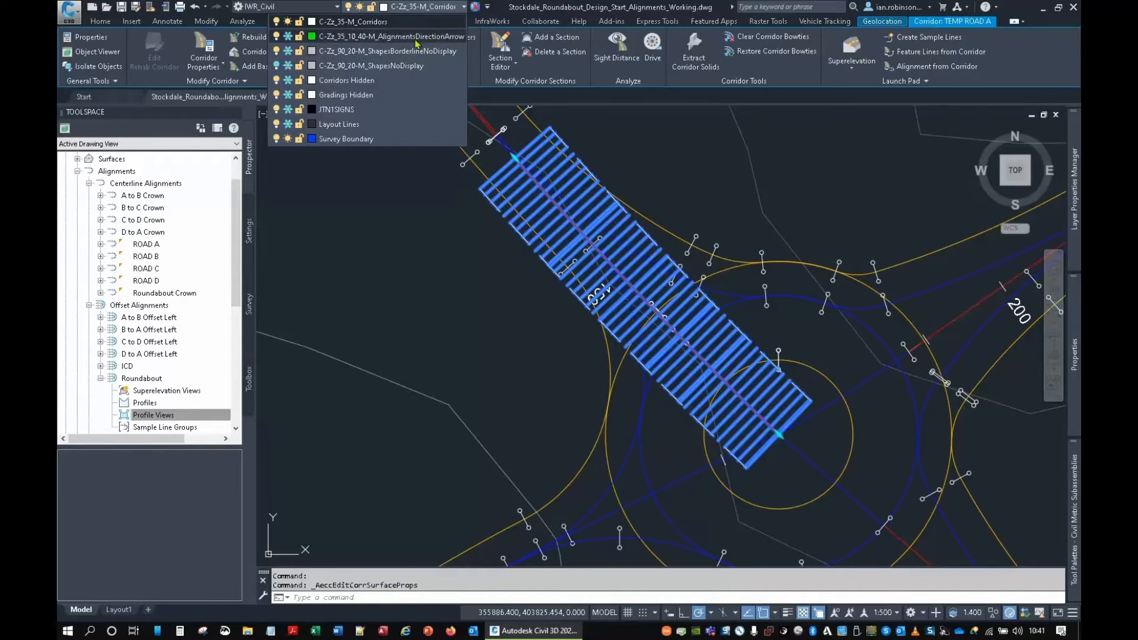
{"action": "left_click", "coordinate": [369, 81]}
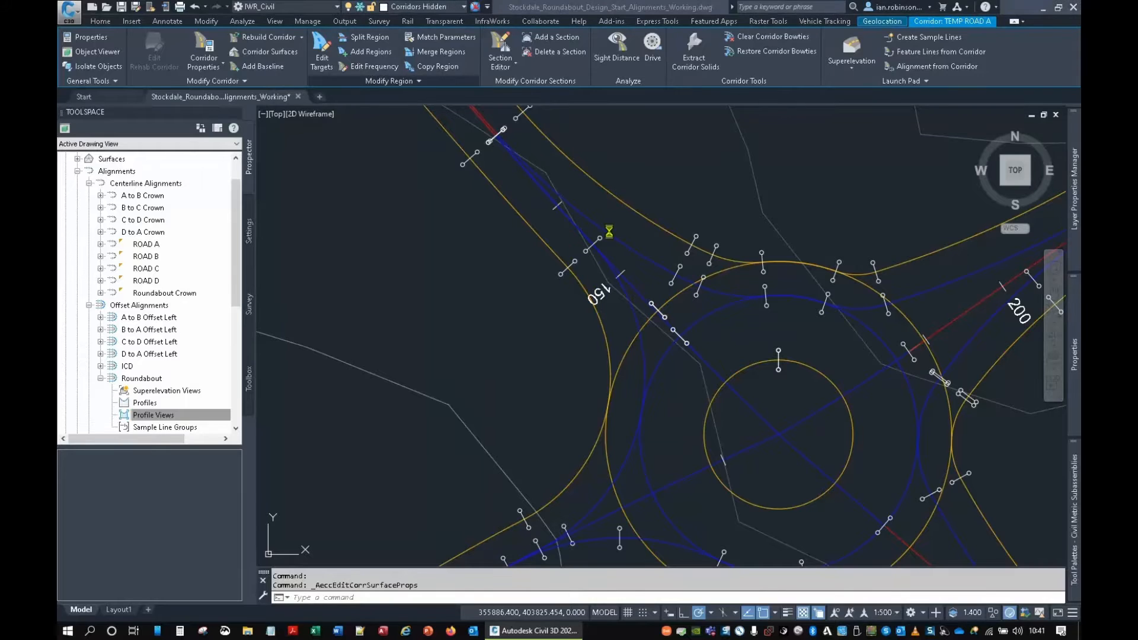
{"action": "left_click", "coordinate": [643, 328]}
{"action": "key", "text": "Escape"}
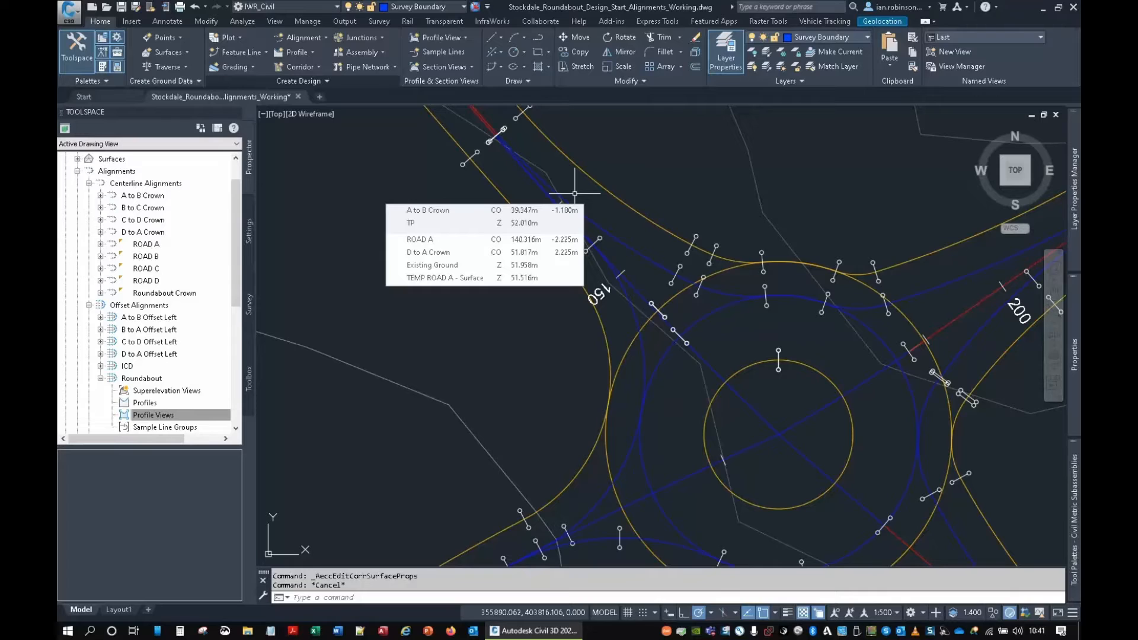
{"action": "key", "text": "Escape"}
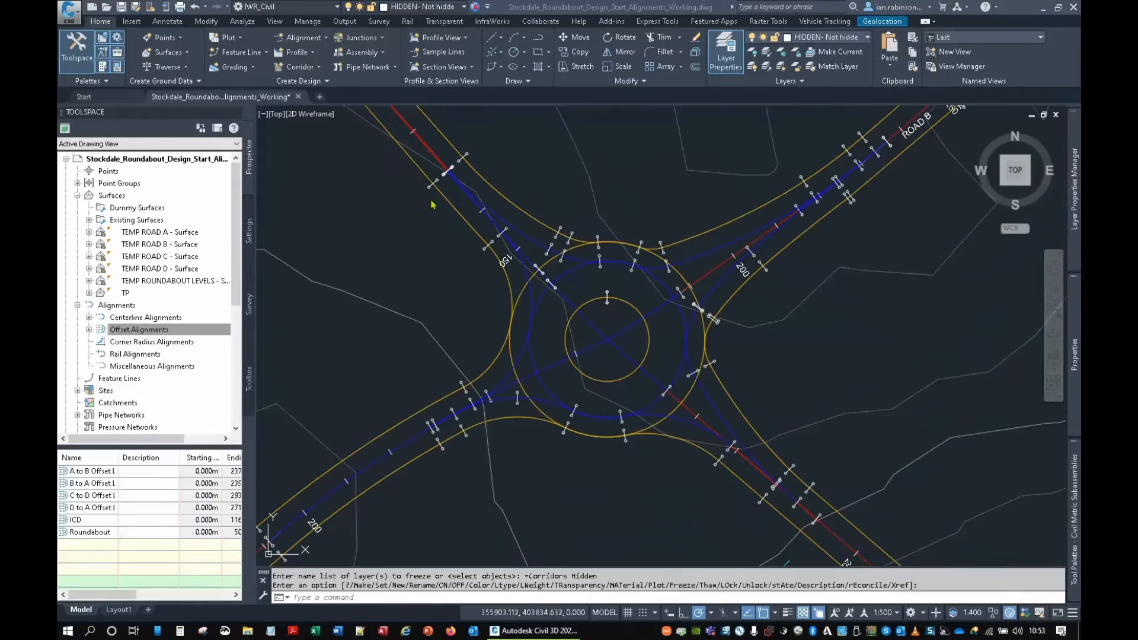
Thaw the Corridors Hidden layer briefly to view the temporary road and roundabout corridors, and freeze it again.
{"action": "left_click", "coordinate": [446, 11]}
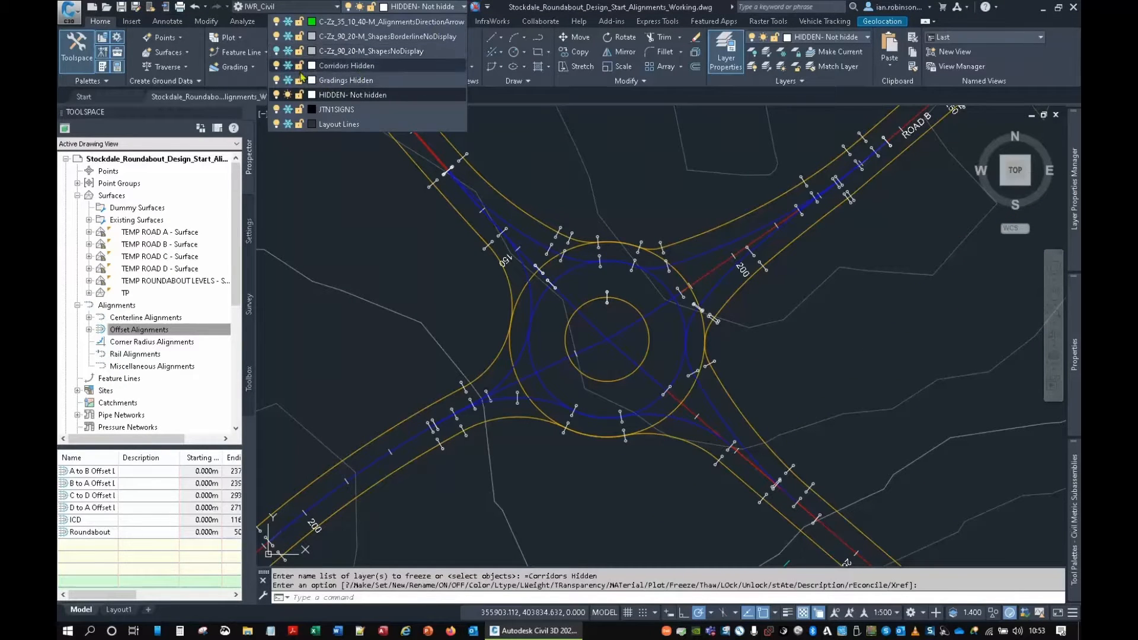
{"action": "left_click", "coordinate": [289, 66]}
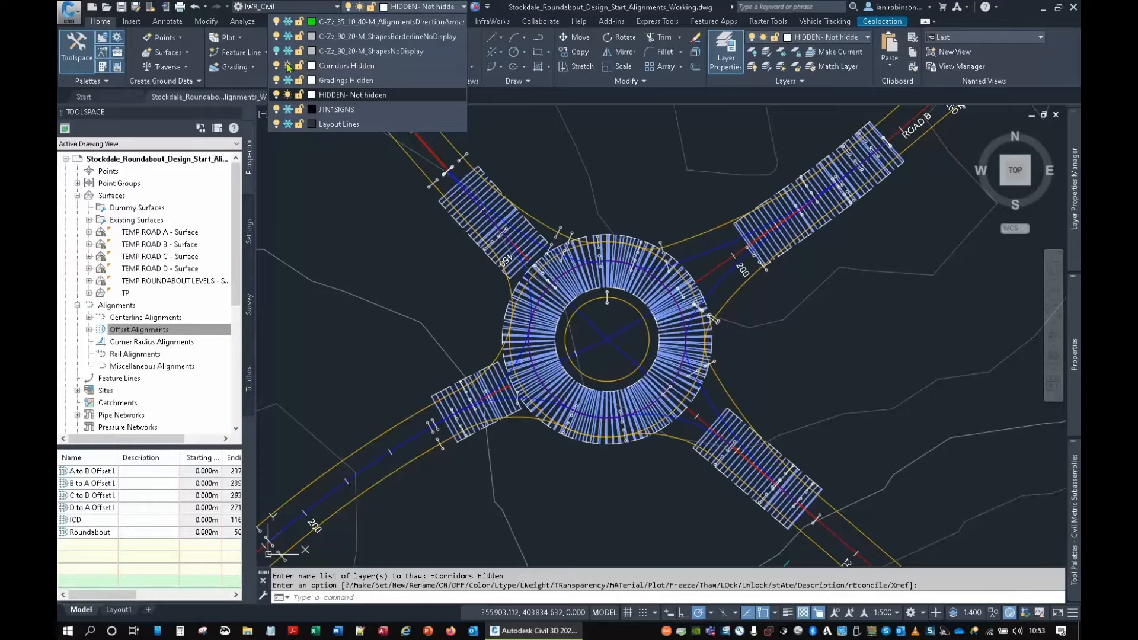
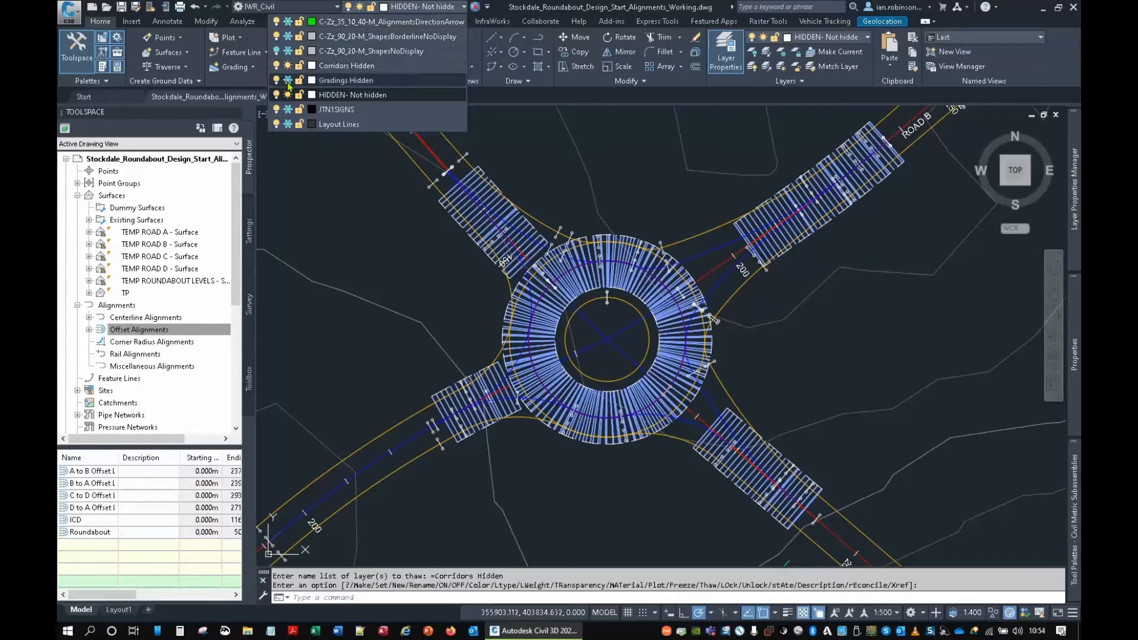
{"action": "left_click", "coordinate": [287, 80]}
{"action": "left_click", "coordinate": [288, 65]}
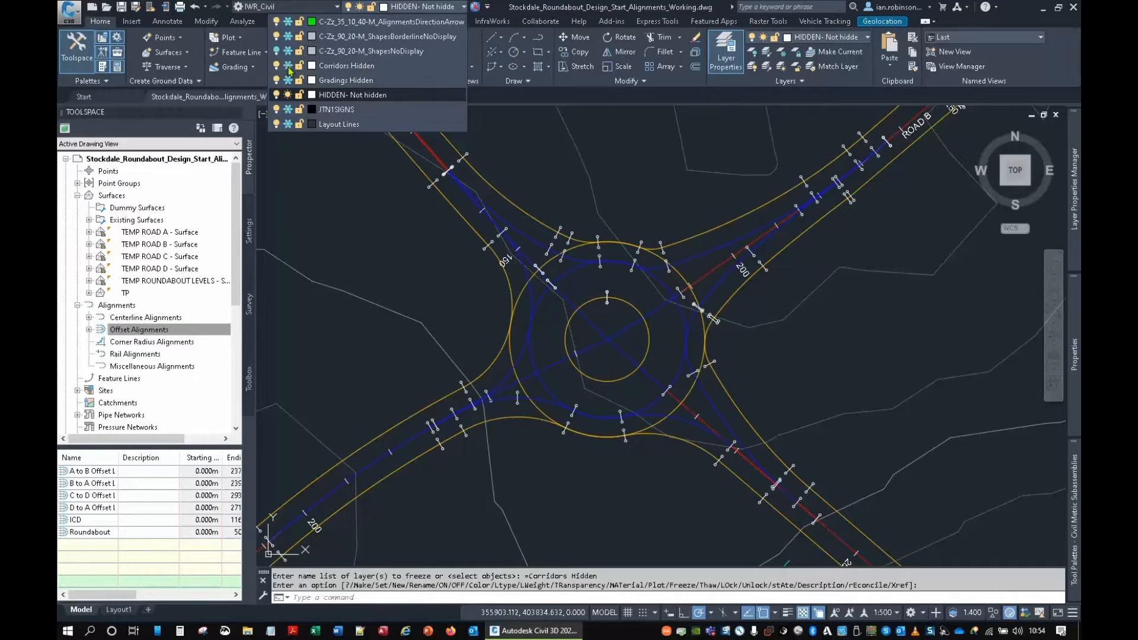
Start a surface profile for the A to B Crown alignment and add Existing Ground to its profile list.
{"action": "left_click", "coordinate": [291, 53]}
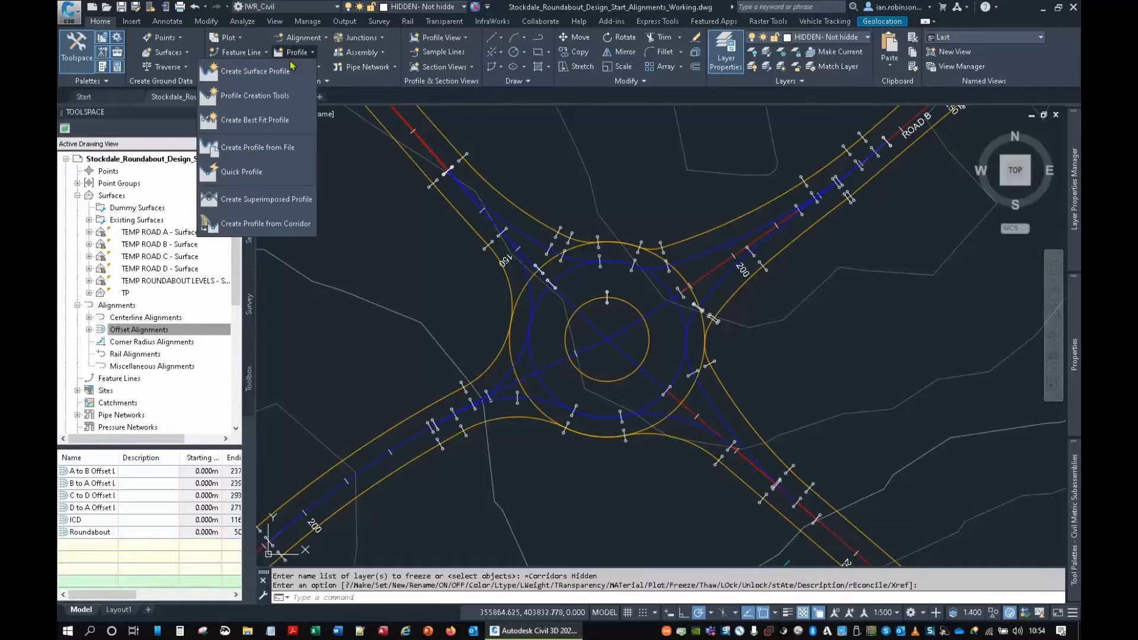
{"action": "left_click", "coordinate": [260, 82]}
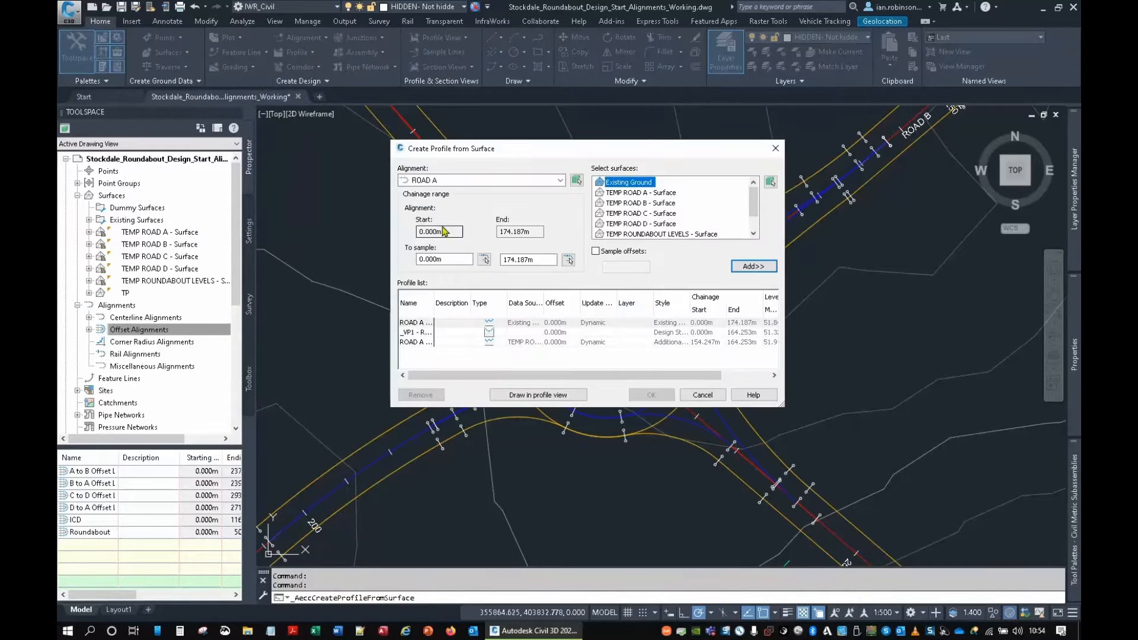
{"action": "left_click", "coordinate": [446, 180]}
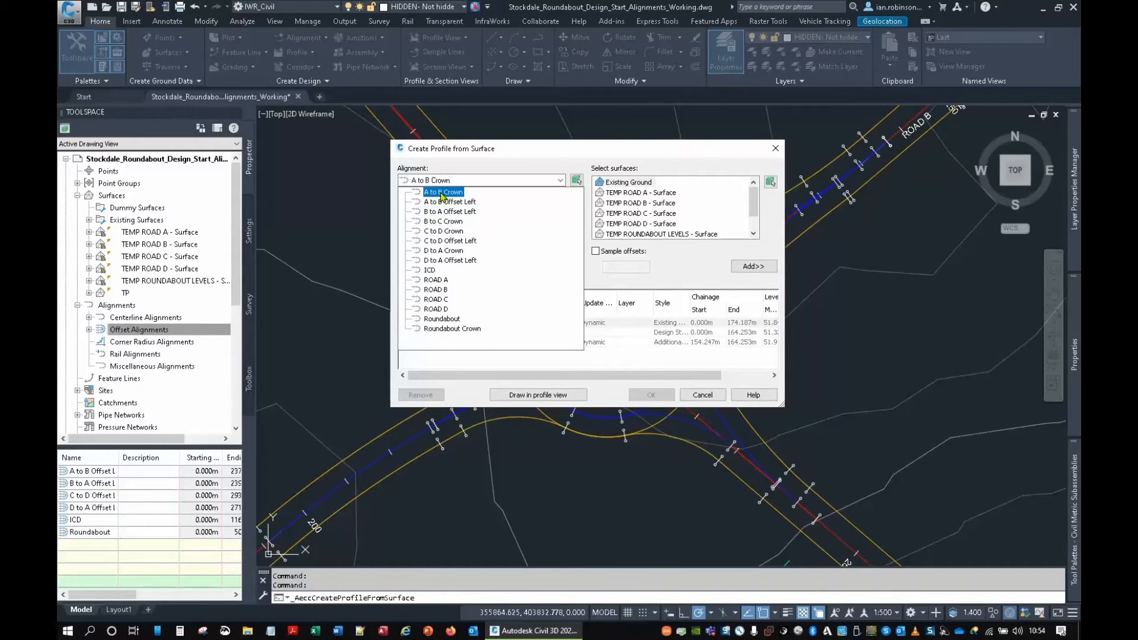
{"action": "left_click", "coordinate": [441, 193]}
{"action": "left_click", "coordinate": [617, 182]}
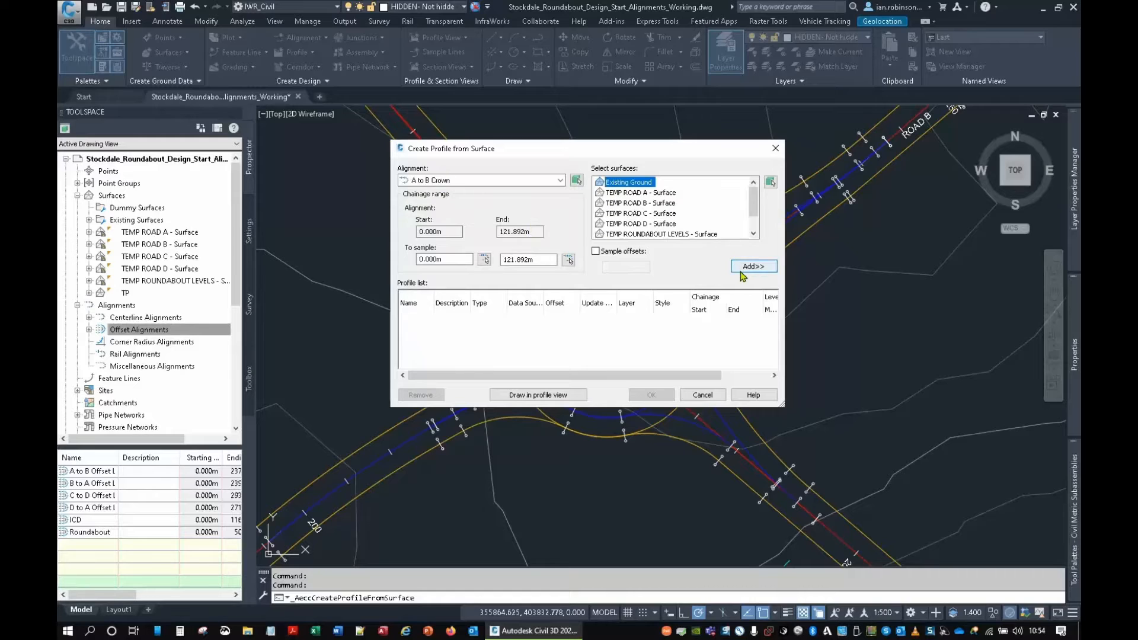
{"action": "left_click", "coordinate": [754, 266]}
Add the TEMP ROAD A, TEMP ROAD B and TEMP ROUNDABOUT LEVELS surfaces to the A to B Crown profile list.
{"action": "left_click", "coordinate": [632, 193]}
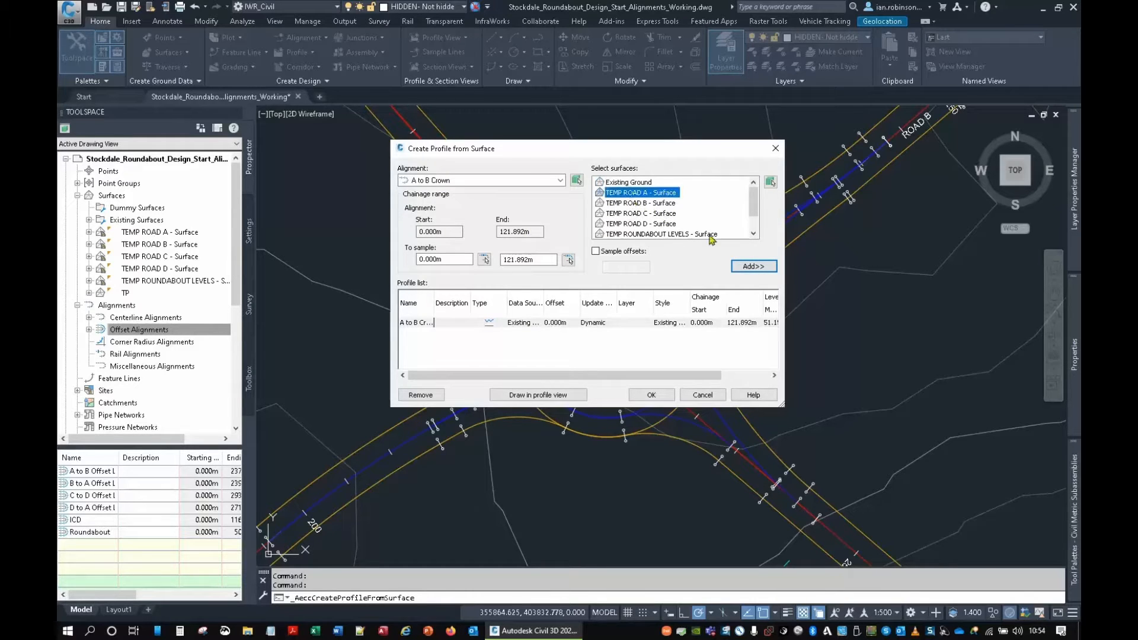
{"action": "left_click", "coordinate": [753, 266]}
{"action": "left_click", "coordinate": [627, 203]}
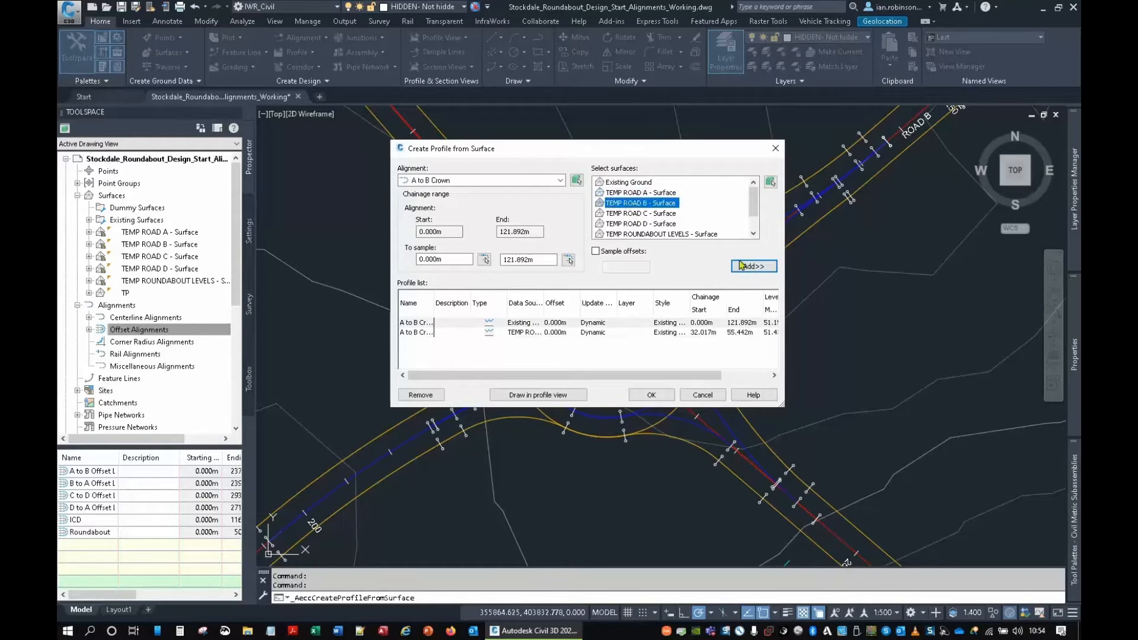
{"action": "left_click", "coordinate": [753, 266]}
{"action": "scroll", "coordinate": [627, 229], "scroll_direction": "down", "scroll_amount": 1}
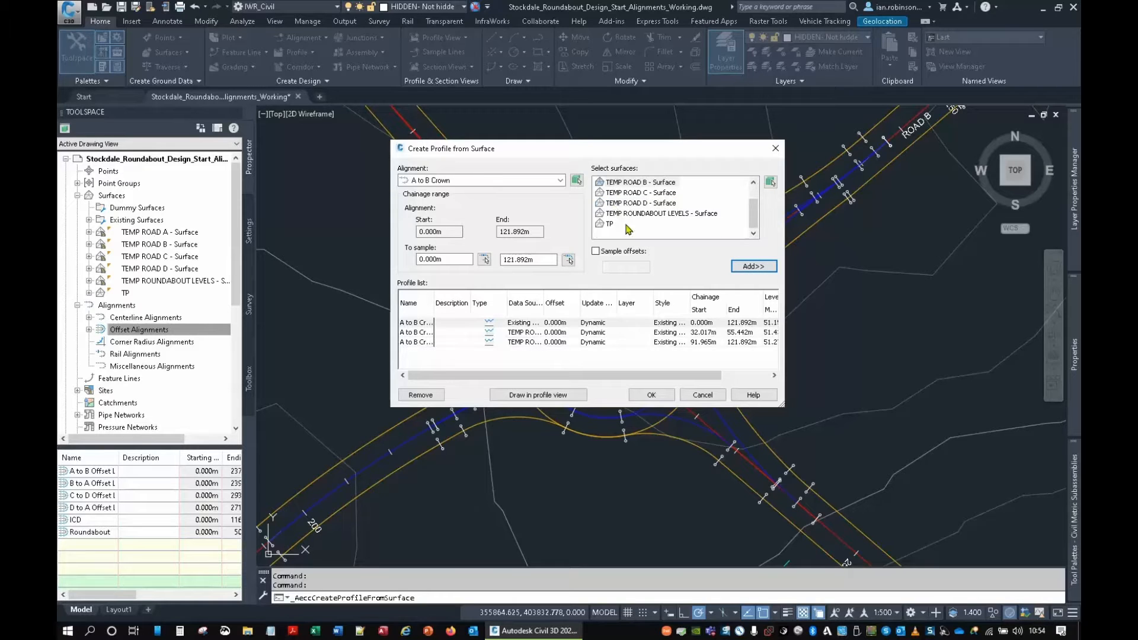
{"action": "left_click", "coordinate": [652, 214]}
{"action": "left_click", "coordinate": [753, 267]}
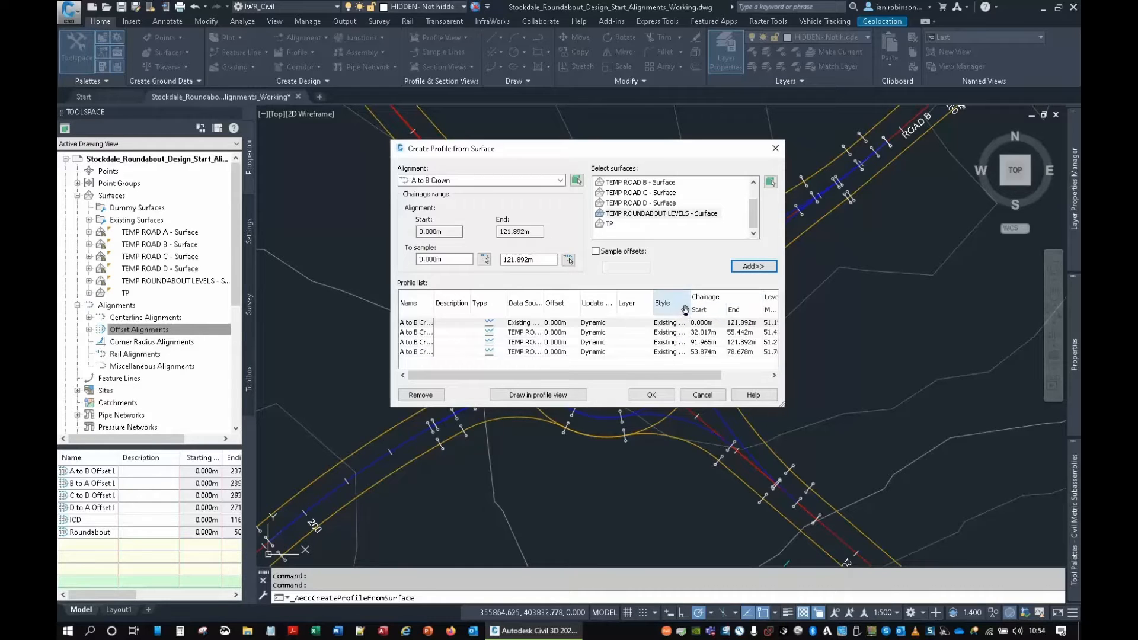
Widen the style column and set the TEMP ROAD A surface profile's style to Additional Surface 1.
{"action": "left_click_drag", "start_coordinate": [690, 303], "coordinate": [714, 297]}
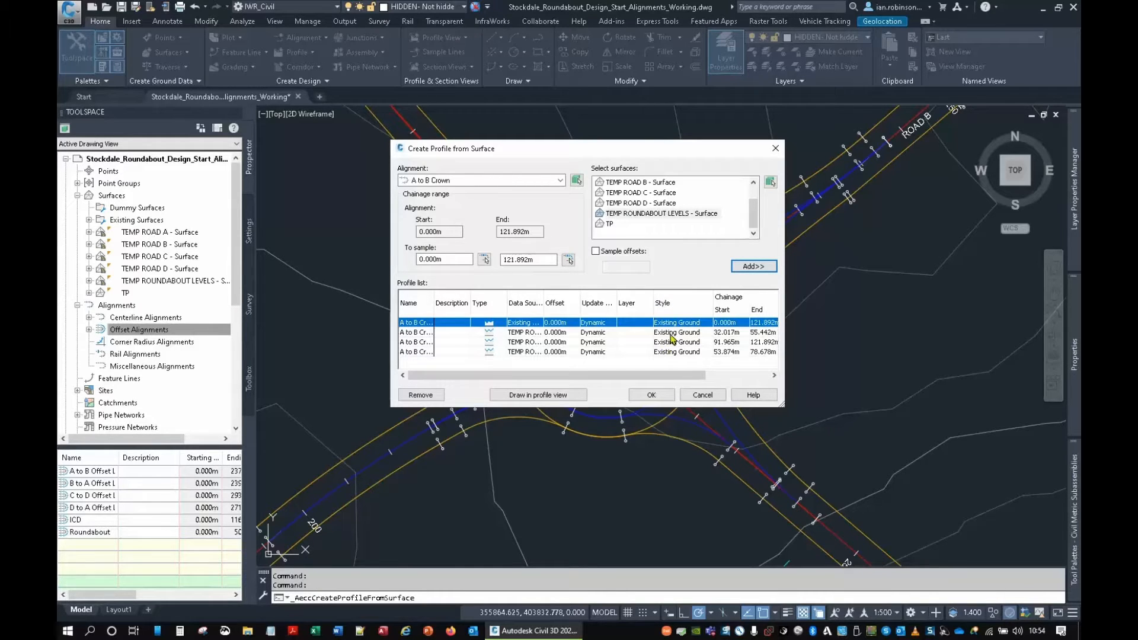
{"action": "left_click", "coordinate": [673, 339]}
{"action": "left_click", "coordinate": [581, 307]}
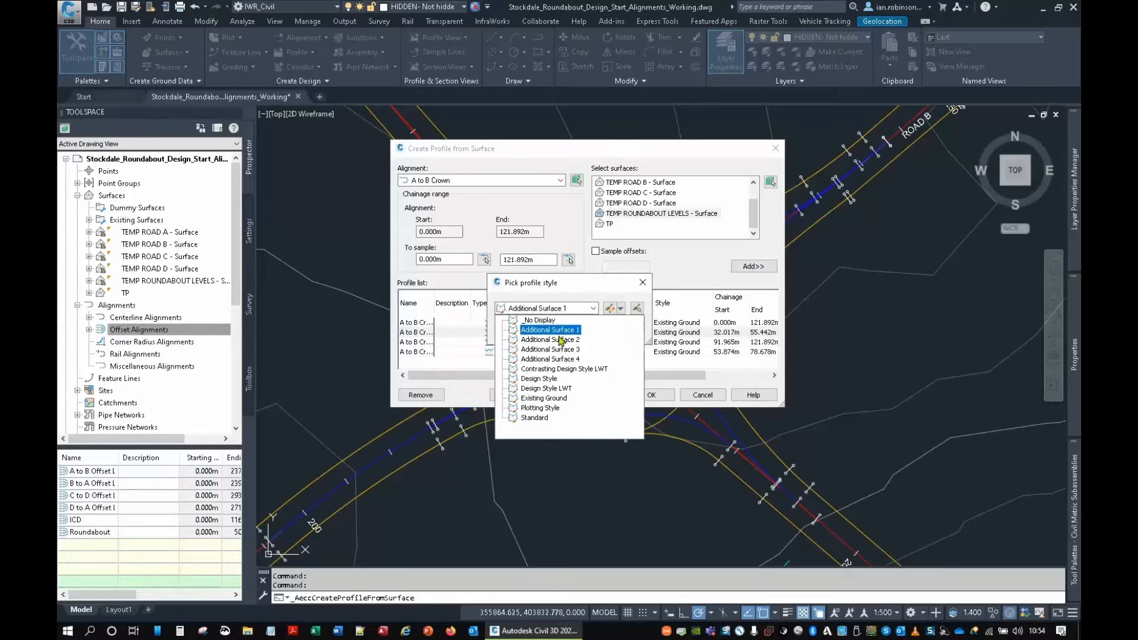
{"action": "left_click", "coordinate": [559, 334]}
{"action": "left_click", "coordinate": [527, 330]}
Set the TEMP ROAD B profile's style to Additional Surface 2 and the TEMP ROUNDABOUT LEVELS profile's to Additional Surface 3.
{"action": "left_click", "coordinate": [674, 345]}
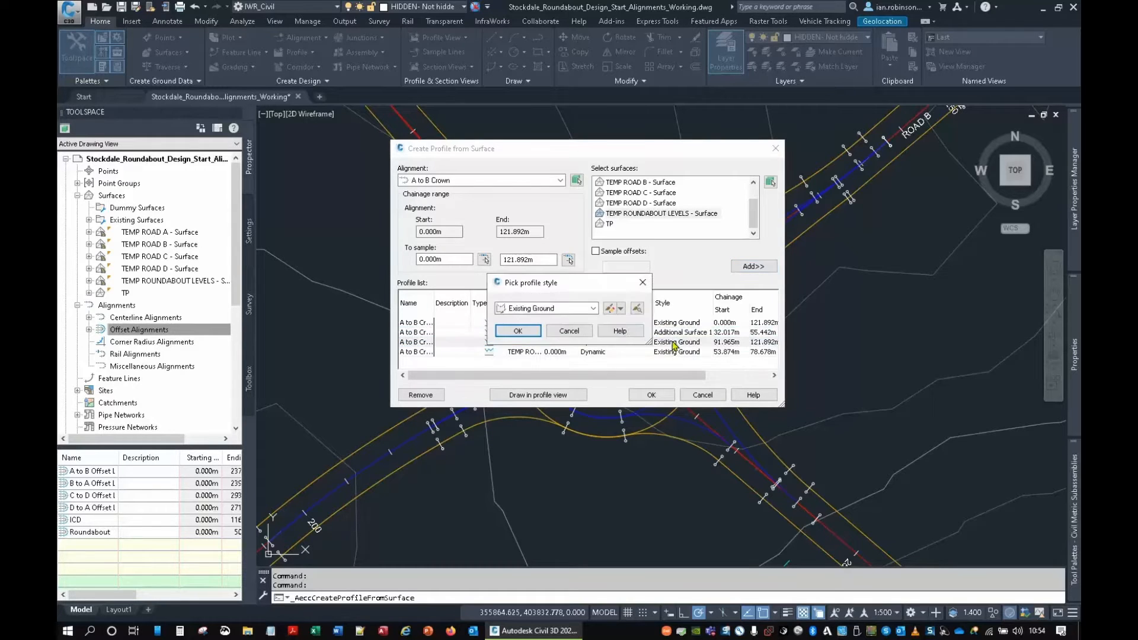
{"action": "left_click", "coordinate": [581, 307]}
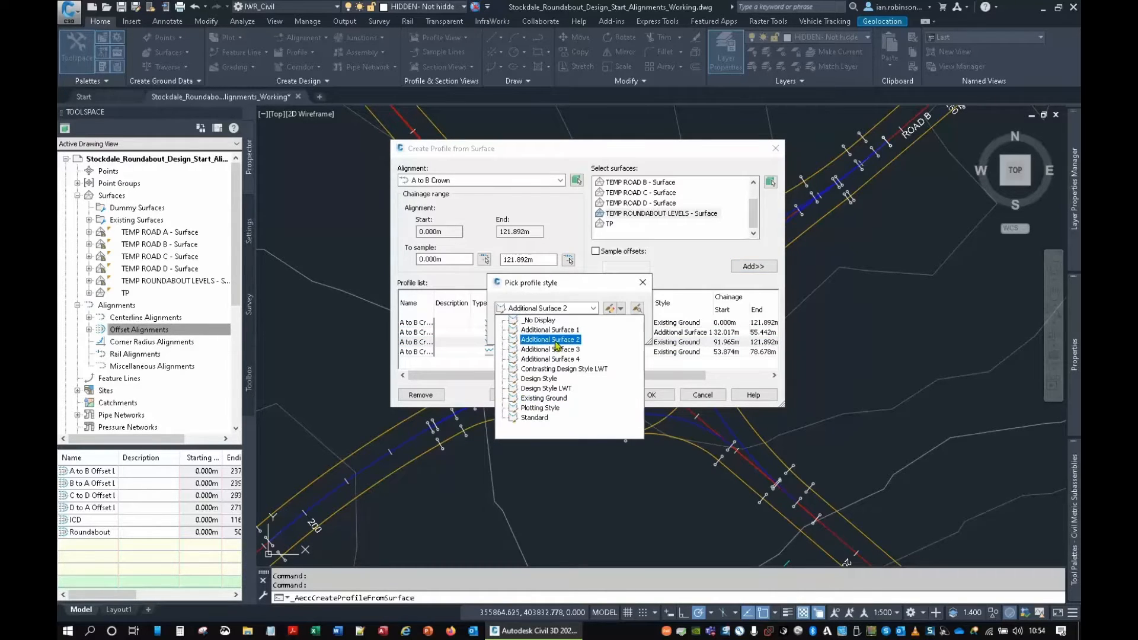
{"action": "left_click", "coordinate": [556, 340]}
{"action": "left_click", "coordinate": [517, 331]}
{"action": "left_click", "coordinate": [676, 352]}
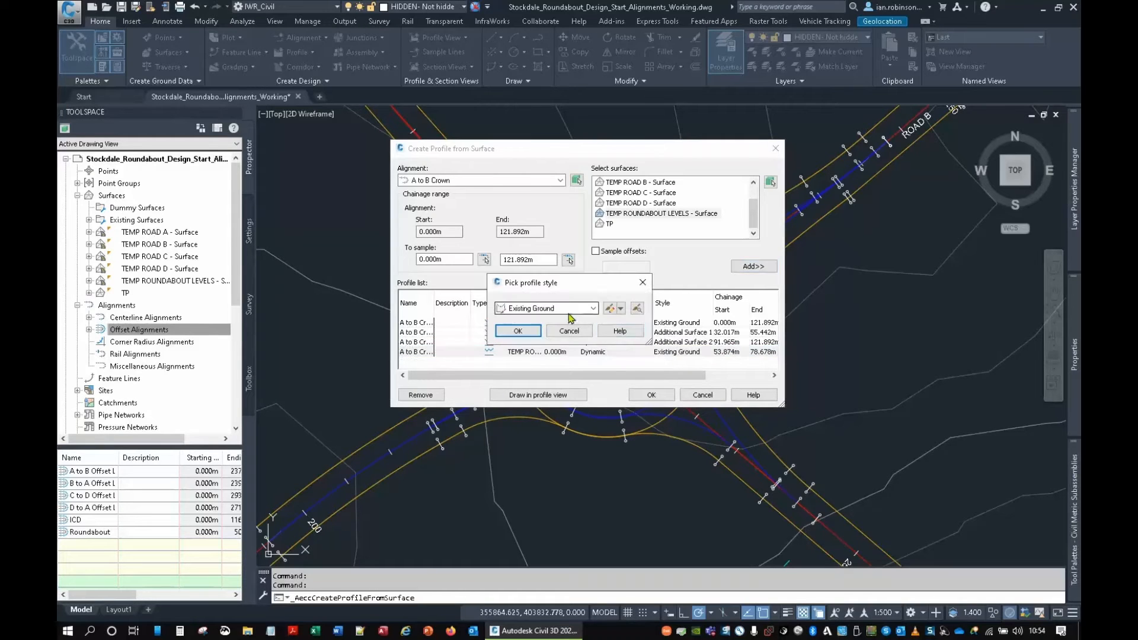
{"action": "left_click", "coordinate": [569, 313]}
{"action": "left_click", "coordinate": [543, 346]}
{"action": "left_click", "coordinate": [517, 331]}
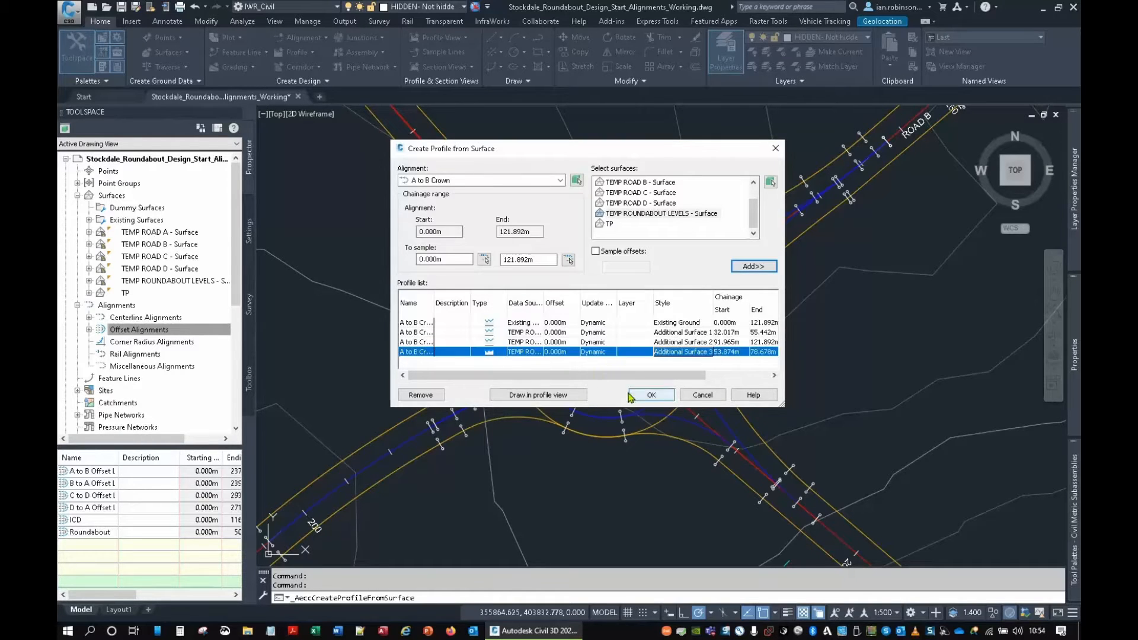
Create the A to B Crown profile view with the 5x Exaggeration style and place it beside the ROAD A longsection.
{"action": "left_click", "coordinate": [540, 395]}
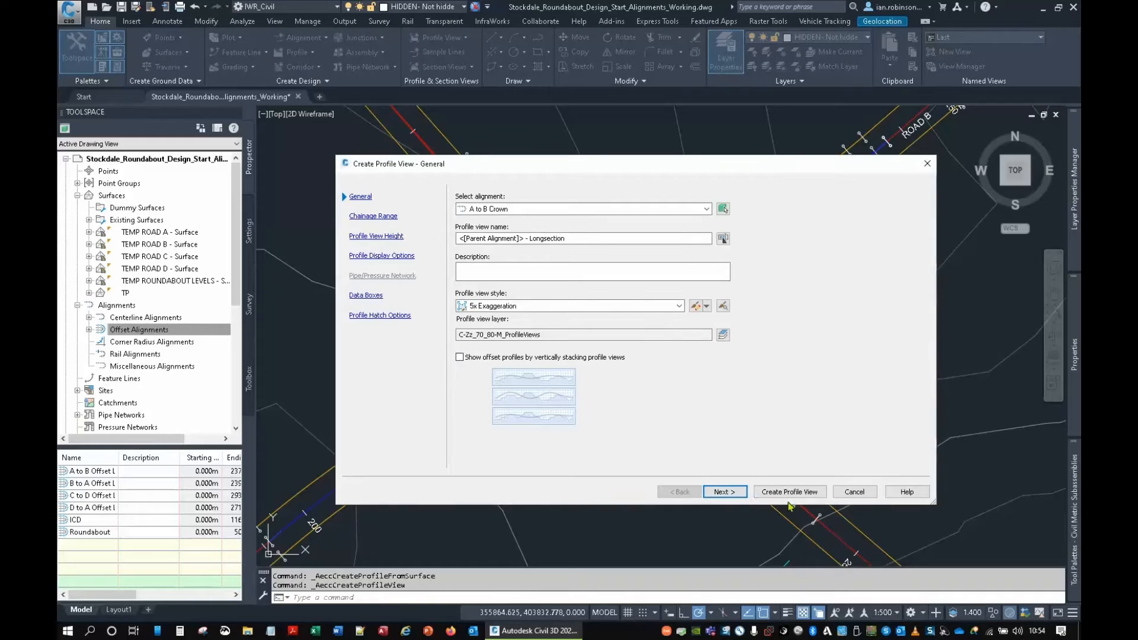
{"action": "left_click", "coordinate": [789, 492]}
{"action": "scroll", "coordinate": [641, 329], "scroll_direction": "down", "scroll_amount": 8}
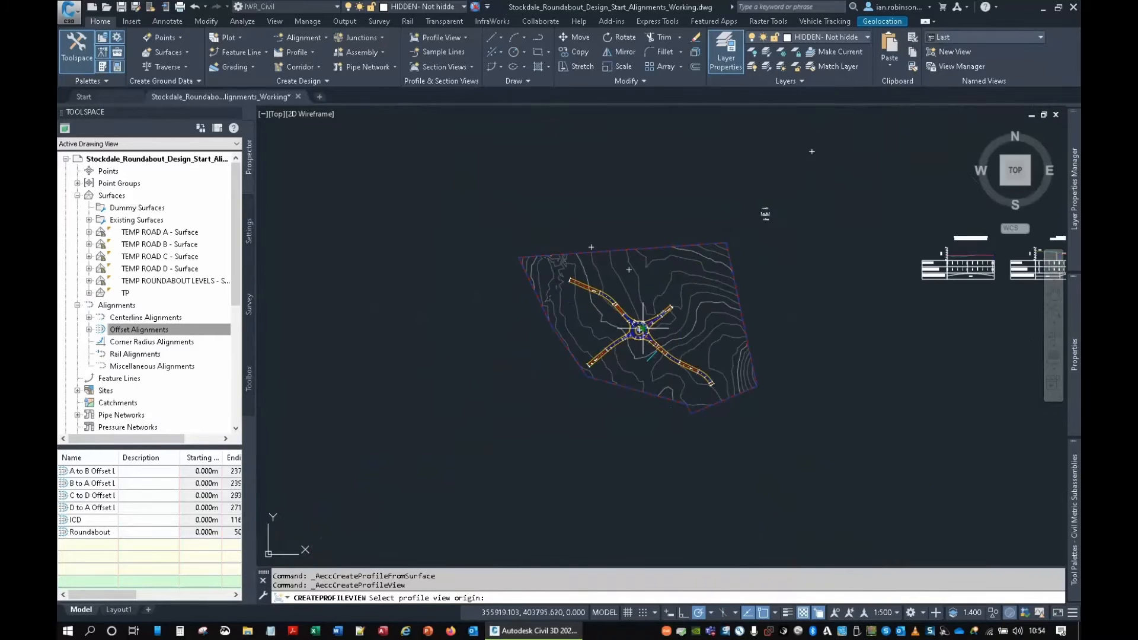
{"action": "scroll", "coordinate": [643, 329], "scroll_direction": "down", "scroll_amount": 2}
{"action": "middle_click_drag", "start_coordinate": [936, 318], "coordinate": [595, 320]}
{"action": "middle_click_drag", "start_coordinate": [658, 280], "coordinate": [617, 297]}
{"action": "scroll", "coordinate": [618, 298], "scroll_direction": "up", "scroll_amount": 6}
{"action": "middle_click_drag", "start_coordinate": [540, 230], "coordinate": [489, 255]}
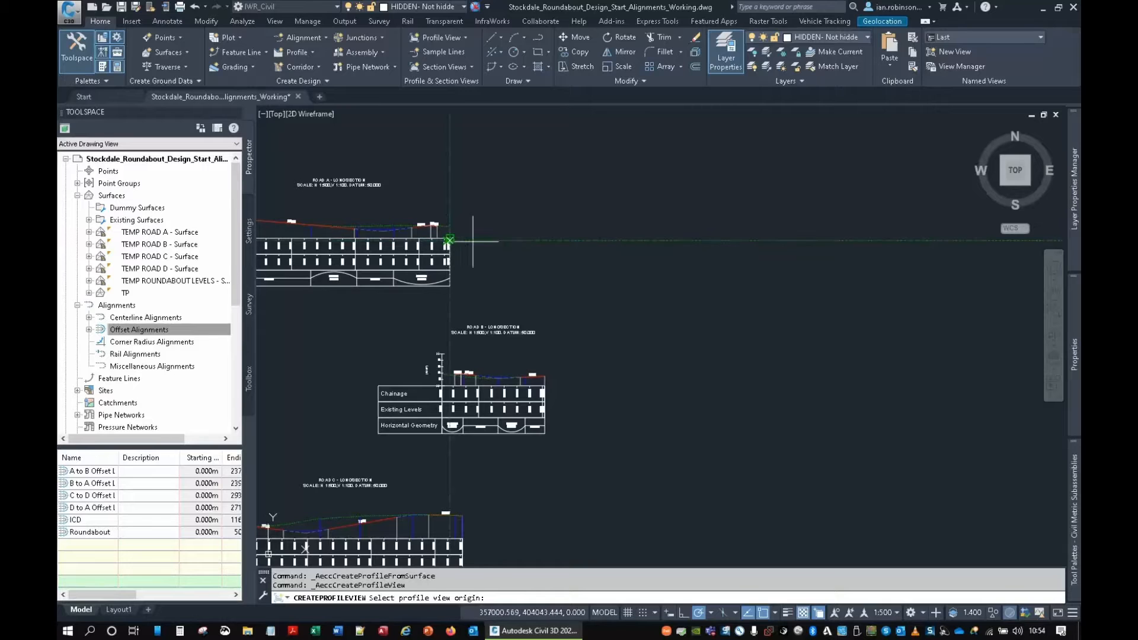
{"action": "left_click", "coordinate": [682, 254]}
Examine how the temporary road and roundabout surface profiles run along the A to B Crown longsection against existing ground.
{"action": "scroll", "coordinate": [793, 265], "scroll_direction": "up", "scroll_amount": 5}
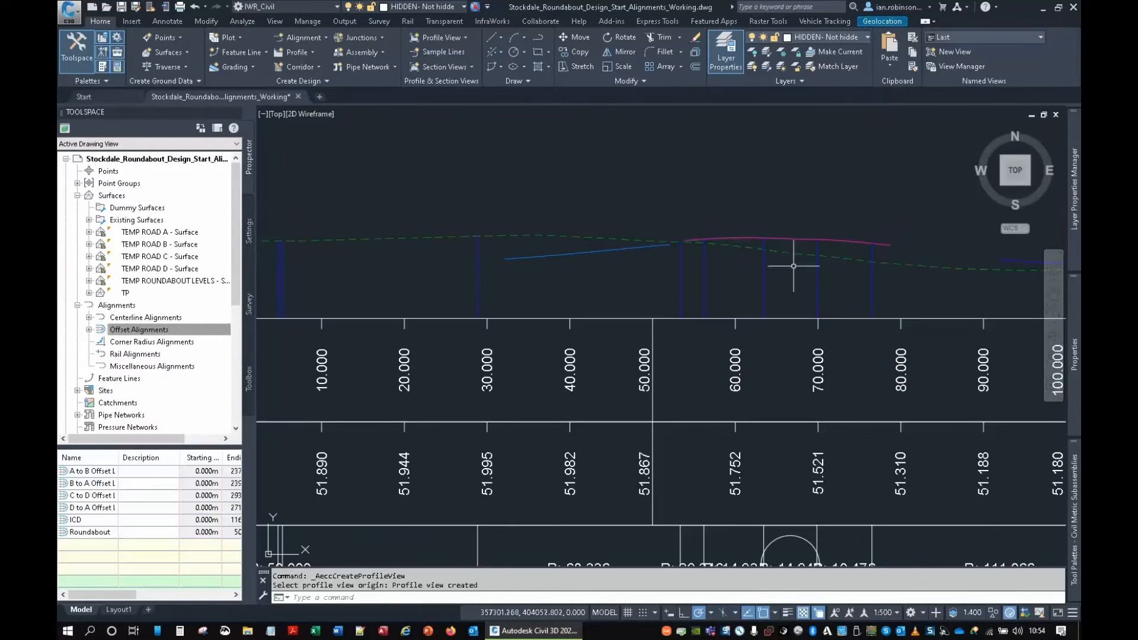
{"action": "middle_click_drag", "start_coordinate": [703, 282], "coordinate": [802, 310]}
{"action": "middle_click_drag", "start_coordinate": [668, 305], "coordinate": [544, 265]}
{"action": "scroll", "coordinate": [468, 259], "scroll_direction": "up", "scroll_amount": 4}
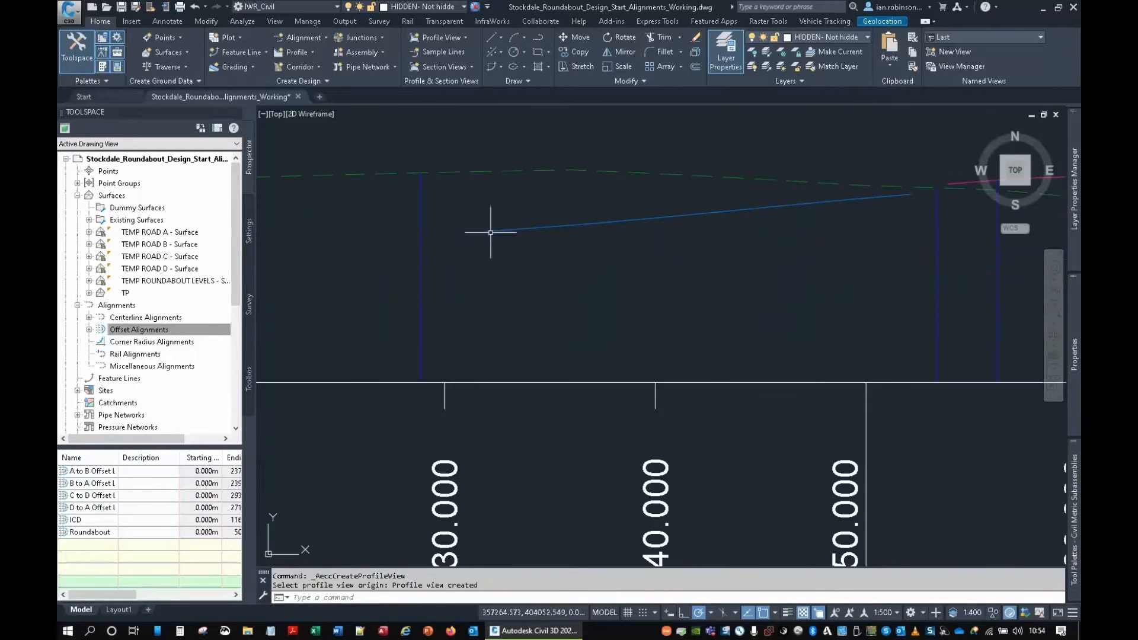
{"action": "middle_click_drag", "start_coordinate": [794, 208], "coordinate": [397, 261]}
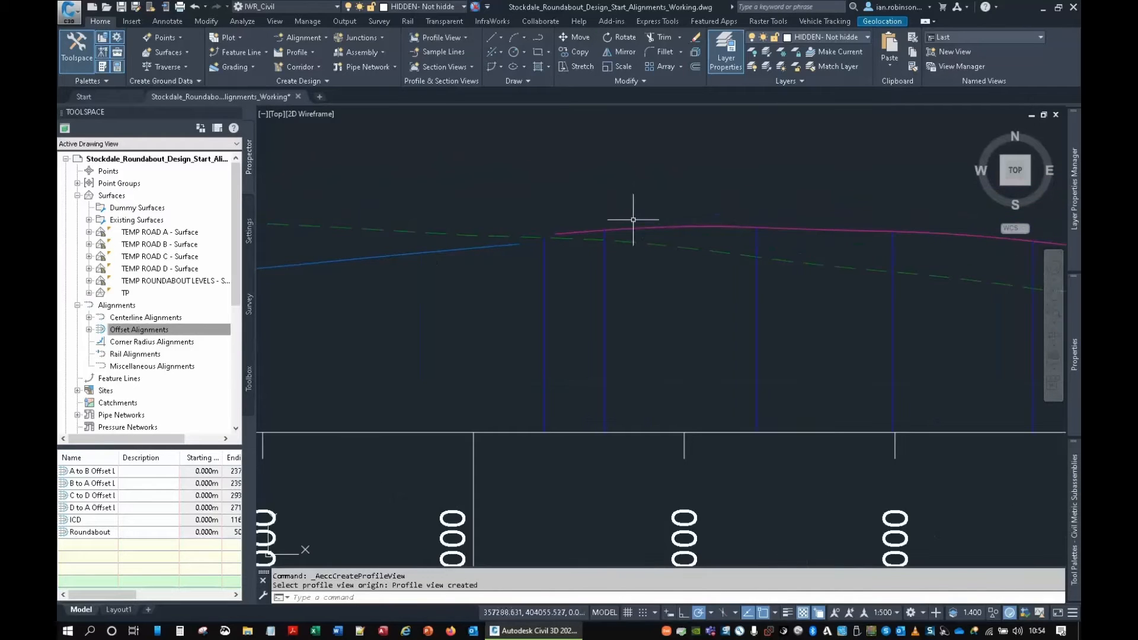
{"action": "middle_click_drag", "start_coordinate": [780, 228], "coordinate": [399, 216]}
{"action": "middle_click_drag", "start_coordinate": [704, 247], "coordinate": [399, 196]}
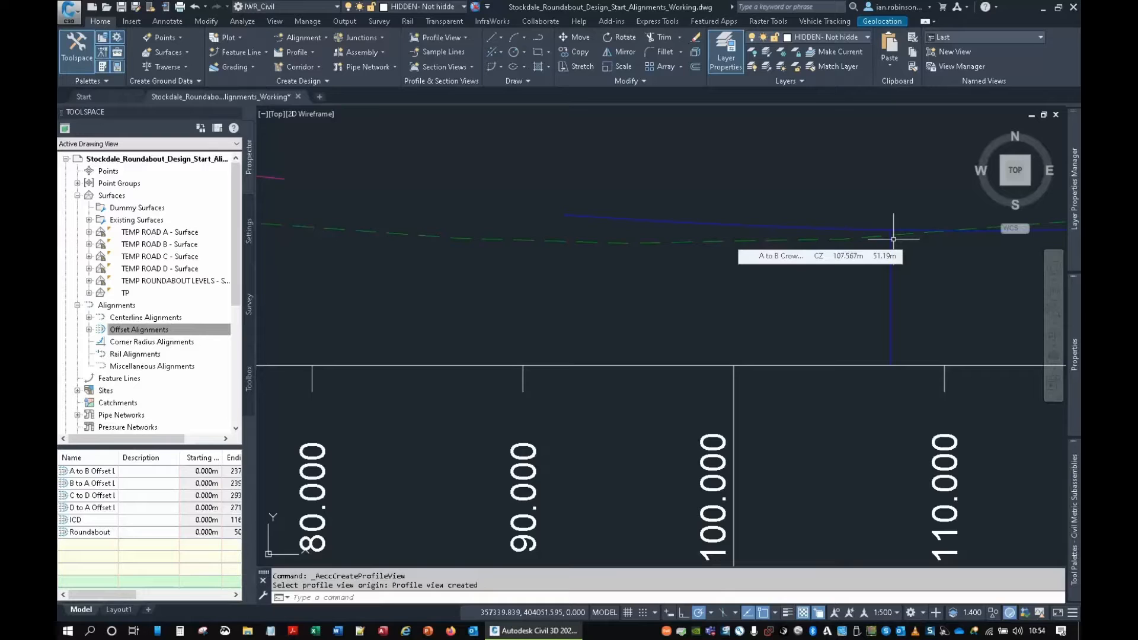
{"action": "scroll", "coordinate": [893, 239], "scroll_direction": "down", "scroll_amount": 6}
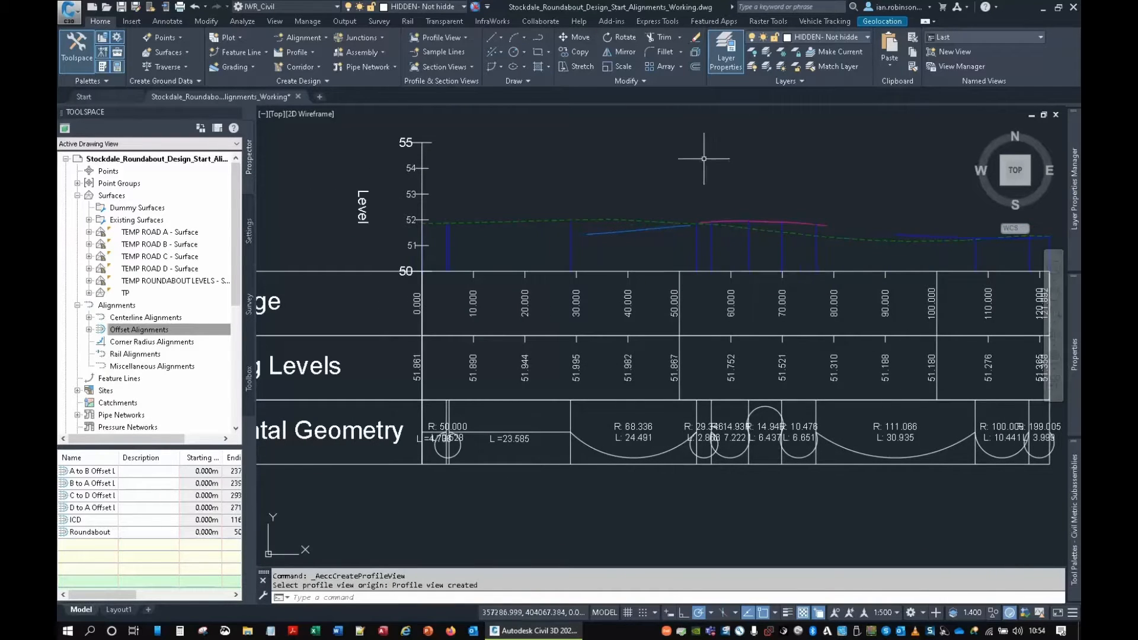
Create a layout profile in the A to B Crown view with Design Style LWT and the Longfall and Ordinates label set.
{"action": "left_click", "coordinate": [291, 53]}
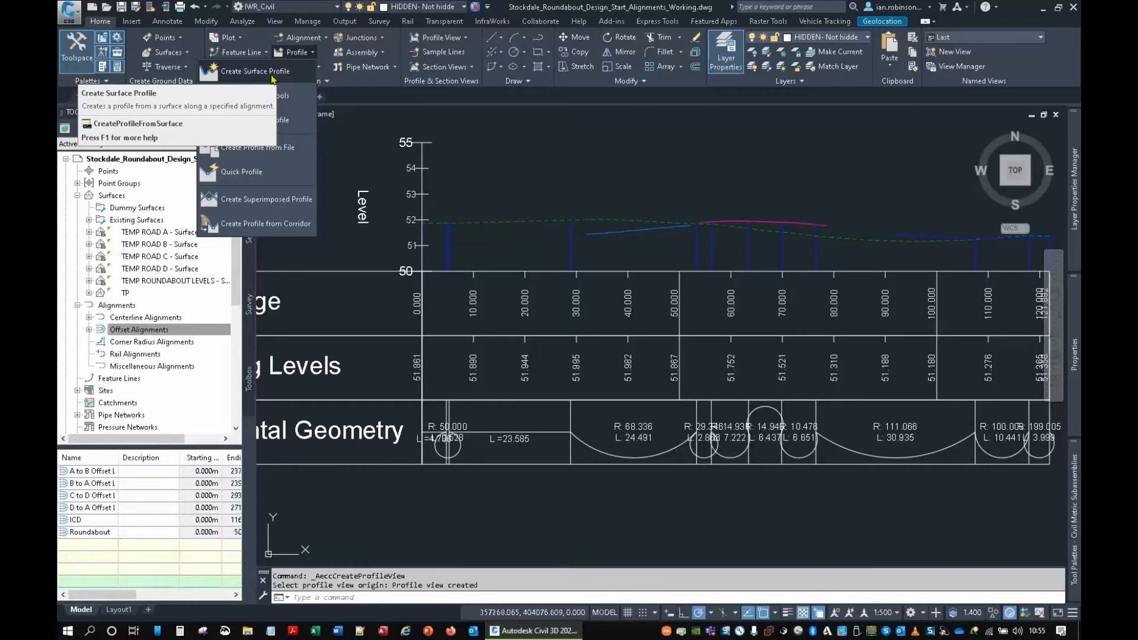
{"action": "left_click", "coordinate": [279, 96]}
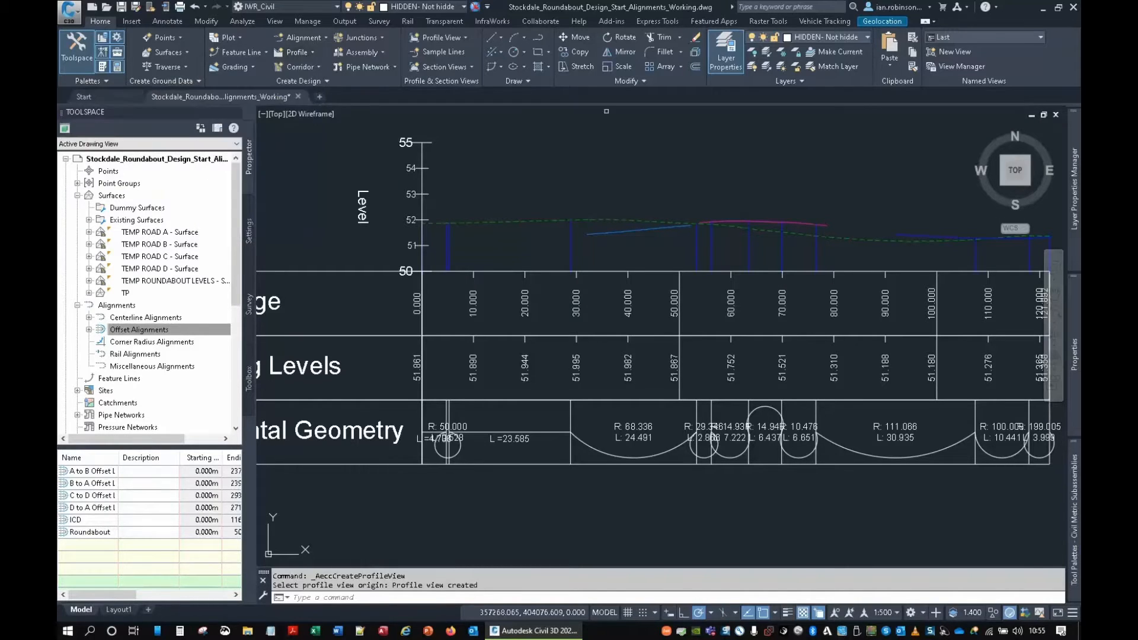
{"action": "left_click", "coordinate": [329, 275]}
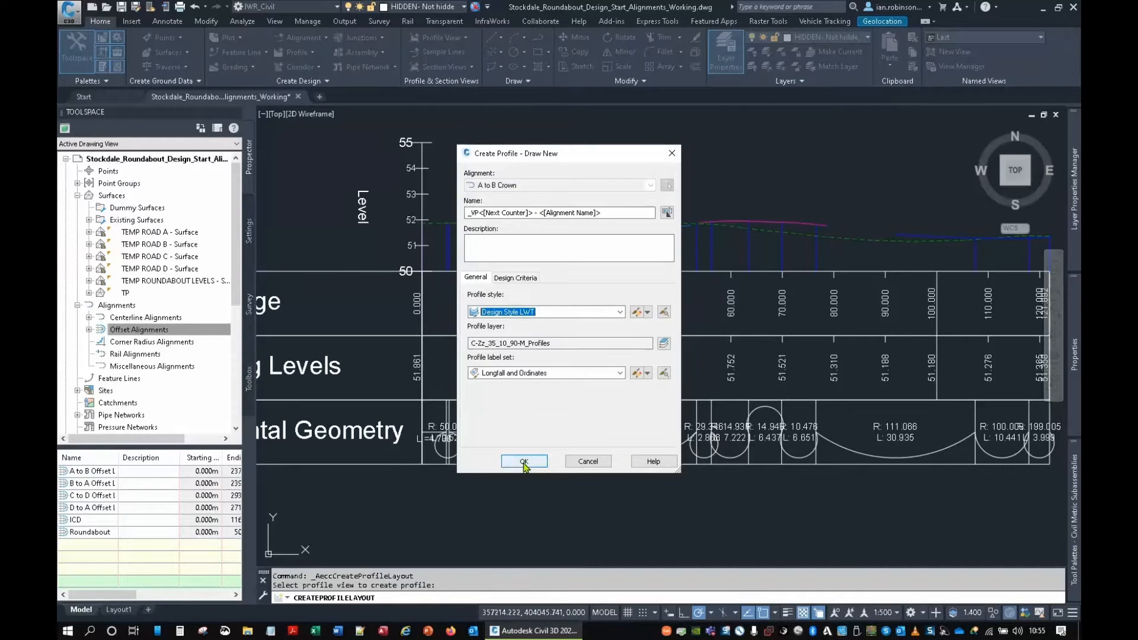
{"action": "left_click", "coordinate": [524, 460]}
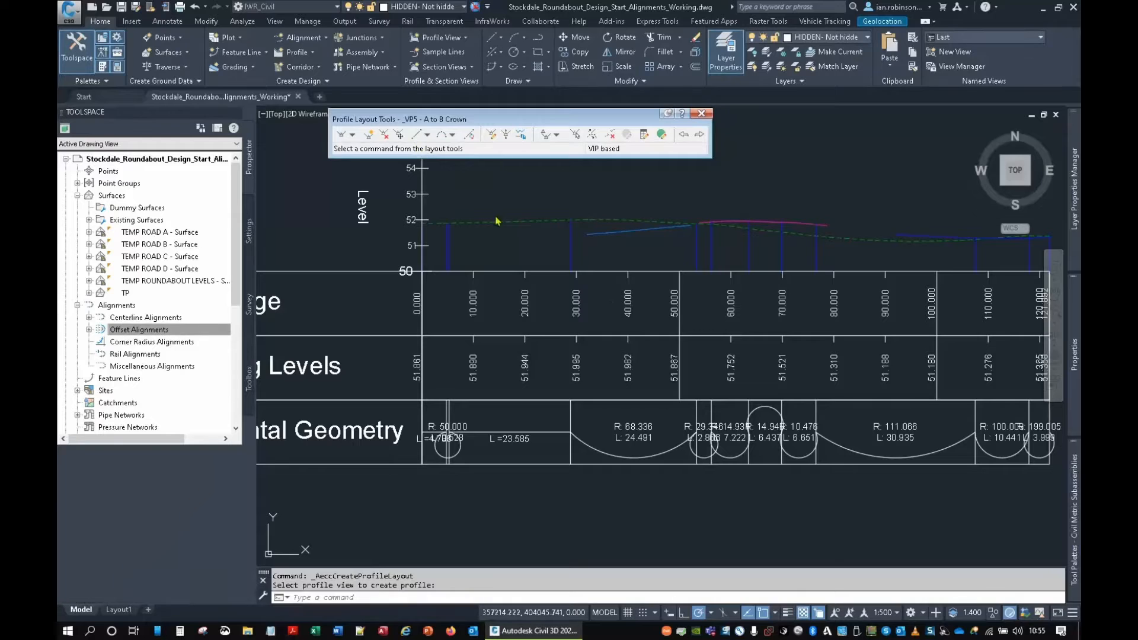
Draw the first profile straight from the start to the end of the TEMP ROAD A surface profile.
{"action": "left_click", "coordinate": [345, 135]}
{"action": "scroll", "coordinate": [586, 249], "scroll_direction": "up", "scroll_amount": 6}
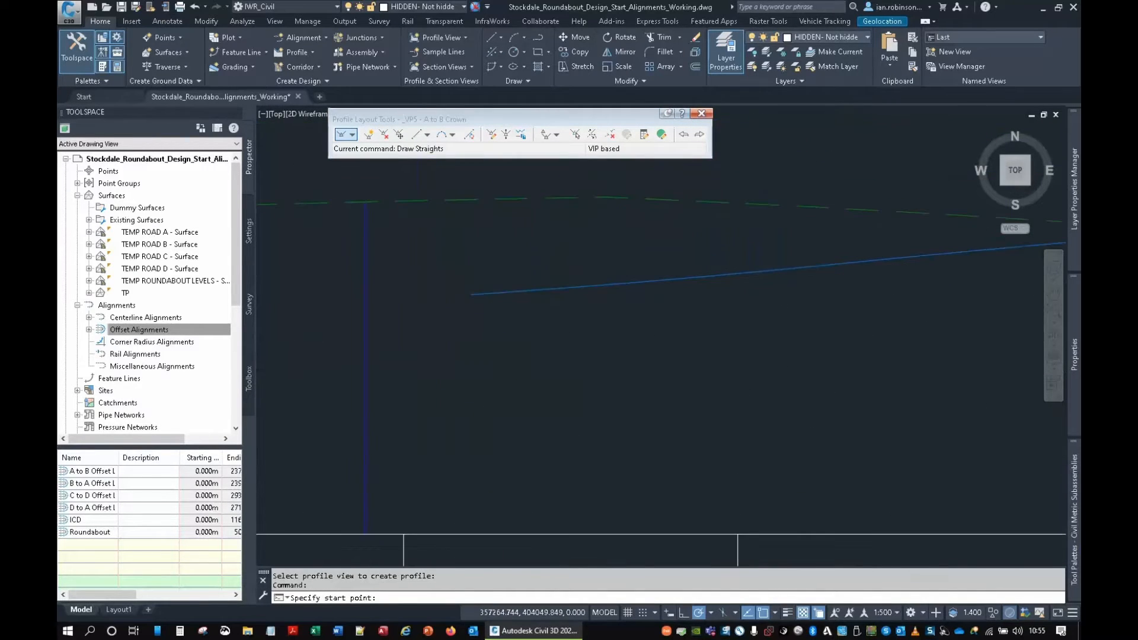
{"action": "left_click", "coordinate": [471, 294]}
{"action": "scroll", "coordinate": [681, 308], "scroll_direction": "down", "scroll_amount": 6}
{"action": "middle_click_drag", "start_coordinate": [711, 307], "coordinate": [482, 306]}
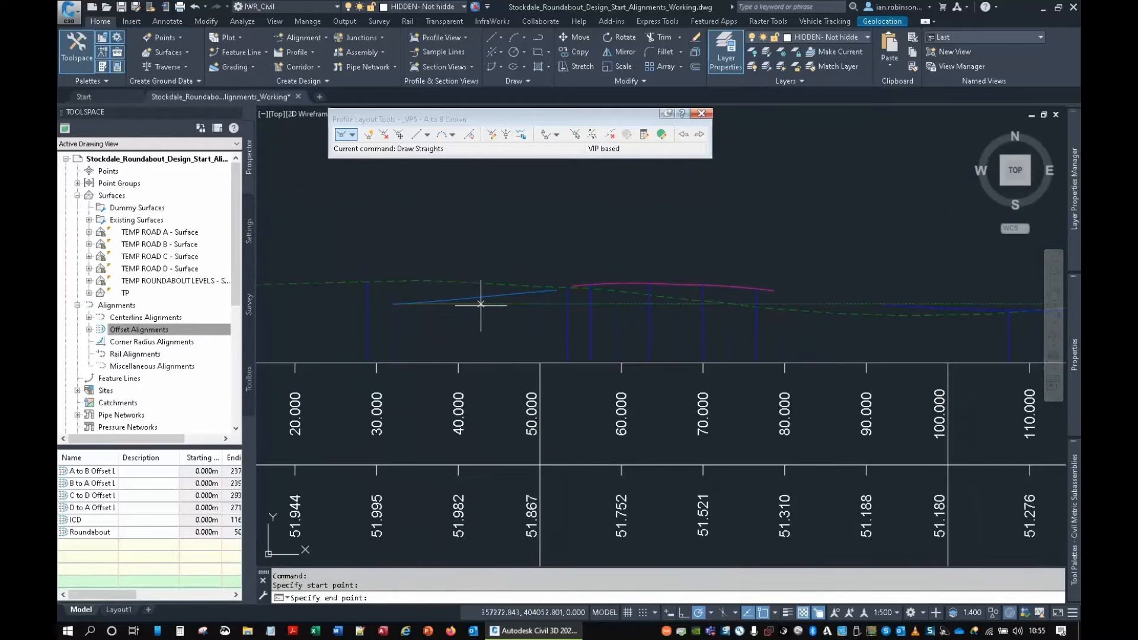
{"action": "scroll", "coordinate": [548, 306], "scroll_direction": "up", "scroll_amount": 6}
{"action": "left_click", "coordinate": [577, 233]}
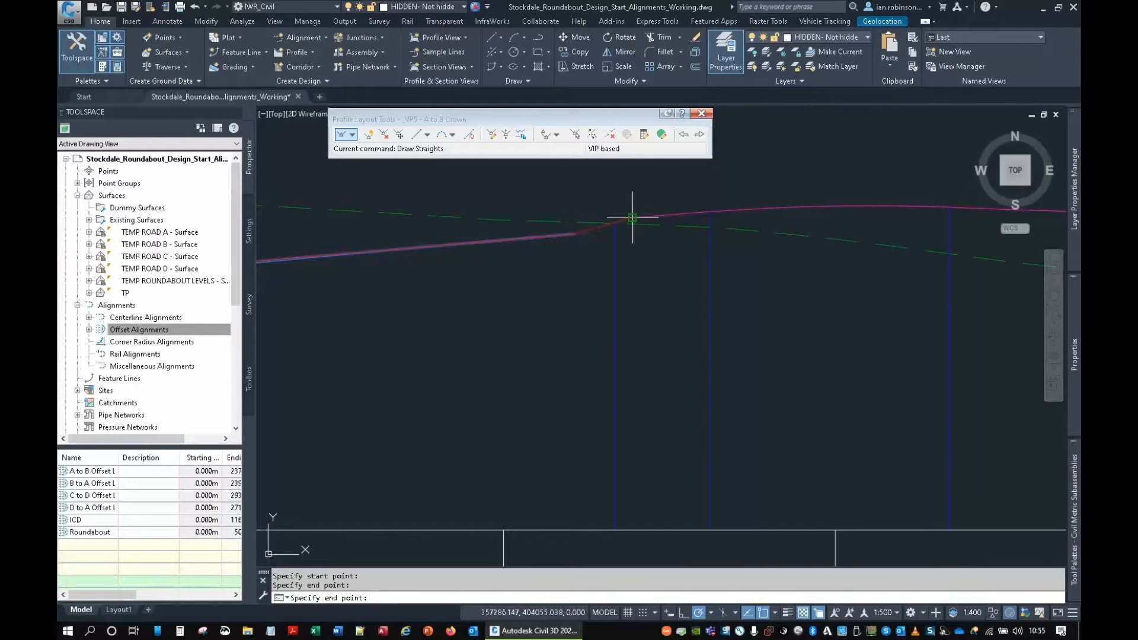
Continue the straights through both ends of the roundabout surface profile to the start of the TEMP ROAD B profile.
{"action": "left_click", "coordinate": [633, 218]}
{"action": "scroll", "coordinate": [675, 217], "scroll_direction": "down", "scroll_amount": 4}
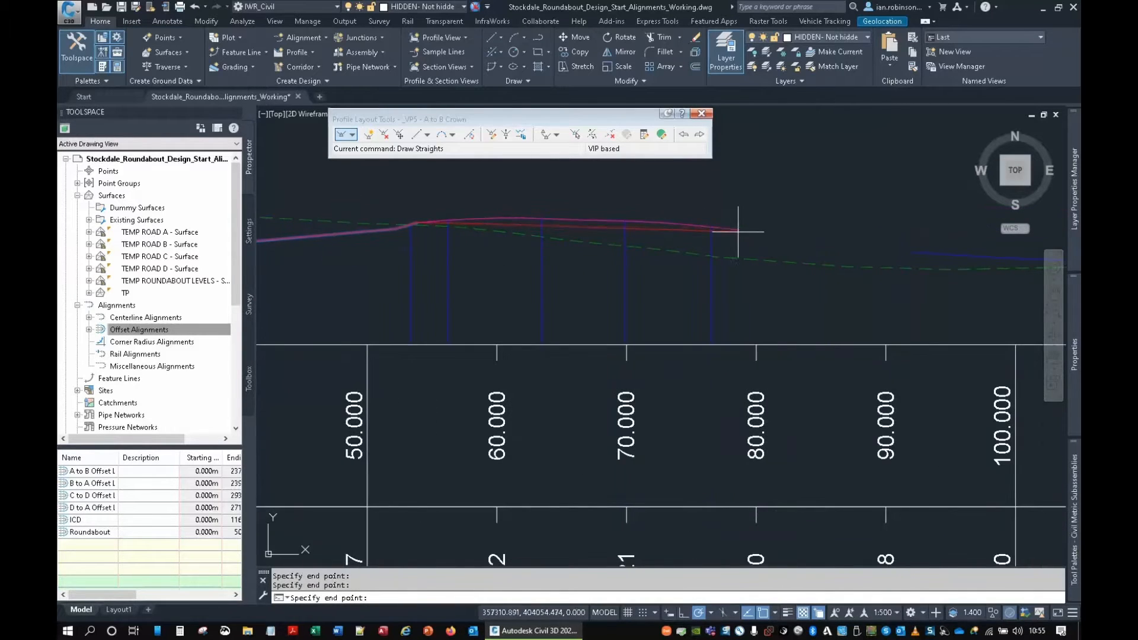
{"action": "middle_click_drag", "start_coordinate": [750, 230], "coordinate": [426, 190]}
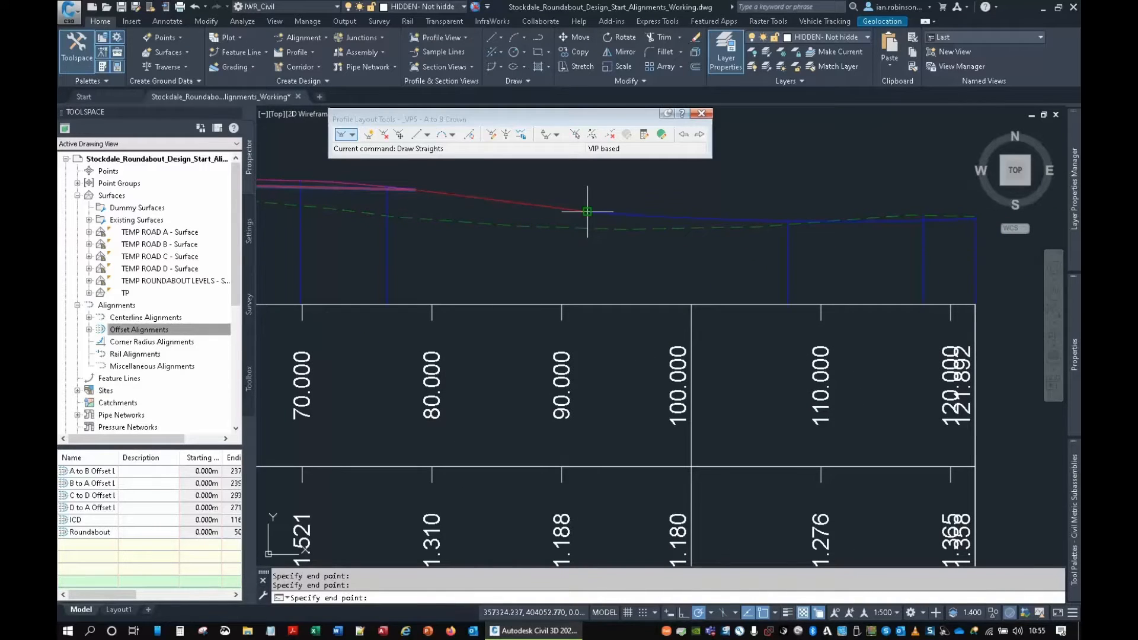
{"action": "middle_click_drag", "start_coordinate": [618, 231], "coordinate": [521, 283]}
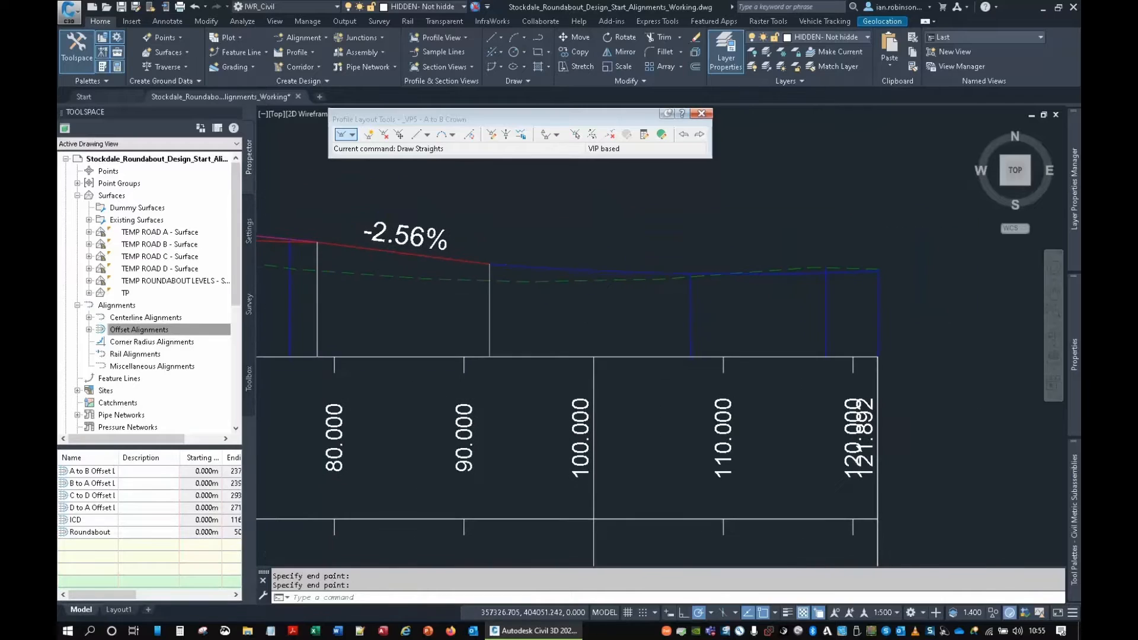
Inspect the drawn straights and their gradients against the roundabout and road surface profiles.
{"action": "scroll", "coordinate": [800, 282], "scroll_direction": "down", "scroll_amount": 2}
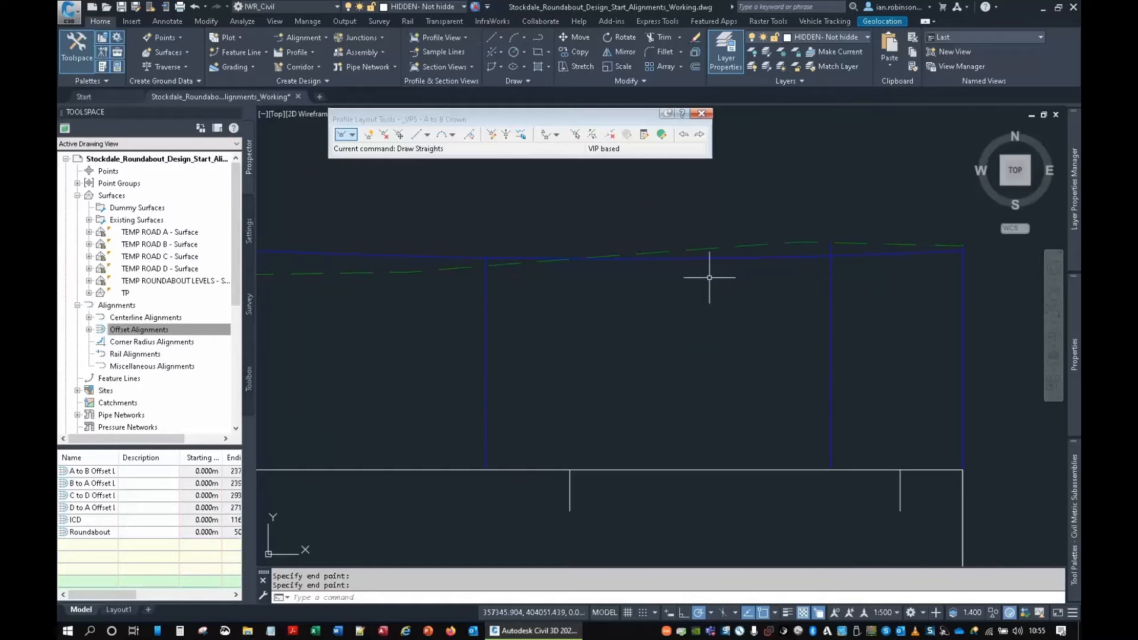
{"action": "middle_click_drag", "start_coordinate": [541, 292], "coordinate": [840, 283]}
{"action": "scroll", "coordinate": [695, 249], "scroll_direction": "up", "scroll_amount": 2}
{"action": "middle_click_drag", "start_coordinate": [542, 243], "coordinate": [637, 284]}
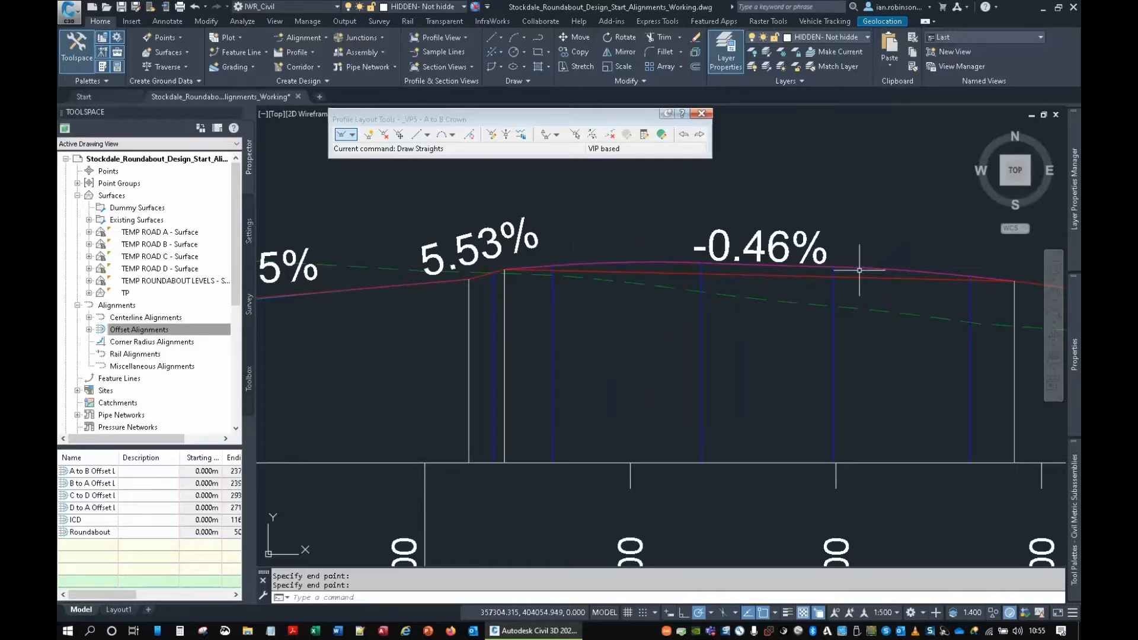
{"action": "scroll", "coordinate": [686, 272], "scroll_direction": "down", "scroll_amount": 10}
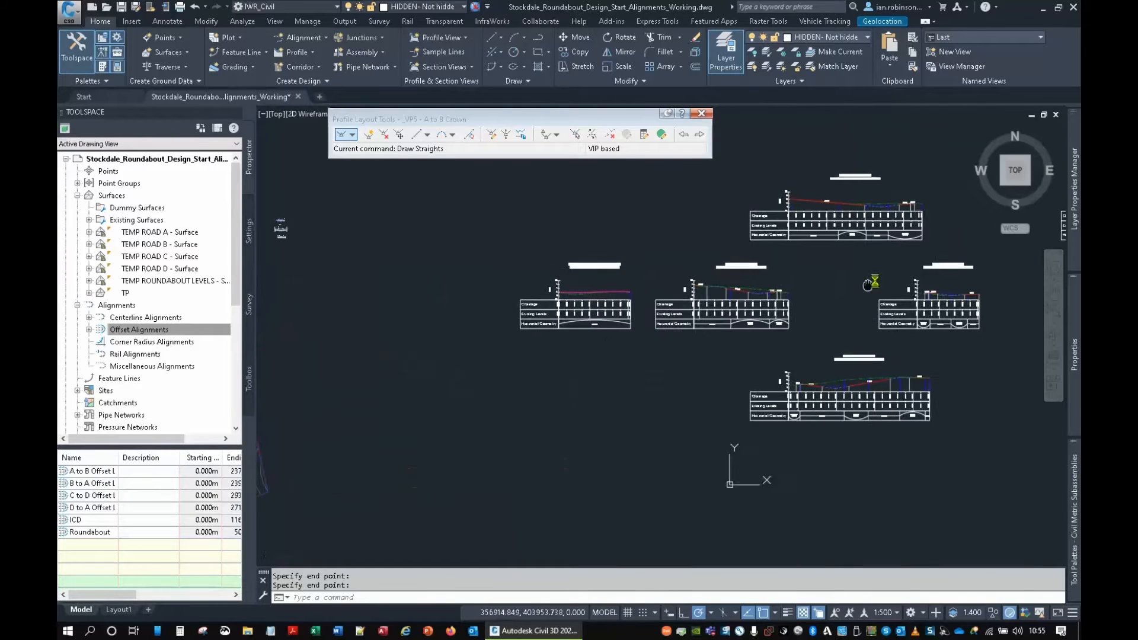
Examine the plan where the A to B crown alignment runs along the roundabout crown, checking chainages and surface levels there.
{"action": "scroll", "coordinate": [458, 336], "scroll_direction": "up", "scroll_amount": 10}
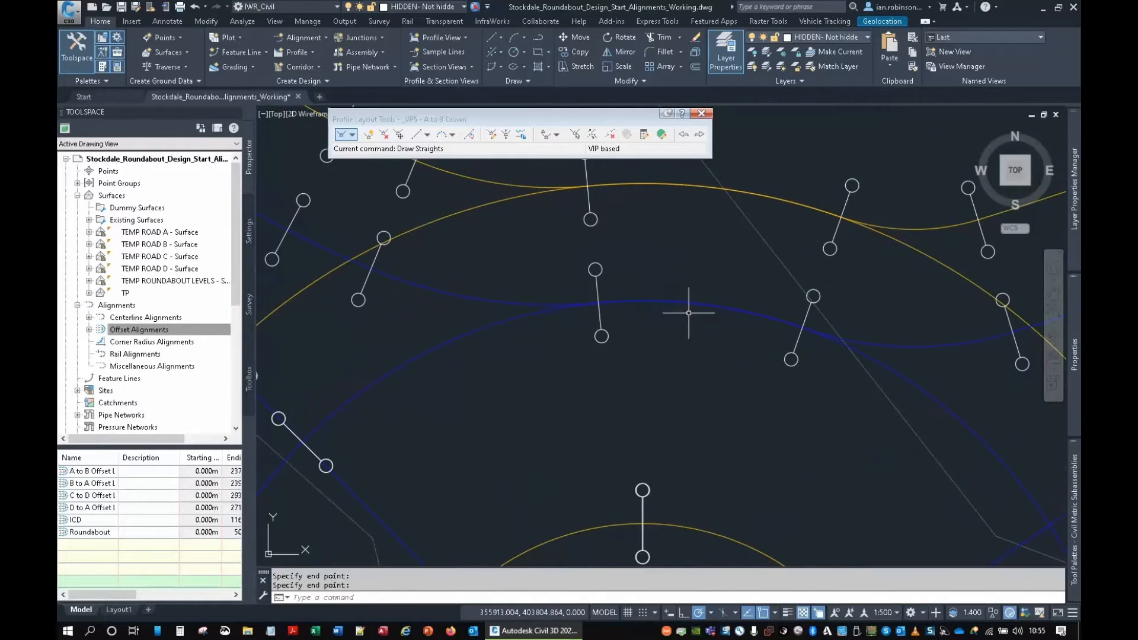
{"action": "scroll", "coordinate": [877, 347], "scroll_direction": "up", "scroll_amount": 2}
{"action": "mouse_move", "coordinate": [640, 326]}
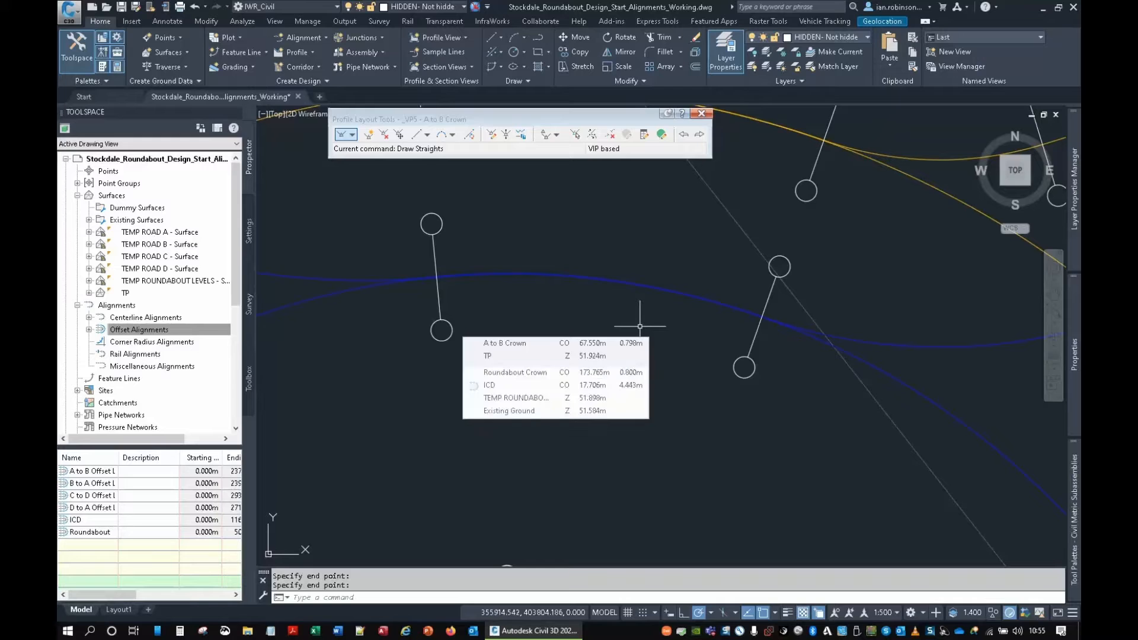
{"action": "scroll", "coordinate": [640, 326], "scroll_direction": "down", "scroll_amount": 8}
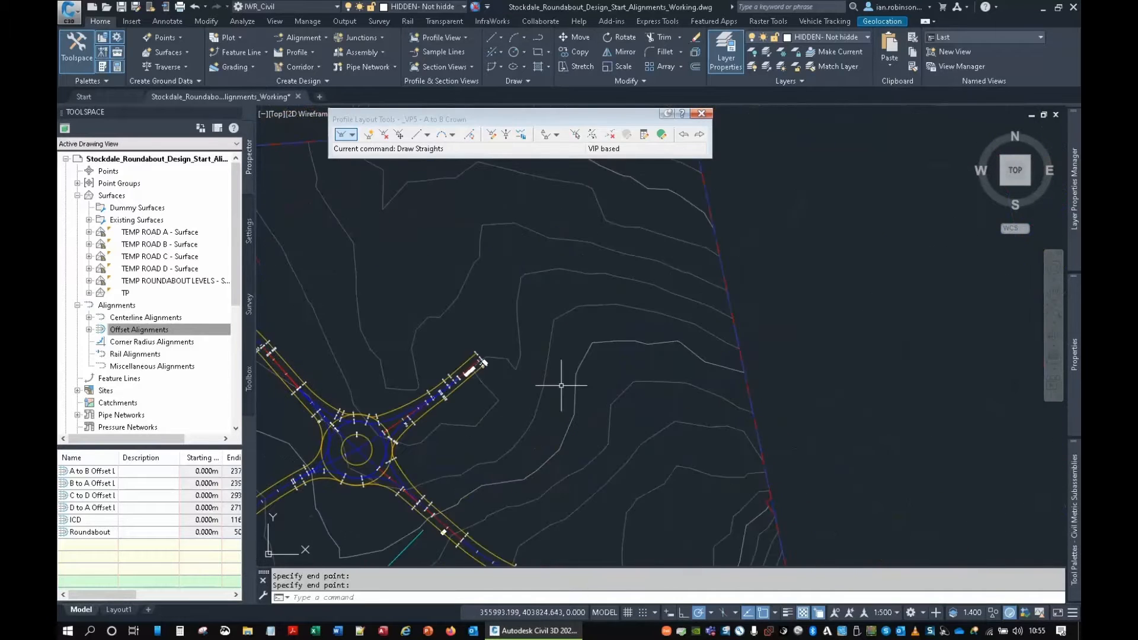
Insert a VIP into the A to B Crown design profile on the roundabout surface profile at about chainage 57.238 m, level 51.932 m.
{"action": "mouse_move", "coordinate": [984, 305]}
{"action": "middle_mouse_down"}
{"action": "mouse_move", "coordinate": [652, 323]}
{"action": "mouse_move", "coordinate": [667, 353]}
{"action": "middle_mouse_up"}
{"action": "middle_click_drag", "start_coordinate": [913, 287], "coordinate": [640, 311]}
{"action": "scroll", "coordinate": [658, 296], "scroll_direction": "up", "scroll_amount": 8}
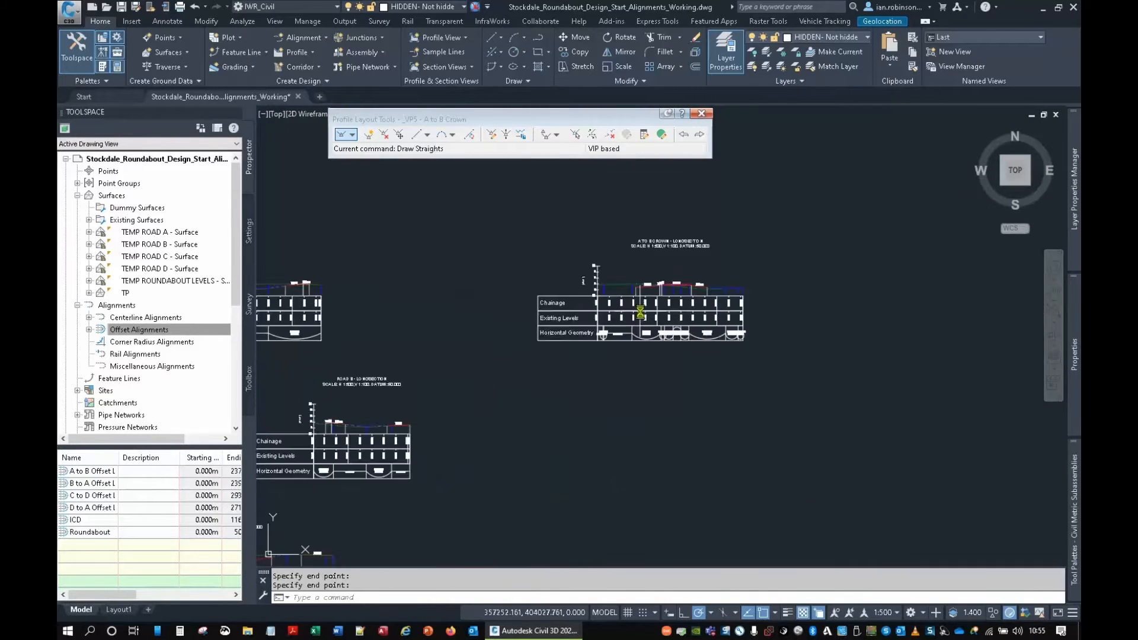
{"action": "scroll", "coordinate": [738, 279], "scroll_direction": "up", "scroll_amount": 4}
{"action": "middle_click_drag", "start_coordinate": [744, 241], "coordinate": [722, 356]}
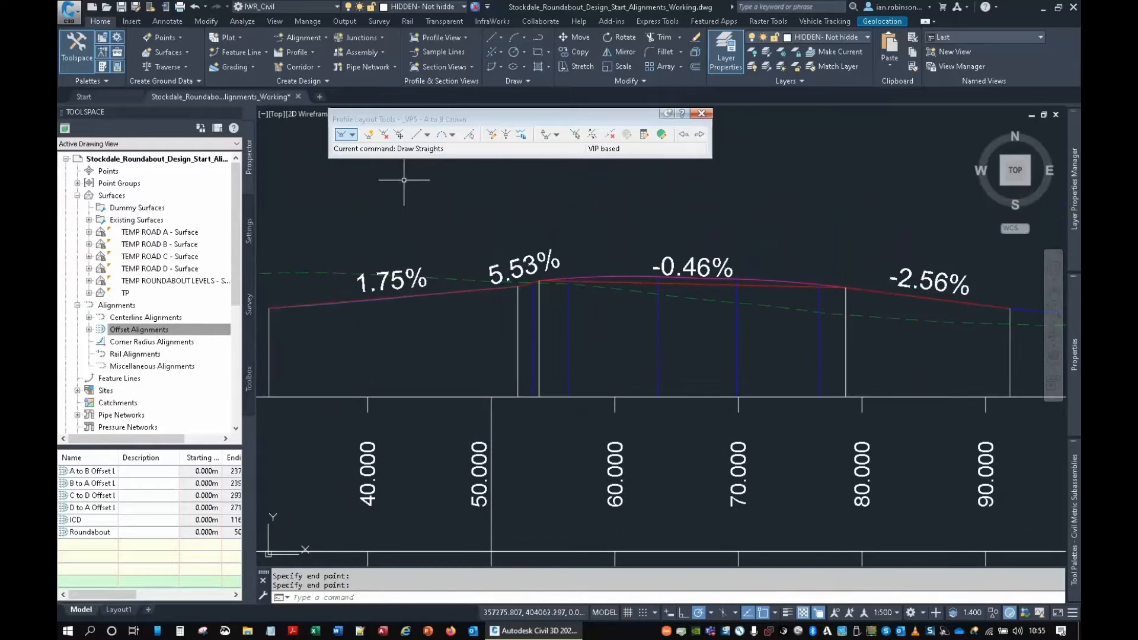
{"action": "left_click", "coordinate": [369, 134]}
{"action": "scroll", "coordinate": [541, 274], "scroll_direction": "up", "scroll_amount": 5}
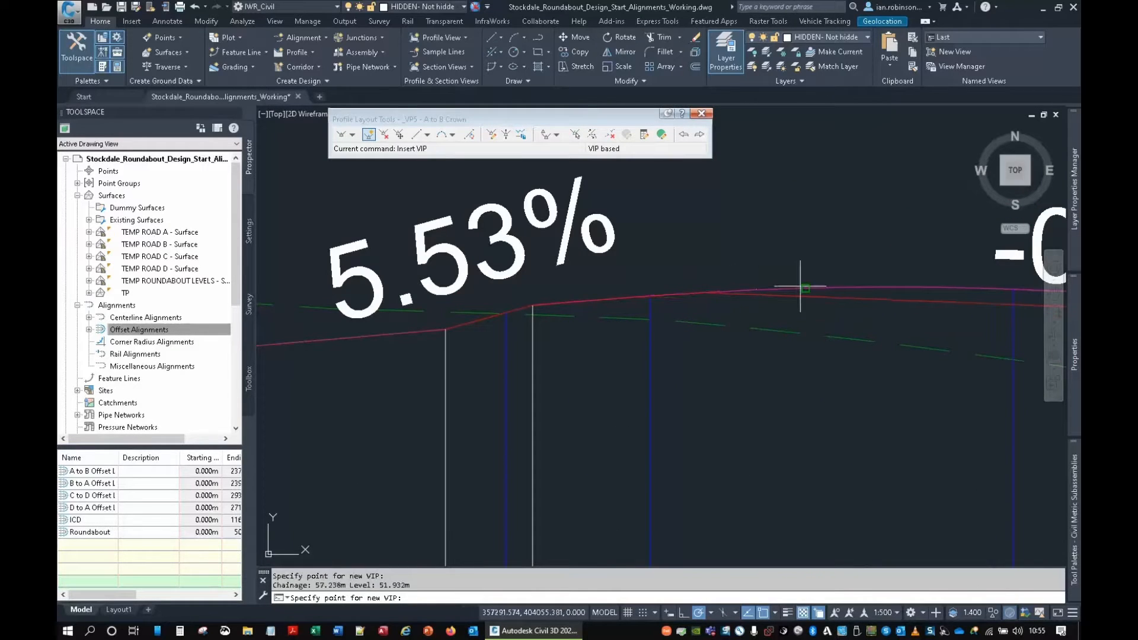
Insert VIPs in the A to B Crown profile along the roundabout surface profile at about chainages 63.8, 66.6 and 68.3 m.
{"action": "middle_click_drag", "start_coordinate": [861, 286], "coordinate": [596, 290]}
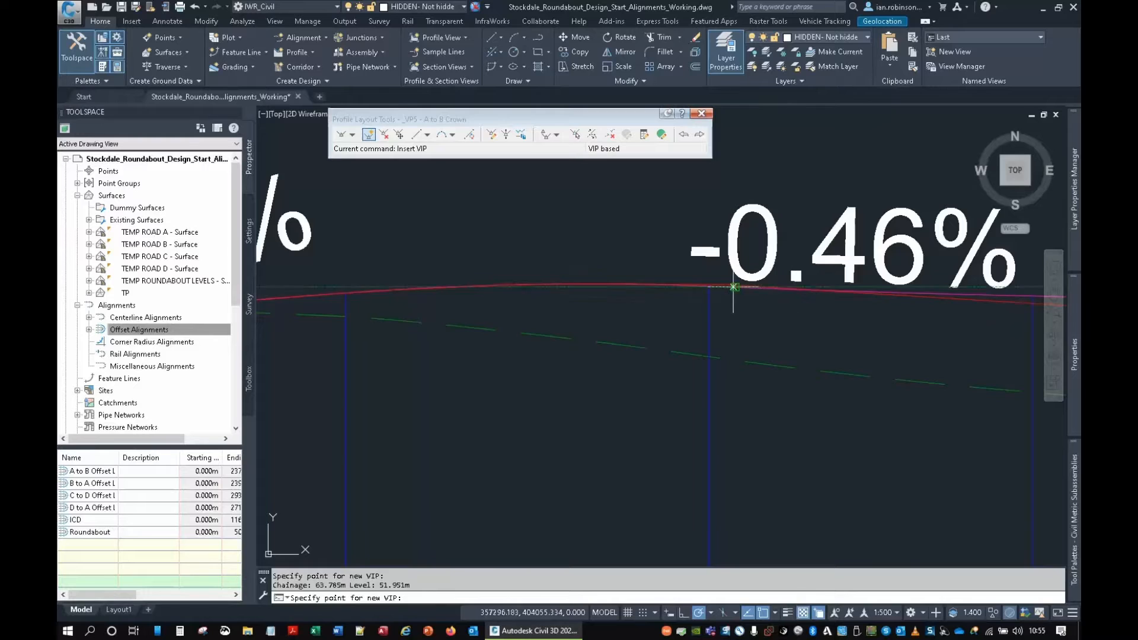
{"action": "scroll", "coordinate": [726, 289], "scroll_direction": "up", "scroll_amount": 3}
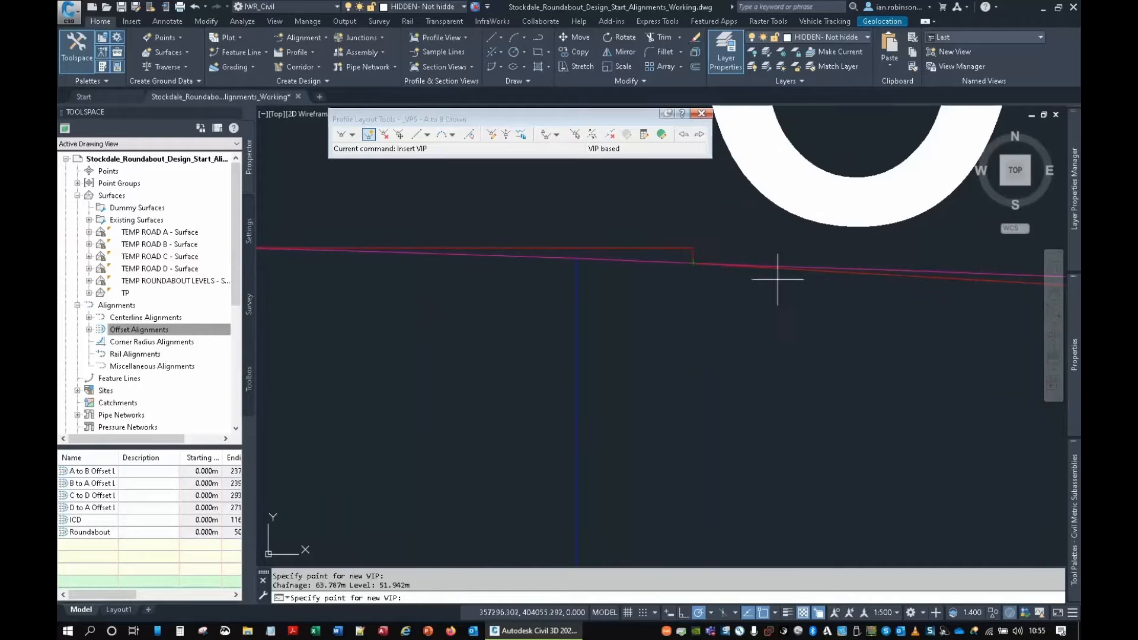
{"action": "scroll", "coordinate": [726, 275], "scroll_direction": "down", "scroll_amount": 2}
{"action": "scroll", "coordinate": [726, 275], "scroll_direction": "down", "scroll_amount": 3}
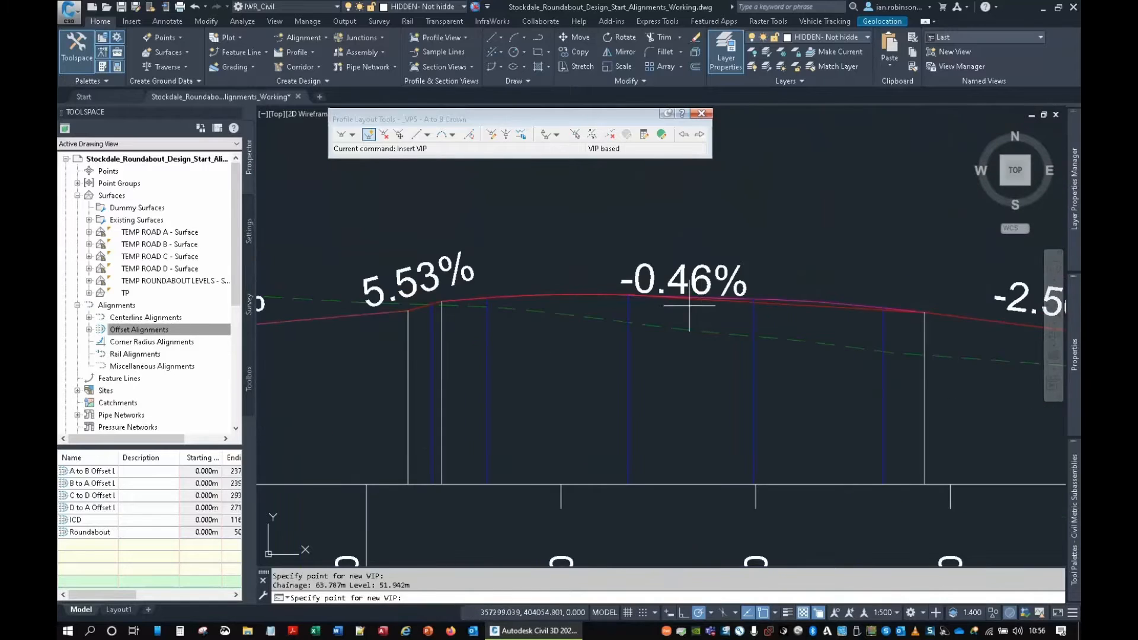
{"action": "scroll", "coordinate": [689, 306], "scroll_direction": "up", "scroll_amount": 3}
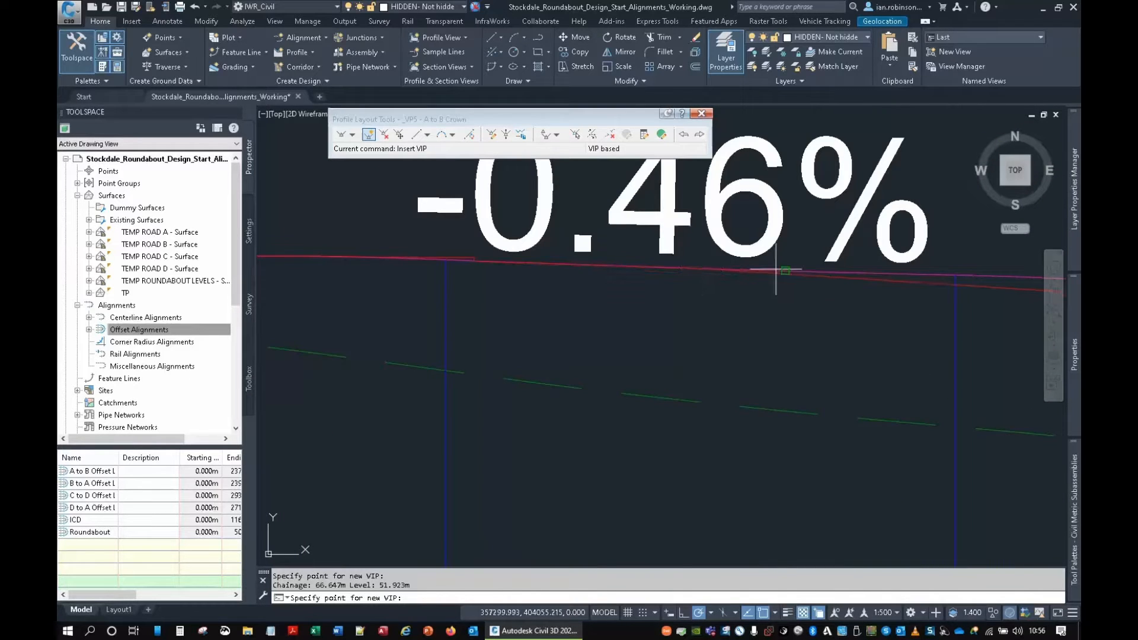
{"action": "middle_click_drag", "start_coordinate": [871, 272], "coordinate": [587, 272]}
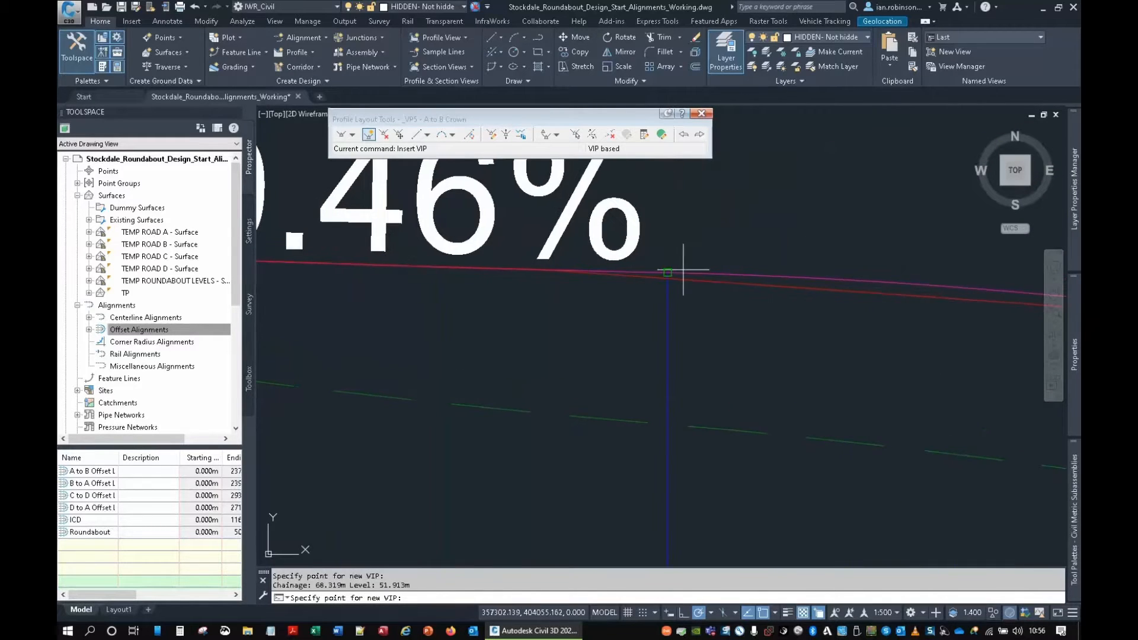
Insert more VIPs over the falling side of the crest, including about chainages 71.5 and 74.9 m, and end the insertion.
{"action": "left_click", "coordinate": [679, 272]}
{"action": "middle_click_drag", "start_coordinate": [788, 270], "coordinate": [596, 264]}
{"action": "left_click", "coordinate": [609, 263]}
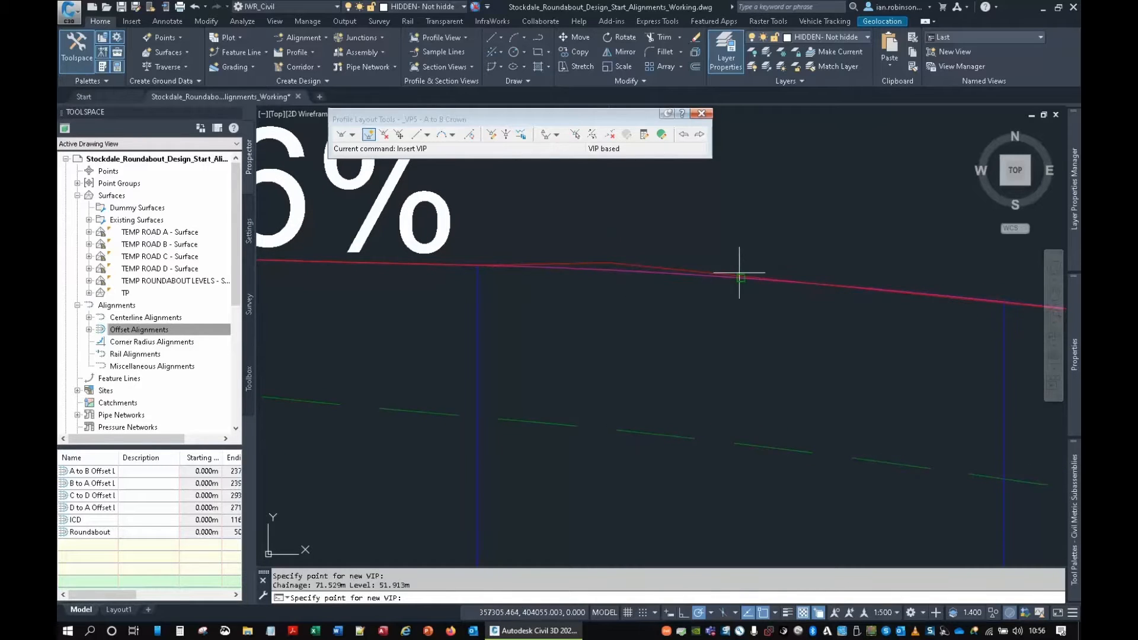
{"action": "middle_click_drag", "start_coordinate": [848, 287], "coordinate": [561, 259]}
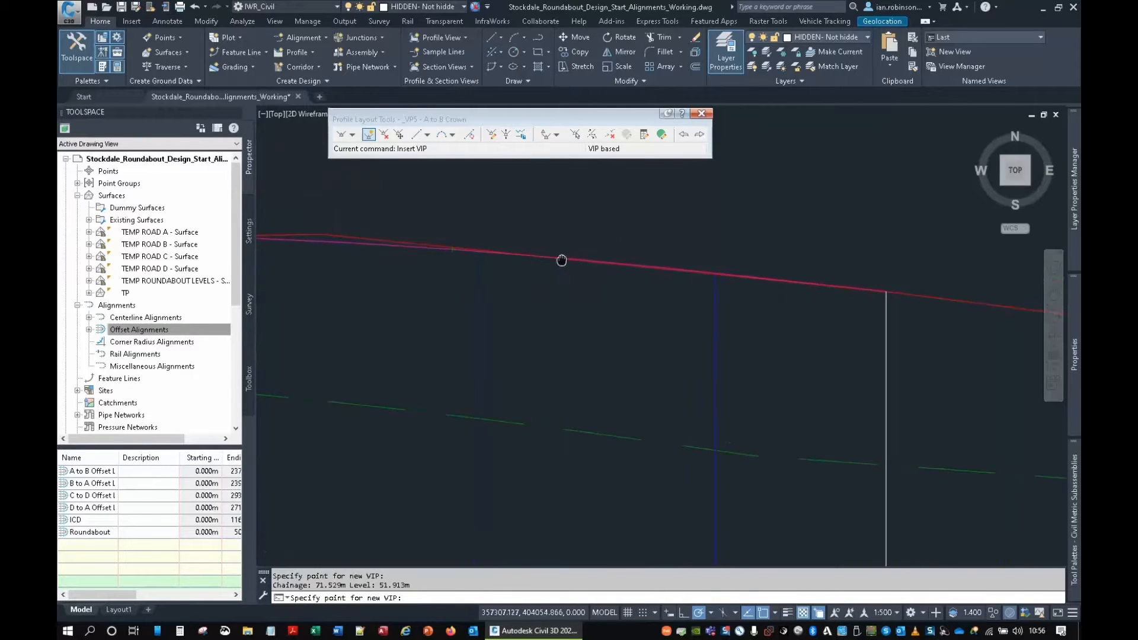
{"action": "left_click", "coordinate": [602, 256]}
{"action": "middle_click_drag", "start_coordinate": [764, 281], "coordinate": [524, 261]}
{"action": "key", "text": "Return"}
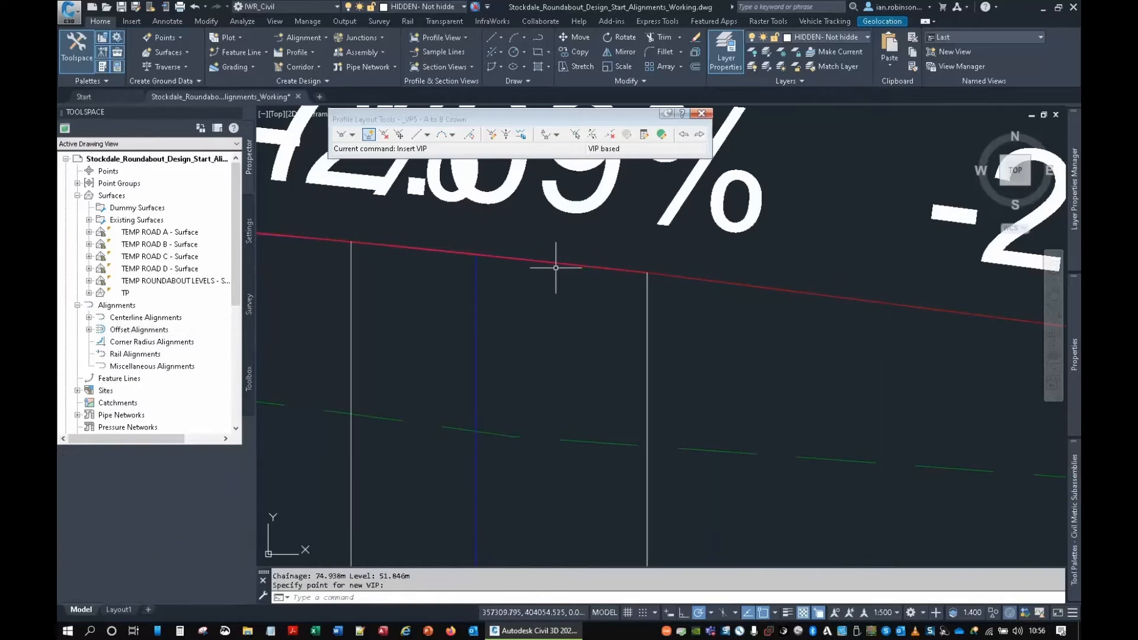
Lower the raised VIP near chainage 71.5 m onto the TEMP ROUNDABOUT LEVELS surface profile.
{"action": "scroll", "coordinate": [563, 307], "scroll_direction": "down", "scroll_amount": 3}
{"action": "middle_click_drag", "start_coordinate": [405, 303], "coordinate": [669, 311]}
{"action": "scroll", "coordinate": [653, 298], "scroll_direction": "up", "scroll_amount": 7}
{"action": "middle_click_drag", "start_coordinate": [612, 281], "coordinate": [681, 339]}
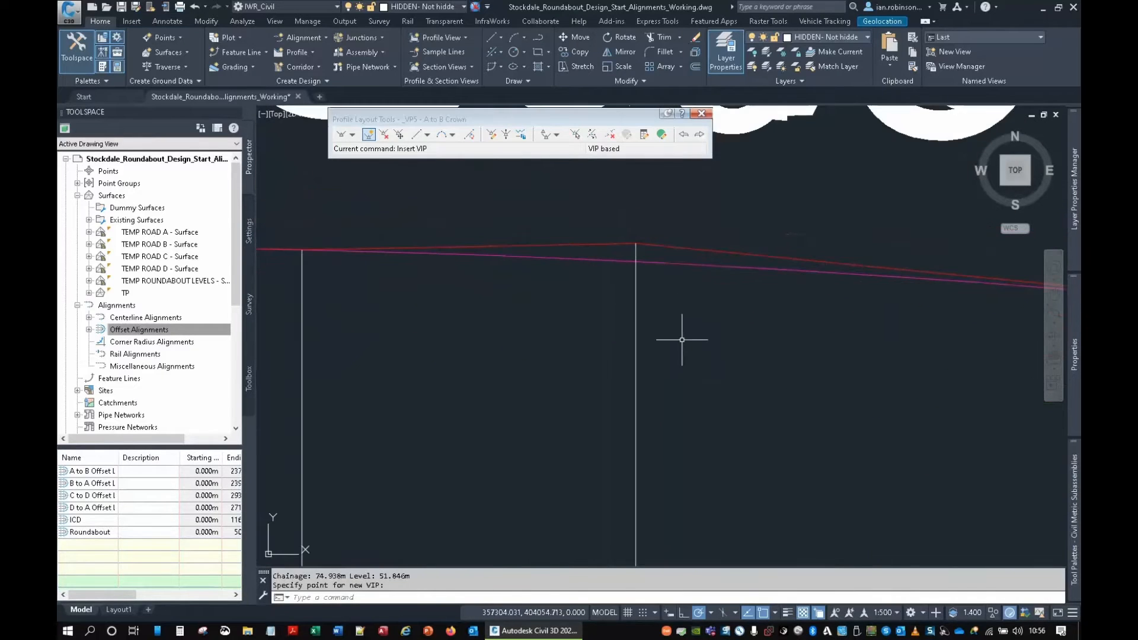
{"action": "left_click", "coordinate": [609, 243]}
{"action": "key", "text": "Return"}
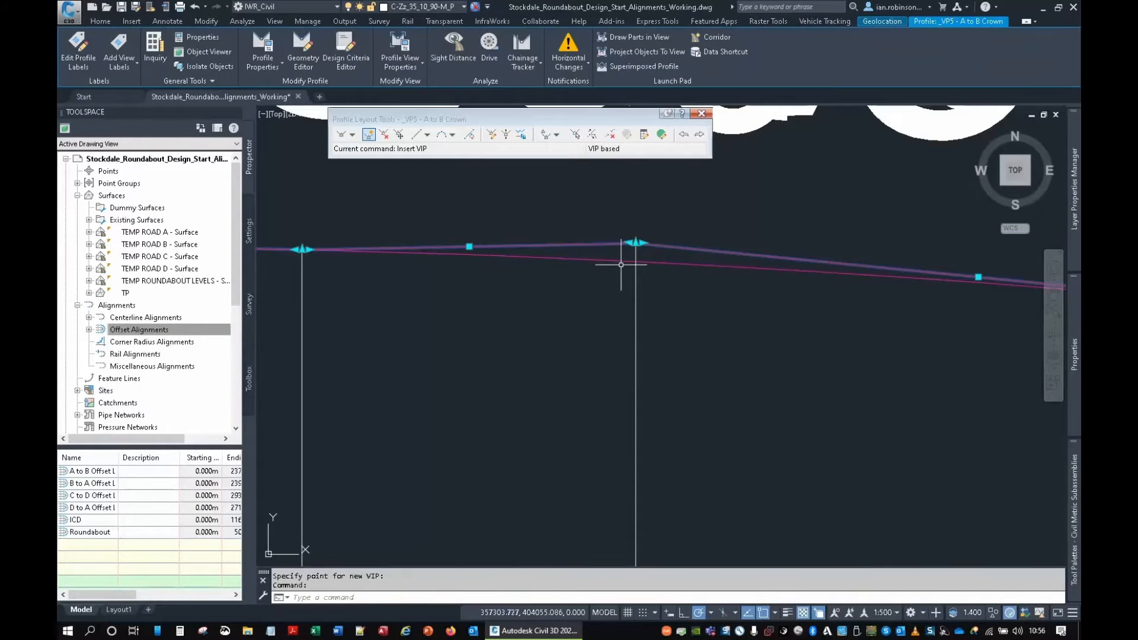
{"action": "left_click", "coordinate": [622, 260]}
{"action": "left_click", "coordinate": [635, 243]}
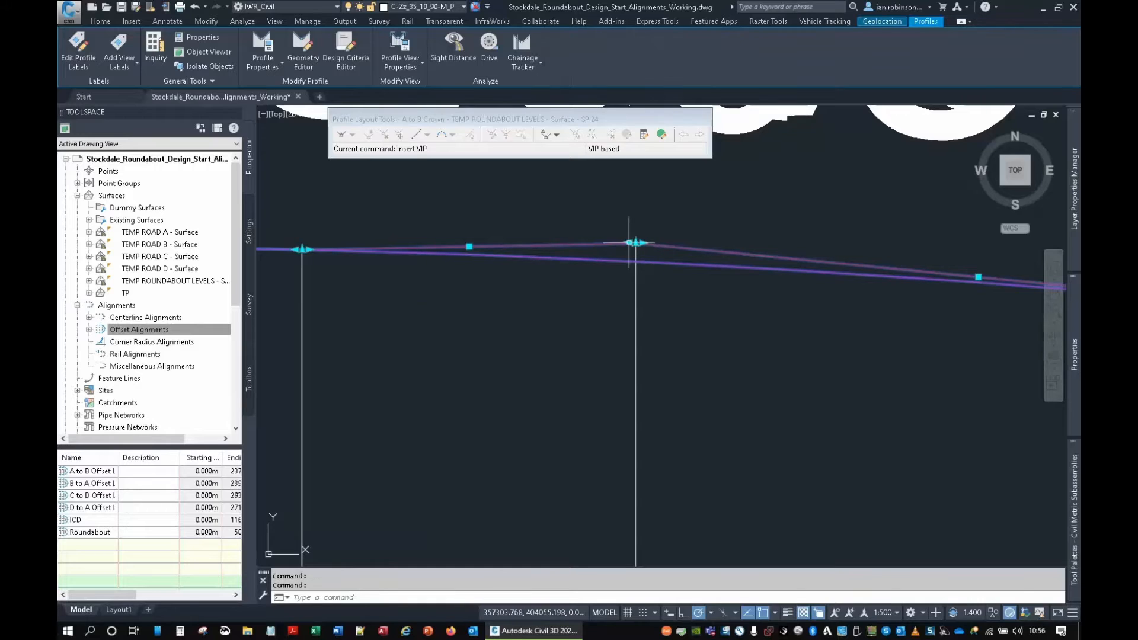
{"action": "left_click", "coordinate": [635, 261]}
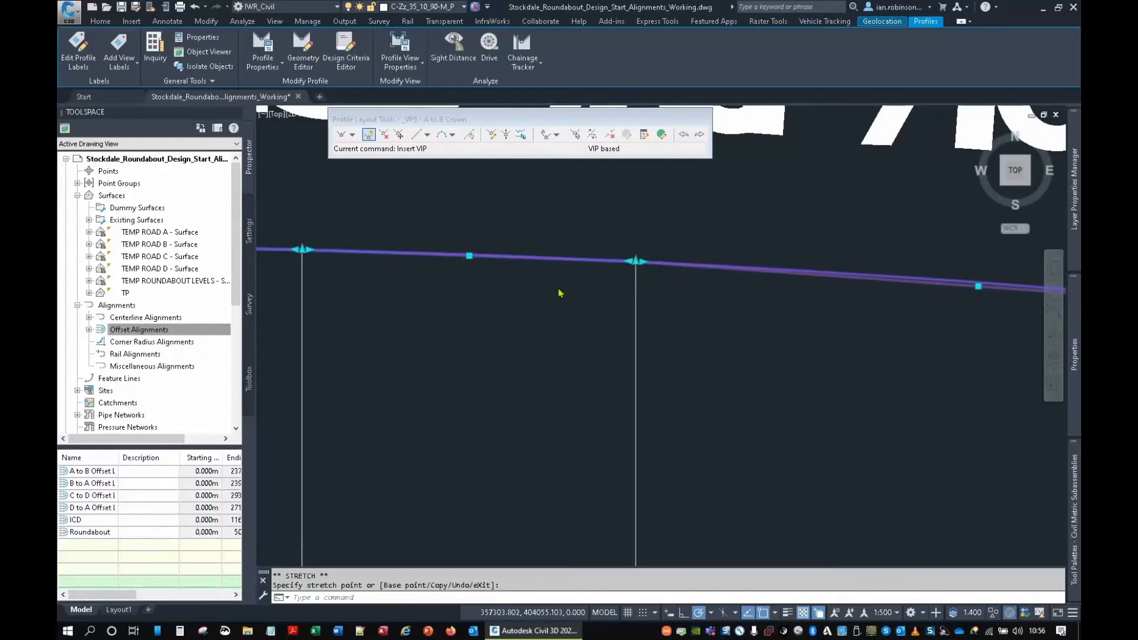
Delete the upper of the two nearly coincident VIPs at about chainage 63.8 m.
{"action": "scroll", "coordinate": [415, 255], "scroll_direction": "up", "scroll_amount": 6}
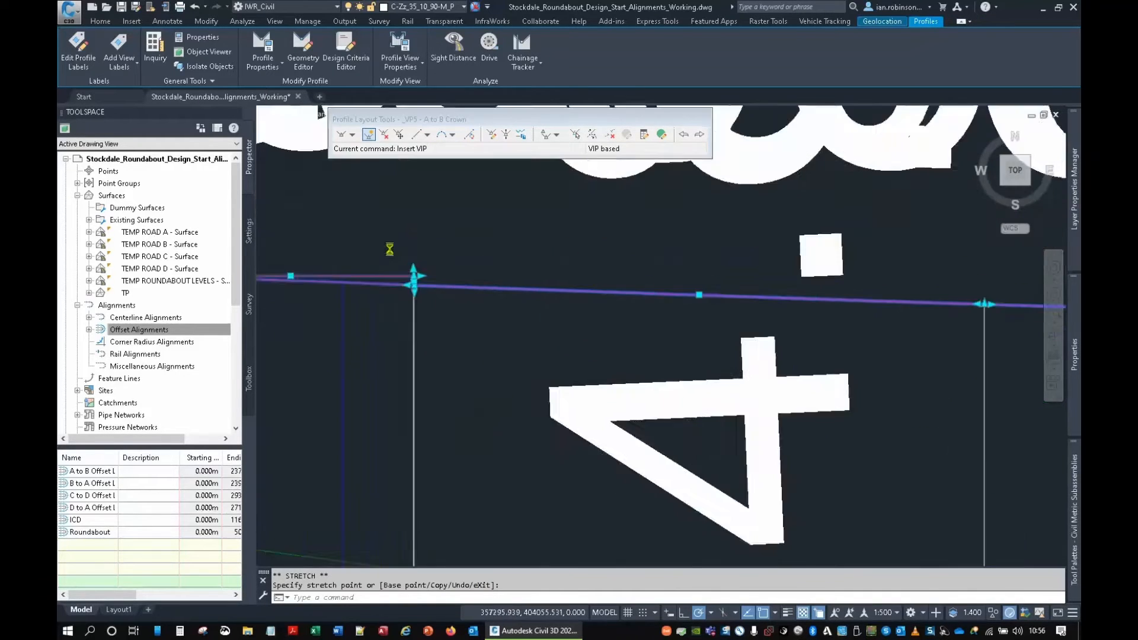
{"action": "middle_click_drag", "start_coordinate": [525, 331], "coordinate": [585, 446]}
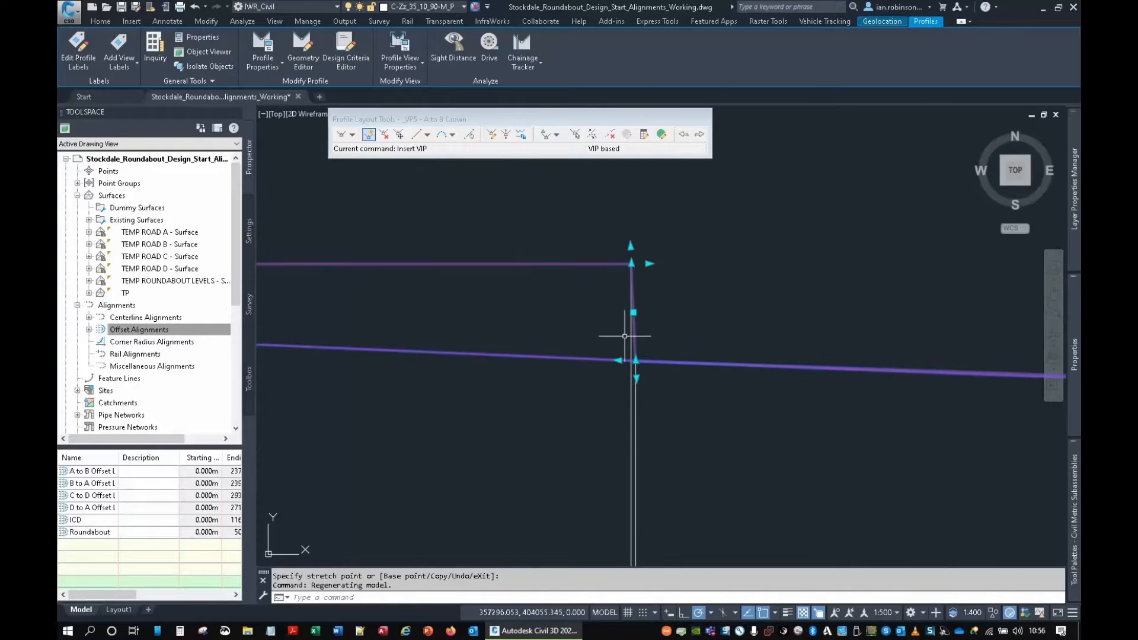
{"action": "left_click", "coordinate": [384, 134]}
{"action": "left_click", "coordinate": [632, 260]}
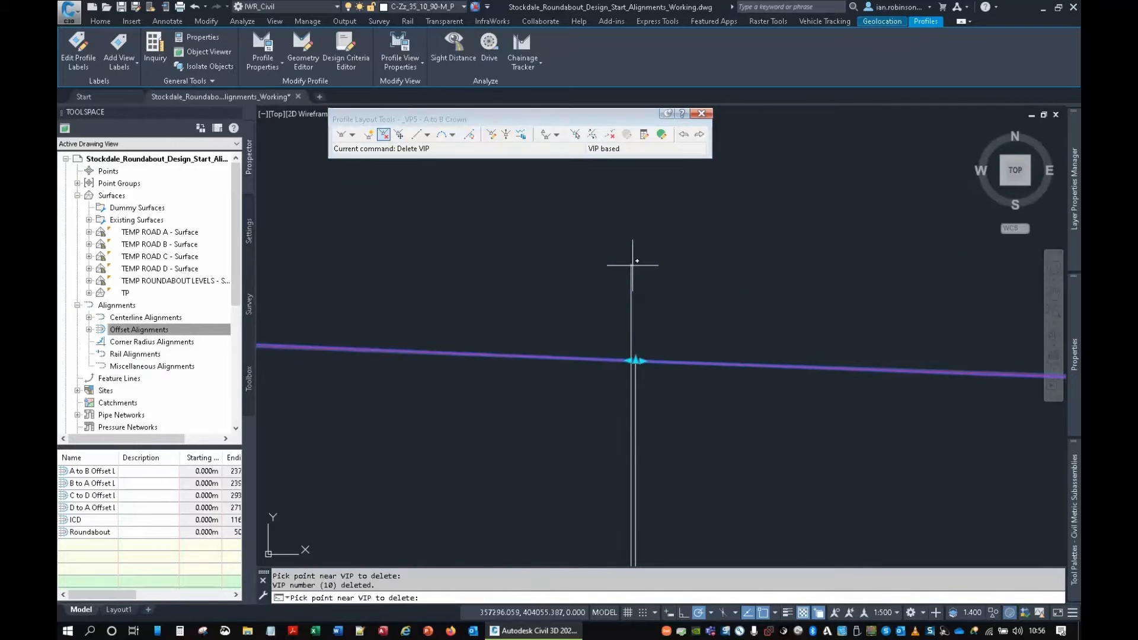
{"action": "key", "text": "Return"}
Erase the overlapping grade labels above the A to B Crown profile.
{"action": "scroll", "coordinate": [756, 321], "scroll_direction": "down", "scroll_amount": 5}
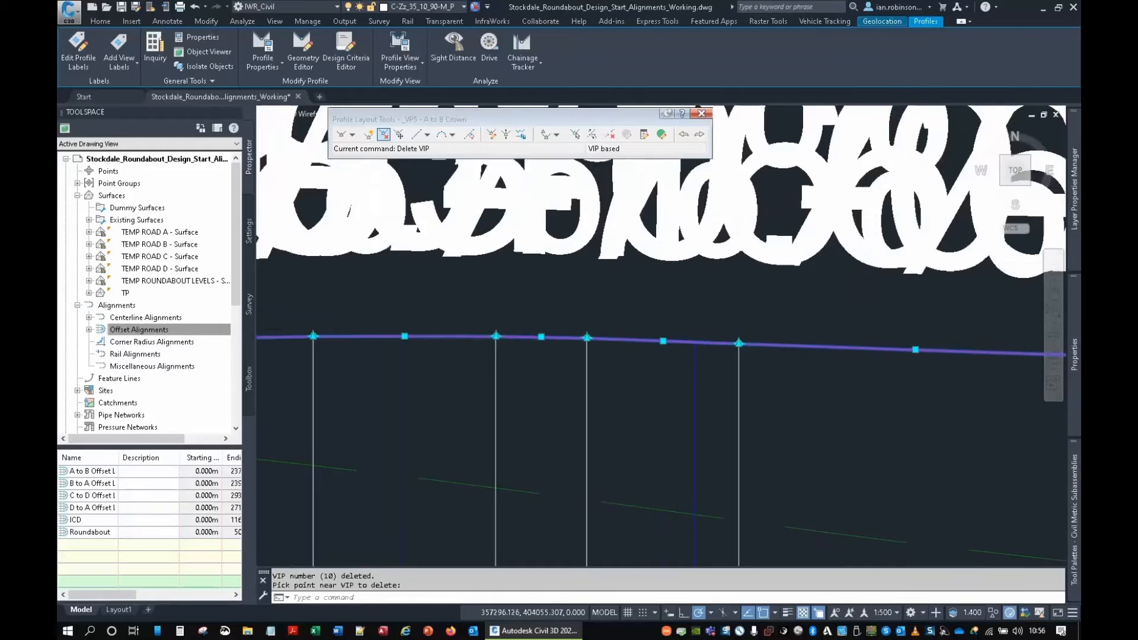
{"action": "middle_click_drag", "start_coordinate": [745, 347], "coordinate": [609, 318]}
{"action": "key", "text": "Escape"}
{"action": "left_click", "coordinate": [609, 290]}
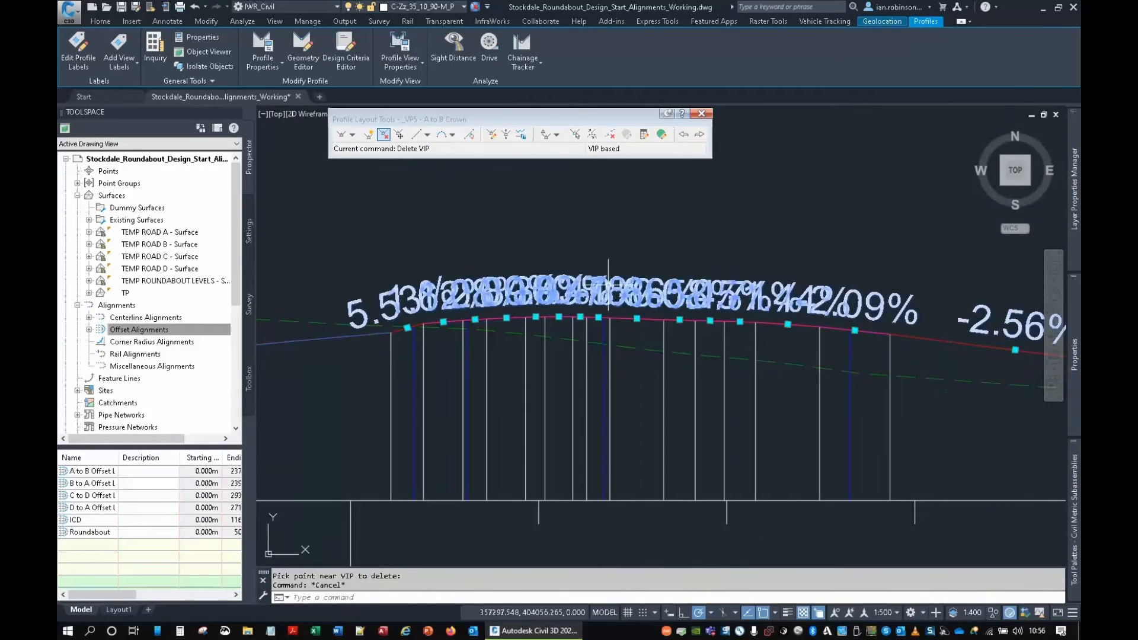
{"action": "key", "text": "Delete"}
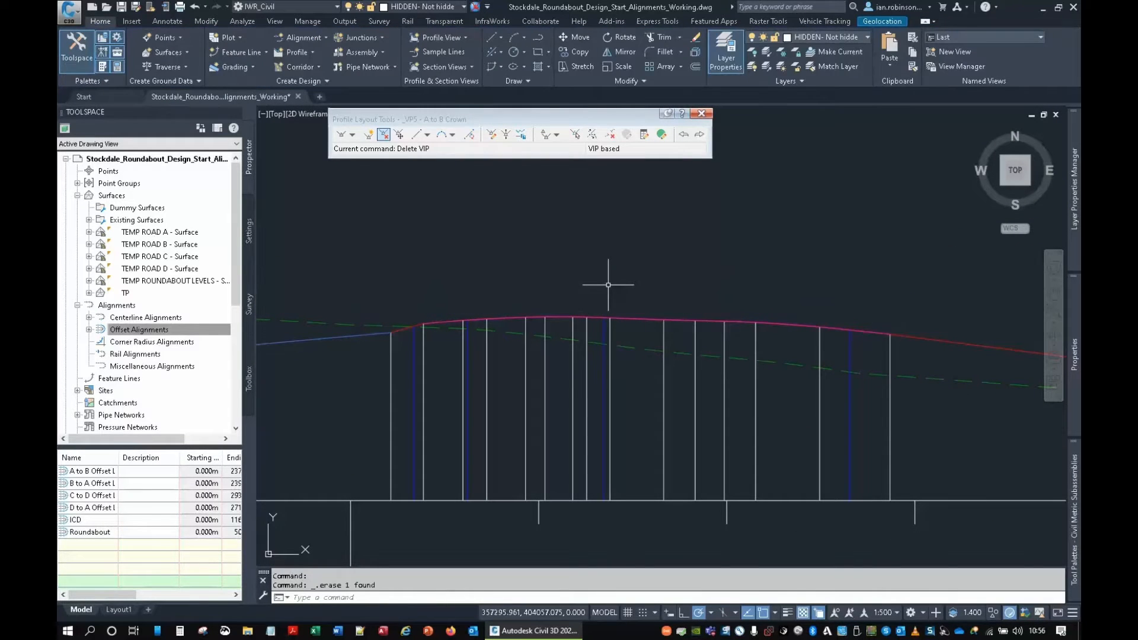
Move the A to B Crown profile's VIP just before the crest back along the approach slope towards the profile's start.
{"action": "middle_click_drag", "start_coordinate": [352, 338], "coordinate": [573, 320]}
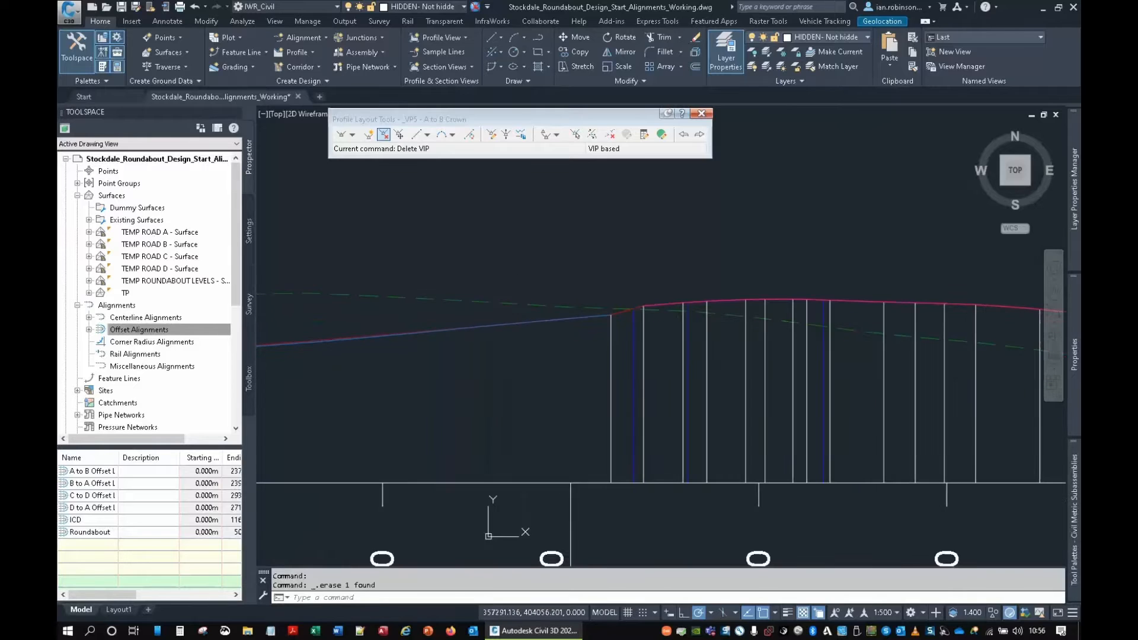
{"action": "left_click", "coordinate": [622, 312]}
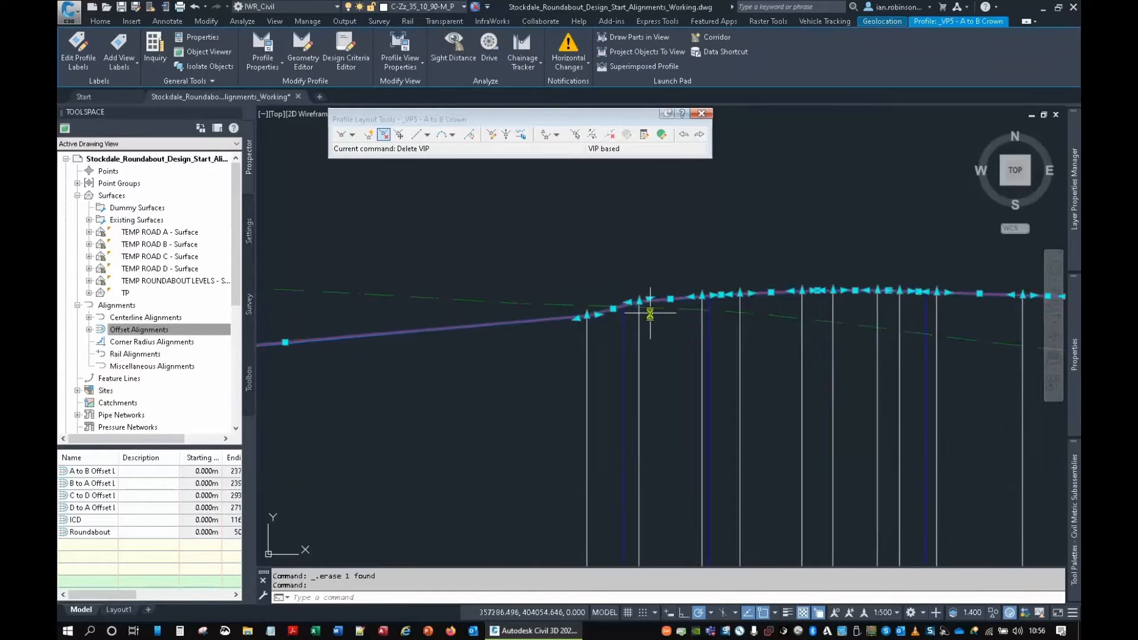
{"action": "scroll", "coordinate": [682, 312], "scroll_direction": "up", "scroll_amount": 4}
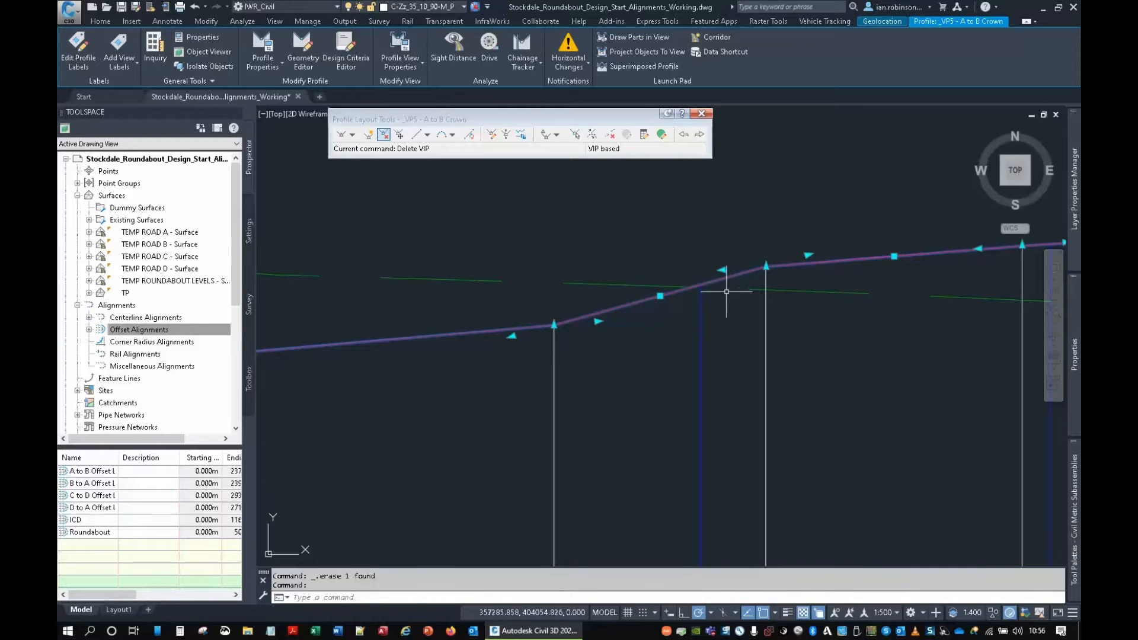
{"action": "scroll", "coordinate": [731, 296], "scroll_direction": "down", "scroll_amount": 5}
{"action": "left_click", "coordinate": [524, 349]}
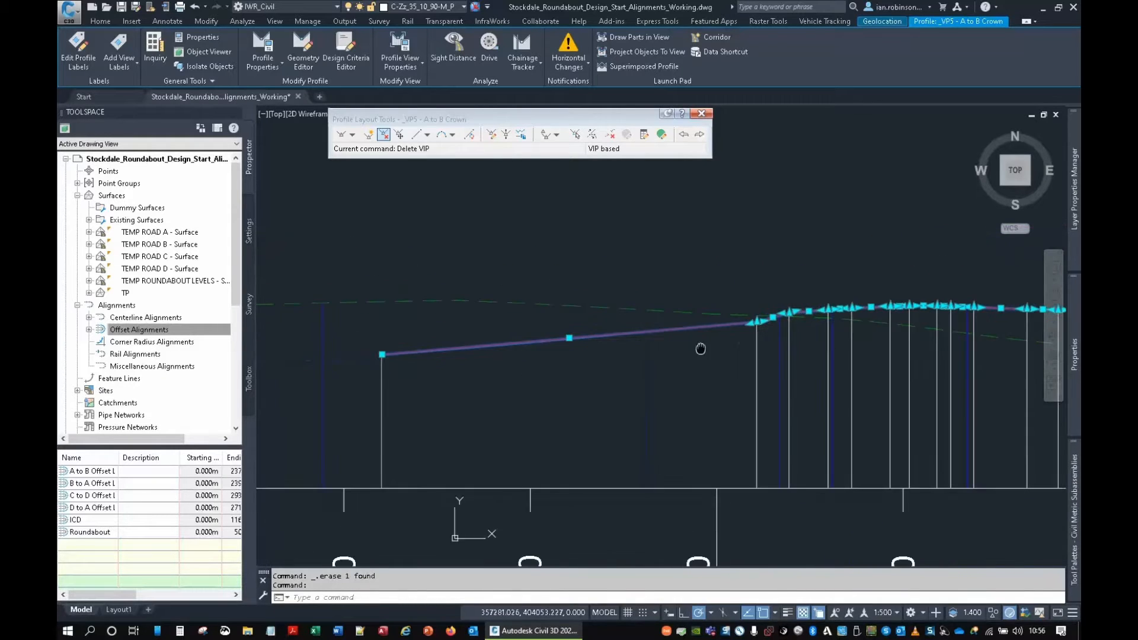
{"action": "left_click", "coordinate": [388, 357]}
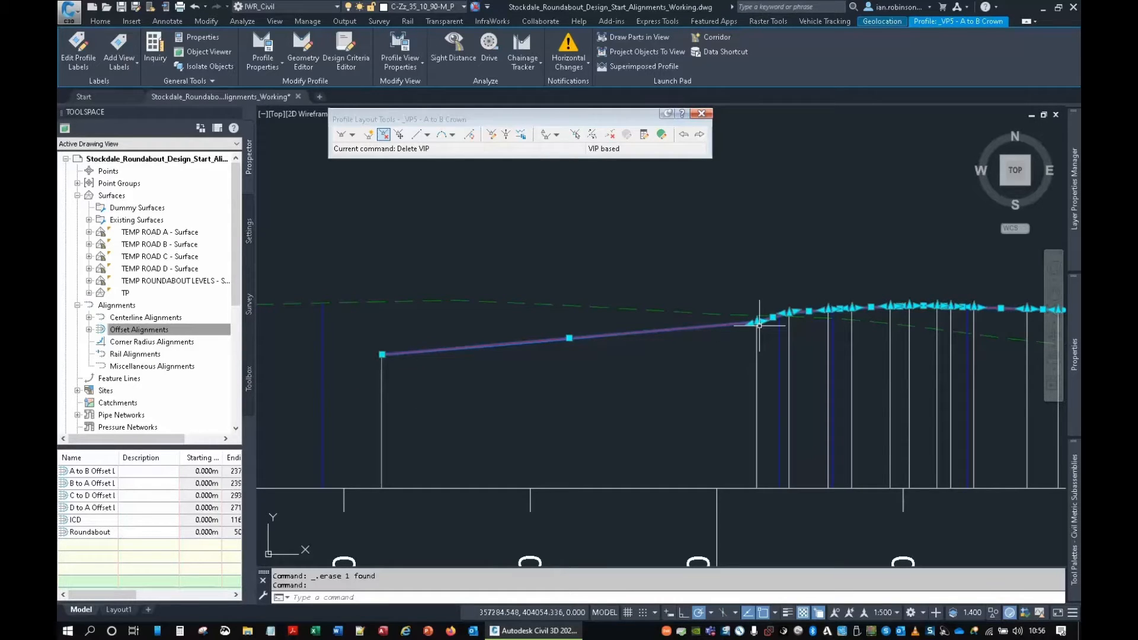
{"action": "scroll", "coordinate": [759, 324], "scroll_direction": "up", "scroll_amount": 4}
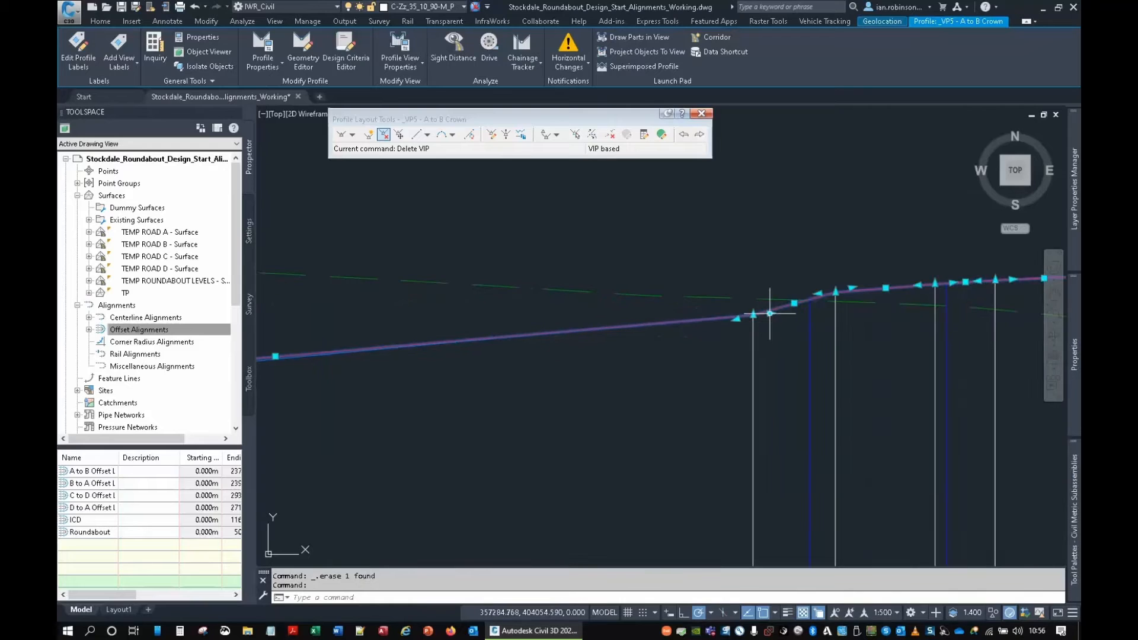
{"action": "left_click", "coordinate": [770, 313]}
{"action": "scroll", "coordinate": [876, 322], "scroll_direction": "up", "scroll_amount": 5}
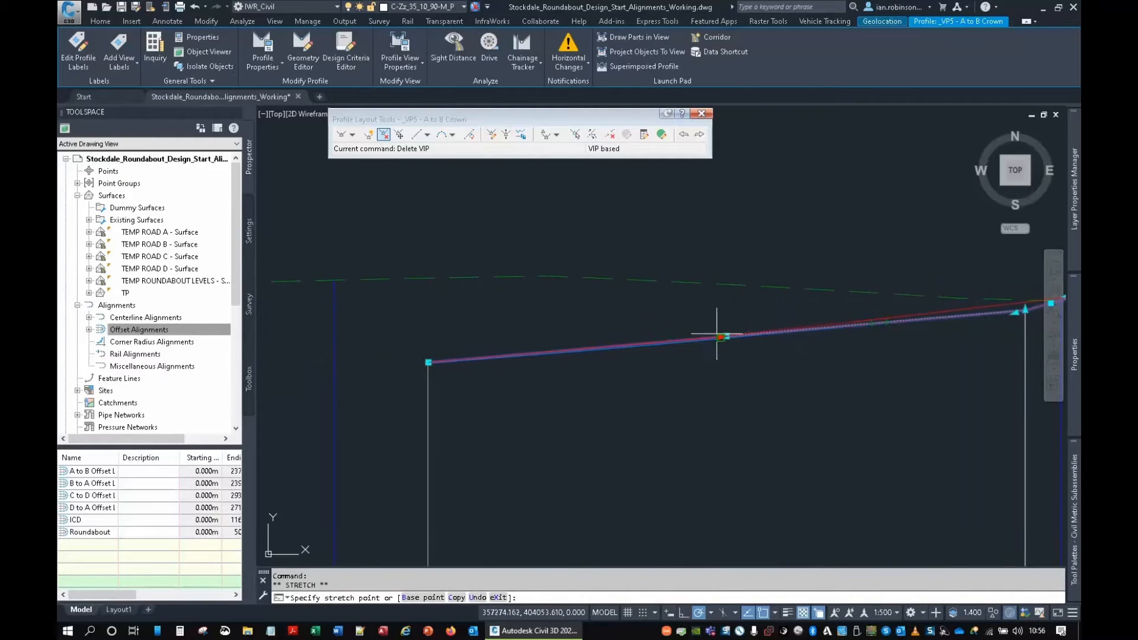
{"action": "scroll", "coordinate": [610, 356], "scroll_direction": "up", "scroll_amount": 5}
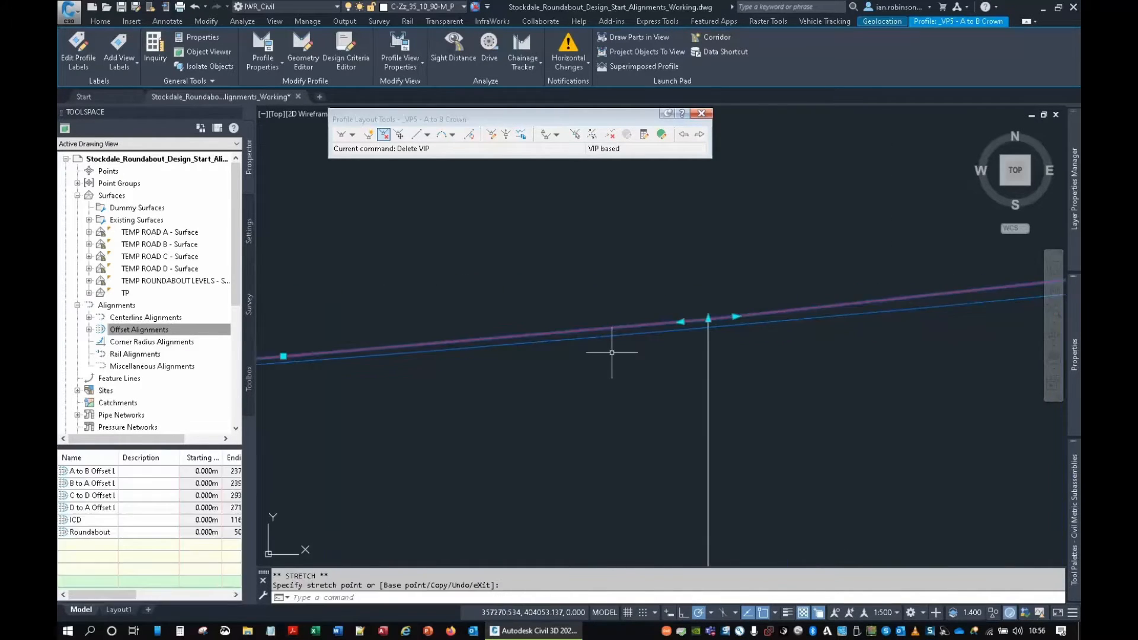
Lower the moved approach VIP onto the blue road surface profile.
{"action": "left_click", "coordinate": [709, 325]}
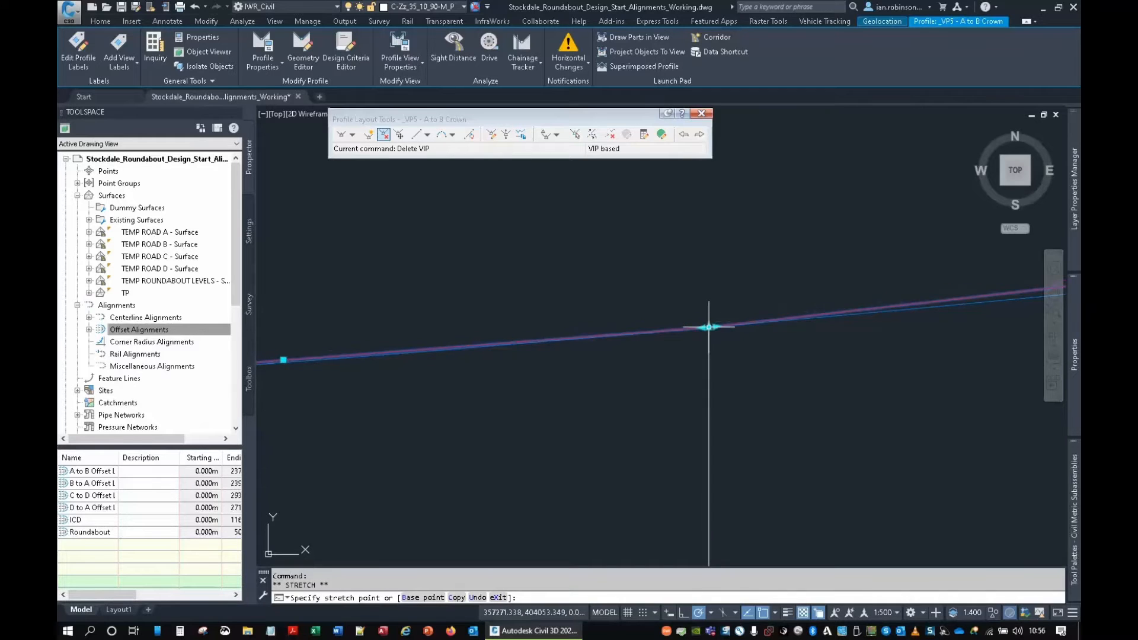
{"action": "scroll", "coordinate": [745, 366], "scroll_direction": "down", "scroll_amount": 3}
{"action": "key", "text": "Escape"}
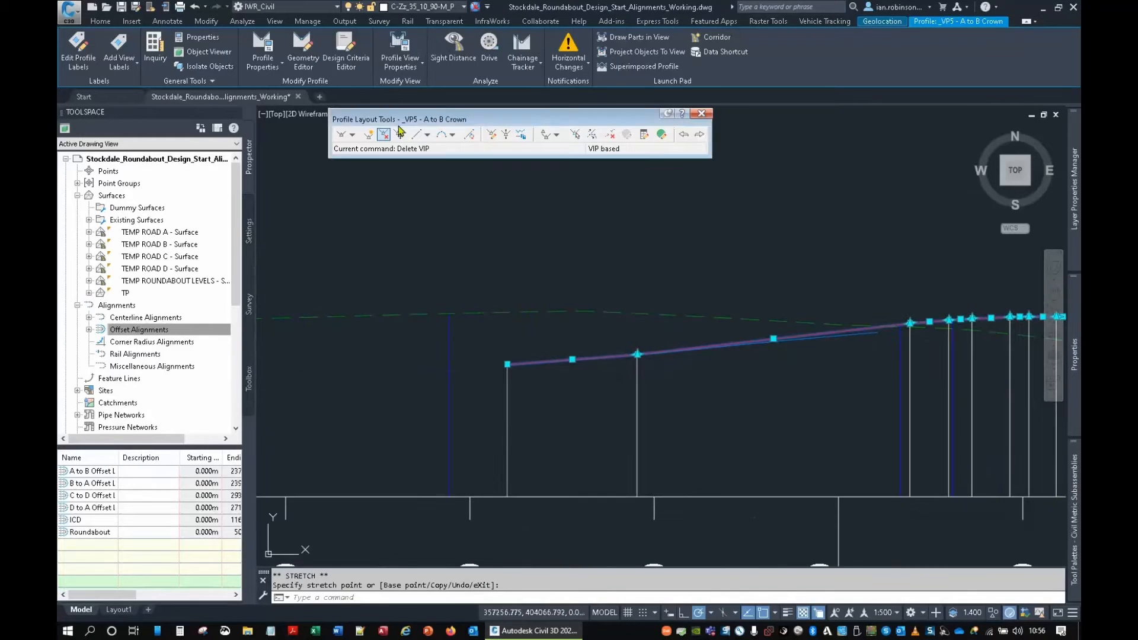
Add a free parabolic vertical curve between the tangents before and after the approach VIP, picking two points for its length.
{"action": "left_click", "coordinate": [452, 135]}
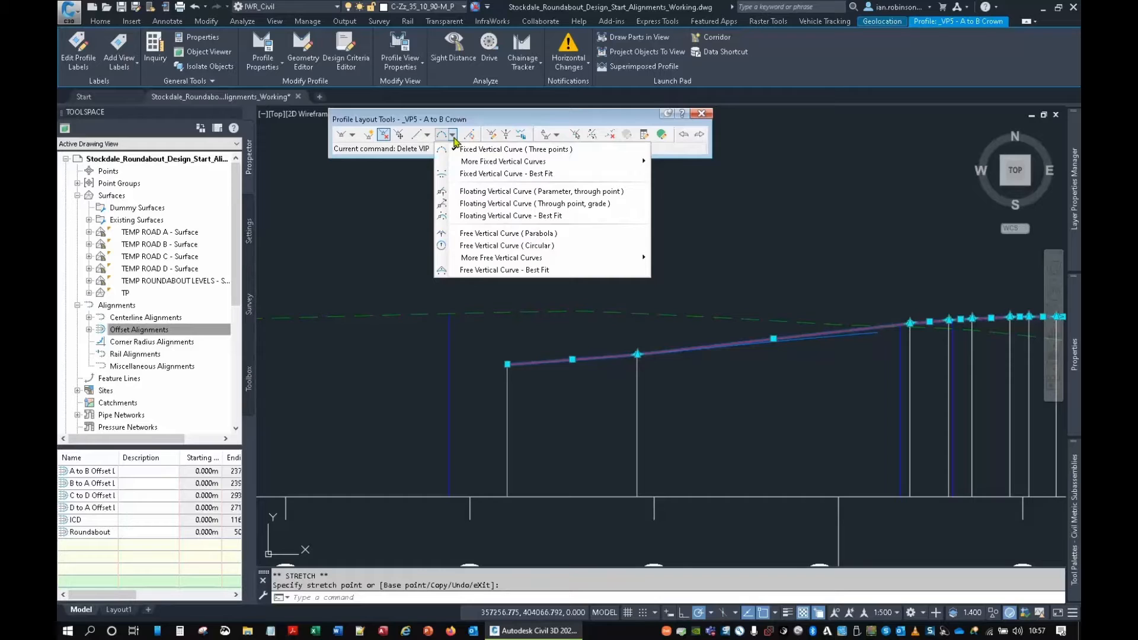
{"action": "left_click", "coordinate": [482, 233]}
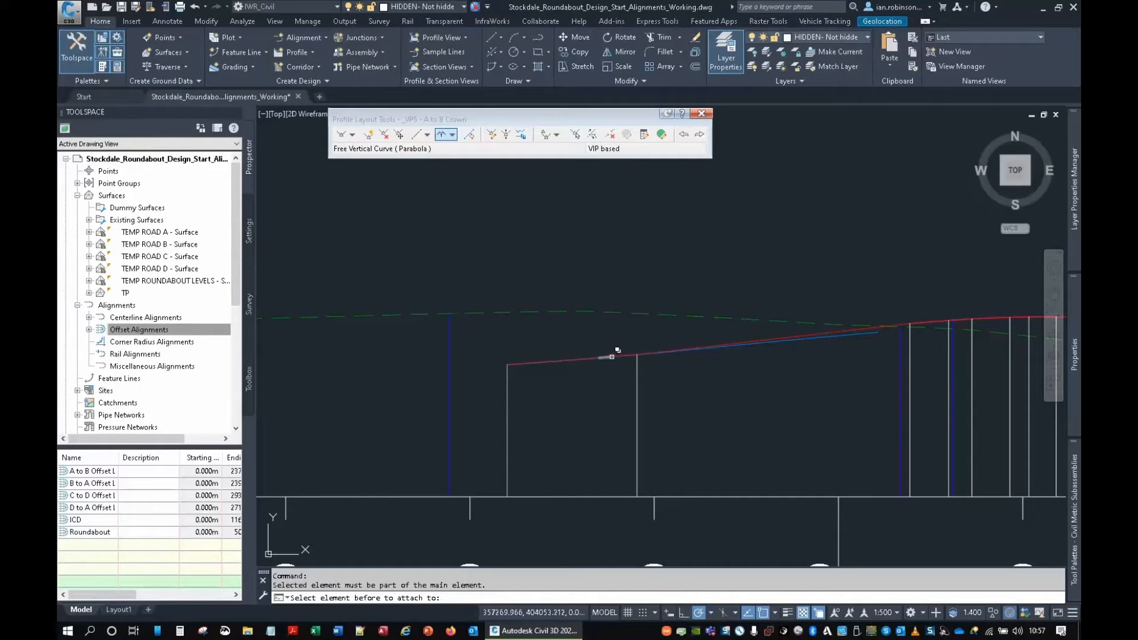
{"action": "left_click", "coordinate": [618, 350]}
{"action": "left_click", "coordinate": [658, 434]}
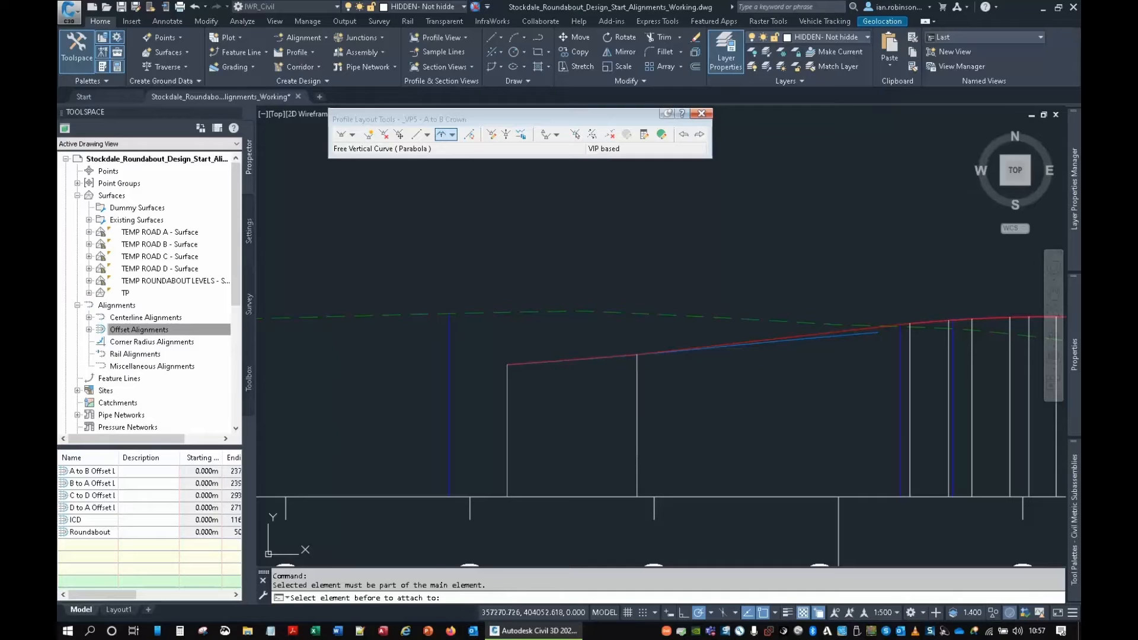
{"action": "left_click", "coordinate": [674, 353]}
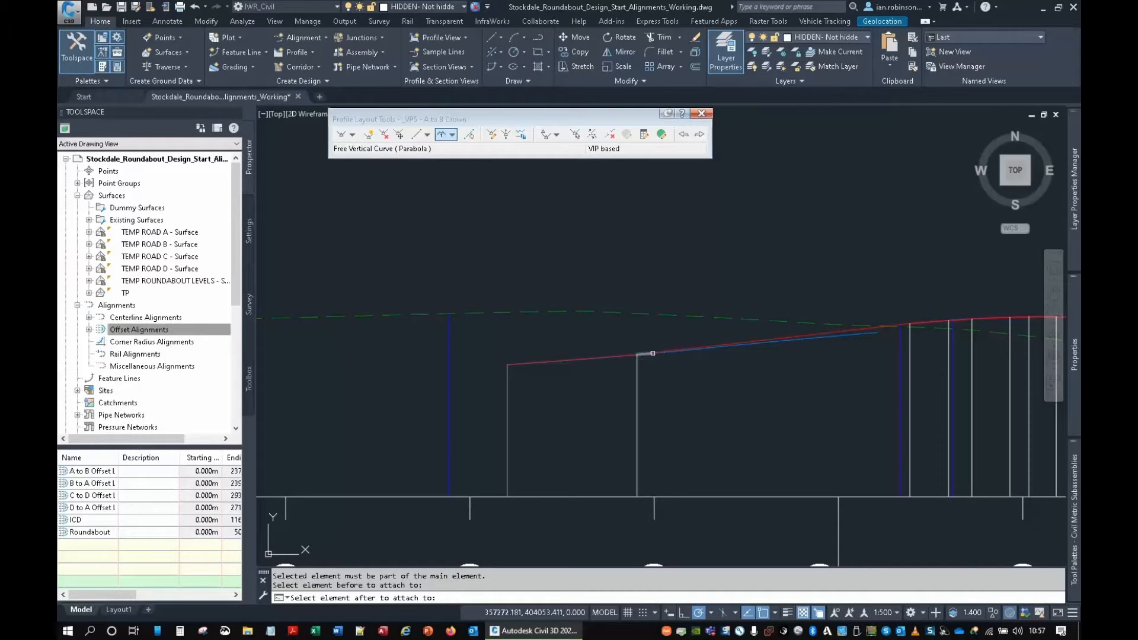
{"action": "left_click", "coordinate": [655, 348]}
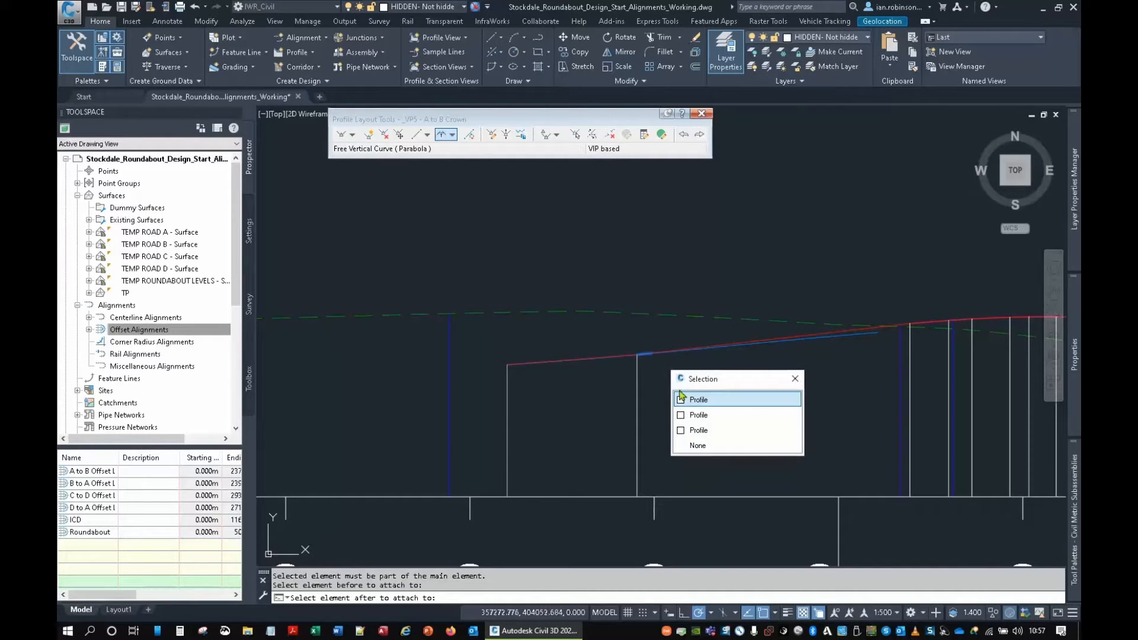
{"action": "left_click", "coordinate": [697, 432]}
{"action": "left_click", "coordinate": [596, 251]}
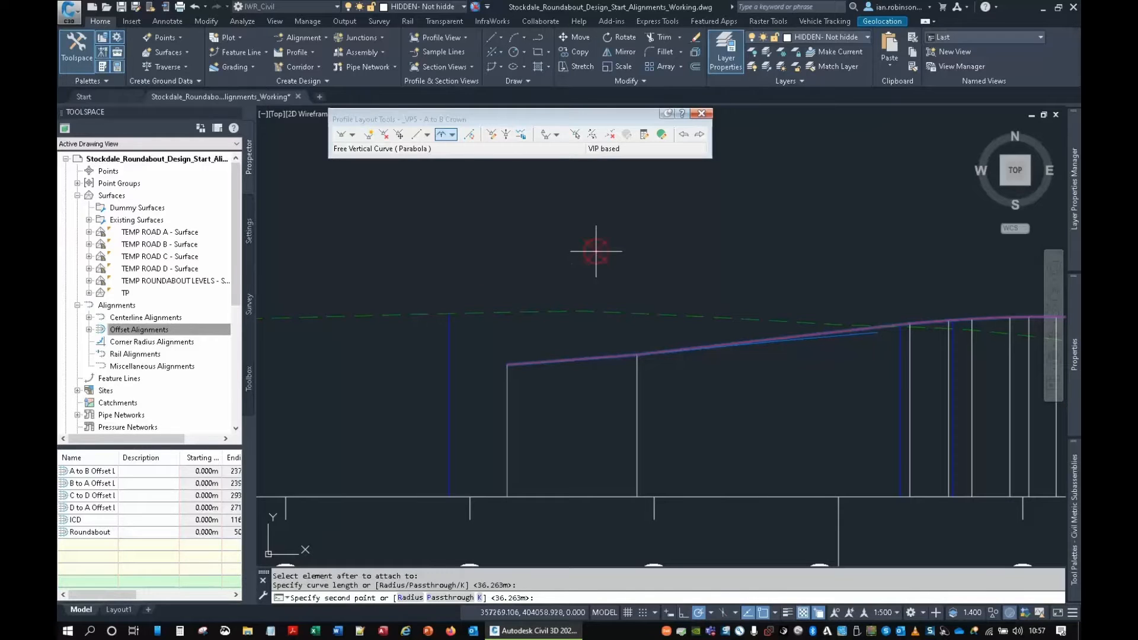
{"action": "left_click", "coordinate": [737, 244]}
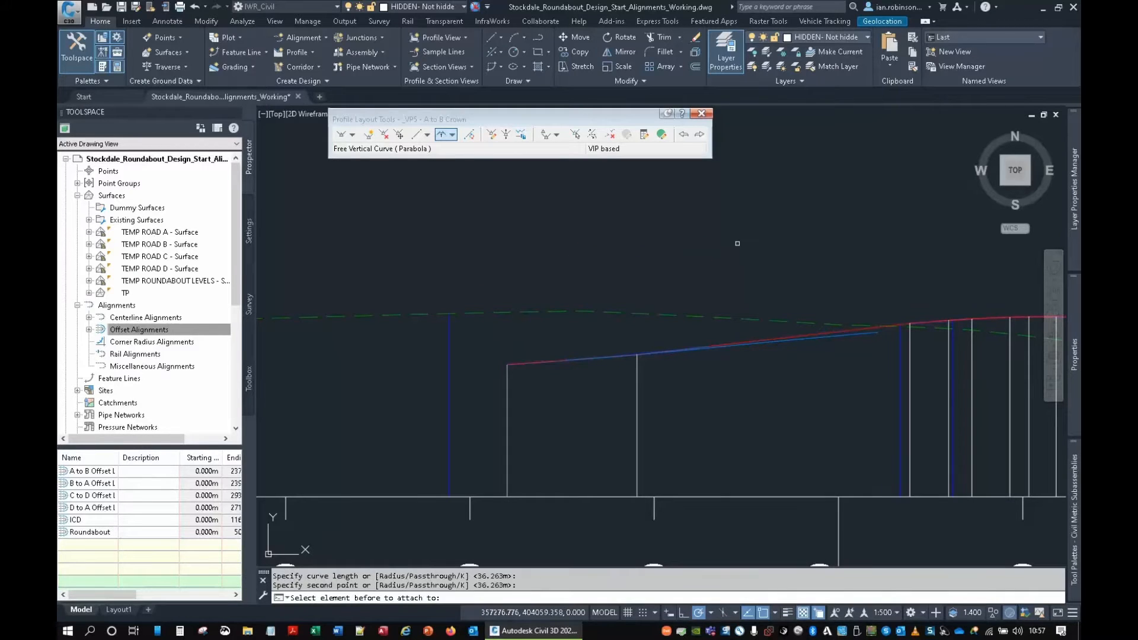
Add a fixed three-point vertical curve along the blue road surface profile beyond the red tangent, from about chainage 96 to 116.
{"action": "scroll", "coordinate": [765, 278], "scroll_direction": "down", "scroll_amount": 3}
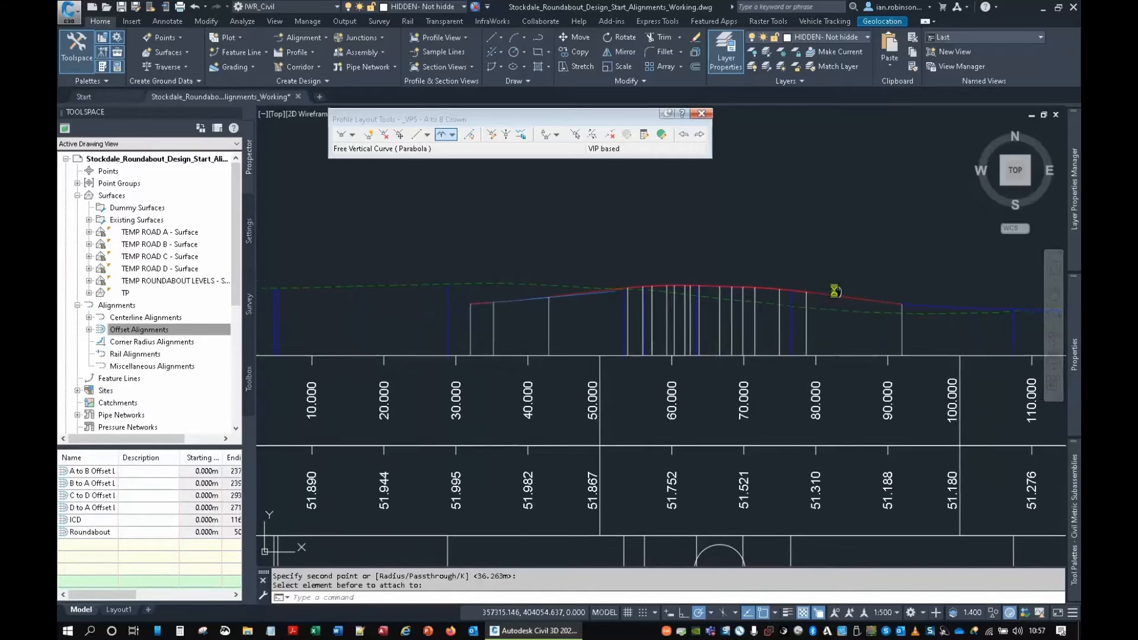
{"action": "scroll", "coordinate": [698, 297], "scroll_direction": "up", "scroll_amount": 5}
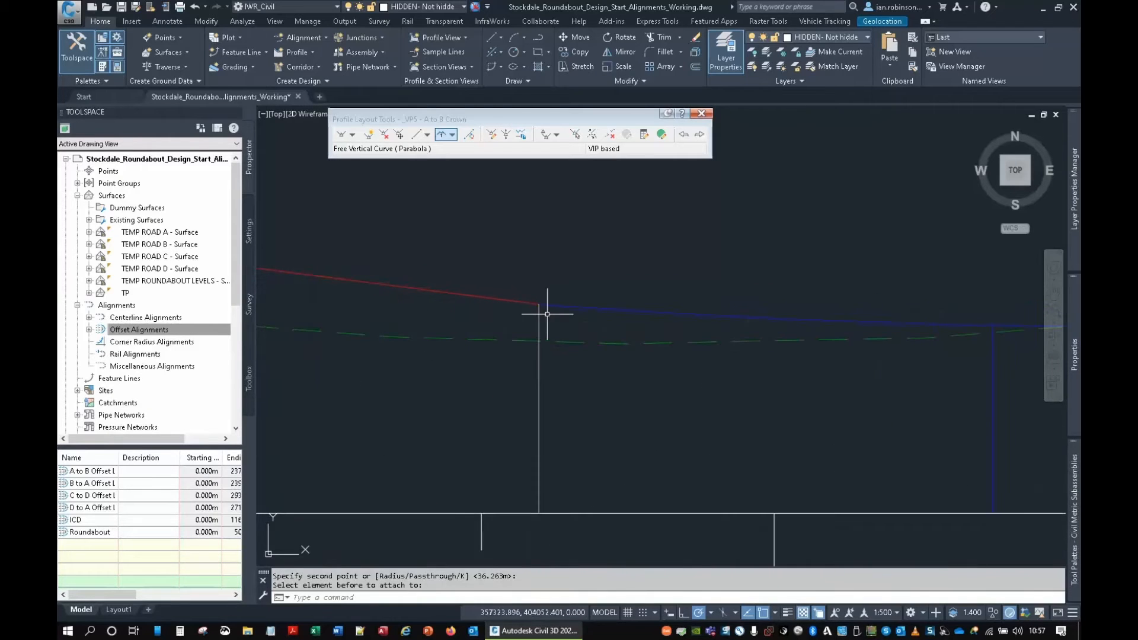
{"action": "middle_click_drag", "start_coordinate": [758, 332], "coordinate": [548, 345]}
{"action": "middle_click_drag", "start_coordinate": [472, 358], "coordinate": [647, 344]}
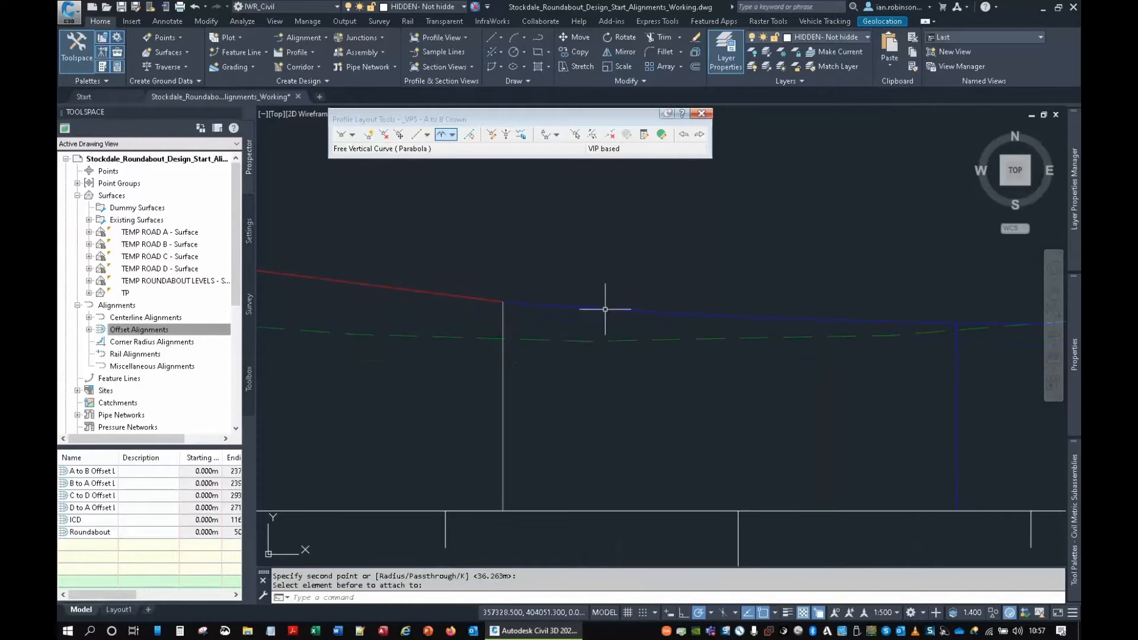
{"action": "left_click", "coordinate": [452, 135]}
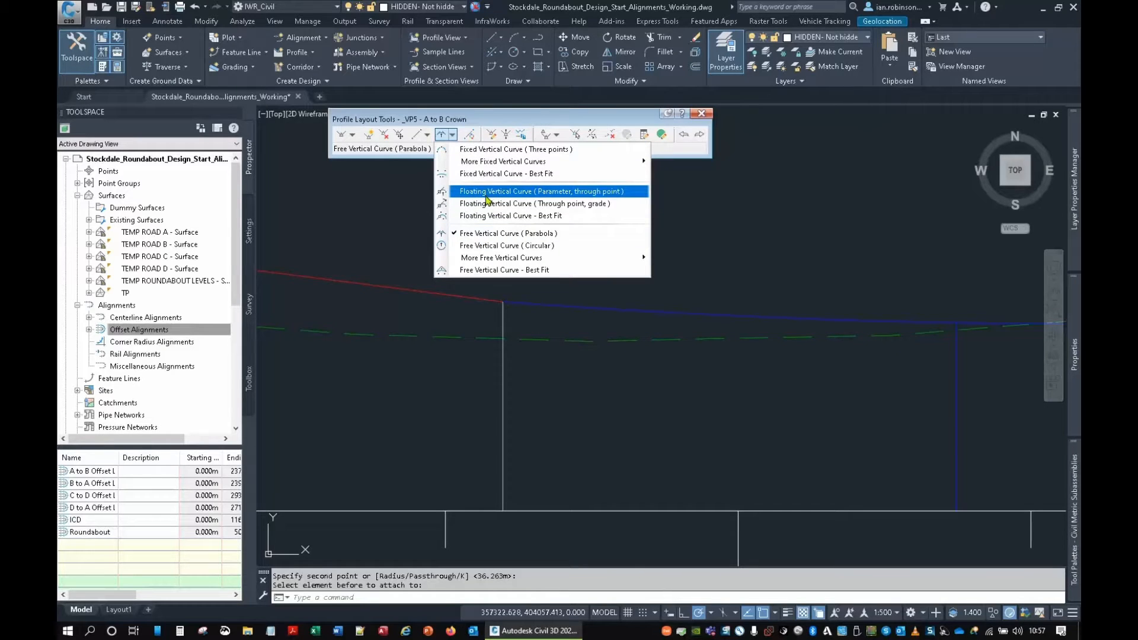
{"action": "left_click", "coordinate": [488, 149]}
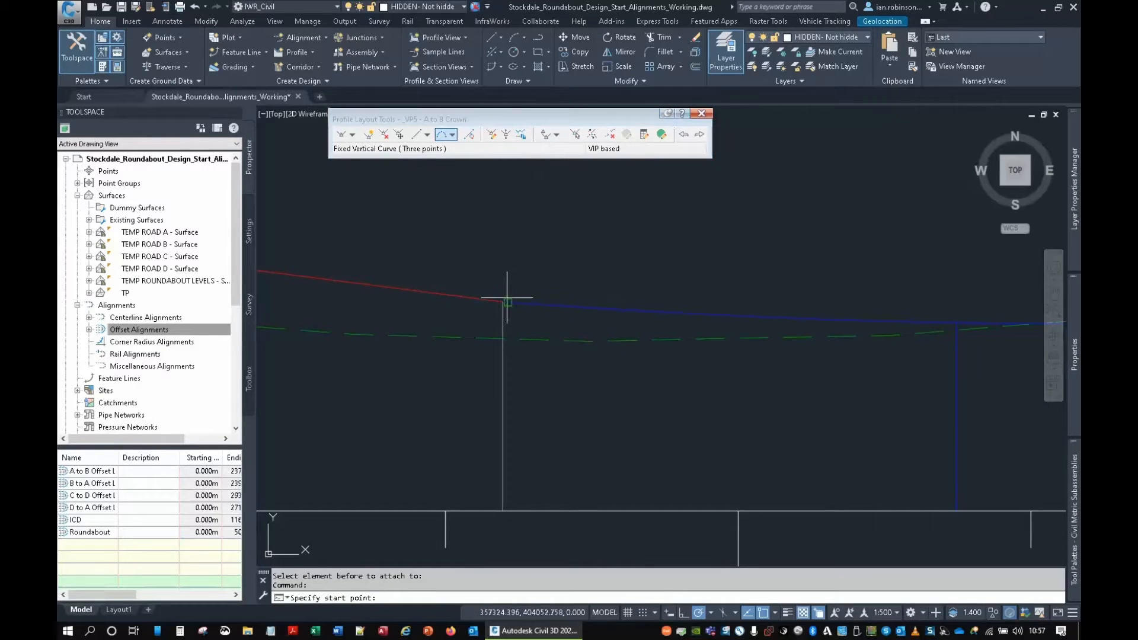
{"action": "left_click", "coordinate": [610, 309]}
{"action": "middle_click_drag", "start_coordinate": [889, 330], "coordinate": [652, 334]}
{"action": "left_click", "coordinate": [705, 326]}
{"action": "middle_click_drag", "start_coordinate": [788, 323], "coordinate": [635, 325]}
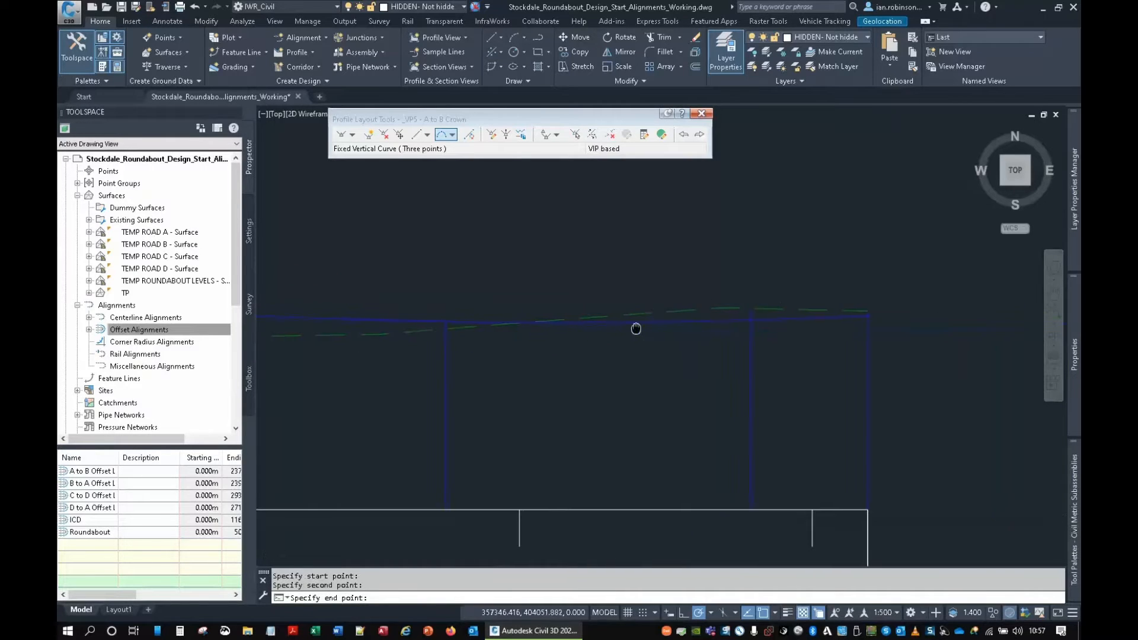
{"action": "left_click", "coordinate": [709, 321]}
{"action": "key", "text": "Return"}
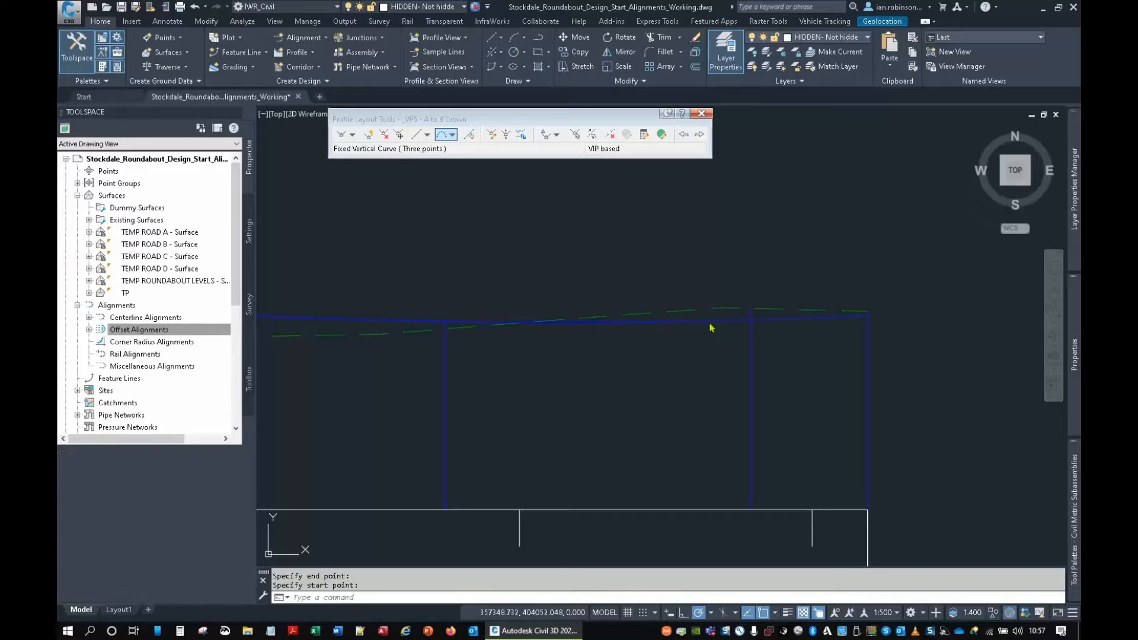
Join the descending tangent and the new fixed curve with a free parabolic vertical curve about 10 m long, picking two points for its length.
{"action": "scroll", "coordinate": [521, 288], "scroll_direction": "down", "scroll_amount": 2}
{"action": "middle_click_drag", "start_coordinate": [458, 295], "coordinate": [728, 319]}
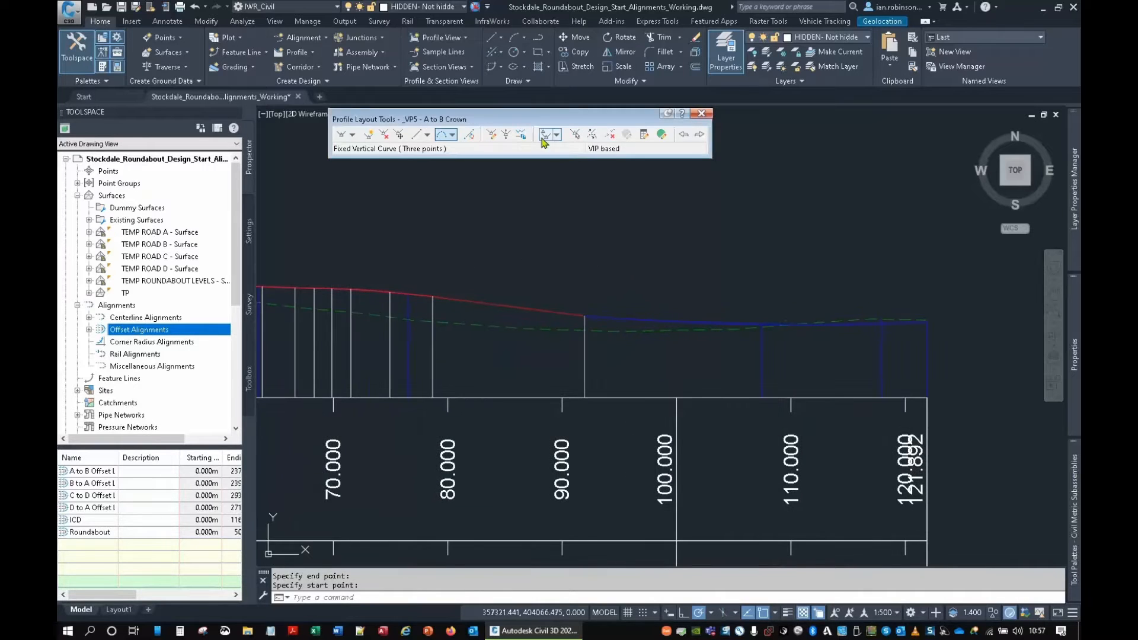
{"action": "left_click", "coordinate": [452, 137]}
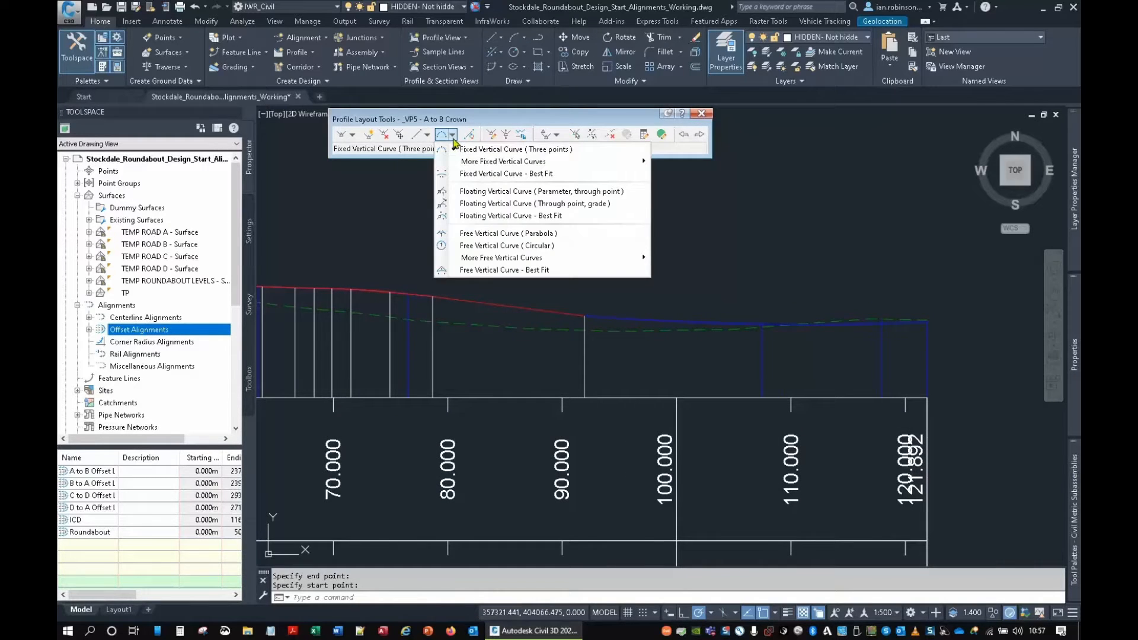
{"action": "left_click", "coordinate": [481, 235]}
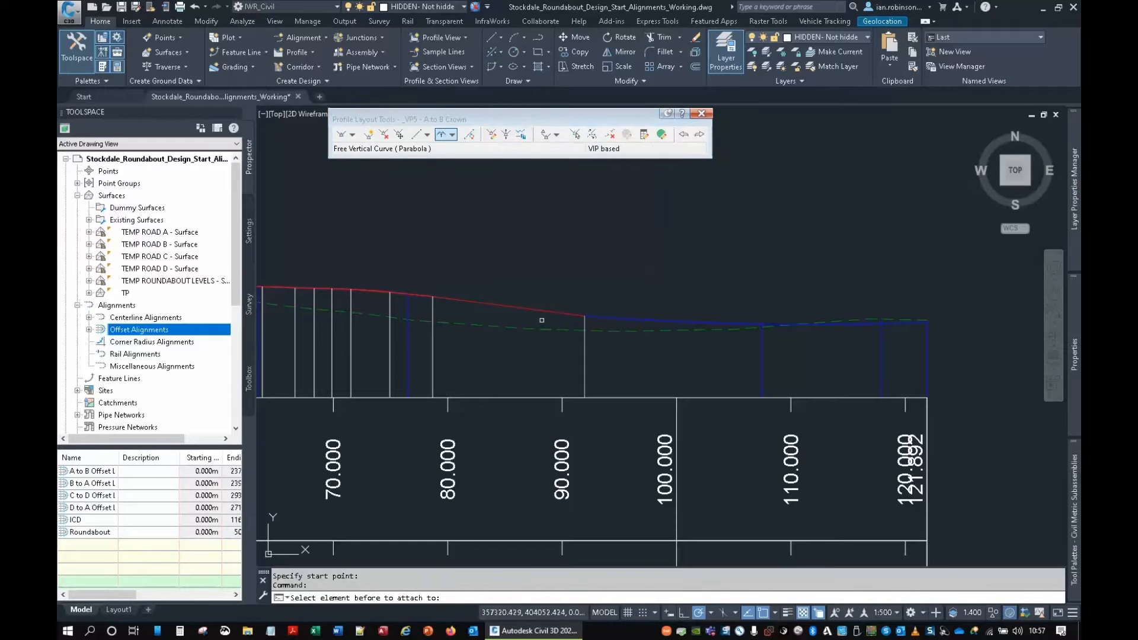
{"action": "left_click", "coordinate": [565, 314]}
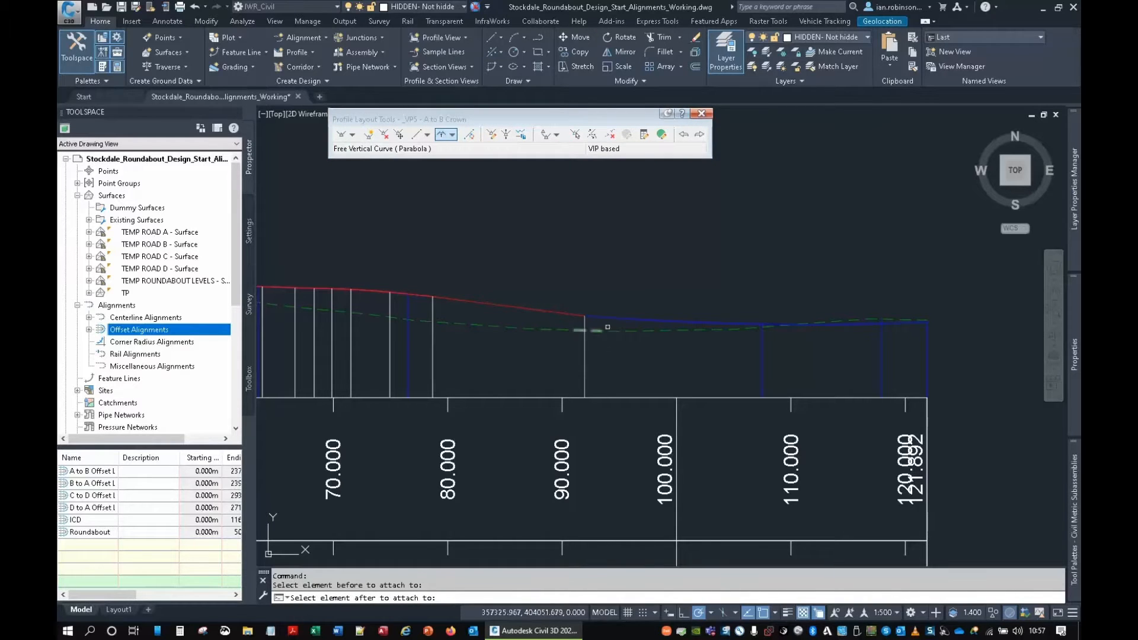
{"action": "left_click", "coordinate": [662, 321]}
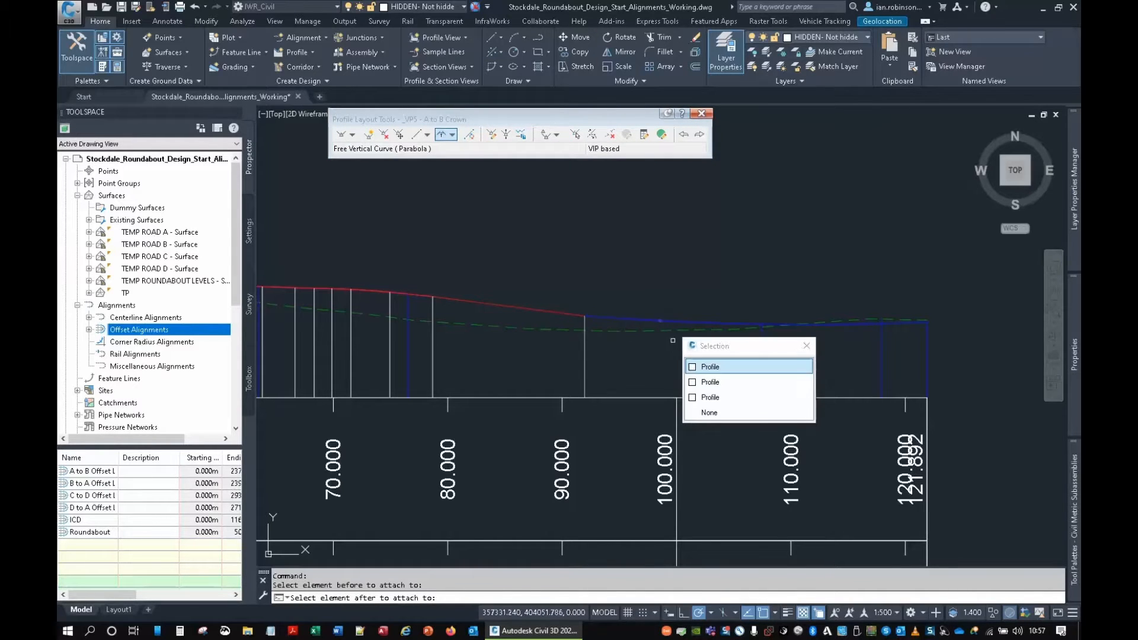
{"action": "left_click", "coordinate": [703, 398]}
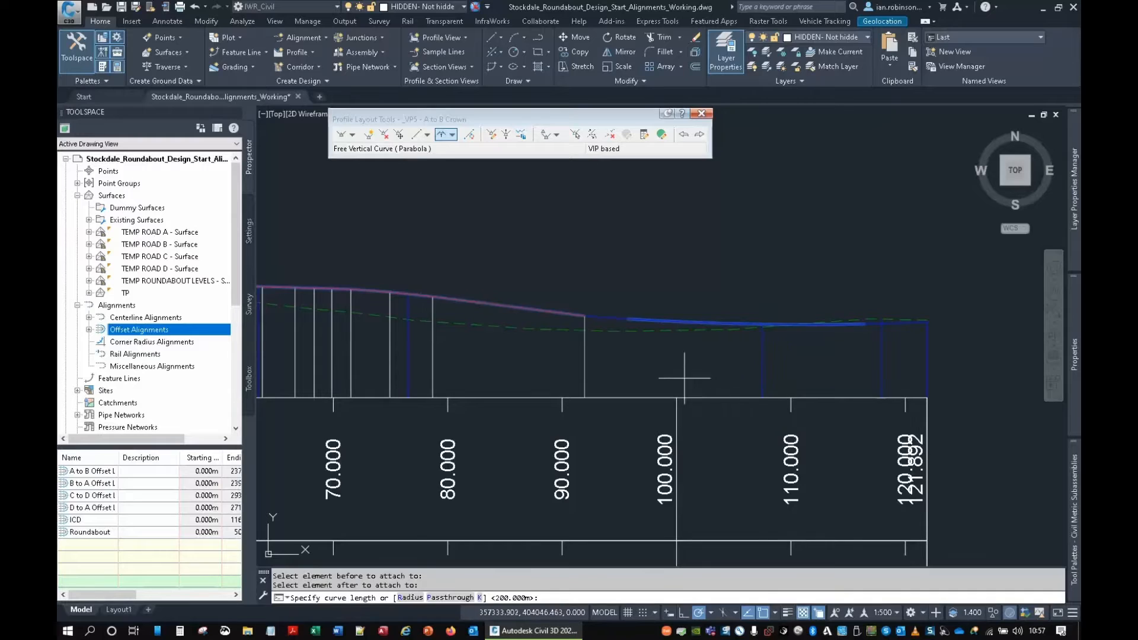
{"action": "left_click", "coordinate": [545, 277]}
{"action": "left_click", "coordinate": [663, 269]}
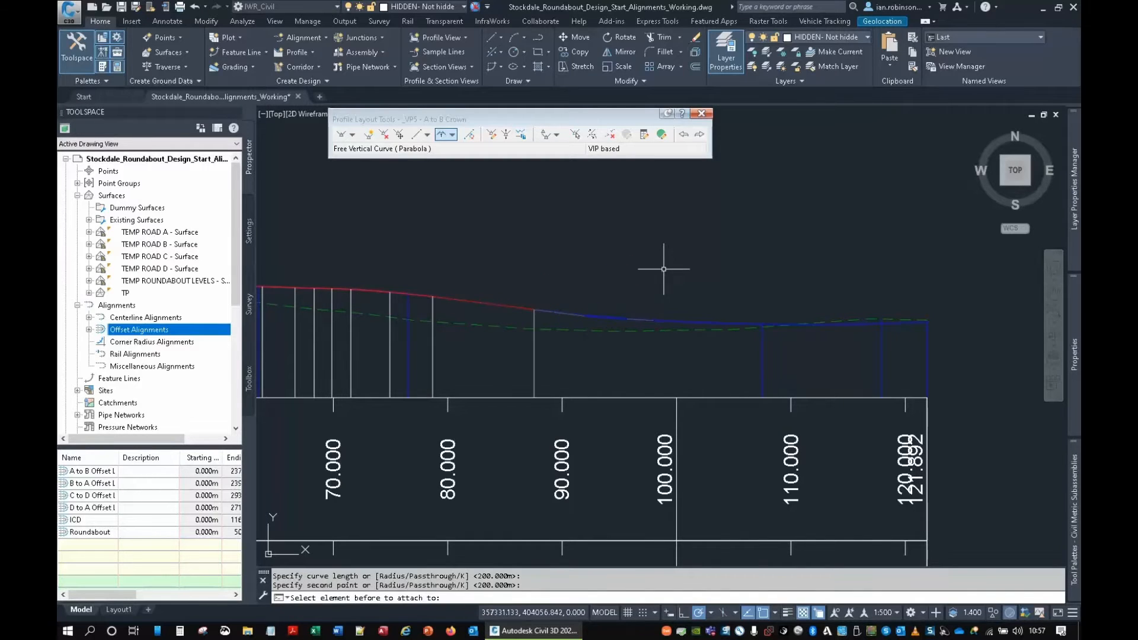
Draw a straight tangent along the last stretch of the blue road surface profile, from its final grade break to the profile's end.
{"action": "left_click", "coordinate": [481, 303]}
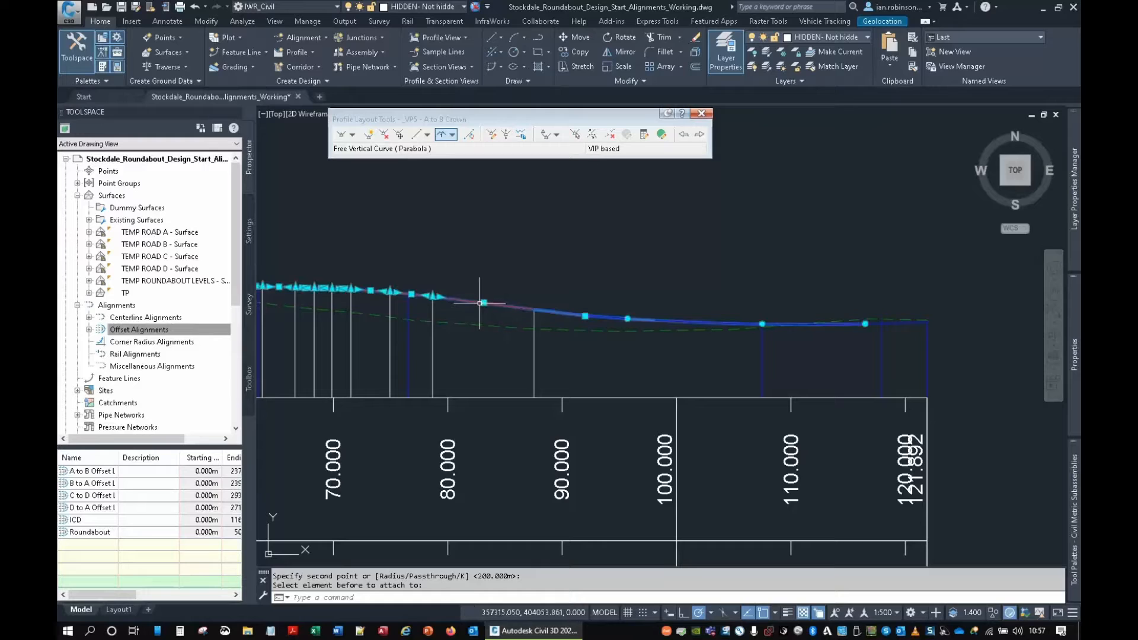
{"action": "middle_click_drag", "start_coordinate": [837, 333], "coordinate": [617, 330]}
{"action": "scroll", "coordinate": [662, 326], "scroll_direction": "up", "scroll_amount": 7}
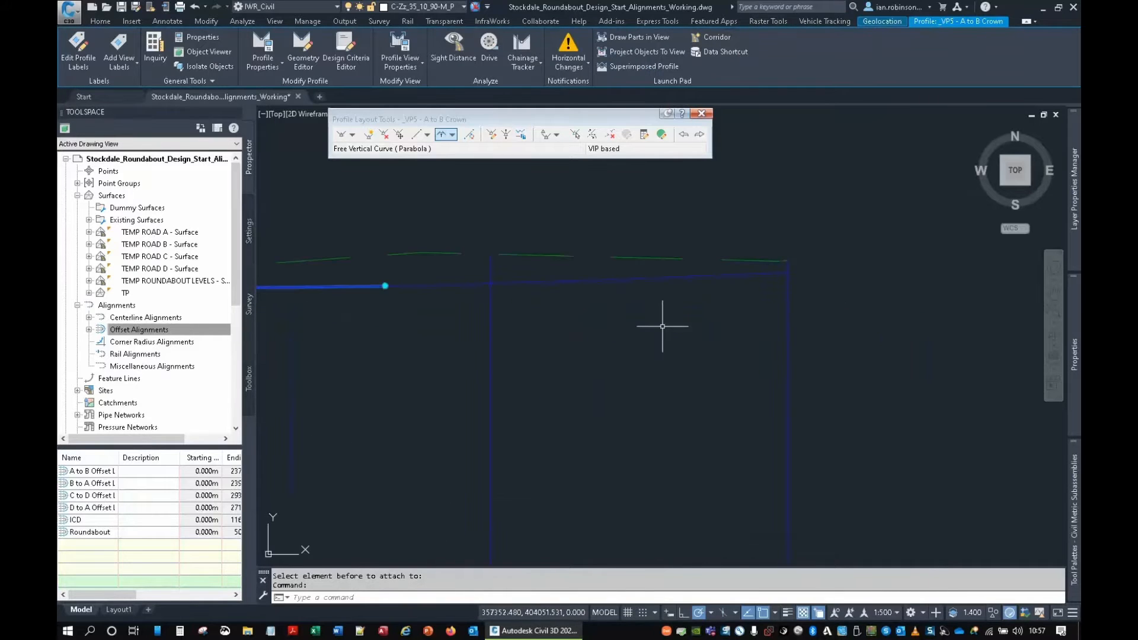
{"action": "middle_click_drag", "start_coordinate": [465, 305], "coordinate": [571, 330]}
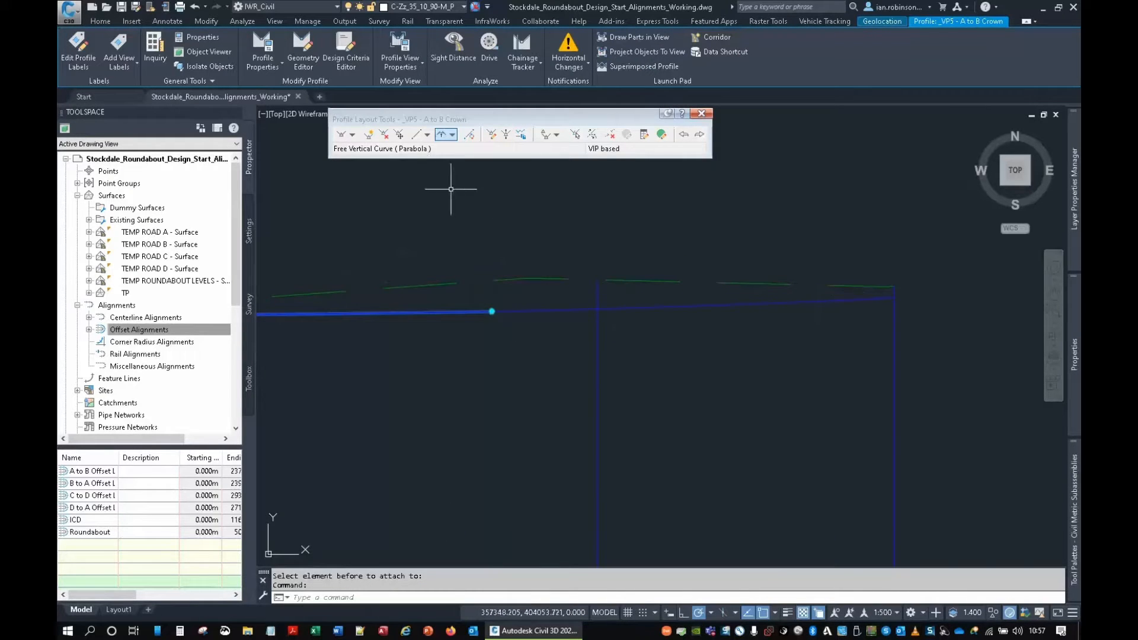
{"action": "middle_click_drag", "start_coordinate": [469, 242], "coordinate": [445, 208]}
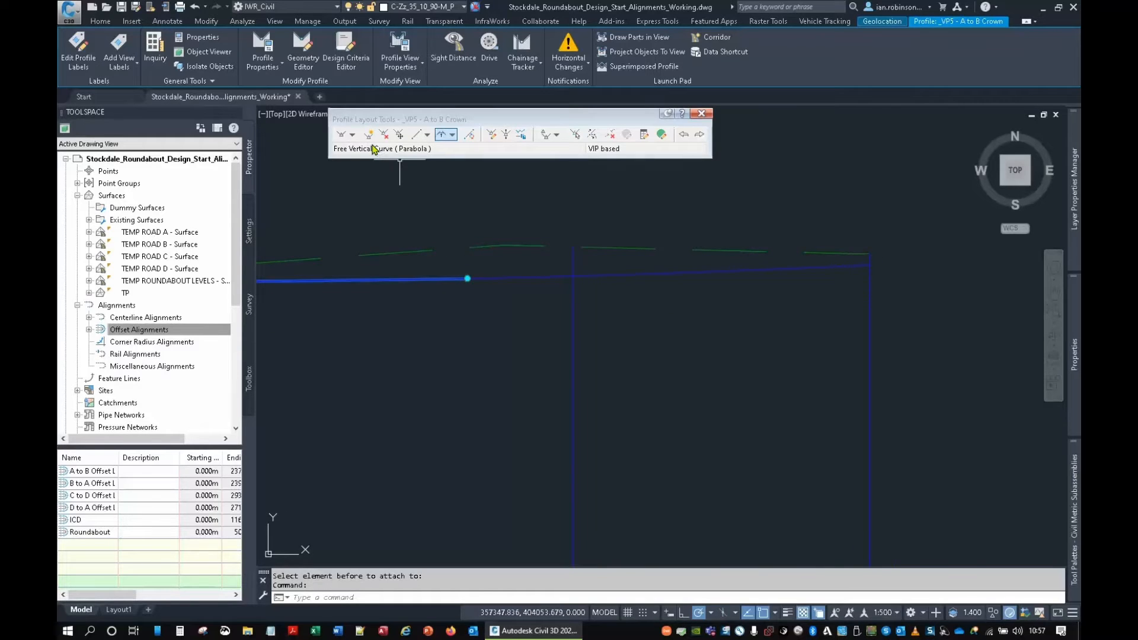
{"action": "left_click", "coordinate": [343, 136]}
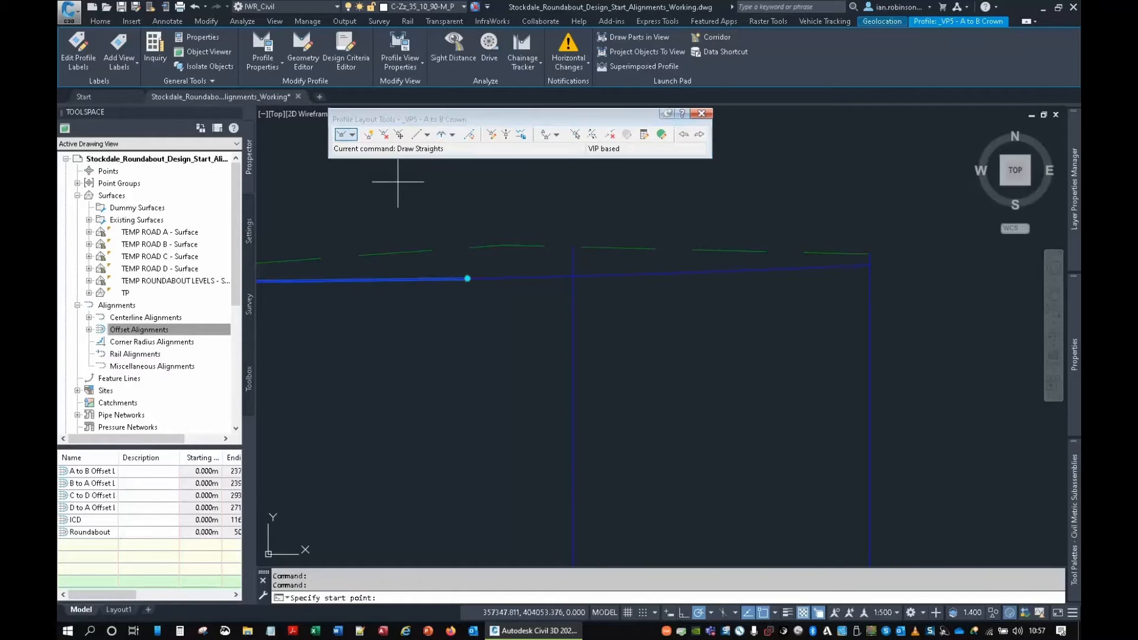
{"action": "left_click", "coordinate": [572, 275]}
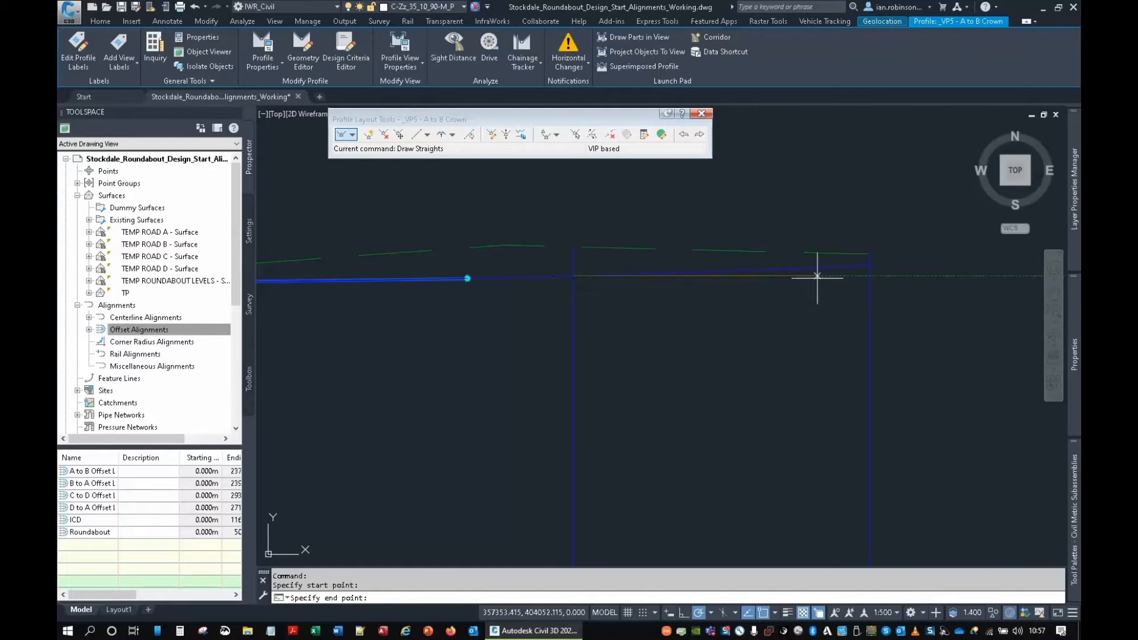
{"action": "left_click", "coordinate": [869, 265]}
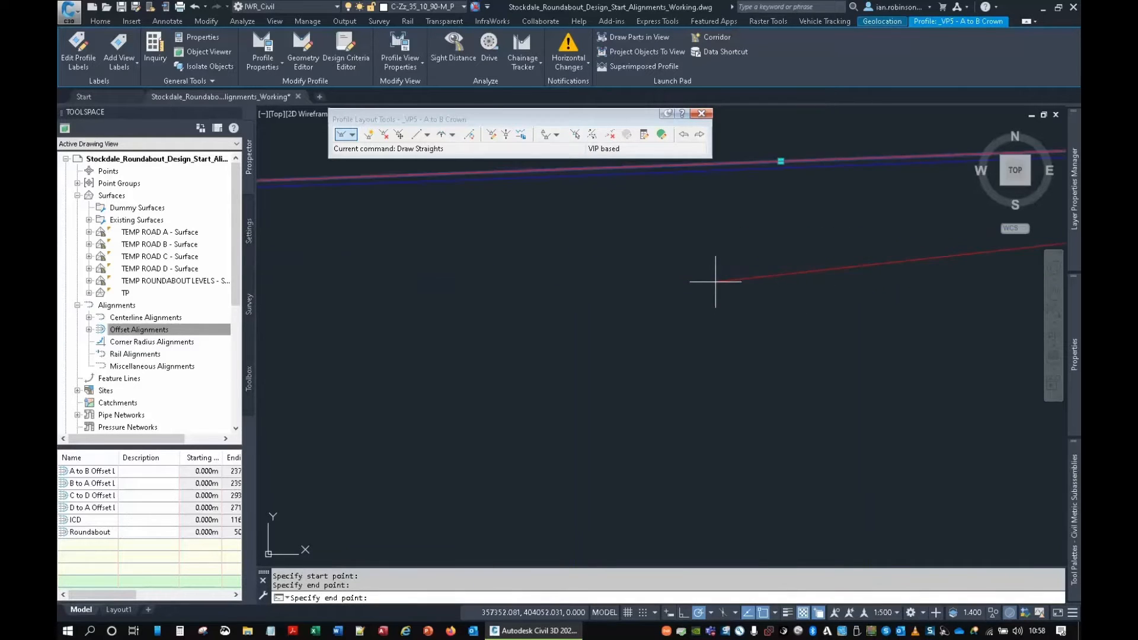
{"action": "key", "text": "Return"}
Delete the straight tangent element from the last stretch of the A to B Crown profile.
{"action": "scroll", "coordinate": [721, 266], "scroll_direction": "up", "scroll_amount": 5}
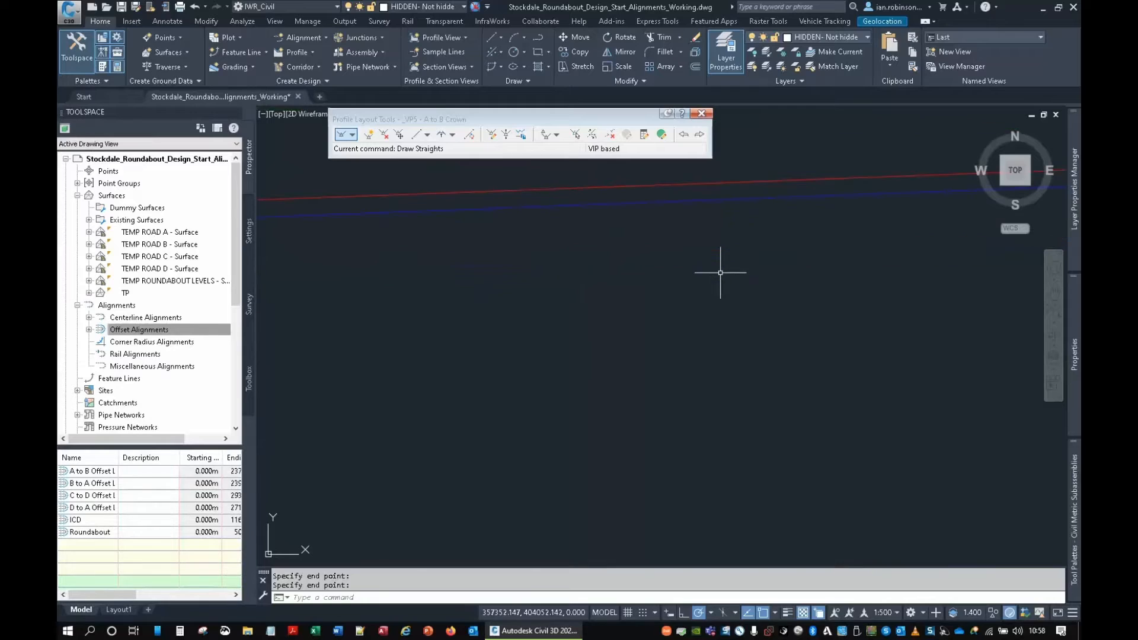
{"action": "scroll", "coordinate": [682, 294], "scroll_direction": "up", "scroll_amount": 4}
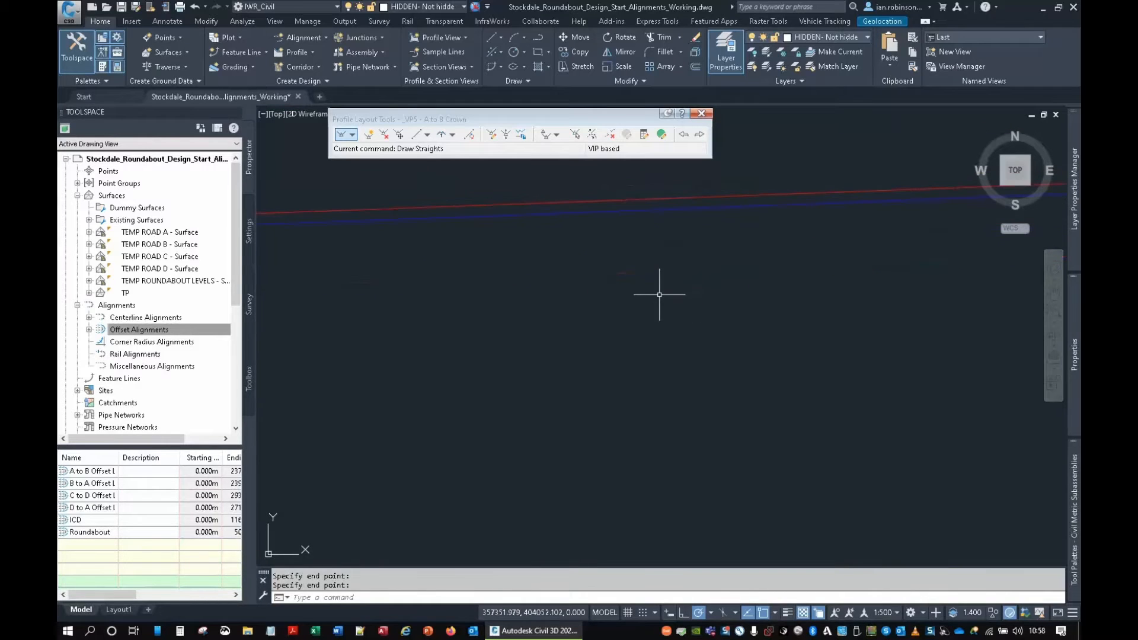
{"action": "left_click", "coordinate": [610, 135]}
{"action": "left_click", "coordinate": [610, 224]}
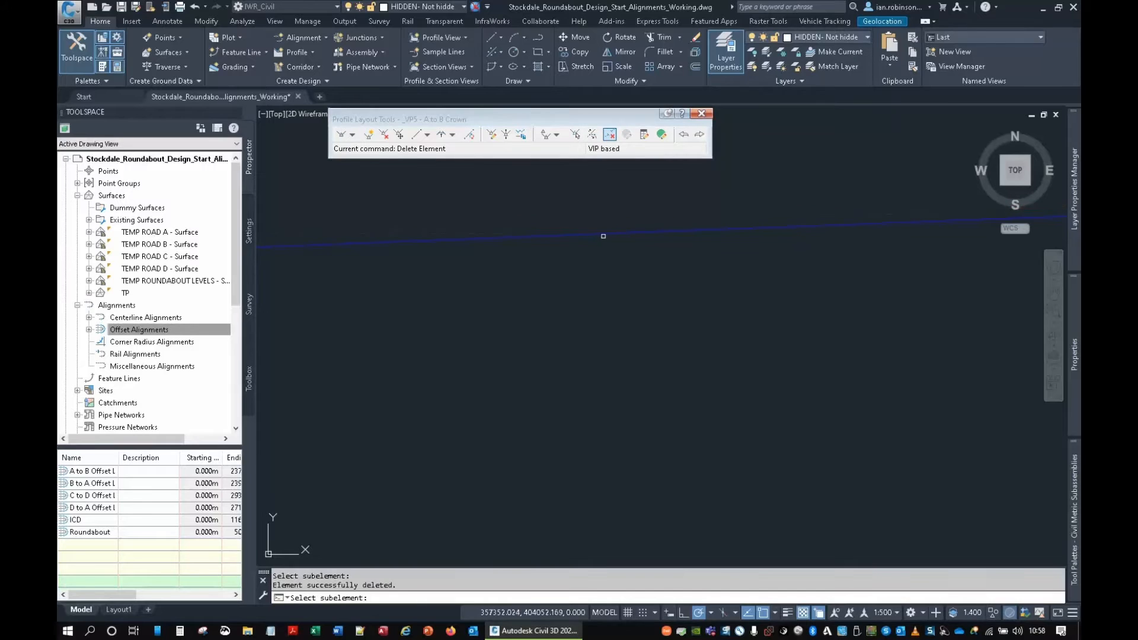
Add a fixed three-point vertical curve over the last stretch of the blue road surface profile, from its final grade break to the end.
{"action": "left_click", "coordinate": [452, 136]}
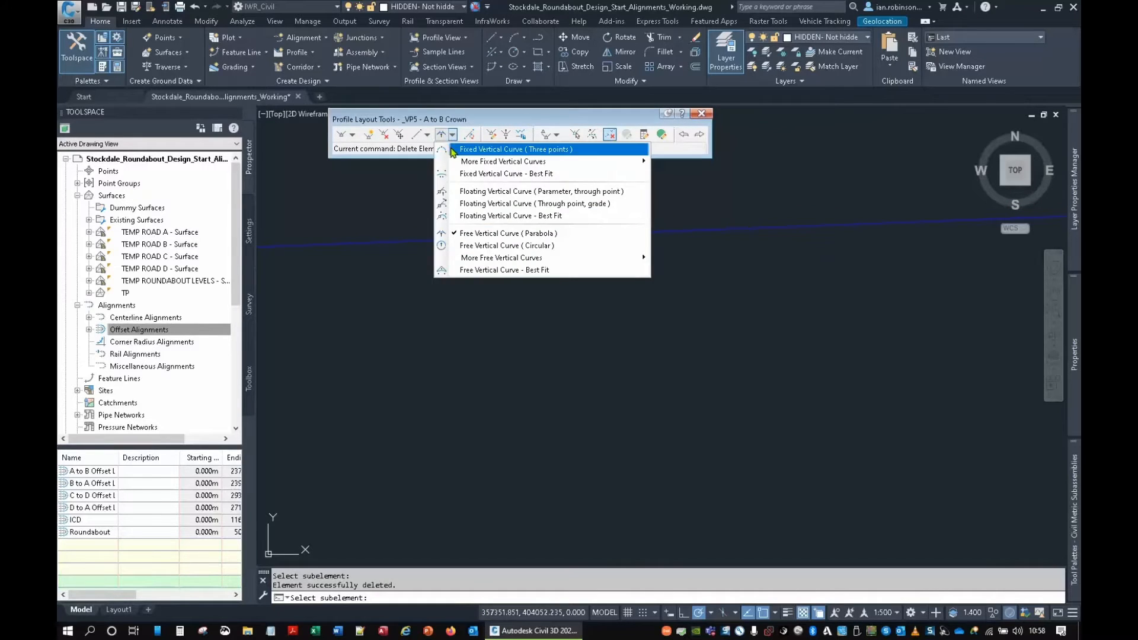
{"action": "left_click", "coordinate": [514, 149]}
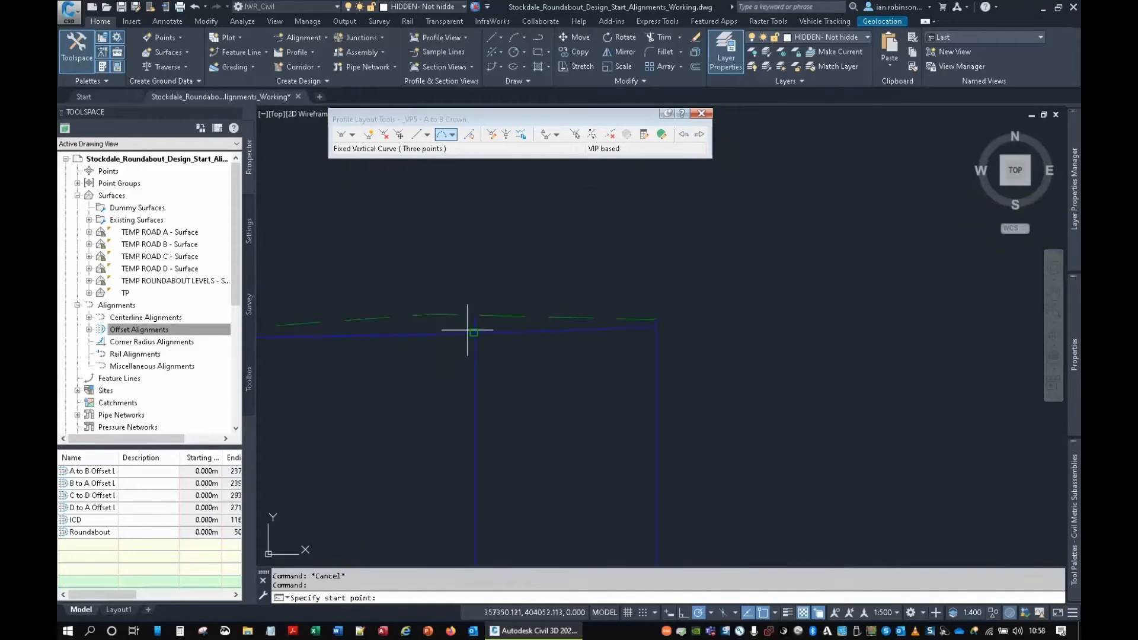
{"action": "left_click", "coordinate": [474, 331]}
{"action": "left_click", "coordinate": [567, 331]}
{"action": "scroll", "coordinate": [663, 330], "scroll_direction": "up", "scroll_amount": 5}
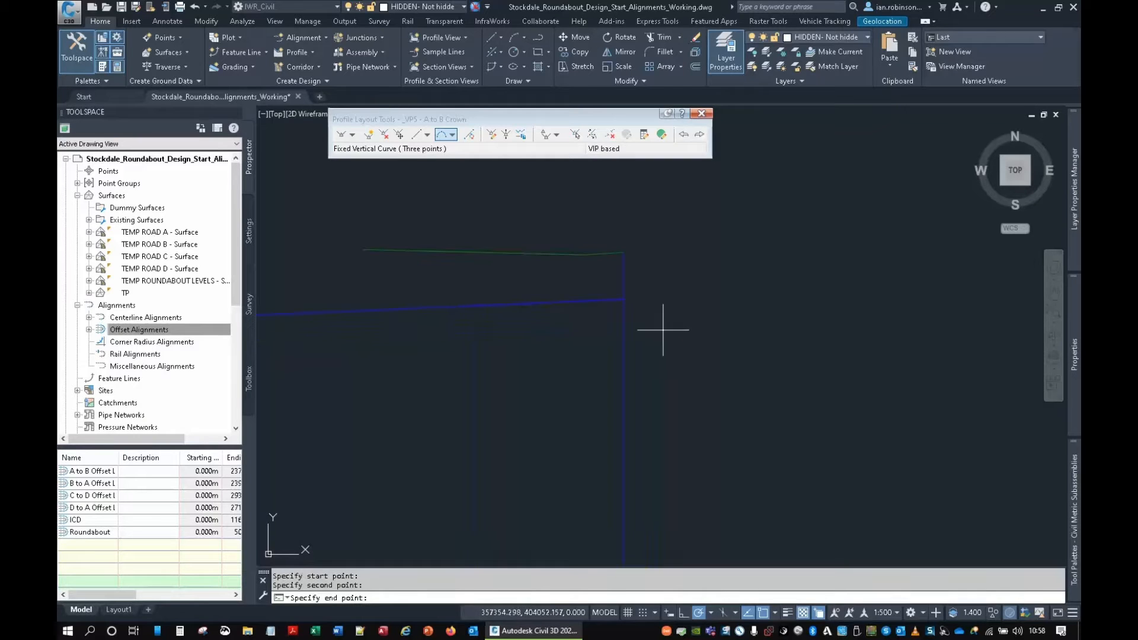
{"action": "left_click", "coordinate": [626, 300]}
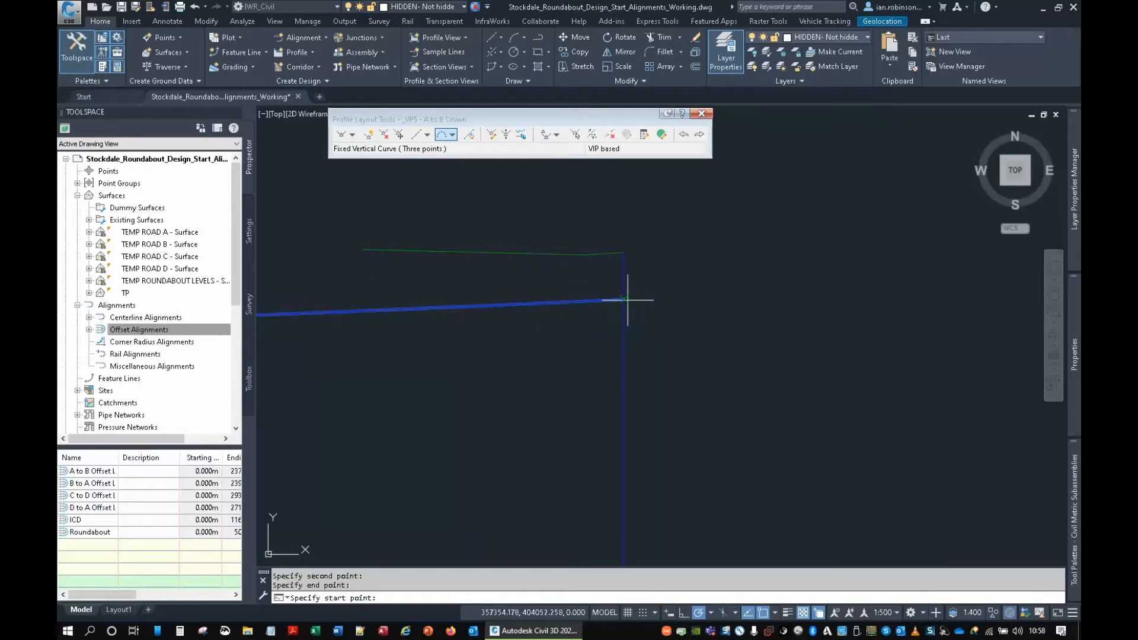
{"action": "right_click", "coordinate": [646, 377]}
Join the last two fixed vertical curves with a free parabolic sag curve about 4 m long, picking two points for its length.
{"action": "scroll", "coordinate": [641, 371], "scroll_direction": "down", "scroll_amount": 3}
{"action": "middle_click_drag", "start_coordinate": [492, 375], "coordinate": [839, 348]}
{"action": "scroll", "coordinate": [584, 357], "scroll_direction": "down", "scroll_amount": 4}
{"action": "middle_click_drag", "start_coordinate": [534, 369], "coordinate": [737, 358]}
{"action": "left_click", "coordinate": [453, 135]}
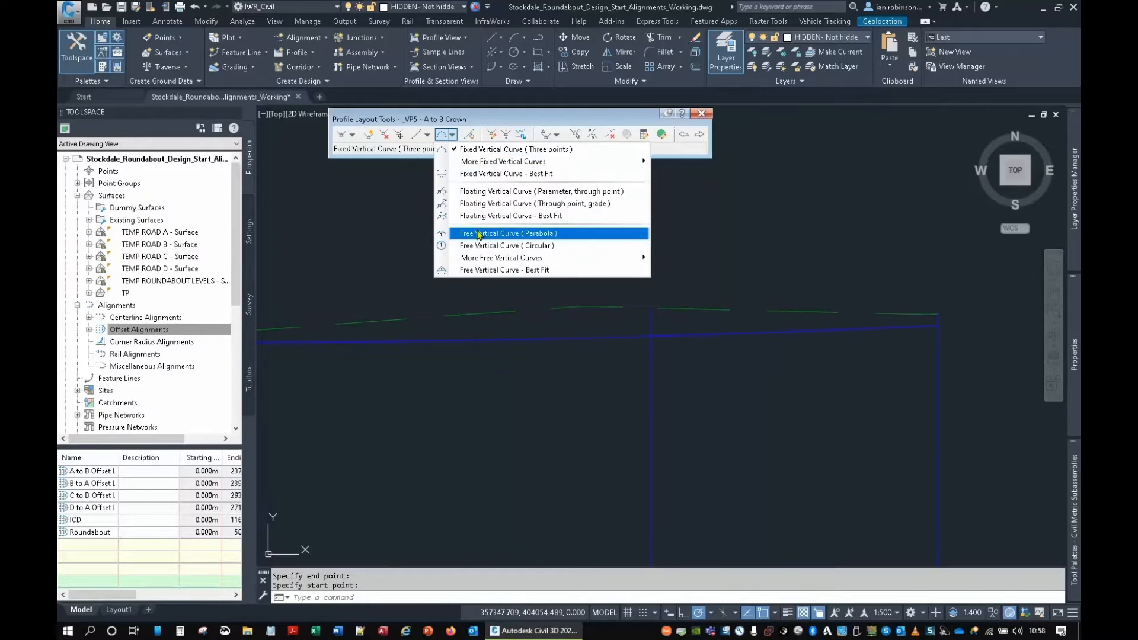
{"action": "left_click", "coordinate": [479, 235]}
{"action": "scroll", "coordinate": [471, 350], "scroll_direction": "down", "scroll_amount": 4}
{"action": "middle_click_drag", "start_coordinate": [475, 353], "coordinate": [598, 358]}
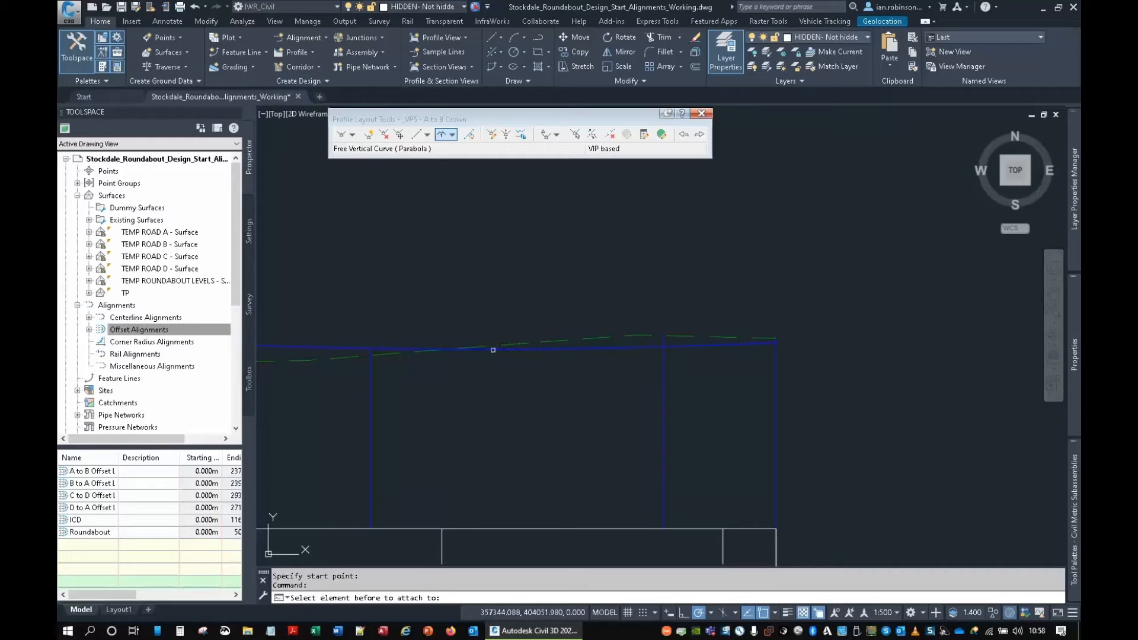
{"action": "left_click", "coordinate": [506, 342]}
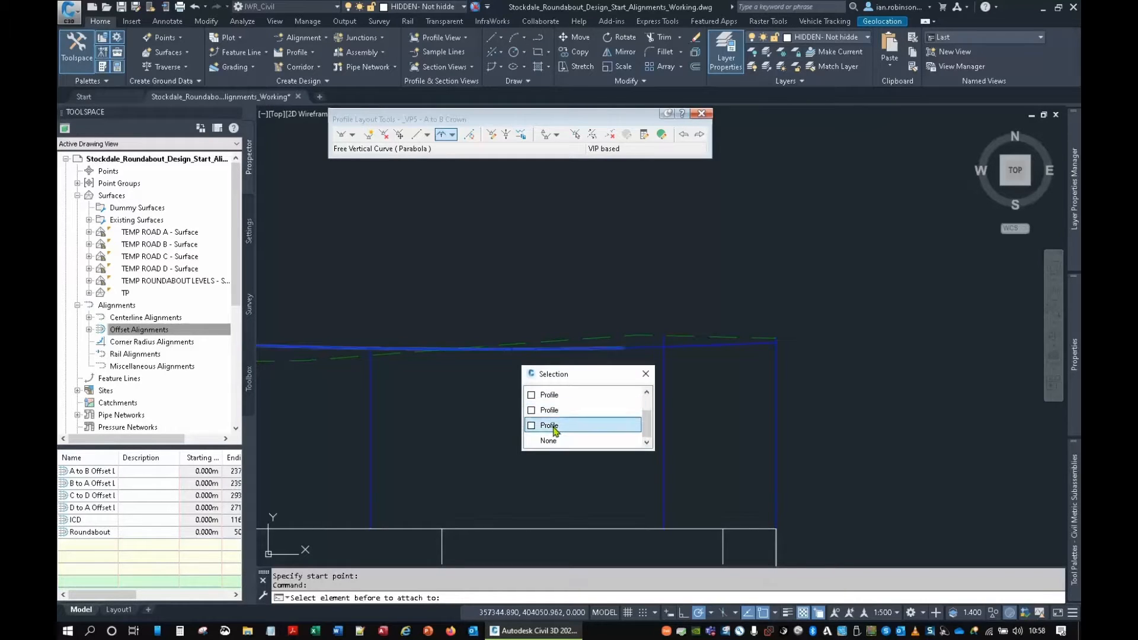
{"action": "left_click", "coordinate": [554, 427]}
{"action": "left_click", "coordinate": [690, 343]}
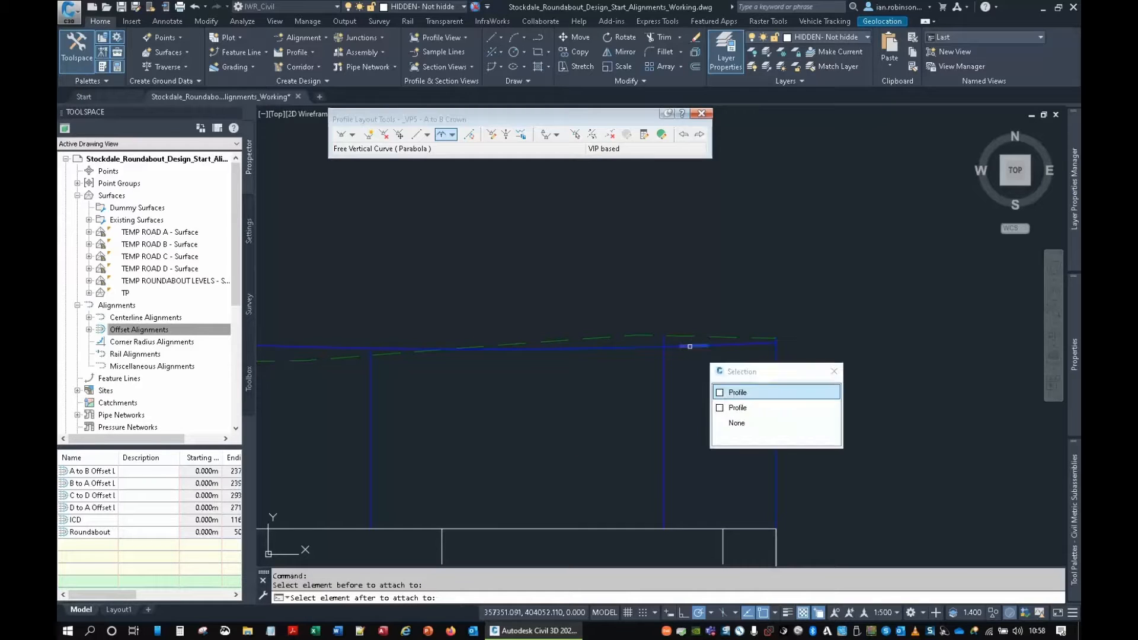
{"action": "left_click", "coordinate": [735, 408]}
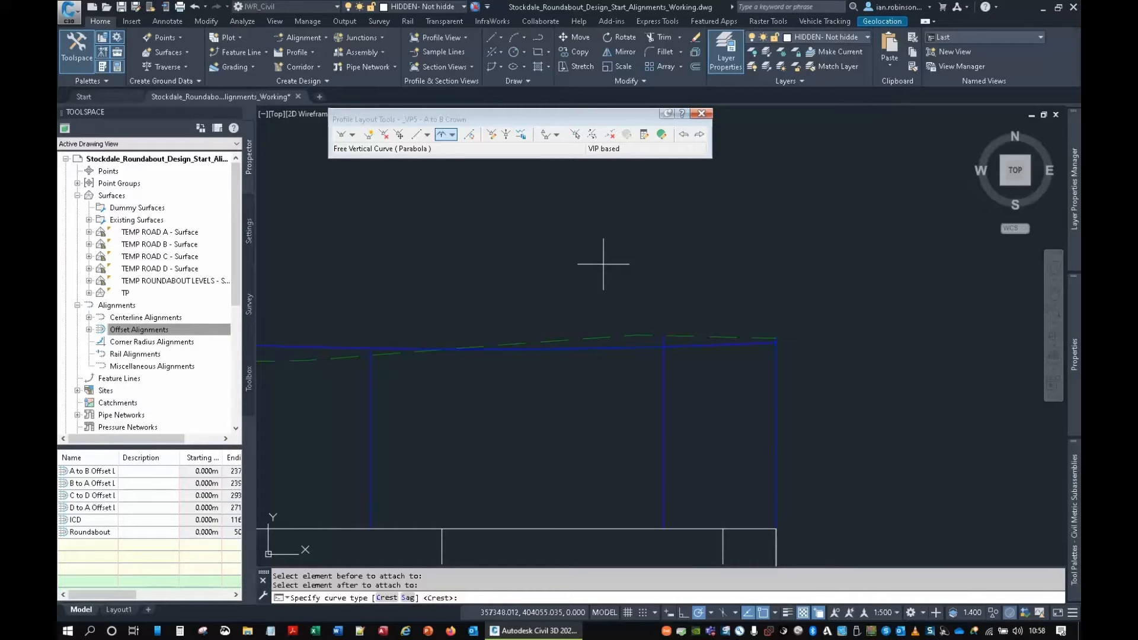
{"action": "type", "text": "s"}
{"action": "key", "text": "Return"}
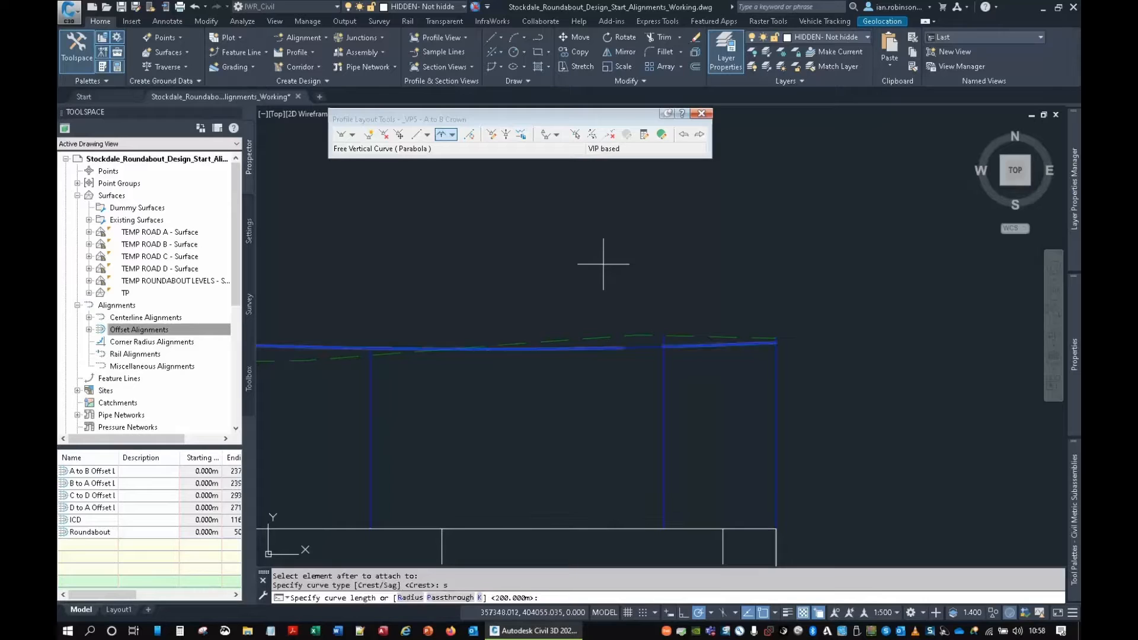
{"action": "left_click", "coordinate": [604, 264]}
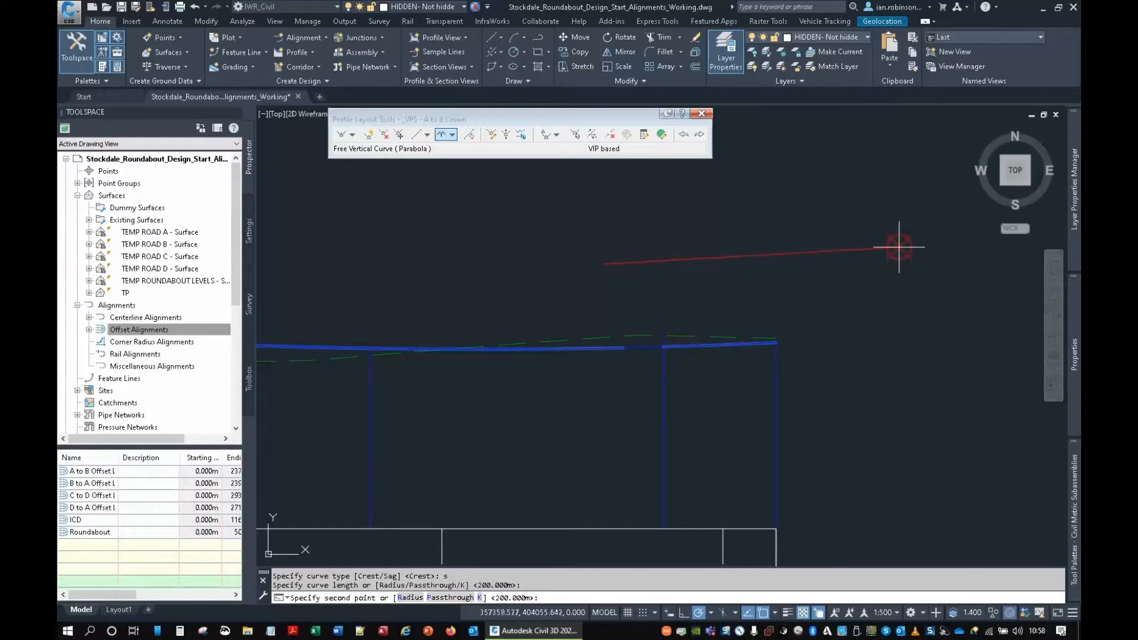
{"action": "left_click", "coordinate": [852, 256]}
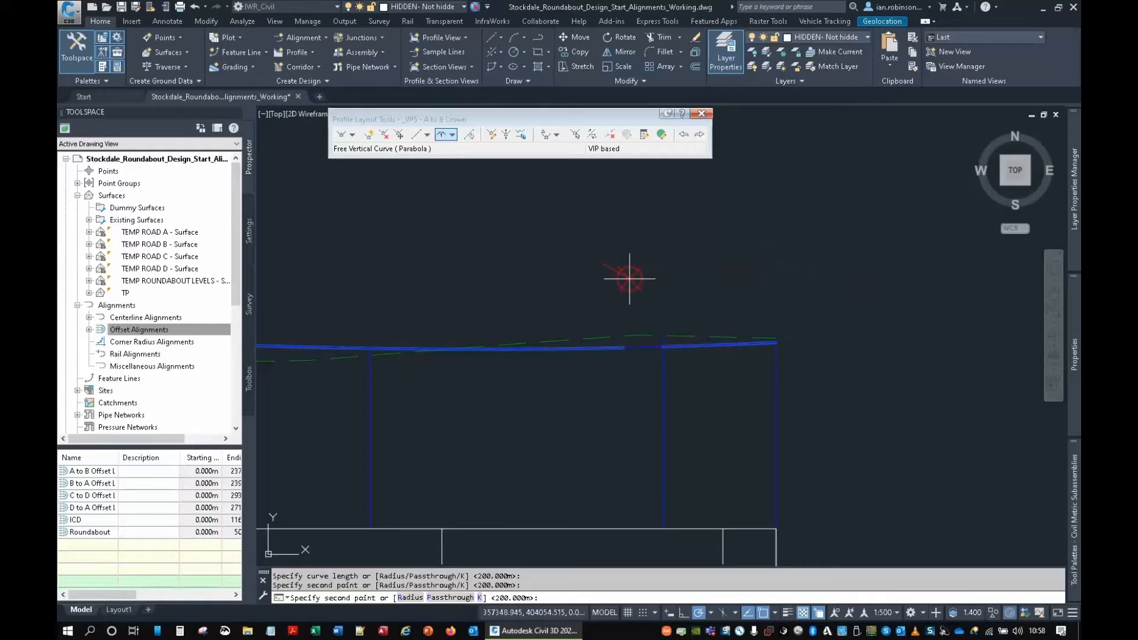
{"action": "scroll", "coordinate": [665, 280], "scroll_direction": "up", "scroll_amount": 5}
{"action": "scroll", "coordinate": [665, 280], "scroll_direction": "down", "scroll_amount": 2}
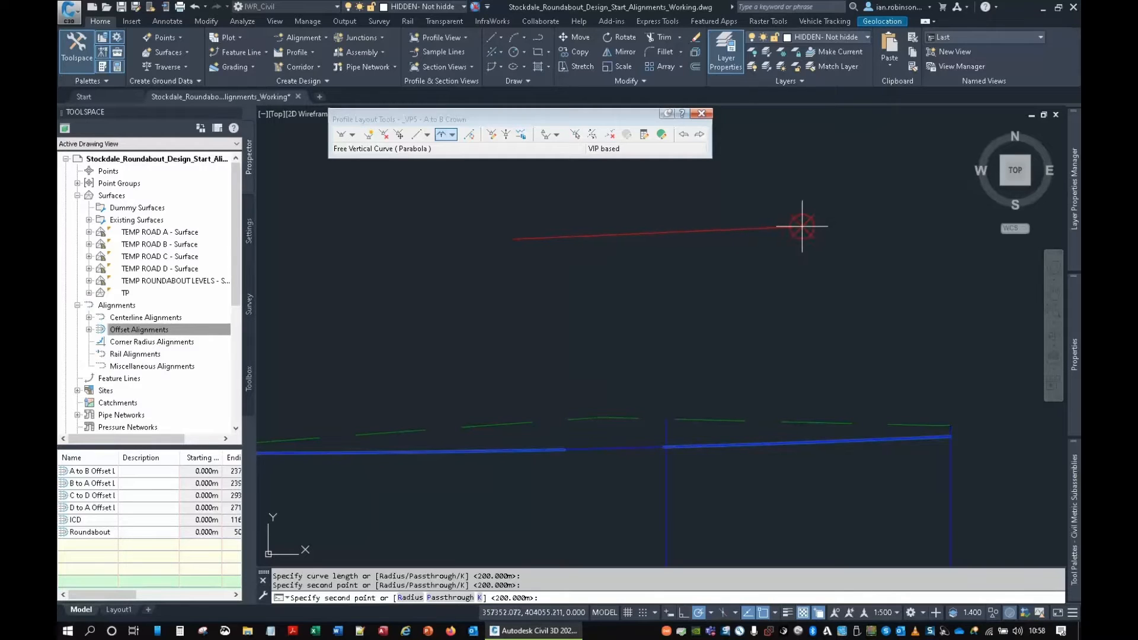
{"action": "left_click", "coordinate": [819, 228]}
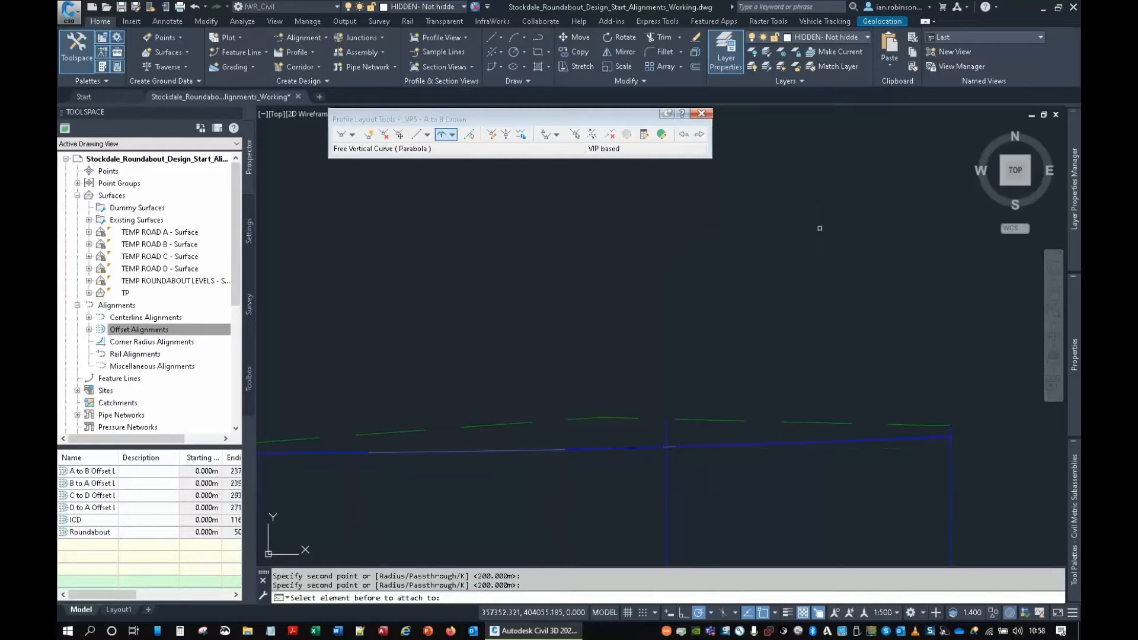
{"action": "key", "text": "Escape"}
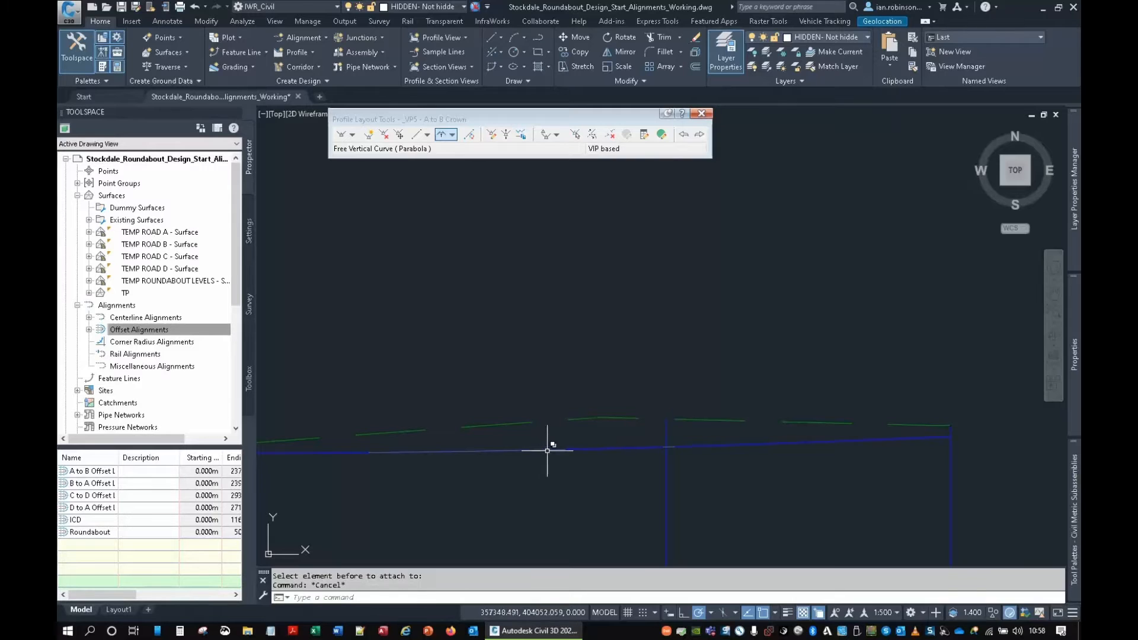
Isolate the A to B Crown design profile from all other objects in the drawing.
{"action": "left_click", "coordinate": [547, 450]}
{"action": "left_click", "coordinate": [592, 497]}
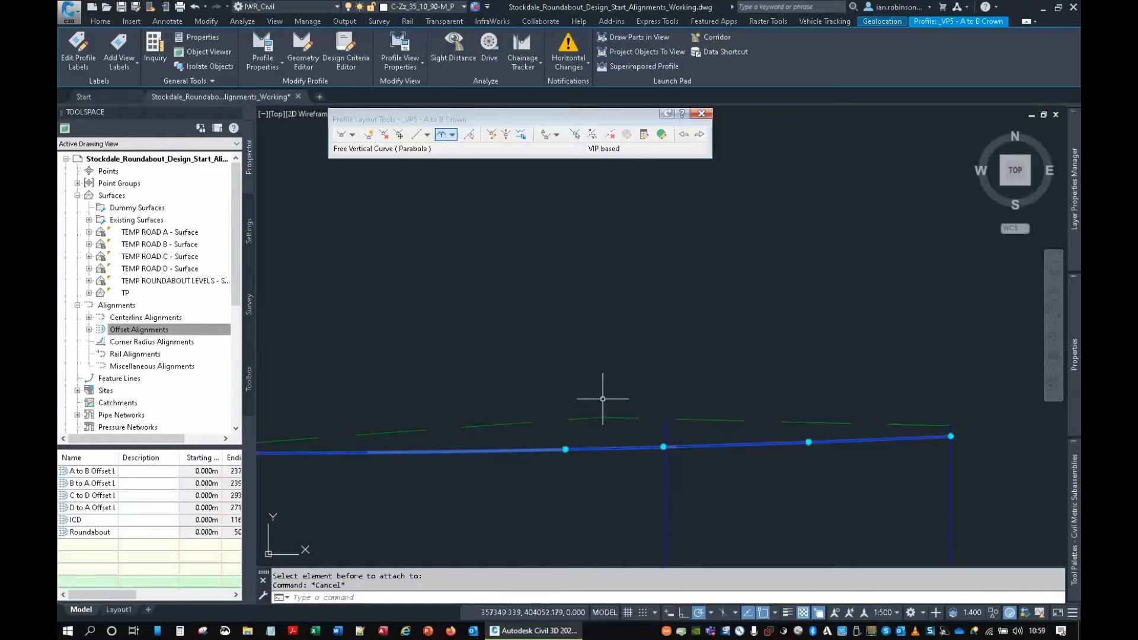
{"action": "scroll", "coordinate": [610, 356], "scroll_direction": "down", "scroll_amount": 5}
{"action": "scroll", "coordinate": [637, 407], "scroll_direction": "down", "scroll_amount": 1}
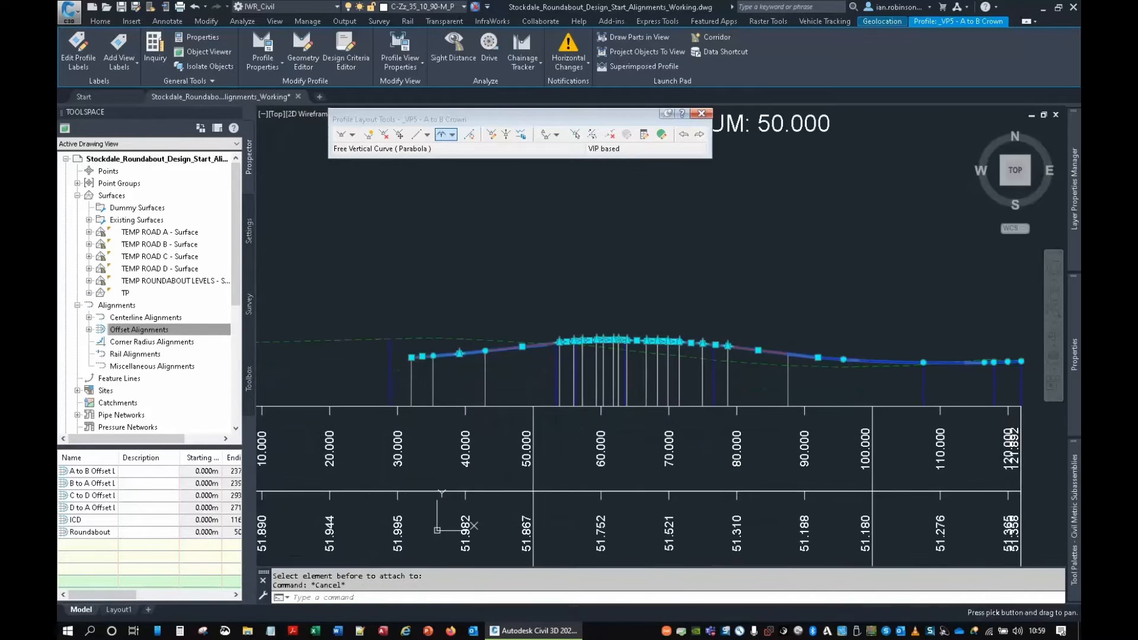
{"action": "scroll", "coordinate": [756, 377], "scroll_direction": "up", "scroll_amount": 5}
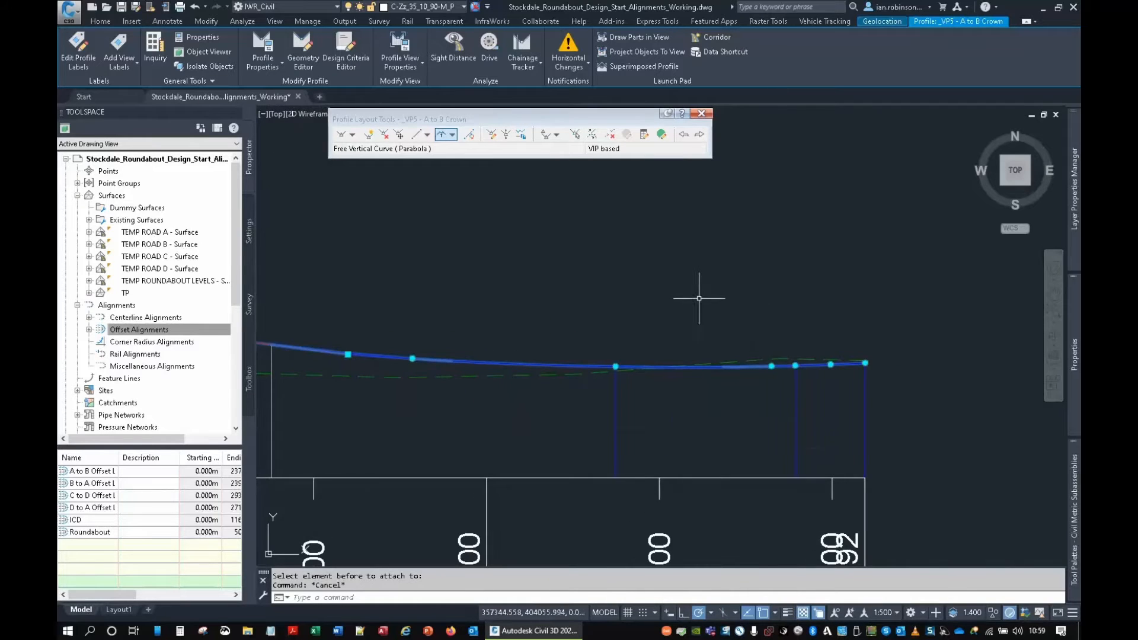
{"action": "right_click", "coordinate": [684, 267]}
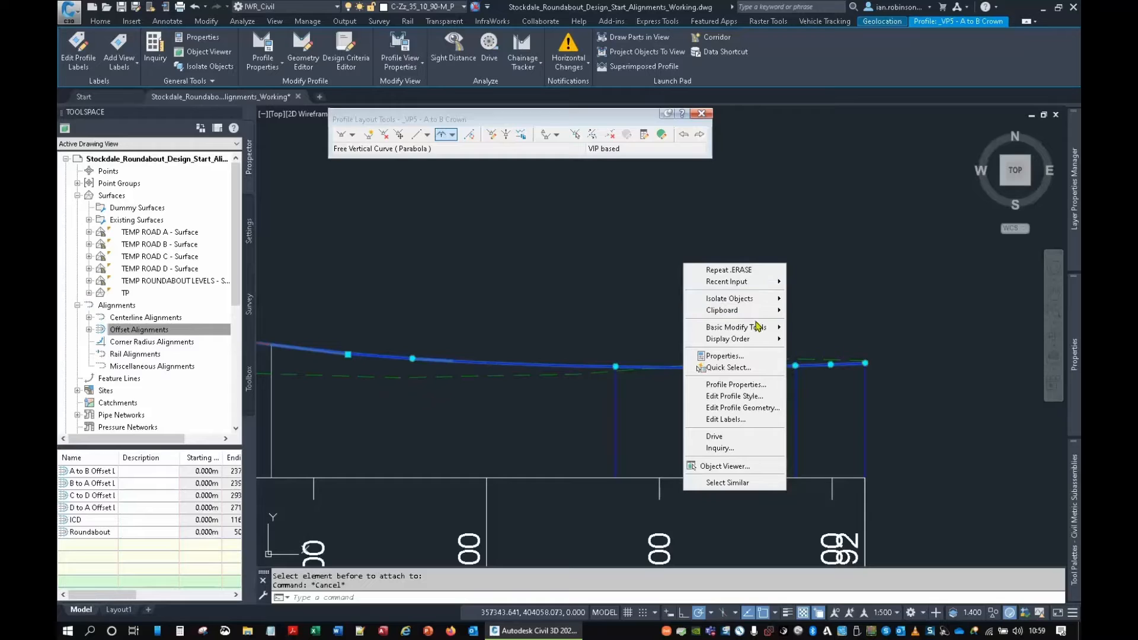
{"action": "mouse_move", "coordinate": [762, 335]}
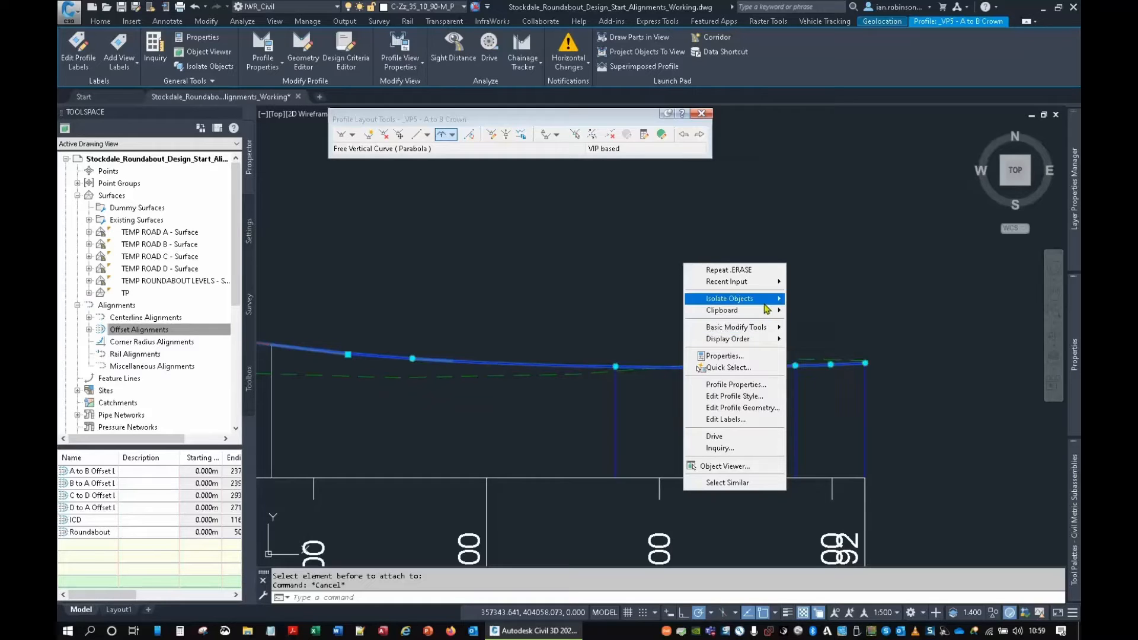
{"action": "mouse_move", "coordinate": [767, 304]}
{"action": "left_click", "coordinate": [830, 300]}
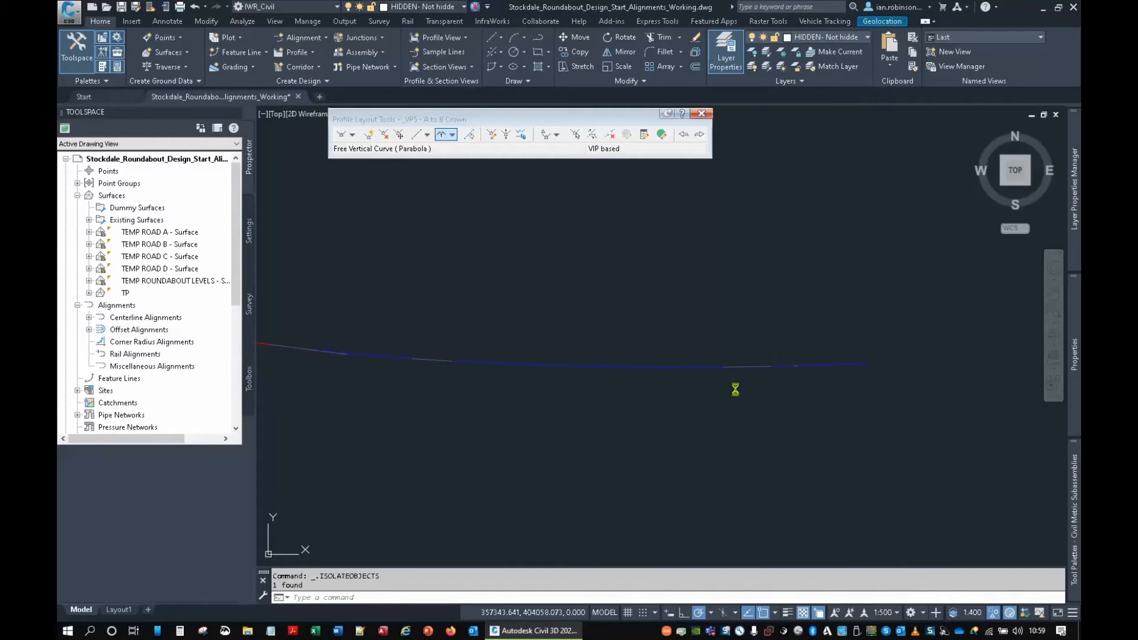
{"action": "key", "text": "Escape"}
Examine the joins between the last vertical curves near the end of the isolated A to B Crown profile.
{"action": "scroll", "coordinate": [748, 386], "scroll_direction": "up", "scroll_amount": 8}
{"action": "middle_click_drag", "start_coordinate": [754, 359], "coordinate": [660, 401]}
{"action": "left_click", "coordinate": [559, 335]}
{"action": "scroll", "coordinate": [589, 425], "scroll_direction": "down", "scroll_amount": 4}
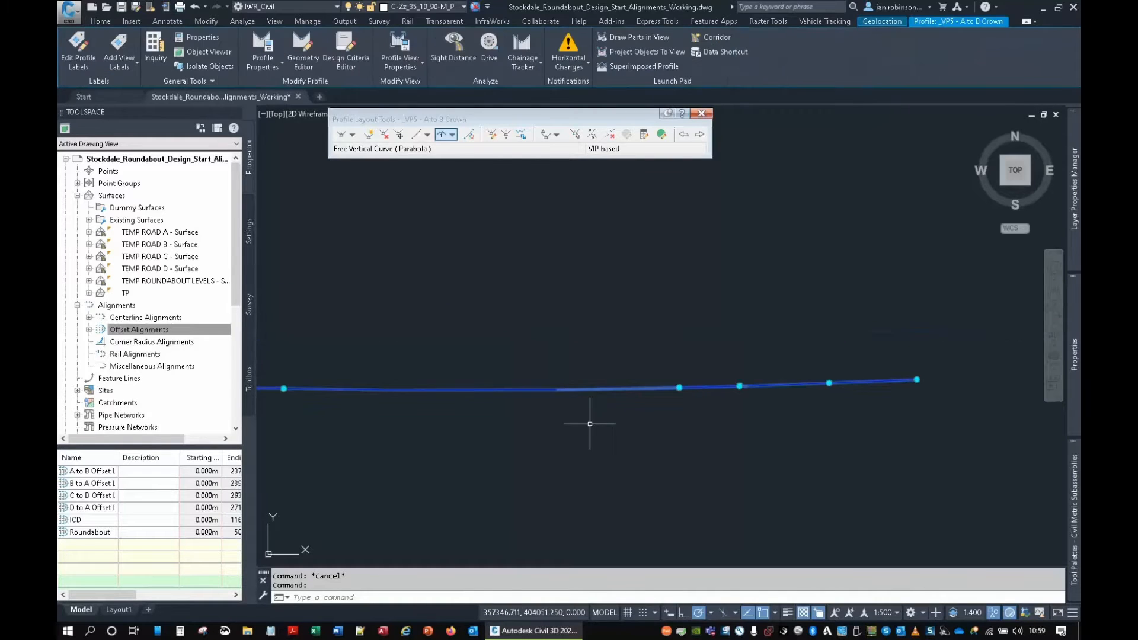
{"action": "key", "text": "Escape"}
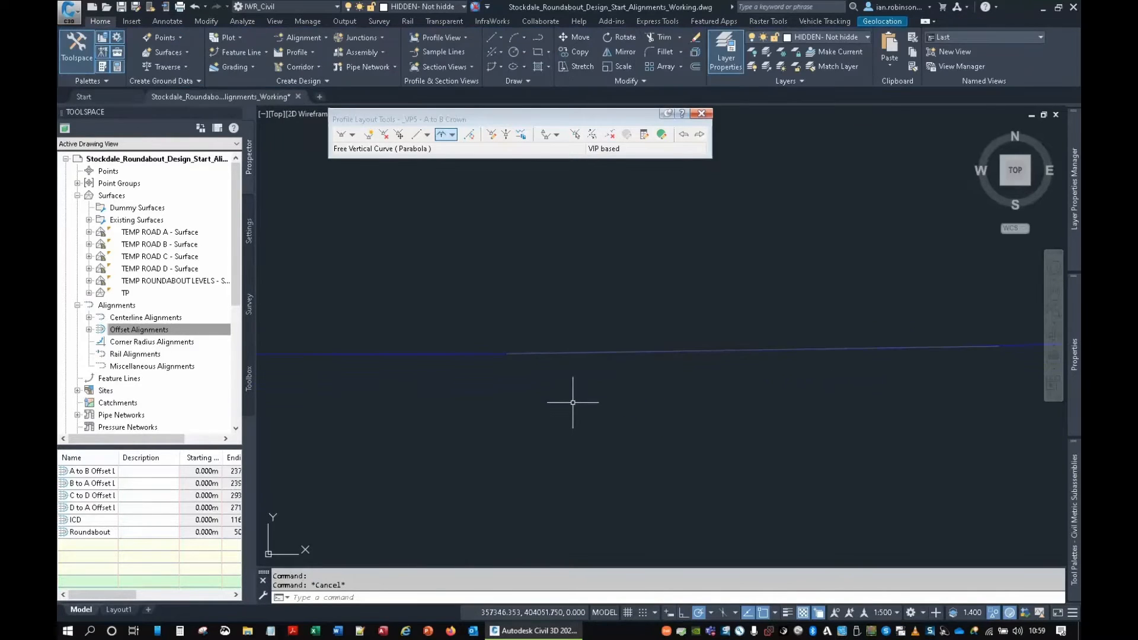
{"action": "scroll", "coordinate": [515, 353], "scroll_direction": "up", "scroll_amount": 4}
{"action": "scroll", "coordinate": [518, 355], "scroll_direction": "down", "scroll_amount": 8}
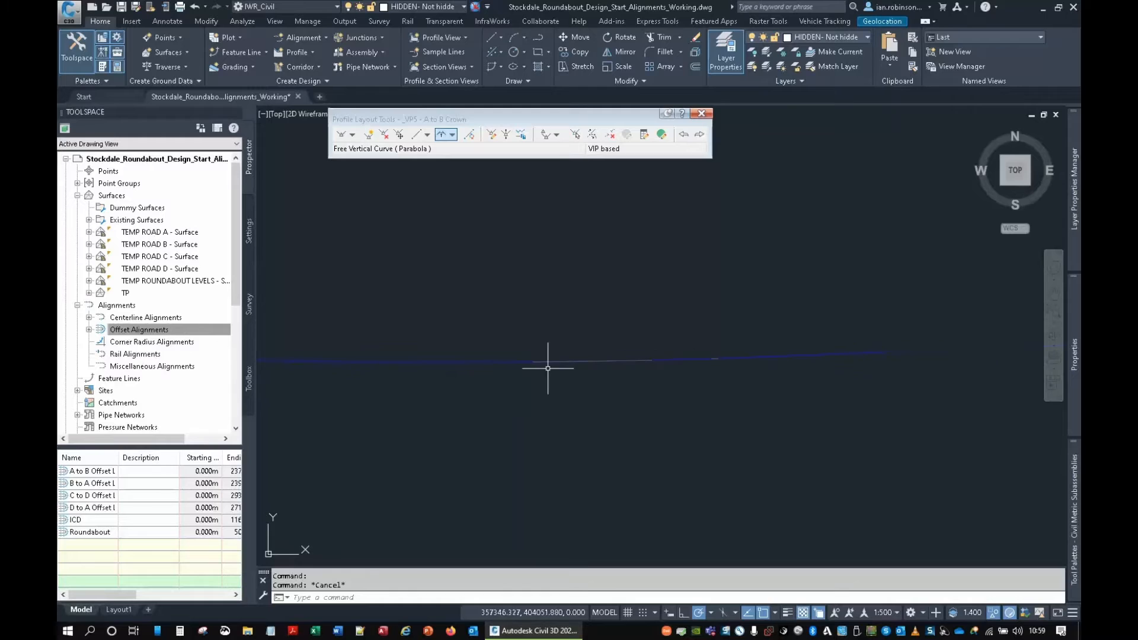
Hide the Line Extensions and Parabolic Curve Extensions components in the profile's Design Style LWT.
{"action": "left_click", "coordinate": [623, 355]}
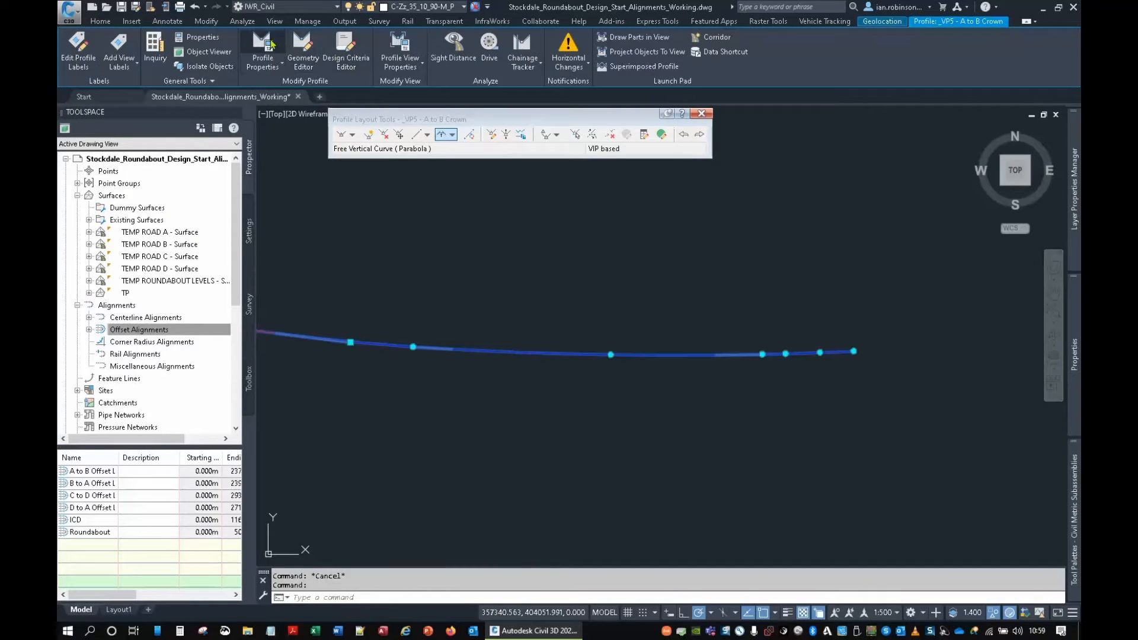
{"action": "left_click", "coordinate": [263, 47]}
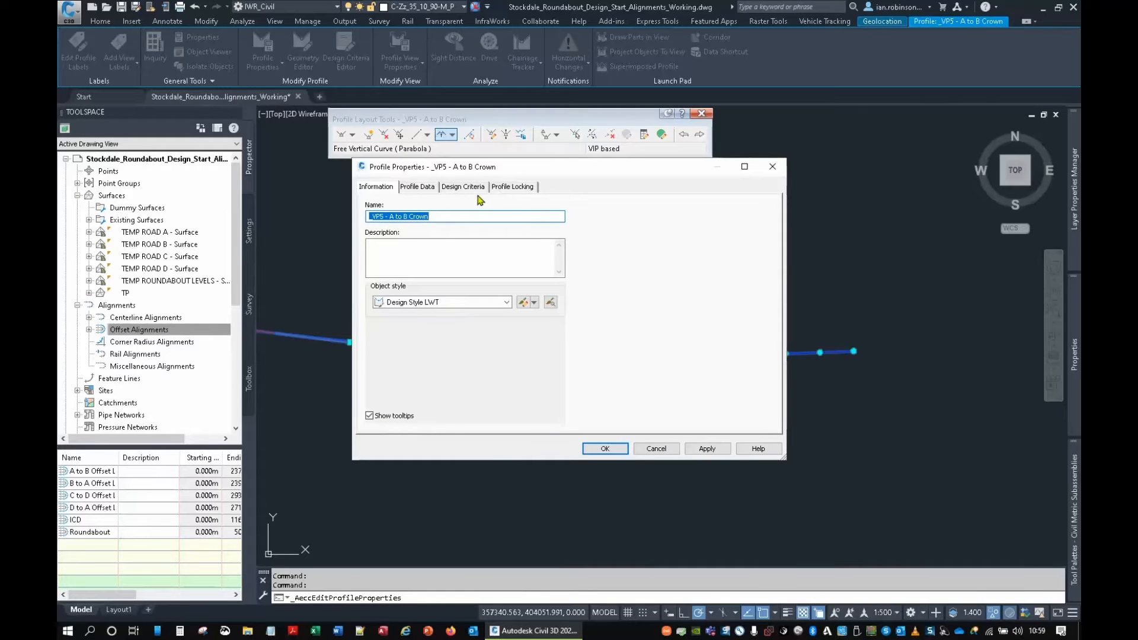
{"action": "left_click", "coordinate": [522, 302]}
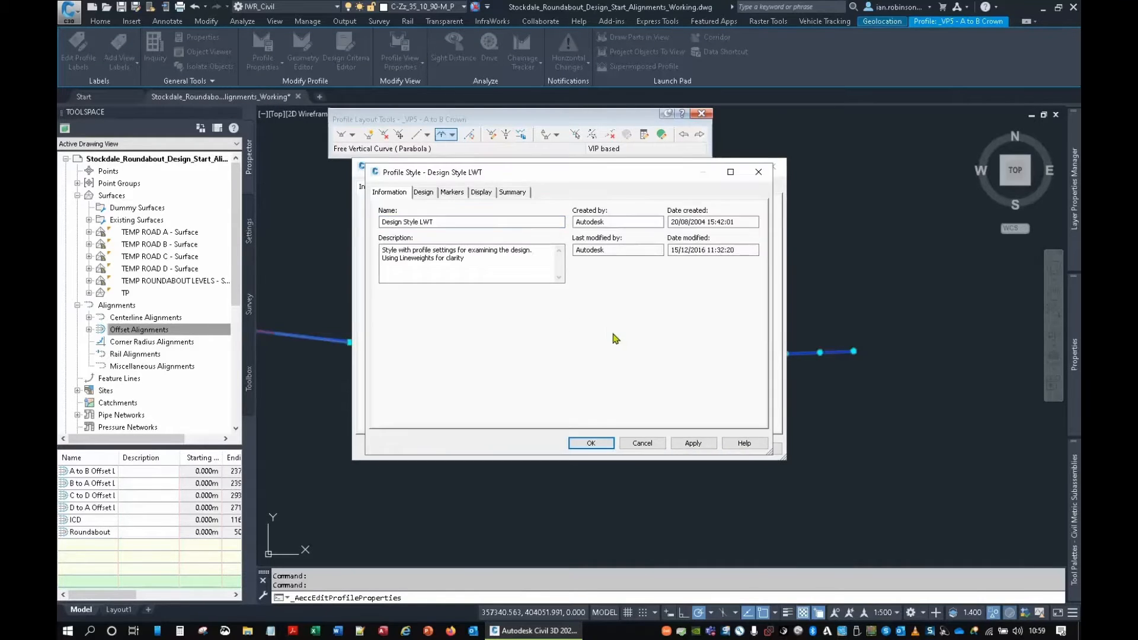
{"action": "left_click", "coordinate": [481, 192]}
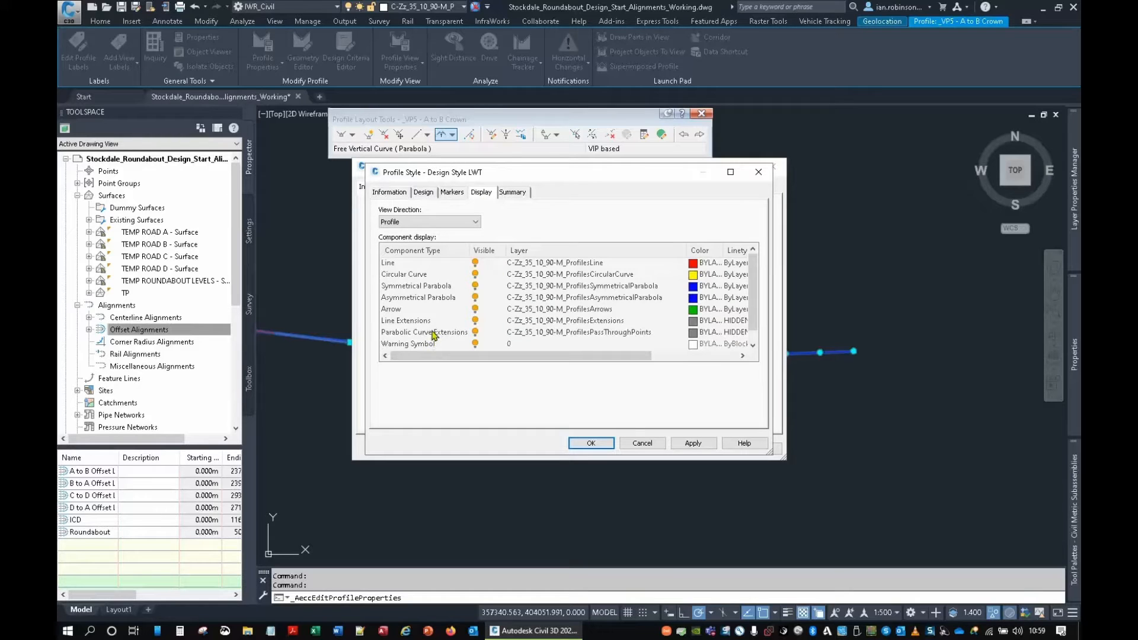
{"action": "left_click", "coordinate": [475, 321]}
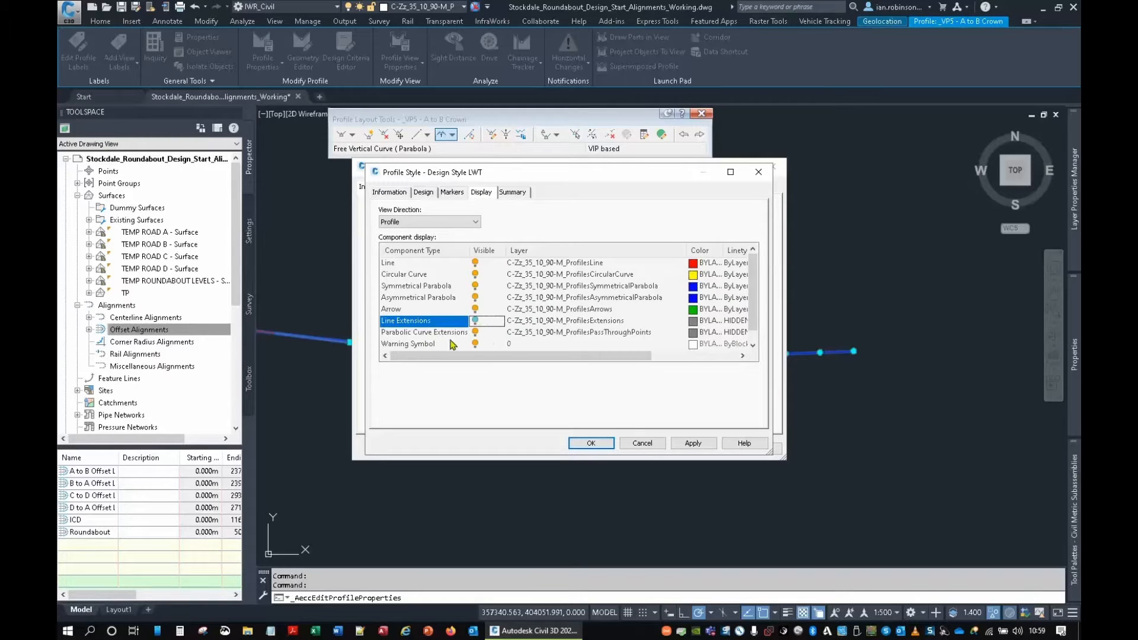
{"action": "scroll", "coordinate": [431, 339], "scroll_direction": "down", "scroll_amount": 1}
{"action": "left_click", "coordinate": [475, 321]}
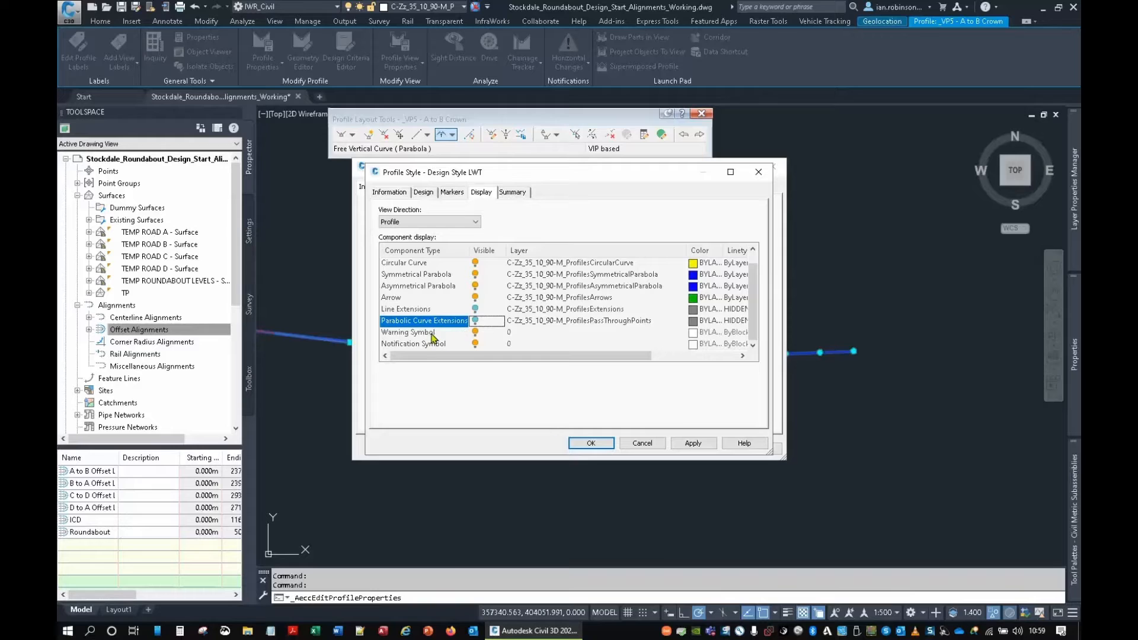
{"action": "left_click", "coordinate": [591, 443]}
{"action": "left_click", "coordinate": [597, 448]}
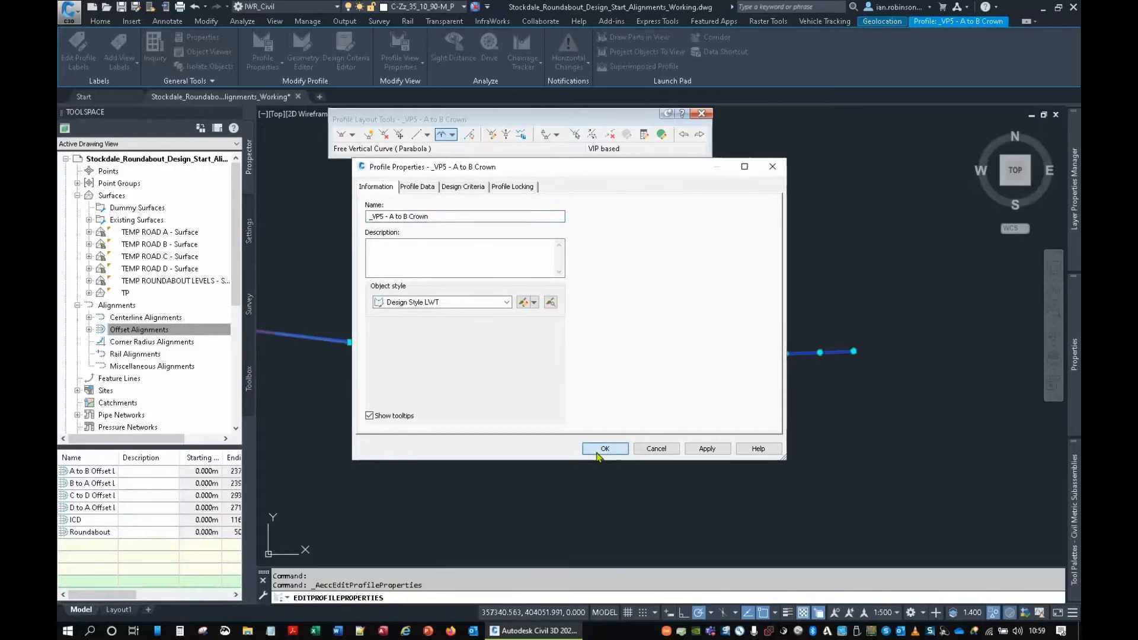
{"action": "key", "text": "Escape"}
{"action": "key", "text": "Escape"}
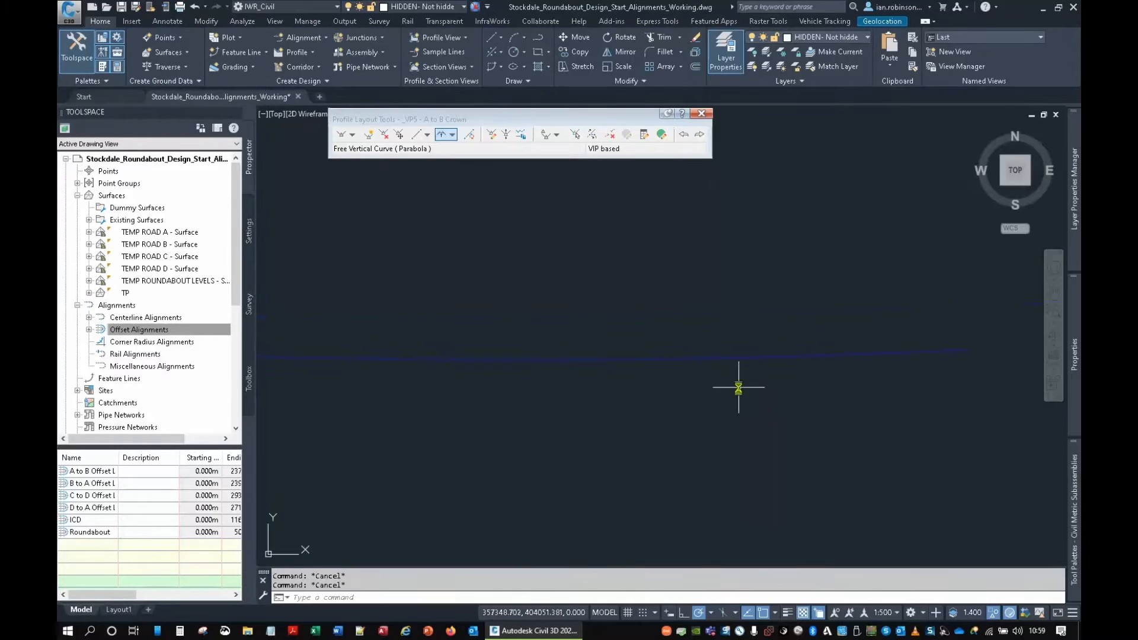
End the object isolation and close the profile layout tools for the A to B Crown profile.
{"action": "right_click", "coordinate": [681, 280]}
{"action": "left_click", "coordinate": [586, 264]}
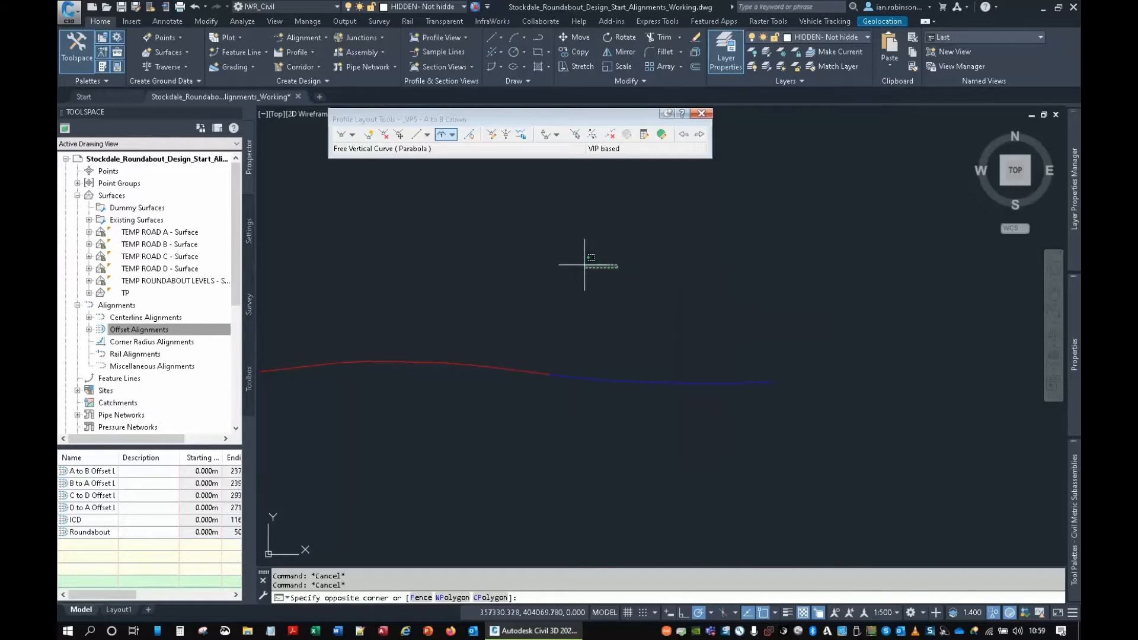
{"action": "left_click", "coordinate": [573, 261]}
{"action": "scroll", "coordinate": [624, 286], "scroll_direction": "down", "scroll_amount": 2}
{"action": "middle_click_drag", "start_coordinate": [554, 321], "coordinate": [663, 322]}
{"action": "scroll", "coordinate": [599, 305], "scroll_direction": "up", "scroll_amount": 1}
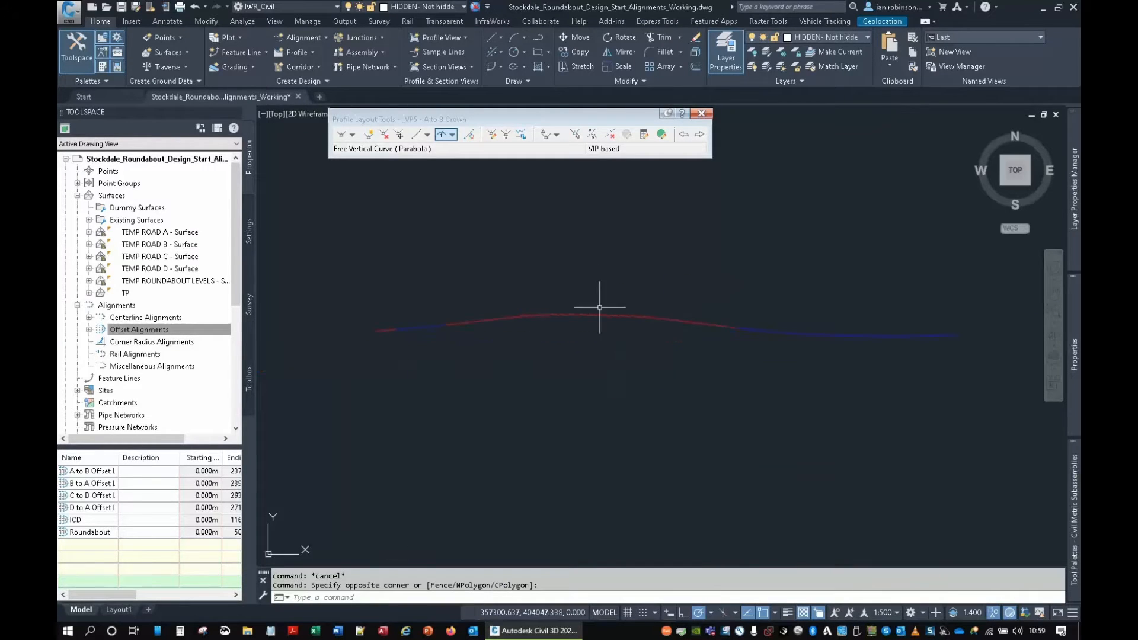
{"action": "right_click", "coordinate": [593, 275]}
{"action": "mouse_move", "coordinate": [692, 321]}
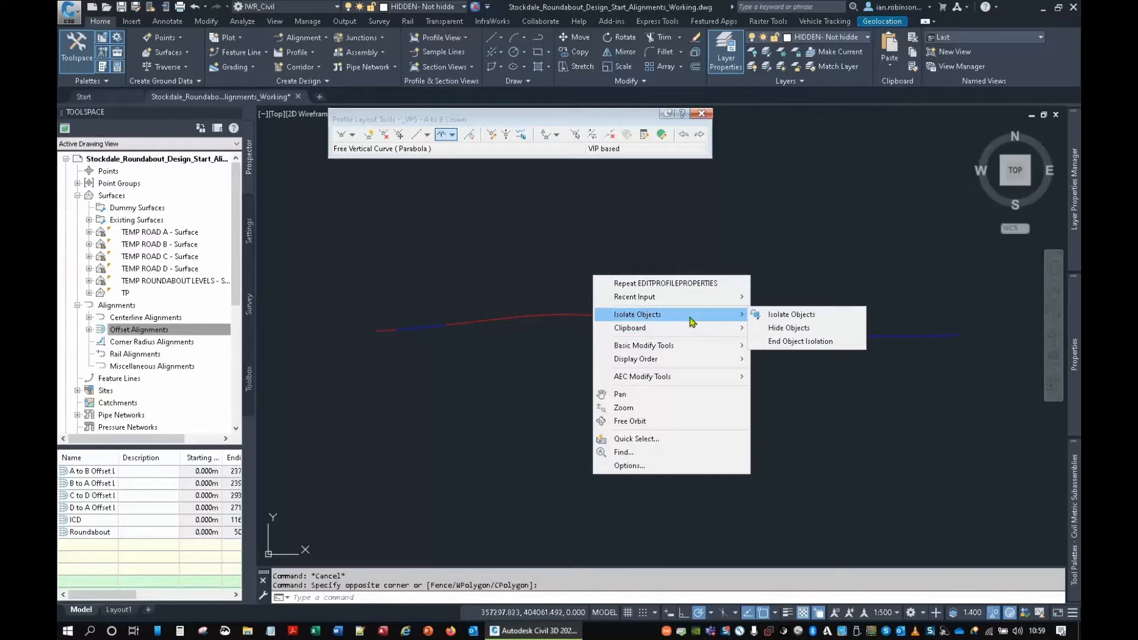
{"action": "left_click", "coordinate": [774, 343]}
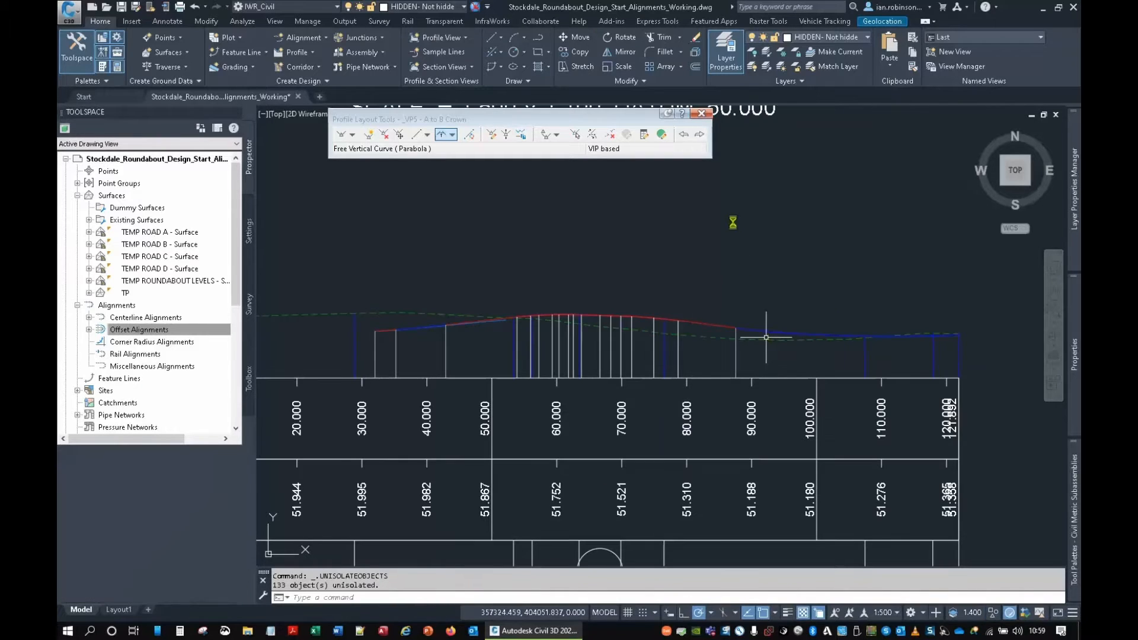
{"action": "left_click", "coordinate": [703, 113]}
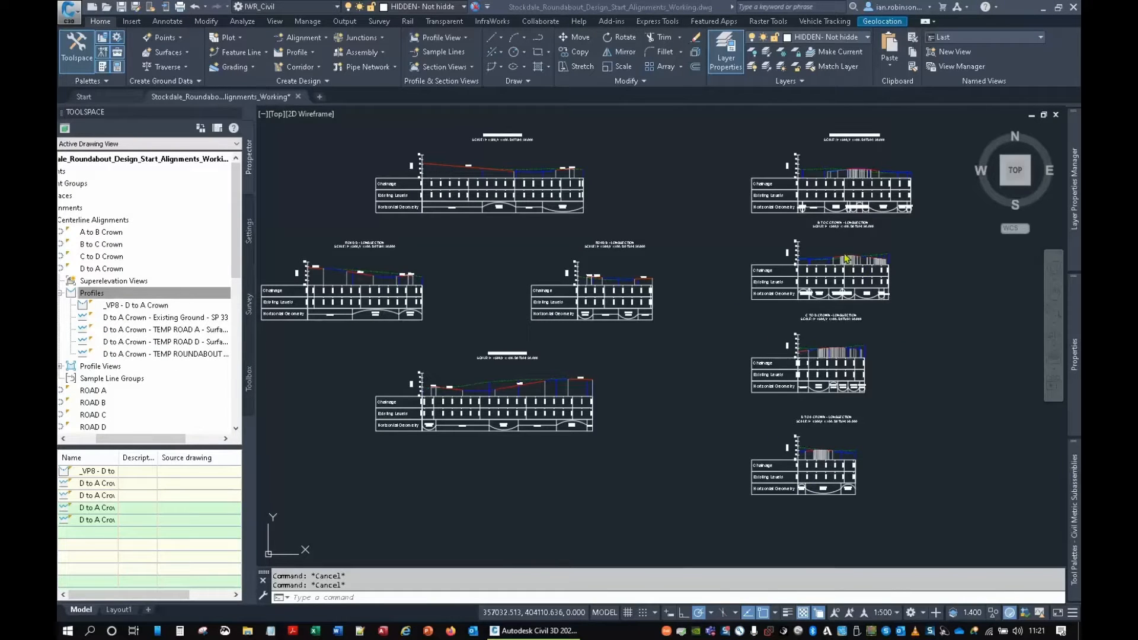
{"action": "mouse_move", "coordinate": [923, 356]}
{"action": "middle_mouse_down"}
{"action": "mouse_move", "coordinate": [797, 354]}
{"action": "mouse_move", "coordinate": [924, 337]}
{"action": "middle_mouse_up"}
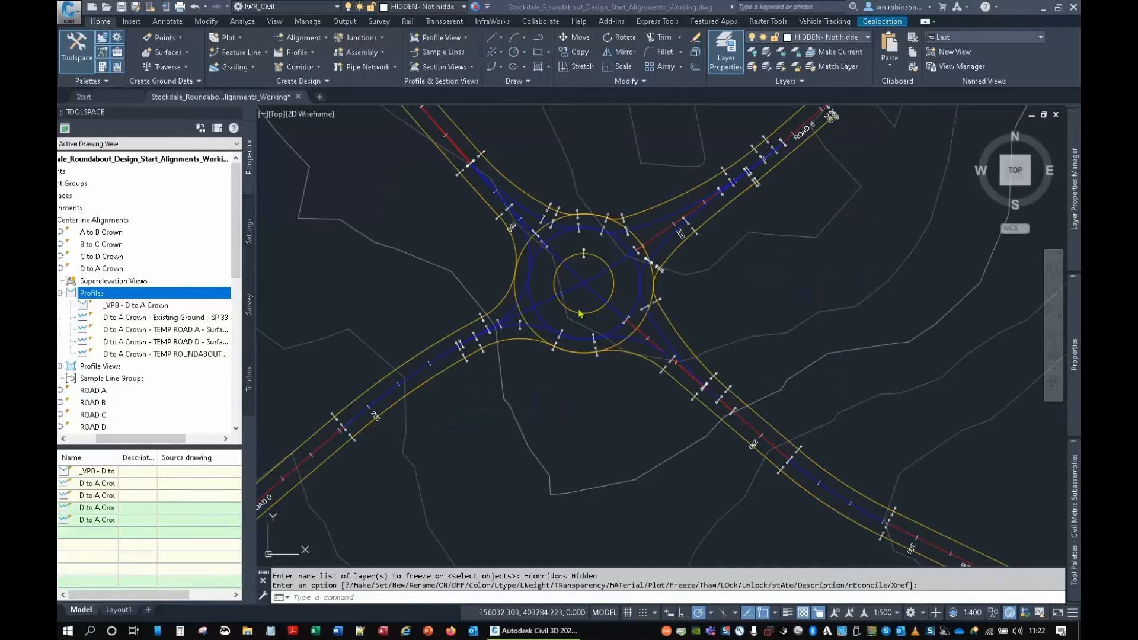
{"action": "left_click", "coordinate": [79, 439]}
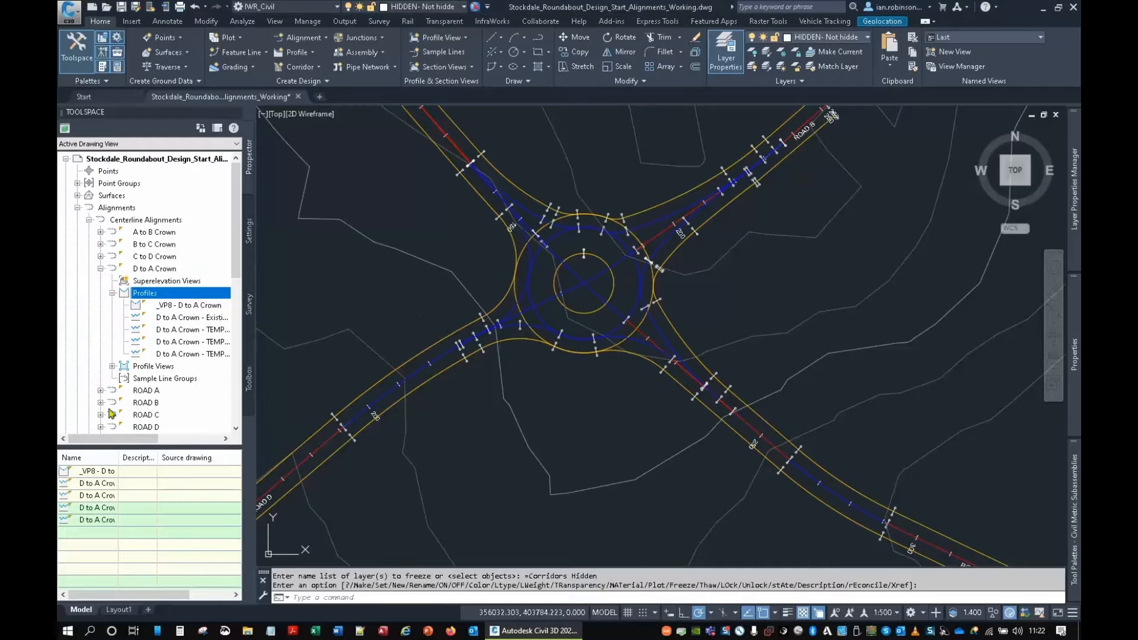
Move the TEMP ROAD A to D and TEMP ROUNDABOUT LEVELS surfaces into the Dummy Surfaces folder and collapse that folder.
{"action": "left_click", "coordinate": [78, 196]}
{"action": "left_click", "coordinate": [126, 208]}
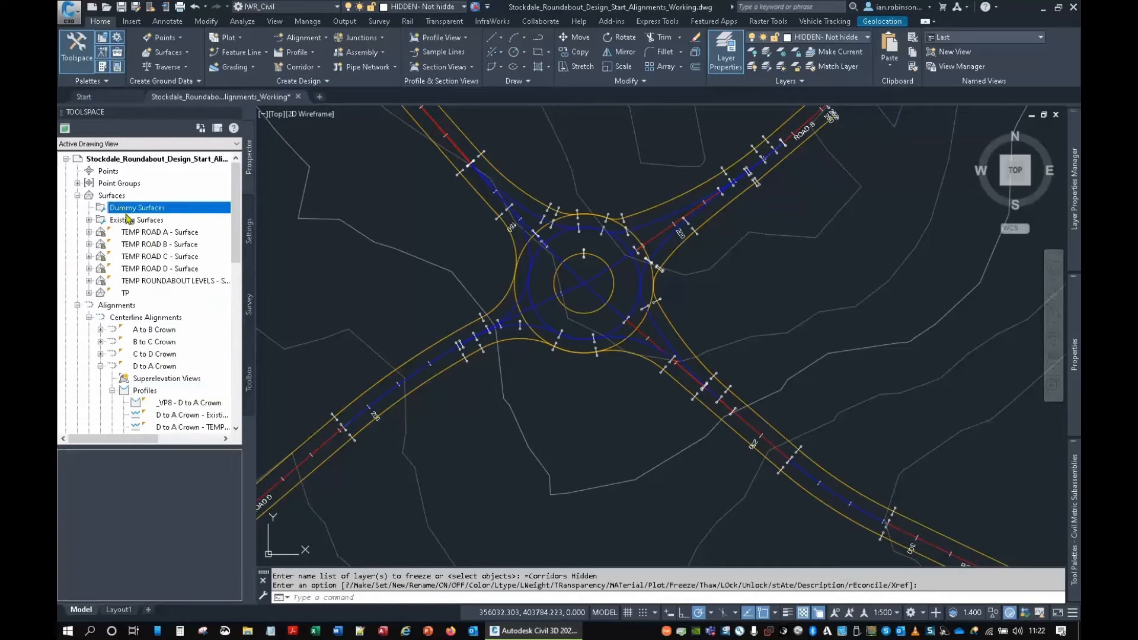
{"action": "left_click", "coordinate": [139, 233]}
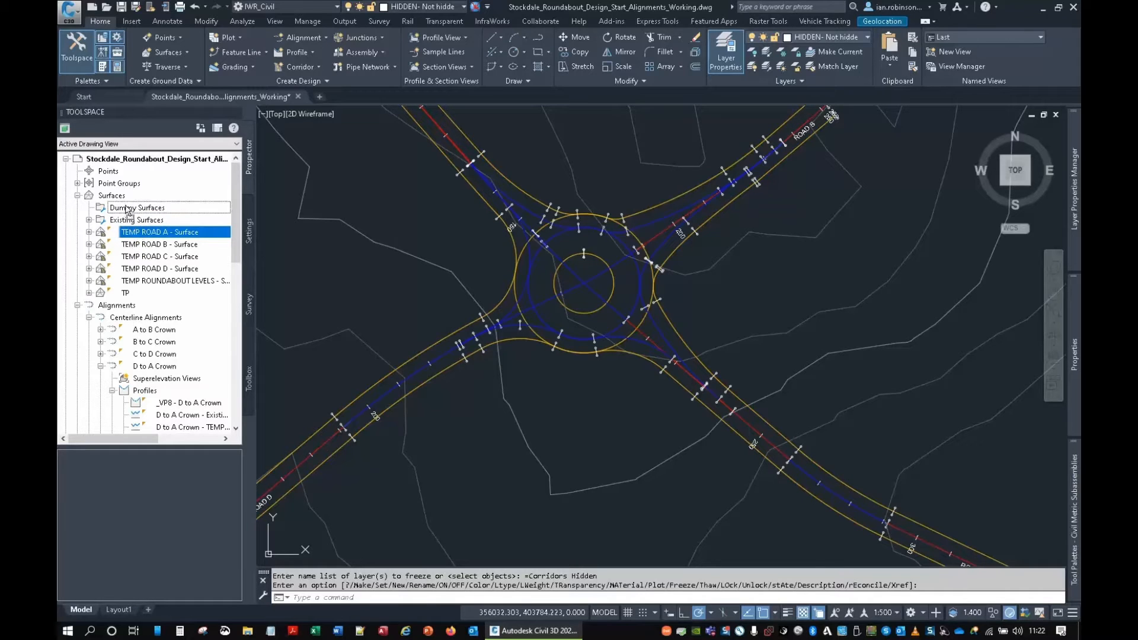
{"action": "left_click_drag", "start_coordinate": [127, 210], "coordinate": [128, 211]}
{"action": "left_click", "coordinate": [136, 245]}
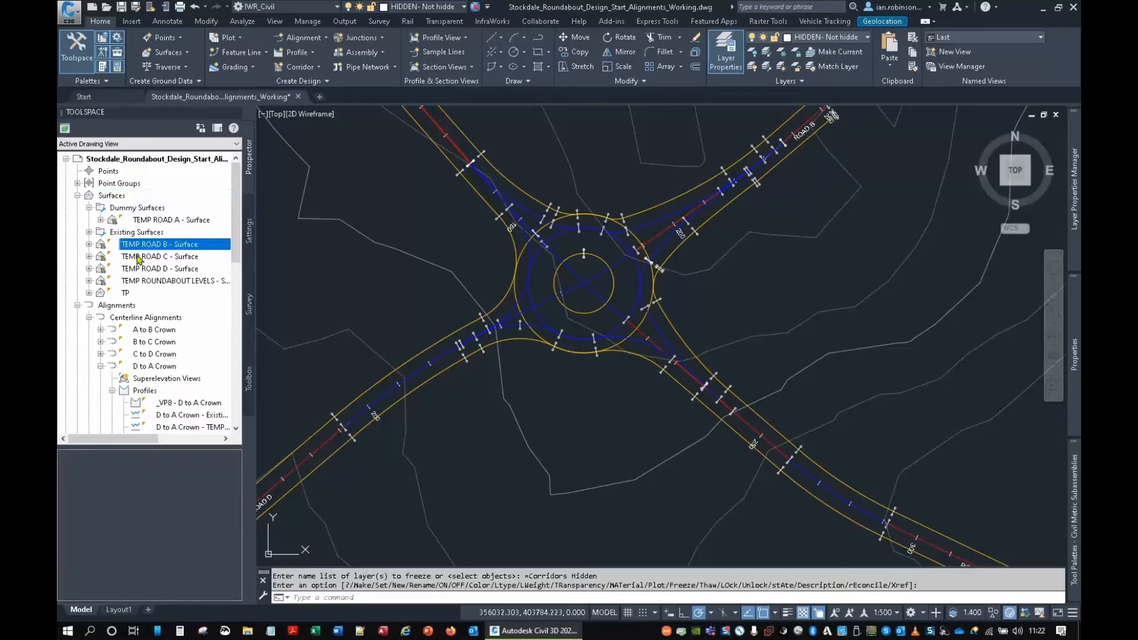
{"action": "left_click", "coordinate": [136, 281], "text": "shift"}
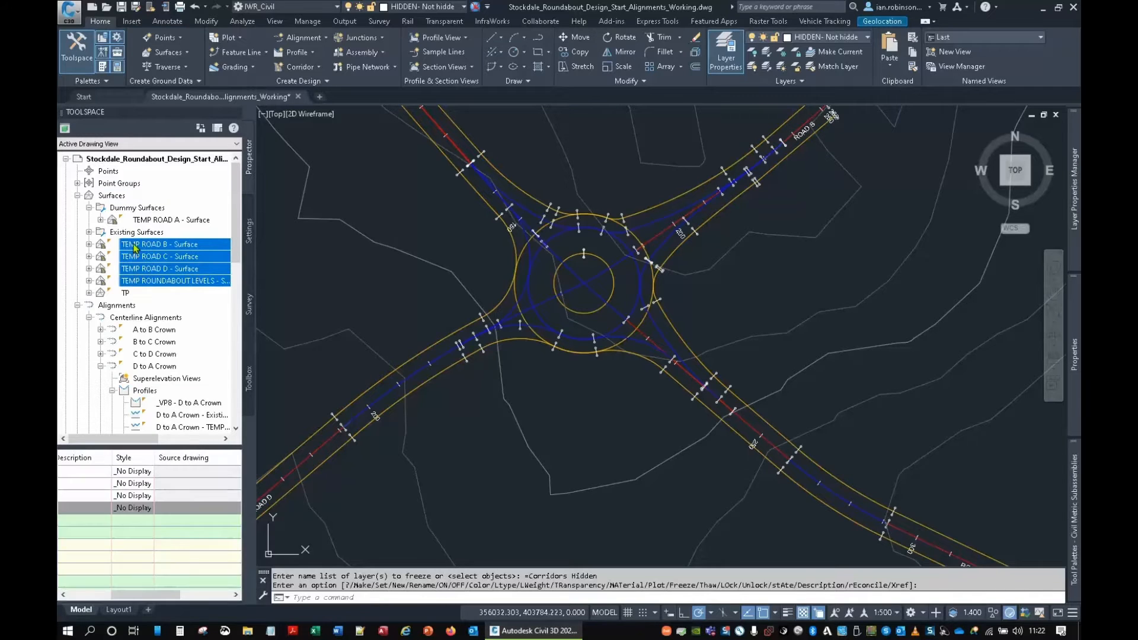
{"action": "left_click_drag", "start_coordinate": [135, 248], "coordinate": [135, 213]}
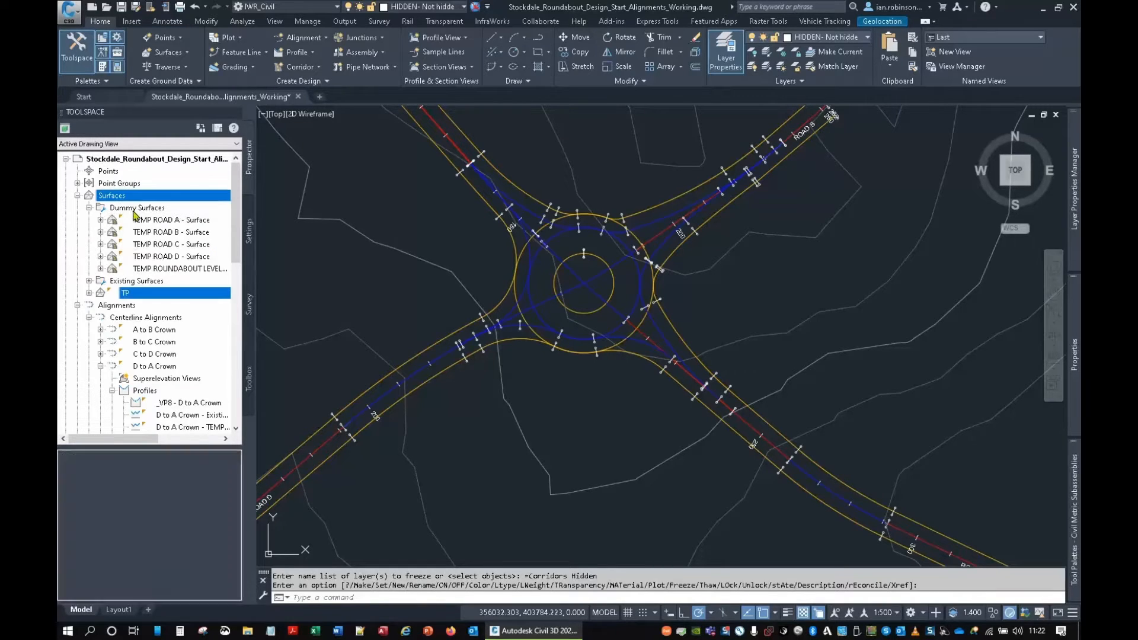
{"action": "left_click", "coordinate": [89, 208]}
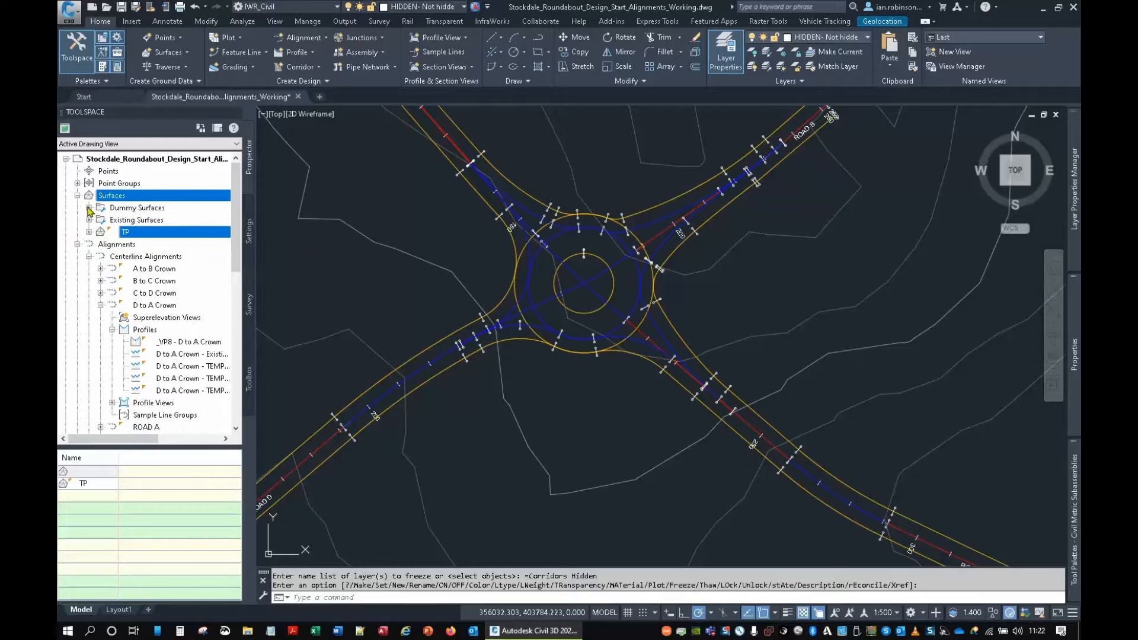
{"action": "left_click", "coordinate": [134, 233]}
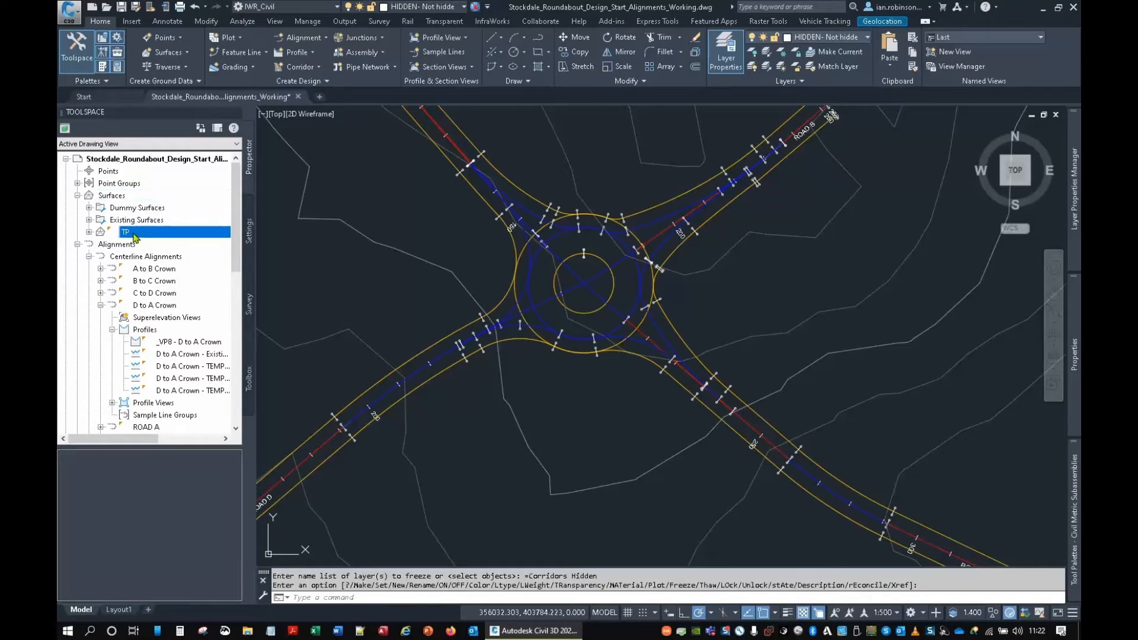
{"action": "left_click", "coordinate": [130, 220]}
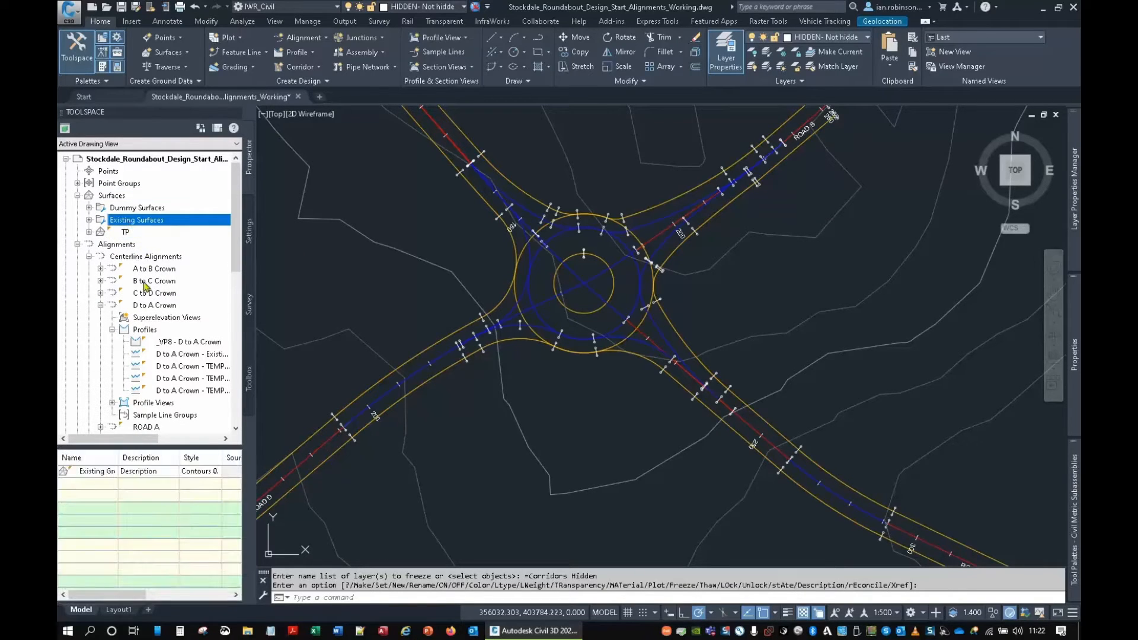
Move the TEMP ROAD A to D and TEMP ROUNDABOUT LEVELS corridors into the Dummy Corridors folder and collapse that folder.
{"action": "scroll", "coordinate": [145, 286], "scroll_direction": "down", "scroll_amount": 2}
{"action": "left_click", "coordinate": [102, 232]}
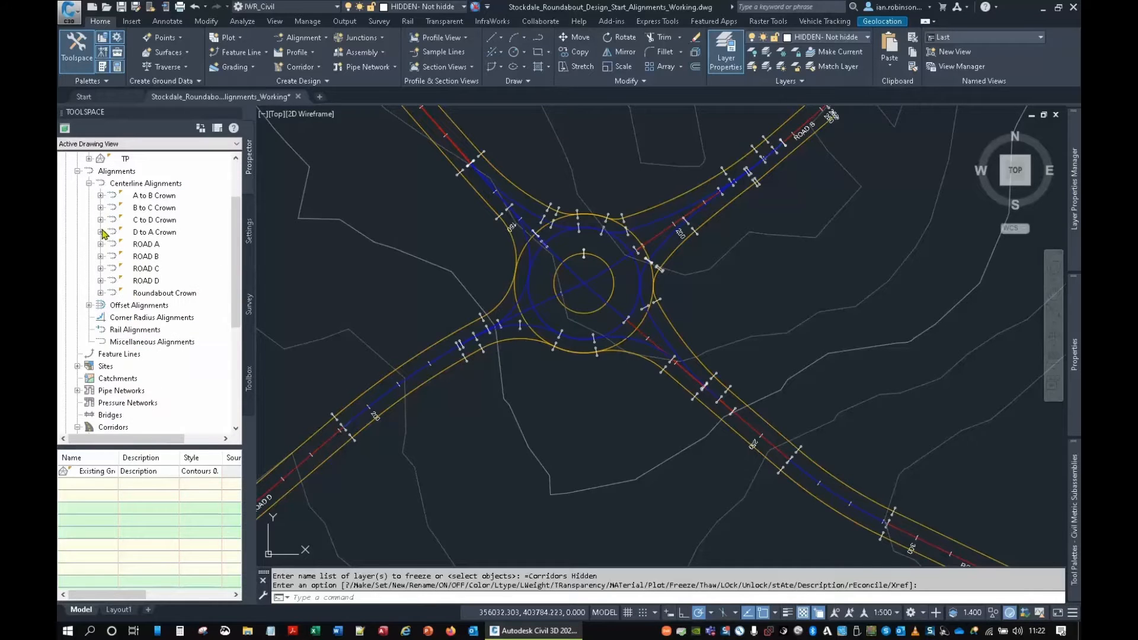
{"action": "scroll", "coordinate": [118, 303], "scroll_direction": "down", "scroll_amount": 5}
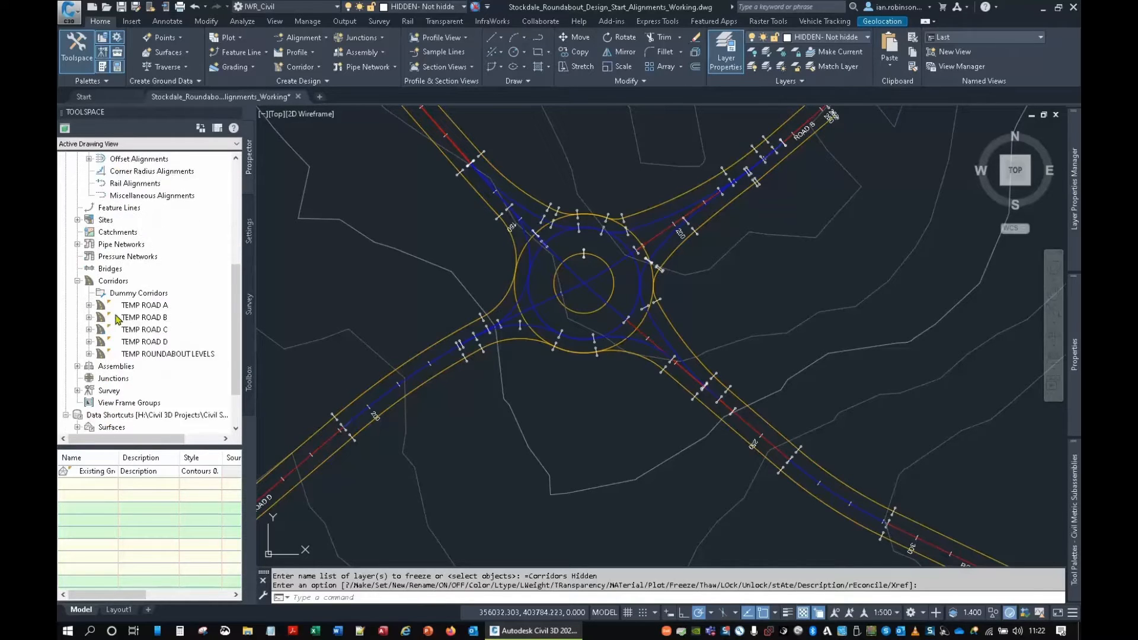
{"action": "left_click", "coordinate": [133, 269]}
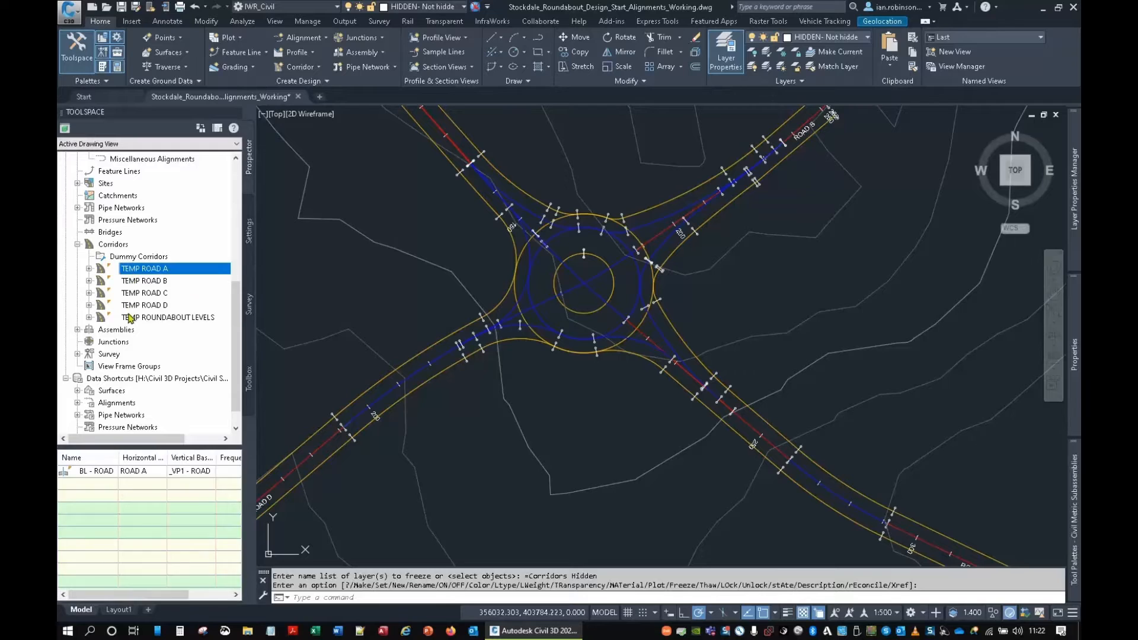
{"action": "left_click", "coordinate": [131, 317], "text": "shift"}
{"action": "left_click_drag", "start_coordinate": [131, 272], "coordinate": [135, 257]}
{"action": "left_click", "coordinate": [89, 293]}
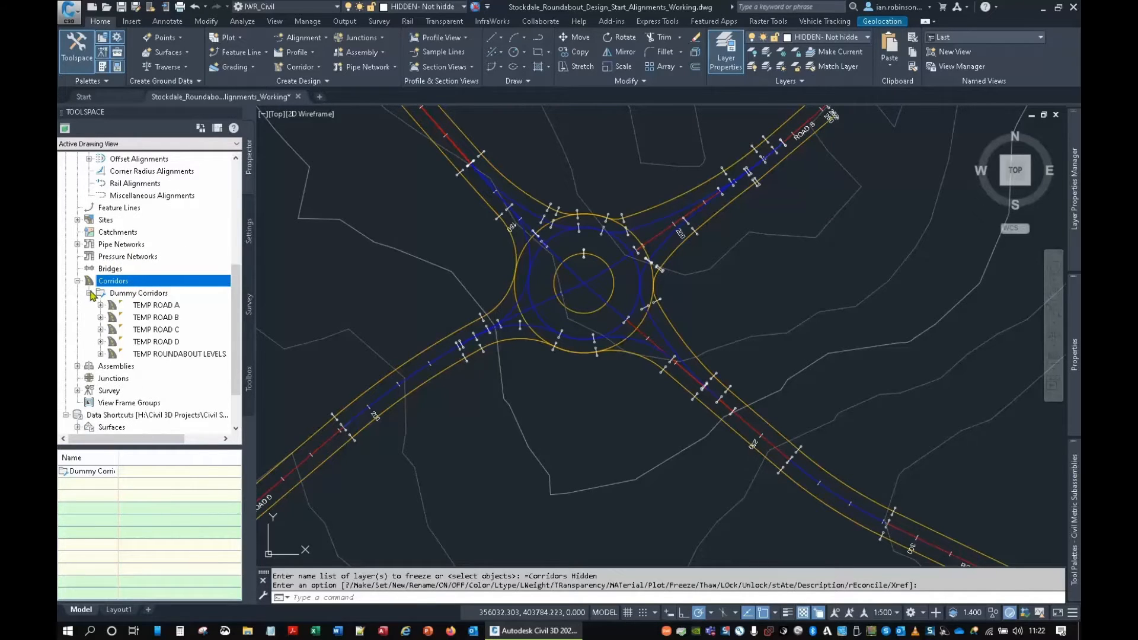
{"action": "left_click", "coordinate": [89, 294]}
Check the offset alignments and collapse the Offset and Centerline Alignments collections.
{"action": "scroll", "coordinate": [119, 293], "scroll_direction": "up", "scroll_amount": 4}
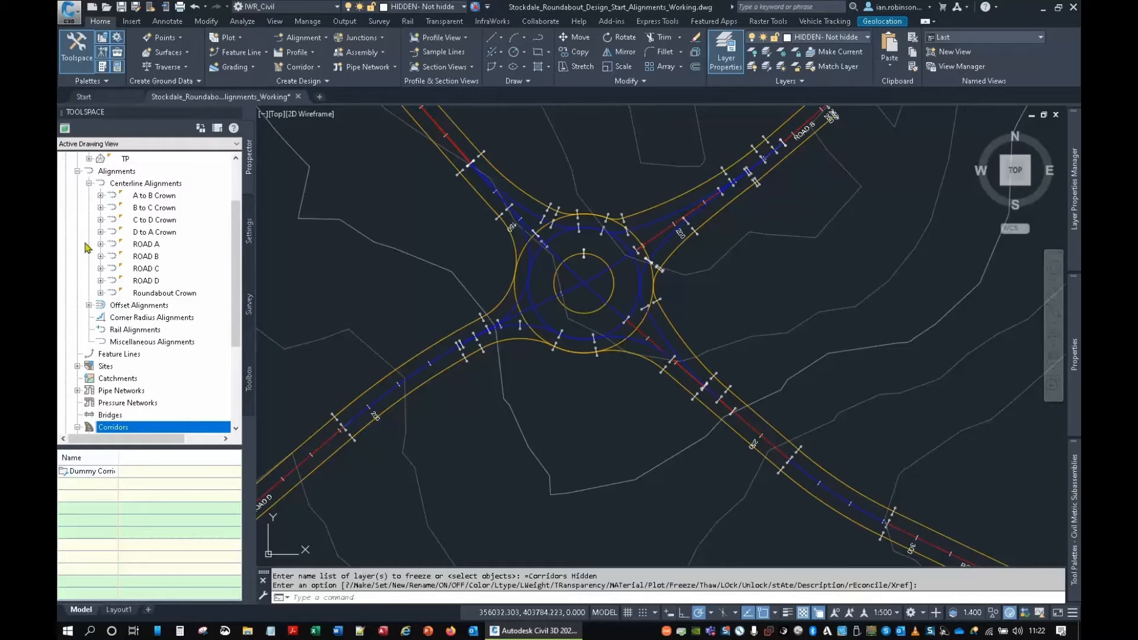
{"action": "left_click", "coordinate": [88, 305]}
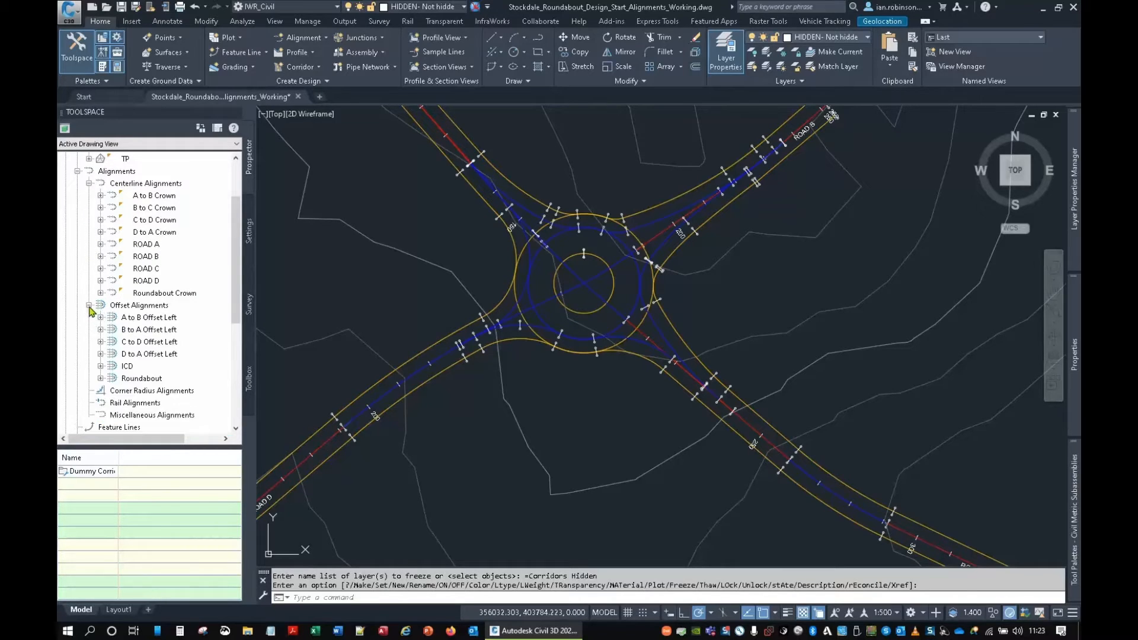
{"action": "scroll", "coordinate": [126, 331], "scroll_direction": "down", "scroll_amount": 1}
{"action": "scroll", "coordinate": [126, 331], "scroll_direction": "up", "scroll_amount": 1}
{"action": "left_click", "coordinate": [90, 305]}
{"action": "left_click", "coordinate": [89, 183]}
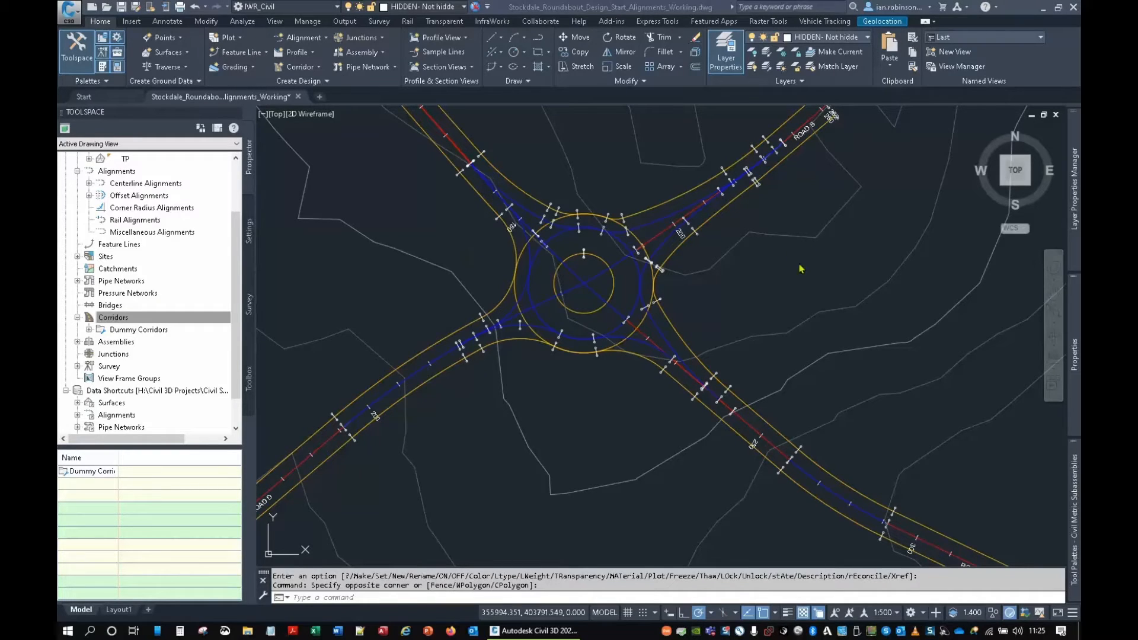
Examine the assemblies beside the site plan, down to the lowest one with the crown and two carriageway lanes.
{"action": "scroll", "coordinate": [754, 282], "scroll_direction": "down", "scroll_amount": 8}
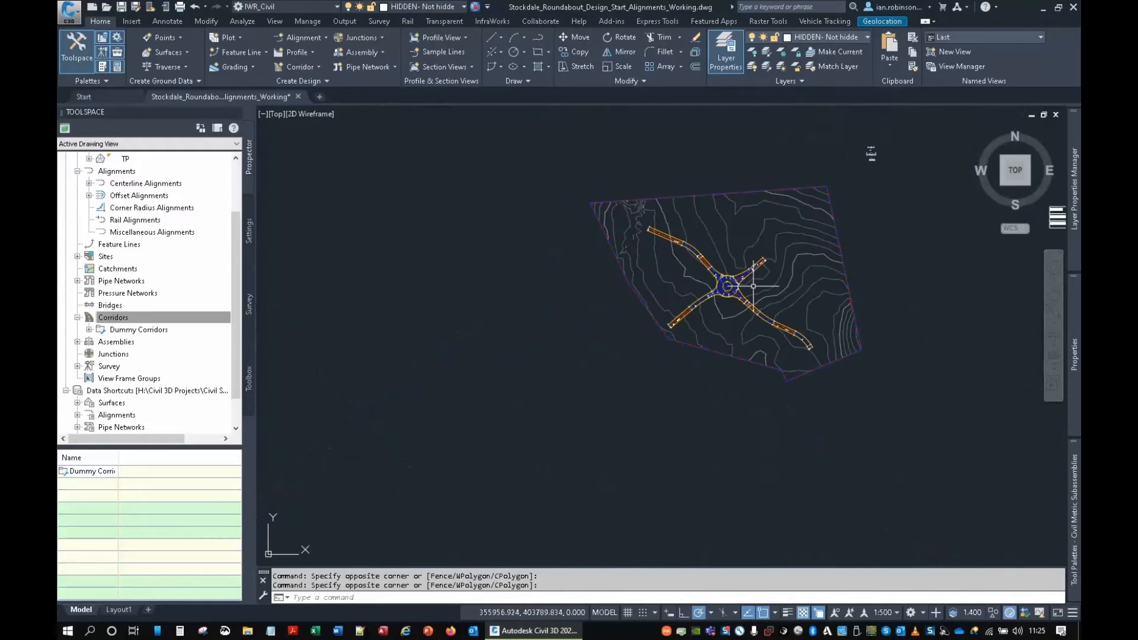
{"action": "middle_click_drag", "start_coordinate": [749, 245], "coordinate": [633, 318]}
{"action": "scroll", "coordinate": [750, 227], "scroll_direction": "up", "scroll_amount": 11}
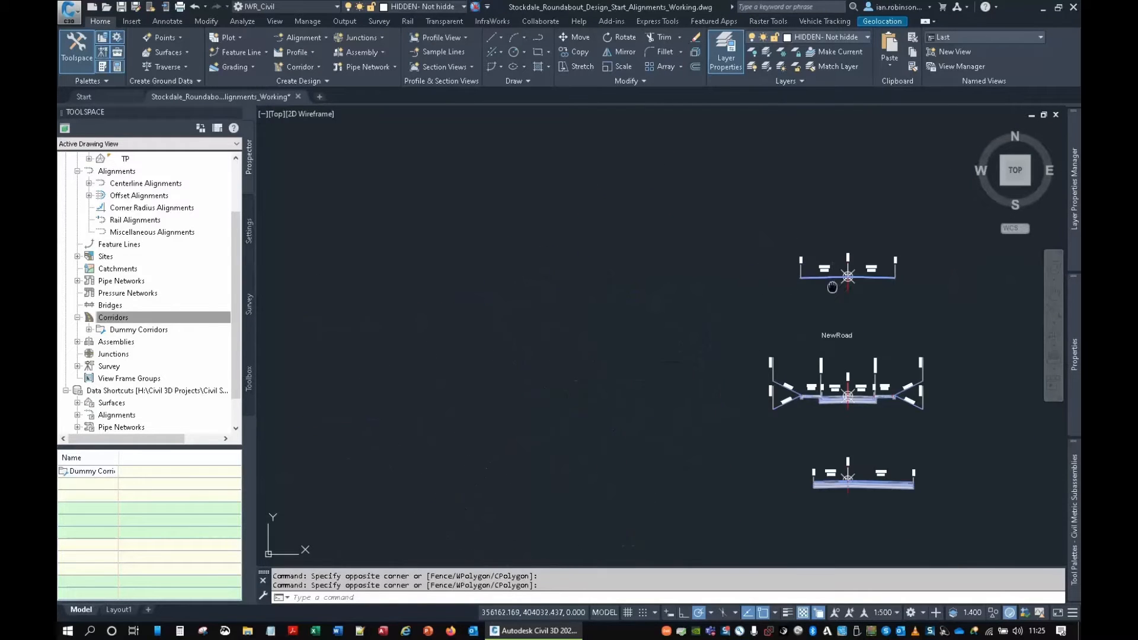
{"action": "mouse_move", "coordinate": [833, 288]}
{"action": "middle_mouse_down"}
{"action": "mouse_move", "coordinate": [687, 247]}
{"action": "mouse_move", "coordinate": [647, 296]}
{"action": "middle_mouse_up"}
{"action": "scroll", "coordinate": [682, 249], "scroll_direction": "up", "scroll_amount": 7}
{"action": "scroll", "coordinate": [647, 296], "scroll_direction": "down", "scroll_amount": 5}
{"action": "middle_click_drag", "start_coordinate": [657, 349], "coordinate": [620, 234]}
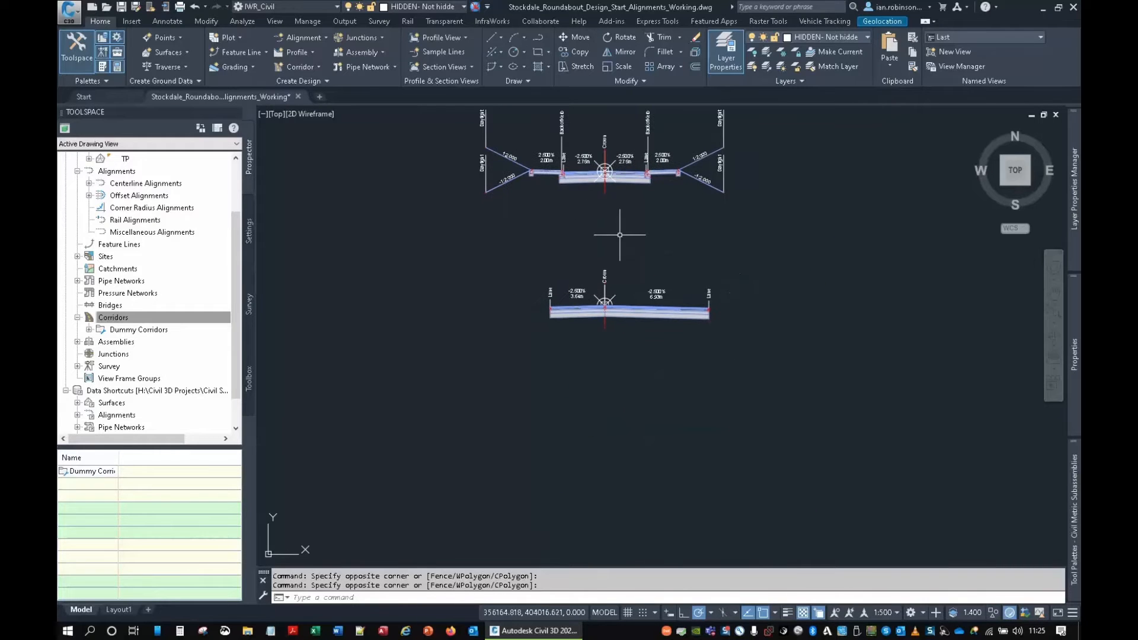
{"action": "middle_click_drag", "start_coordinate": [621, 295], "coordinate": [608, 204]}
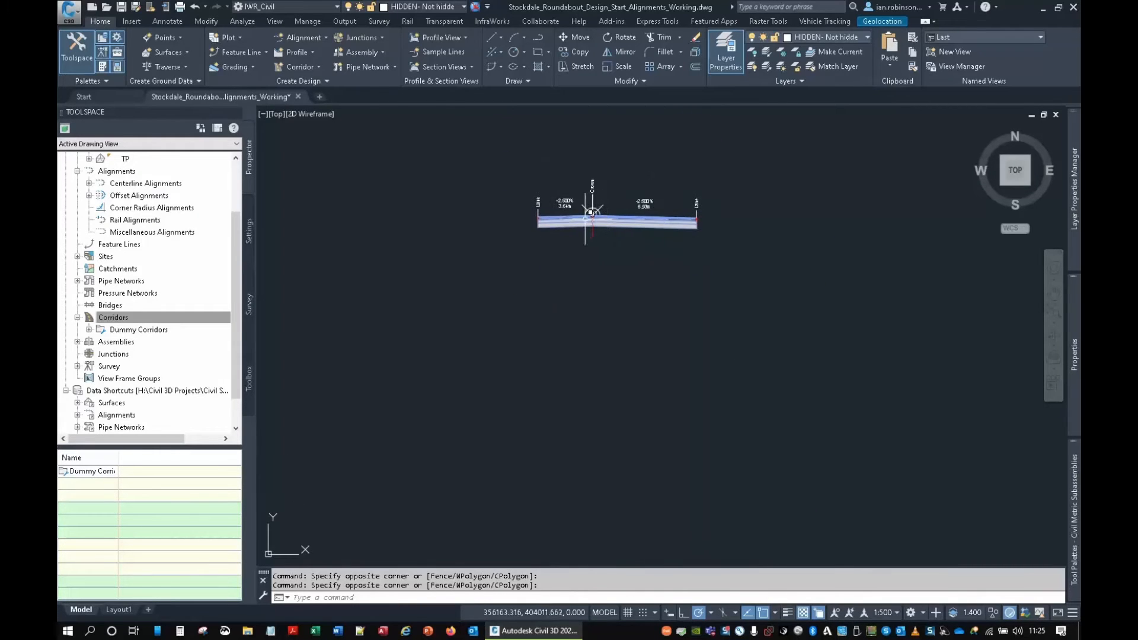
{"action": "scroll", "coordinate": [582, 217], "scroll_direction": "up", "scroll_amount": 6}
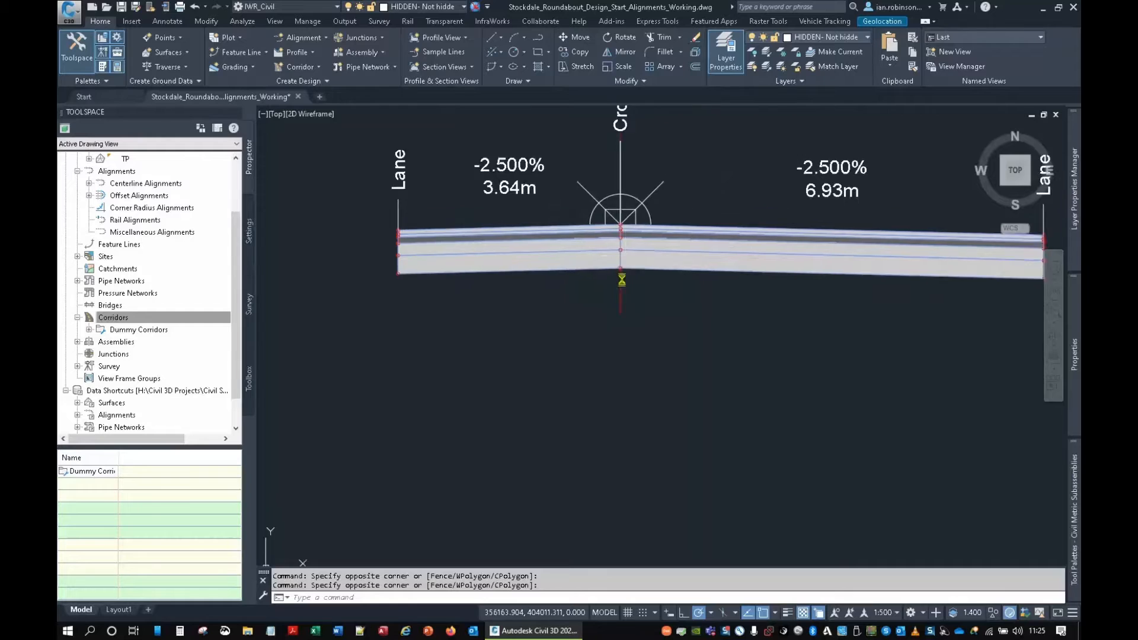
{"action": "mouse_move", "coordinate": [686, 349]}
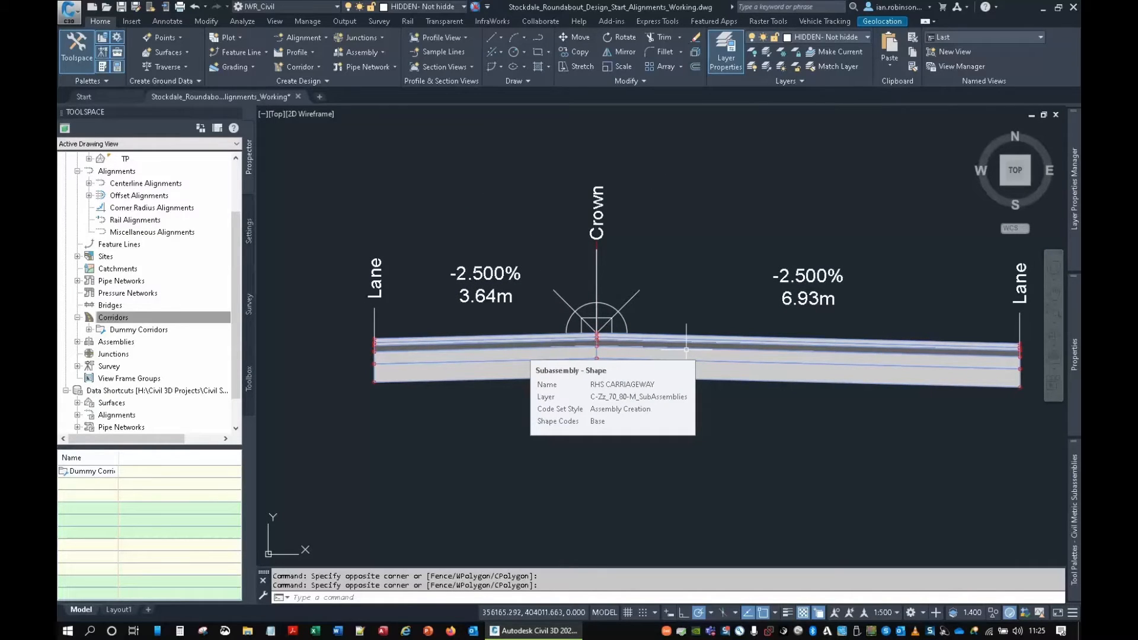
Attach a British Multikerbs (with transitions) subassembly to the outer lane edge of the right carriageway in the lowest assembly.
{"action": "middle_click_drag", "start_coordinate": [711, 411], "coordinate": [460, 382]}
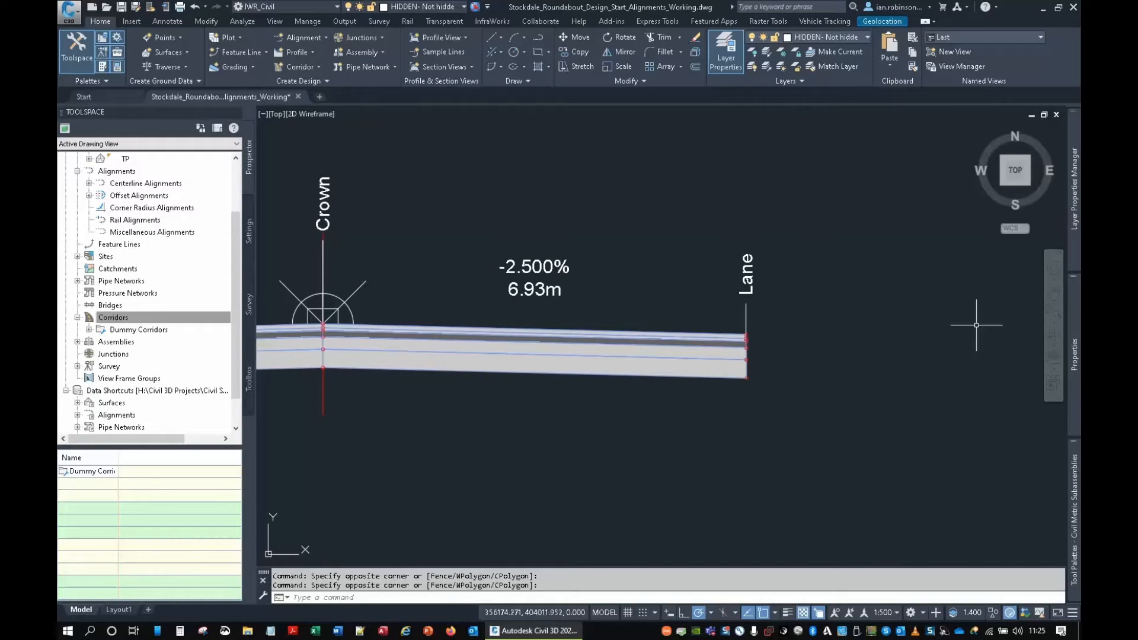
{"action": "mouse_move", "coordinate": [1074, 364]}
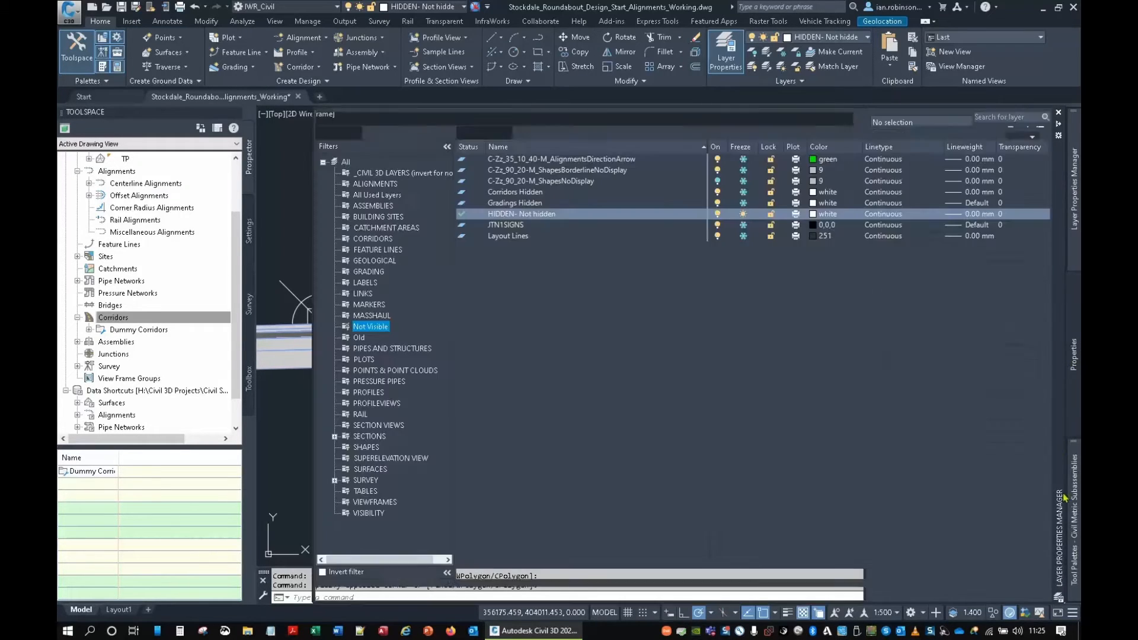
{"action": "mouse_move", "coordinate": [1073, 497]}
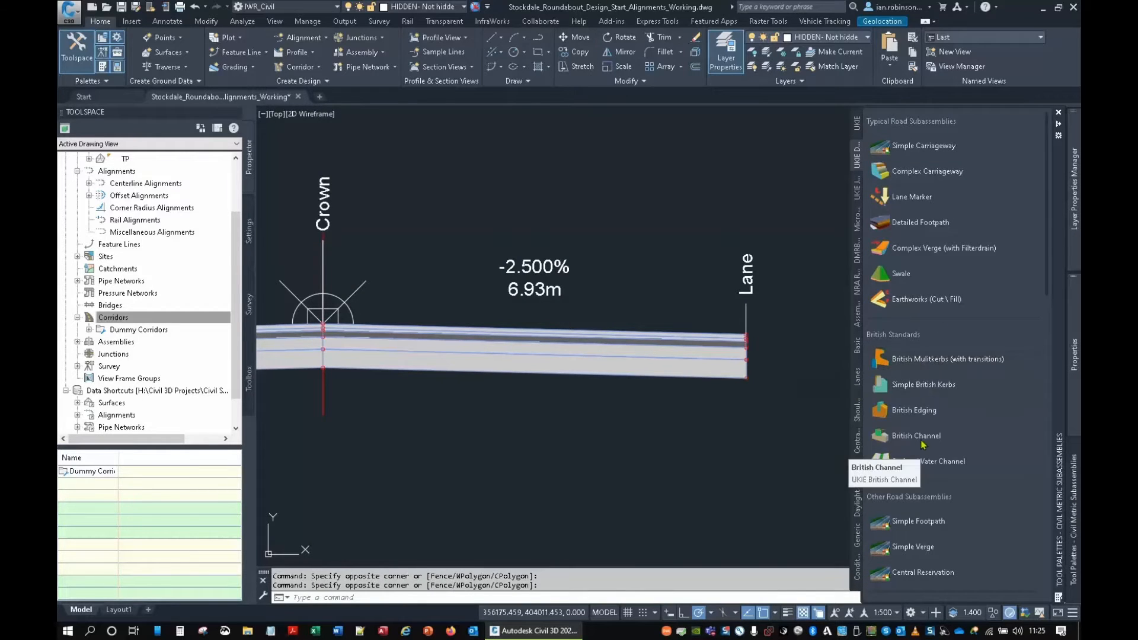
{"action": "left_click", "coordinate": [905, 365]}
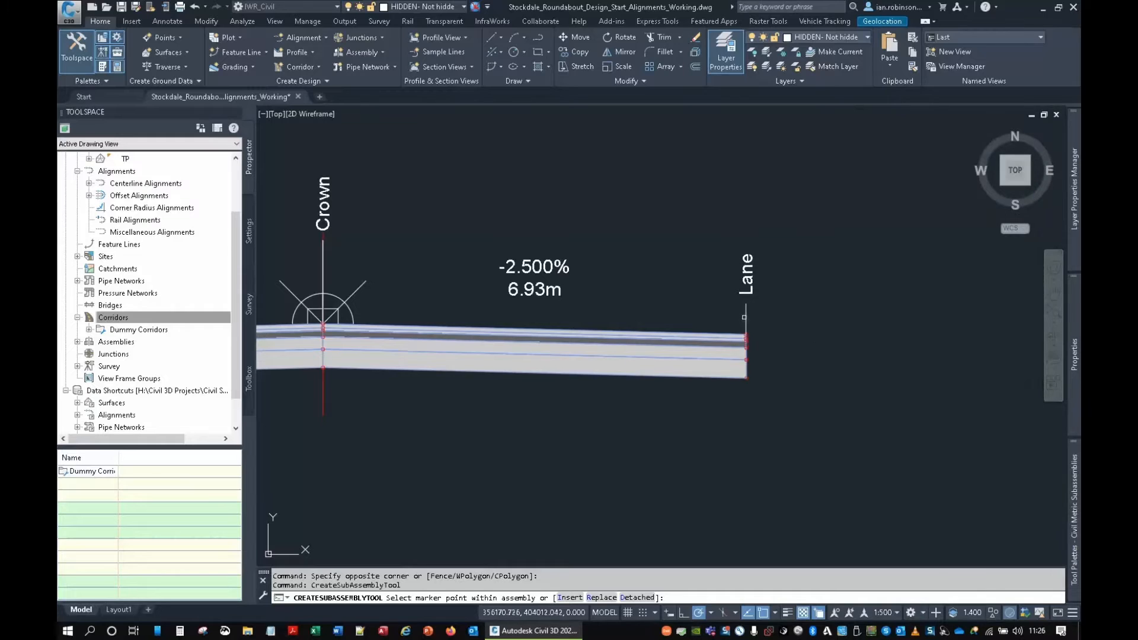
{"action": "left_click", "coordinate": [746, 317]}
{"action": "scroll", "coordinate": [748, 334], "scroll_direction": "up", "scroll_amount": 5}
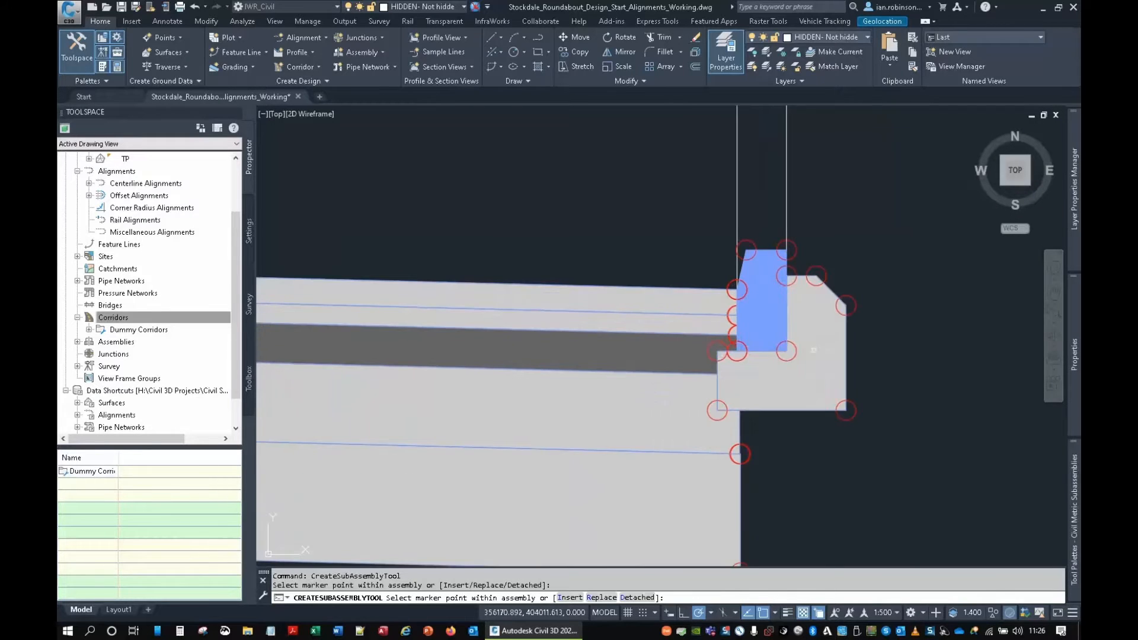
{"action": "right_click", "coordinate": [919, 358]}
{"action": "left_click", "coordinate": [947, 361]}
Try a base shift (Shift_Base) of 0.275 m on the RHS CARRIAGEWAY subassembly.
{"action": "scroll", "coordinate": [871, 391], "scroll_direction": "down", "scroll_amount": 2}
{"action": "left_click", "coordinate": [672, 413]}
{"action": "left_click", "coordinate": [652, 378]}
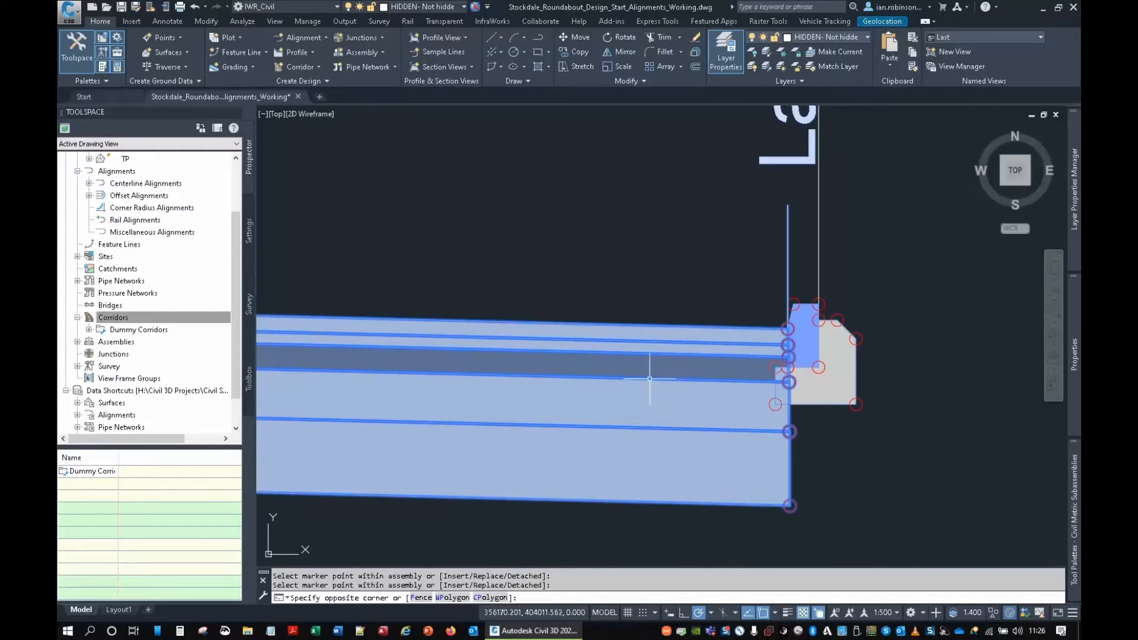
{"action": "mouse_move", "coordinate": [1074, 391]}
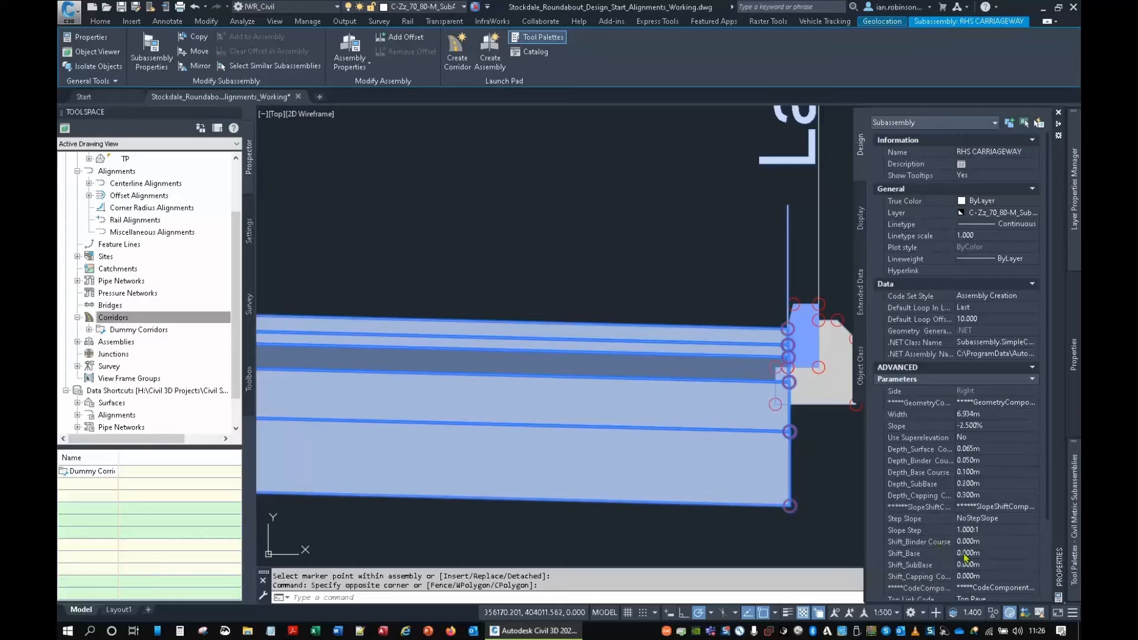
{"action": "left_click", "coordinate": [995, 553]}
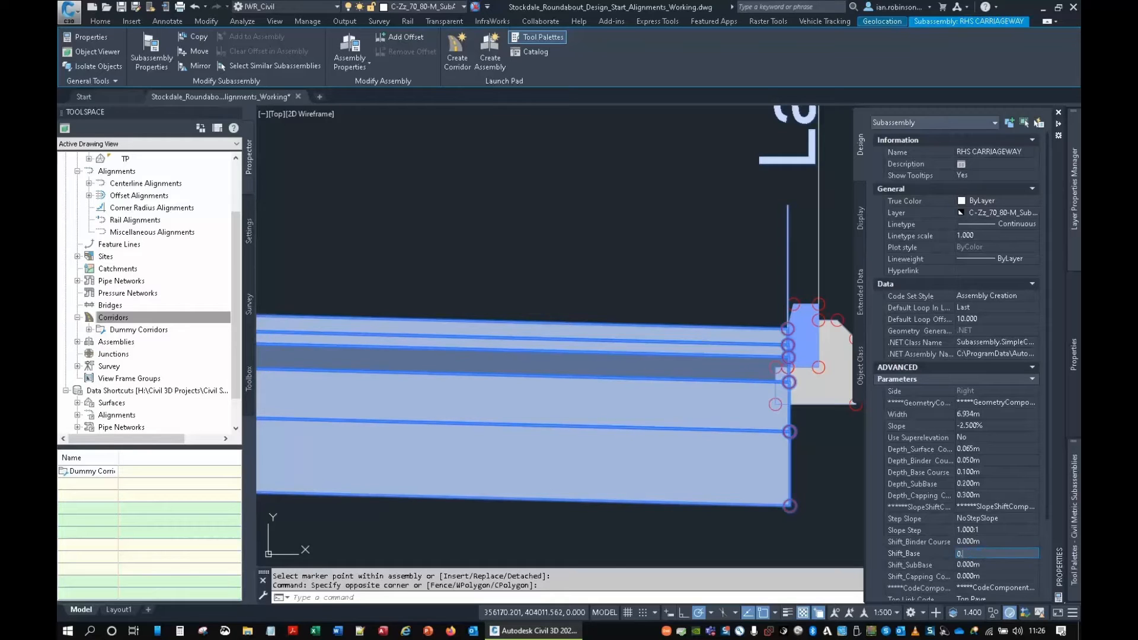
{"action": "key", "text": "Return"}
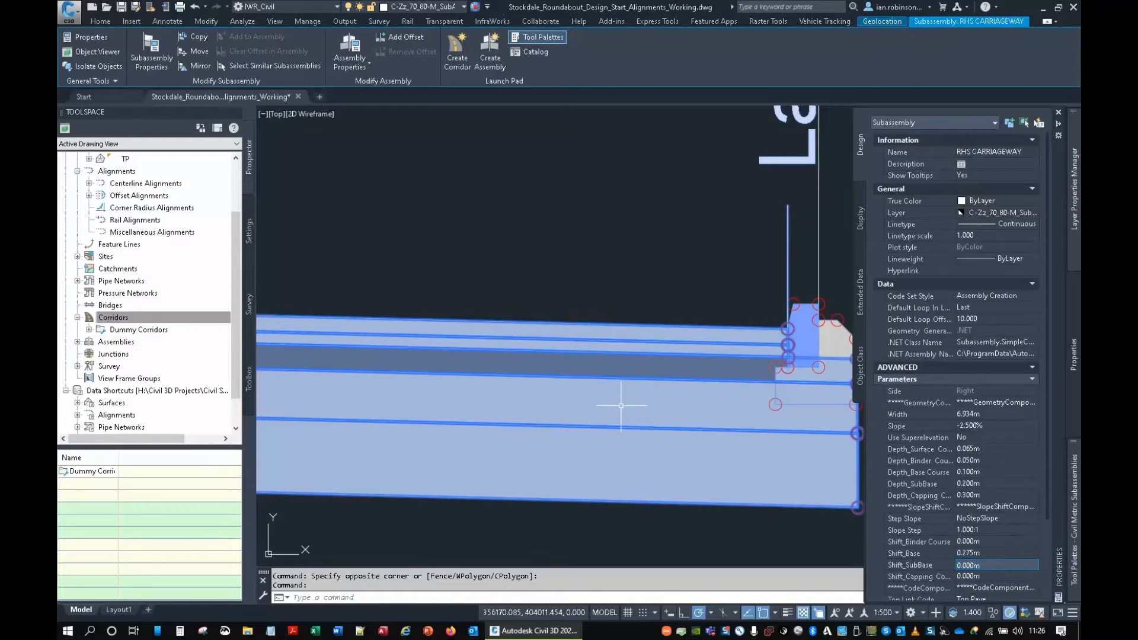
Reset the RHS CARRIAGEWAY's Shift_Base to 0 and set its Shift_SubBase to 0.275 m.
{"action": "left_click", "coordinate": [982, 554]}
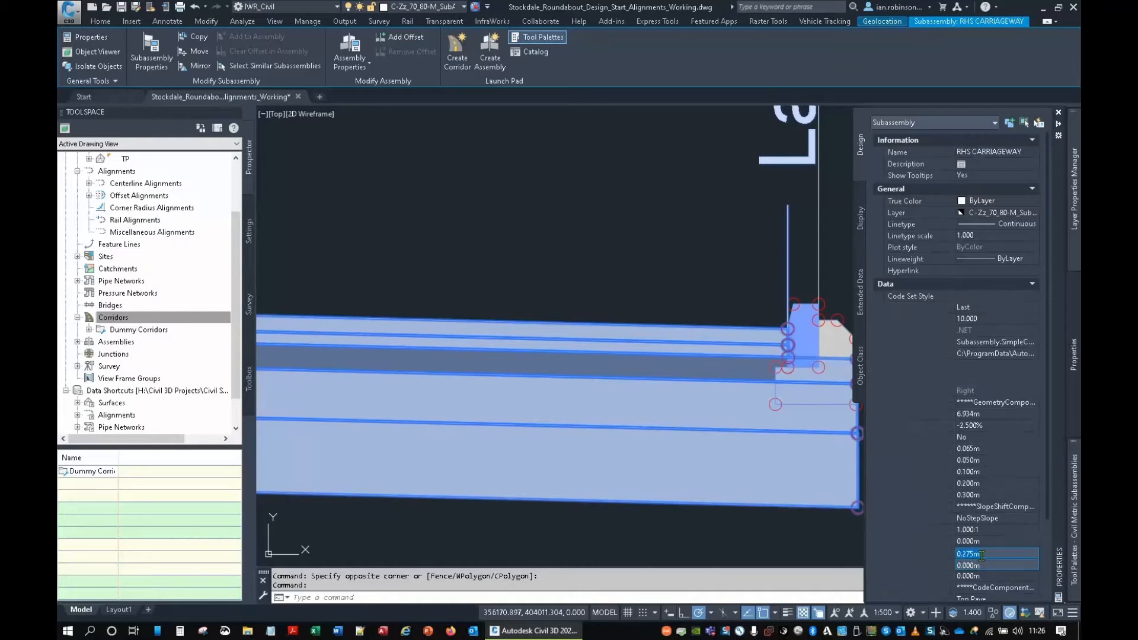
{"action": "type", "text": "0"}
{"action": "key", "text": "Return"}
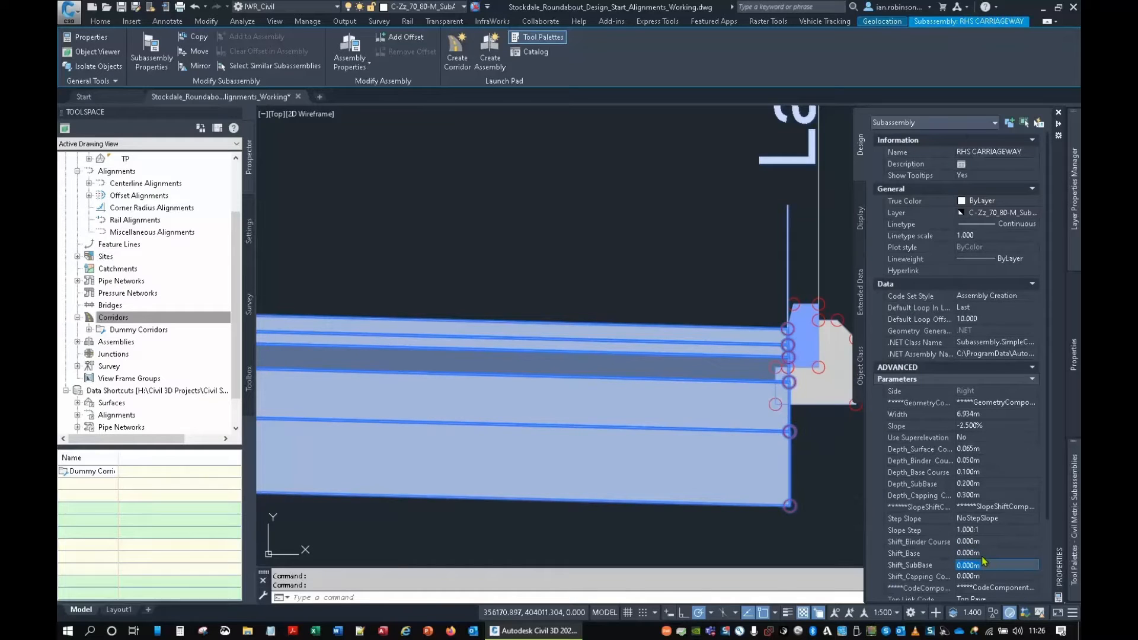
{"action": "type", "text": "0"}
{"action": "key", "text": "Return"}
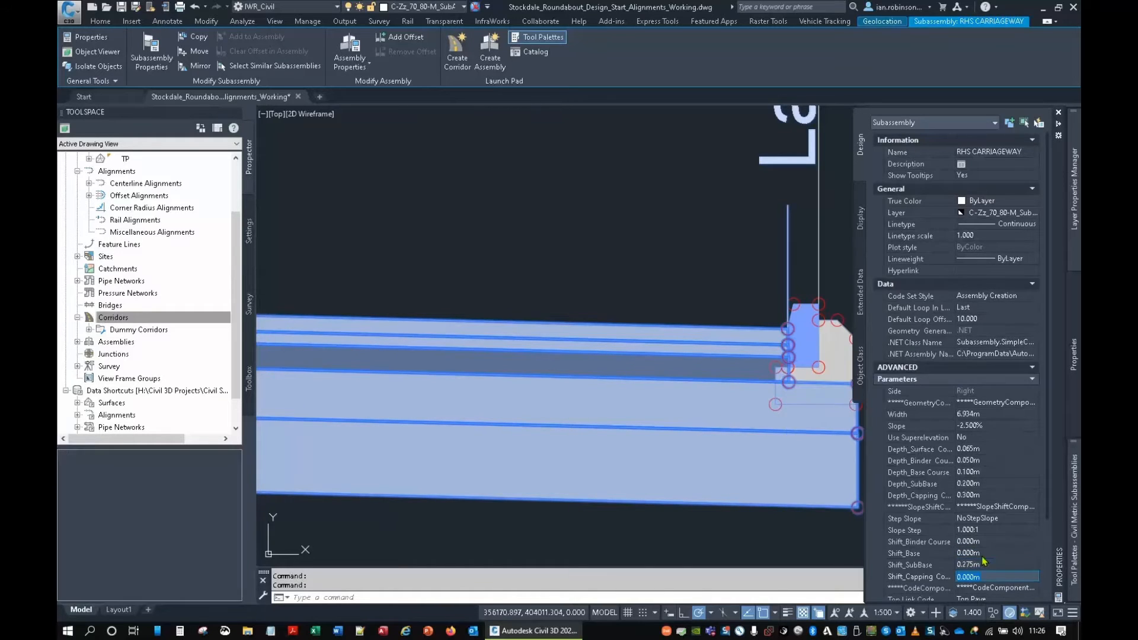
{"action": "key", "text": "Escape"}
{"action": "scroll", "coordinate": [619, 245], "scroll_direction": "down", "scroll_amount": 4}
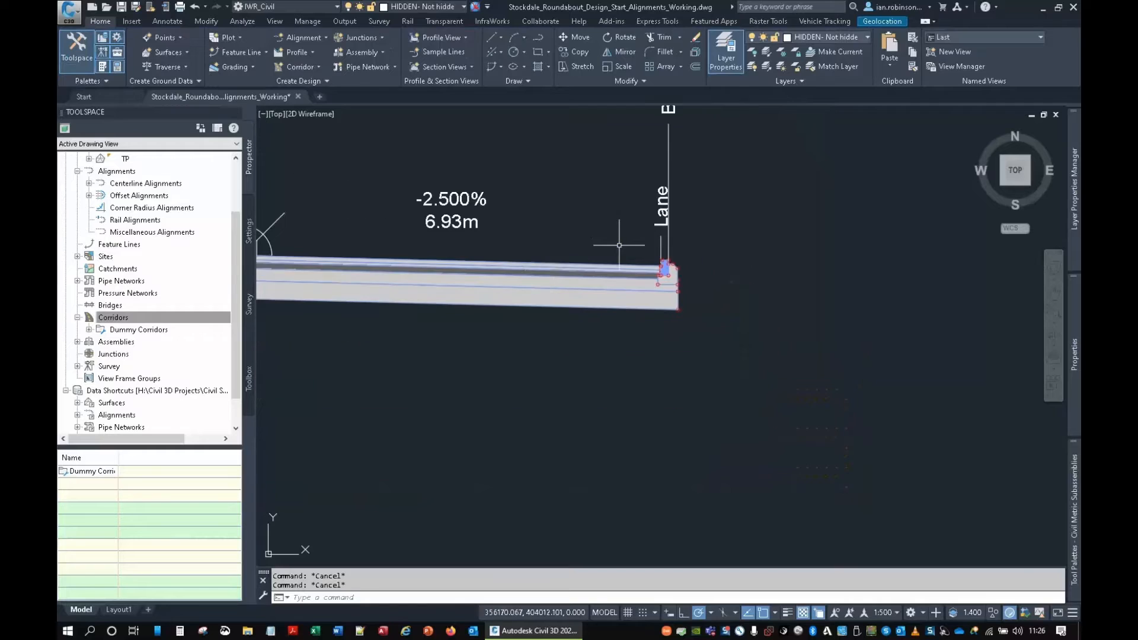
{"action": "scroll", "coordinate": [518, 279], "scroll_direction": "down", "scroll_amount": 2}
{"action": "mouse_move", "coordinate": [469, 304]}
{"action": "middle_mouse_down"}
{"action": "mouse_move", "coordinate": [538, 332]}
{"action": "mouse_move", "coordinate": [700, 329]}
{"action": "middle_mouse_up"}
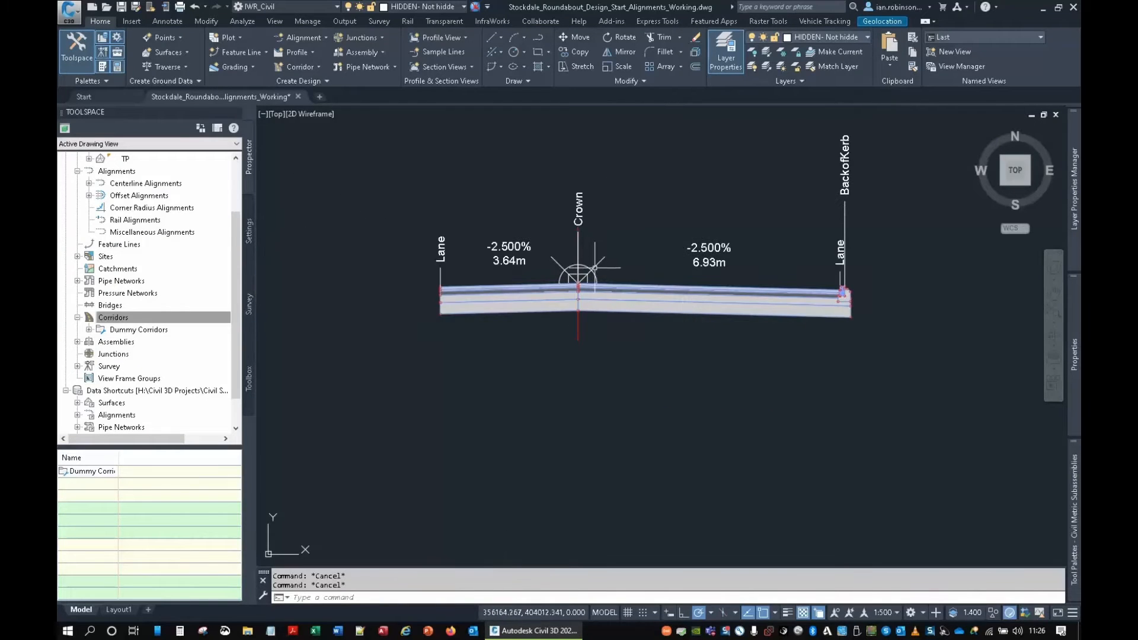
Create a corridor named Roundabout on the Roundabout Crown alignment, with profile Roundabout Crown - TP - SP 16 and the Roundabout assembly.
{"action": "mouse_move", "coordinate": [594, 268]}
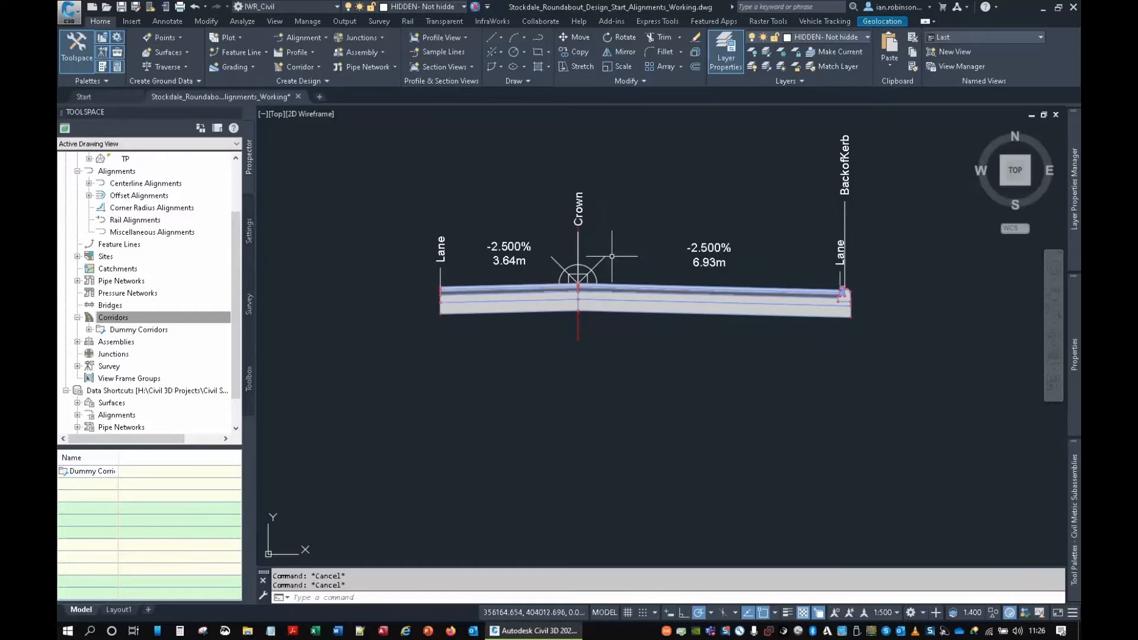
{"action": "left_click", "coordinate": [319, 67]}
{"action": "left_click", "coordinate": [288, 87]}
{"action": "type", "text": "Roundabout"}
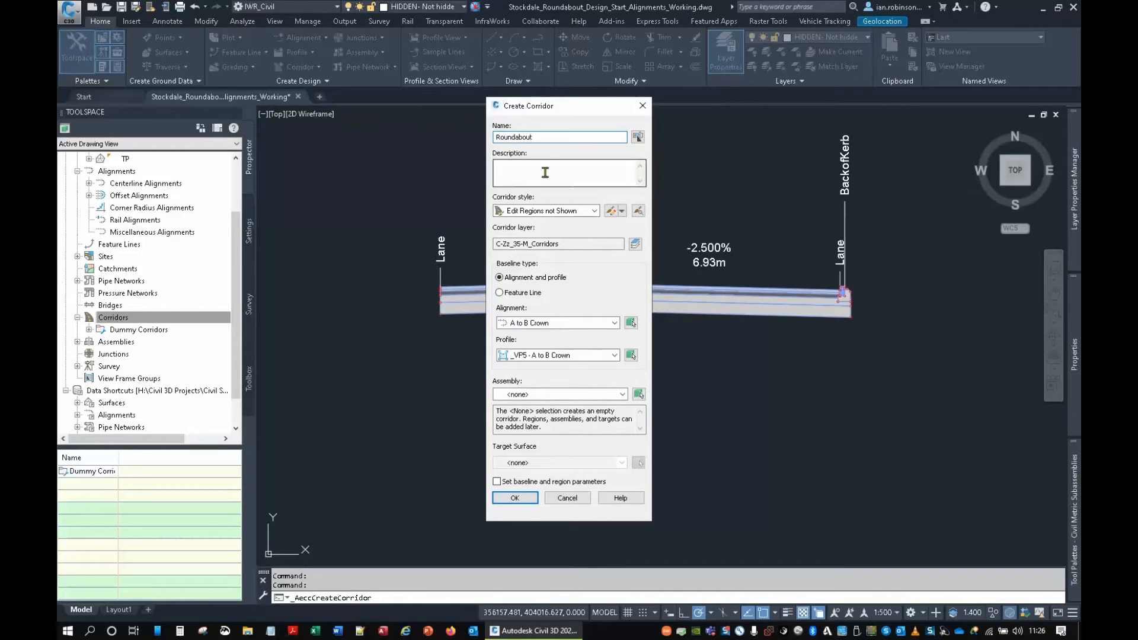
{"action": "left_click", "coordinate": [534, 322]}
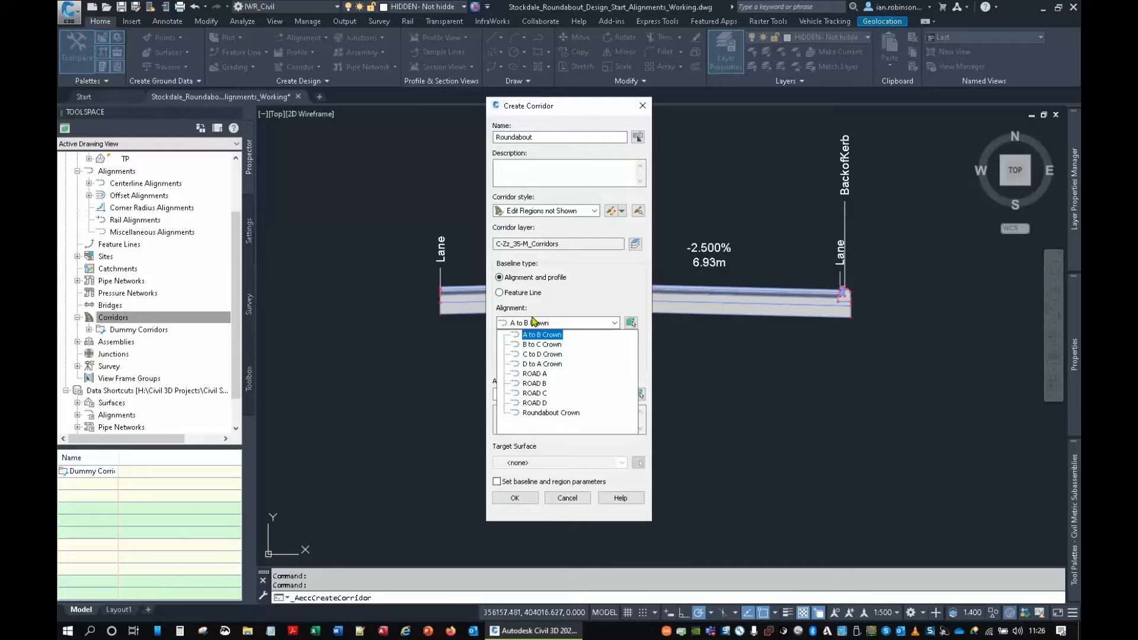
{"action": "left_click", "coordinate": [551, 412]}
{"action": "left_click", "coordinate": [542, 358]}
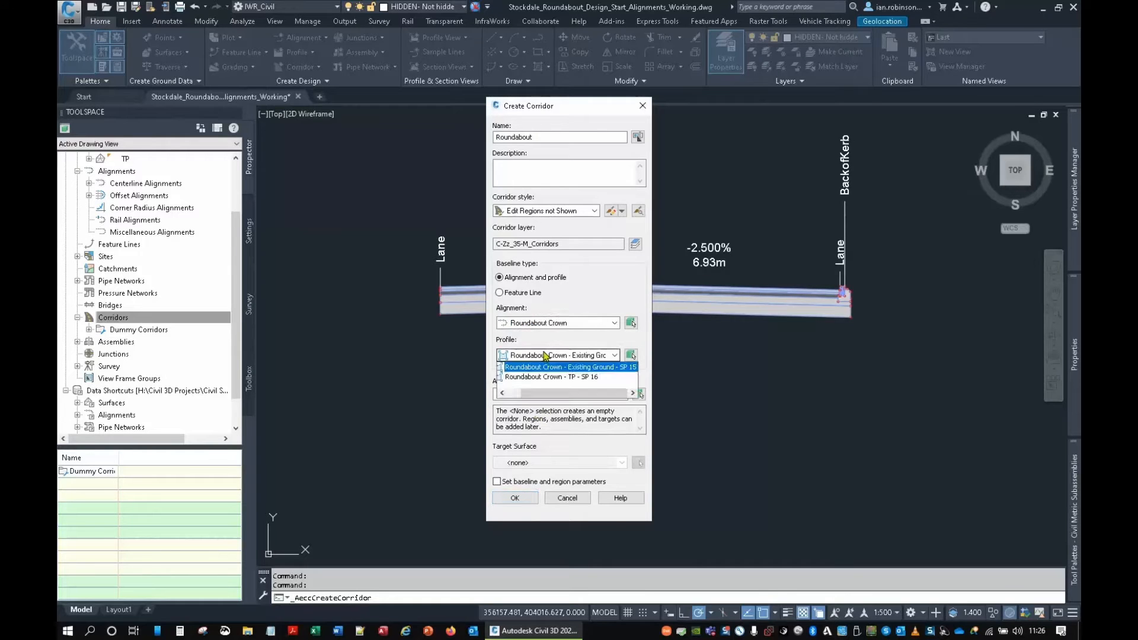
{"action": "left_click", "coordinate": [570, 379]}
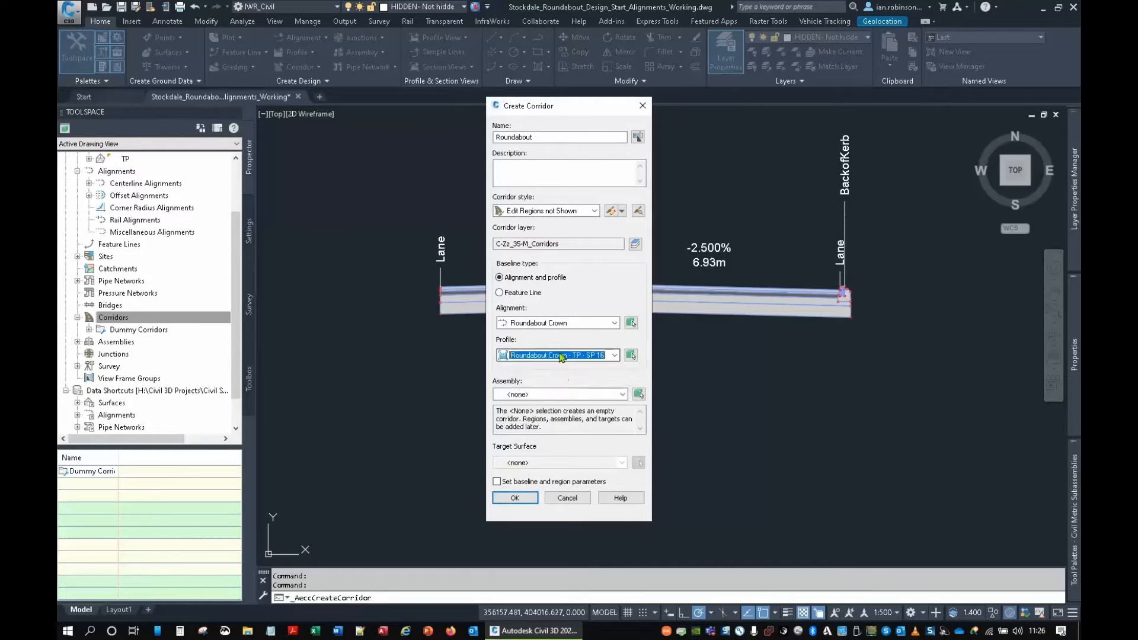
{"action": "left_click", "coordinate": [544, 396]}
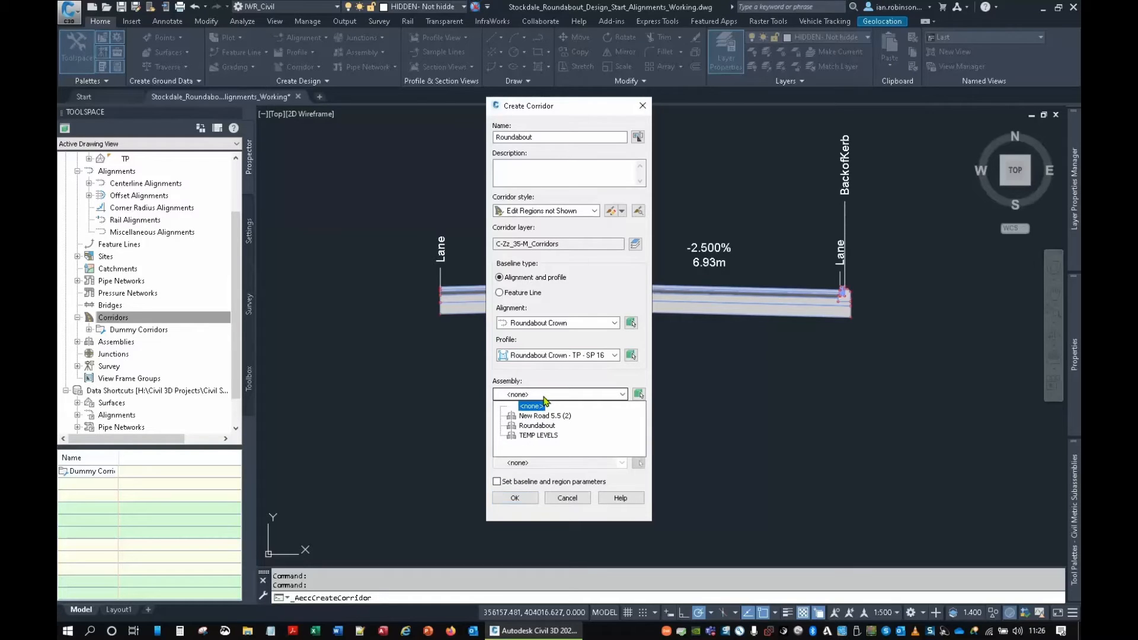
{"action": "left_click", "coordinate": [540, 419]}
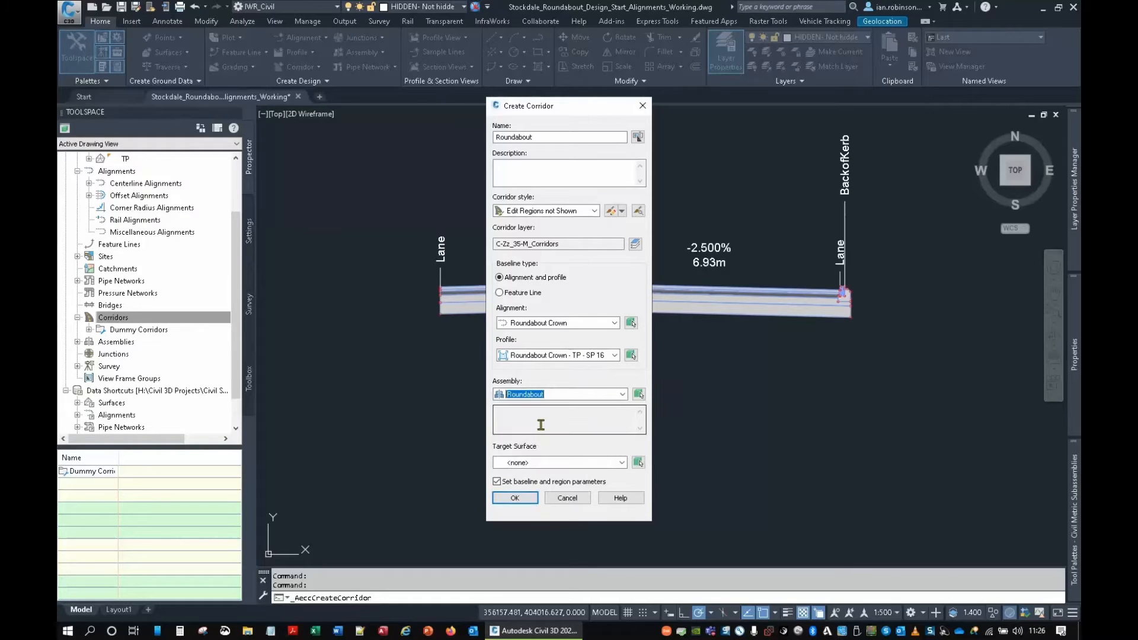
{"action": "left_click", "coordinate": [526, 498]}
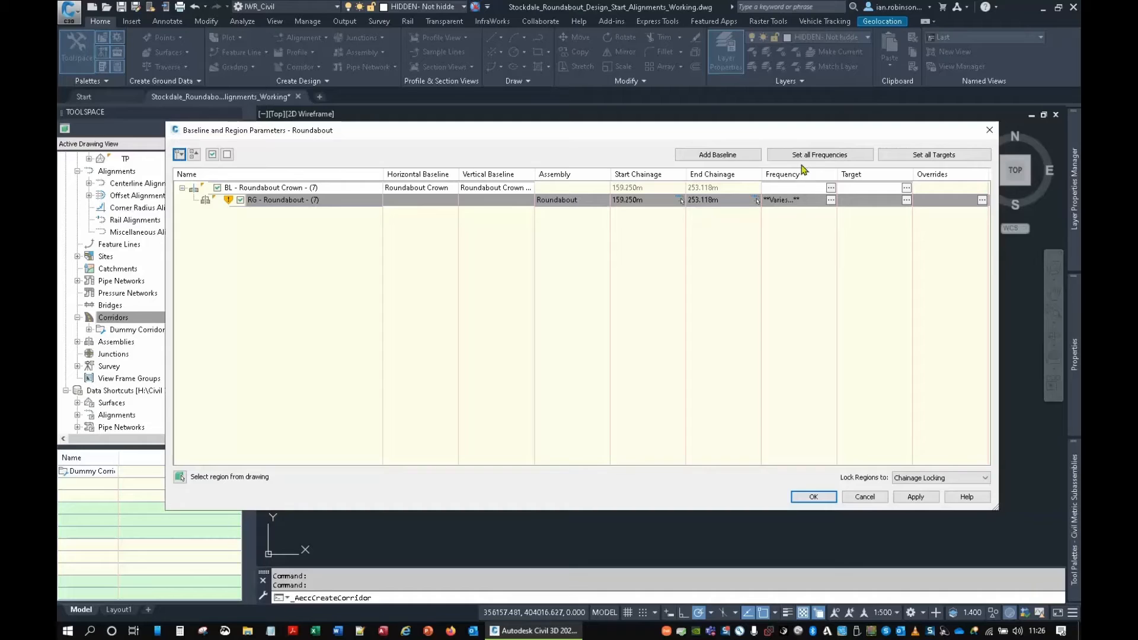
Set the curve increment of the Roundabout region's assembly frequency to 1 m and build the corridor.
{"action": "left_click", "coordinate": [831, 200]}
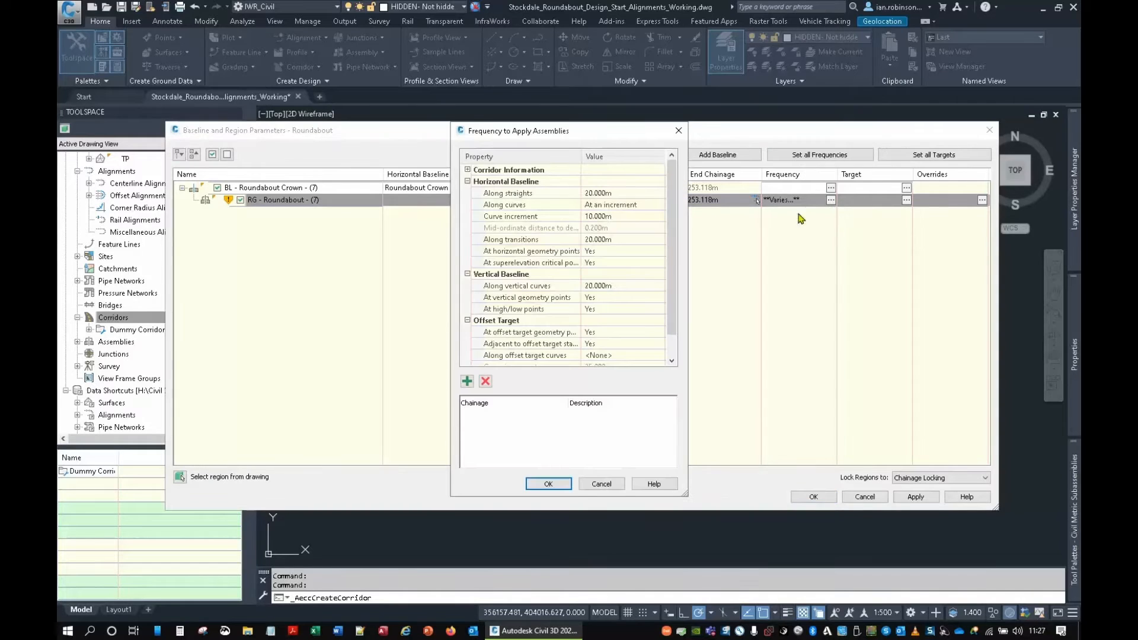
{"action": "left_click", "coordinate": [622, 193]}
{"action": "left_click", "coordinate": [609, 217]}
{"action": "type", "text": "1"}
{"action": "left_click", "coordinate": [548, 483]}
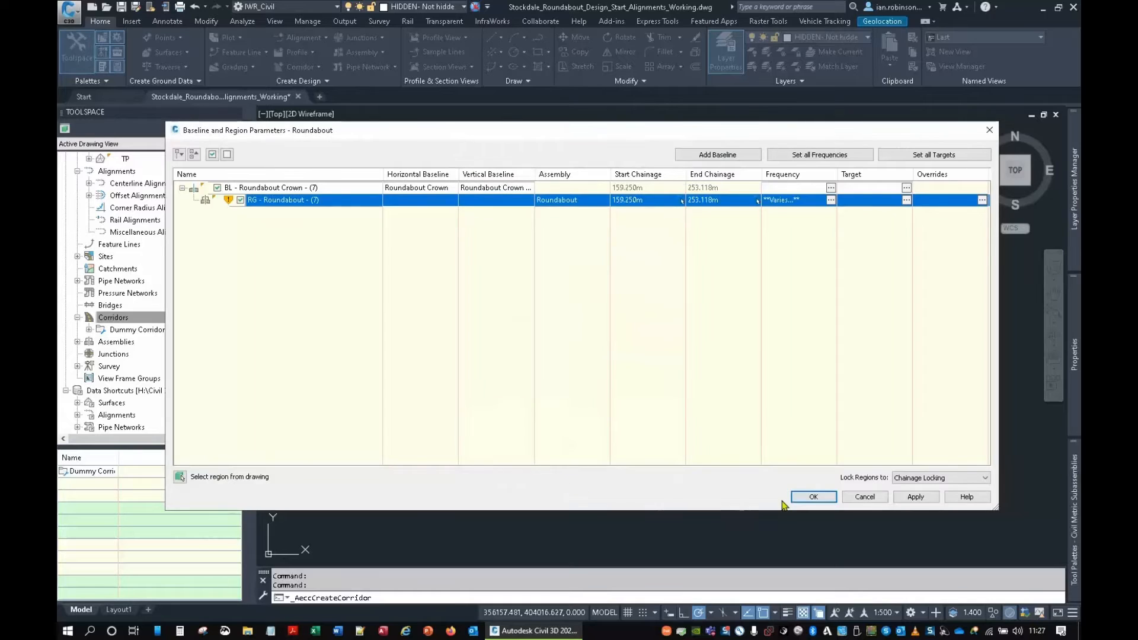
{"action": "left_click", "coordinate": [813, 497]}
{"action": "left_click", "coordinate": [563, 287]}
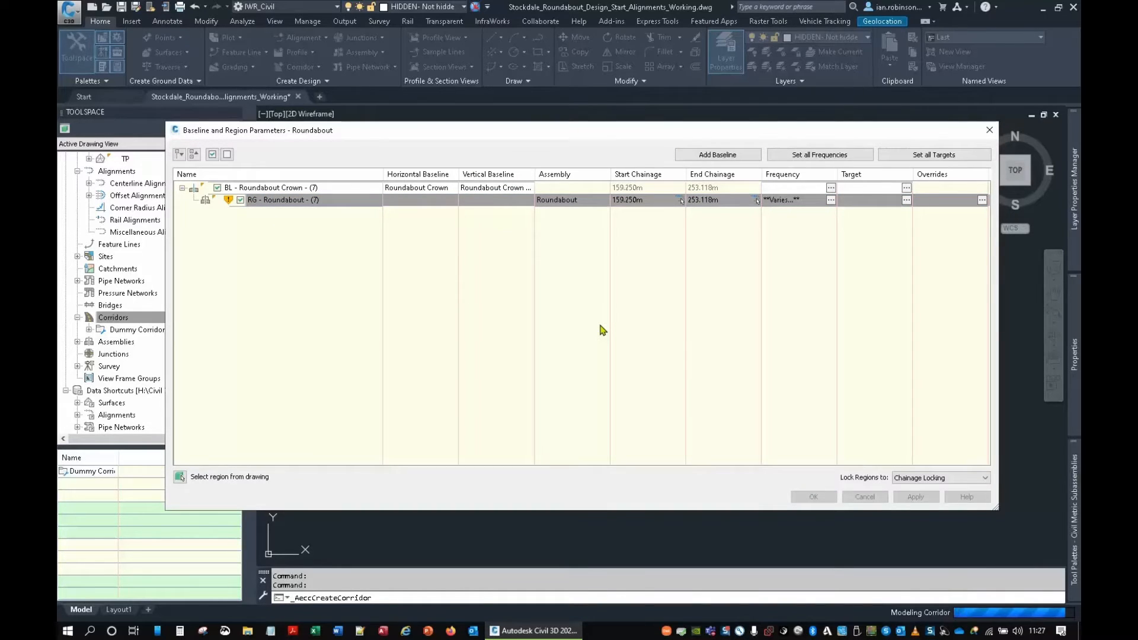
Inspect the new roundabout corridor in plan and as a tilted 3D model in the Object Viewer.
{"action": "scroll", "coordinate": [612, 337], "scroll_direction": "down", "scroll_amount": 10}
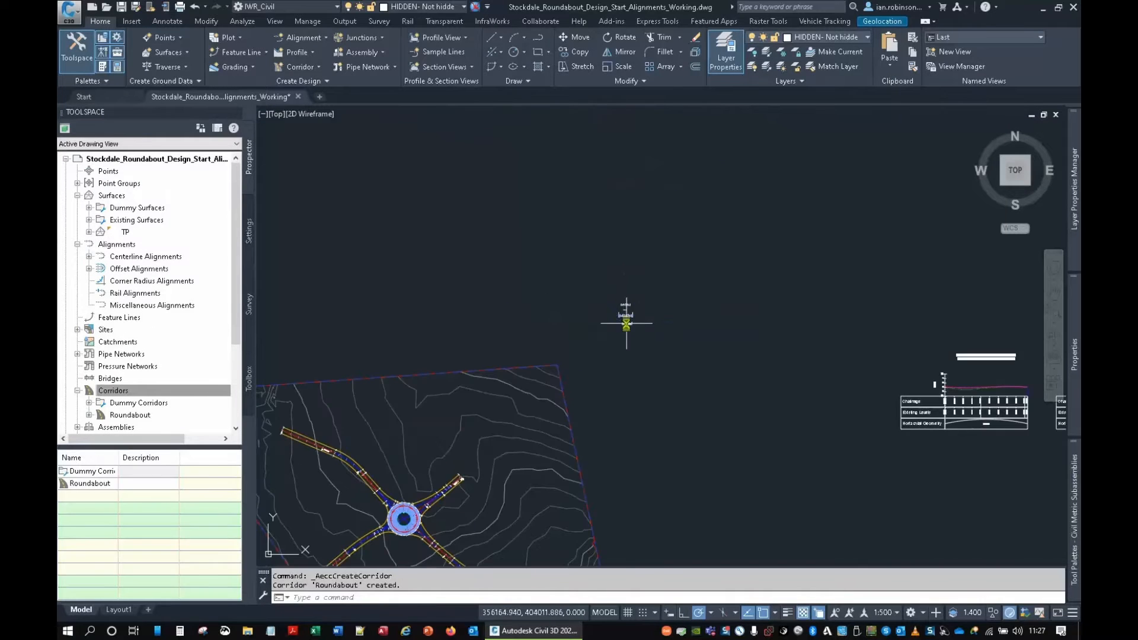
{"action": "scroll", "coordinate": [542, 396], "scroll_direction": "up", "scroll_amount": 8}
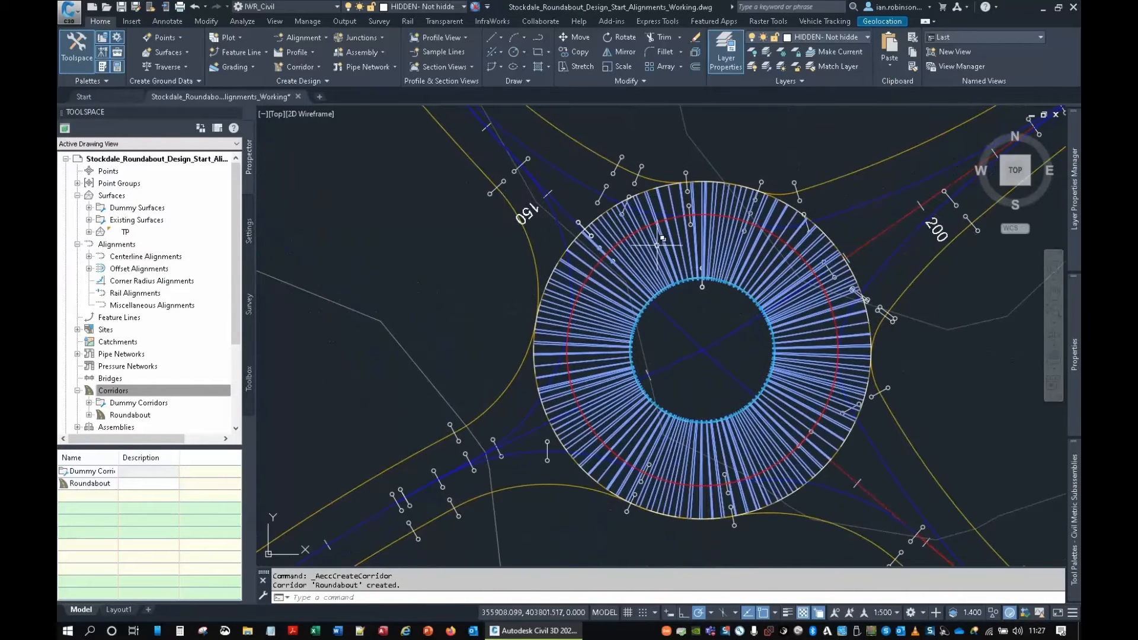
{"action": "left_click", "coordinate": [637, 273]}
{"action": "scroll", "coordinate": [669, 304], "scroll_direction": "up", "scroll_amount": 2}
{"action": "scroll", "coordinate": [509, 252], "scroll_direction": "up", "scroll_amount": 5}
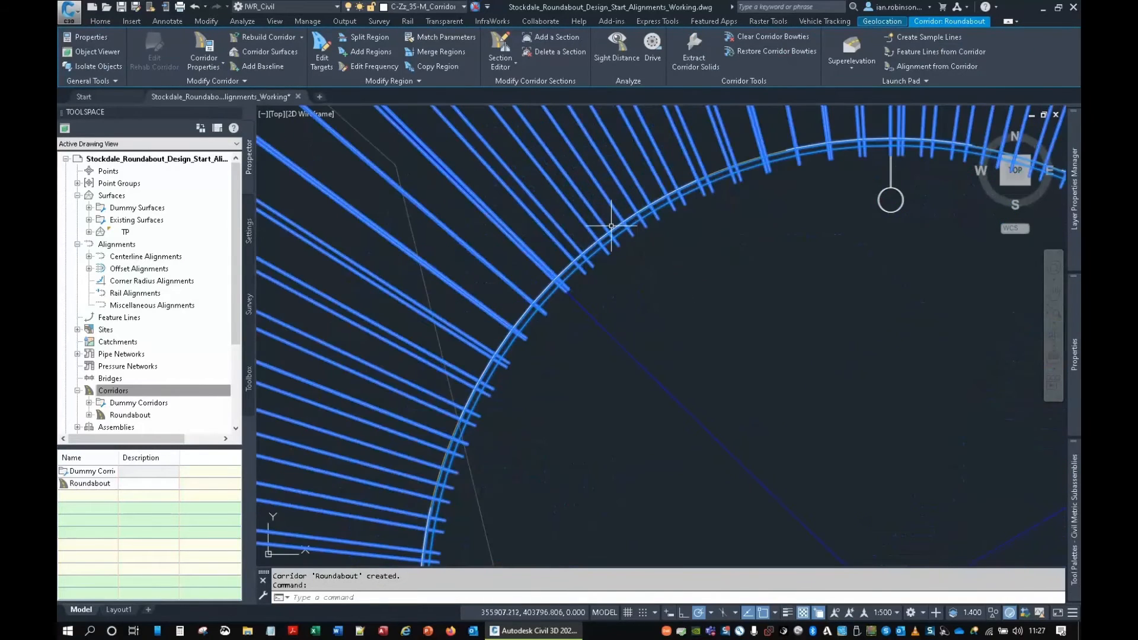
{"action": "scroll", "coordinate": [450, 184], "scroll_direction": "down", "scroll_amount": 5}
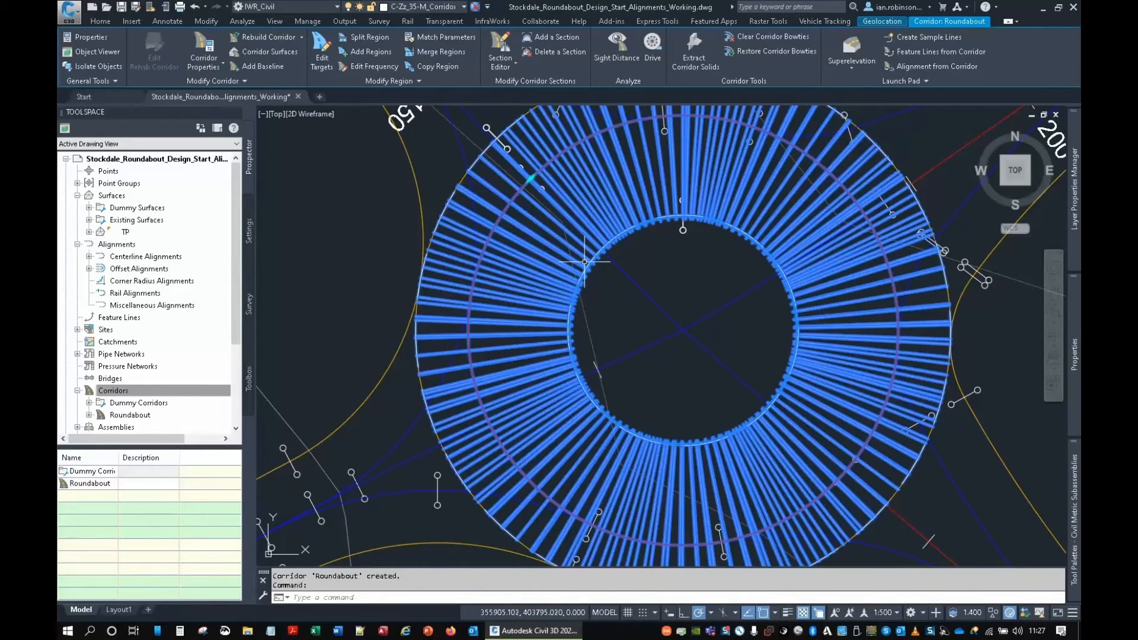
{"action": "right_click", "coordinate": [589, 215]}
{"action": "left_click", "coordinate": [639, 438]}
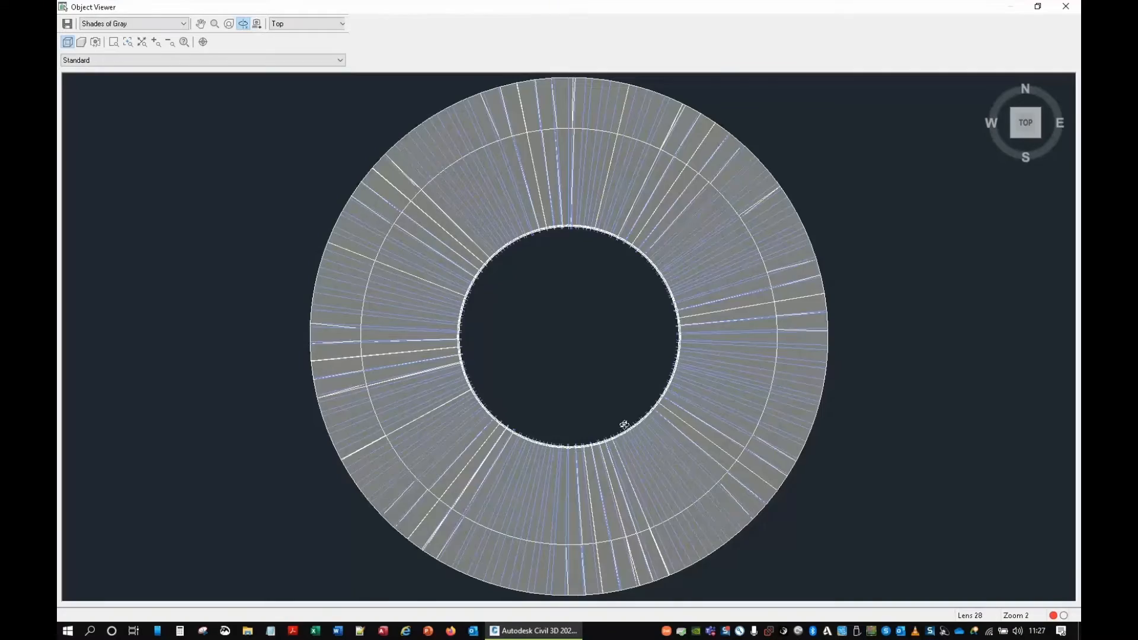
{"action": "left_click_drag", "start_coordinate": [624, 424], "coordinate": [661, 371]}
{"action": "right_click", "coordinate": [649, 327]}
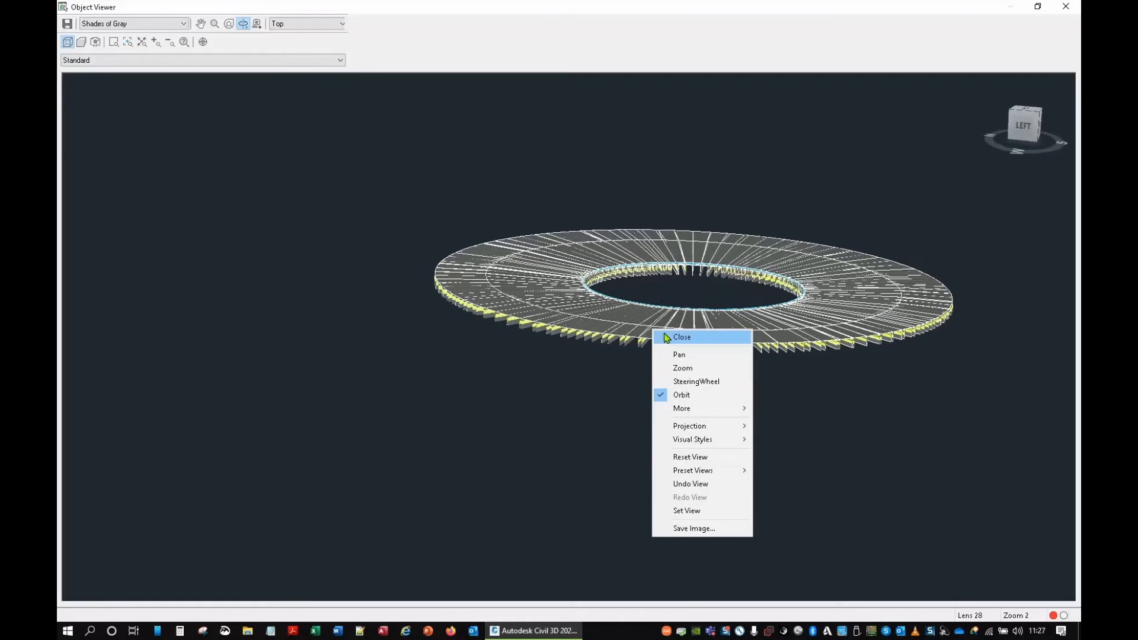
{"action": "left_click", "coordinate": [669, 336]}
Examine the approach roads around the roundabout and where the A to B Crown alignment begins along ROAD A near chainage 100.
{"action": "scroll", "coordinate": [667, 342], "scroll_direction": "down", "scroll_amount": 2}
{"action": "middle_click_drag", "start_coordinate": [636, 296], "coordinate": [721, 420]}
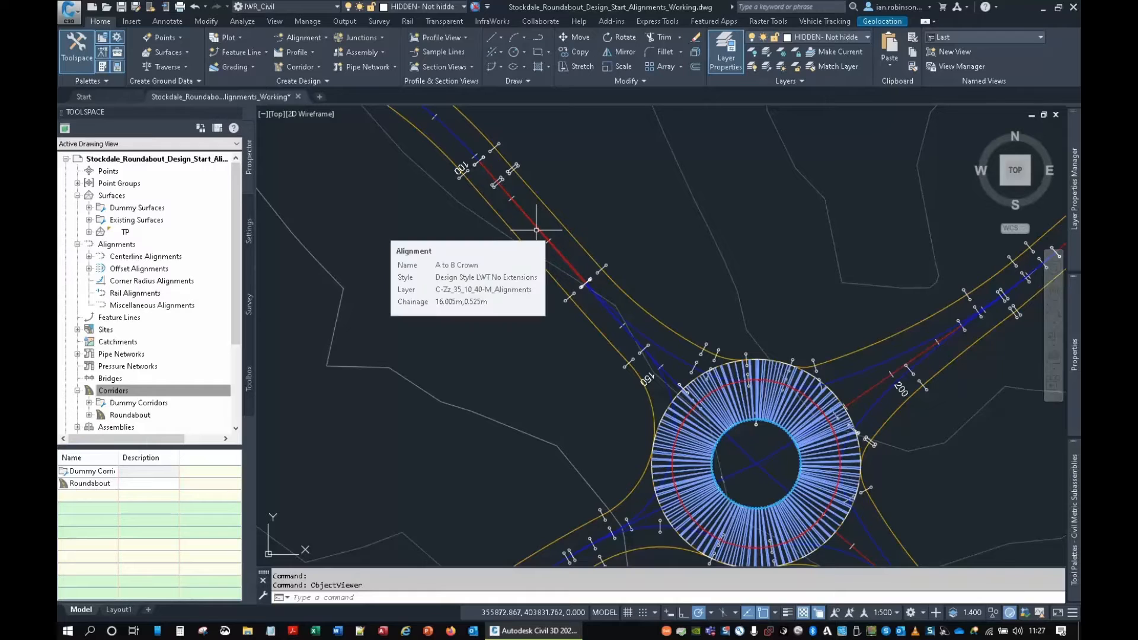
{"action": "middle_click_drag", "start_coordinate": [536, 230], "coordinate": [649, 375]}
{"action": "middle_click_drag", "start_coordinate": [825, 425], "coordinate": [436, 332]}
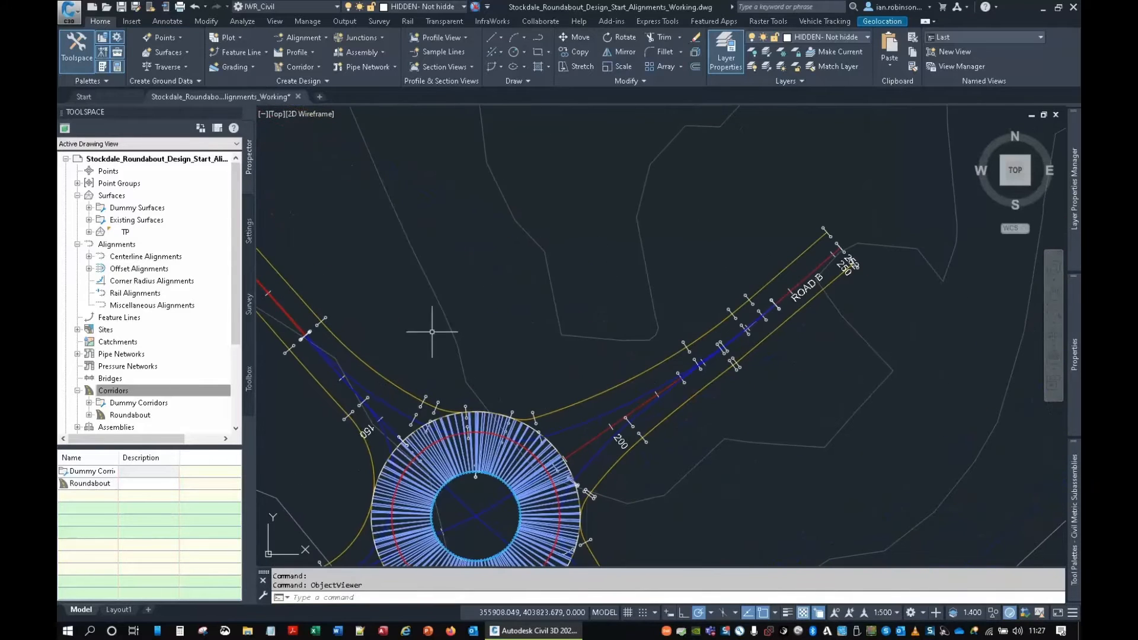
{"action": "middle_click_drag", "start_coordinate": [564, 365], "coordinate": [807, 296]}
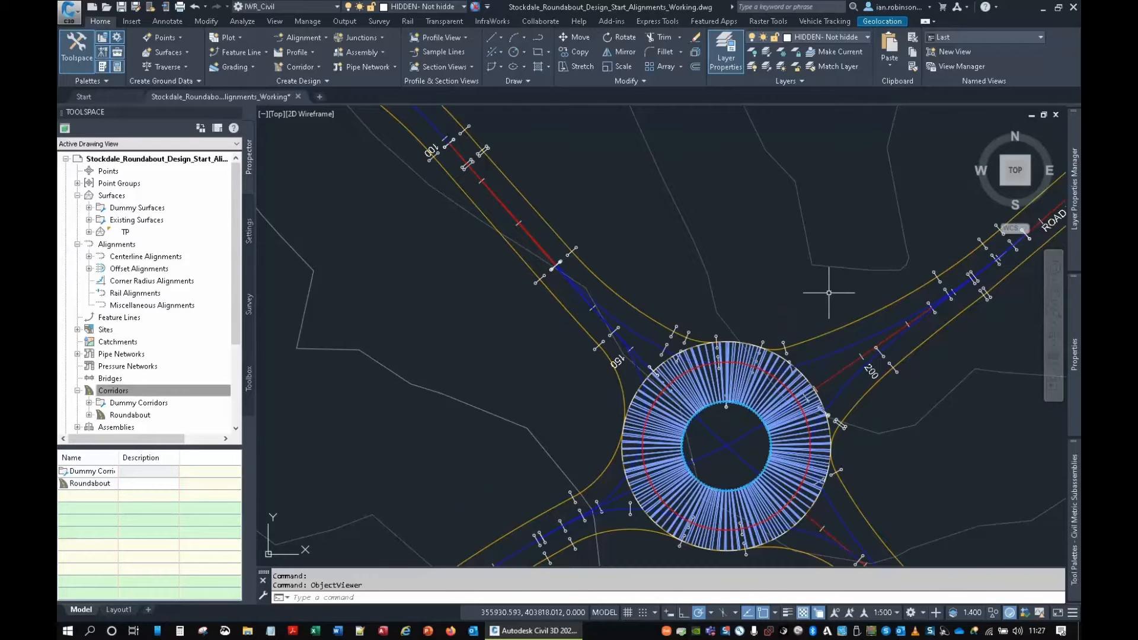
{"action": "middle_click_drag", "start_coordinate": [808, 295], "coordinate": [723, 247]}
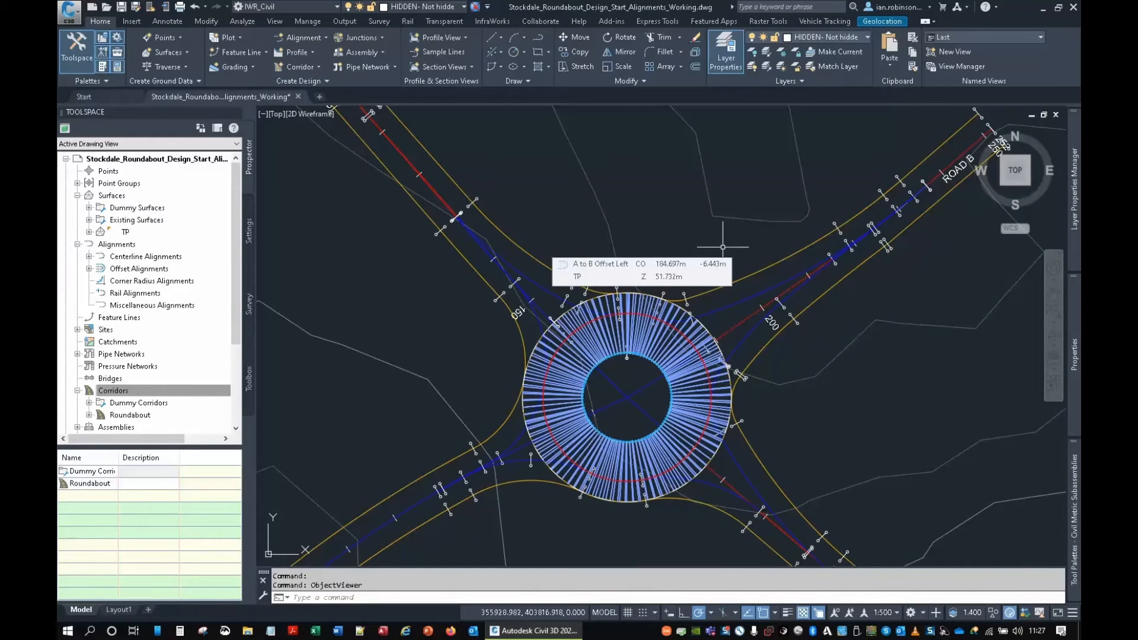
{"action": "middle_click_drag", "start_coordinate": [676, 246], "coordinate": [683, 289]}
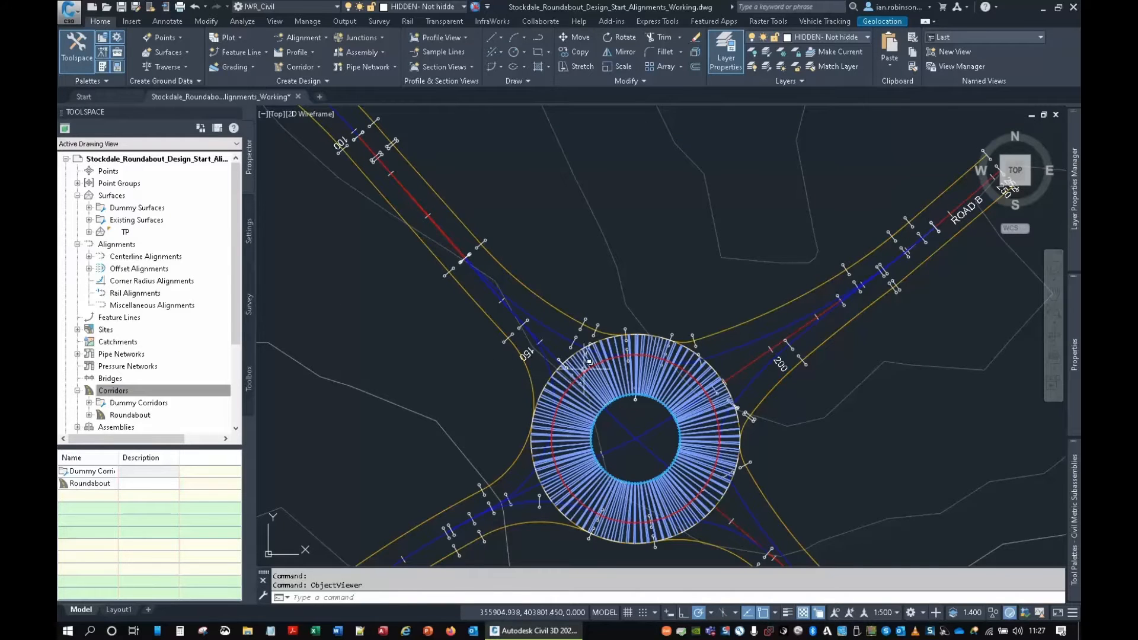
{"action": "middle_click_drag", "start_coordinate": [585, 367], "coordinate": [632, 424]}
{"action": "middle_click_drag", "start_coordinate": [386, 168], "coordinate": [388, 239]}
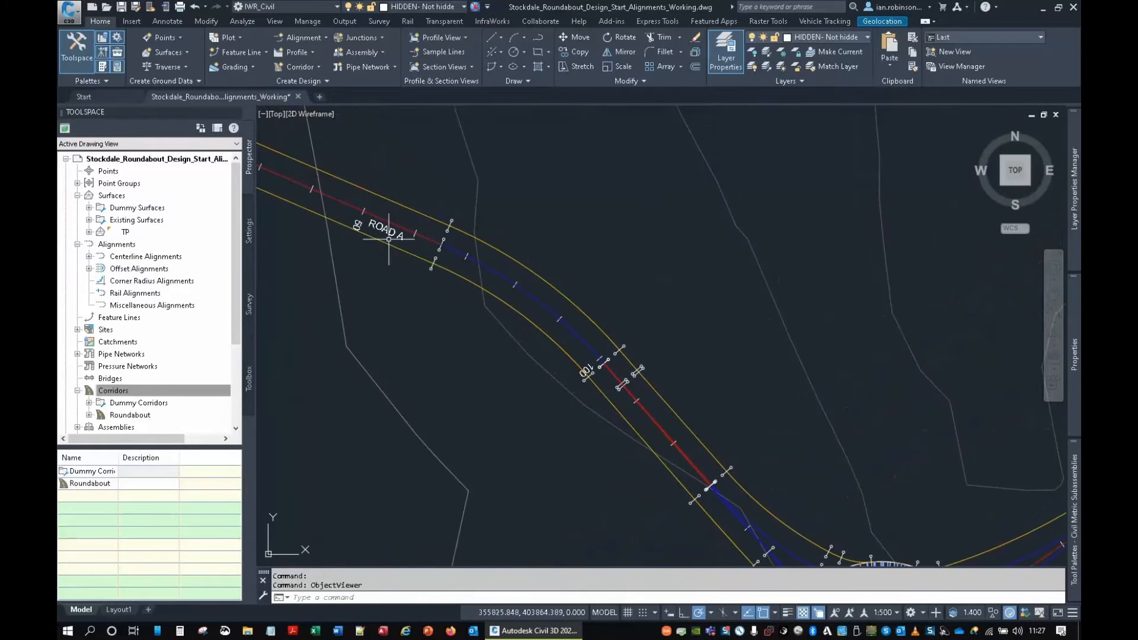
{"action": "middle_click_drag", "start_coordinate": [602, 342], "coordinate": [436, 190]}
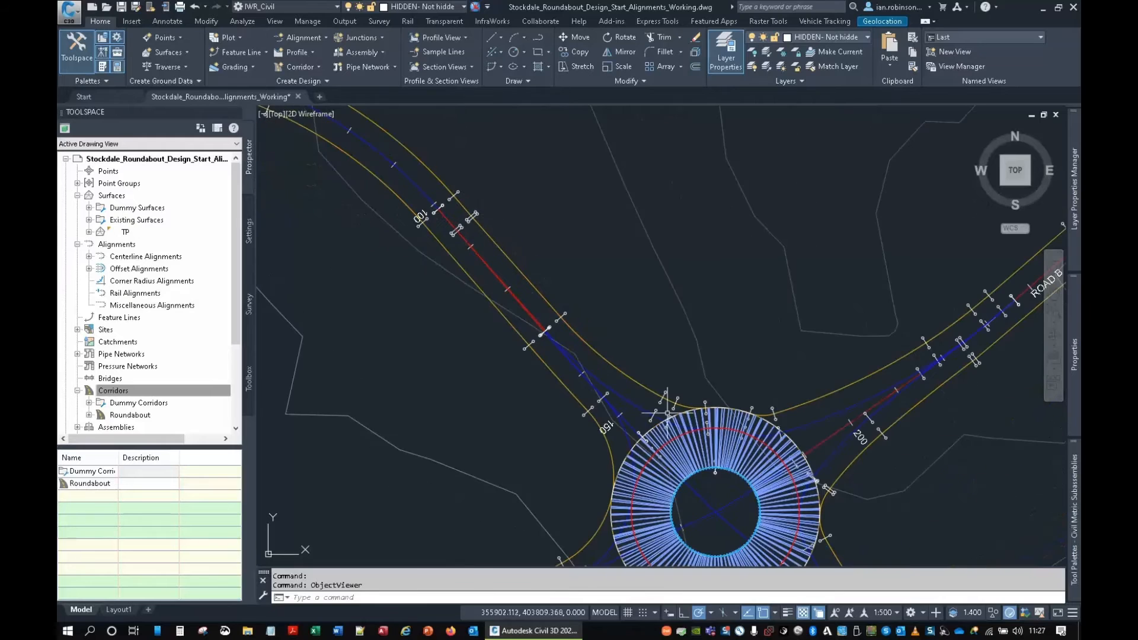
{"action": "scroll", "coordinate": [460, 235], "scroll_direction": "up", "scroll_amount": 8}
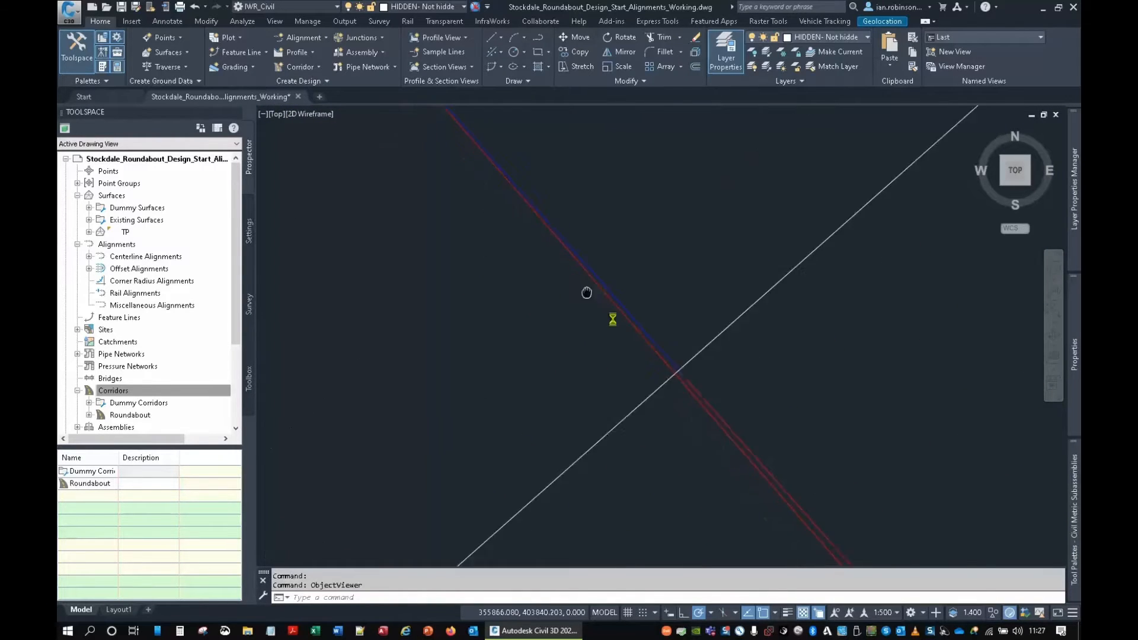
{"action": "scroll", "coordinate": [593, 383], "scroll_direction": "down", "scroll_amount": 5}
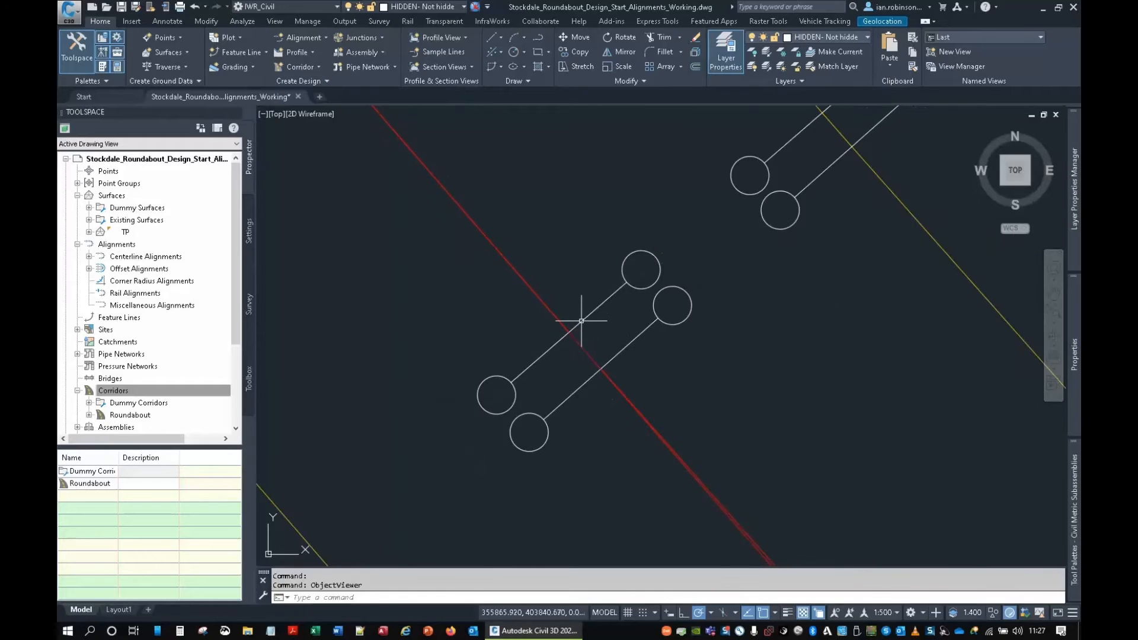
{"action": "scroll", "coordinate": [581, 320], "scroll_direction": "down", "scroll_amount": 2}
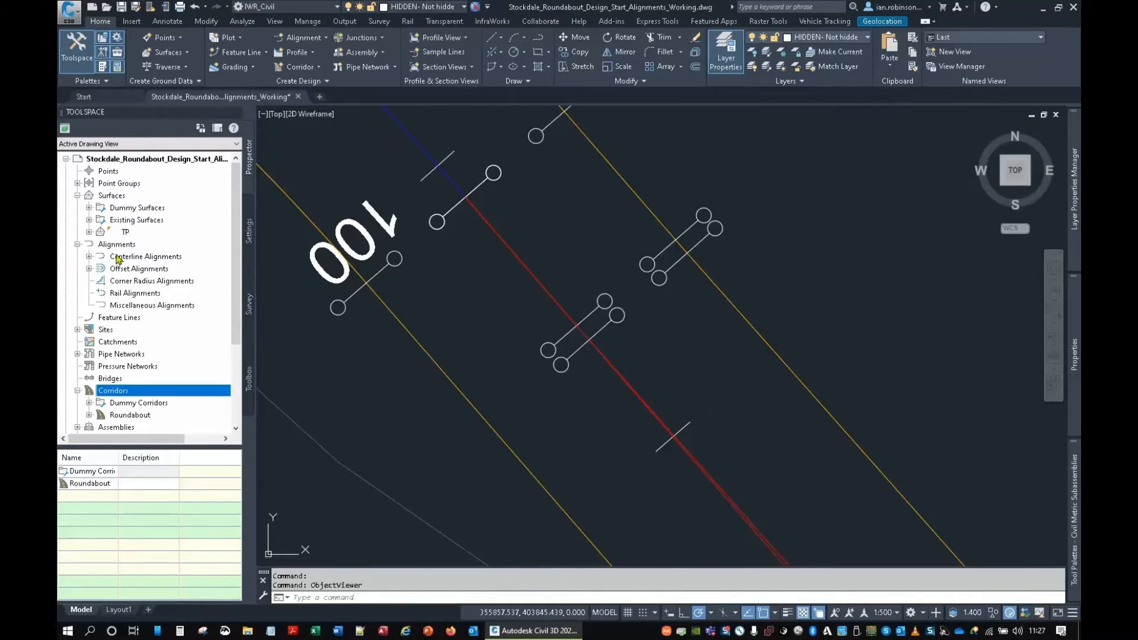
Add a baseline on the ROAD A alignment to the Roundabout corridor's parameters.
{"action": "right_click", "coordinate": [127, 420]}
{"action": "left_click", "coordinate": [150, 540]}
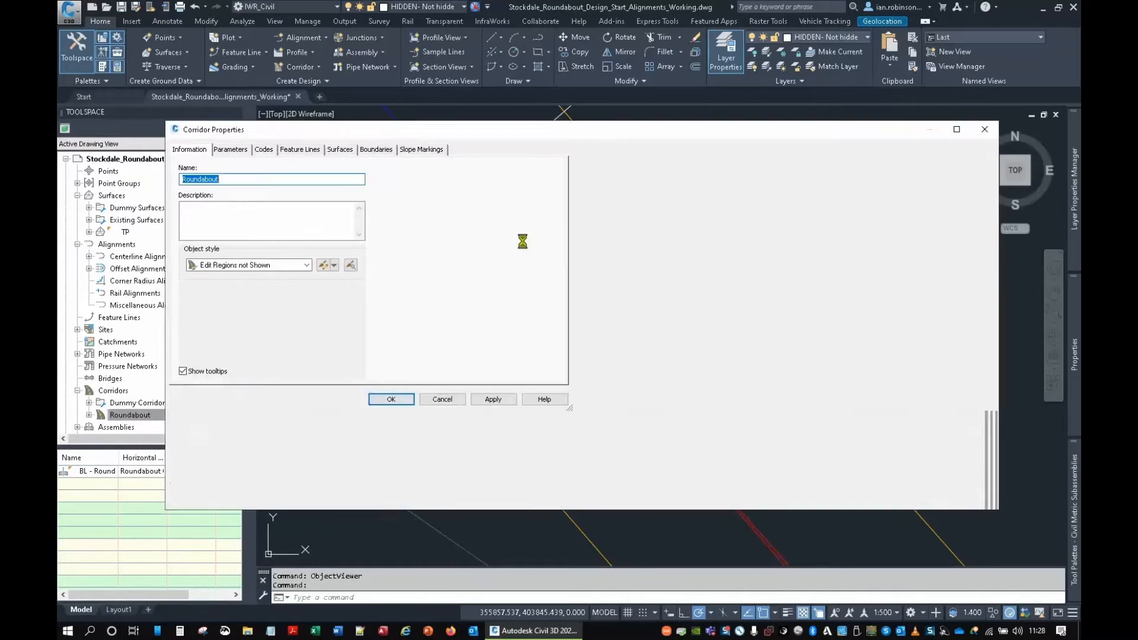
{"action": "left_click", "coordinate": [231, 150]}
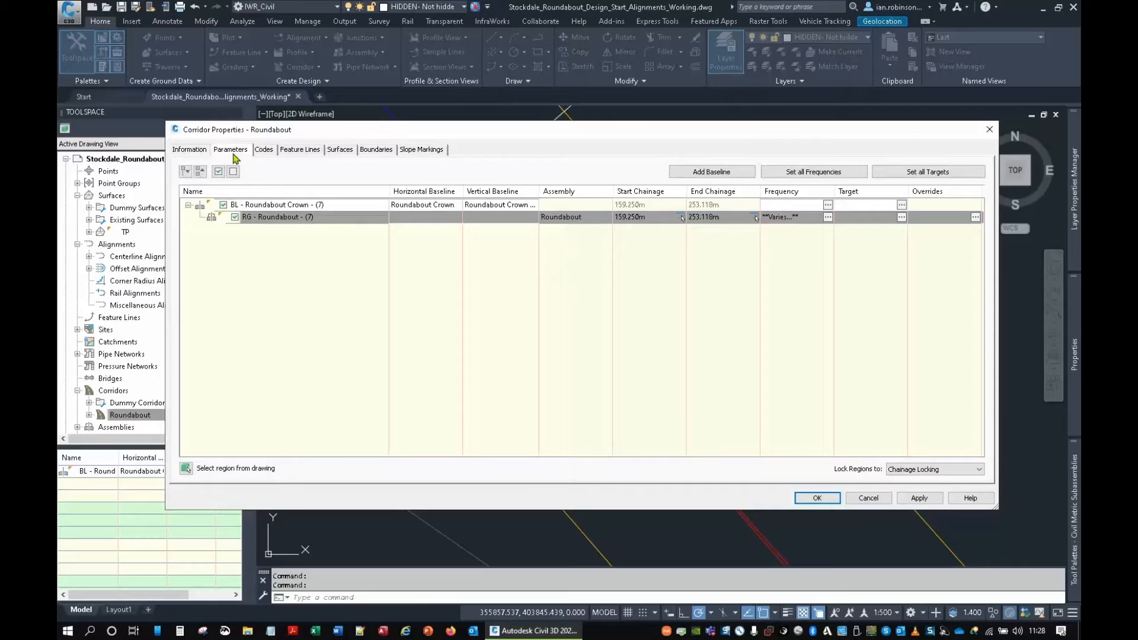
{"action": "left_click", "coordinate": [729, 176]}
{"action": "left_click", "coordinate": [543, 335]}
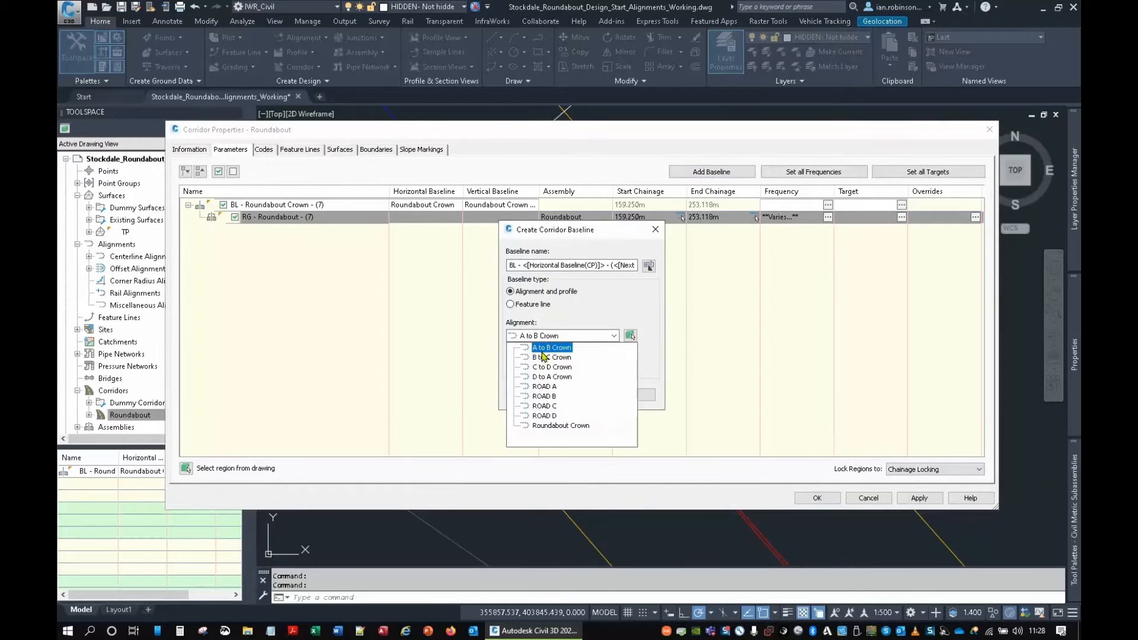
{"action": "left_click", "coordinate": [542, 388]}
{"action": "left_click", "coordinate": [529, 393]}
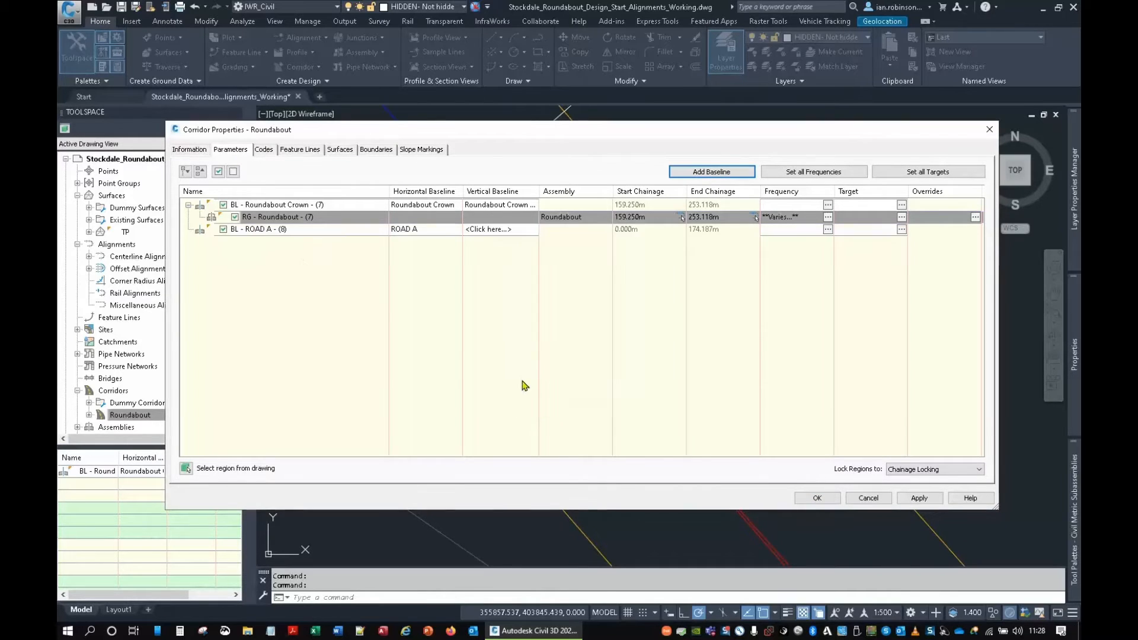
Assign the profile _VP1 - ROAD A as the vertical baseline of the ROAD A baseline.
{"action": "left_click", "coordinate": [498, 230]}
{"action": "left_click", "coordinate": [551, 331]}
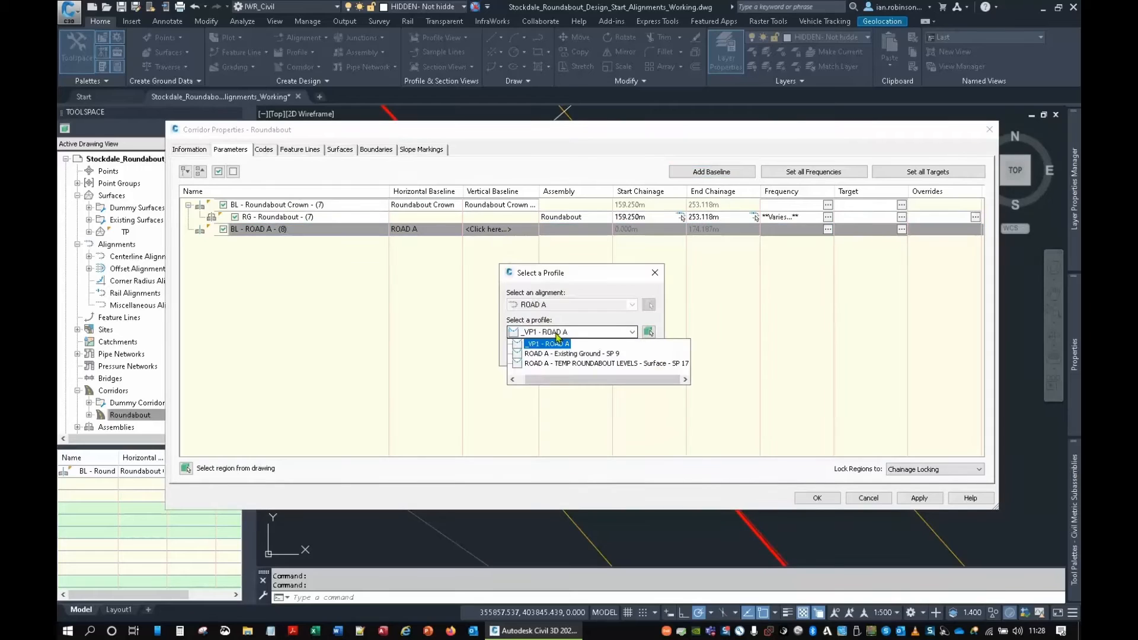
{"action": "left_click", "coordinate": [546, 343]}
{"action": "left_click", "coordinate": [530, 353]}
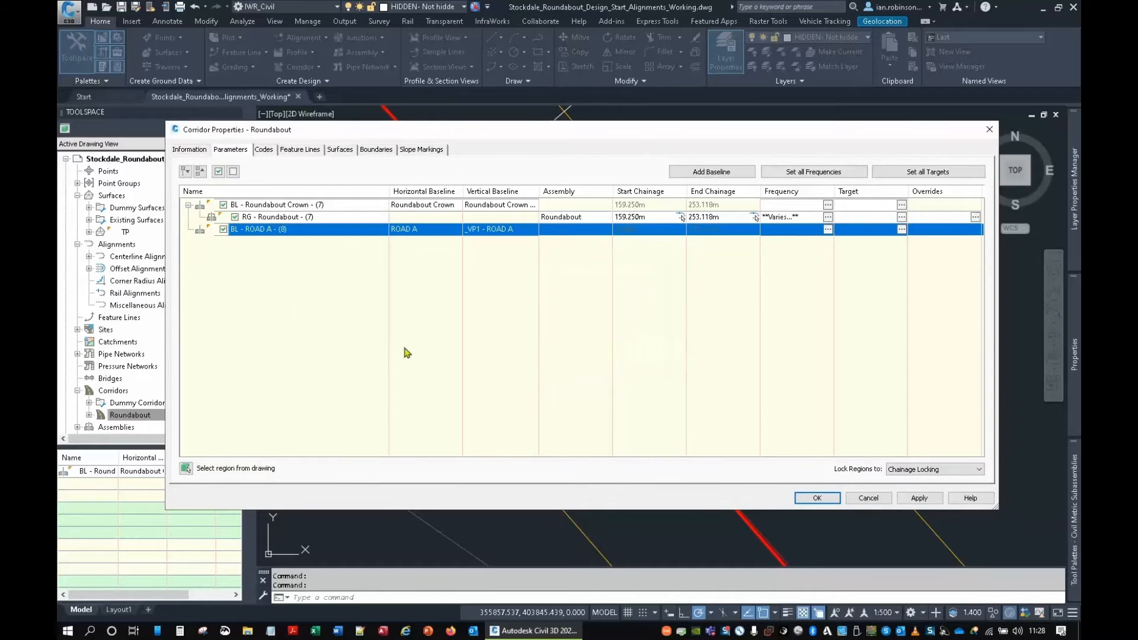
Add a region with the New Road 5.5 (2) assembly to the ROAD A baseline.
{"action": "right_click", "coordinate": [342, 229]}
{"action": "left_click", "coordinate": [369, 237]}
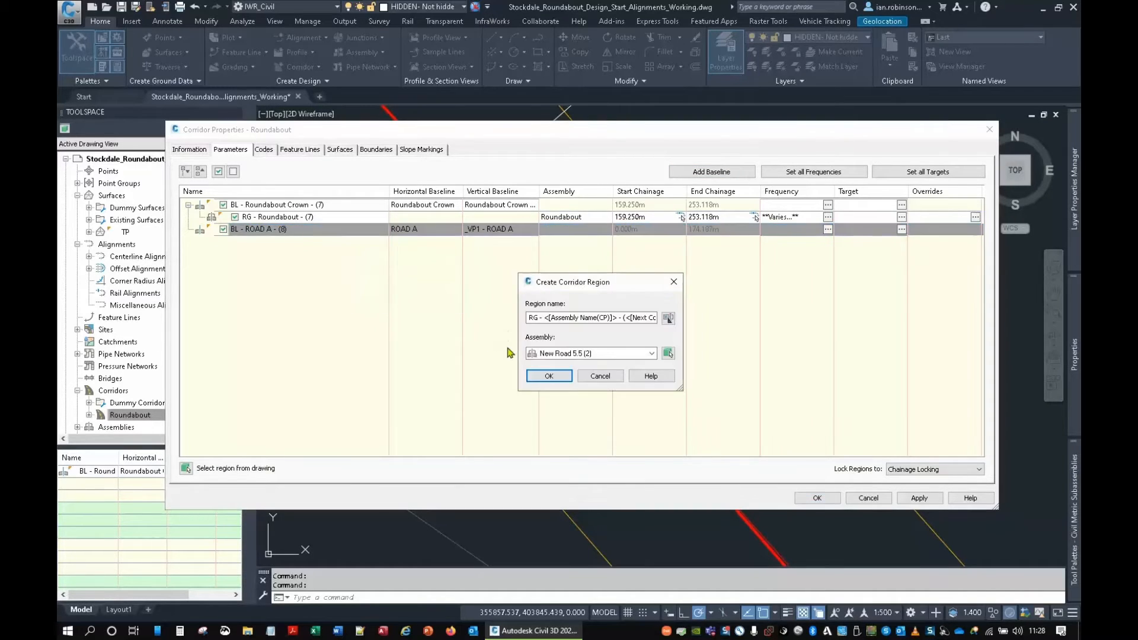
{"action": "left_click", "coordinate": [549, 375]}
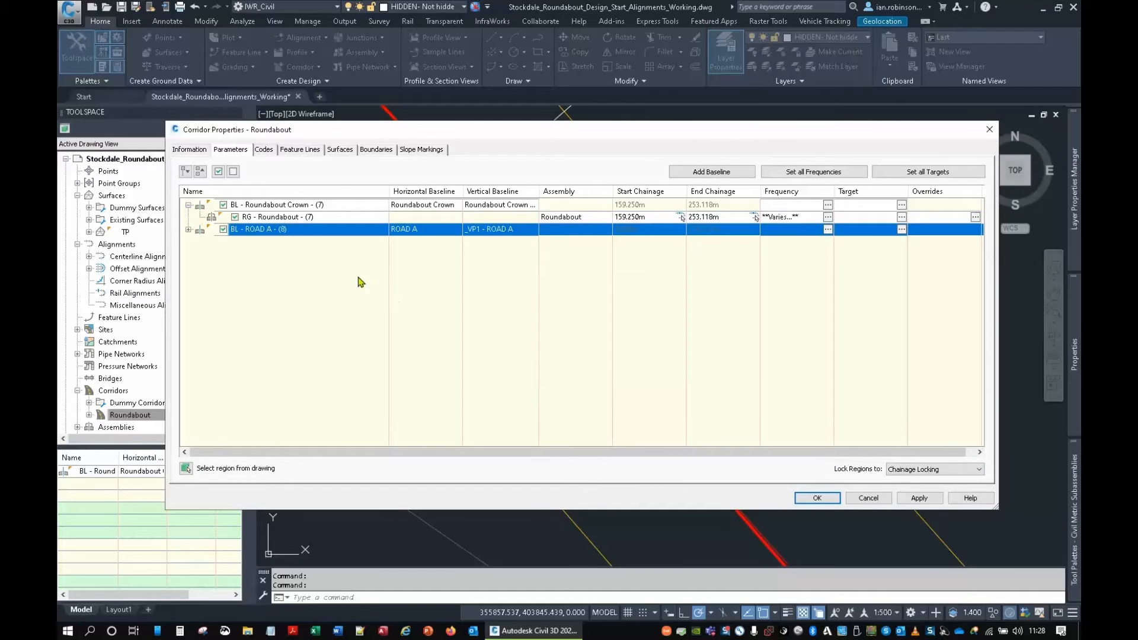
Set the end chainage of the ROAD A baseline's New Road 5.5 (2) region to 101.166 m by picking it in the drawing.
{"action": "left_click", "coordinate": [189, 230]}
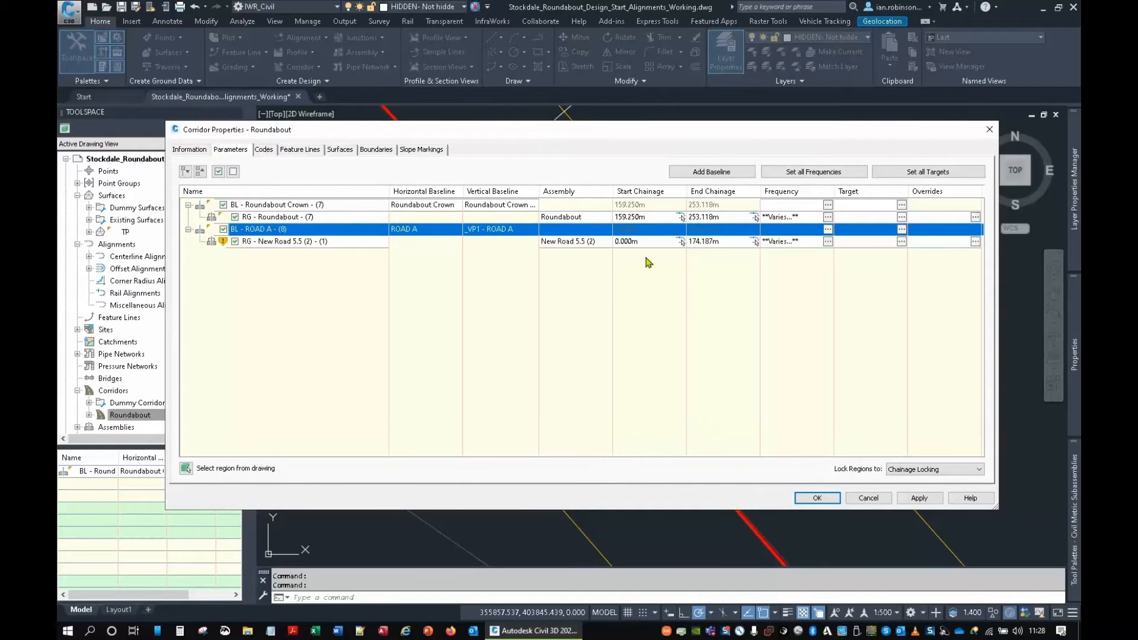
{"action": "left_click", "coordinate": [753, 242]}
{"action": "left_click", "coordinate": [492, 185]}
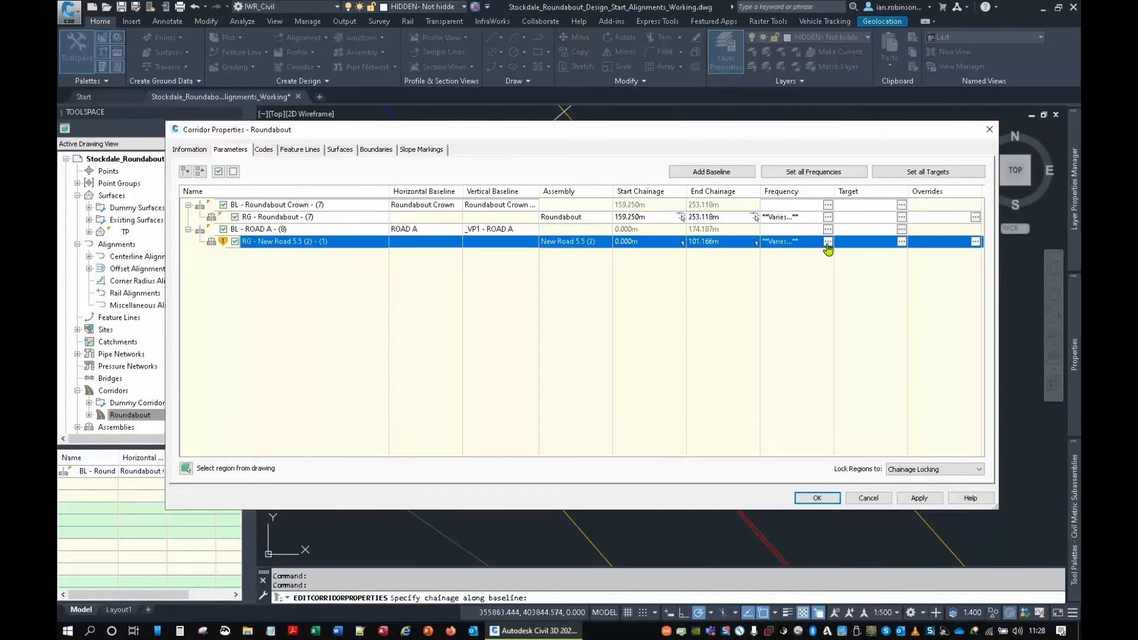
Set the ROAD A region's assembly frequency along straights to 10 m and rebuild the Roundabout corridor.
{"action": "left_click", "coordinate": [828, 242]}
{"action": "left_click", "coordinate": [612, 194]}
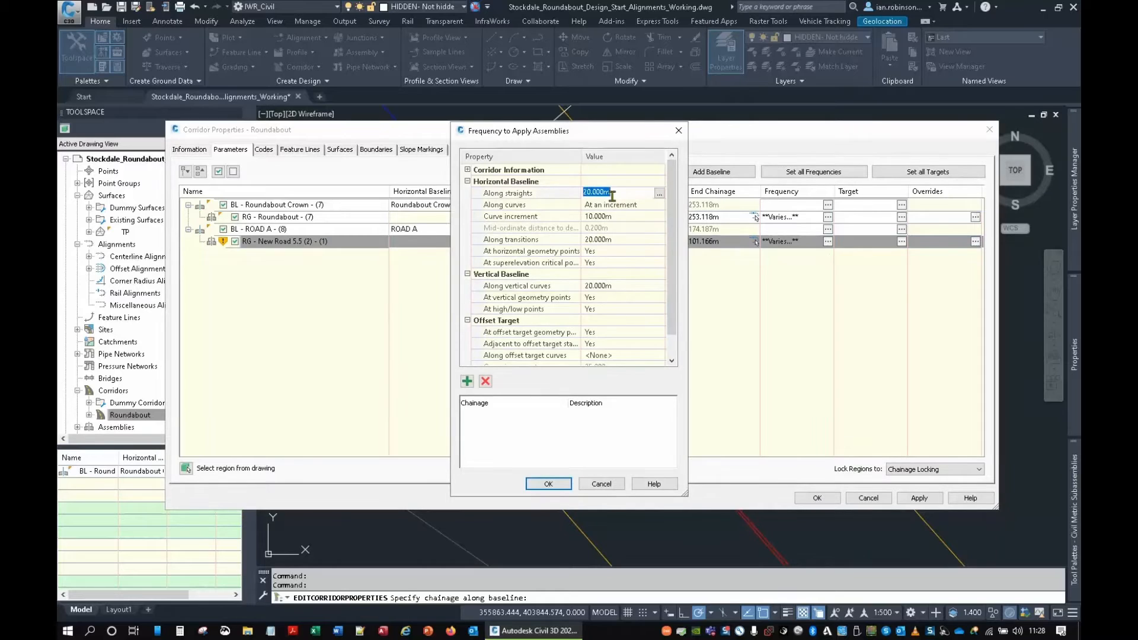
{"action": "type", "text": "10"}
{"action": "left_click", "coordinate": [616, 216]}
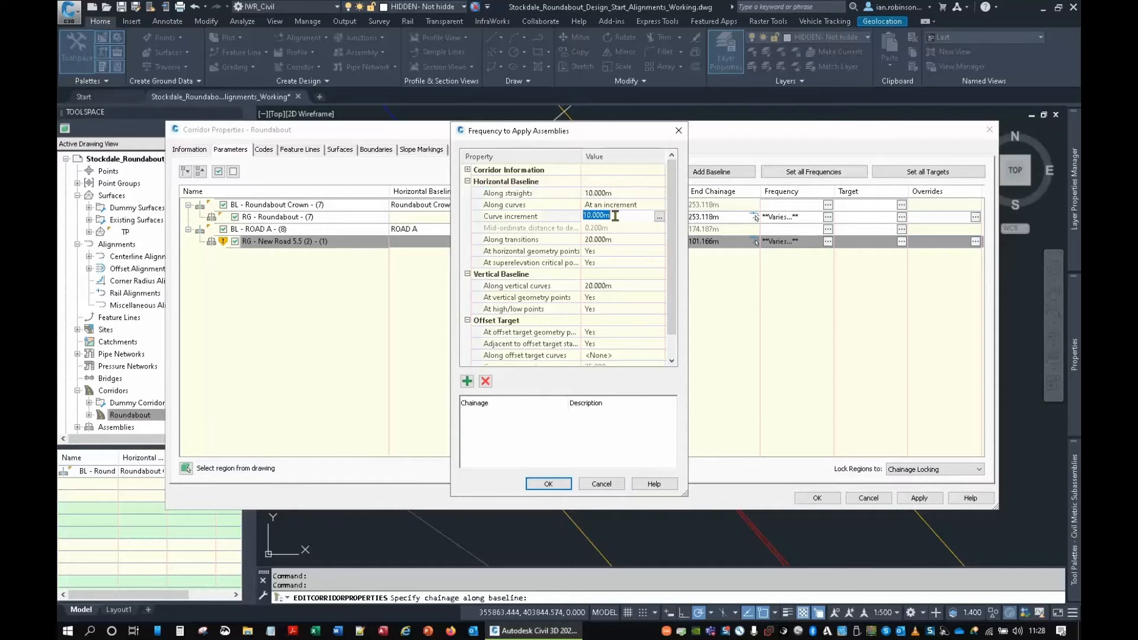
{"action": "left_click", "coordinate": [545, 483]}
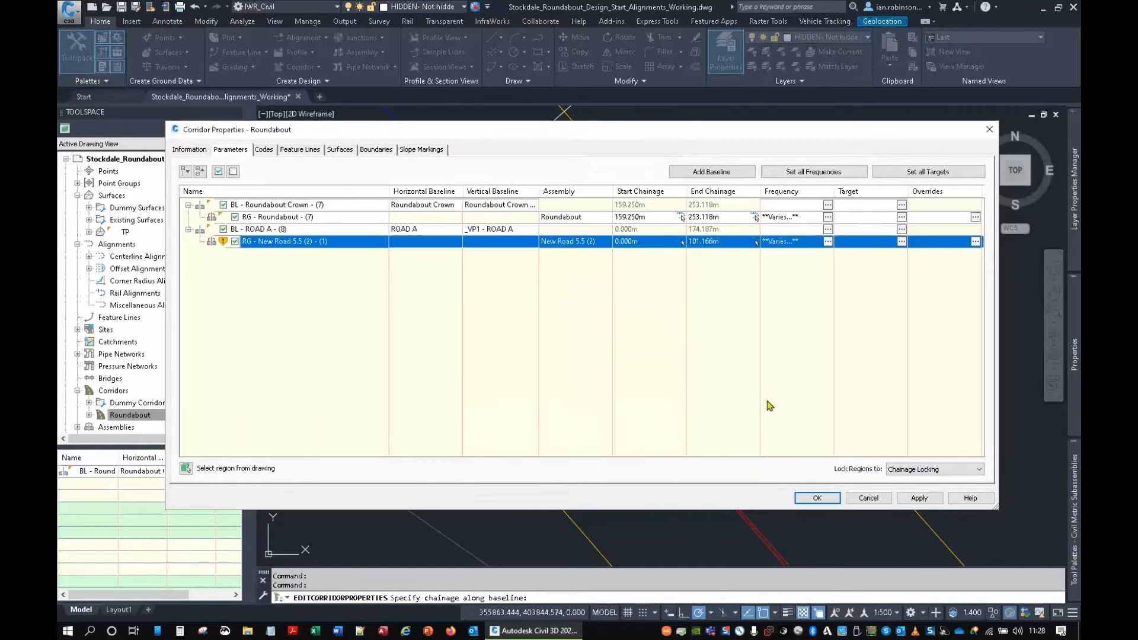
{"action": "left_click", "coordinate": [818, 499]}
{"action": "left_click", "coordinate": [569, 293]}
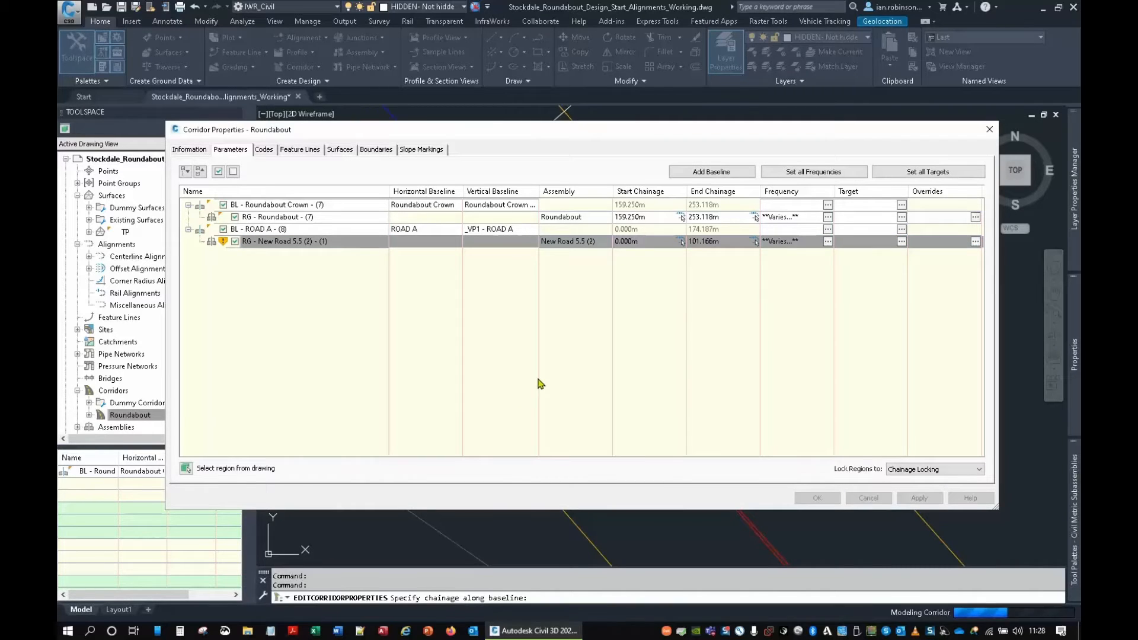
Examine the ROAD A corridor edges against the offset alignments and compare them with the carriageway lanes in the road assembly.
{"action": "scroll", "coordinate": [557, 313], "scroll_direction": "down", "scroll_amount": 8}
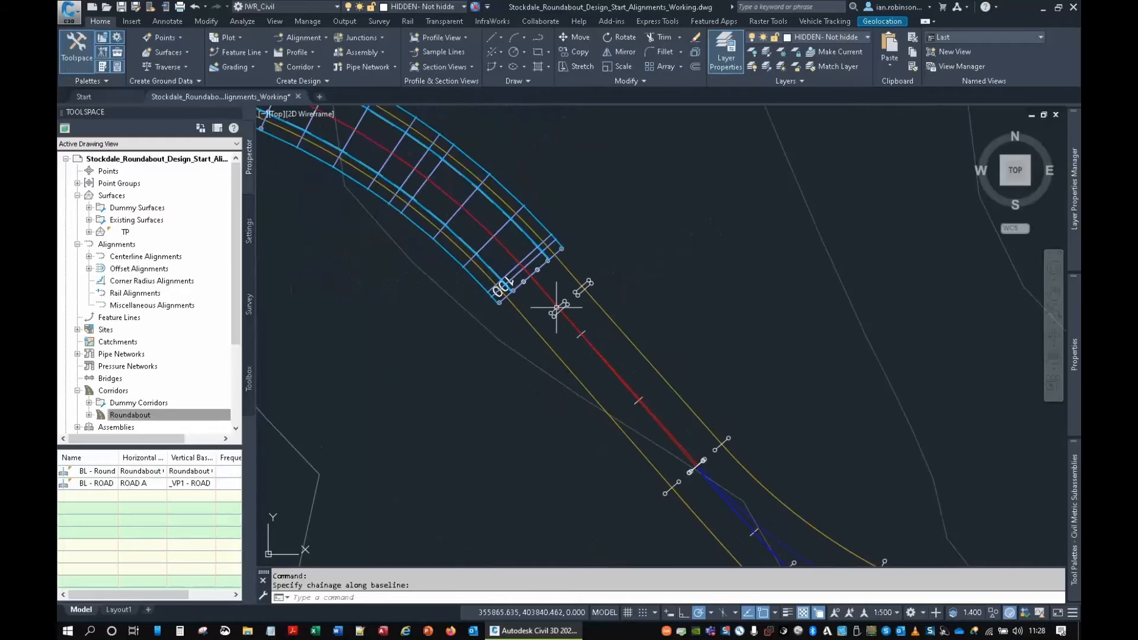
{"action": "scroll", "coordinate": [569, 335], "scroll_direction": "up", "scroll_amount": 8}
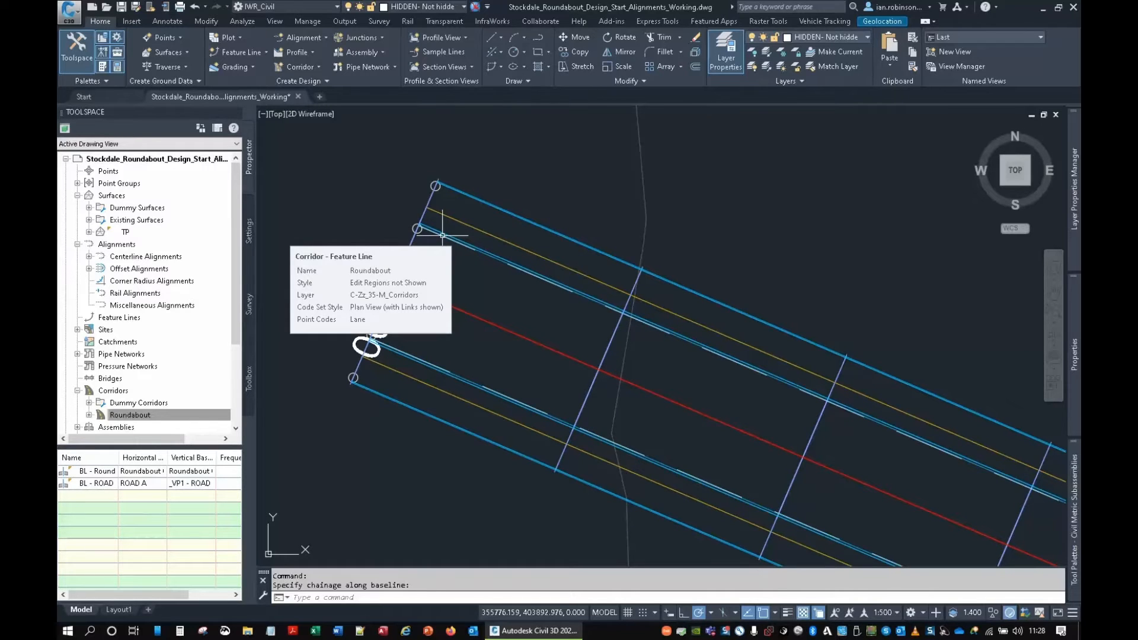
{"action": "scroll", "coordinate": [443, 235], "scroll_direction": "down", "scroll_amount": 10}
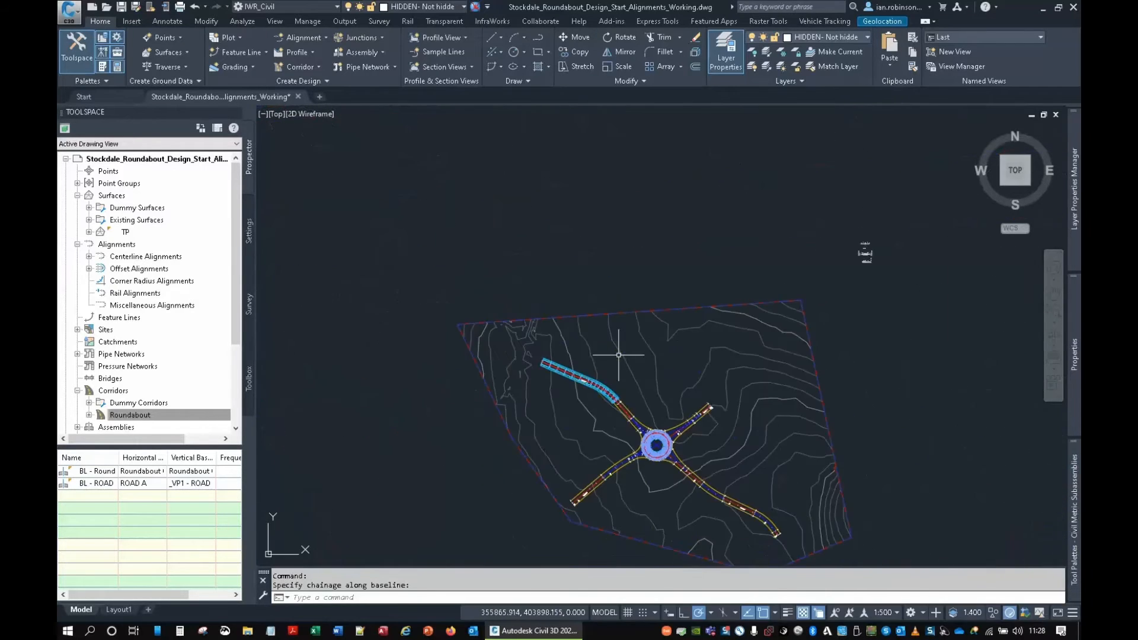
{"action": "middle_click_drag", "start_coordinate": [704, 273], "coordinate": [516, 269]}
{"action": "scroll", "coordinate": [645, 268], "scroll_direction": "up", "scroll_amount": 5}
{"action": "mouse_move", "coordinate": [861, 149]}
{"action": "middle_mouse_down"}
{"action": "mouse_move", "coordinate": [712, 317]}
{"action": "mouse_move", "coordinate": [682, 423]}
{"action": "mouse_move", "coordinate": [689, 487]}
{"action": "mouse_move", "coordinate": [661, 407]}
{"action": "middle_mouse_up"}
{"action": "scroll", "coordinate": [713, 318], "scroll_direction": "up", "scroll_amount": 5}
{"action": "scroll", "coordinate": [682, 313], "scroll_direction": "down", "scroll_amount": 3}
{"action": "scroll", "coordinate": [619, 403], "scroll_direction": "up", "scroll_amount": 4}
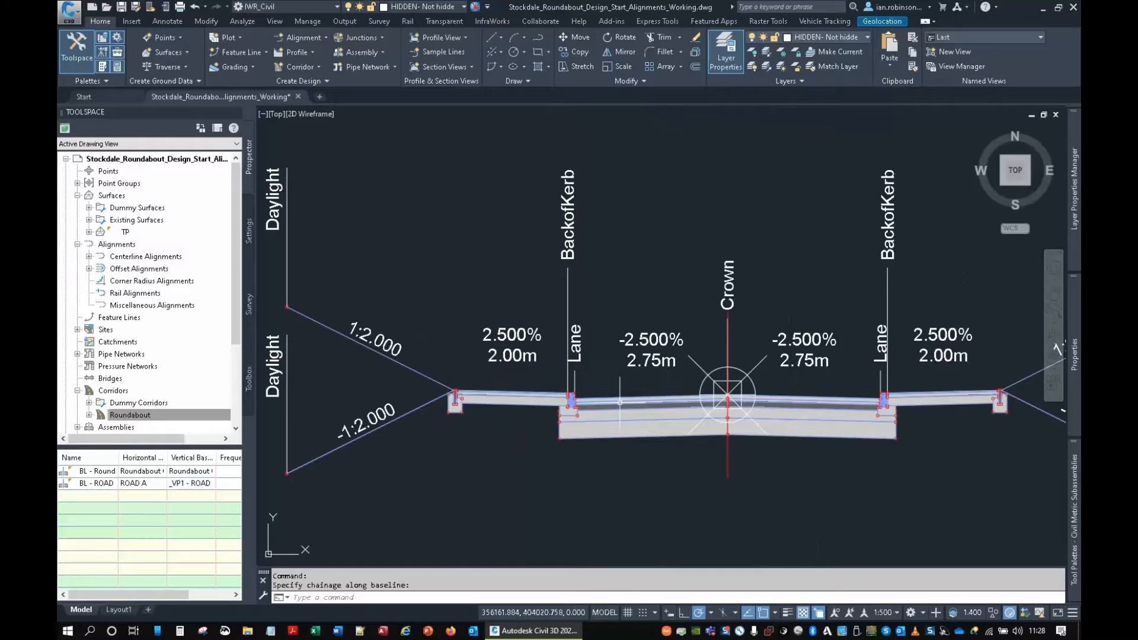
{"action": "left_click", "coordinate": [619, 403]}
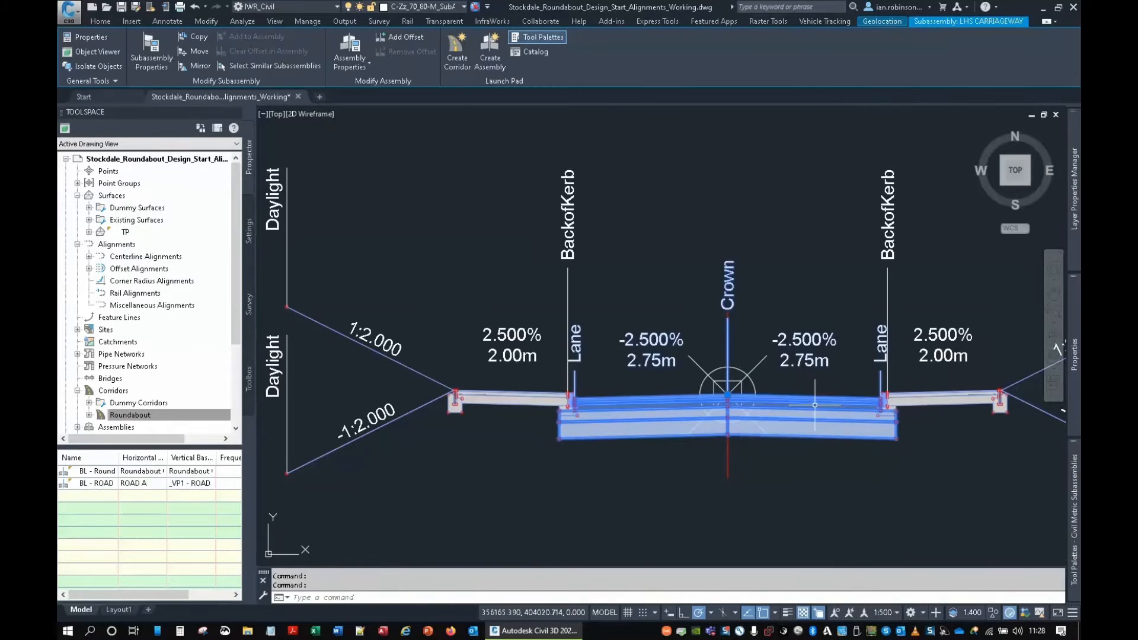
{"action": "scroll", "coordinate": [735, 389], "scroll_direction": "down", "scroll_amount": 2}
{"action": "scroll", "coordinate": [726, 391], "scroll_direction": "down", "scroll_amount": 10}
{"action": "middle_click_drag", "start_coordinate": [495, 437], "coordinate": [754, 311]}
{"action": "scroll", "coordinate": [746, 344], "scroll_direction": "up", "scroll_amount": 8}
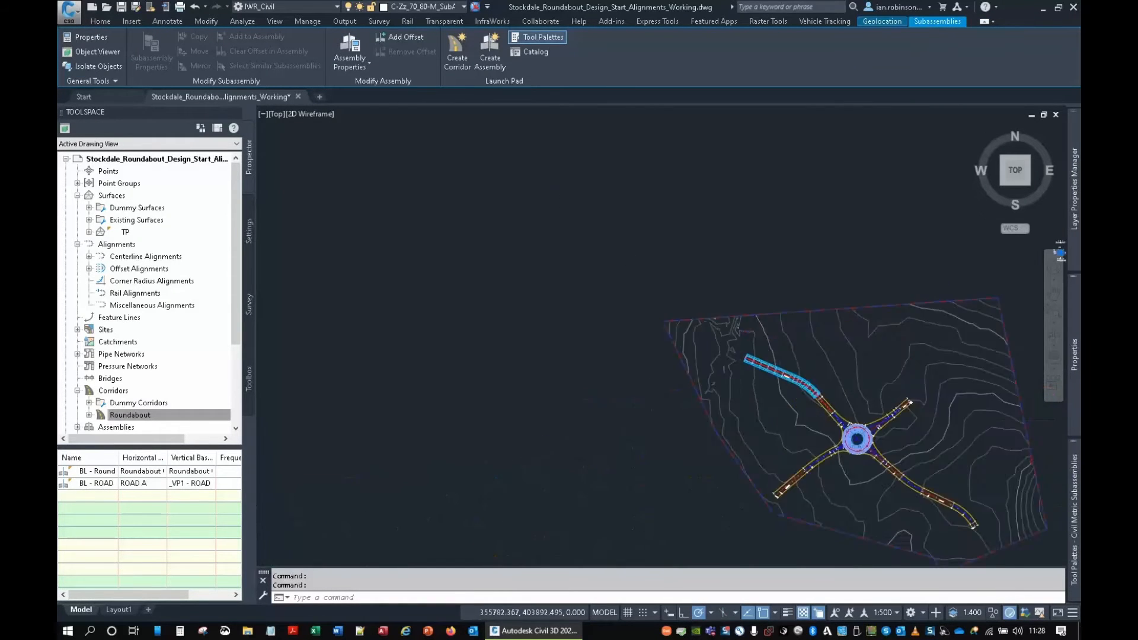
{"action": "mouse_move", "coordinate": [796, 397]}
{"action": "middle_mouse_down"}
{"action": "mouse_move", "coordinate": [556, 287]}
{"action": "mouse_move", "coordinate": [598, 245]}
{"action": "middle_mouse_up"}
{"action": "mouse_move", "coordinate": [757, 373]}
{"action": "middle_mouse_down"}
{"action": "mouse_move", "coordinate": [588, 242]}
{"action": "mouse_move", "coordinate": [764, 405]}
{"action": "middle_mouse_up"}
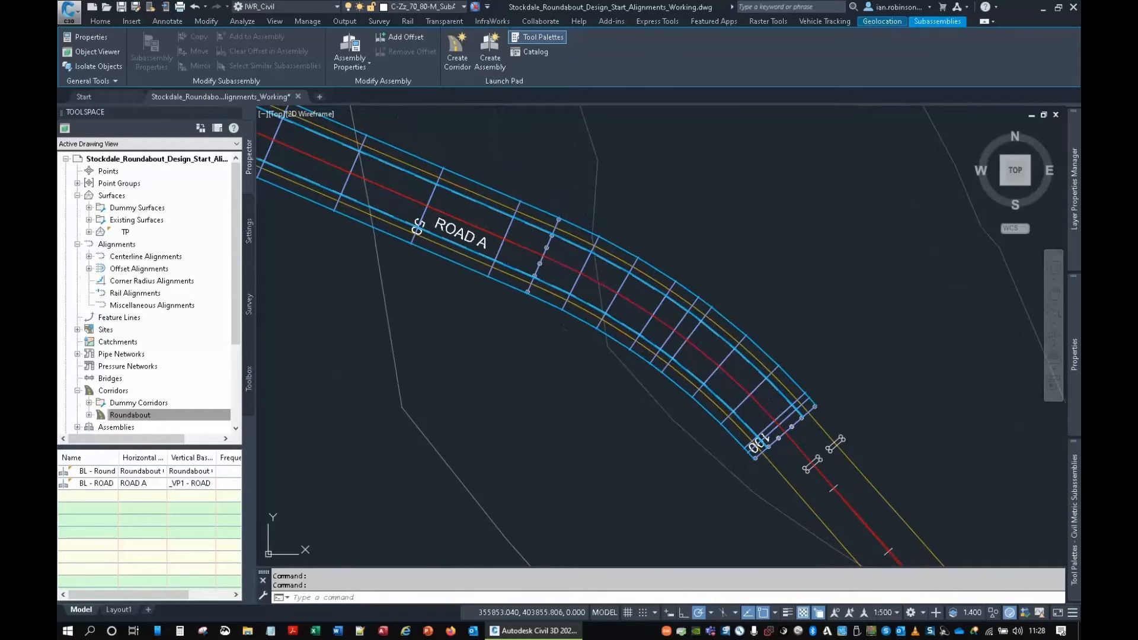
Target the RHS CARRIAGEWAY width of the ROAD A region to the D to A Offset Left alignment.
{"action": "left_click", "coordinate": [697, 316]}
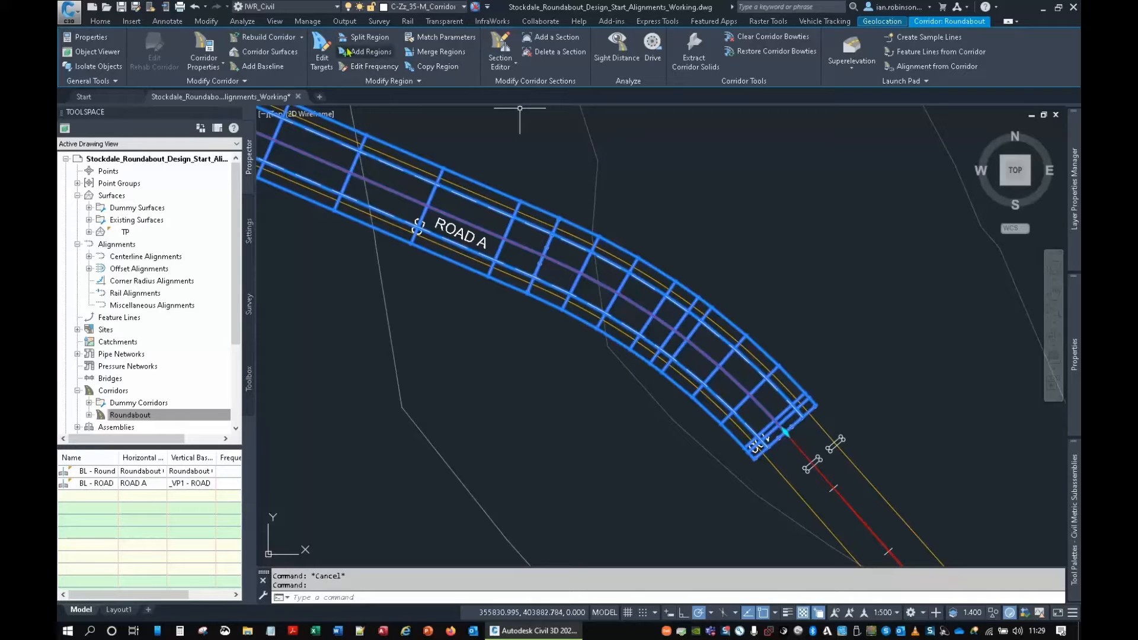
{"action": "left_click", "coordinate": [321, 57]}
{"action": "left_click", "coordinate": [566, 244]}
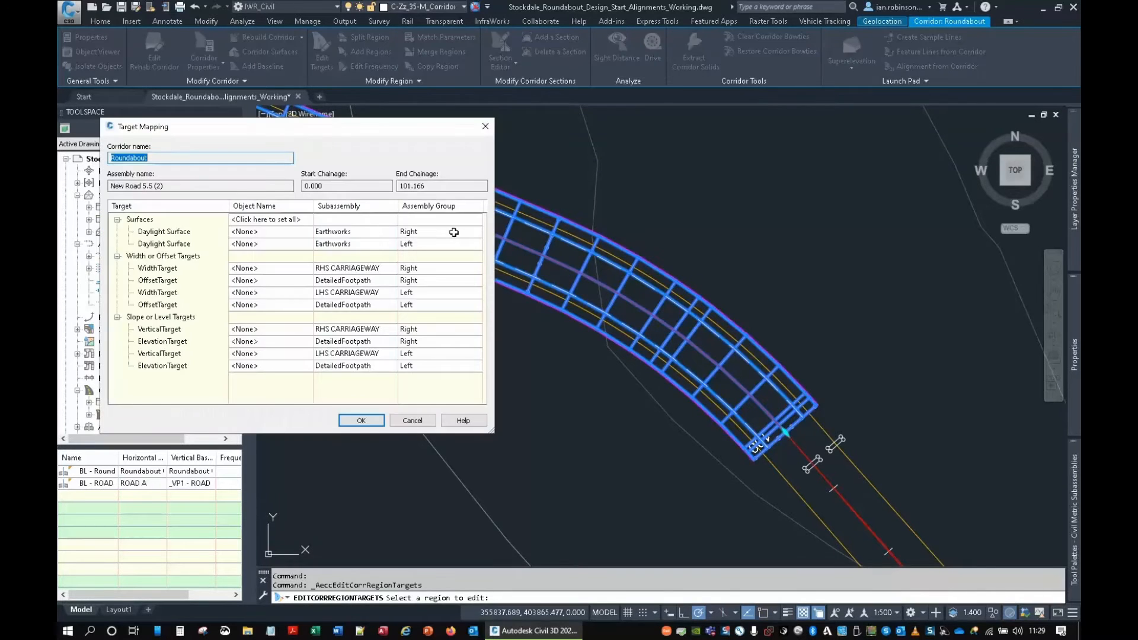
{"action": "left_click", "coordinate": [272, 268]}
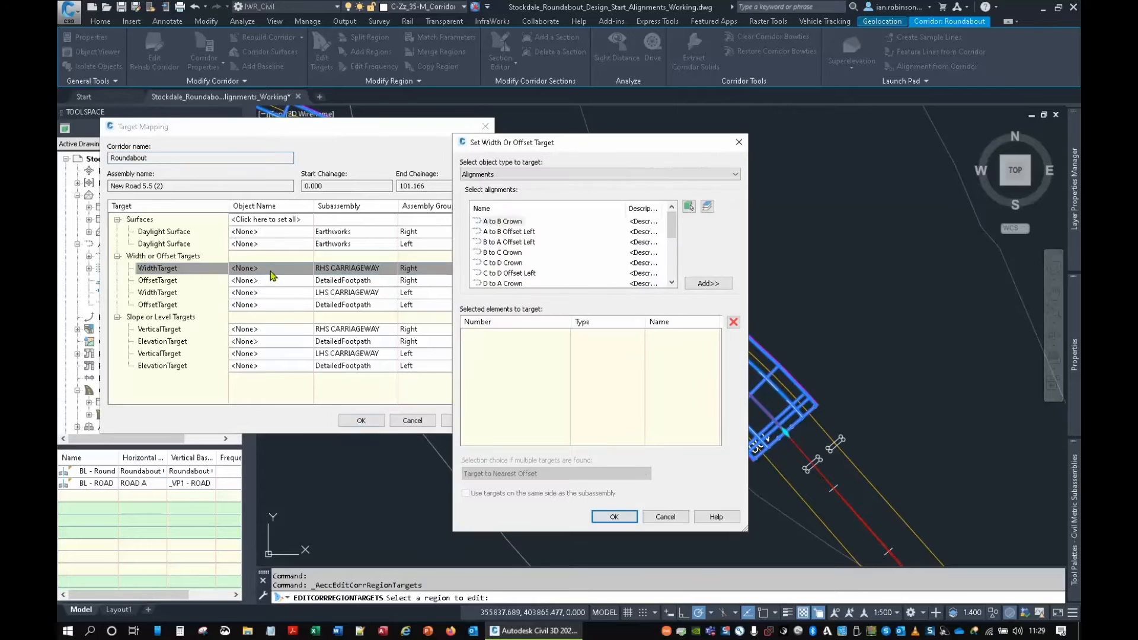
{"action": "left_click", "coordinate": [689, 208]}
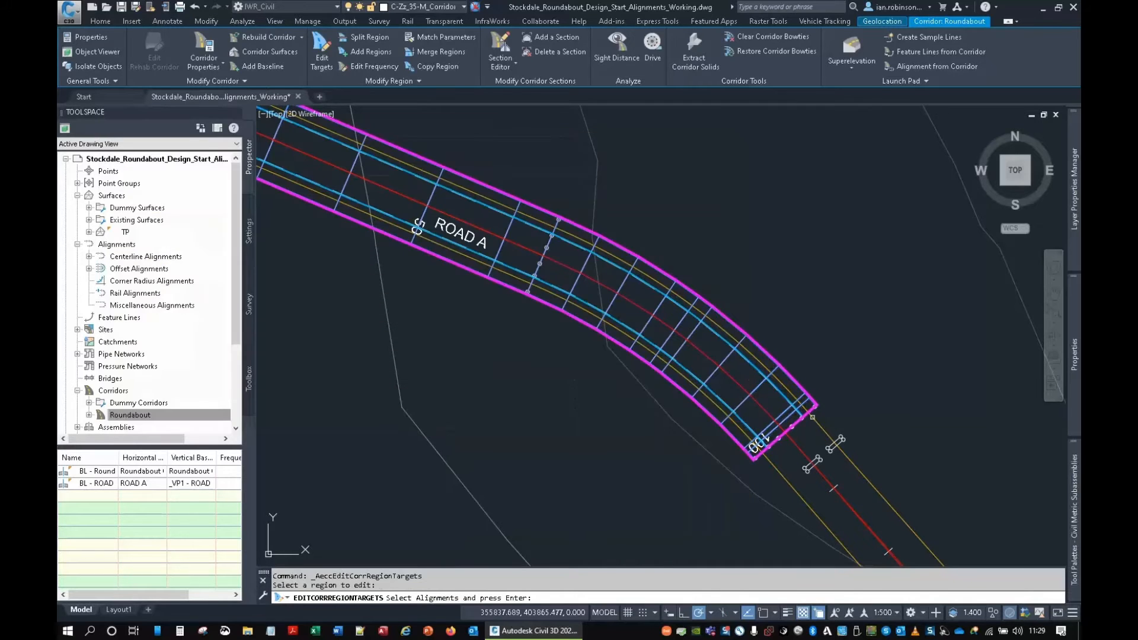
{"action": "left_click", "coordinate": [779, 474]}
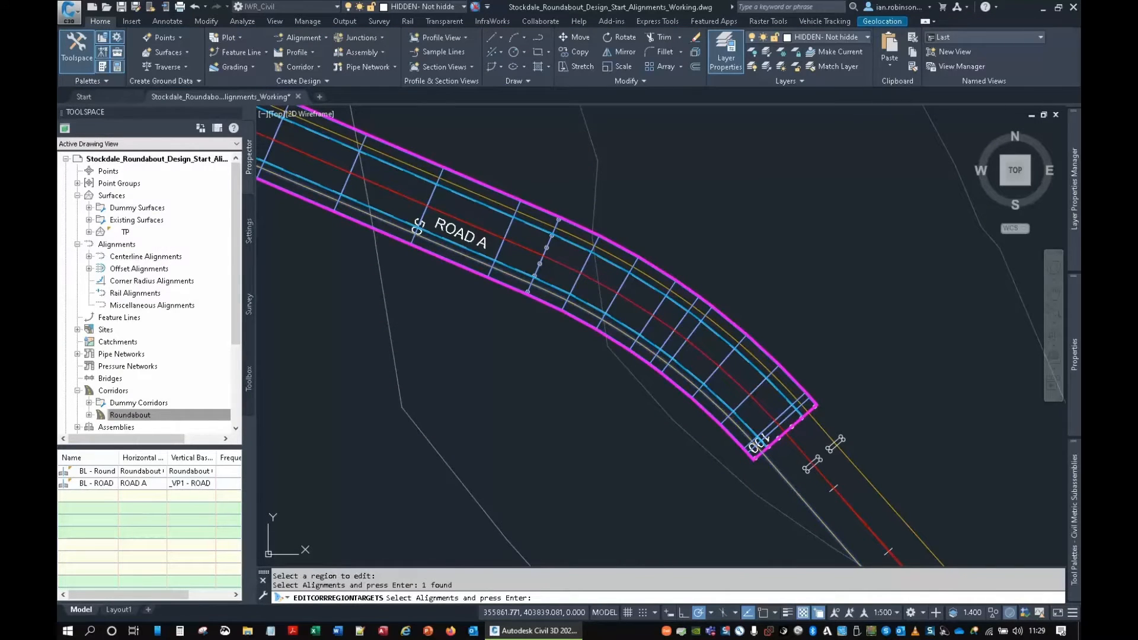
{"action": "key", "text": "Return"}
{"action": "left_click", "coordinate": [706, 284]}
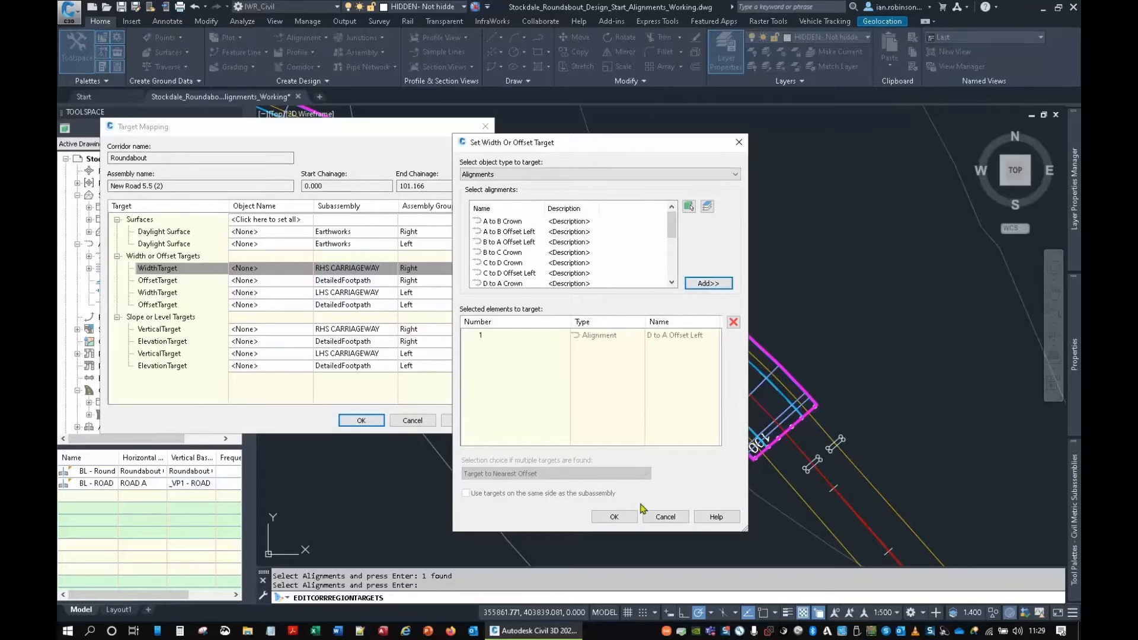
{"action": "left_click", "coordinate": [611, 517]}
Target the LHS CARRIAGEWAY width of the ROAD A region to the A to B Offset Left alignment and apply the target mapping.
{"action": "left_click", "coordinate": [291, 296]}
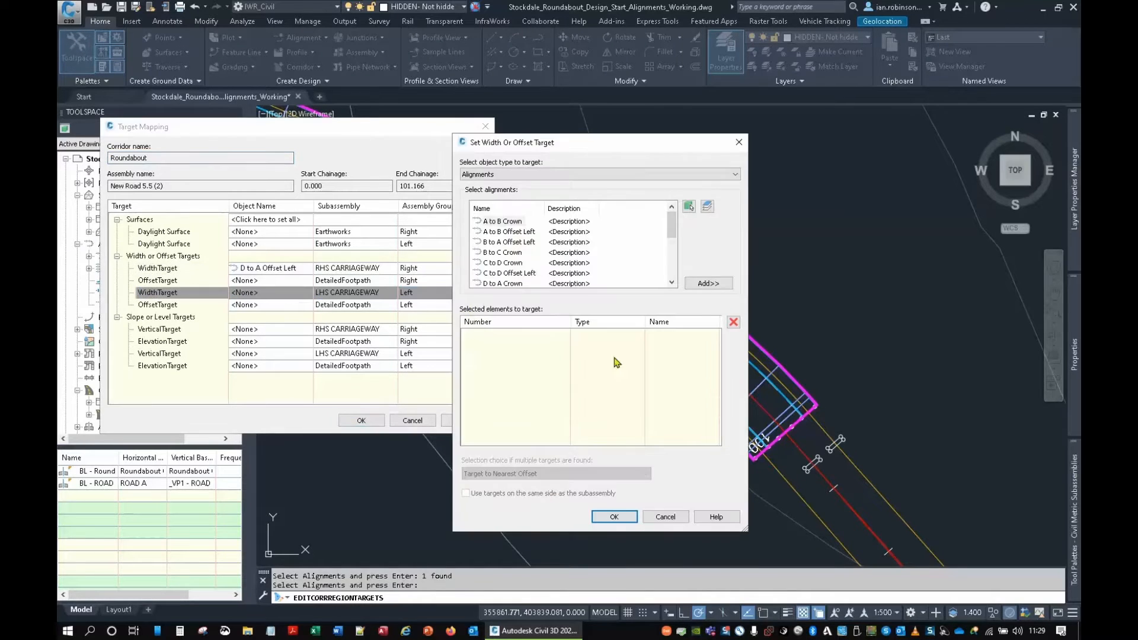
{"action": "left_click", "coordinate": [688, 207]}
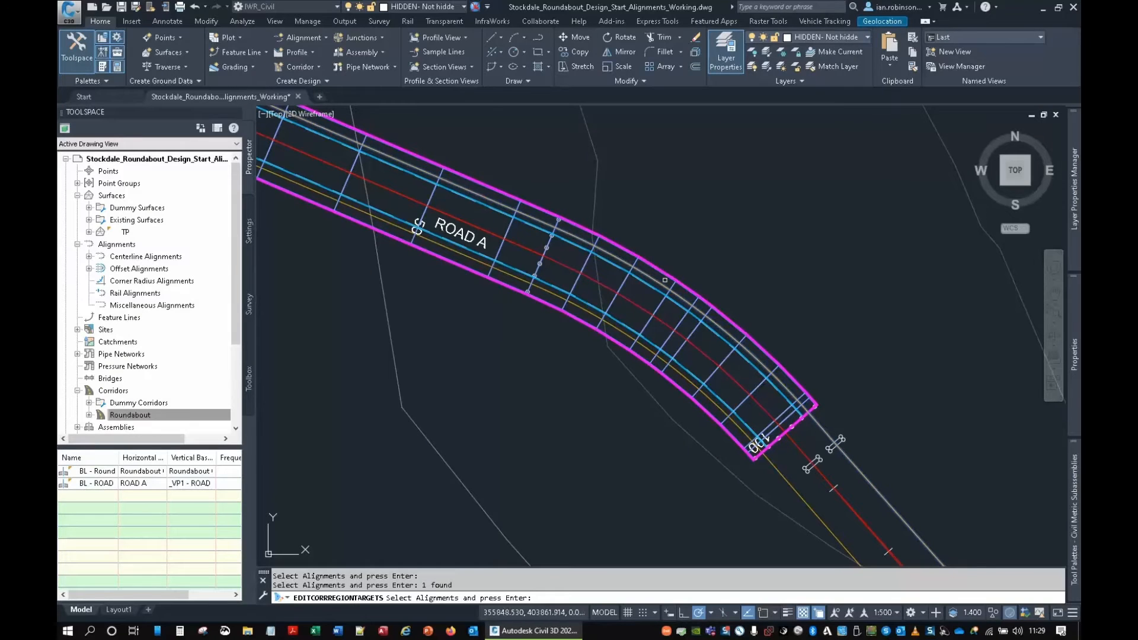
{"action": "key", "text": "Return"}
{"action": "left_click", "coordinate": [706, 285]}
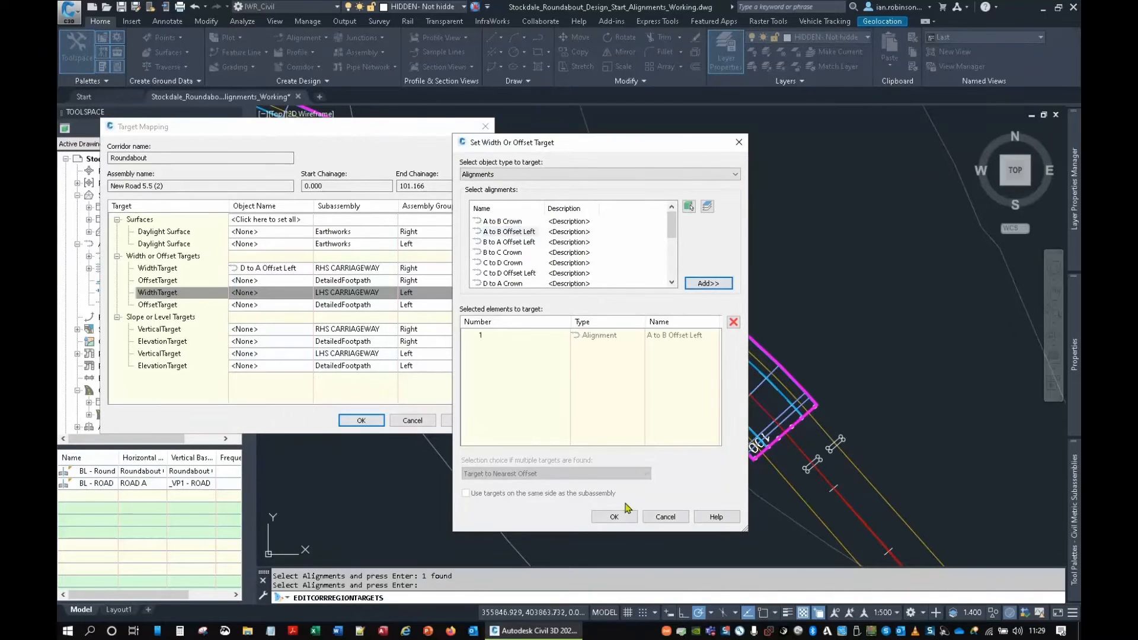
{"action": "left_click", "coordinate": [616, 516]}
{"action": "left_click", "coordinate": [362, 420]}
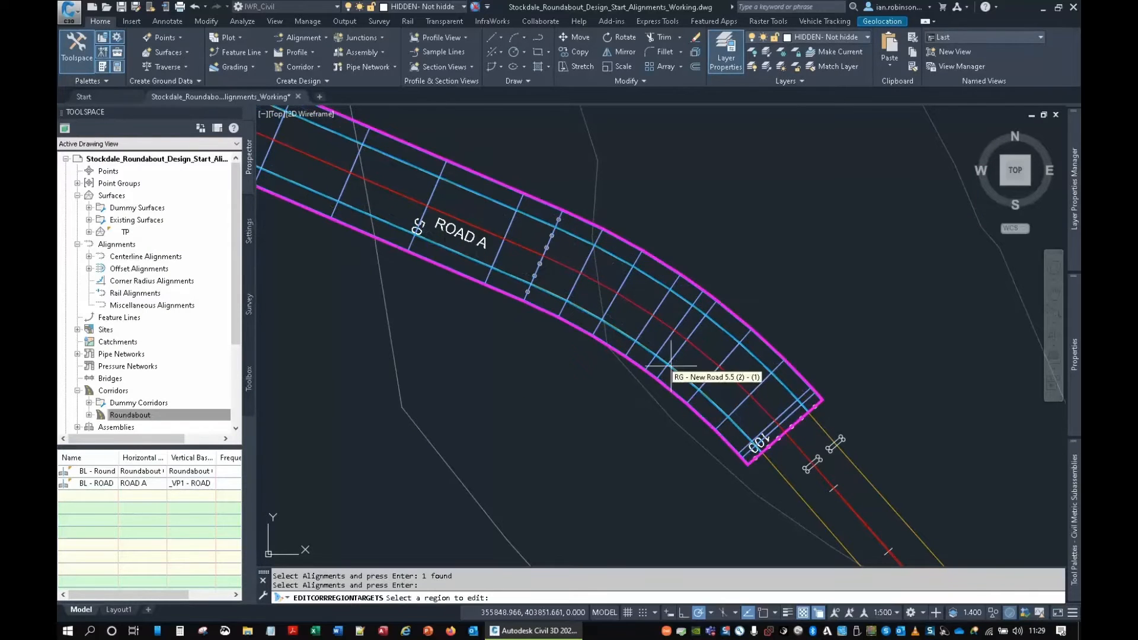
Examine the crown and offset alignments between the end of the ROAD A region and the roundabout's circulating carriageway.
{"action": "scroll", "coordinate": [661, 349], "scroll_direction": "down", "scroll_amount": 2}
{"action": "mouse_move", "coordinate": [841, 492]}
{"action": "middle_mouse_down"}
{"action": "mouse_move", "coordinate": [763, 394]}
{"action": "mouse_move", "coordinate": [611, 280]}
{"action": "mouse_move", "coordinate": [623, 368]}
{"action": "middle_mouse_up"}
{"action": "scroll", "coordinate": [611, 280], "scroll_direction": "down", "scroll_amount": 2}
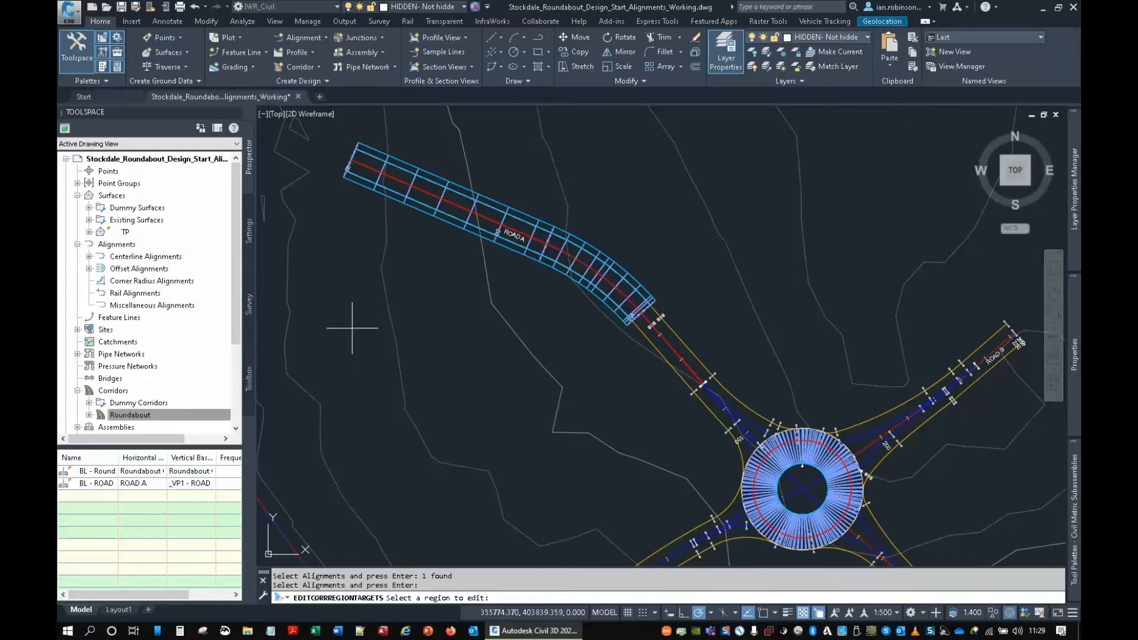
{"action": "scroll", "coordinate": [623, 266], "scroll_direction": "up", "scroll_amount": 5}
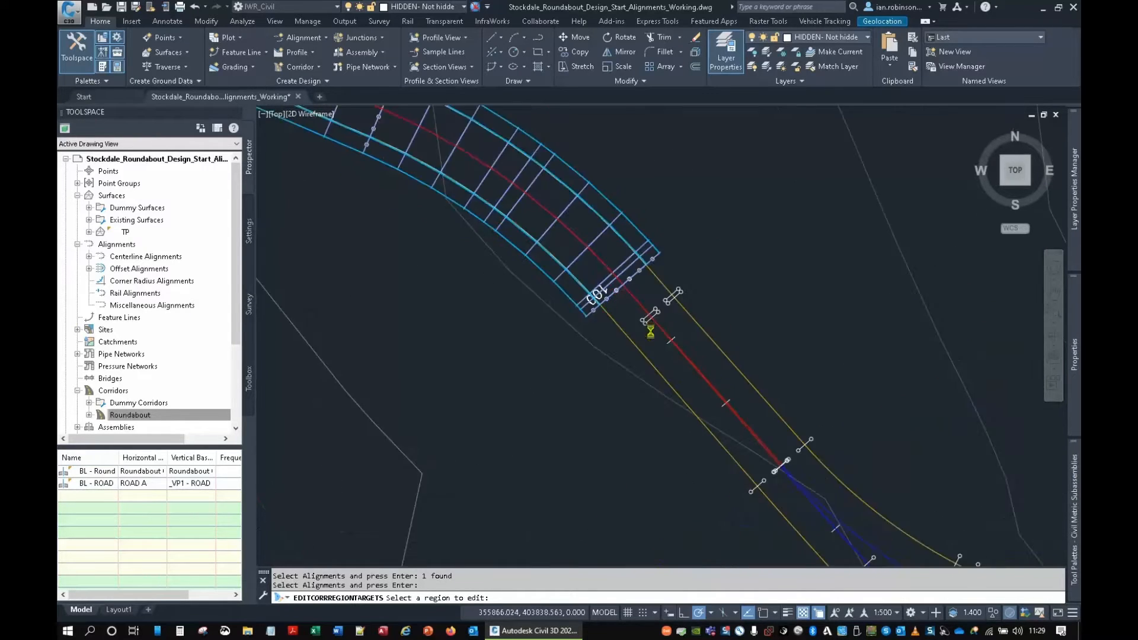
{"action": "scroll", "coordinate": [838, 455], "scroll_direction": "down", "scroll_amount": 2}
{"action": "middle_click_drag", "start_coordinate": [838, 455], "coordinate": [634, 298]}
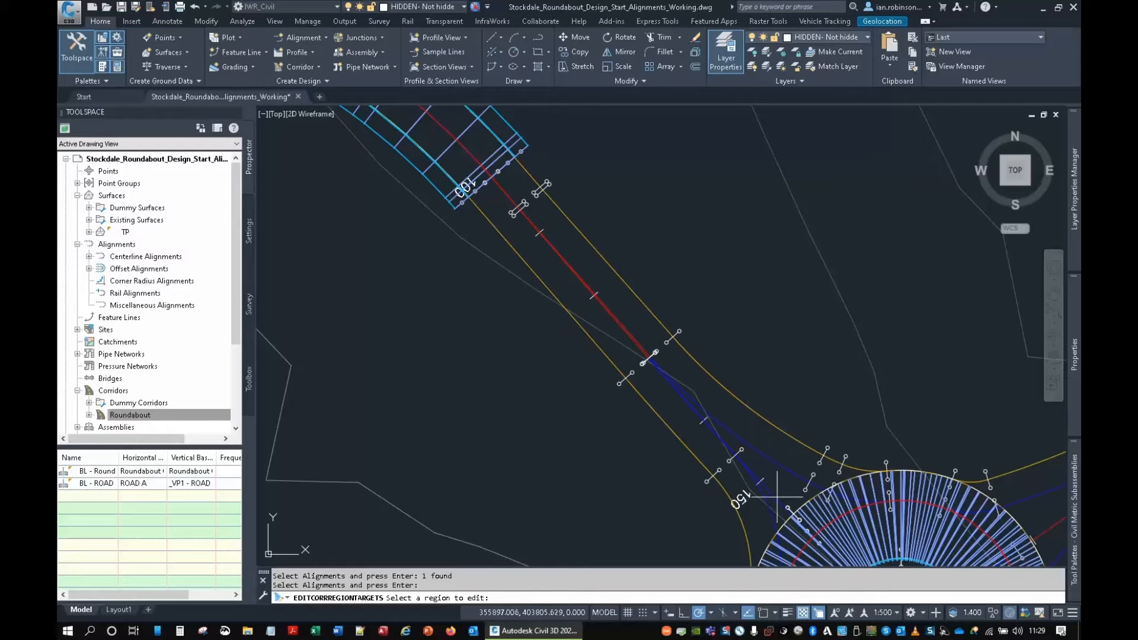
{"action": "scroll", "coordinate": [777, 496], "scroll_direction": "up", "scroll_amount": 2}
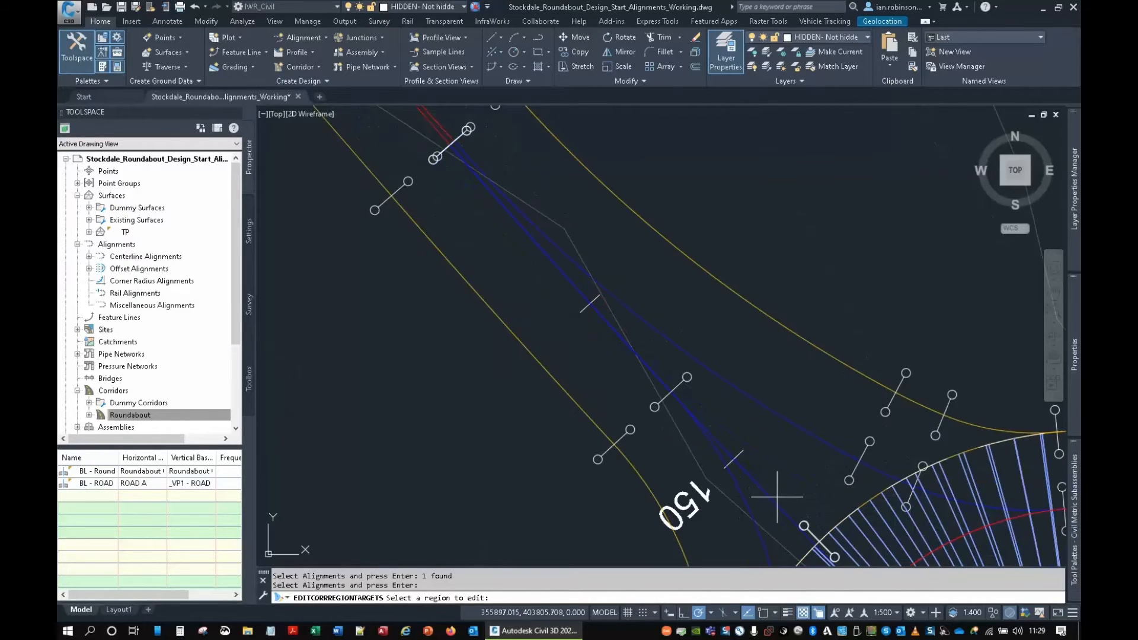
{"action": "mouse_move", "coordinate": [775, 501]}
{"action": "middle_mouse_down"}
{"action": "mouse_move", "coordinate": [657, 389]}
{"action": "mouse_move", "coordinate": [549, 326]}
{"action": "middle_mouse_up"}
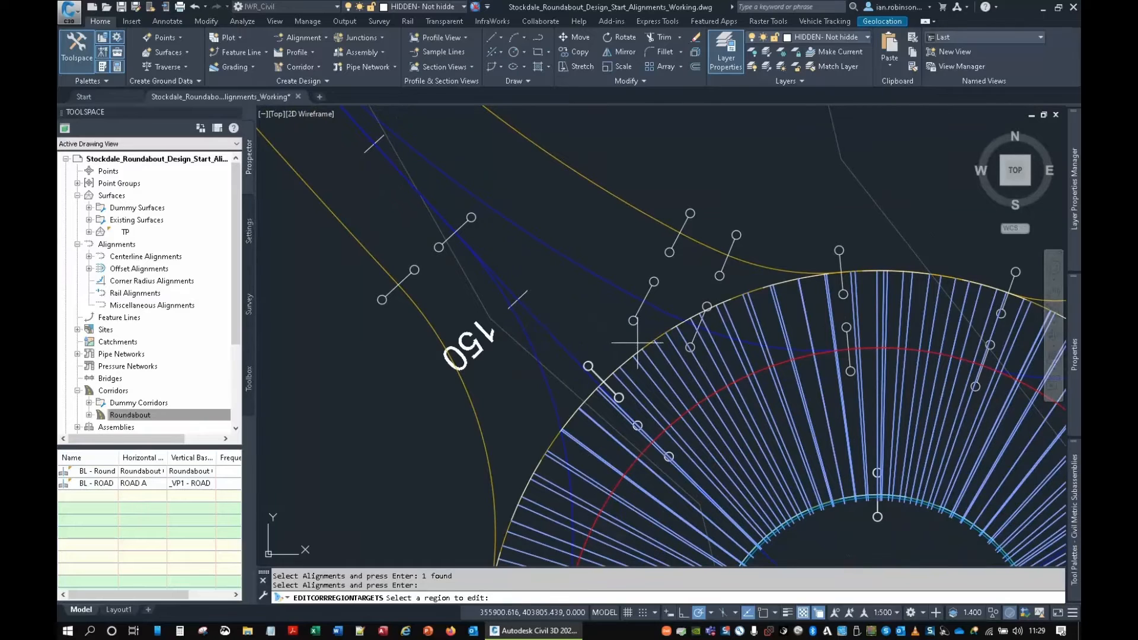
{"action": "scroll", "coordinate": [641, 344], "scroll_direction": "down", "scroll_amount": 2}
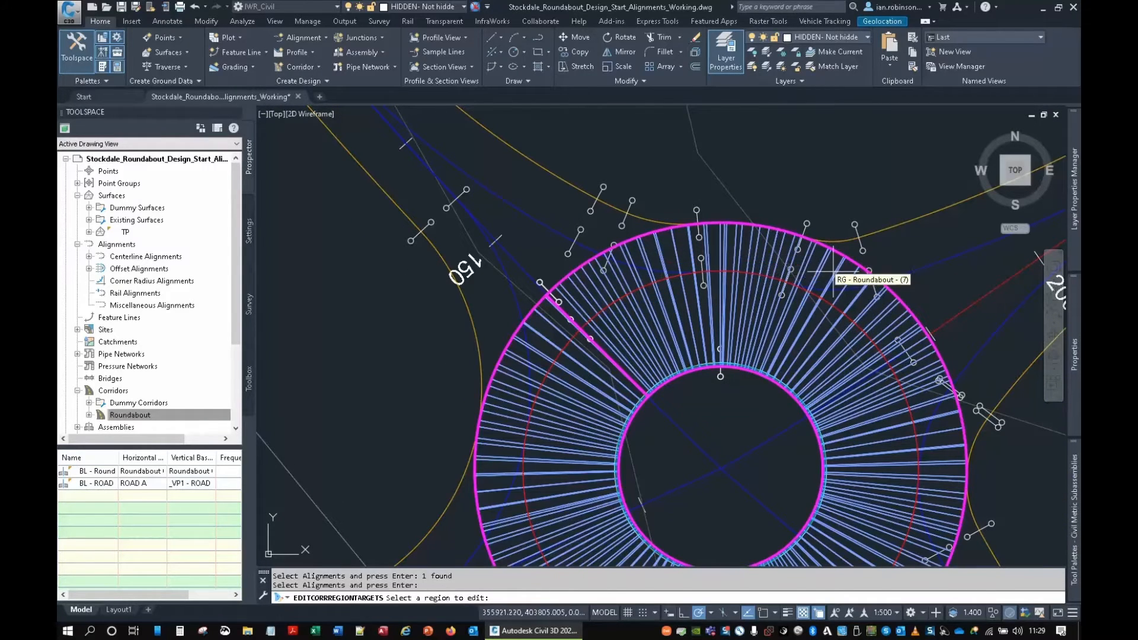
Open the target mapping of the RG - Roundabout region from the Roundabout corridor's properties.
{"action": "left_click", "coordinate": [614, 265]}
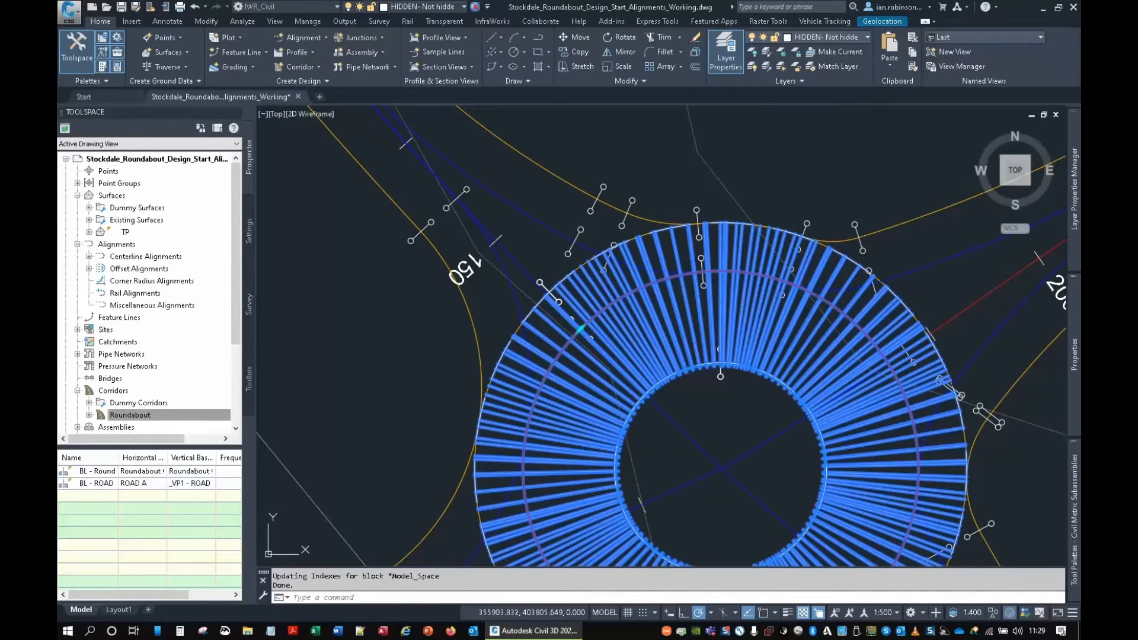
{"action": "left_click", "coordinate": [667, 301]}
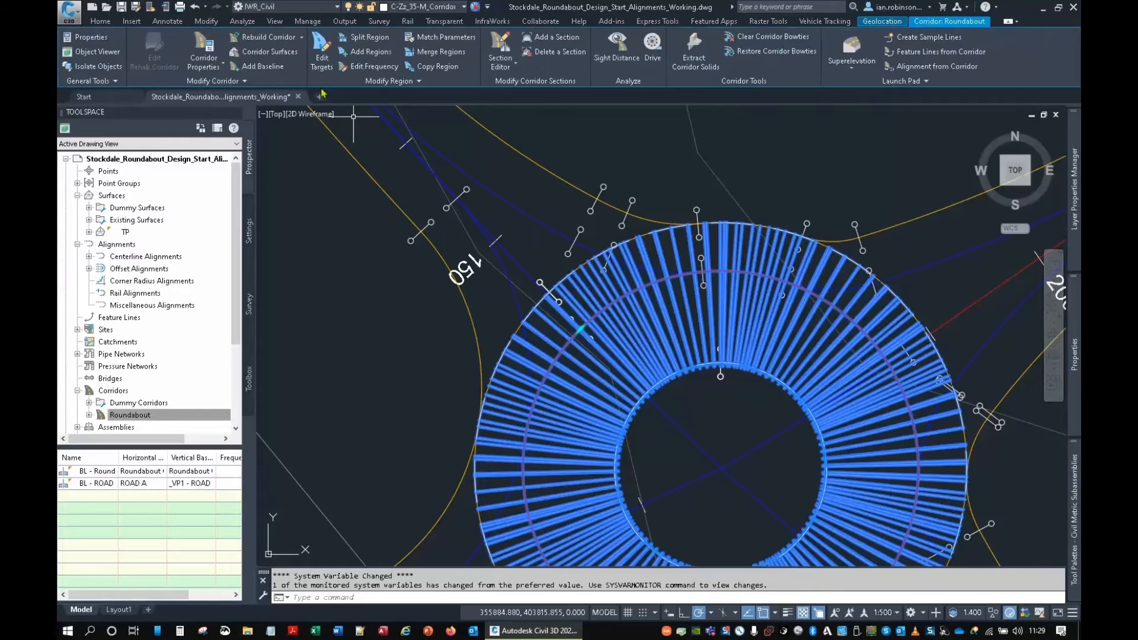
{"action": "double_click", "coordinate": [533, 273]}
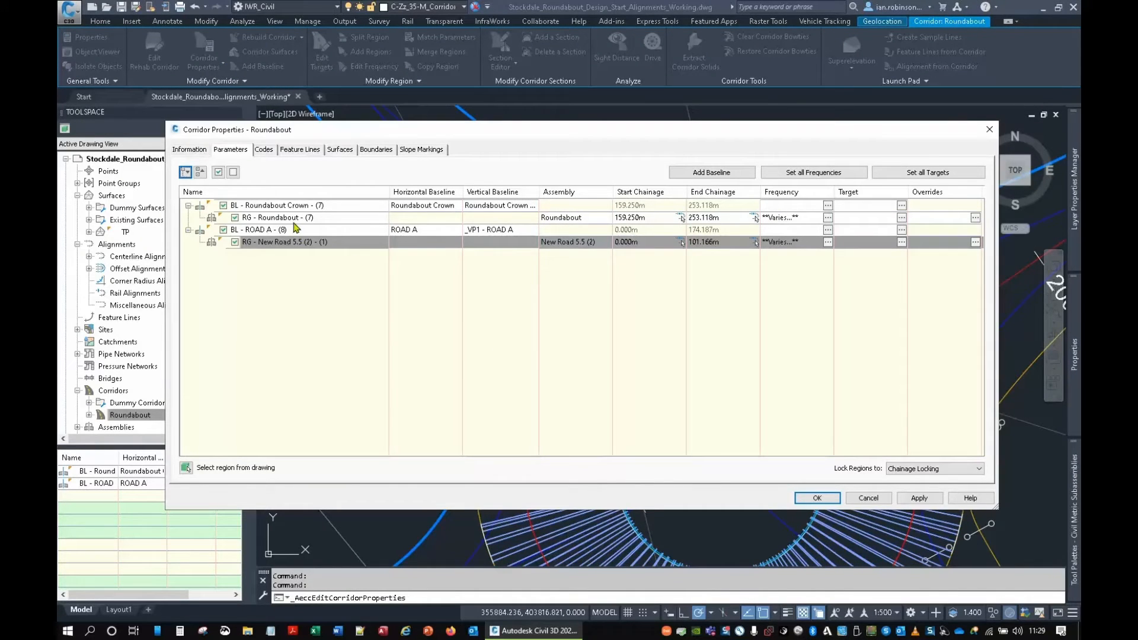
{"action": "left_click", "coordinate": [295, 219]}
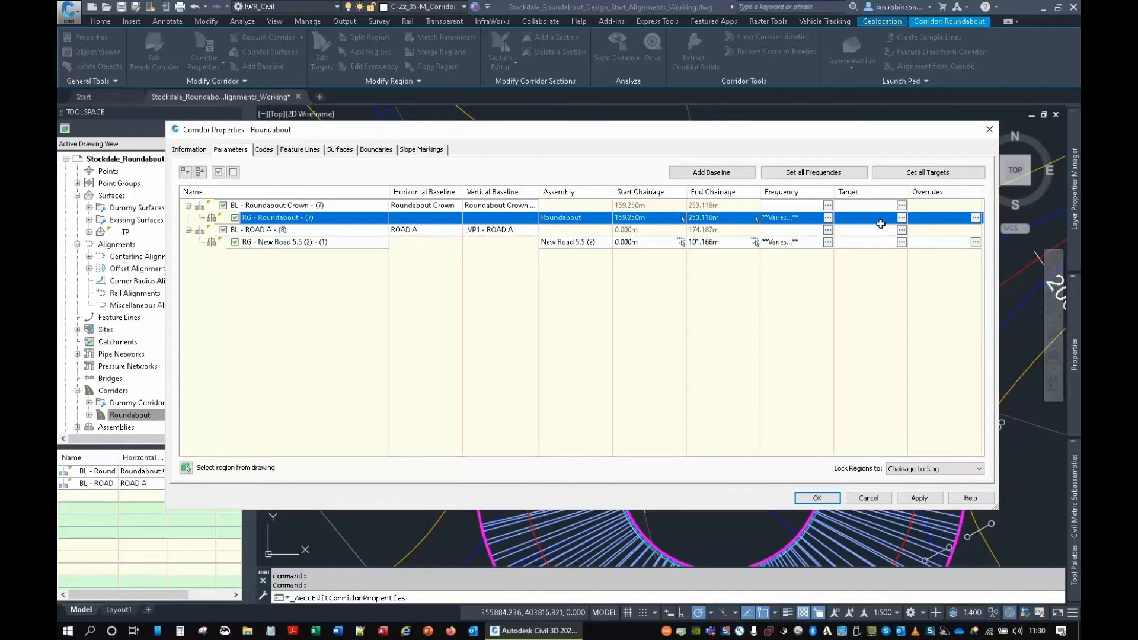
{"action": "left_click", "coordinate": [902, 218]}
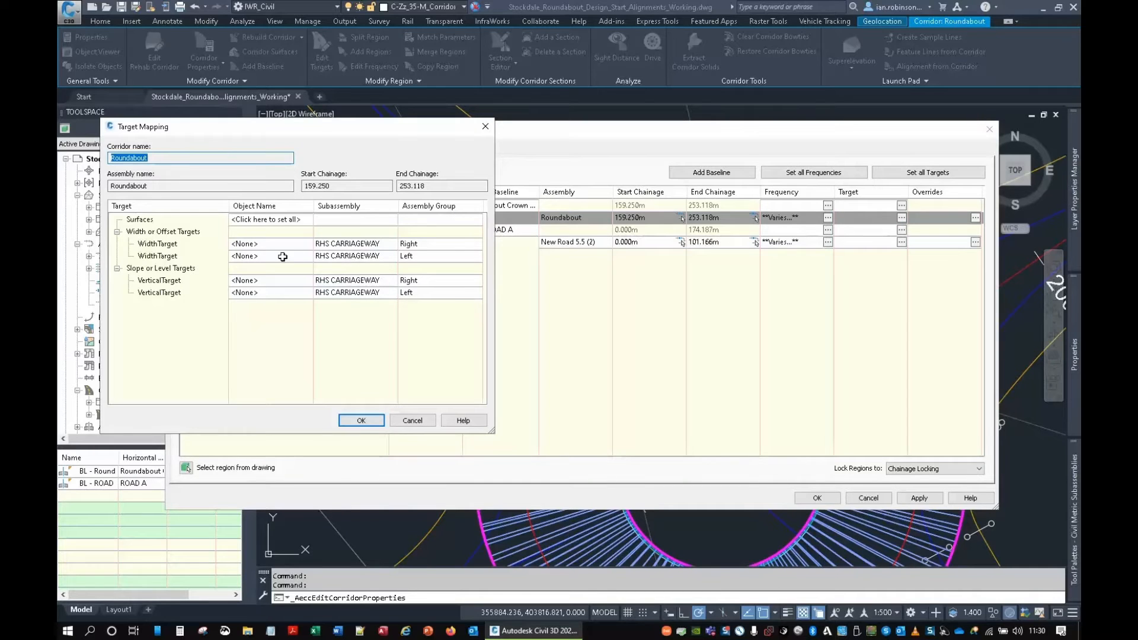
Target the left carriageway width to the A to B, B to C, C to D and D to A Crown alignments and rebuild the corridor.
{"action": "left_click", "coordinate": [283, 257]}
{"action": "left_click", "coordinate": [511, 232]}
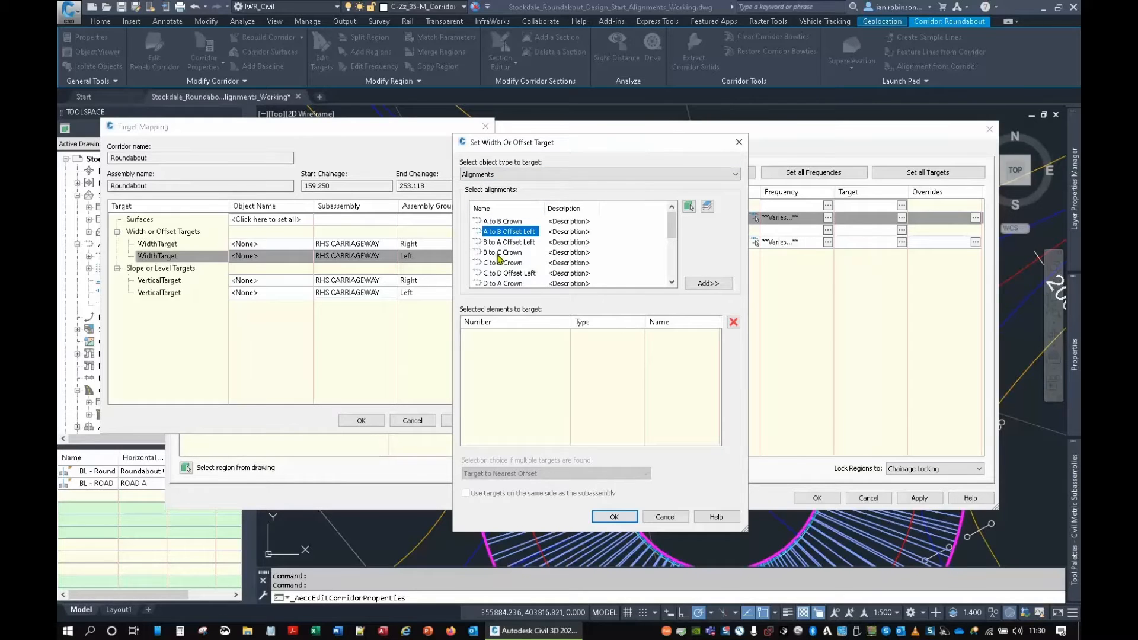
{"action": "left_click", "coordinate": [502, 222]}
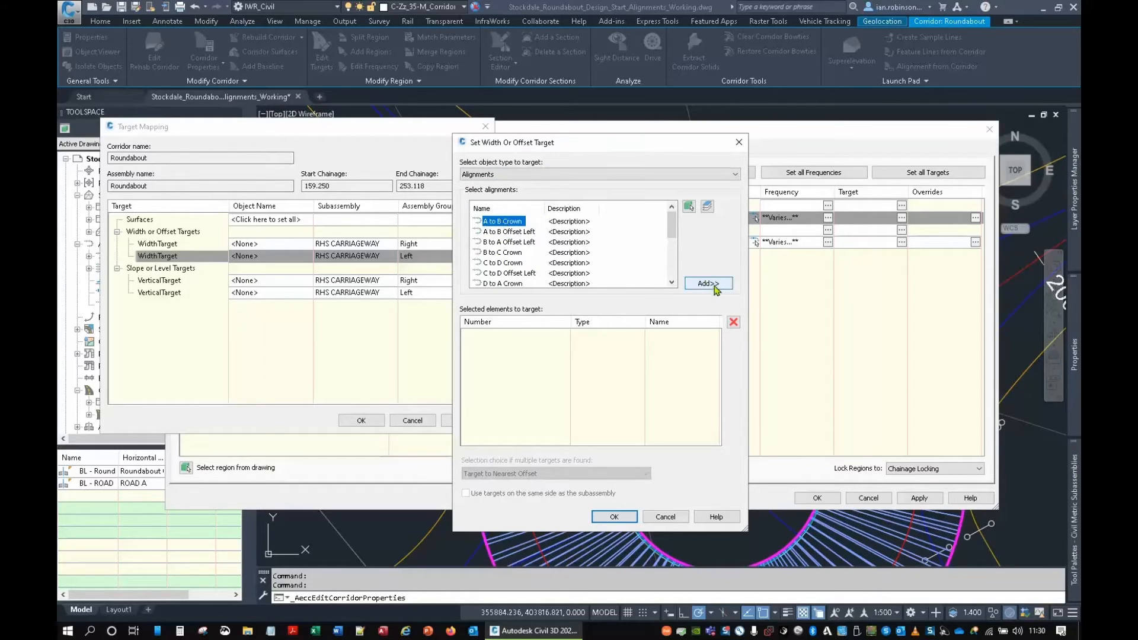
{"action": "left_click", "coordinate": [709, 283]}
{"action": "left_click", "coordinate": [708, 283]}
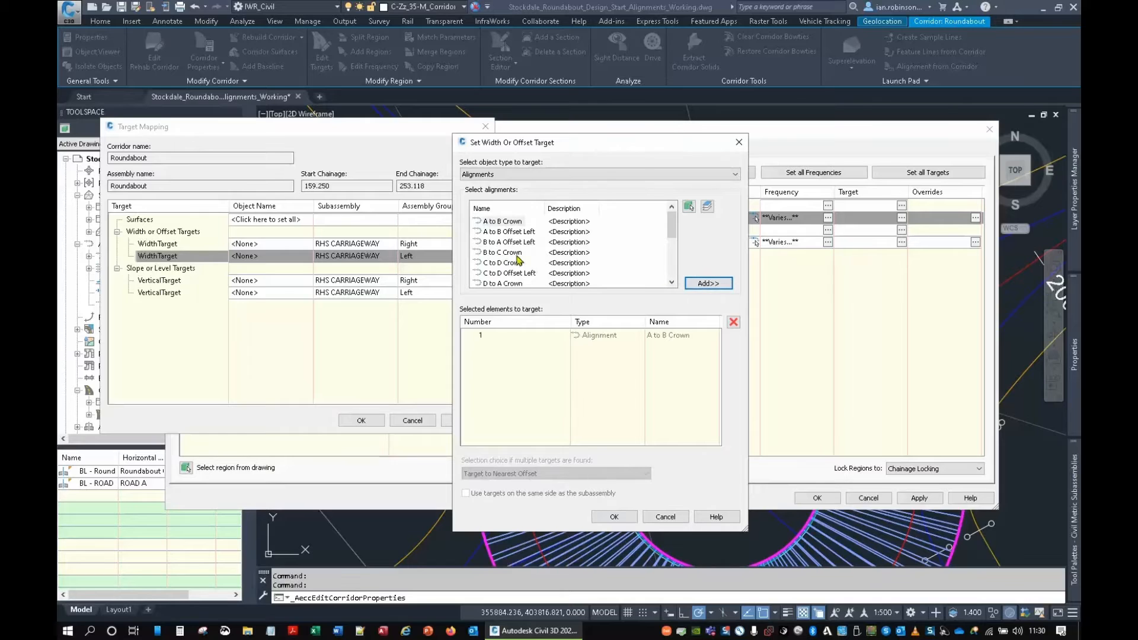
{"action": "left_click", "coordinate": [706, 284]}
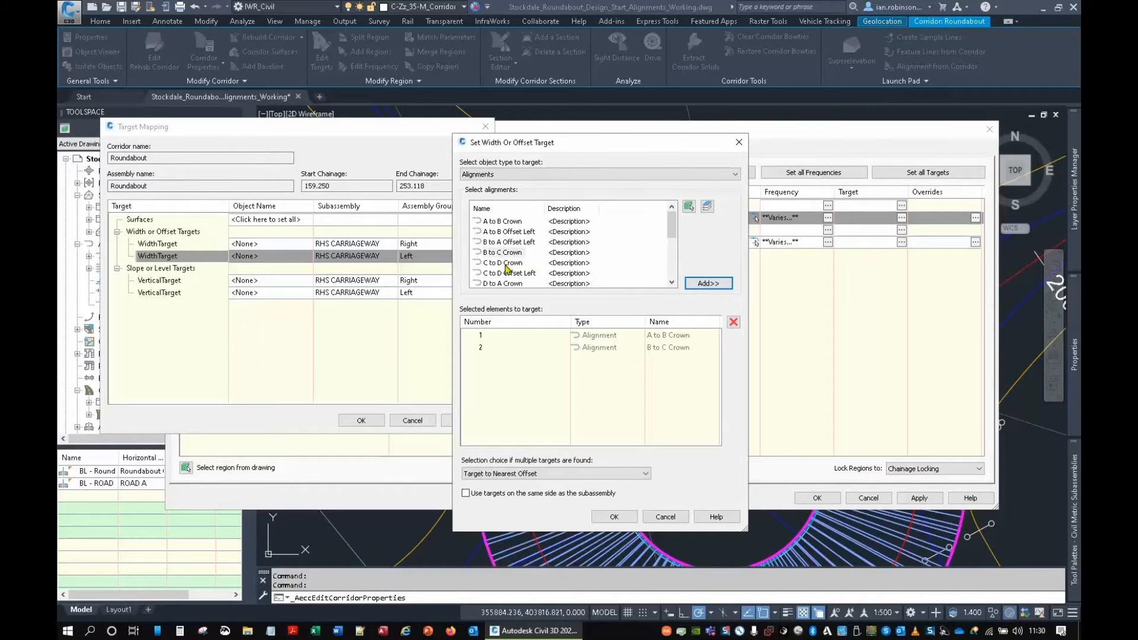
{"action": "left_click", "coordinate": [505, 262]}
{"action": "left_click", "coordinate": [708, 283]}
{"action": "left_click", "coordinate": [509, 284]}
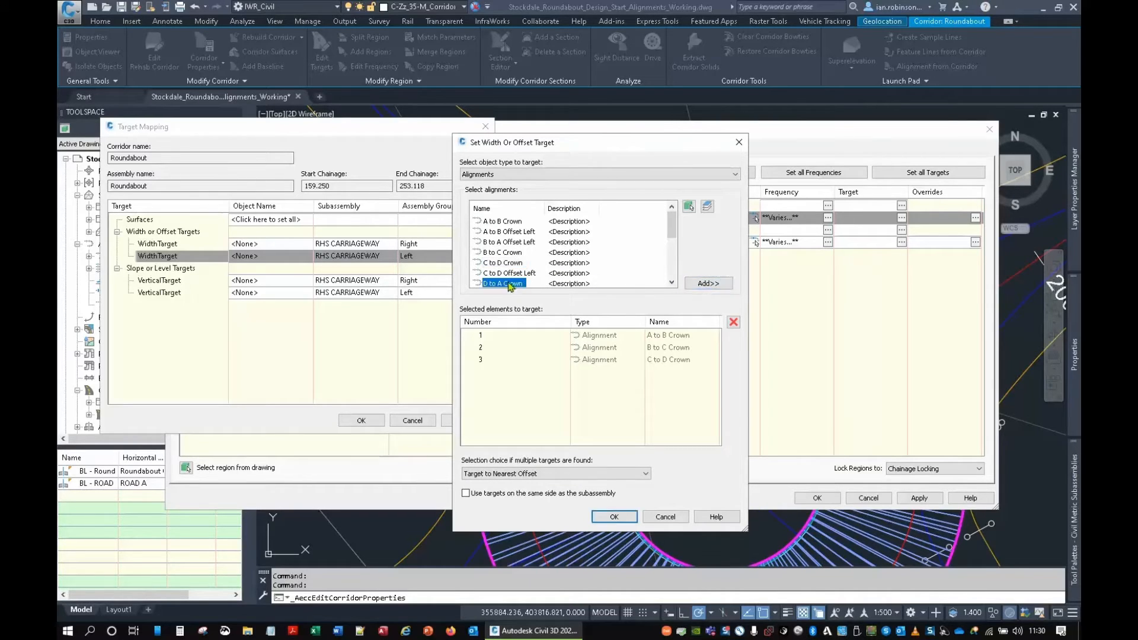
{"action": "left_click", "coordinate": [709, 283]}
{"action": "left_click", "coordinate": [614, 517]}
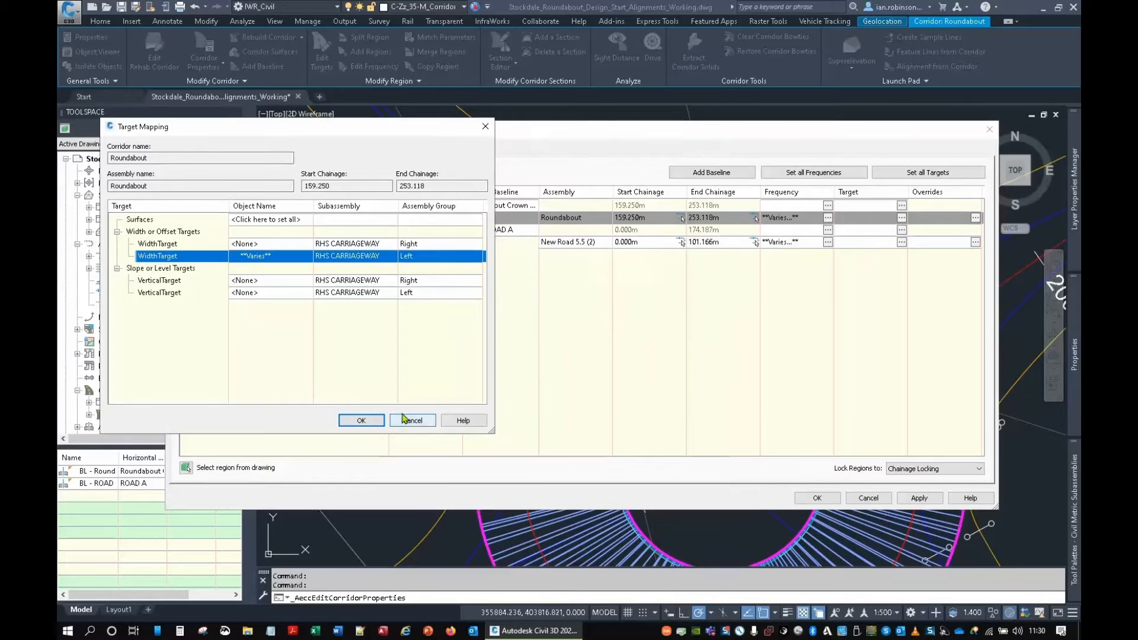
{"action": "left_click", "coordinate": [362, 422]}
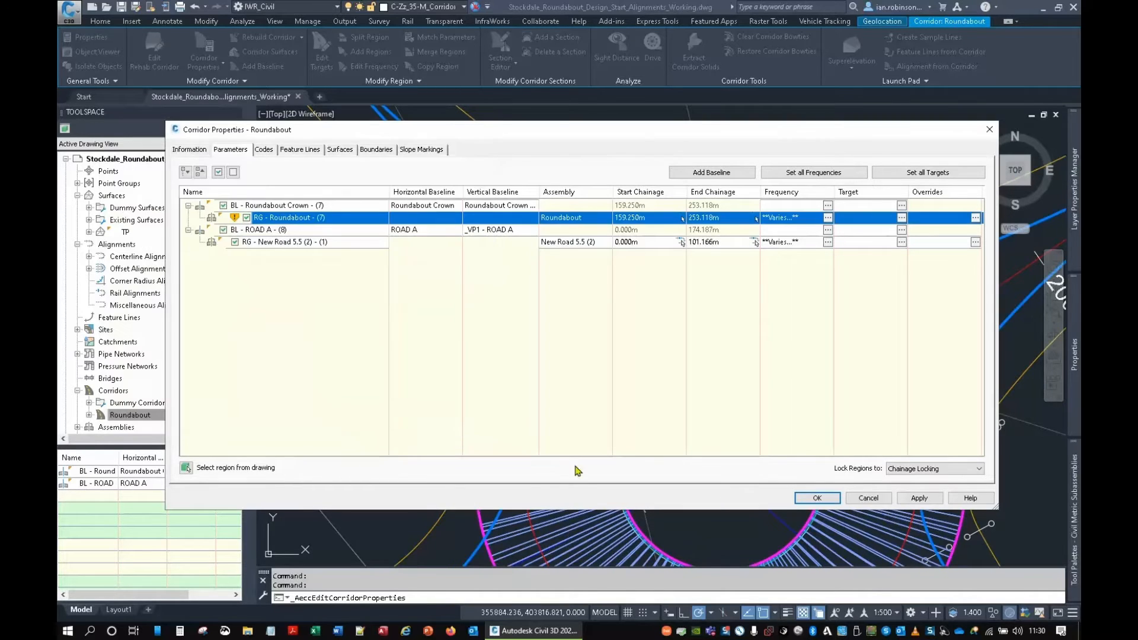
{"action": "left_click", "coordinate": [817, 498]}
{"action": "left_click", "coordinate": [493, 282]}
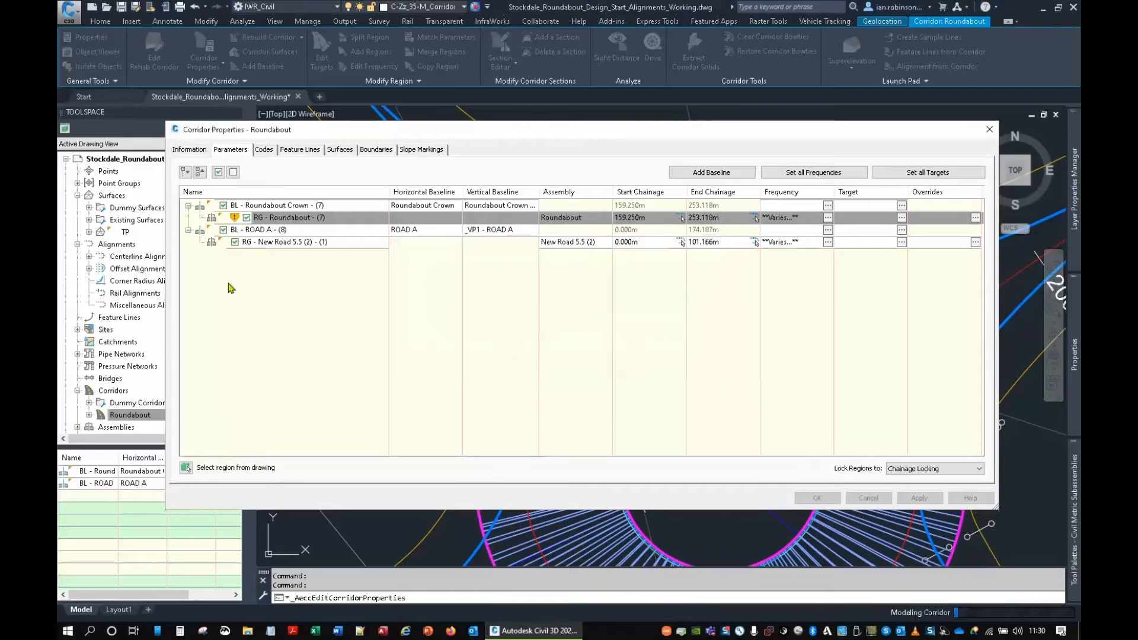
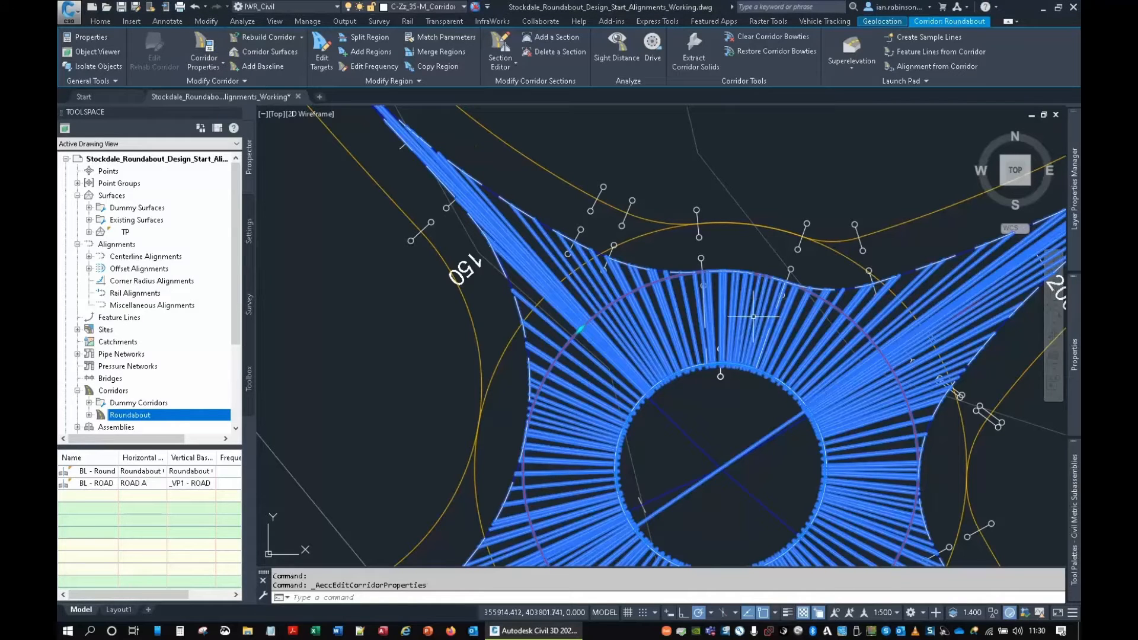
Add the ICD alignment to the Roundabout region's left width targets, keeping Target to Nearest Offset, and rebuild the corridor.
{"action": "double_click", "coordinate": [590, 315]}
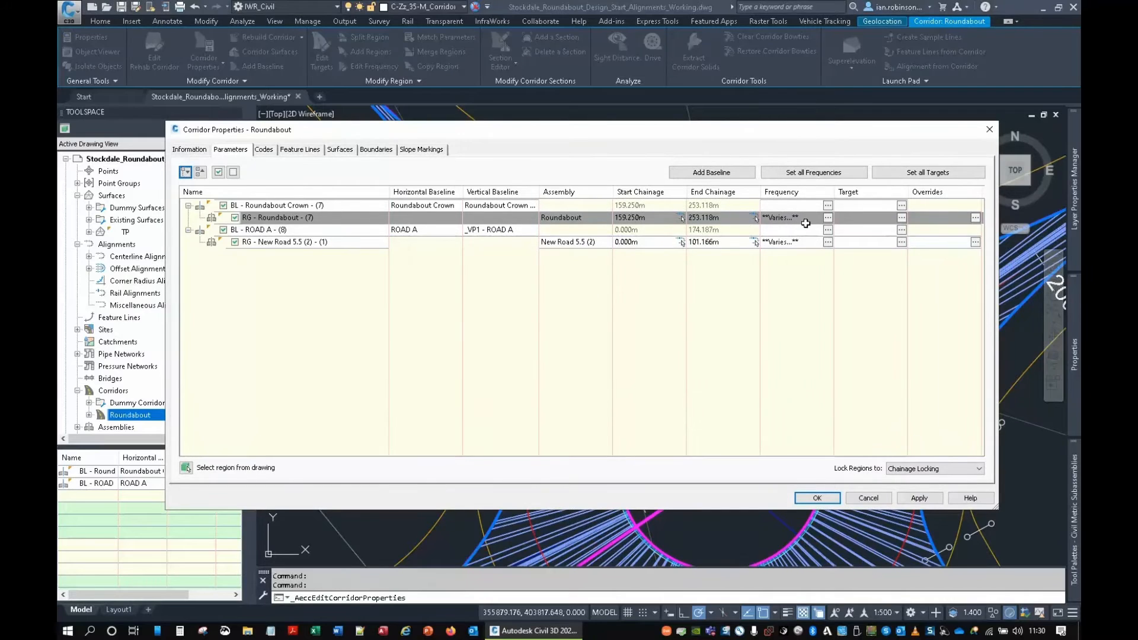
{"action": "left_click", "coordinate": [902, 218]}
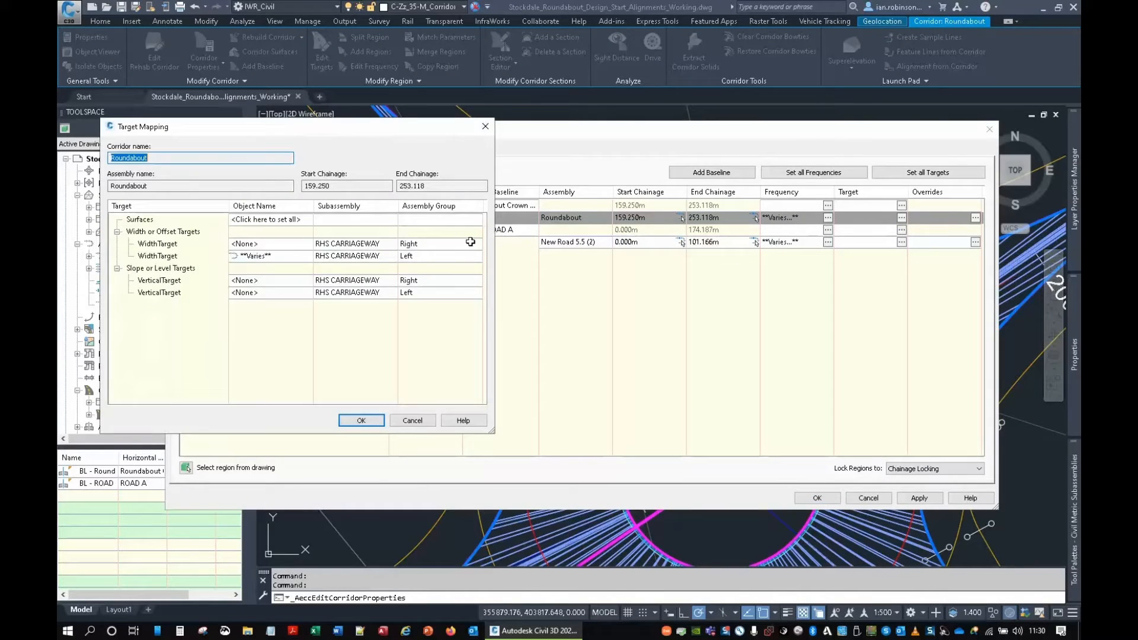
{"action": "left_click", "coordinate": [278, 255]}
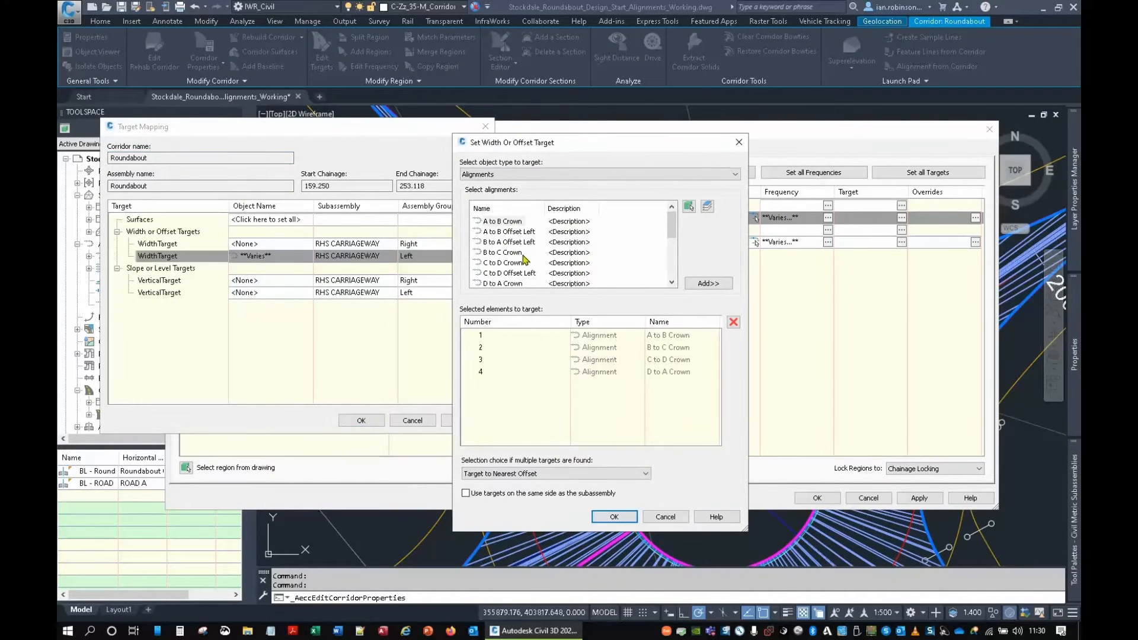
{"action": "scroll", "coordinate": [522, 267], "scroll_direction": "down", "scroll_amount": 2}
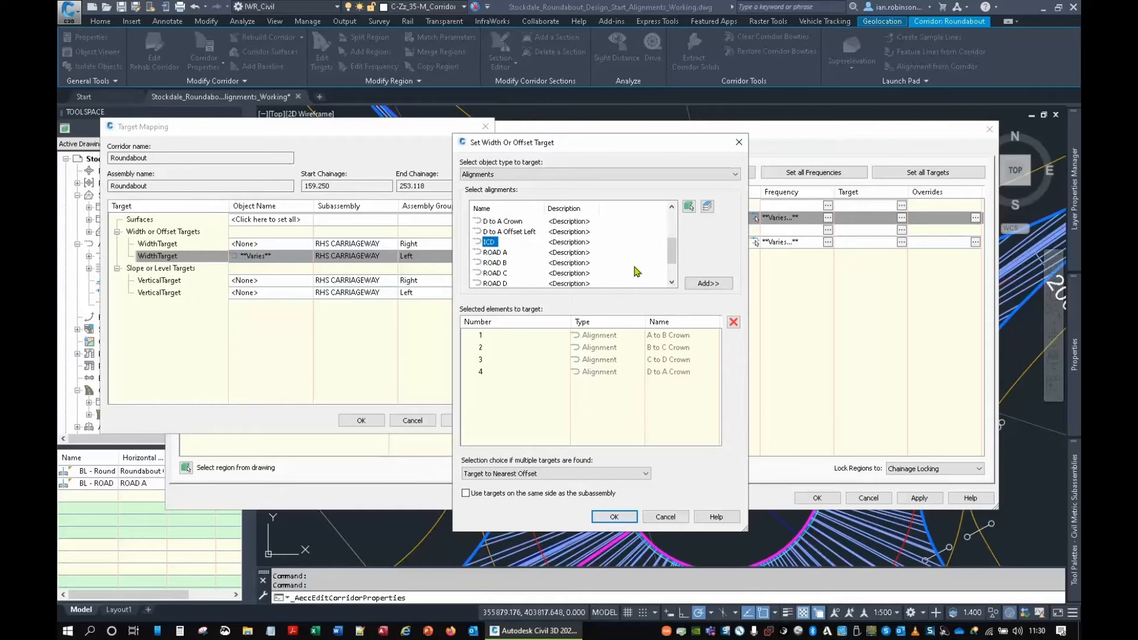
{"action": "left_click", "coordinate": [707, 283]}
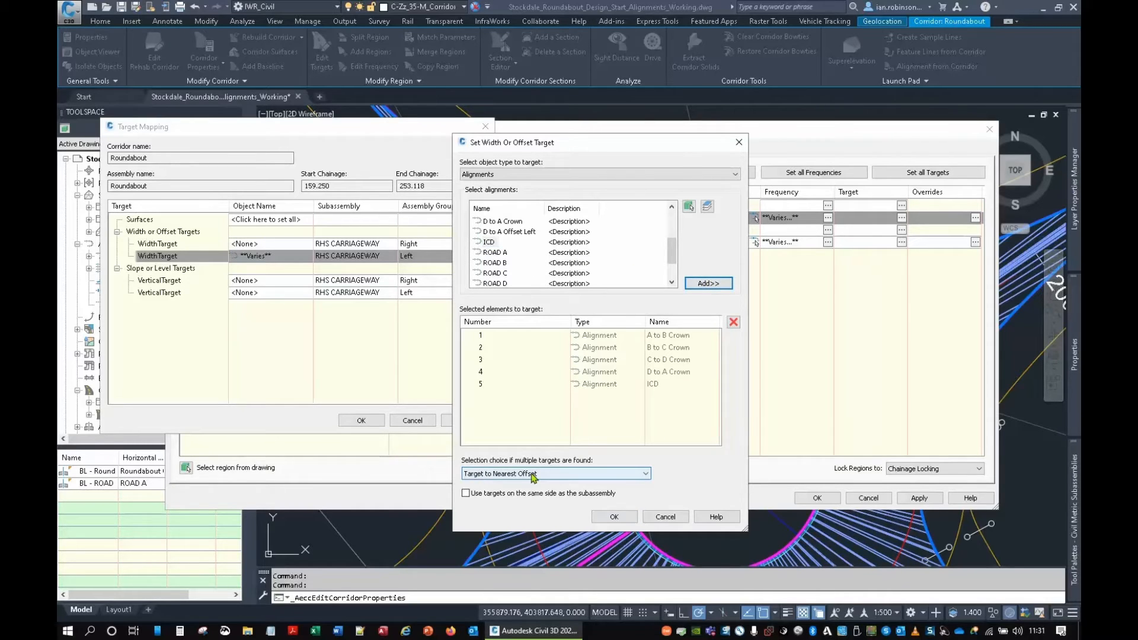
{"action": "left_click", "coordinate": [614, 517]}
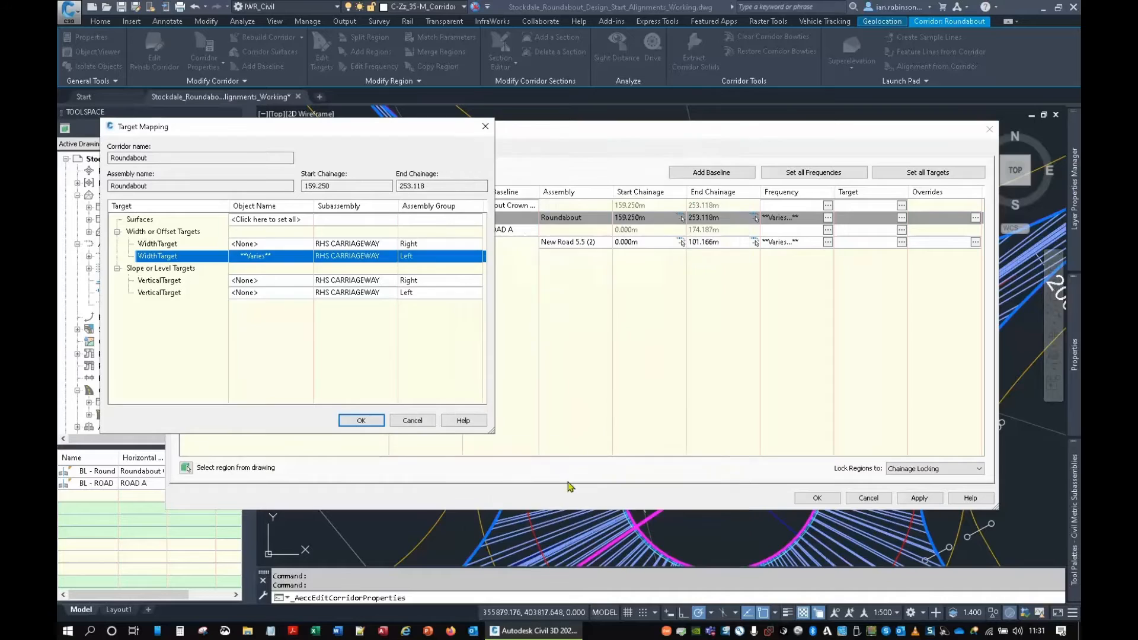
{"action": "left_click", "coordinate": [360, 420]}
{"action": "left_click", "coordinate": [816, 498]}
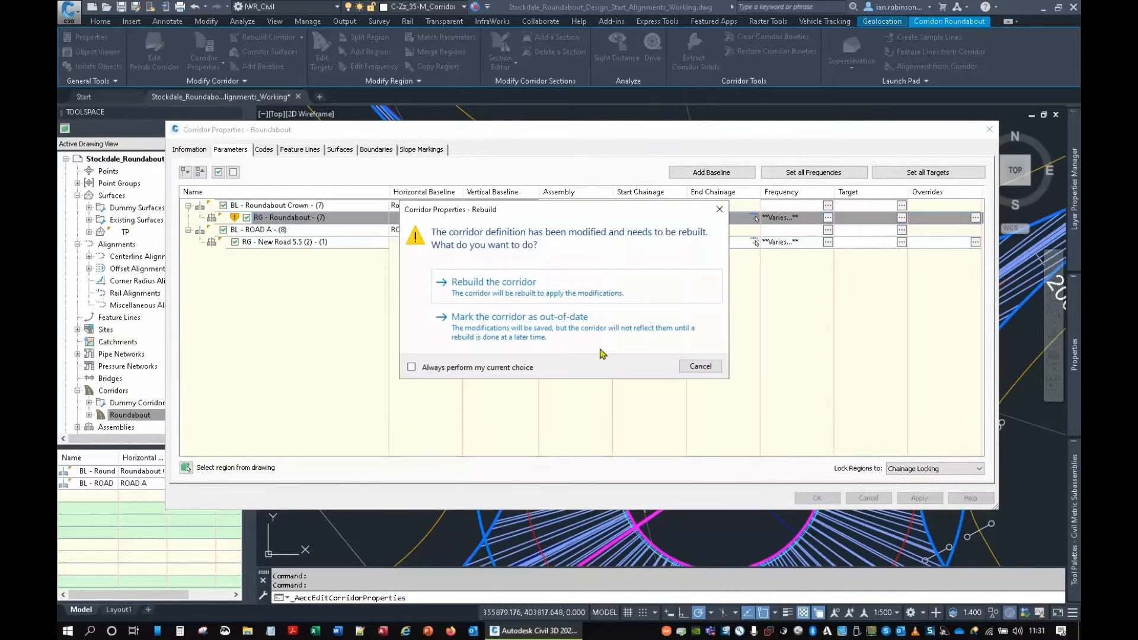
{"action": "left_click", "coordinate": [542, 295]}
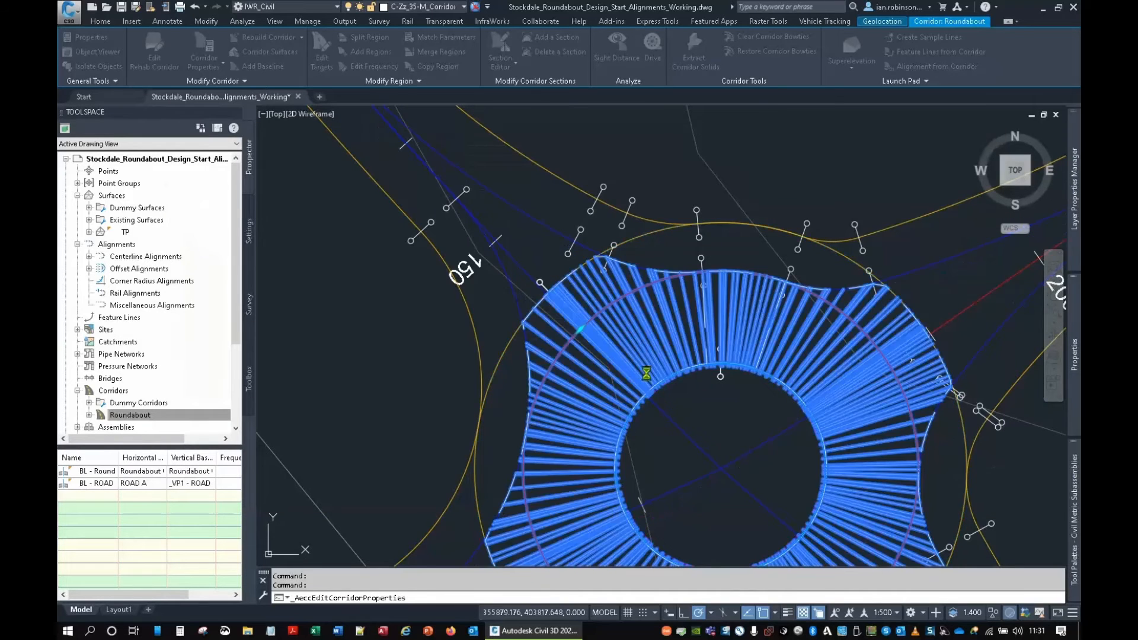
Examine the rebuilt roundabout corridor in 3D in the Object Viewer, looking closely at its outer edge and corners.
{"action": "scroll", "coordinate": [705, 323], "scroll_direction": "down", "scroll_amount": 4}
{"action": "scroll", "coordinate": [708, 318], "scroll_direction": "up", "scroll_amount": 4}
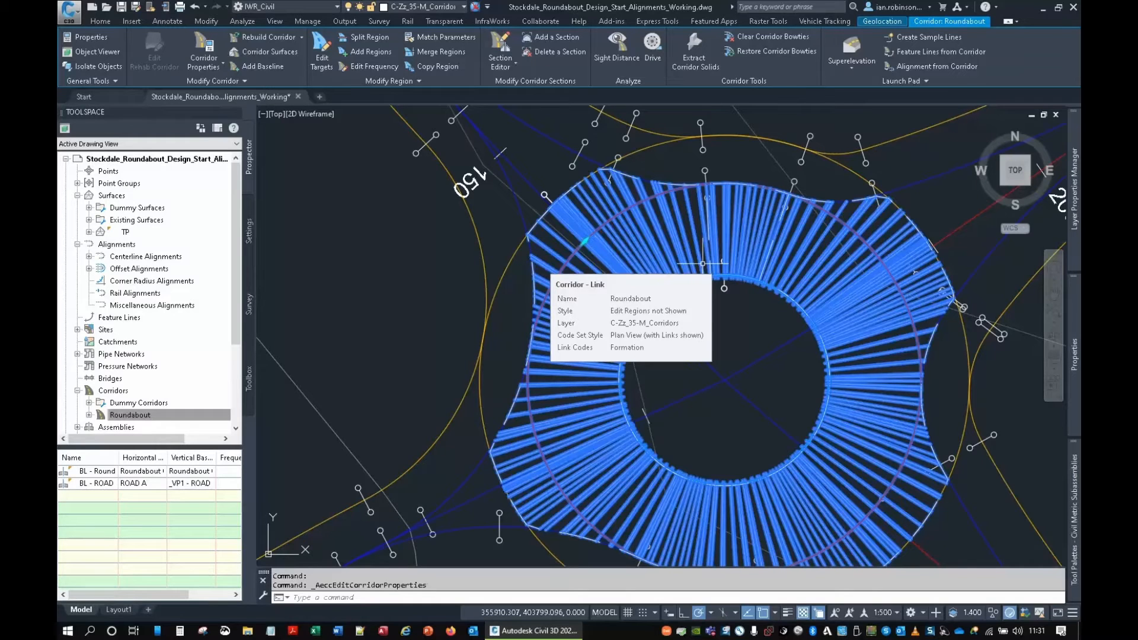
{"action": "right_click", "coordinate": [702, 263]}
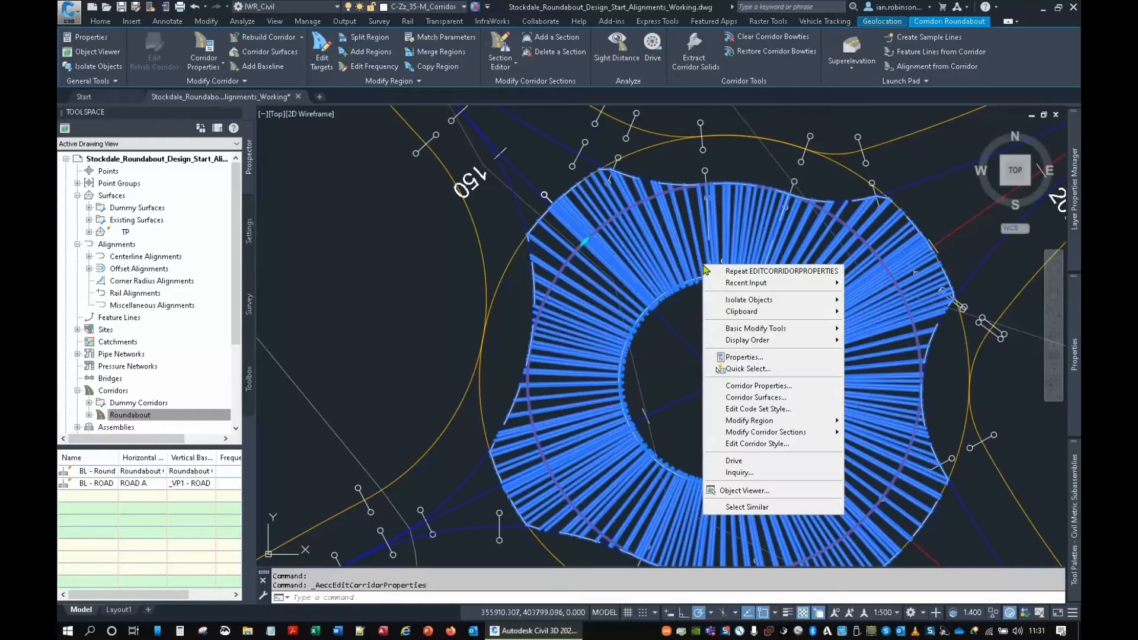
{"action": "left_click", "coordinate": [766, 494]}
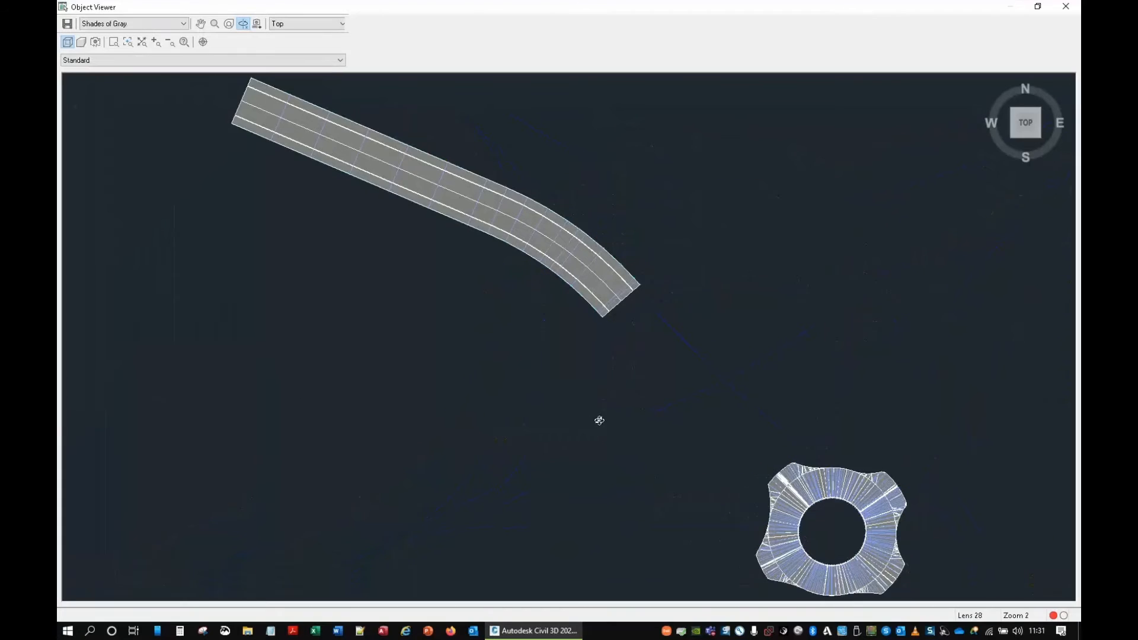
{"action": "left_click_drag", "start_coordinate": [599, 419], "coordinate": [569, 204]}
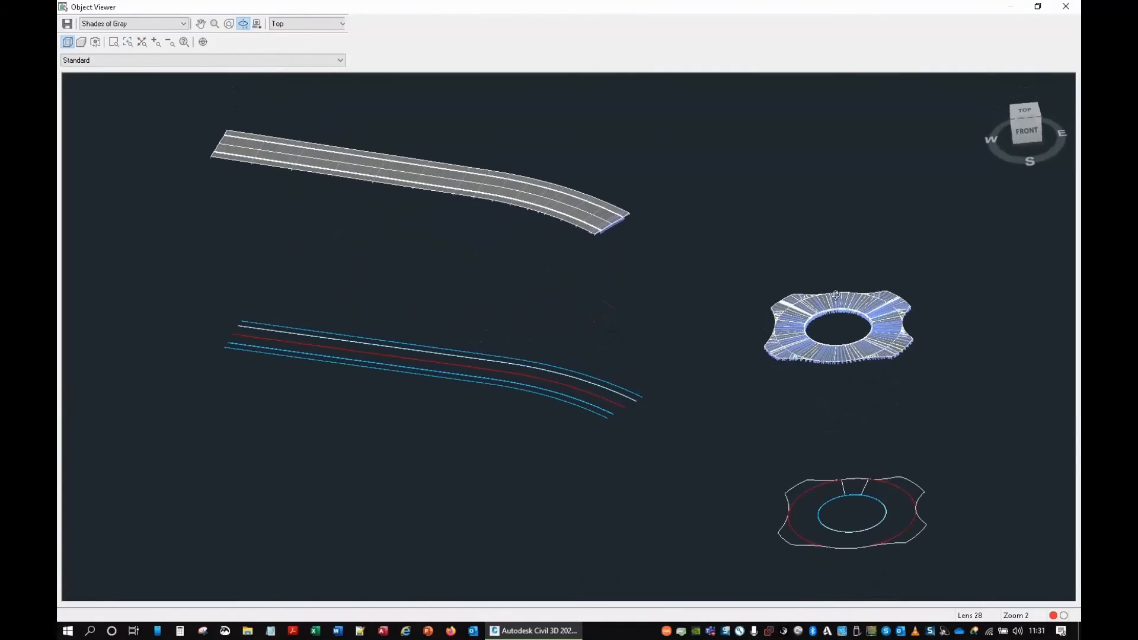
{"action": "middle_click_drag", "start_coordinate": [869, 337], "coordinate": [330, 256]}
{"action": "scroll", "coordinate": [668, 373], "scroll_direction": "up", "scroll_amount": 5}
{"action": "scroll", "coordinate": [668, 373], "scroll_direction": "up", "scroll_amount": 3}
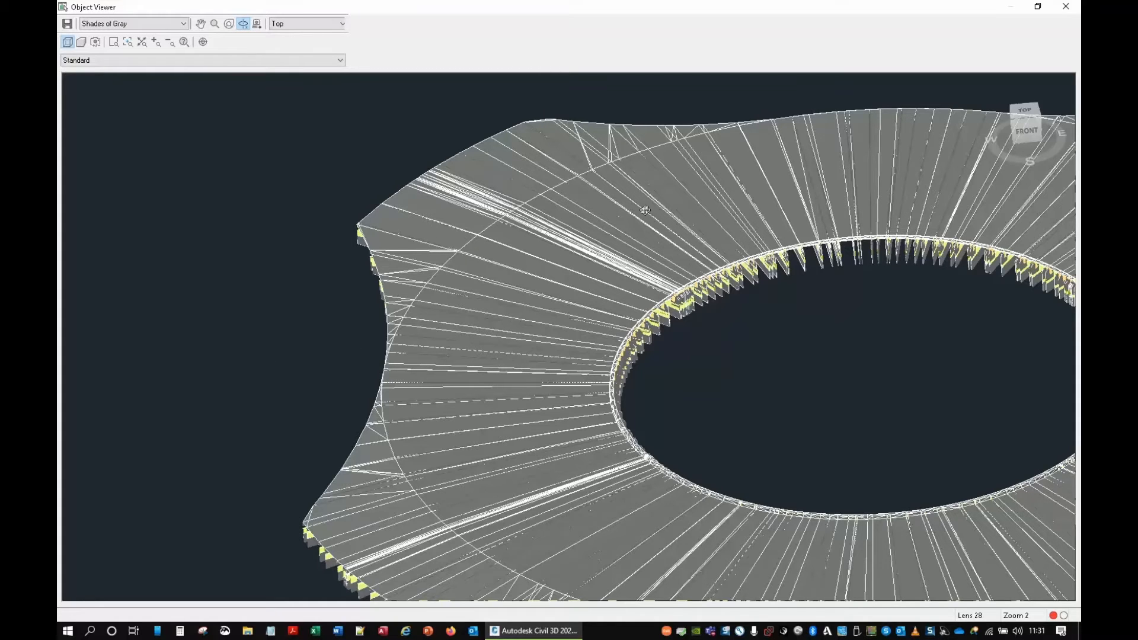
{"action": "left_click_drag", "start_coordinate": [645, 210], "coordinate": [380, 304]}
{"action": "right_click", "coordinate": [541, 221]}
{"action": "left_click", "coordinate": [554, 226]}
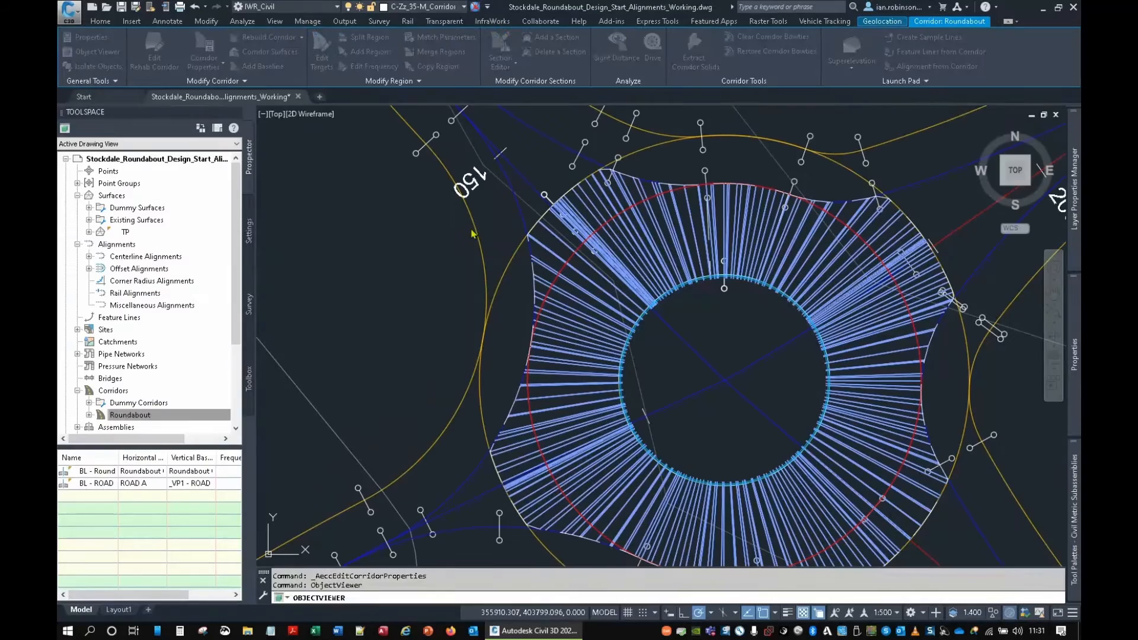
Add a manual corridor section to the Roundabout Crown baseline at chainage 163.378 m, where the A to B Crown crosses the ICD.
{"action": "scroll", "coordinate": [627, 277], "scroll_direction": "down", "scroll_amount": 2}
{"action": "middle_click_drag", "start_coordinate": [596, 258], "coordinate": [704, 408]}
{"action": "scroll", "coordinate": [553, 328], "scroll_direction": "down", "scroll_amount": 2}
{"action": "middle_click_drag", "start_coordinate": [553, 329], "coordinate": [583, 358]}
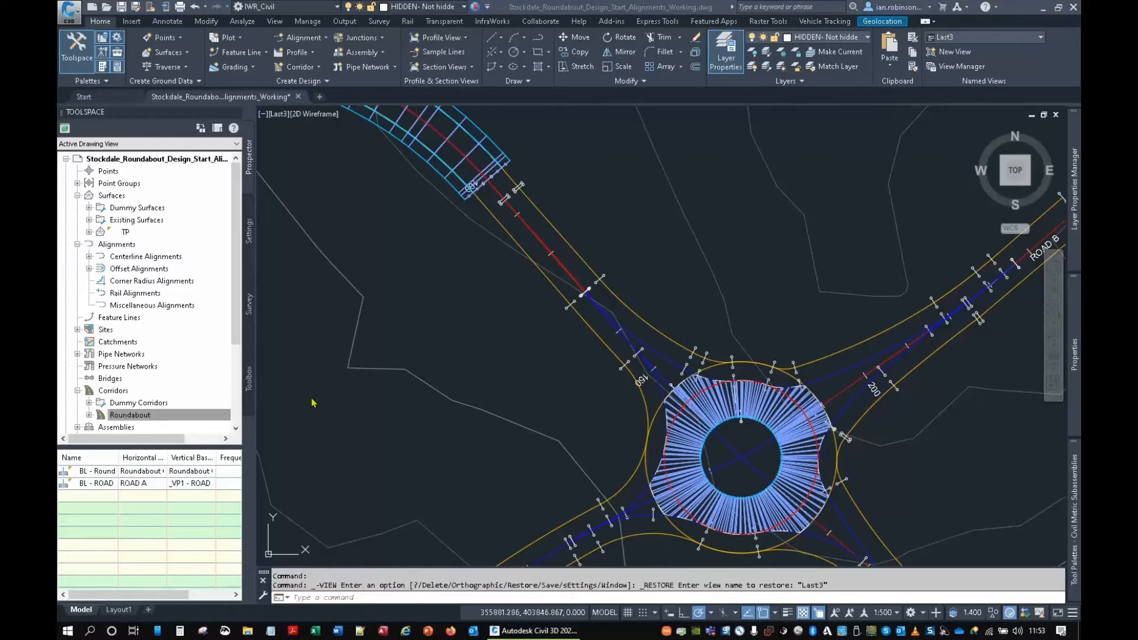
{"action": "scroll", "coordinate": [698, 388], "scroll_direction": "up", "scroll_amount": 10}
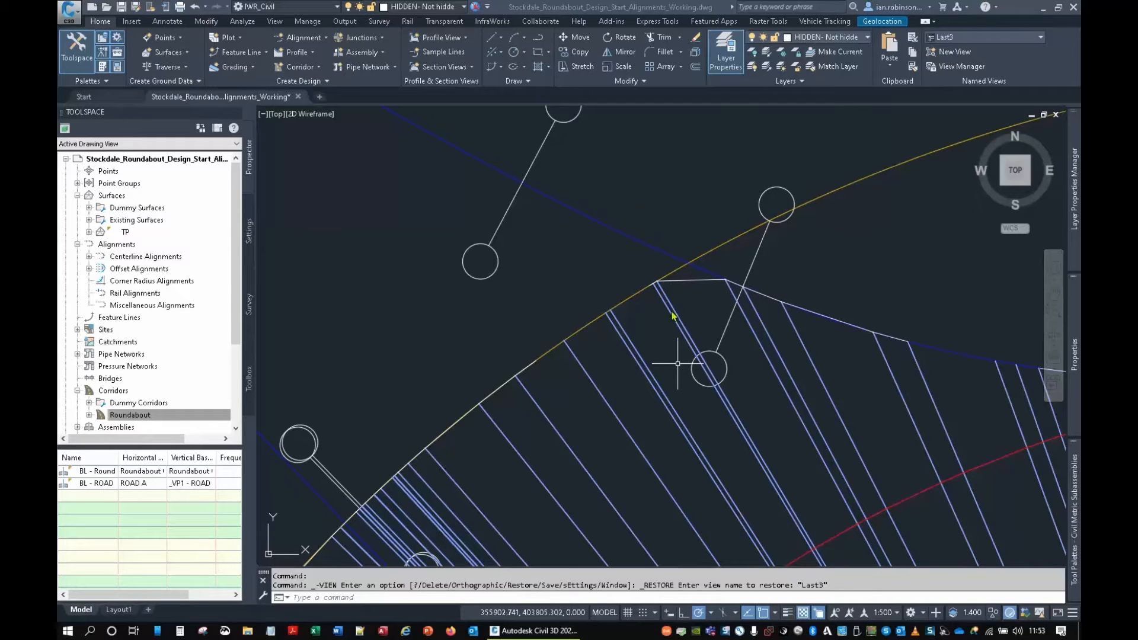
{"action": "left_click", "coordinate": [666, 318]}
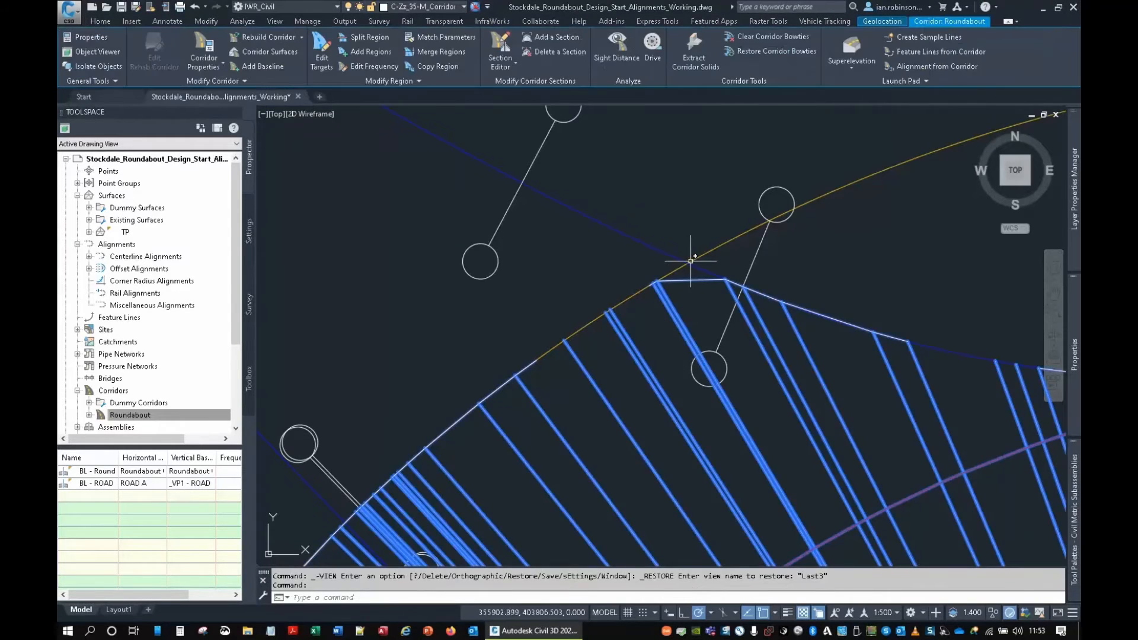
{"action": "left_click", "coordinate": [535, 36]}
{"action": "scroll", "coordinate": [750, 391], "scroll_direction": "down", "scroll_amount": 2}
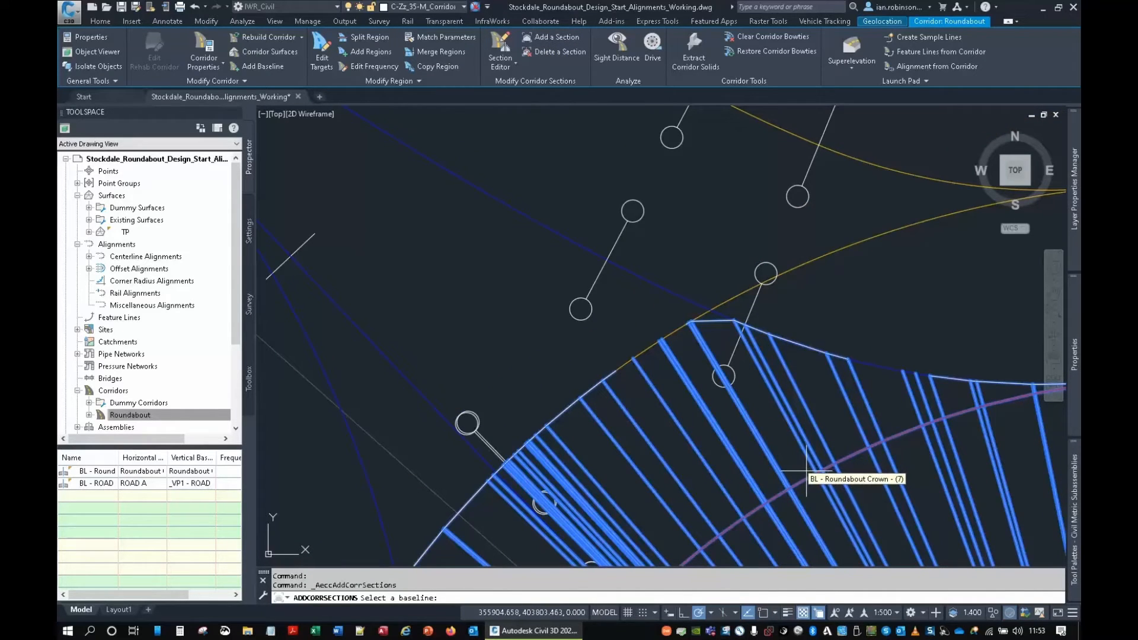
{"action": "left_click", "coordinate": [805, 466]}
{"action": "scroll", "coordinate": [712, 330], "scroll_direction": "up", "scroll_amount": 2}
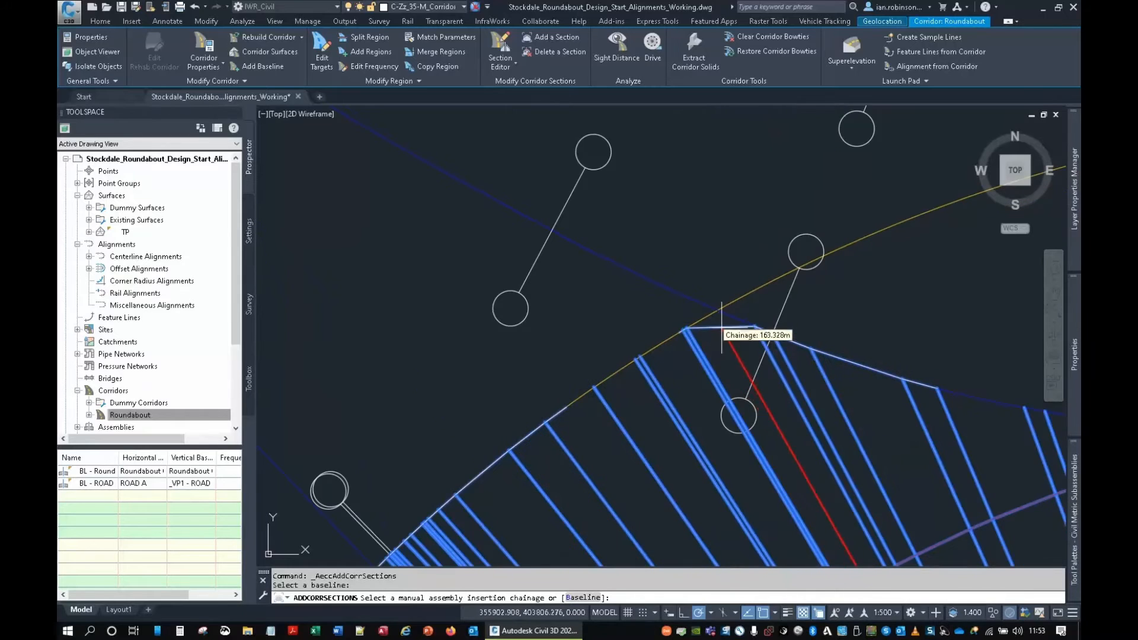
{"action": "scroll", "coordinate": [721, 308], "scroll_direction": "up", "scroll_amount": 2}
{"action": "left_click", "coordinate": [720, 304]}
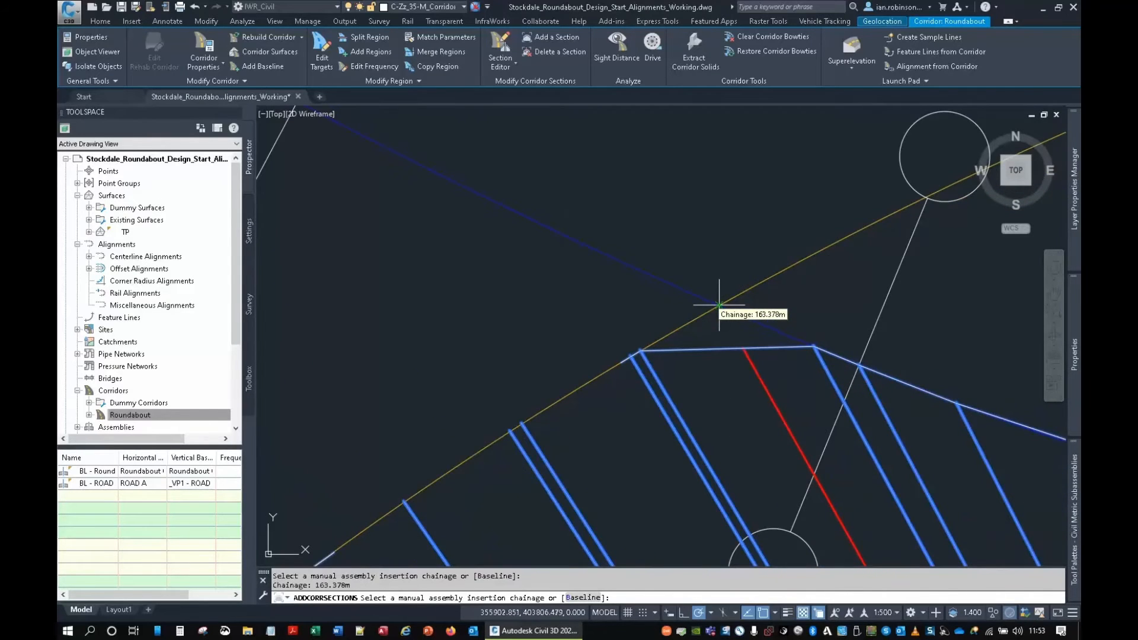
Add manual corridor sections at chainages 250.912 m and 237.138 m, where the crown crosses the ICD on the roundabout's west side.
{"action": "scroll", "coordinate": [682, 330], "scroll_direction": "down", "scroll_amount": 3}
{"action": "scroll", "coordinate": [611, 399], "scroll_direction": "up", "scroll_amount": 5}
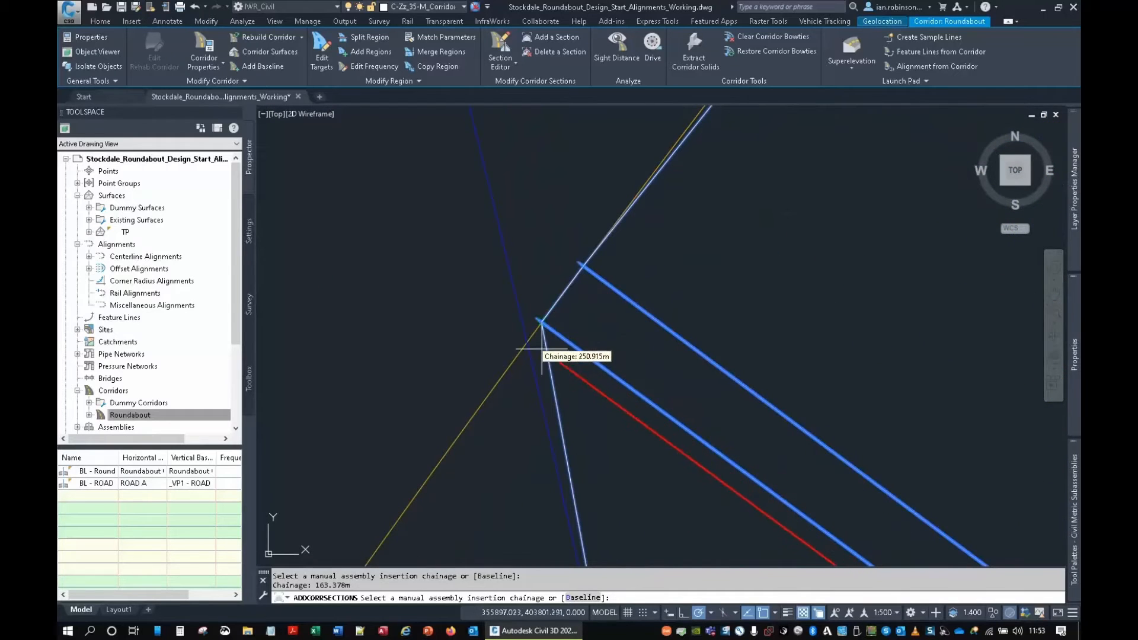
{"action": "scroll", "coordinate": [595, 295], "scroll_direction": "down", "scroll_amount": 3}
{"action": "scroll", "coordinate": [595, 294], "scroll_direction": "down", "scroll_amount": 3}
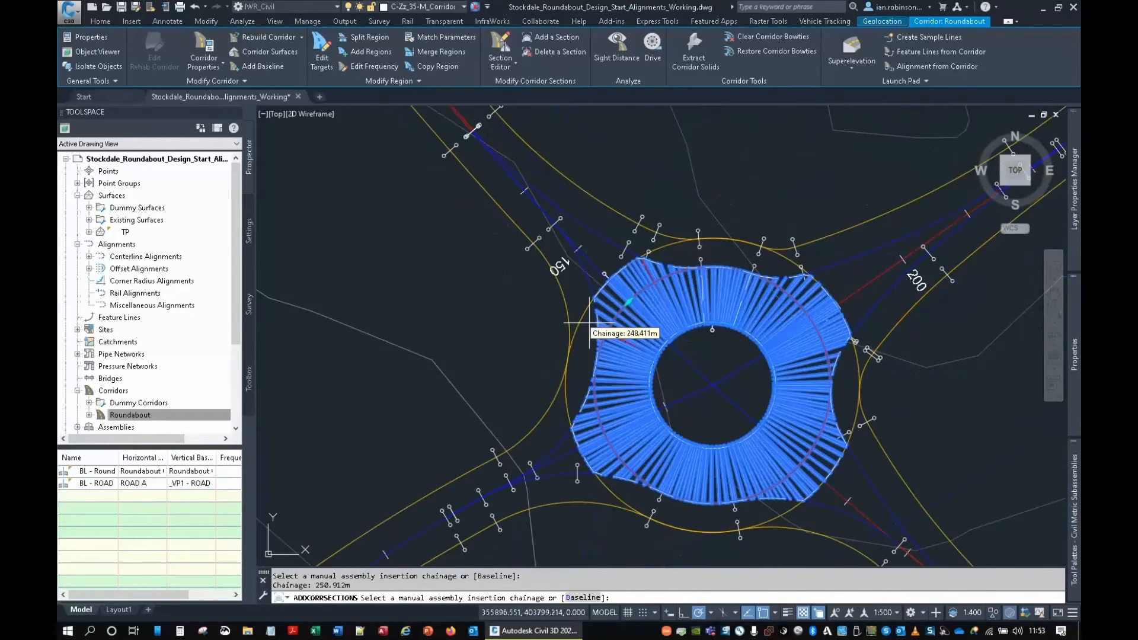
{"action": "scroll", "coordinate": [554, 418], "scroll_direction": "up", "scroll_amount": 6}
{"action": "scroll", "coordinate": [550, 421], "scroll_direction": "up", "scroll_amount": 4}
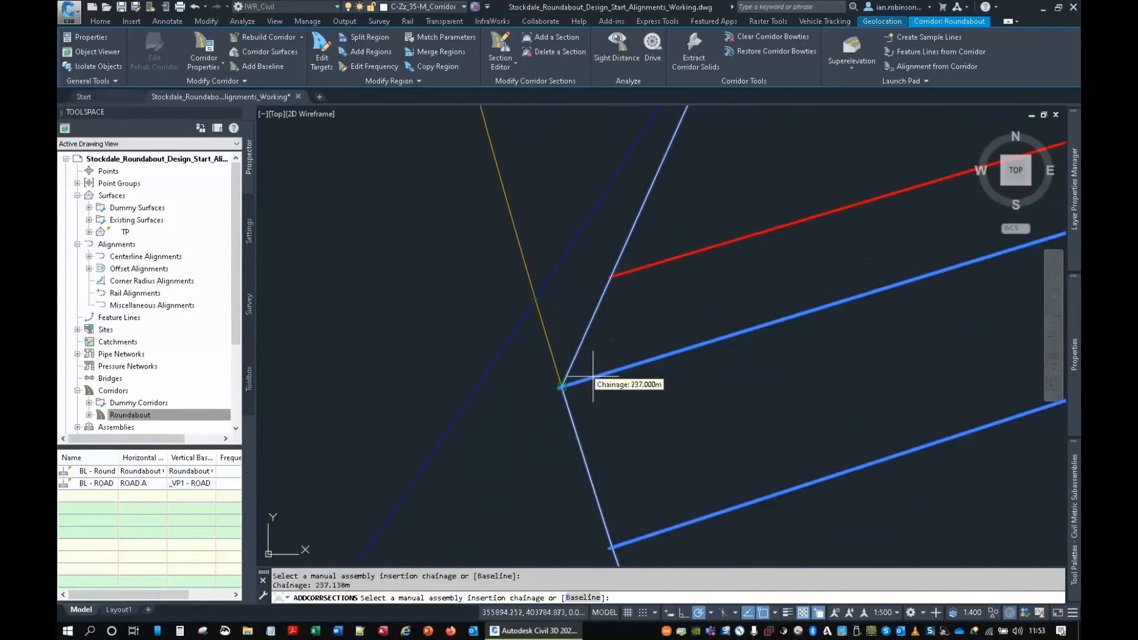
Add a manual corridor section at chainage 231.752 m, where the southern crown crosses the ICD at the roundabout's southwest corner.
{"action": "scroll", "coordinate": [587, 383], "scroll_direction": "down", "scroll_amount": 5}
{"action": "scroll", "coordinate": [683, 471], "scroll_direction": "up", "scroll_amount": 8}
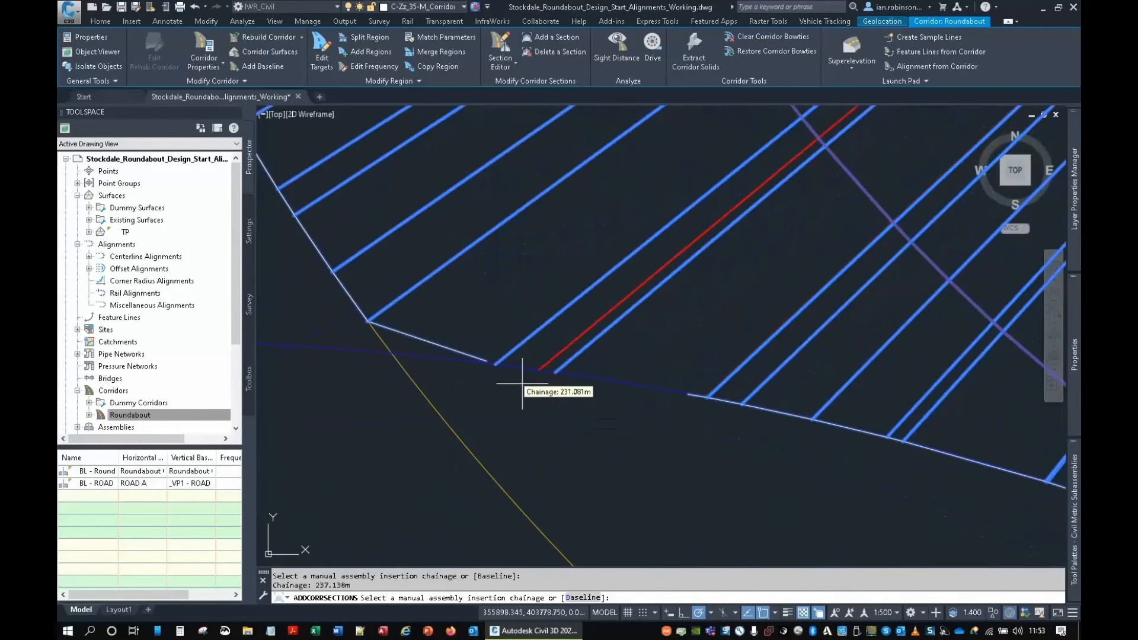
{"action": "scroll", "coordinate": [636, 388], "scroll_direction": "down", "scroll_amount": 6}
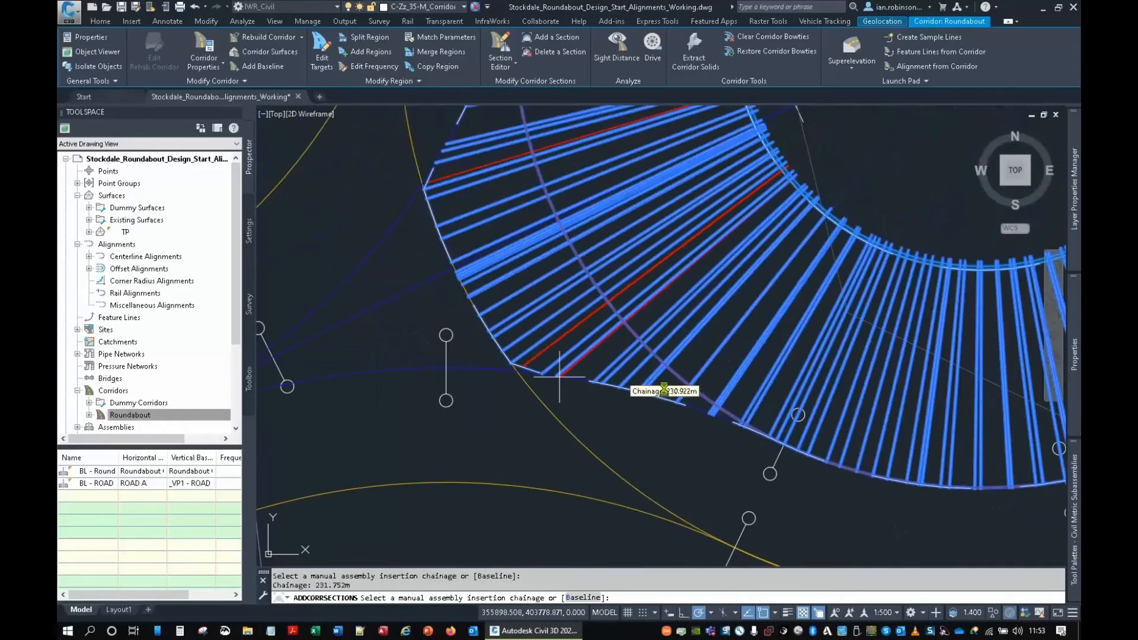
Add a manual corridor section at chainage 208.007 m, where the southern crown crosses the ICD at the roundabout's southeast corner.
{"action": "scroll", "coordinate": [853, 417], "scroll_direction": "up", "scroll_amount": 6}
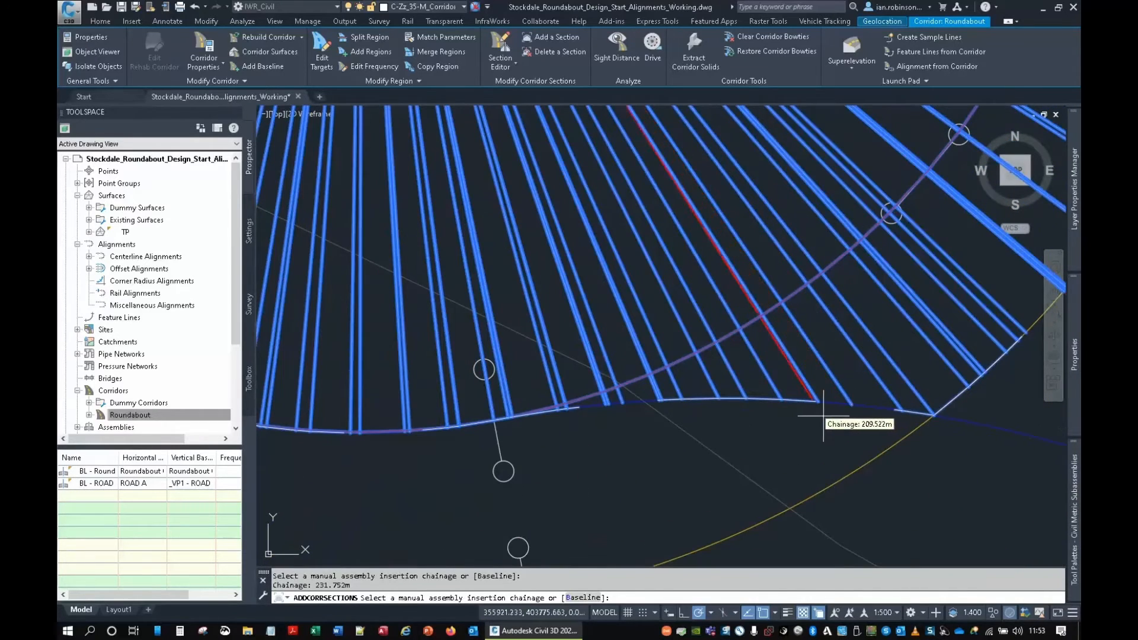
{"action": "scroll", "coordinate": [925, 425], "scroll_direction": "up", "scroll_amount": 4}
{"action": "scroll", "coordinate": [907, 430], "scroll_direction": "down", "scroll_amount": 6}
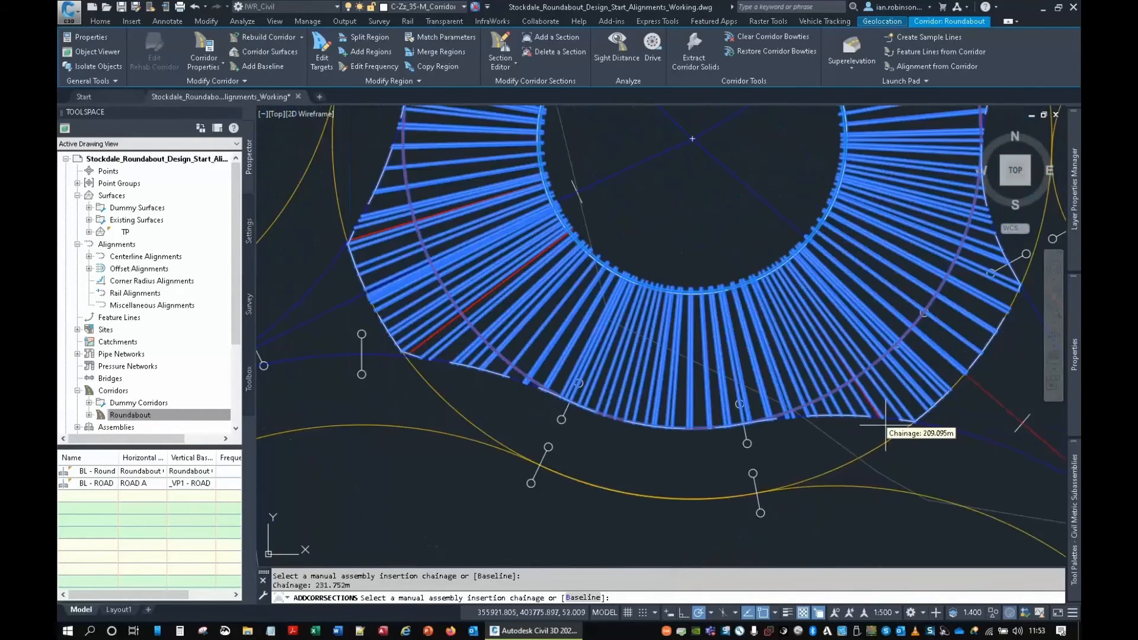
{"action": "scroll", "coordinate": [889, 430], "scroll_direction": "up", "scroll_amount": 6}
{"action": "scroll", "coordinate": [878, 416], "scroll_direction": "up", "scroll_amount": 2}
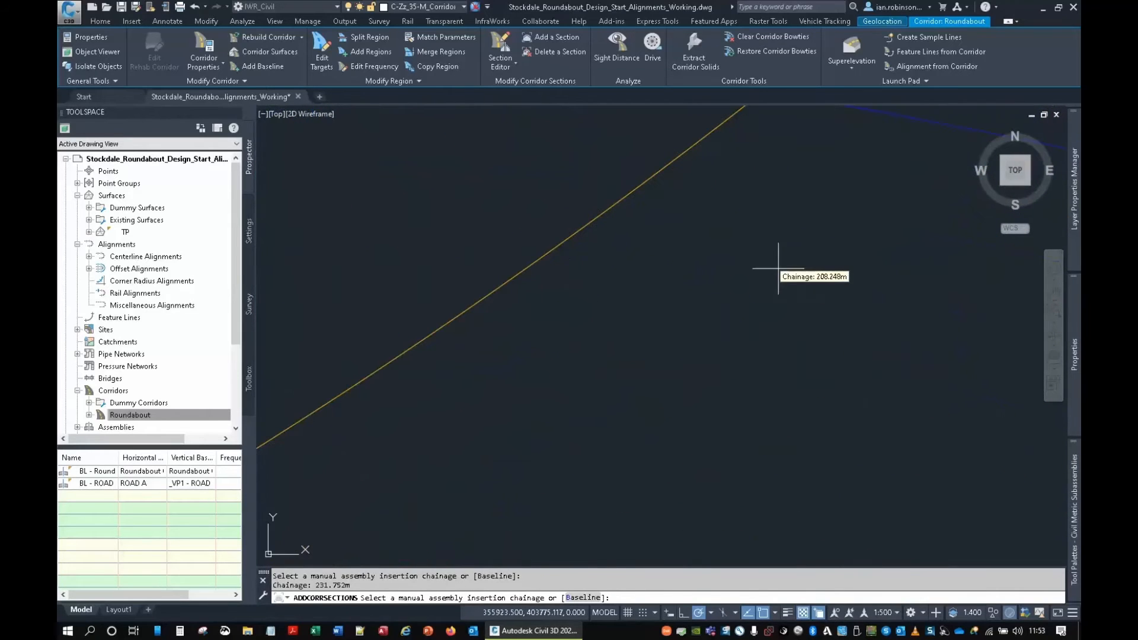
{"action": "middle_click_drag", "start_coordinate": [780, 261], "coordinate": [808, 490]}
{"action": "scroll", "coordinate": [801, 351], "scroll_direction": "up", "scroll_amount": 4}
{"action": "scroll", "coordinate": [793, 327], "scroll_direction": "up", "scroll_amount": 2}
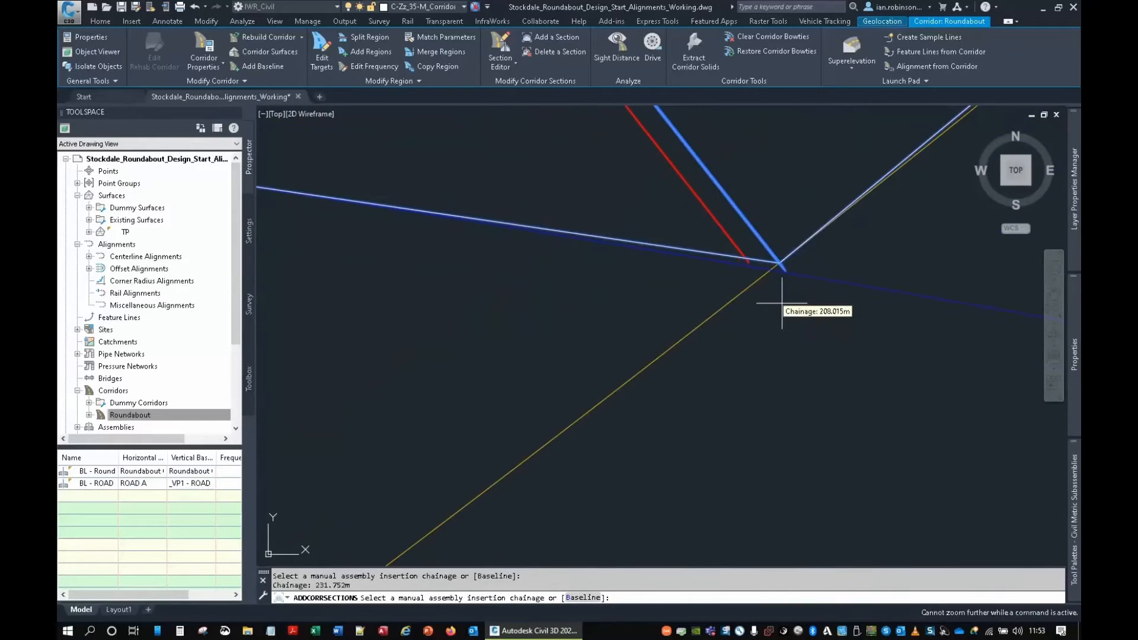
{"action": "middle_click_drag", "start_coordinate": [782, 307], "coordinate": [798, 391]}
{"action": "scroll", "coordinate": [799, 383], "scroll_direction": "up", "scroll_amount": 2}
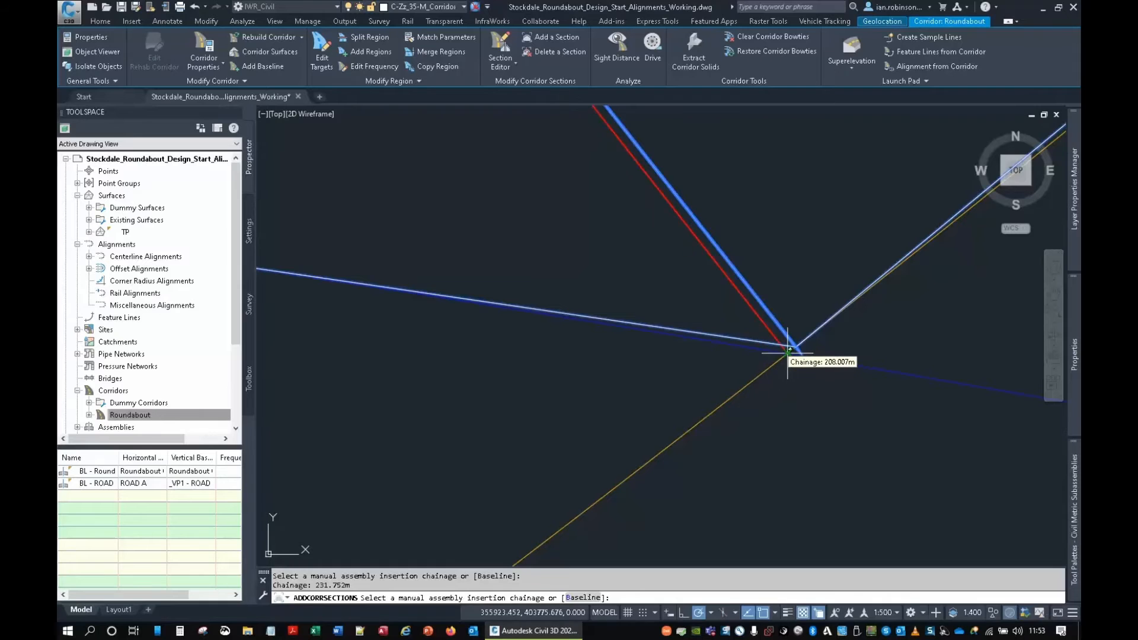
{"action": "scroll", "coordinate": [765, 368], "scroll_direction": "down", "scroll_amount": 2}
Add a manual corridor section at chainage 200.748 m, where the eastern crown crosses the ICD near the roundabout's southeast corner.
{"action": "scroll", "coordinate": [838, 254], "scroll_direction": "down", "scroll_amount": 3}
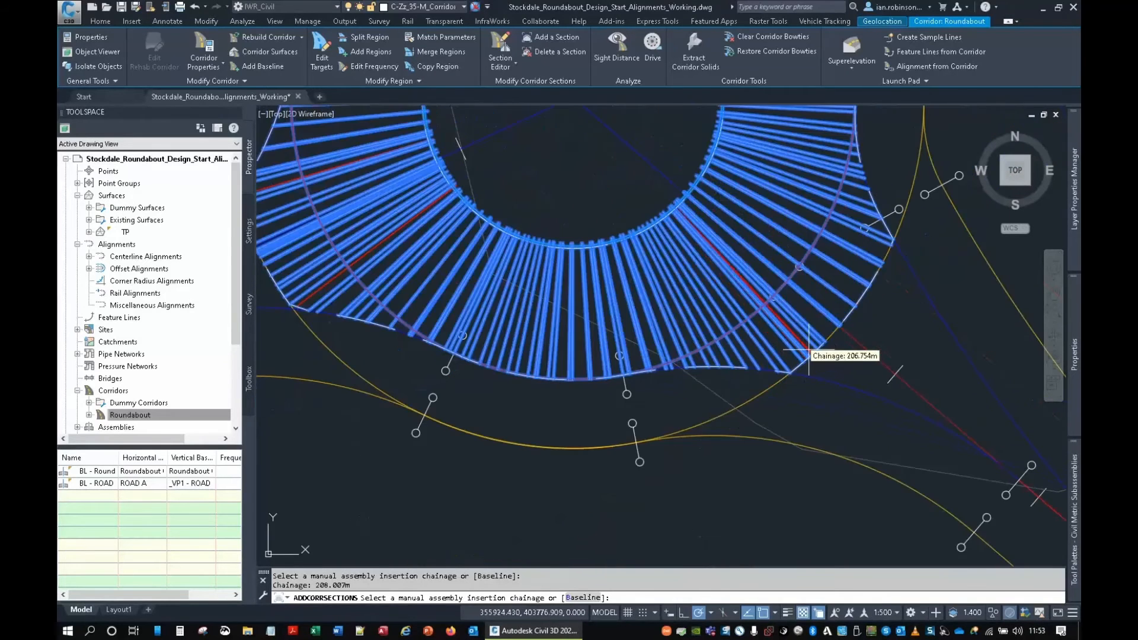
{"action": "scroll", "coordinate": [879, 249], "scroll_direction": "up", "scroll_amount": 5}
{"action": "middle_click_drag", "start_coordinate": [959, 185], "coordinate": [814, 294]}
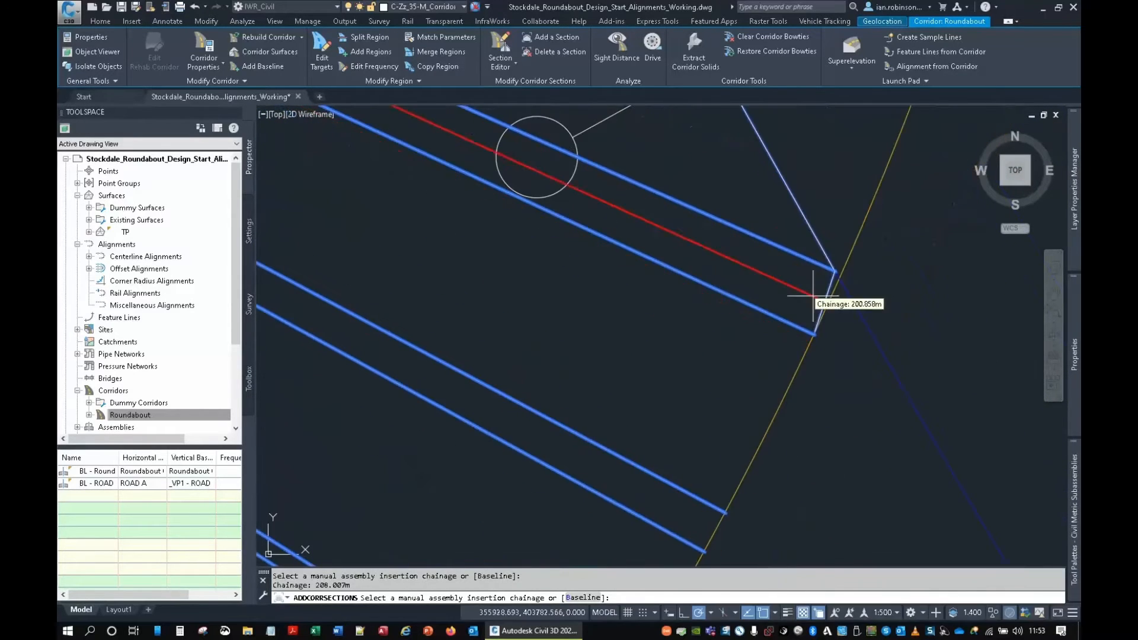
{"action": "scroll", "coordinate": [863, 266], "scroll_direction": "up", "scroll_amount": 4}
{"action": "scroll", "coordinate": [761, 323], "scroll_direction": "down", "scroll_amount": 5}
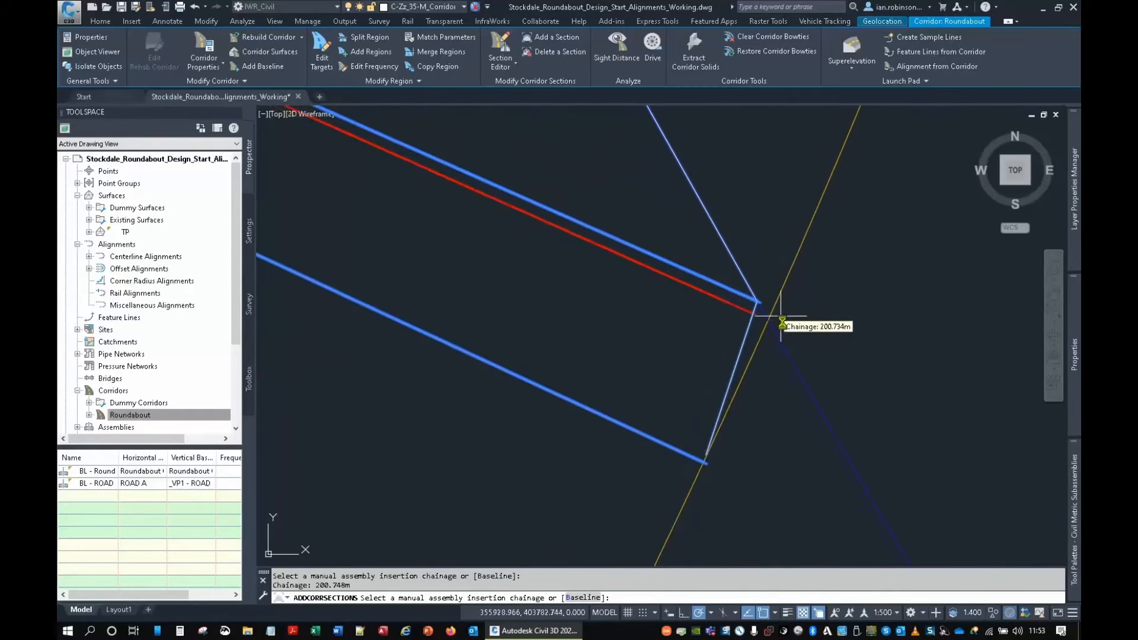
Add the last manual sections at chainages 189.319 m and 181.577 m, at the northeast corner's crown and ICD crossings, and finish the command.
{"action": "scroll", "coordinate": [786, 176], "scroll_direction": "up", "scroll_amount": 6}
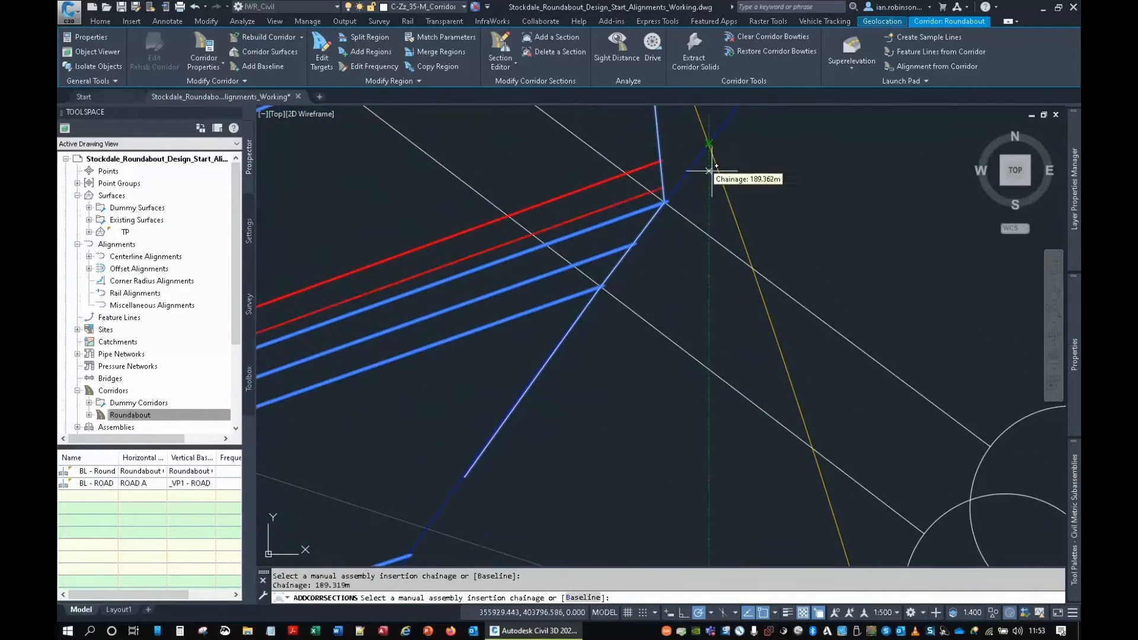
{"action": "scroll", "coordinate": [682, 154], "scroll_direction": "down", "scroll_amount": 5}
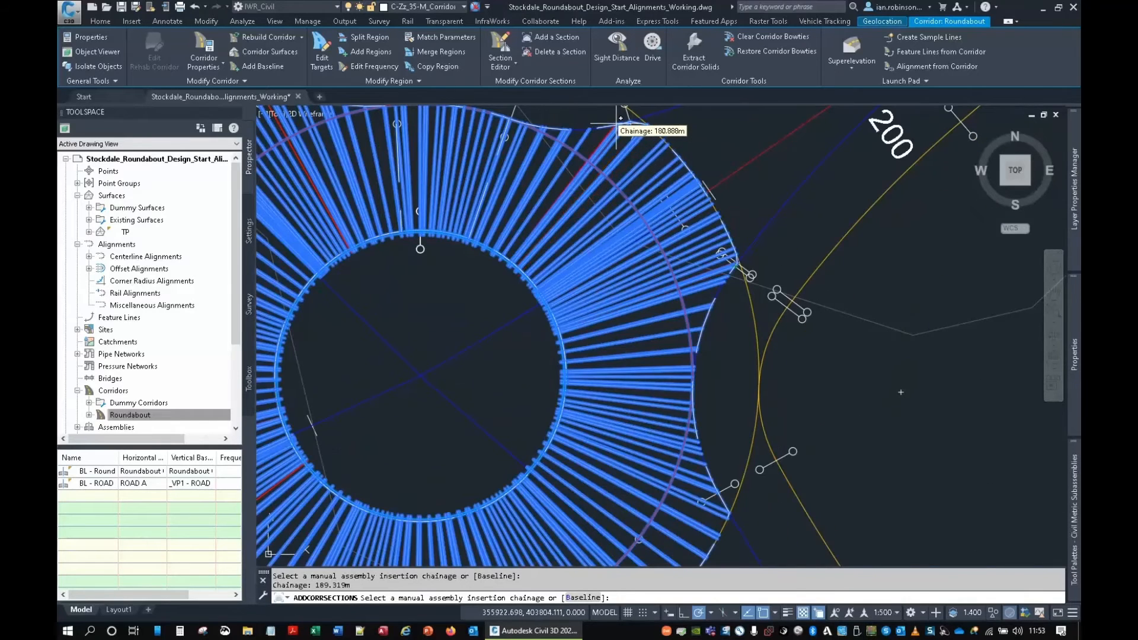
{"action": "scroll", "coordinate": [652, 140], "scroll_direction": "up", "scroll_amount": 6}
{"action": "left_click", "coordinate": [636, 253]}
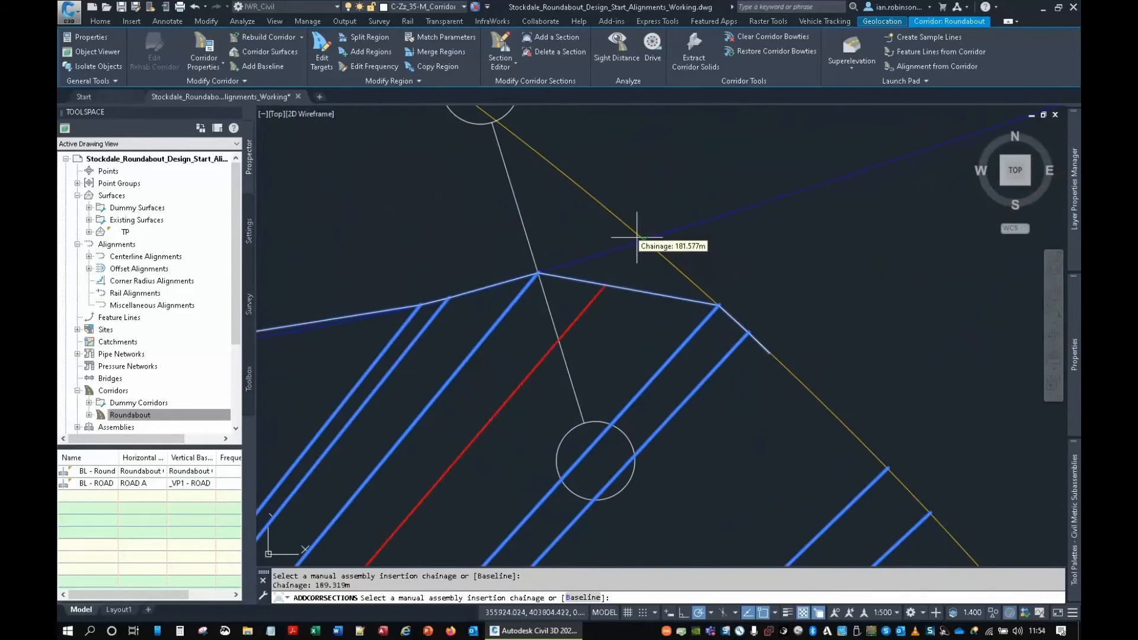
{"action": "scroll", "coordinate": [636, 253], "scroll_direction": "down", "scroll_amount": 5}
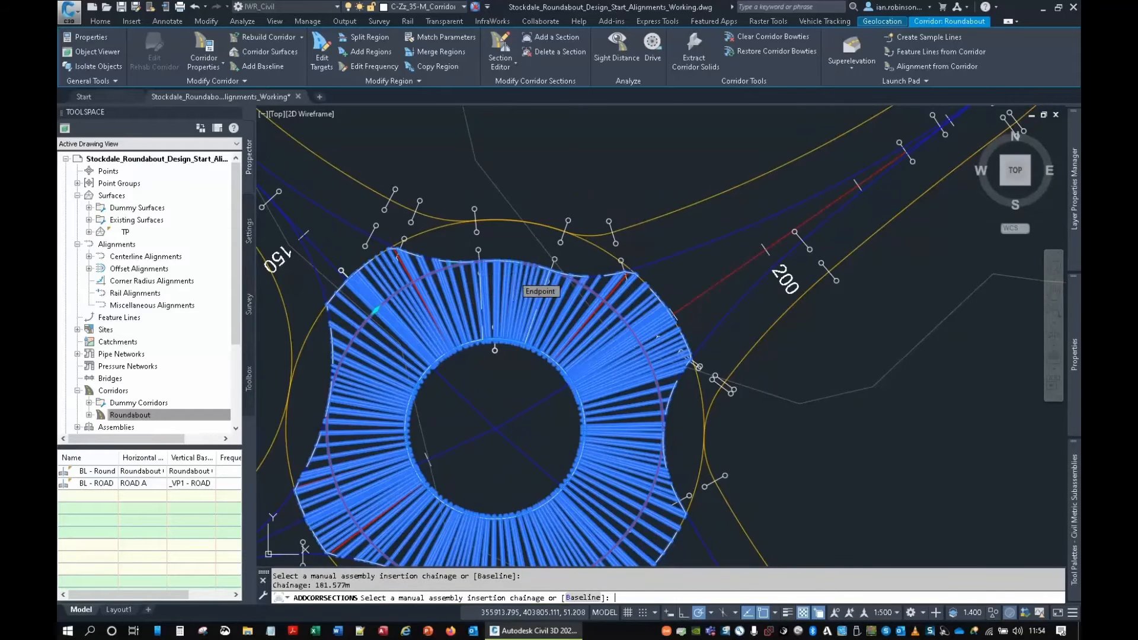
{"action": "key", "text": "Return"}
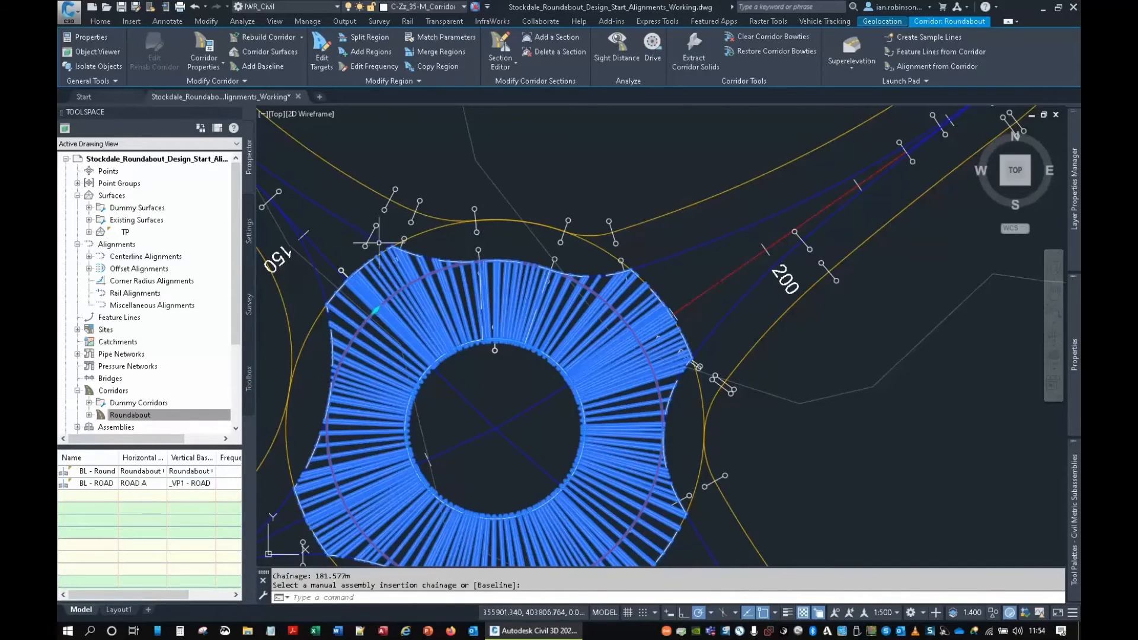
{"action": "scroll", "coordinate": [378, 243], "scroll_direction": "up", "scroll_amount": 4}
{"action": "scroll", "coordinate": [376, 259], "scroll_direction": "down", "scroll_amount": 6}
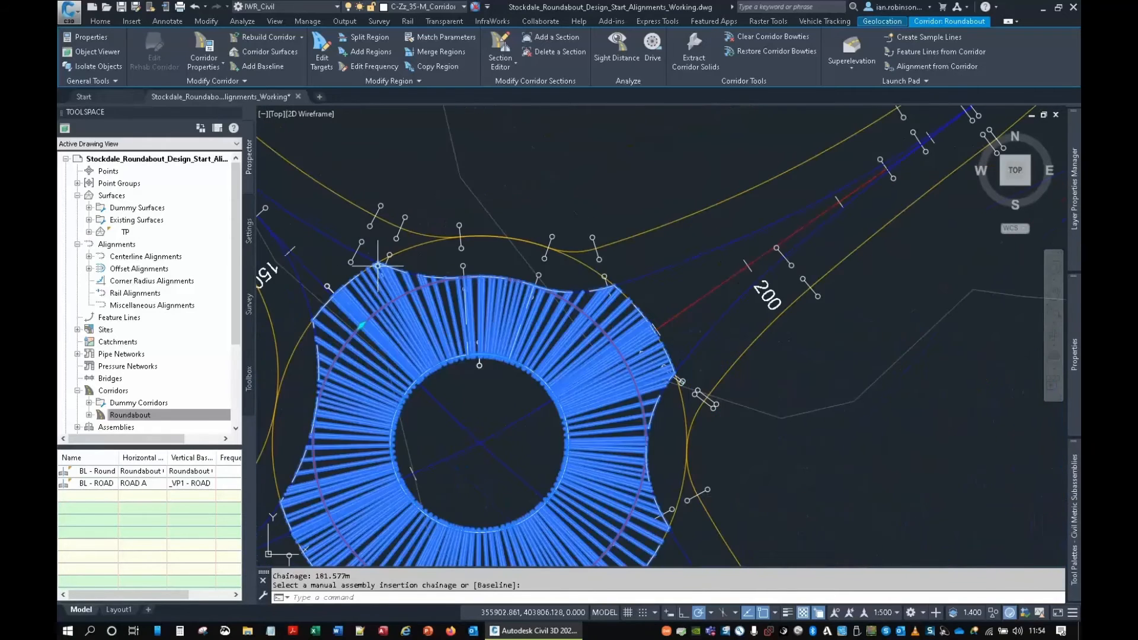
{"action": "scroll", "coordinate": [773, 415], "scroll_direction": "up", "scroll_amount": 3}
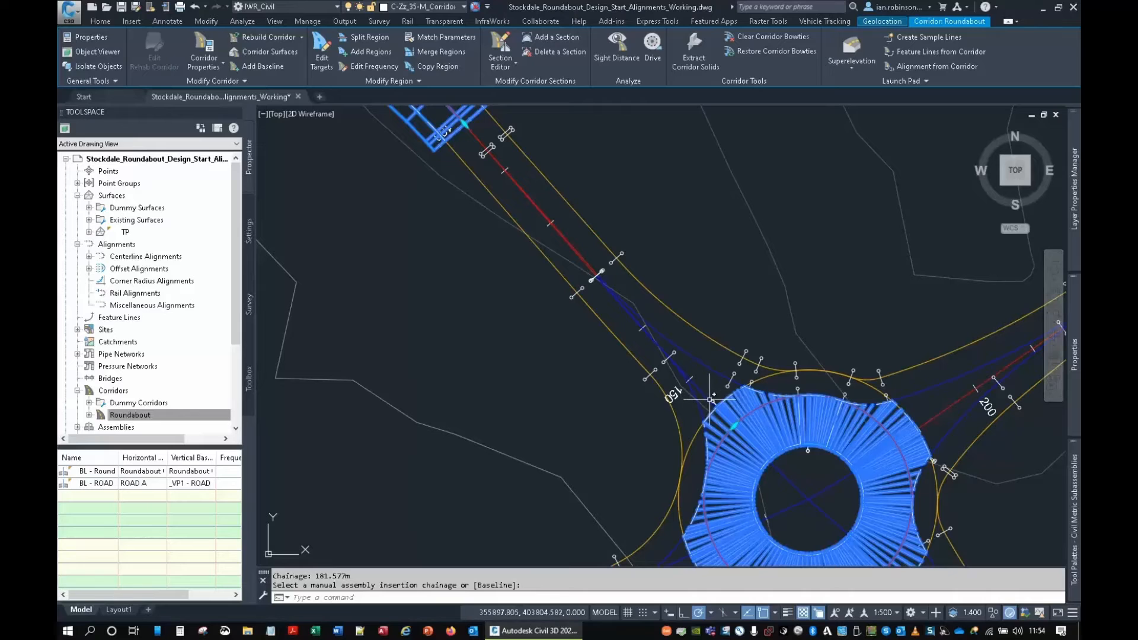
{"action": "scroll", "coordinate": [712, 399], "scroll_direction": "up", "scroll_amount": 4}
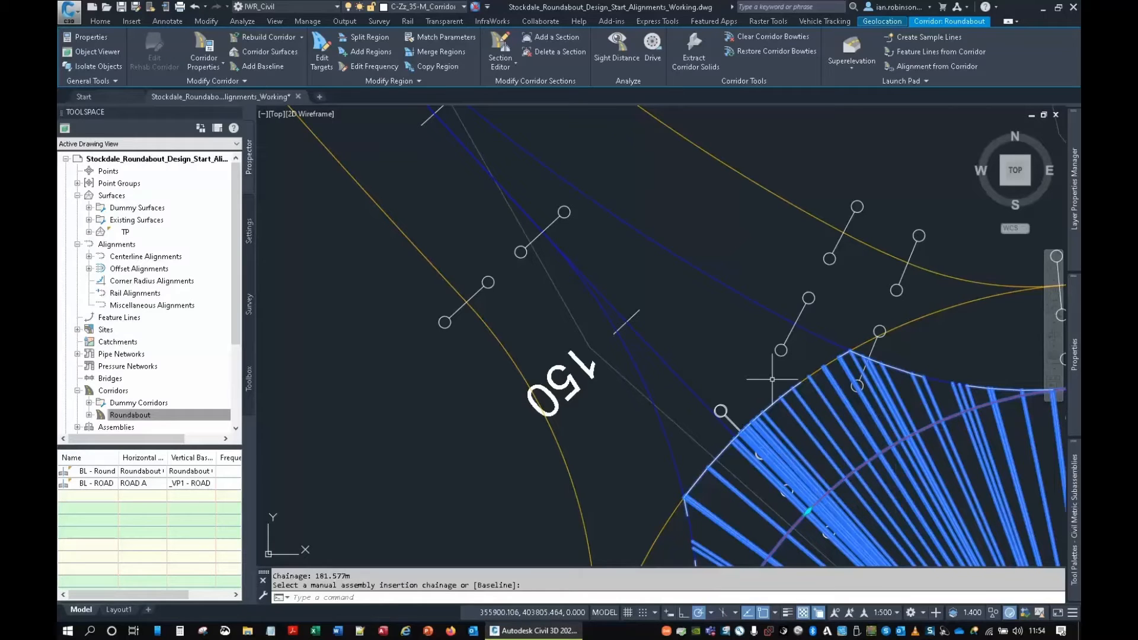
Sample a surface profile for the ICD alignment from TEMP ROUNDABOUT LEVELS - Surface, using the Additional Surface 4 profile style.
{"action": "left_click", "coordinate": [98, 21]}
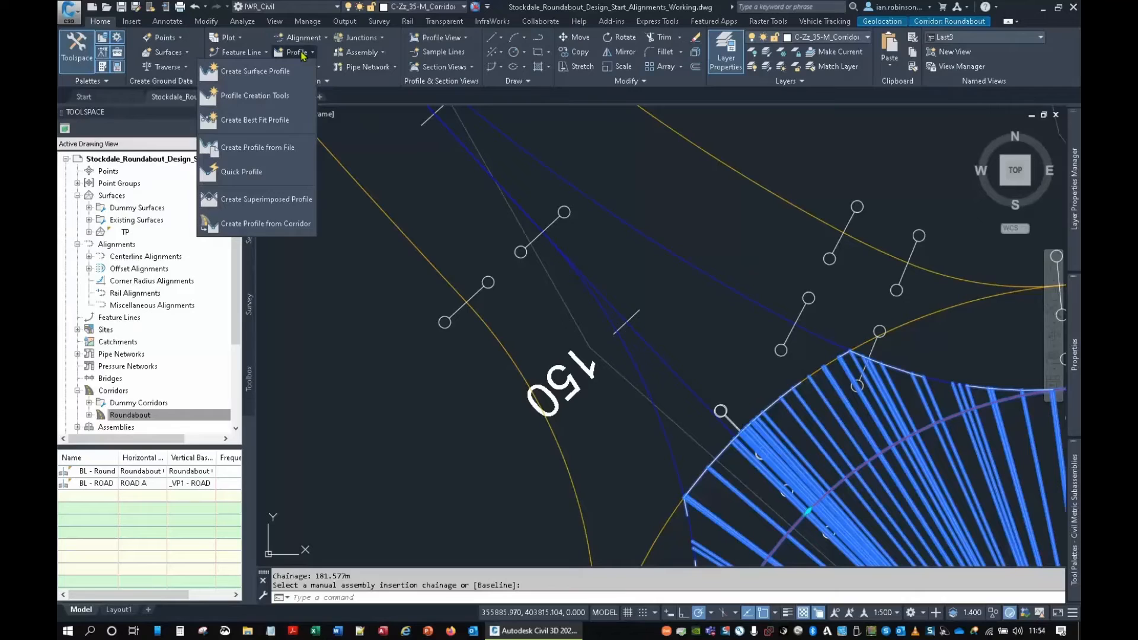
{"action": "left_click", "coordinate": [264, 71]}
{"action": "left_click", "coordinate": [478, 184]}
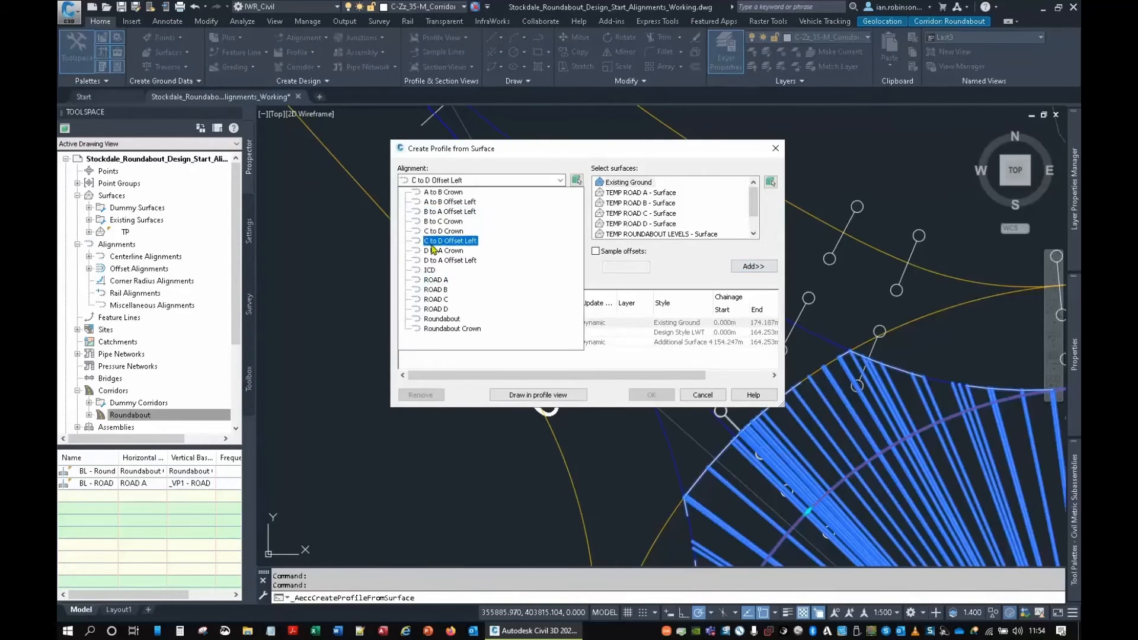
{"action": "left_click", "coordinate": [436, 277]}
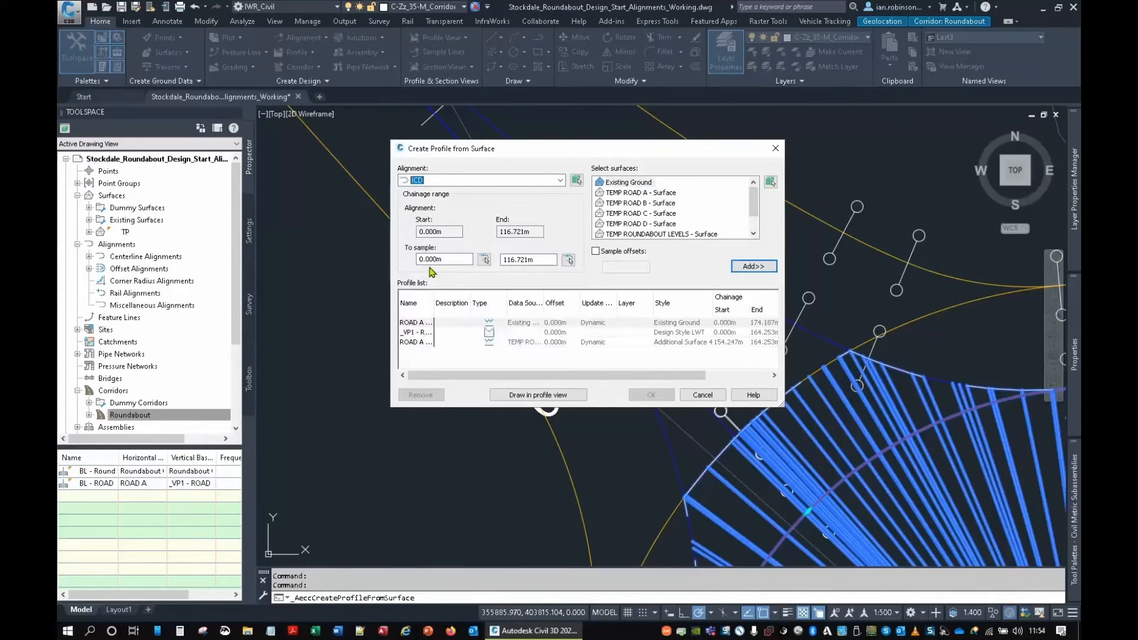
{"action": "left_click", "coordinate": [651, 236]}
{"action": "left_click", "coordinate": [752, 266]}
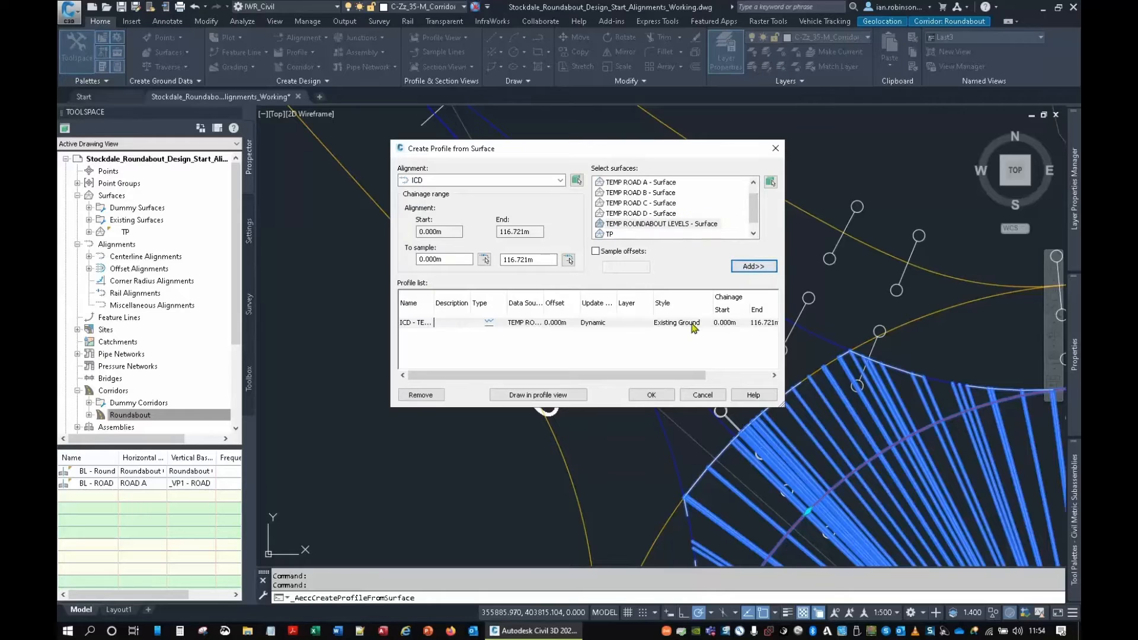
{"action": "left_click", "coordinate": [692, 324]}
{"action": "left_click", "coordinate": [579, 309]}
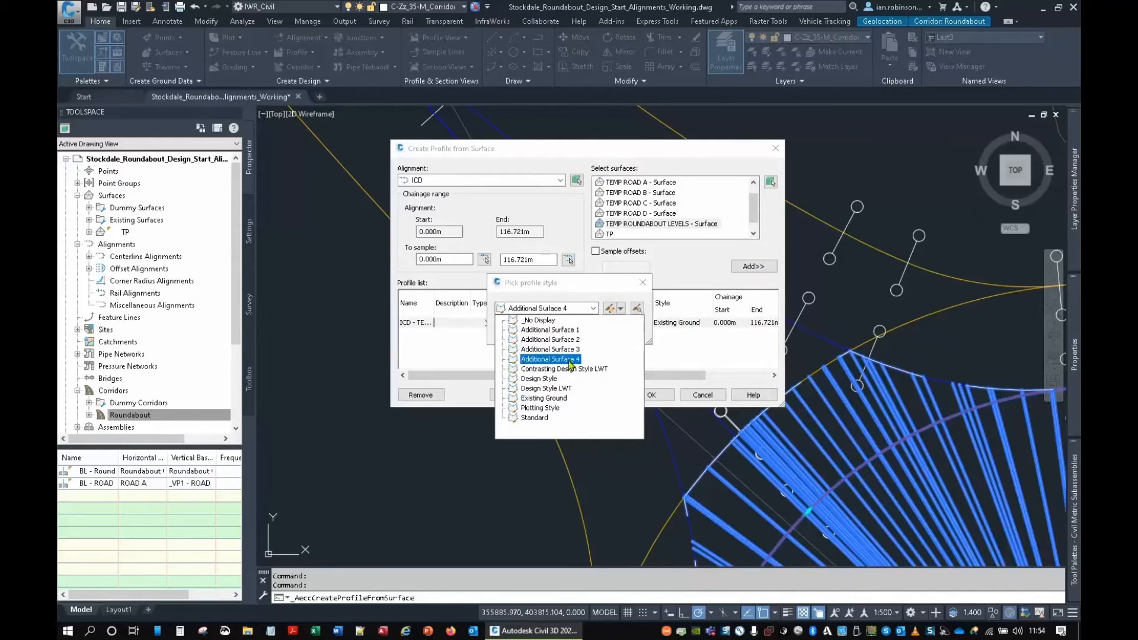
{"action": "left_click", "coordinate": [569, 362]}
{"action": "left_click", "coordinate": [517, 331]}
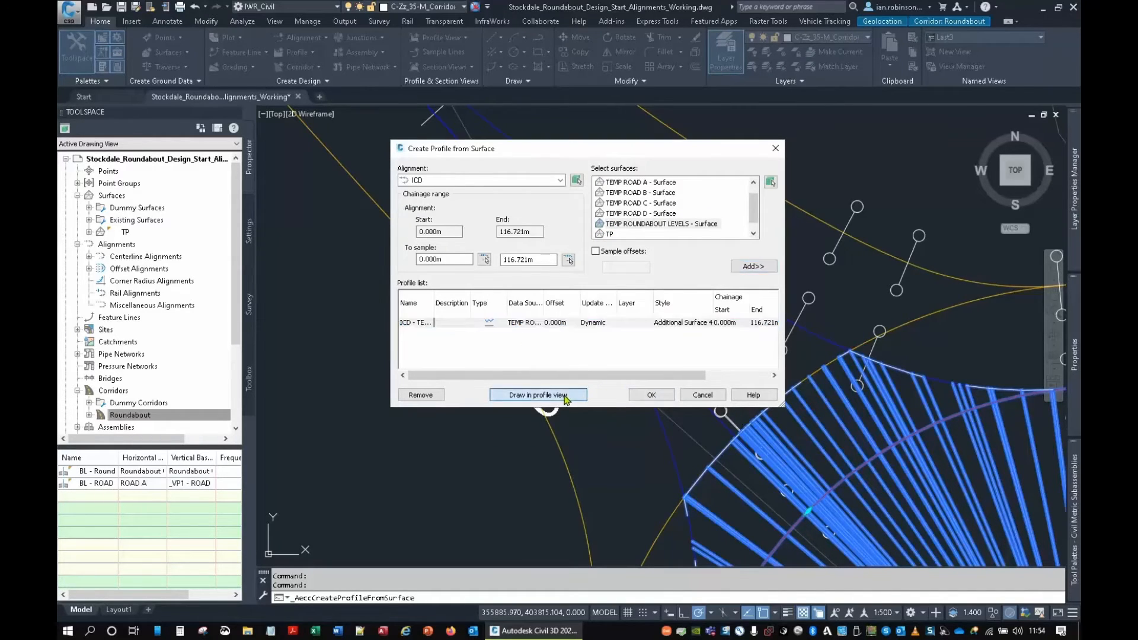
Draw the ICD profile in a new profile view placed directly below the Roundabout Crown longsection.
{"action": "left_click", "coordinate": [538, 395]}
{"action": "left_click", "coordinate": [789, 491]}
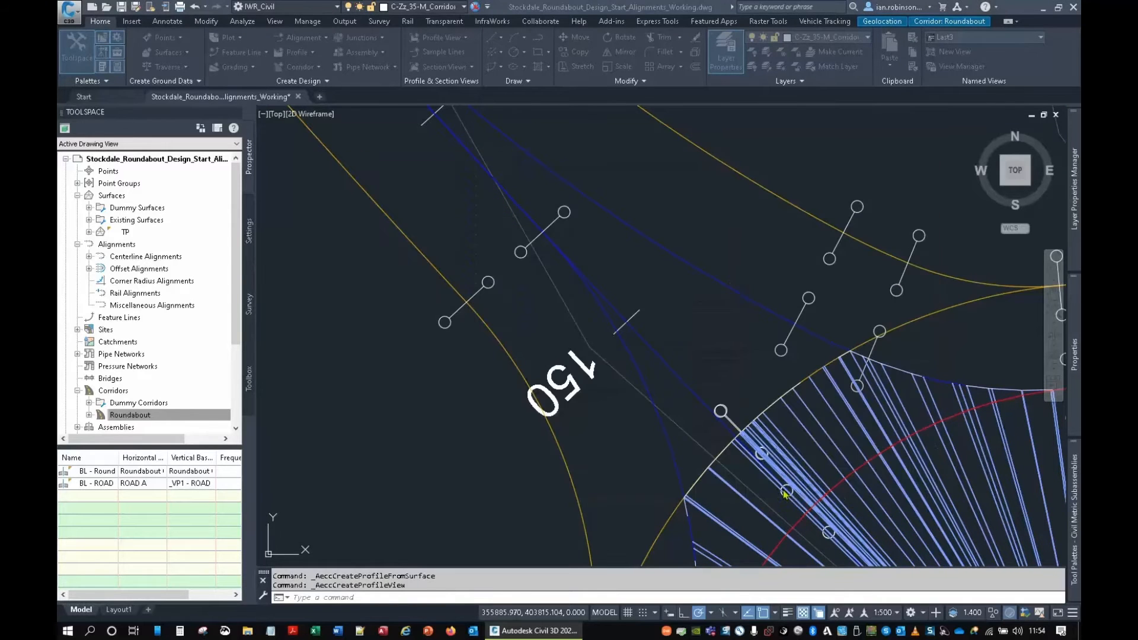
{"action": "scroll", "coordinate": [667, 361], "scroll_direction": "down", "scroll_amount": 5}
{"action": "scroll", "coordinate": [667, 364], "scroll_direction": "down", "scroll_amount": 4}
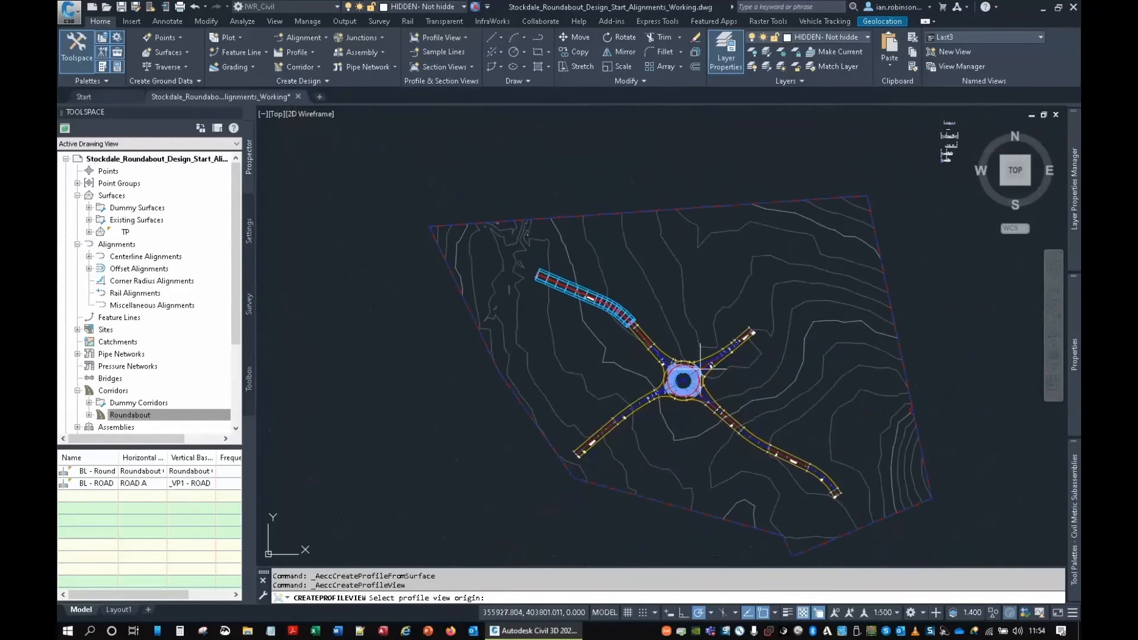
{"action": "middle_click_drag", "start_coordinate": [784, 373], "coordinate": [532, 454]}
{"action": "middle_click_drag", "start_coordinate": [791, 371], "coordinate": [448, 351]}
{"action": "scroll", "coordinate": [729, 318], "scroll_direction": "up", "scroll_amount": 2}
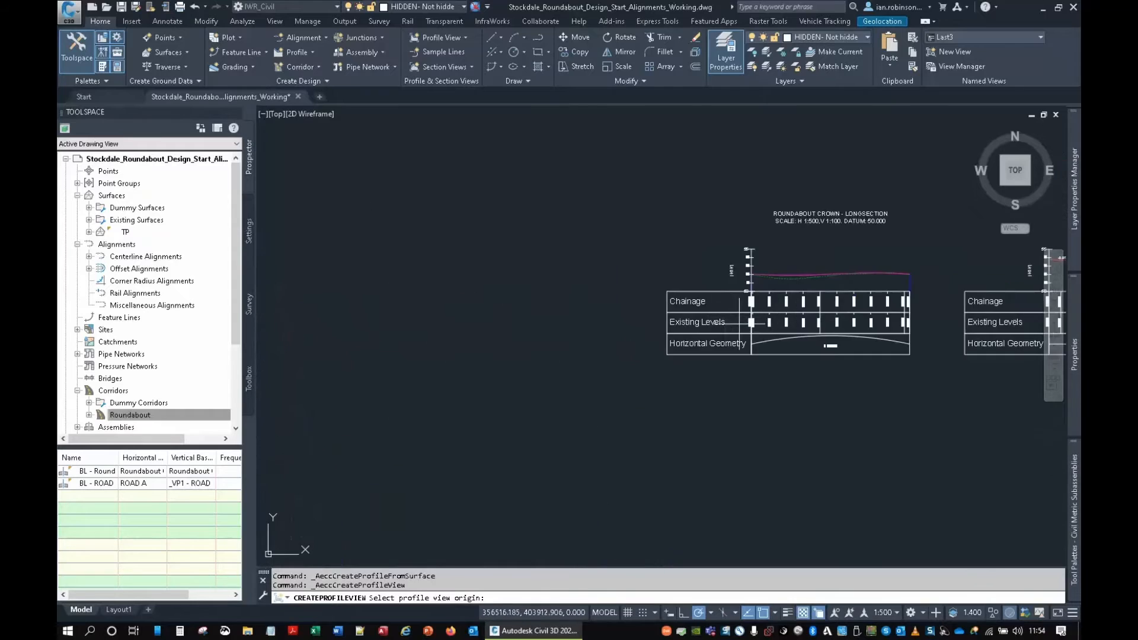
{"action": "middle_click_drag", "start_coordinate": [744, 329], "coordinate": [576, 257]}
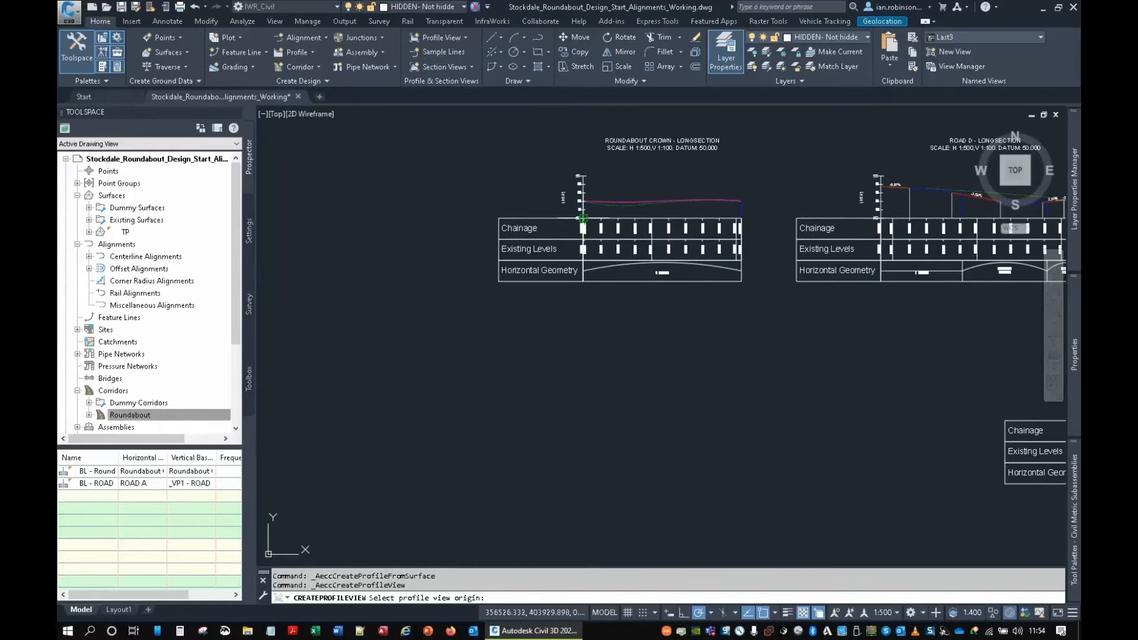
{"action": "left_click", "coordinate": [584, 408]}
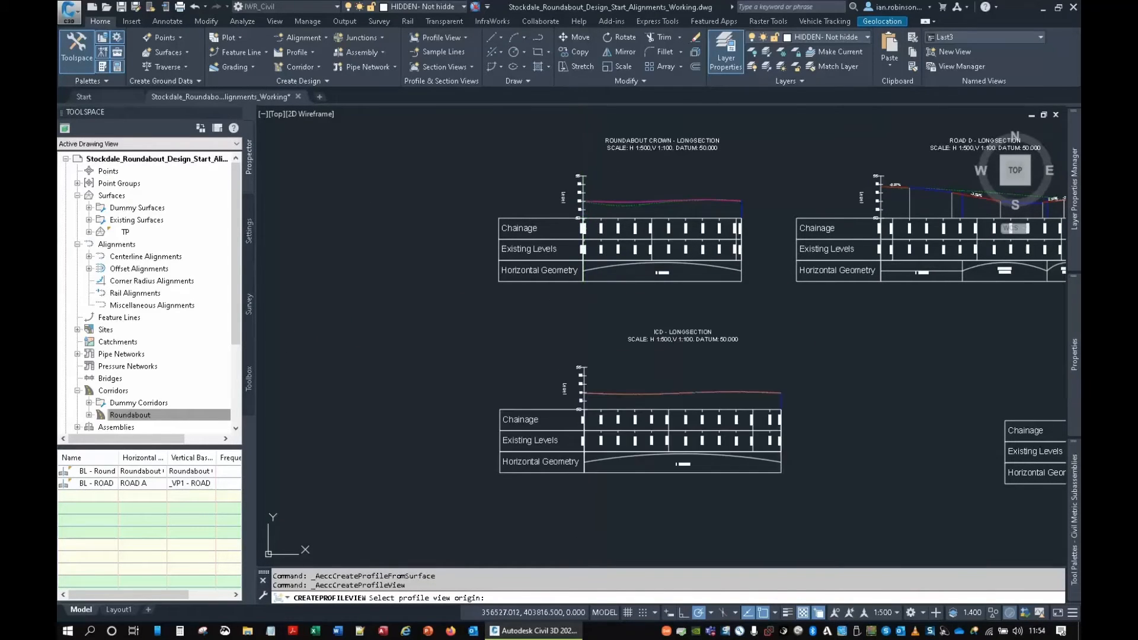
{"action": "scroll", "coordinate": [676, 395], "scroll_direction": "up", "scroll_amount": 2}
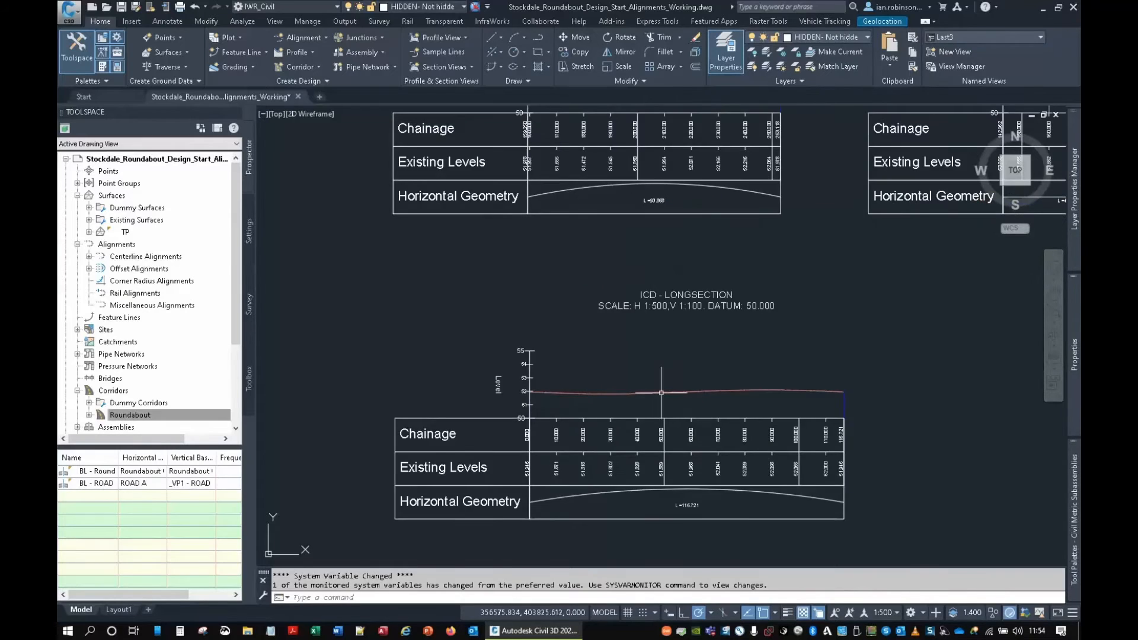
{"action": "scroll", "coordinate": [663, 392], "scroll_direction": "up", "scroll_amount": 2}
{"action": "middle_click_drag", "start_coordinate": [656, 389], "coordinate": [684, 291]}
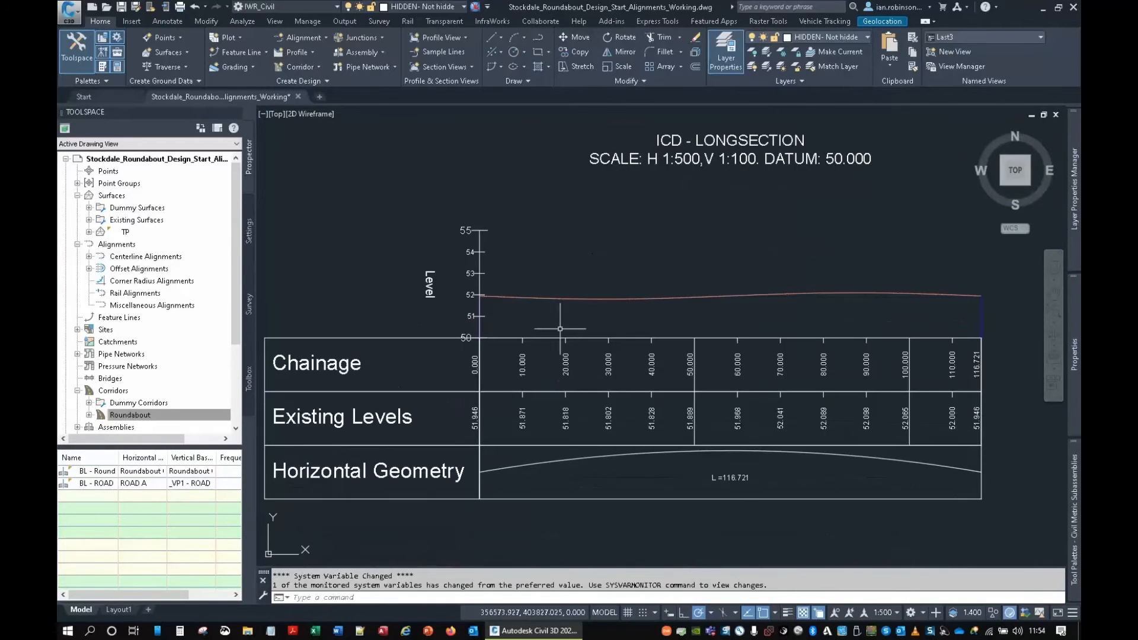
{"action": "left_click", "coordinate": [443, 342]}
{"action": "key", "text": "Escape"}
{"action": "key", "text": "Escape"}
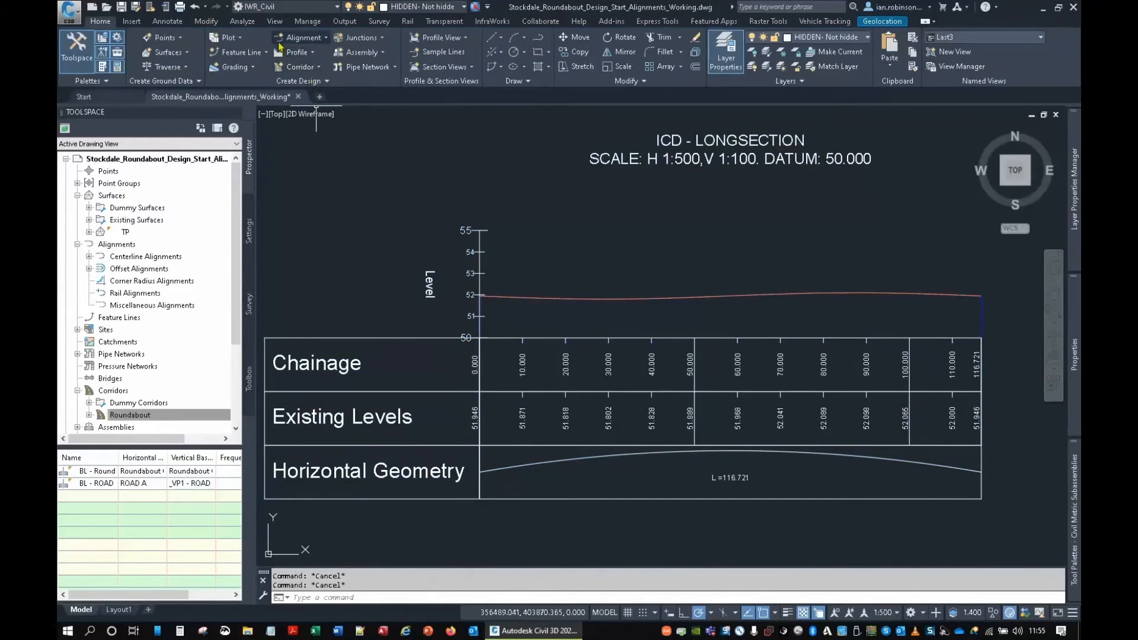
Sample the Existing Ground surface along the full ICD alignment and add it as a profile in the Existing Ground style.
{"action": "left_click", "coordinate": [294, 52]}
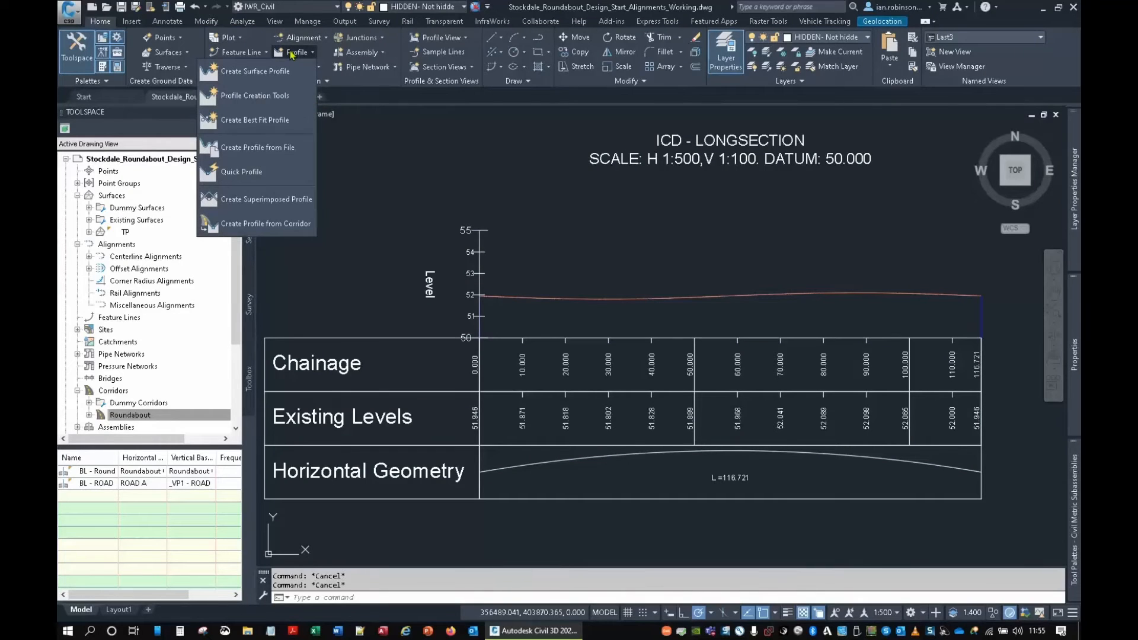
{"action": "left_click", "coordinate": [283, 71]}
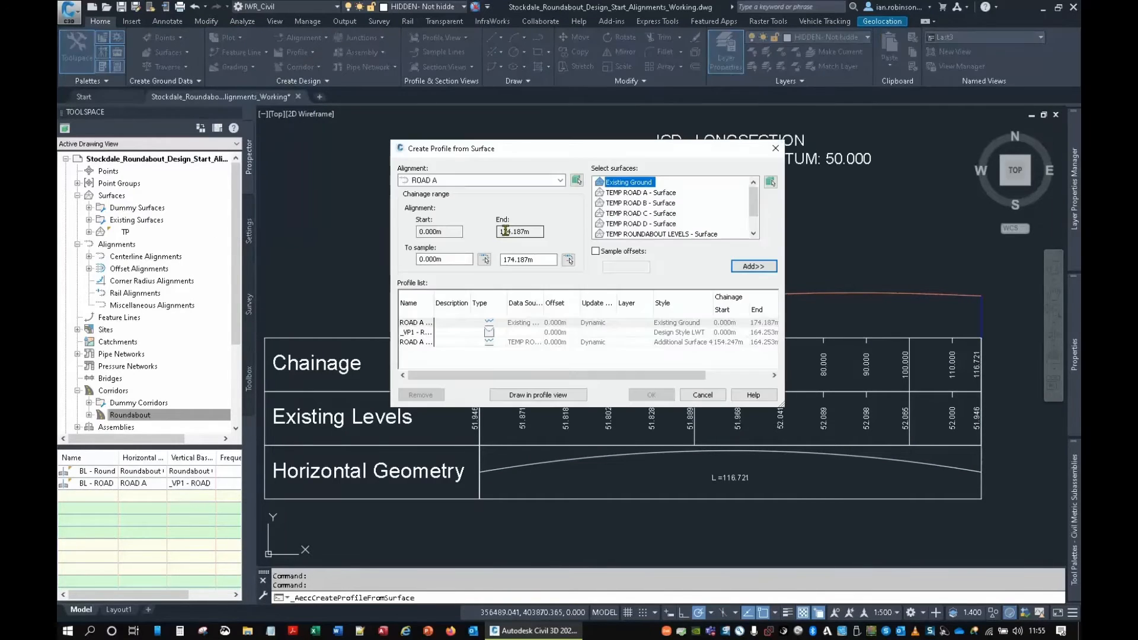
{"action": "left_click", "coordinate": [474, 181]}
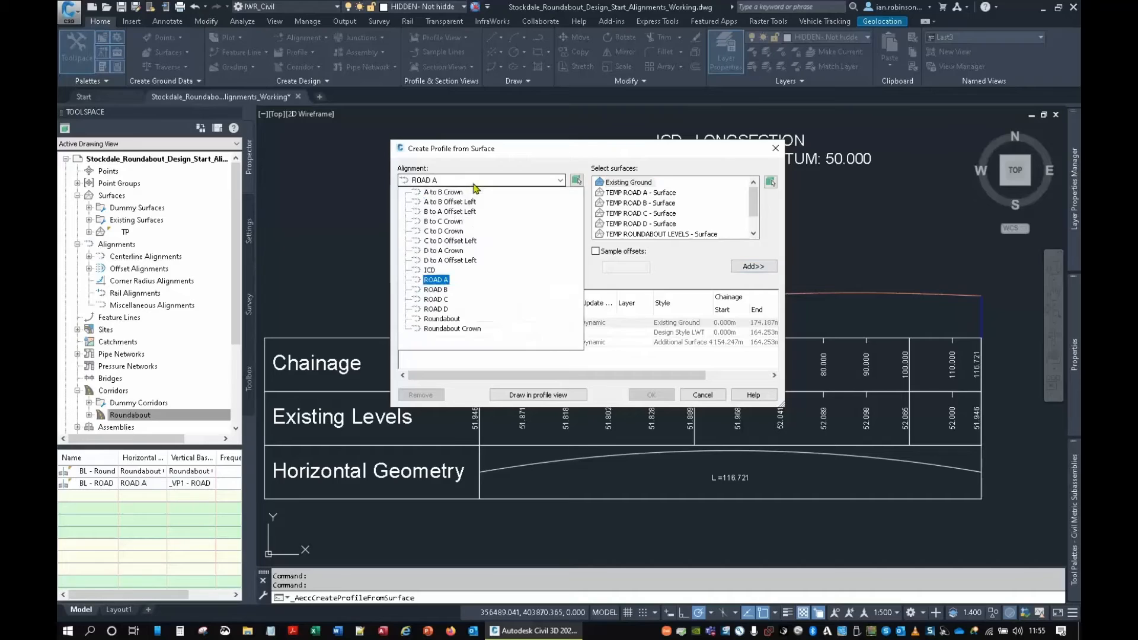
{"action": "left_click", "coordinate": [429, 270]}
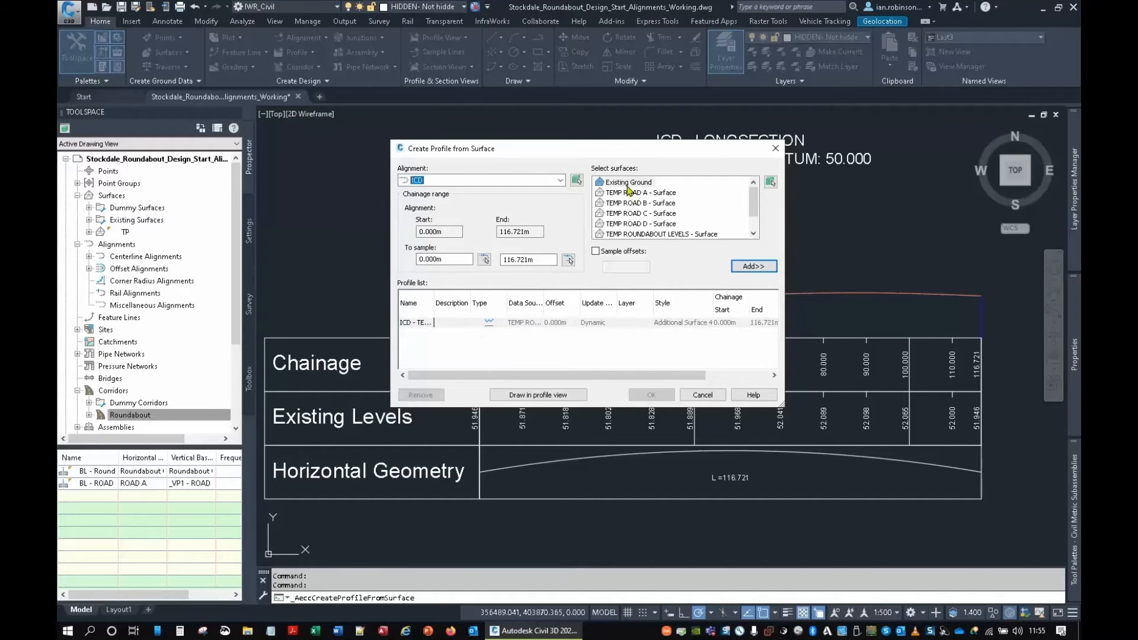
{"action": "left_click", "coordinate": [628, 184]}
{"action": "left_click", "coordinate": [738, 268]}
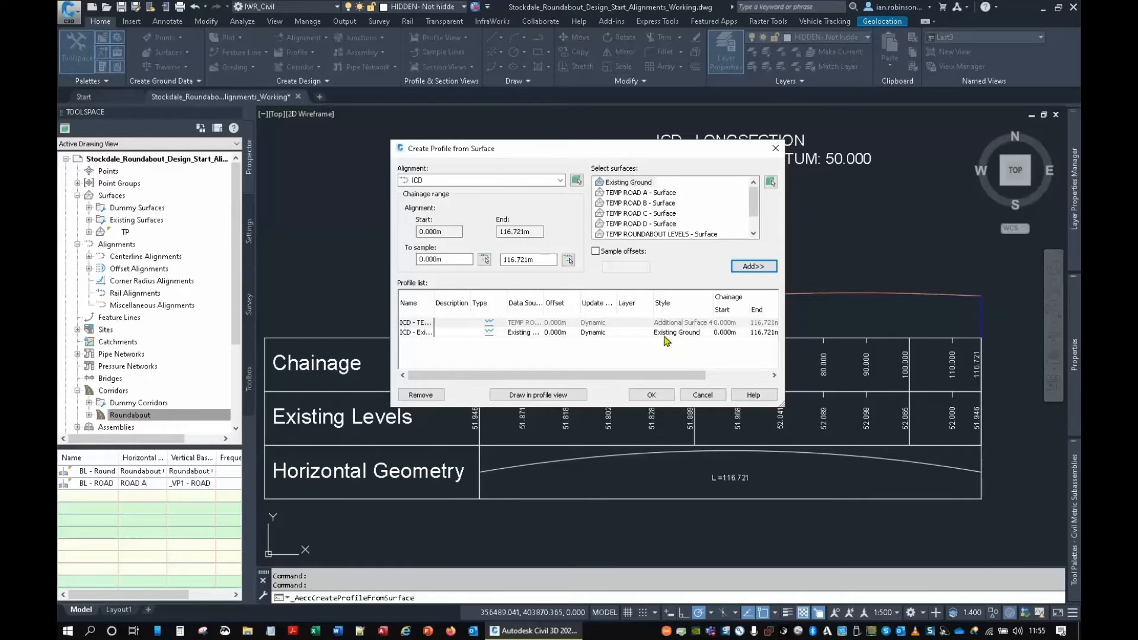
{"action": "left_click", "coordinate": [652, 395]}
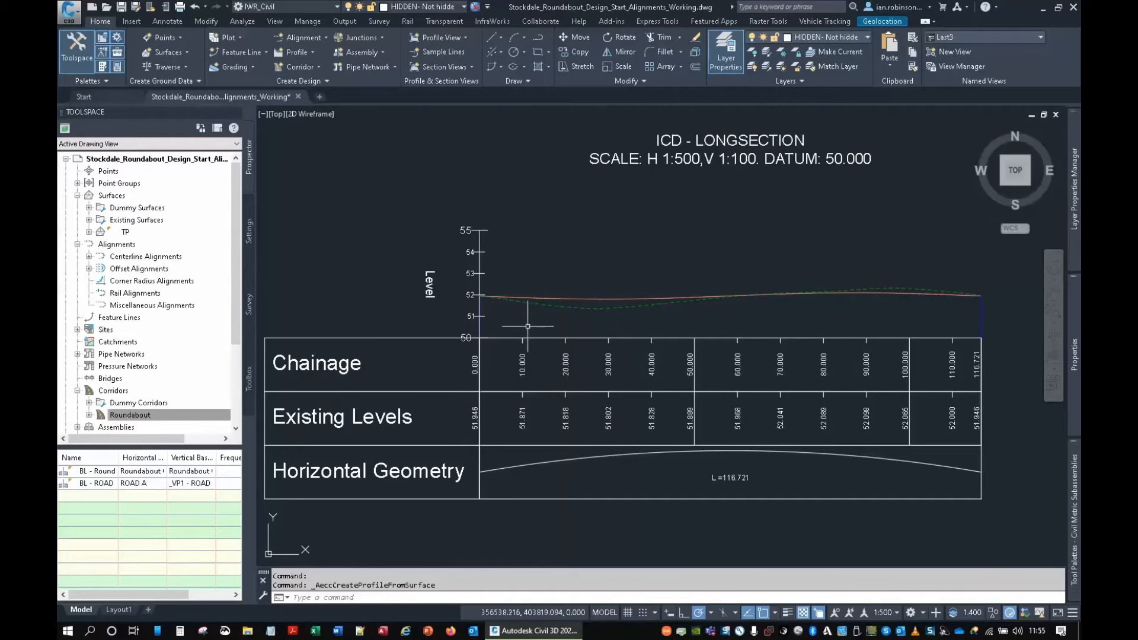
Examine the roundabout's northern side in plan, checking where the A to B crown meets the ICD and how it runs between ROAD A and ROAD B.
{"action": "scroll", "coordinate": [707, 325], "scroll_direction": "down", "scroll_amount": 6}
{"action": "scroll", "coordinate": [710, 327], "scroll_direction": "down", "scroll_amount": 4}
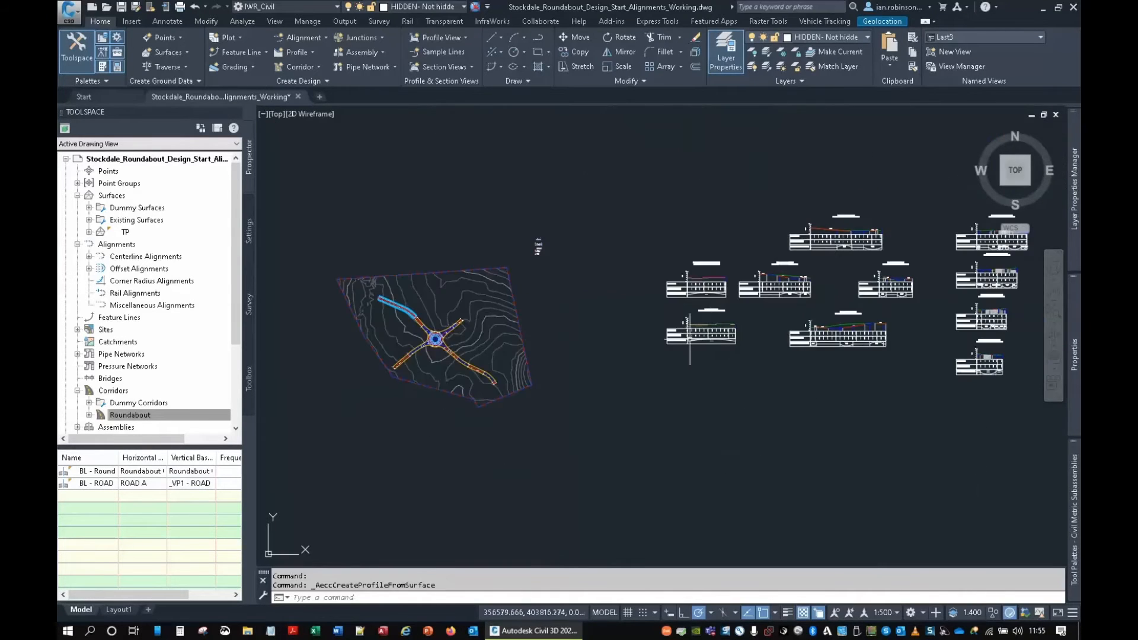
{"action": "middle_click_drag", "start_coordinate": [472, 356], "coordinate": [655, 356]}
{"action": "scroll", "coordinate": [588, 334], "scroll_direction": "up", "scroll_amount": 10}
{"action": "middle_click_drag", "start_coordinate": [827, 317], "coordinate": [646, 375]}
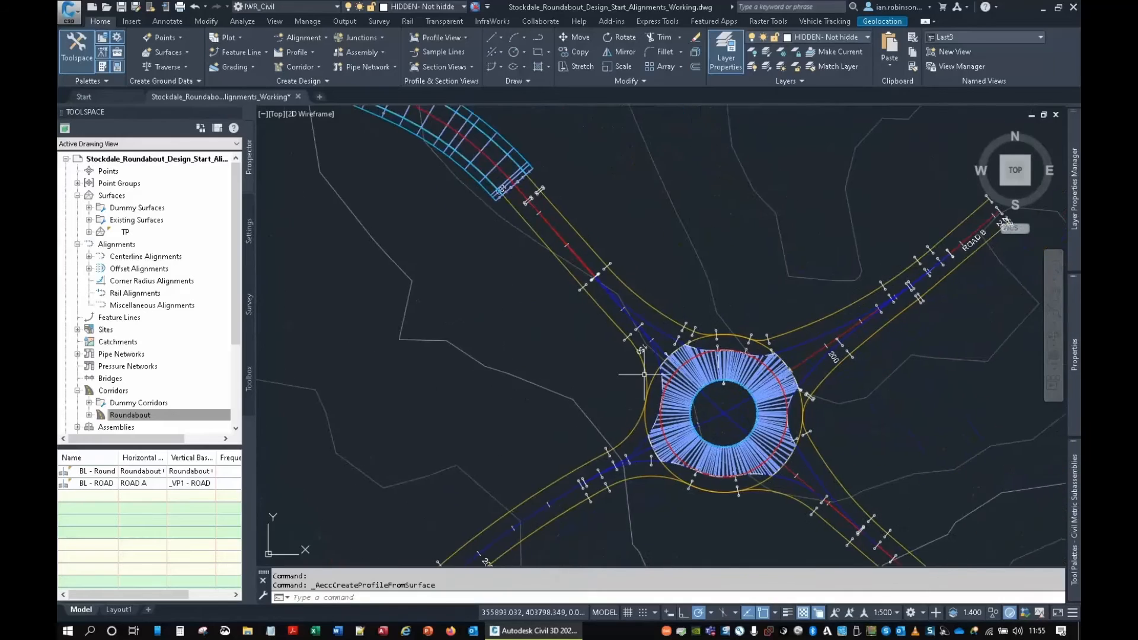
{"action": "scroll", "coordinate": [650, 324], "scroll_direction": "up", "scroll_amount": 5}
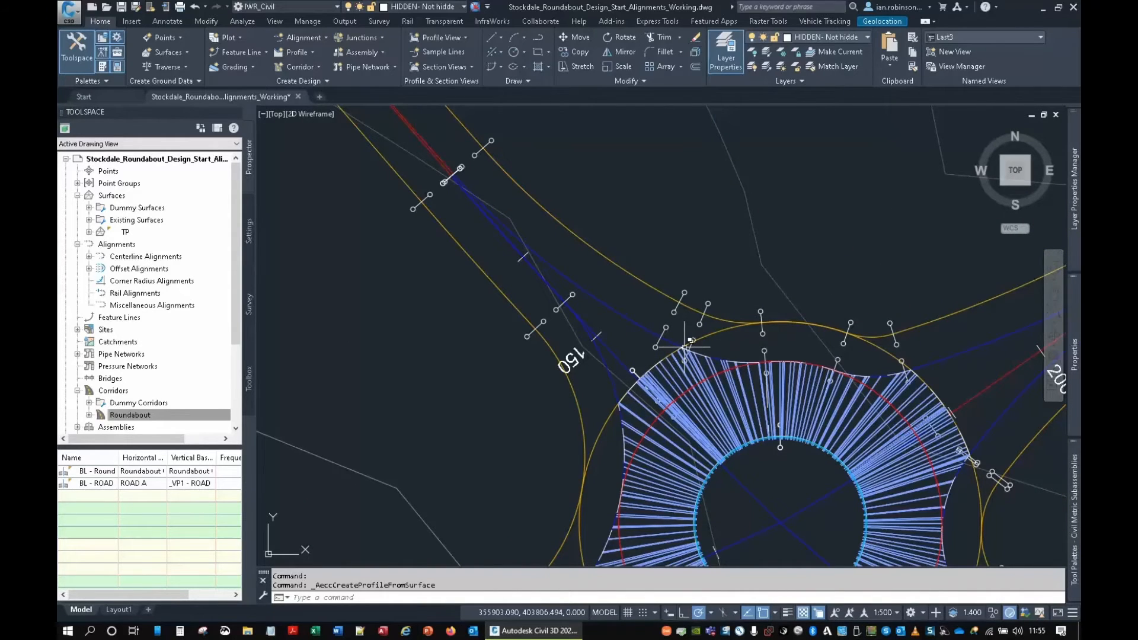
{"action": "scroll", "coordinate": [690, 351], "scroll_direction": "up", "scroll_amount": 5}
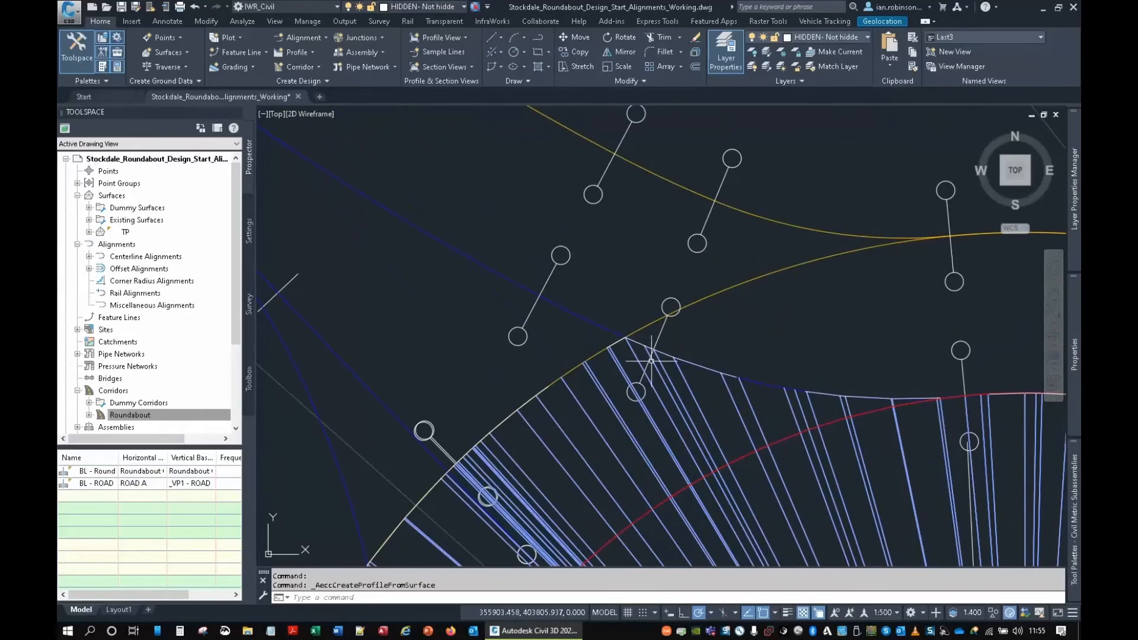
{"action": "scroll", "coordinate": [651, 360], "scroll_direction": "down", "scroll_amount": 5}
{"action": "scroll", "coordinate": [719, 409], "scroll_direction": "up", "scroll_amount": 5}
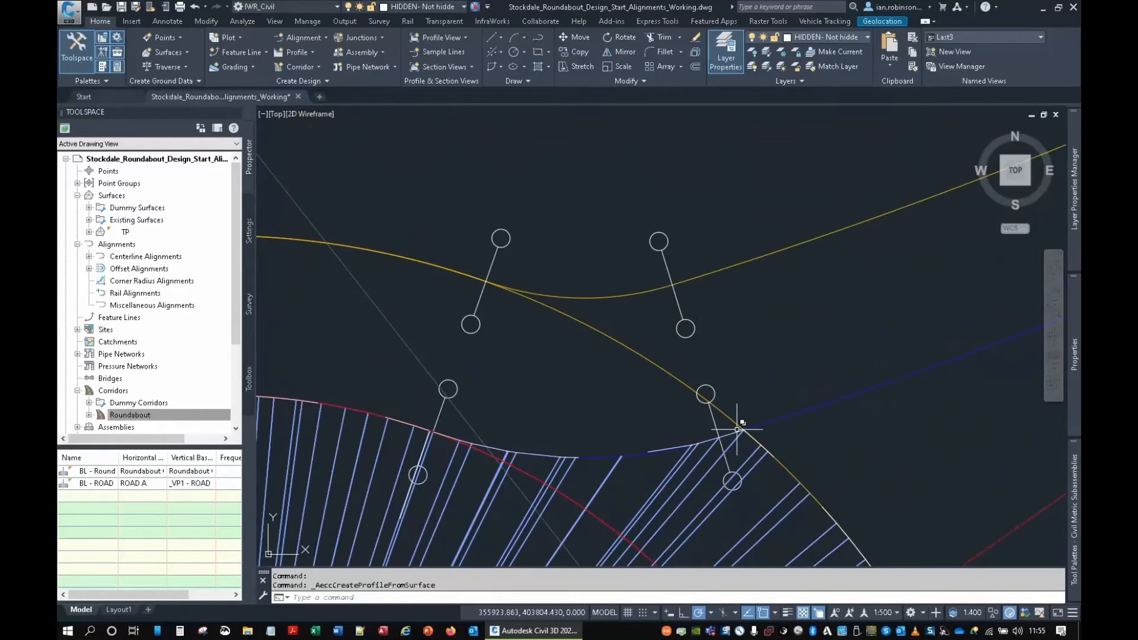
{"action": "scroll", "coordinate": [591, 402], "scroll_direction": "down", "scroll_amount": 5}
{"action": "scroll", "coordinate": [792, 387], "scroll_direction": "up", "scroll_amount": 3}
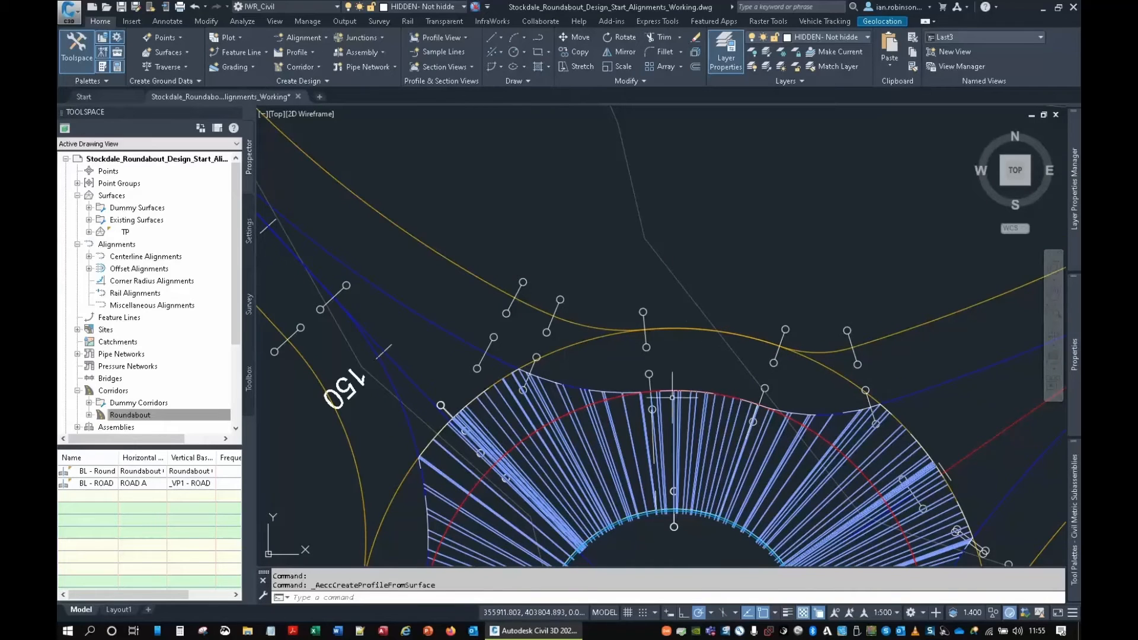
{"action": "mouse_move", "coordinate": [677, 354]}
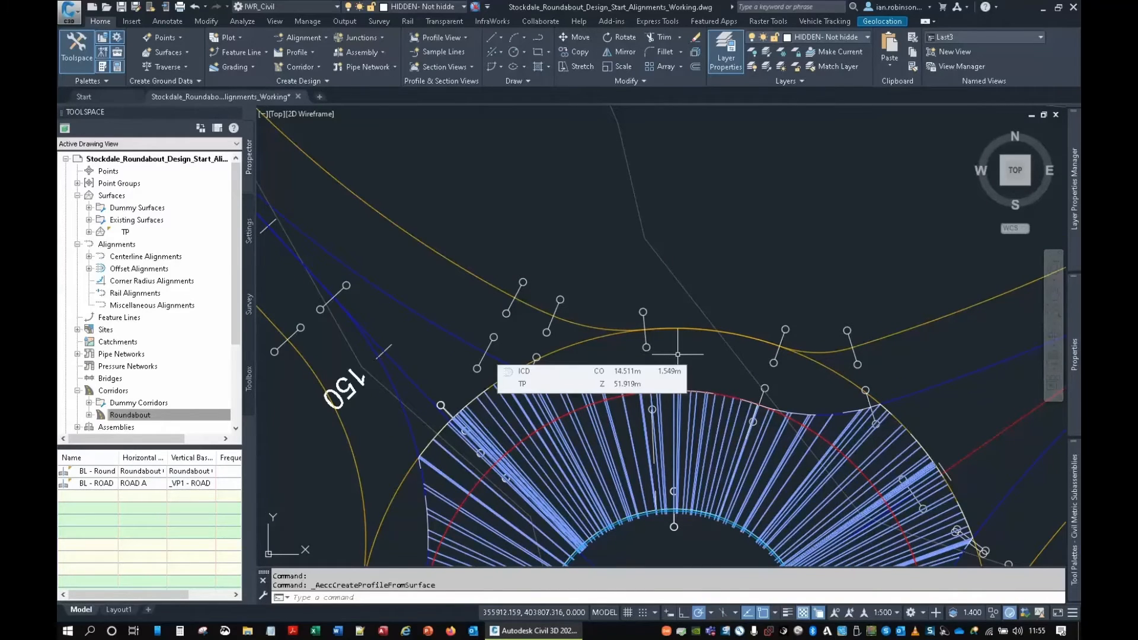
{"action": "middle_click_drag", "start_coordinate": [644, 362], "coordinate": [771, 384]}
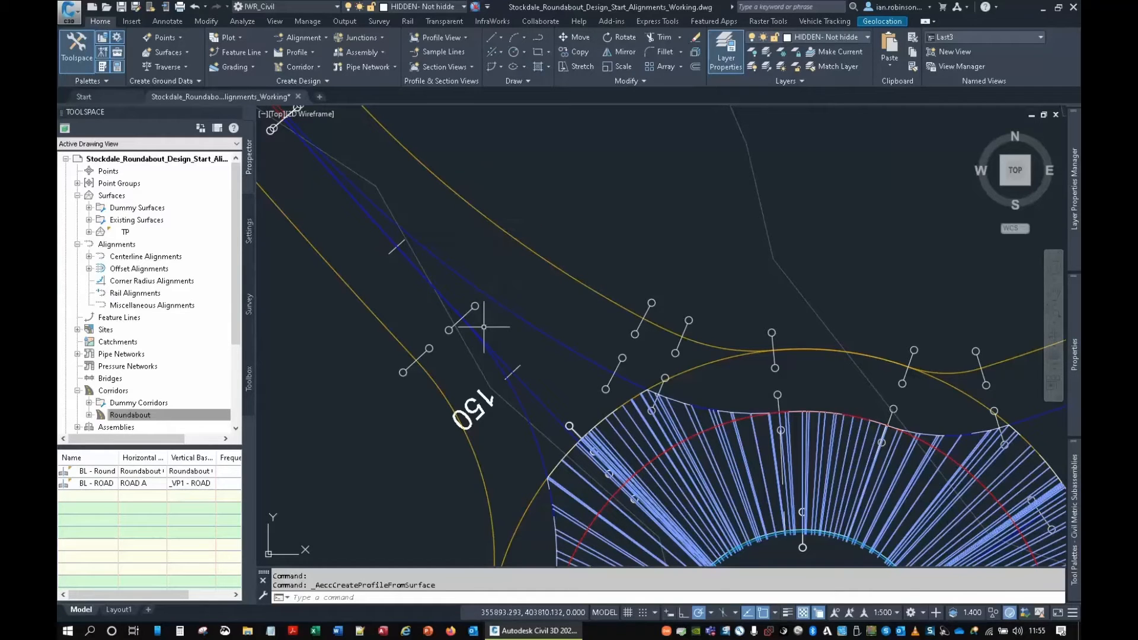
{"action": "middle_click_drag", "start_coordinate": [718, 380], "coordinate": [521, 330]}
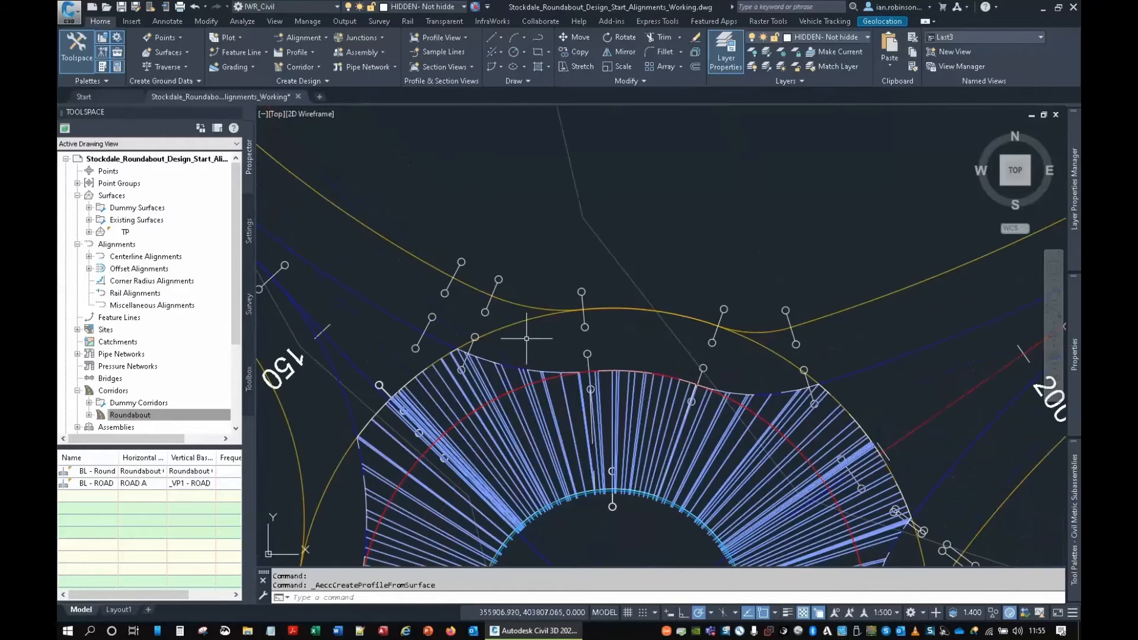
{"action": "middle_click_drag", "start_coordinate": [762, 368], "coordinate": [456, 399]}
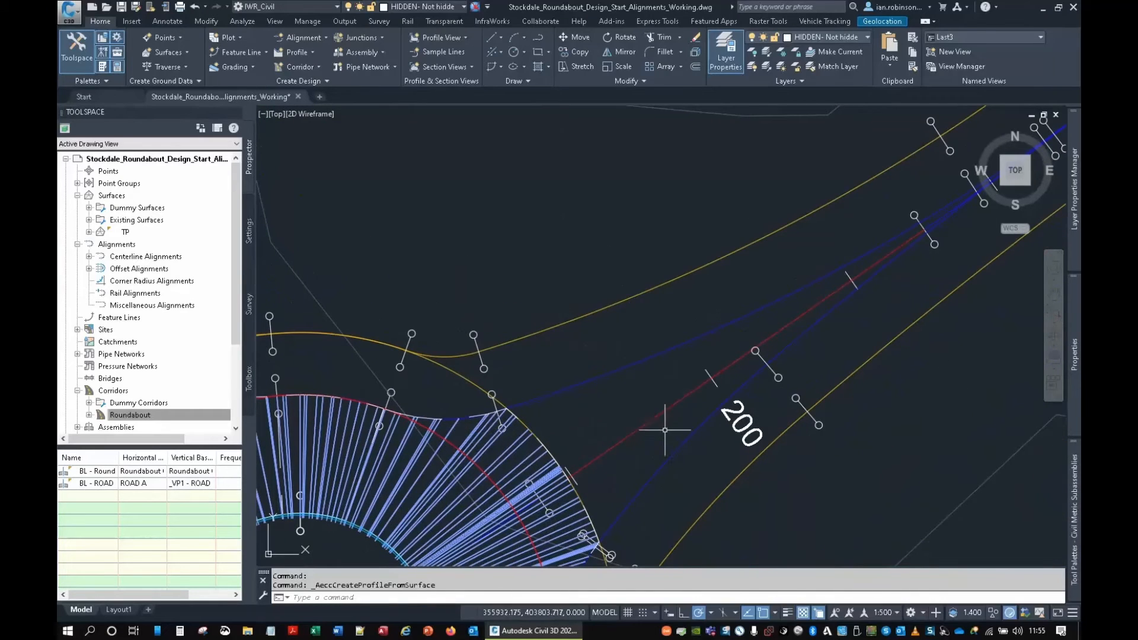
Examine the Split Crown and Crown Left Only assemblies drawn beyond the site boundary.
{"action": "scroll", "coordinate": [645, 367], "scroll_direction": "down", "scroll_amount": 6}
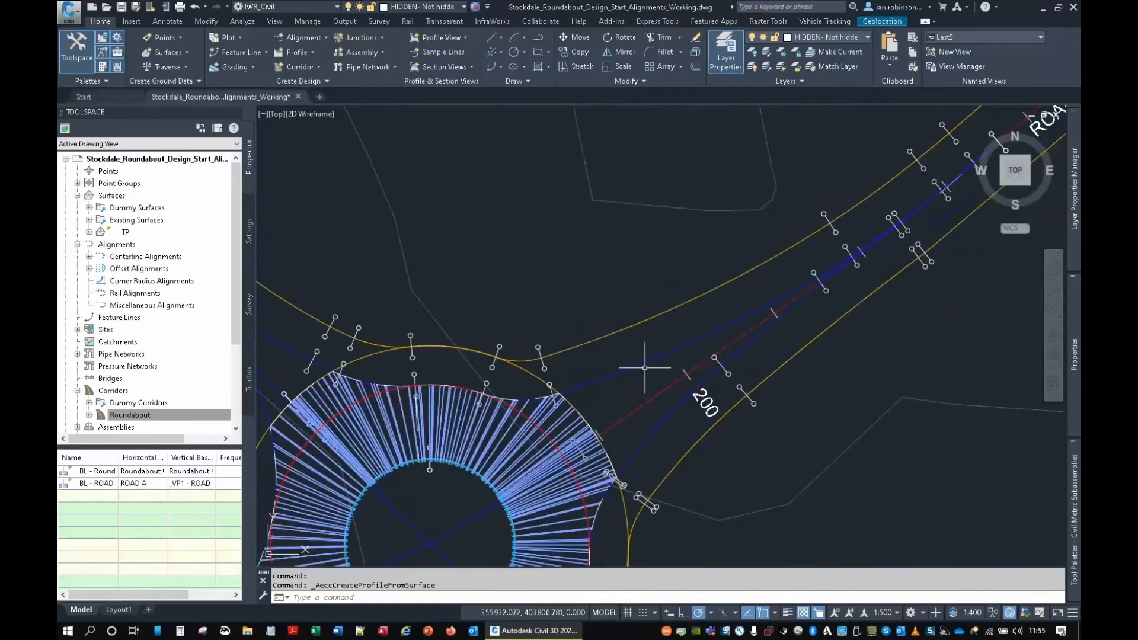
{"action": "mouse_move", "coordinate": [721, 330]}
{"action": "middle_mouse_down"}
{"action": "mouse_move", "coordinate": [581, 447]}
{"action": "mouse_move", "coordinate": [562, 442]}
{"action": "middle_mouse_up"}
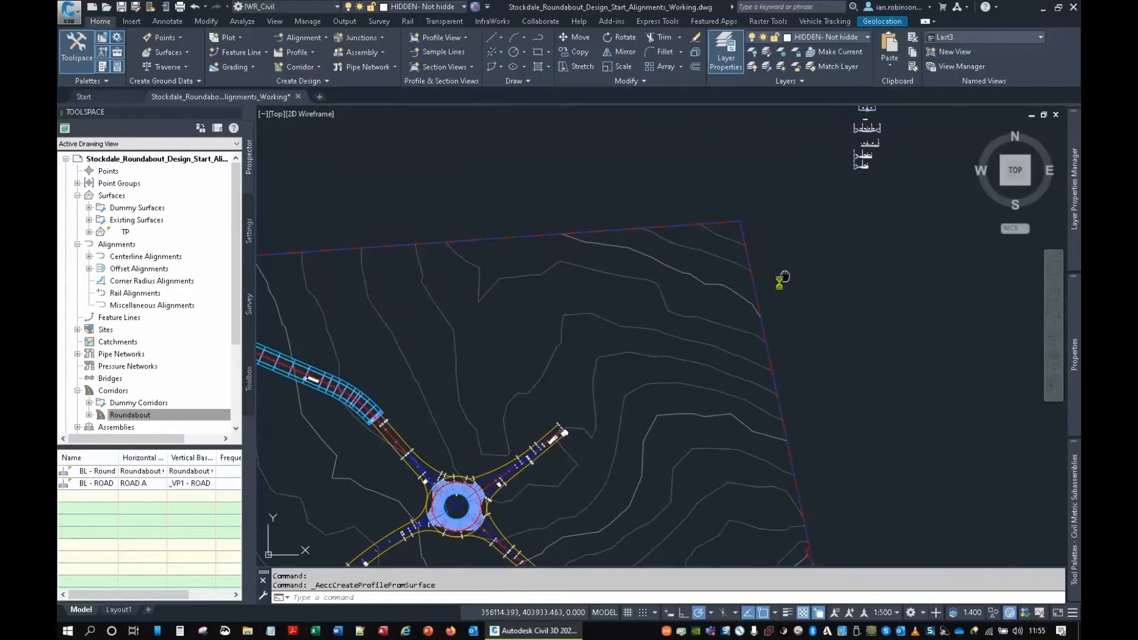
{"action": "middle_click_drag", "start_coordinate": [782, 279], "coordinate": [632, 369]}
{"action": "scroll", "coordinate": [700, 248], "scroll_direction": "up", "scroll_amount": 6}
{"action": "scroll", "coordinate": [811, 207], "scroll_direction": "up", "scroll_amount": 4}
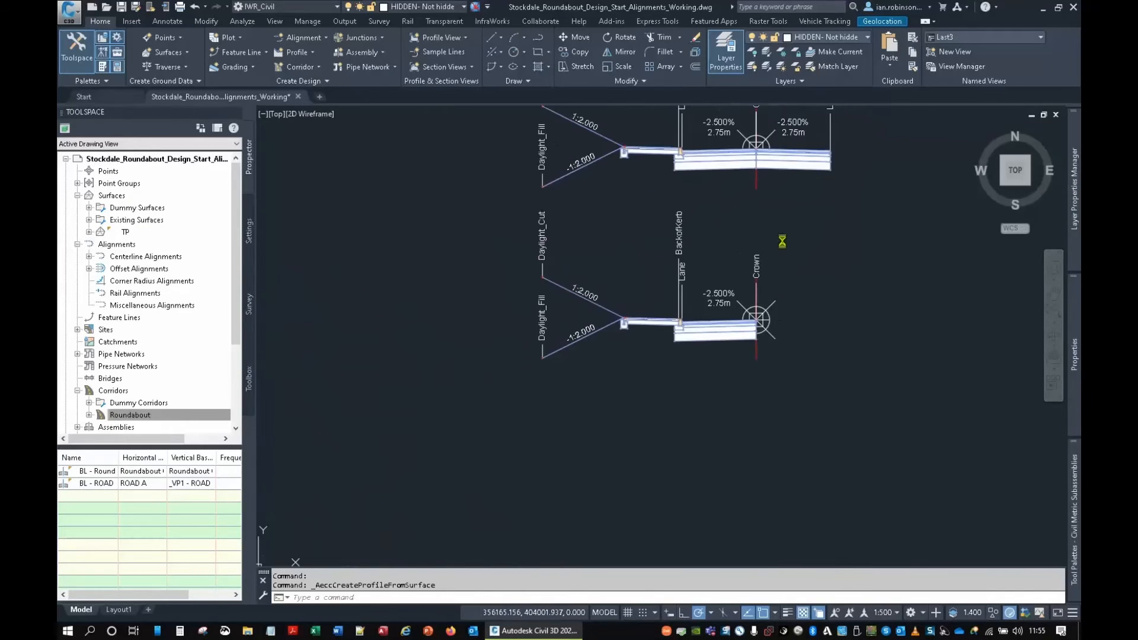
{"action": "mouse_move", "coordinate": [548, 274]}
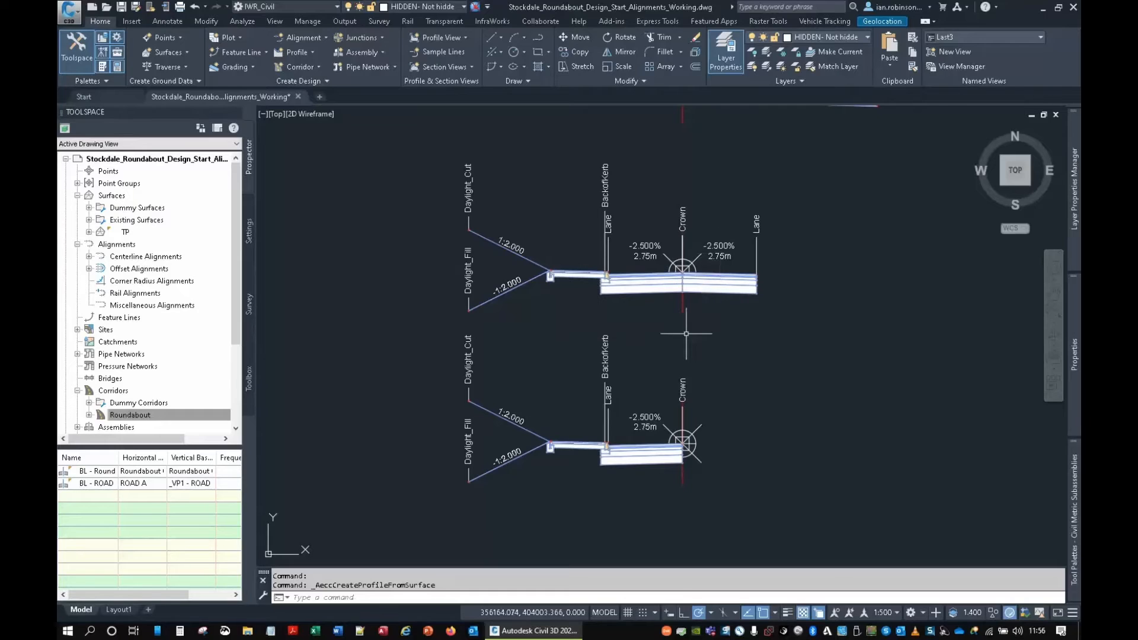
{"action": "mouse_move", "coordinate": [550, 444]}
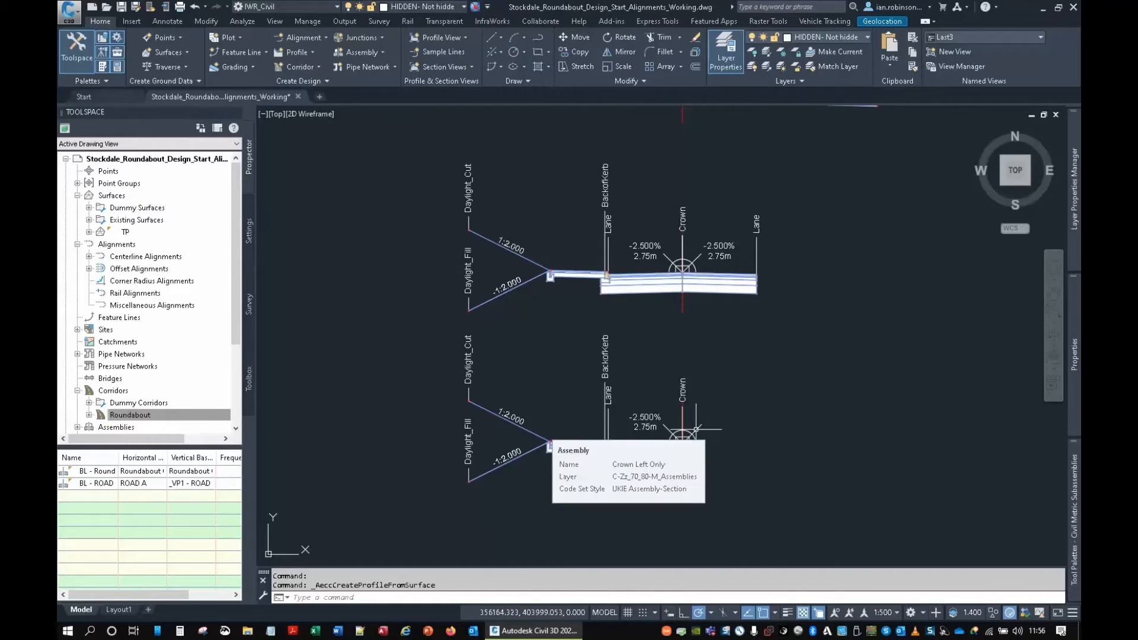
{"action": "scroll", "coordinate": [704, 359], "scroll_direction": "down", "scroll_amount": 15}
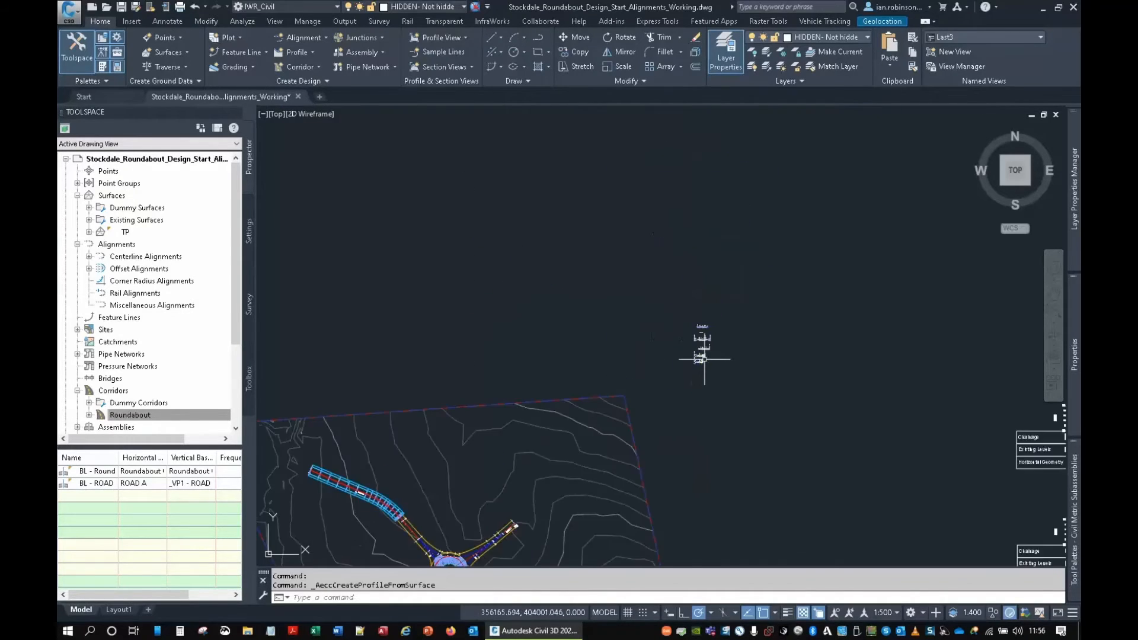
Add a baseline to the roundabout corridor using the A to B Crown alignment and the _VP5 - A to B Crown profile.
{"action": "middle_click_drag", "start_coordinate": [665, 394], "coordinate": [750, 288]}
{"action": "scroll", "coordinate": [704, 333], "scroll_direction": "up", "scroll_amount": 10}
{"action": "middle_click_drag", "start_coordinate": [590, 321], "coordinate": [669, 397]}
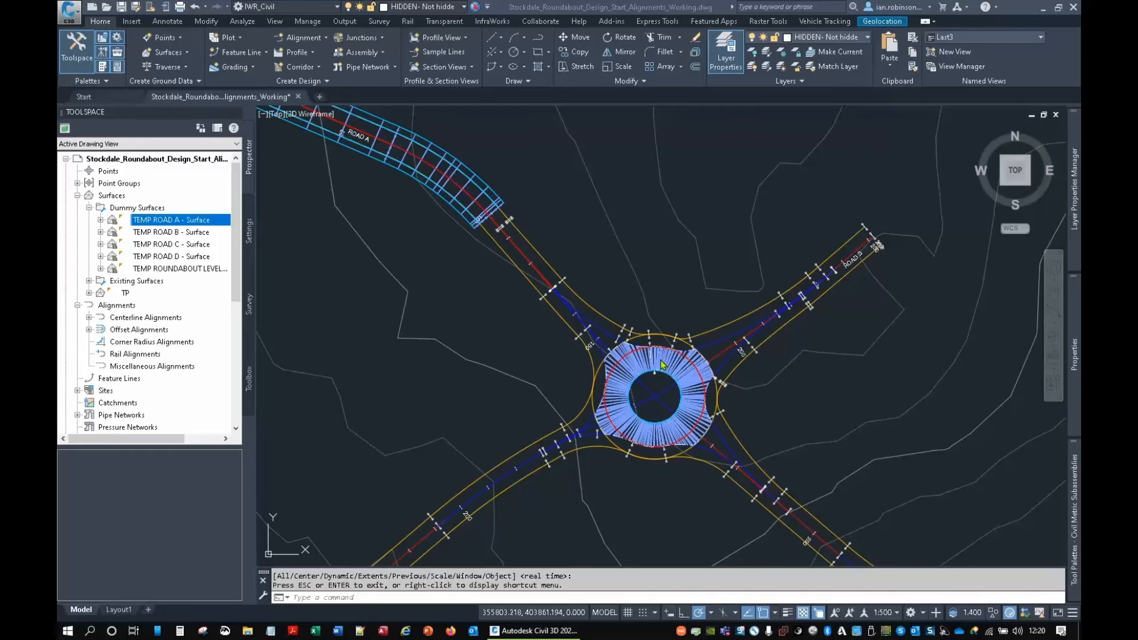
{"action": "left_click", "coordinate": [662, 364]}
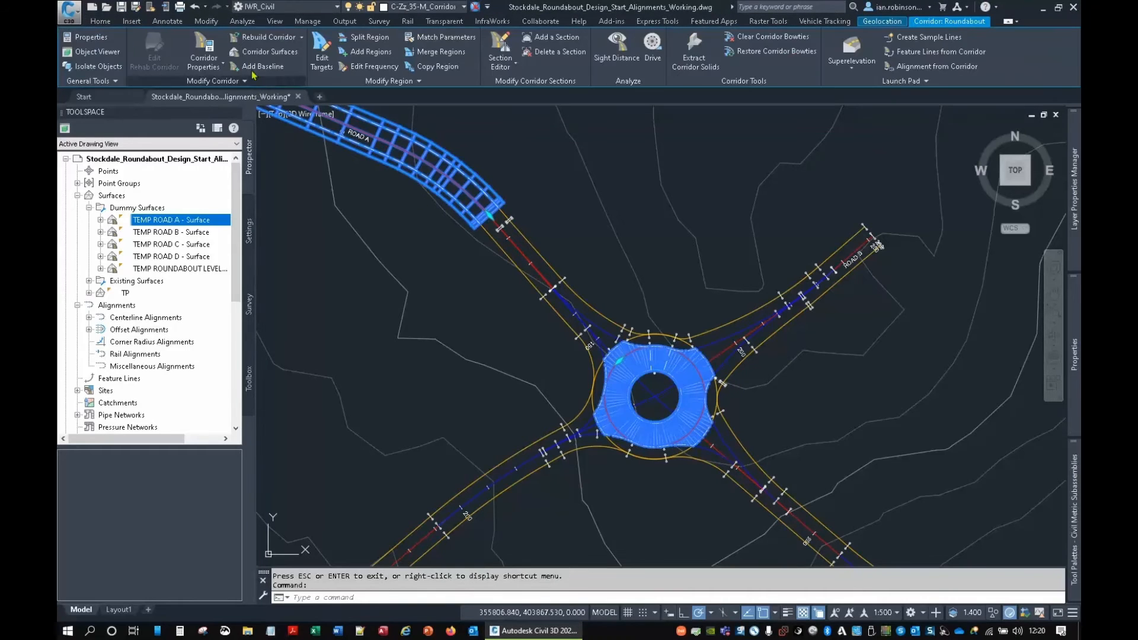
{"action": "left_click", "coordinate": [203, 48]}
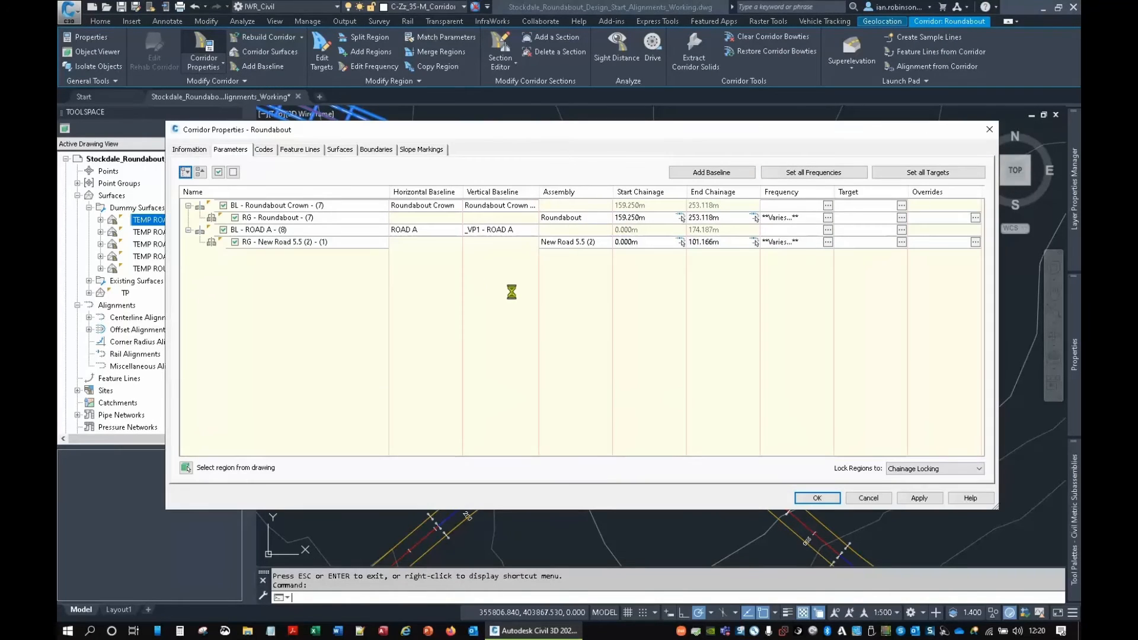
{"action": "left_click", "coordinate": [710, 174]}
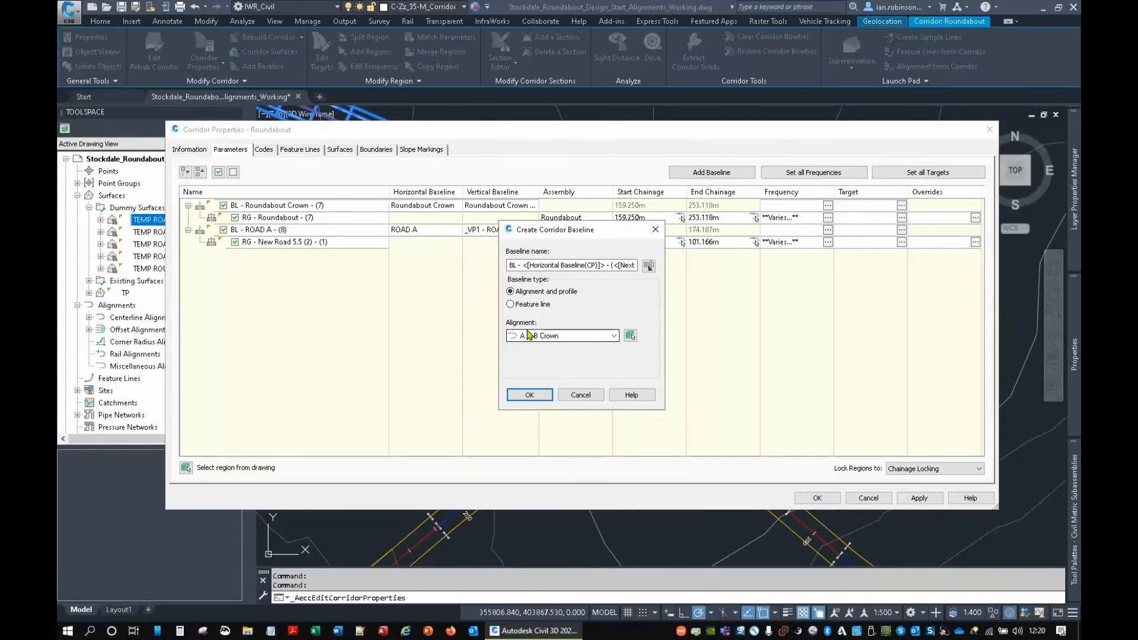
{"action": "left_click", "coordinate": [530, 394]}
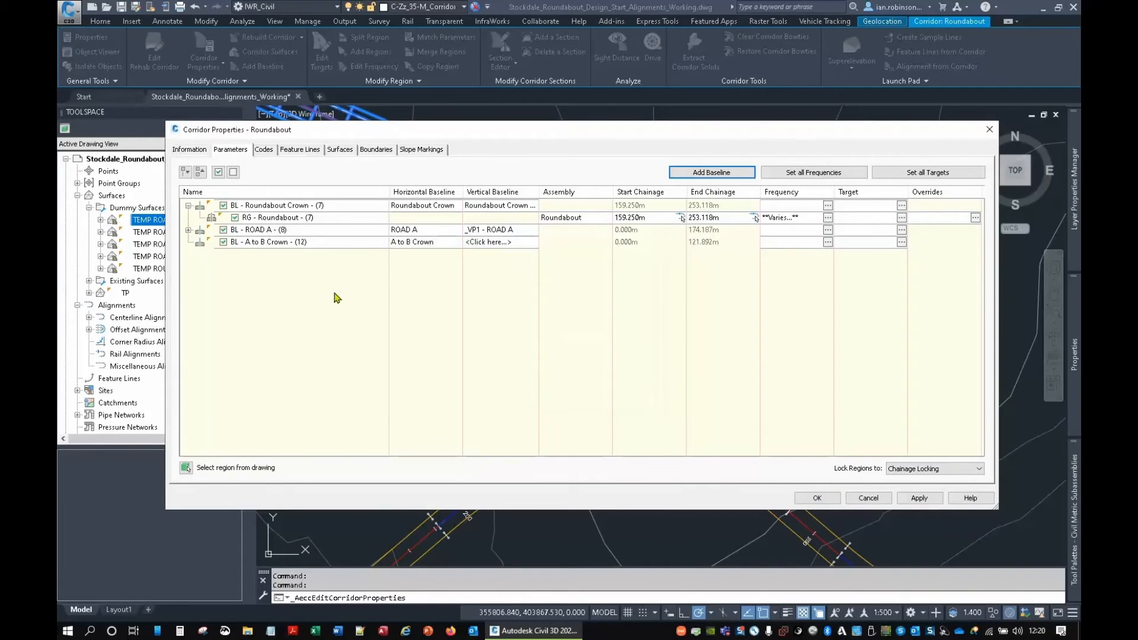
{"action": "left_click", "coordinate": [483, 242]}
{"action": "left_click", "coordinate": [534, 353]}
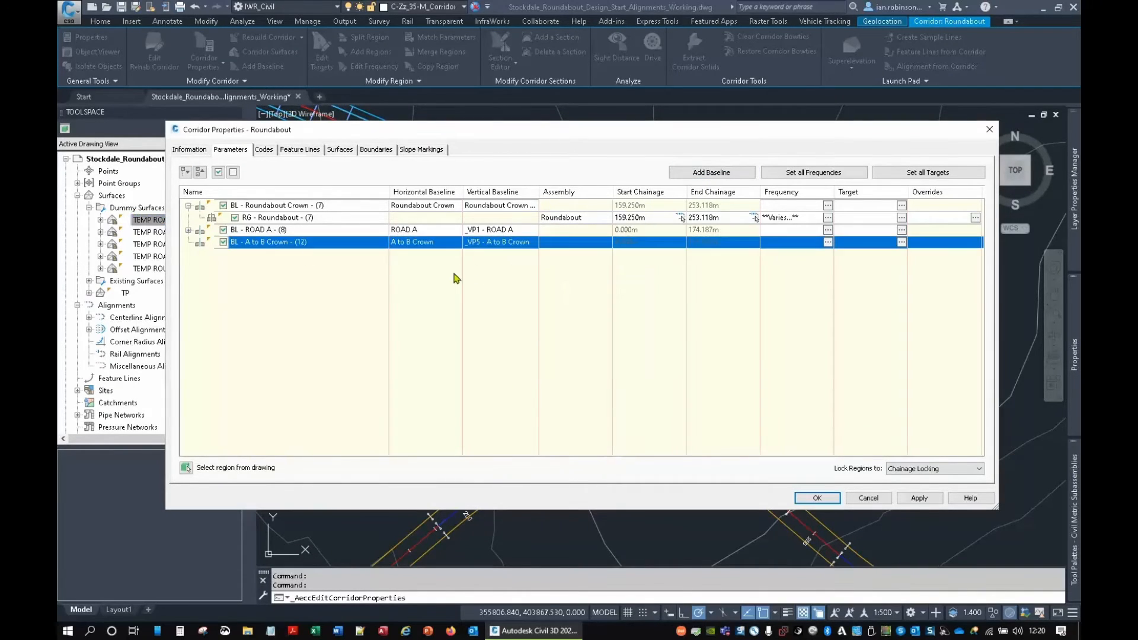
Add a region using the Split Crown assembly to the A to B Crown baseline.
{"action": "right_click", "coordinate": [287, 243]}
{"action": "left_click", "coordinate": [320, 249]}
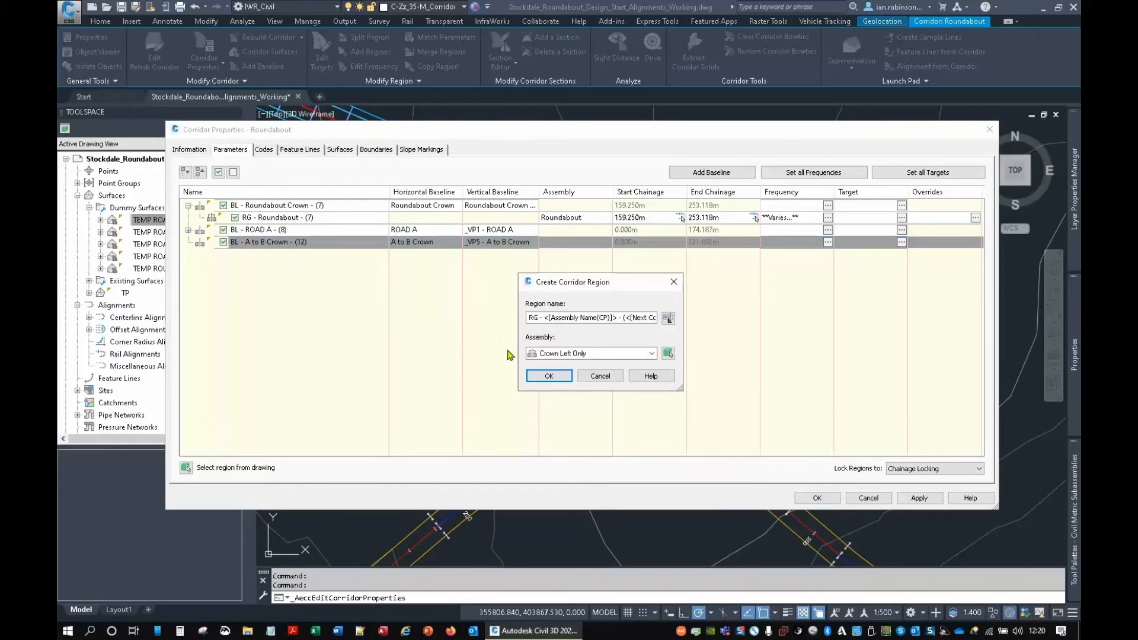
{"action": "left_click", "coordinate": [574, 354]}
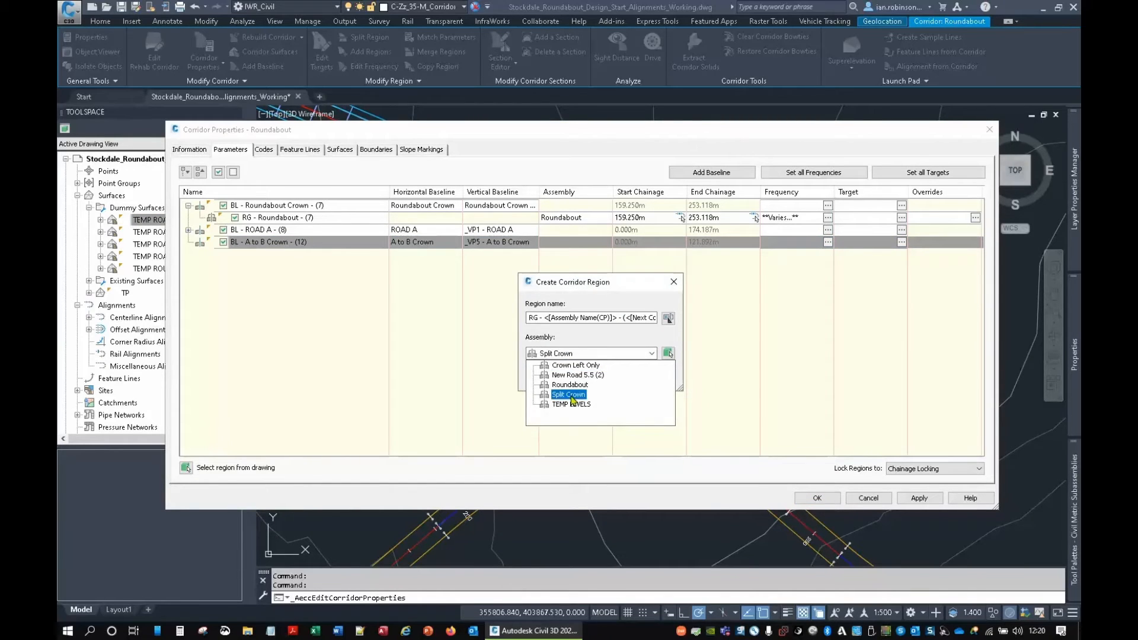
{"action": "left_click", "coordinate": [568, 394]}
{"action": "left_click", "coordinate": [549, 377]}
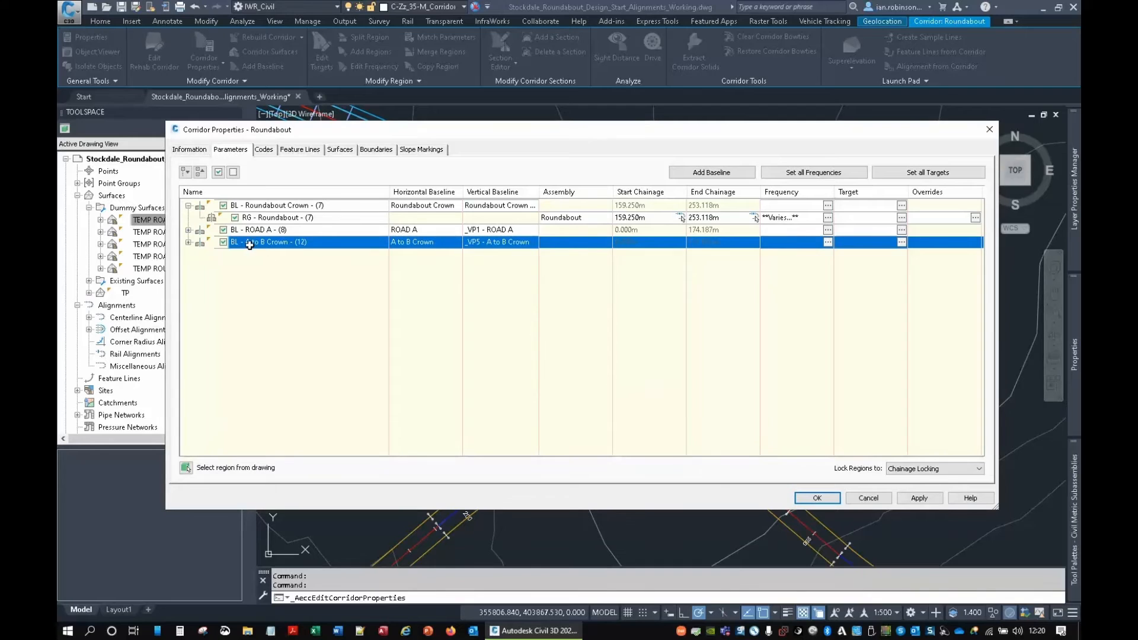
{"action": "left_click", "coordinate": [188, 243]}
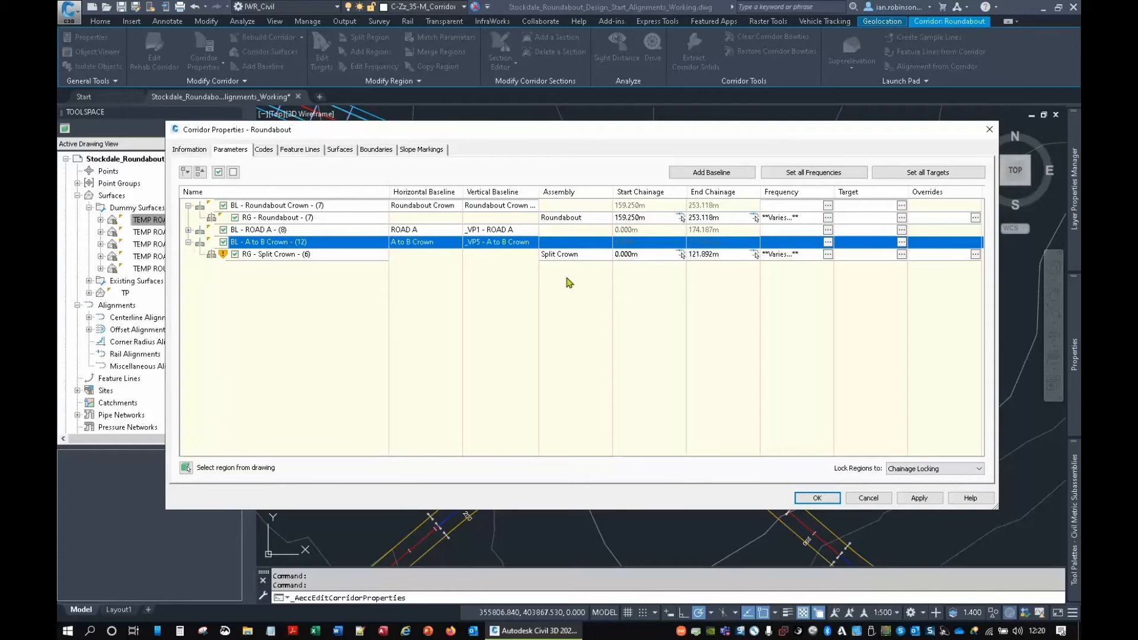
End the Split Crown region where the crown line first meets the roundabout corridor, at chainage about 55.5 m.
{"action": "left_click", "coordinate": [753, 255]}
{"action": "scroll", "coordinate": [589, 337], "scroll_direction": "up", "scroll_amount": 5}
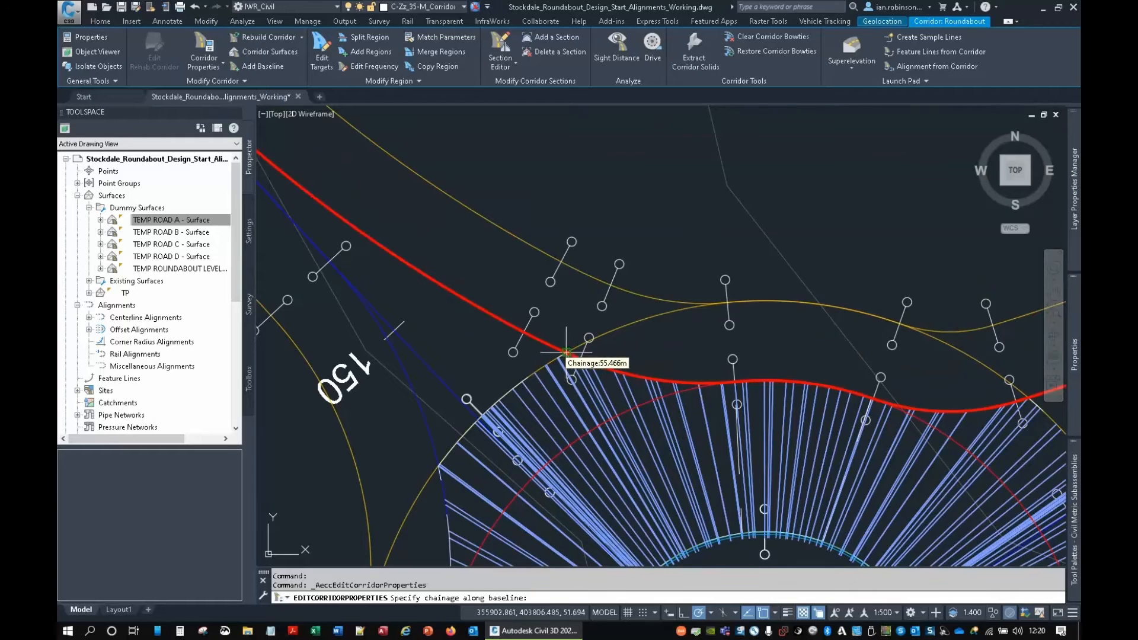
{"action": "left_click", "coordinate": [567, 353]}
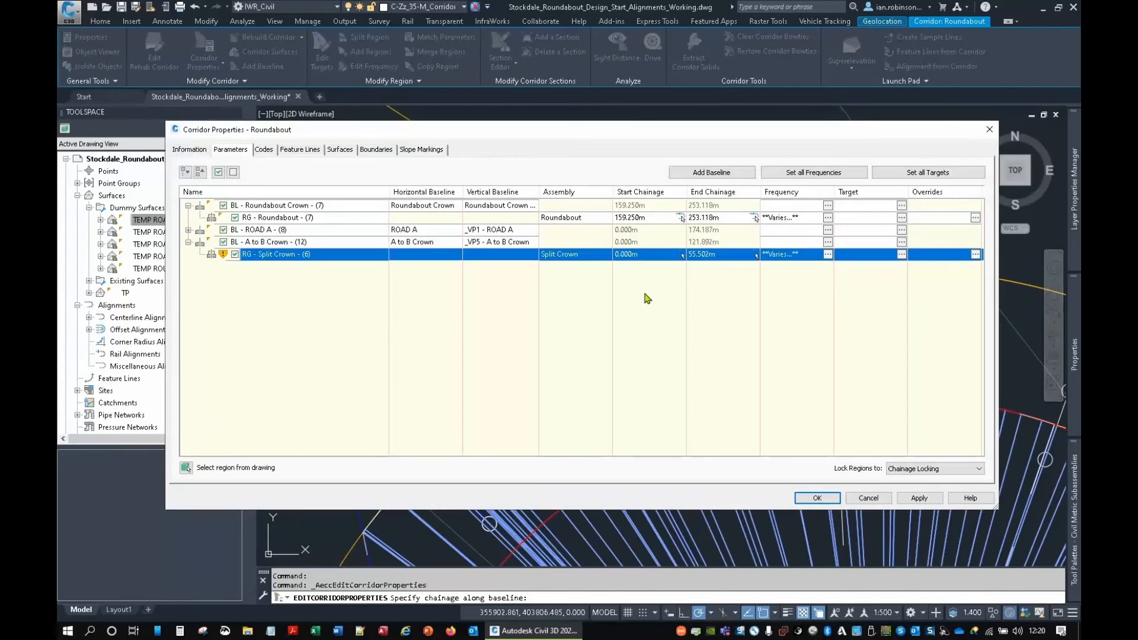
Set the Split Crown region's assembly frequency to 1 m along straights and for the curve increment.
{"action": "left_click", "coordinate": [828, 255]}
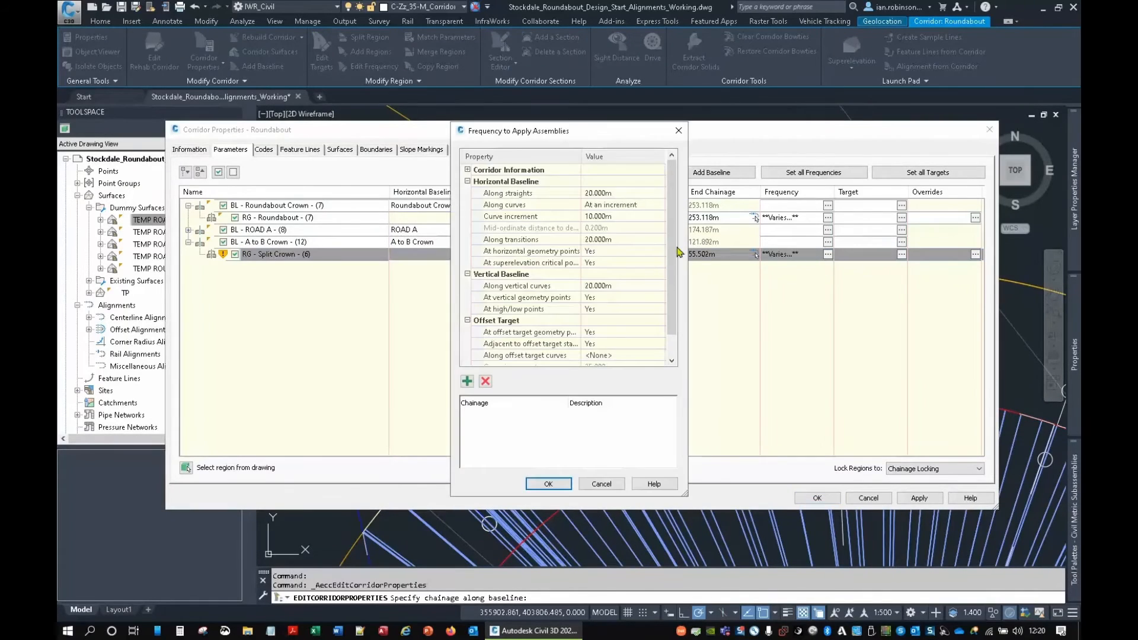
{"action": "left_click", "coordinate": [605, 194]}
{"action": "type", "text": "1"}
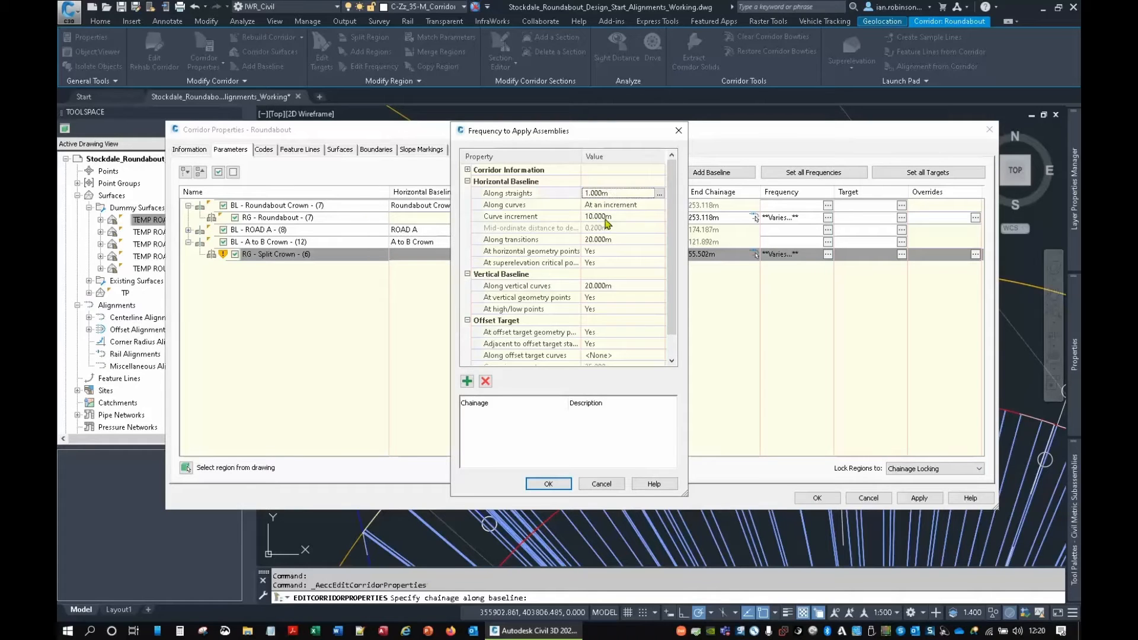
{"action": "left_click", "coordinate": [604, 217]}
{"action": "left_click", "coordinate": [548, 484]}
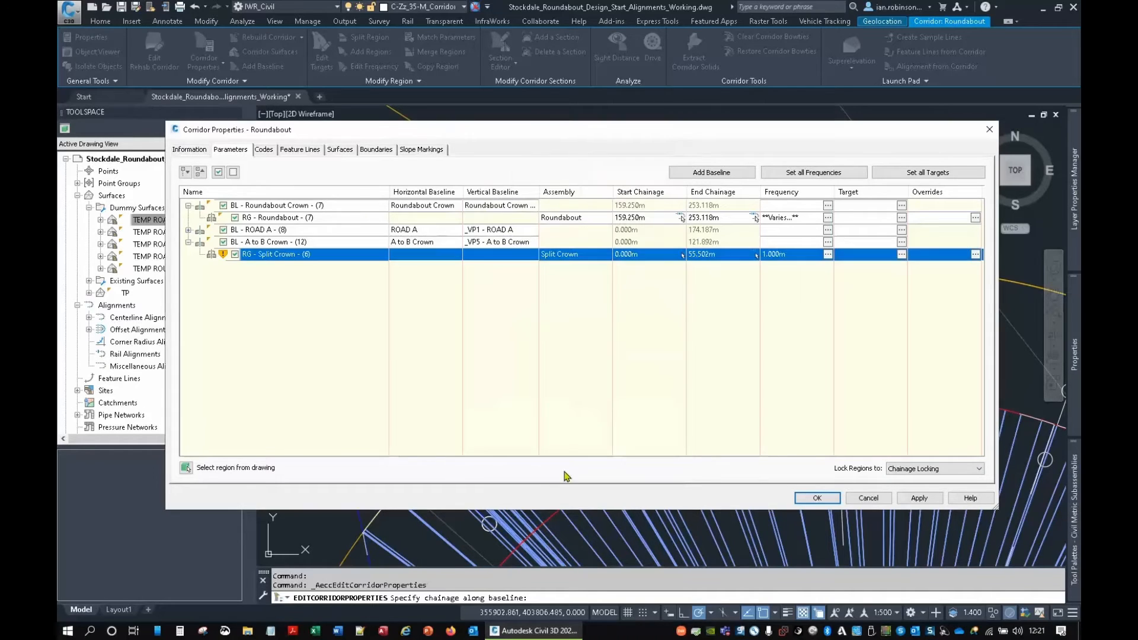
Set the width target of the LHS CARRIAGEWAY subassembly to the A to B Offset Left alignment.
{"action": "left_click", "coordinate": [902, 254]}
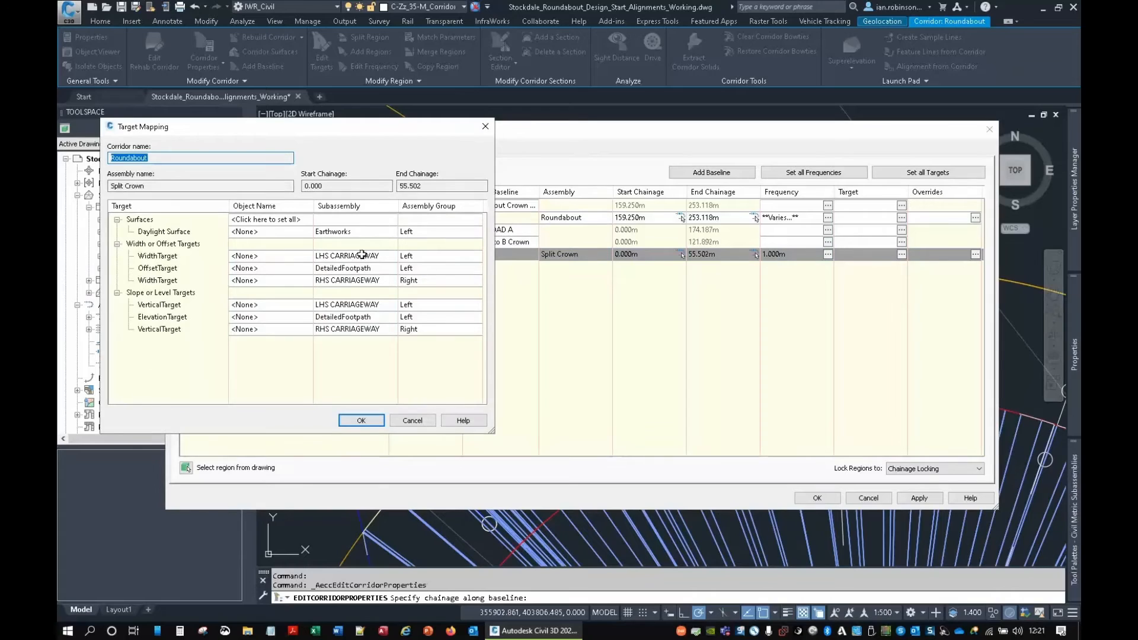
{"action": "left_click", "coordinate": [292, 255]}
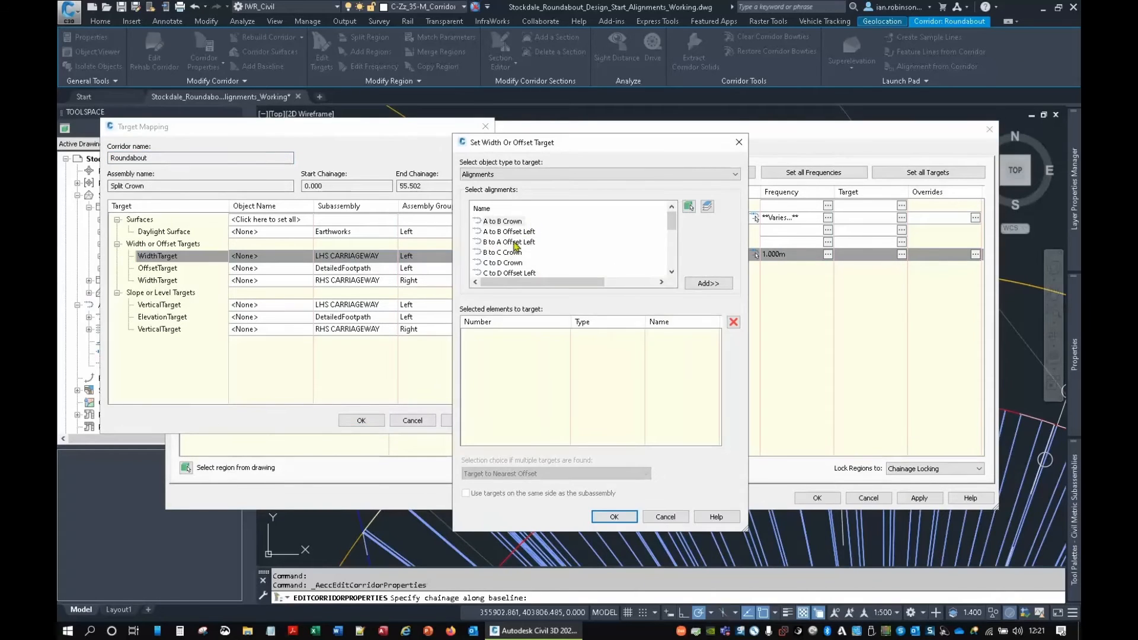
{"action": "left_click", "coordinate": [508, 232]}
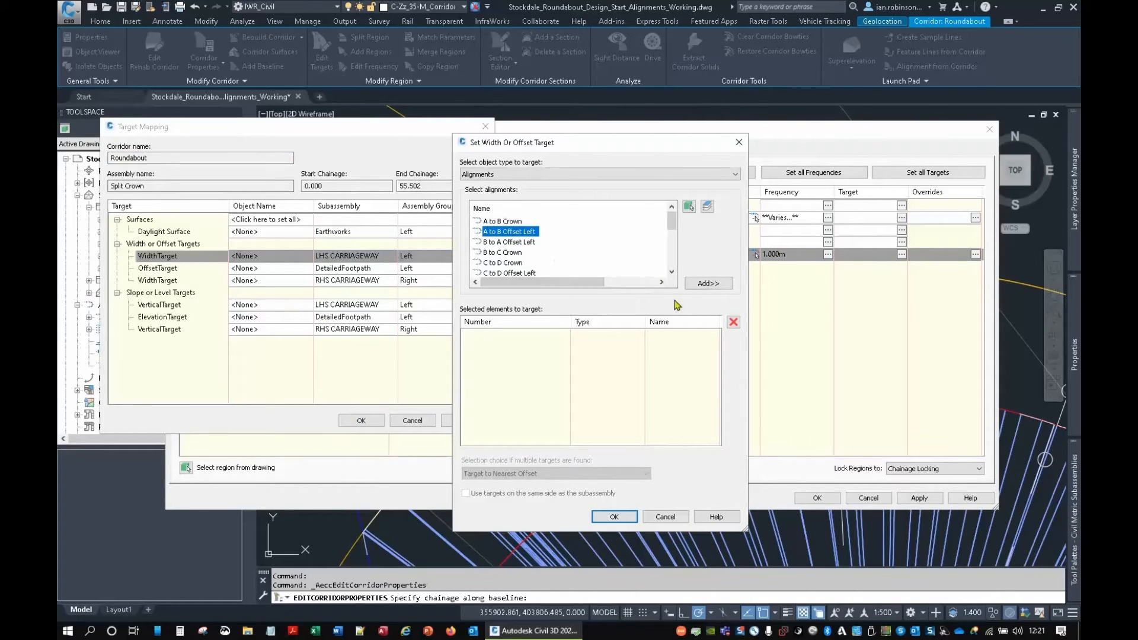
{"action": "left_click", "coordinate": [708, 283]}
{"action": "left_click", "coordinate": [611, 516]}
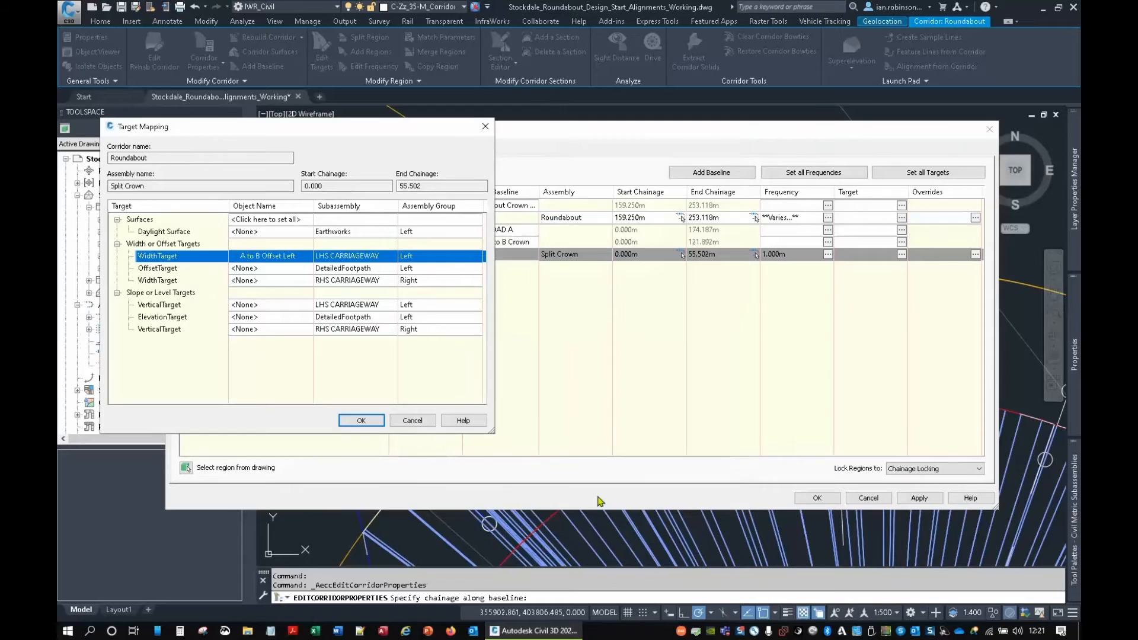
Set the width target of the RHS CARRIAGEWAY subassembly to the ROAD A and ICD alignments.
{"action": "left_click", "coordinate": [279, 281]}
{"action": "scroll", "coordinate": [508, 262], "scroll_direction": "down", "scroll_amount": 2}
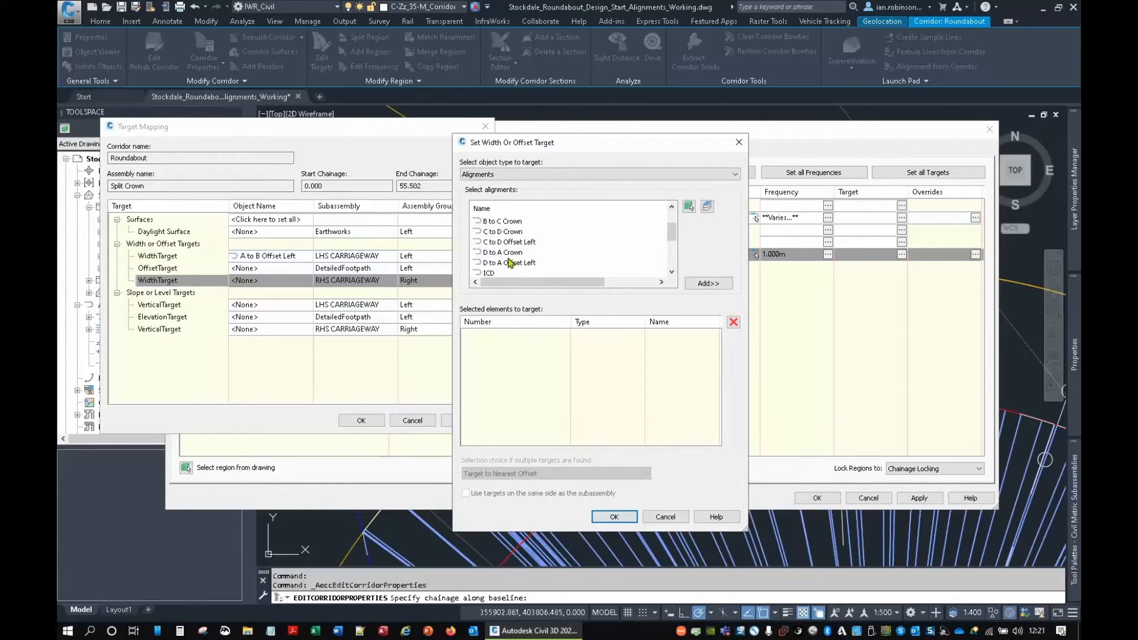
{"action": "left_click", "coordinate": [705, 284]}
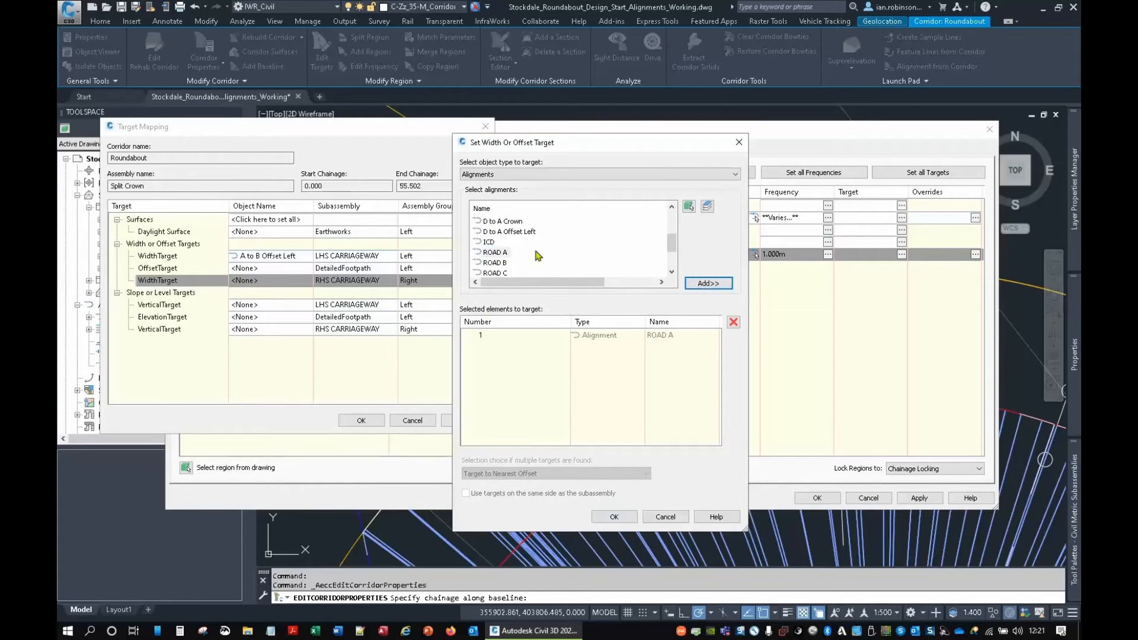
{"action": "left_click", "coordinate": [488, 241]}
{"action": "left_click", "coordinate": [705, 283]}
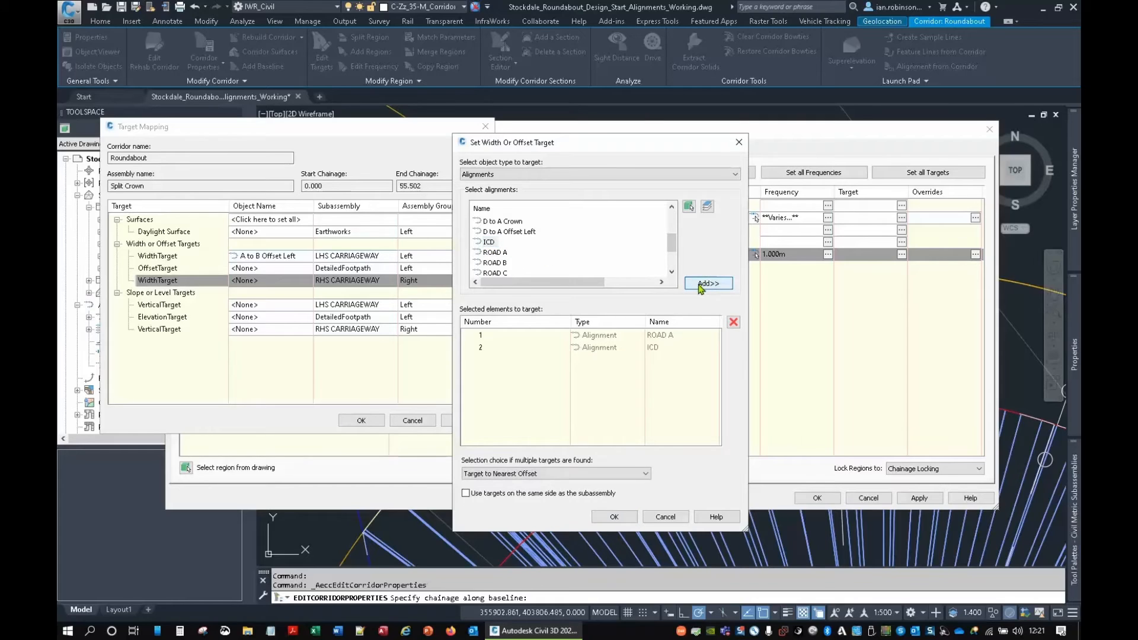
{"action": "left_click", "coordinate": [616, 517]}
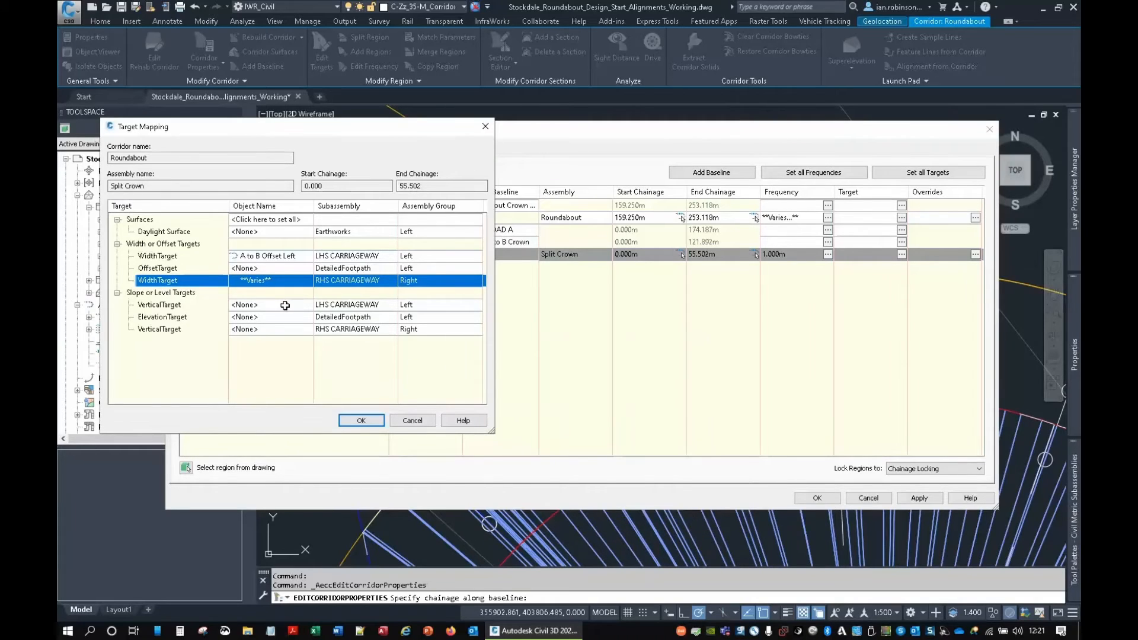
Set the vertical target of the RHS CARRIAGEWAY subassembly to the ROAD A _VP1 profile and the ICD TEMP ROUNDABOUT LEVELS surface profile.
{"action": "left_click", "coordinate": [262, 328]}
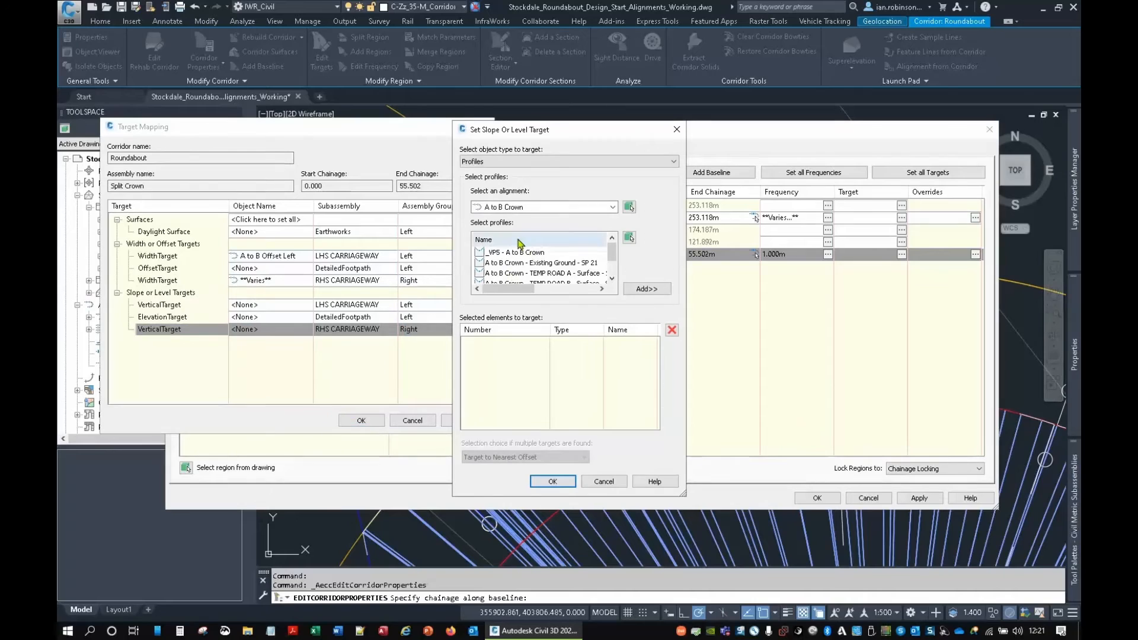
{"action": "left_click", "coordinate": [508, 208]}
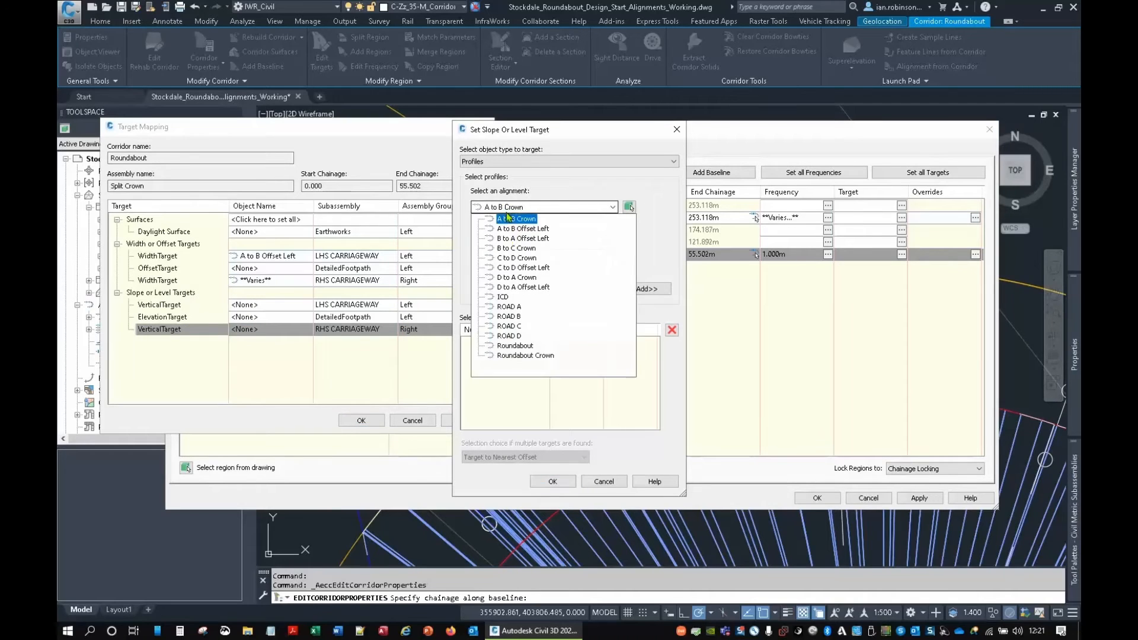
{"action": "left_click", "coordinate": [509, 307]}
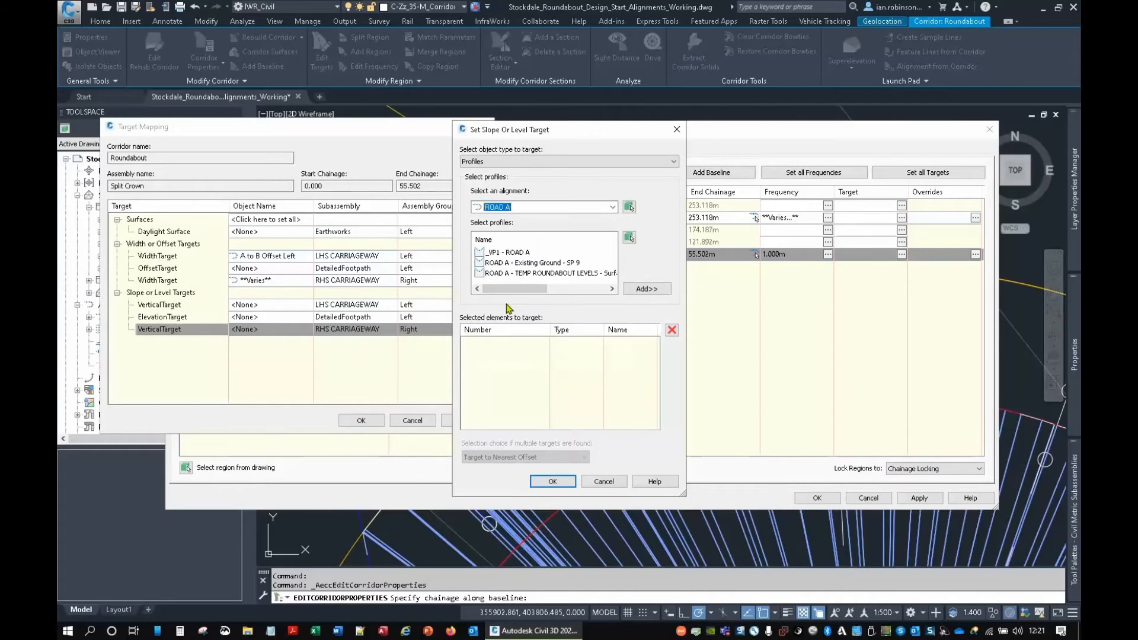
{"action": "left_click", "coordinate": [505, 255]}
{"action": "left_click", "coordinate": [646, 289]}
{"action": "left_click", "coordinate": [520, 207]}
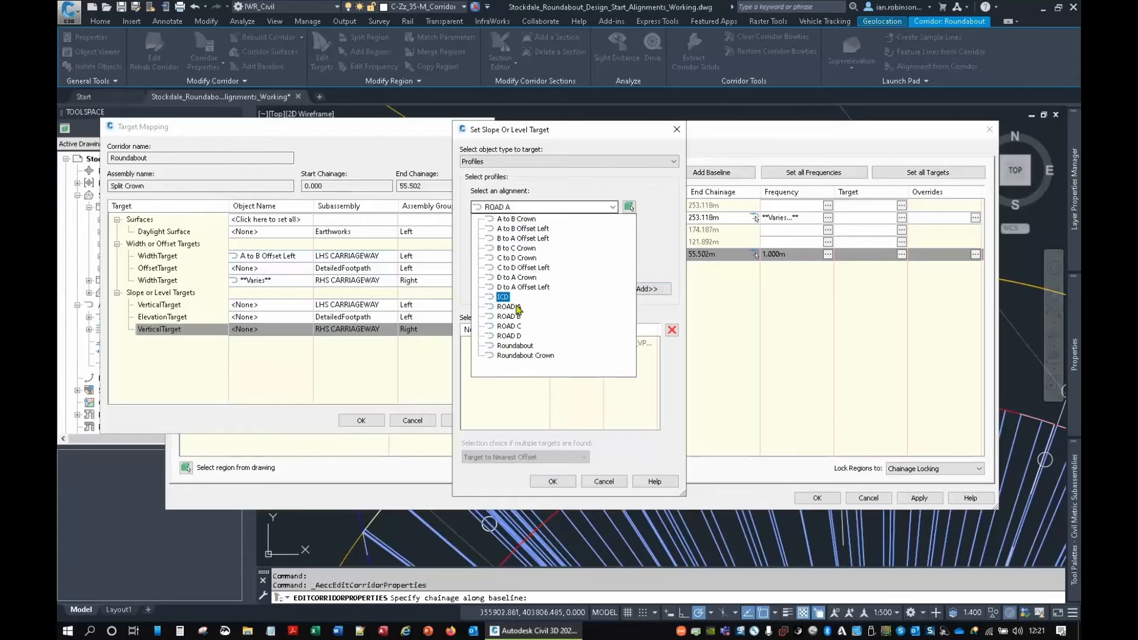
{"action": "left_click", "coordinate": [503, 297]}
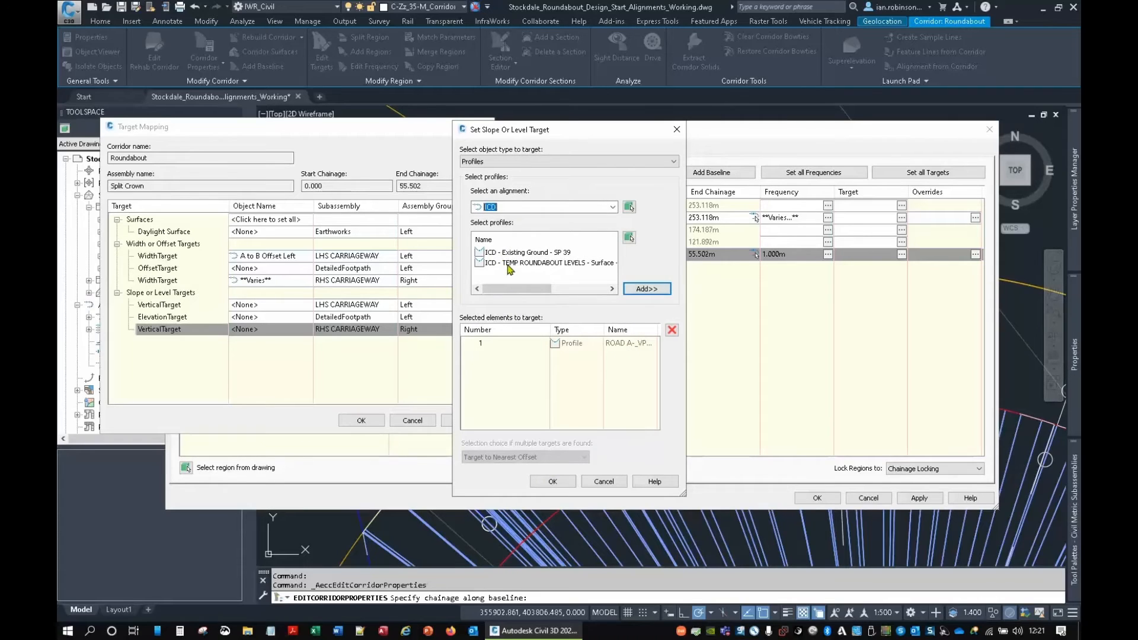
{"action": "left_click", "coordinate": [509, 263]}
{"action": "left_click", "coordinate": [646, 289]}
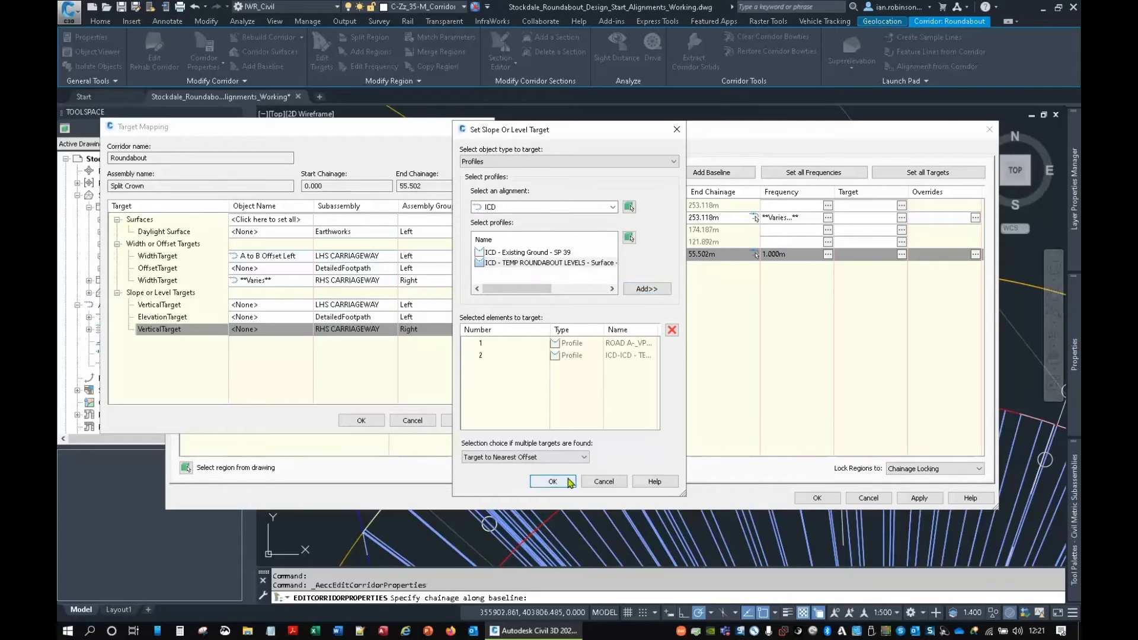
{"action": "left_click", "coordinate": [553, 482]}
Accept the Split Crown target mapping and rebuild the roundabout corridor with the updated properties.
{"action": "left_click", "coordinate": [362, 420]}
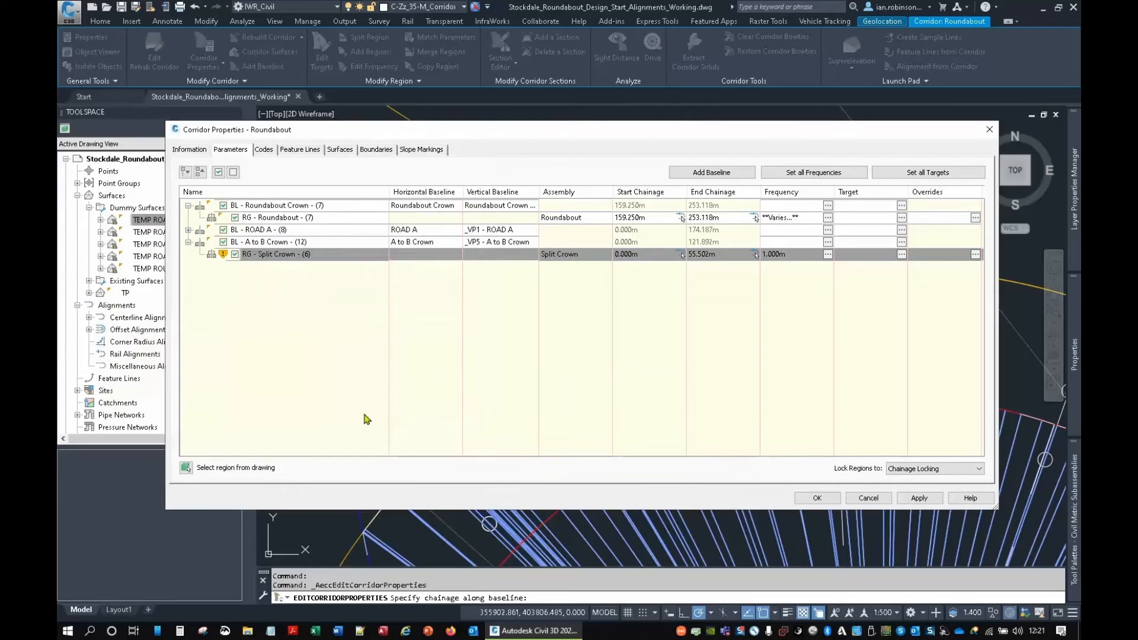
{"action": "left_click", "coordinate": [817, 498]}
{"action": "left_click", "coordinate": [539, 295]}
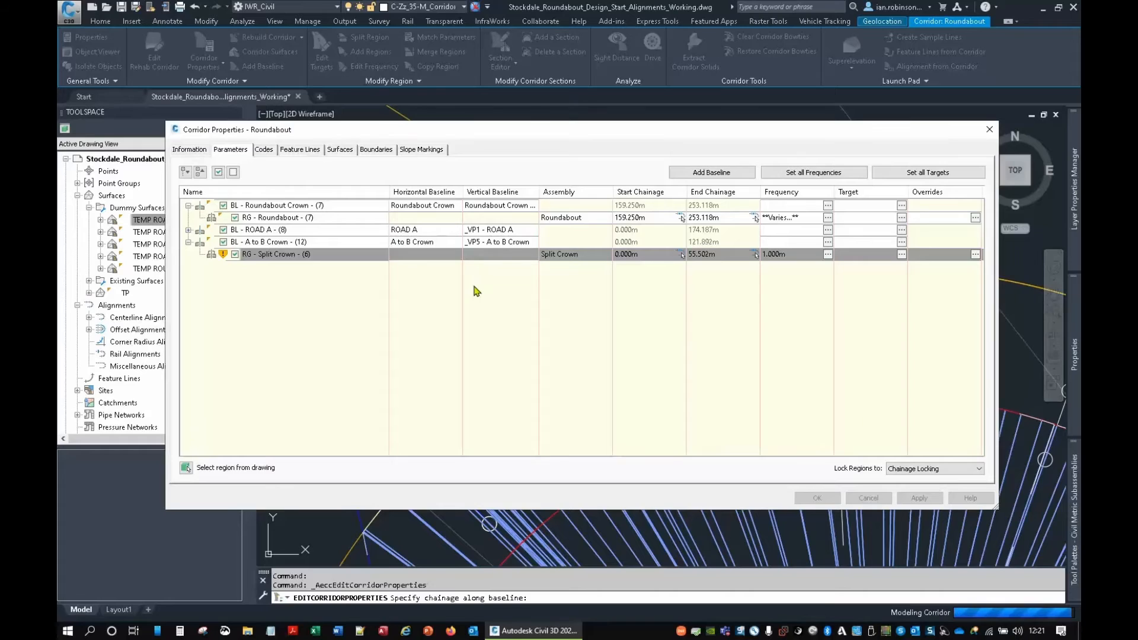
Examine the rebuilt corridor in 3D in the Object Viewer, focusing on the junction between the Split Crown region and the roundabout.
{"action": "scroll", "coordinate": [558, 319], "scroll_direction": "down", "scroll_amount": 5}
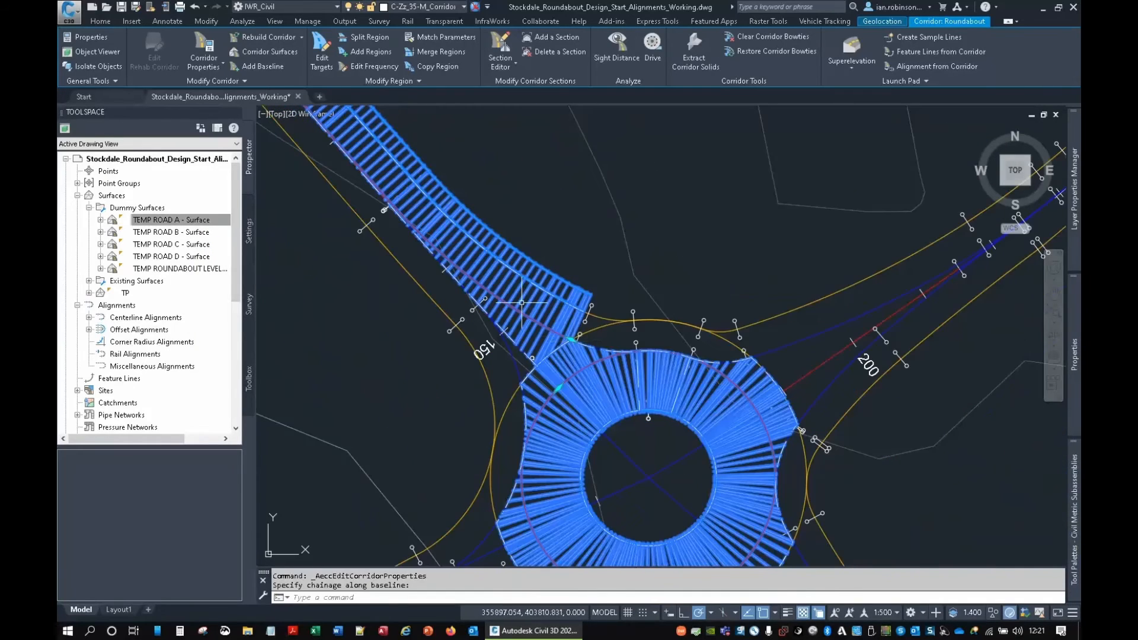
{"action": "scroll", "coordinate": [699, 460], "scroll_direction": "up", "scroll_amount": 5}
{"action": "middle_click_drag", "start_coordinate": [700, 460], "coordinate": [619, 374]}
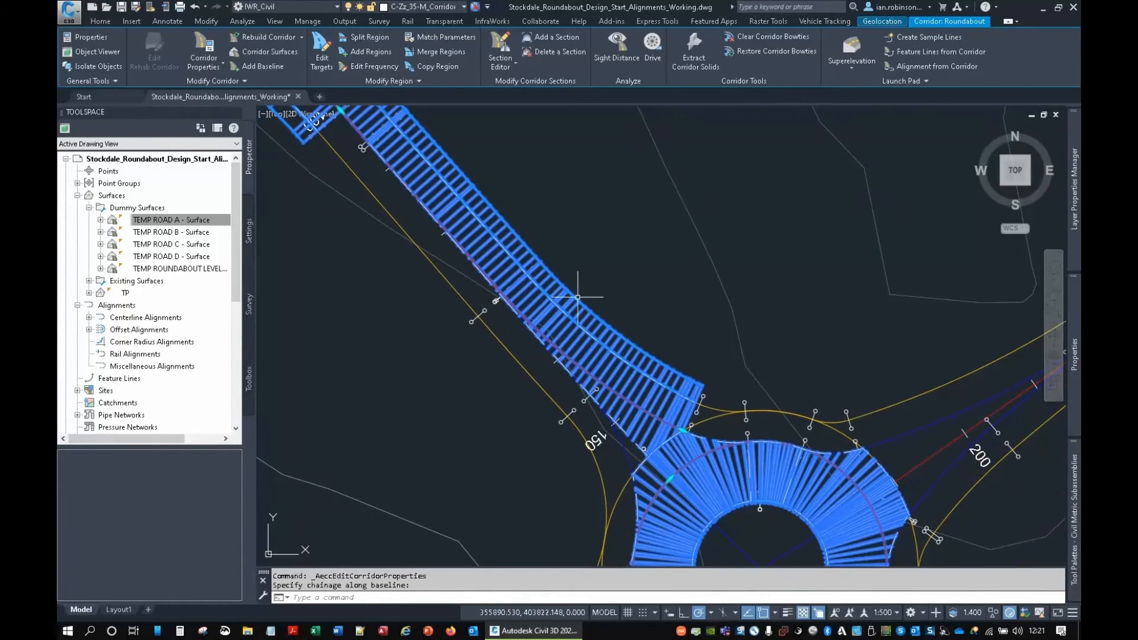
{"action": "right_click", "coordinate": [604, 339]}
{"action": "left_click", "coordinate": [658, 562]}
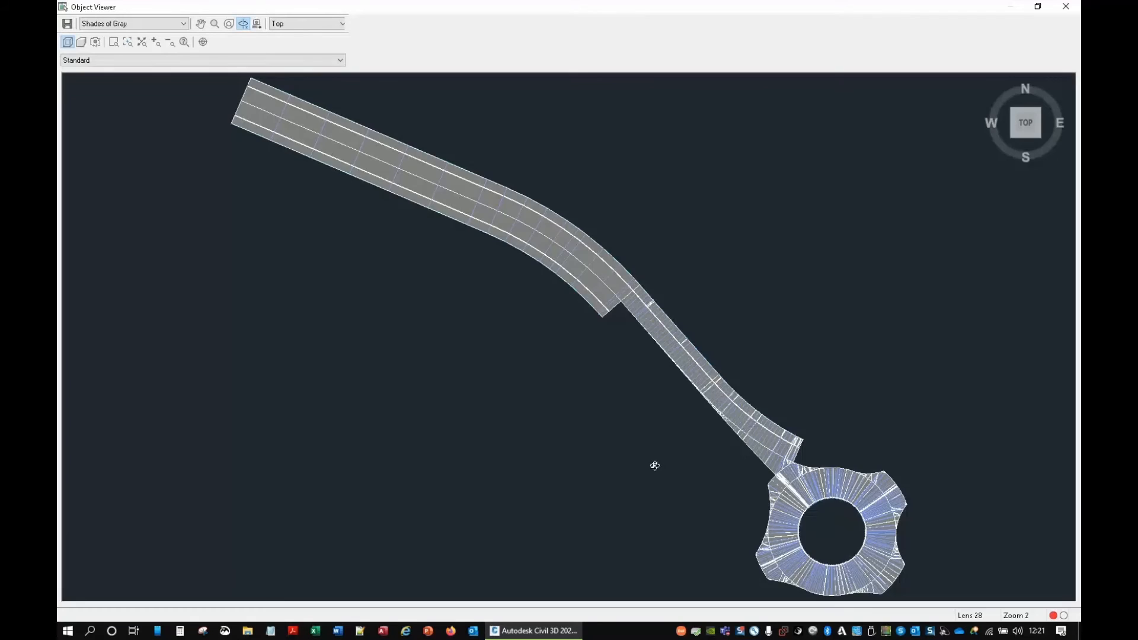
{"action": "left_click_drag", "start_coordinate": [655, 464], "coordinate": [665, 329]}
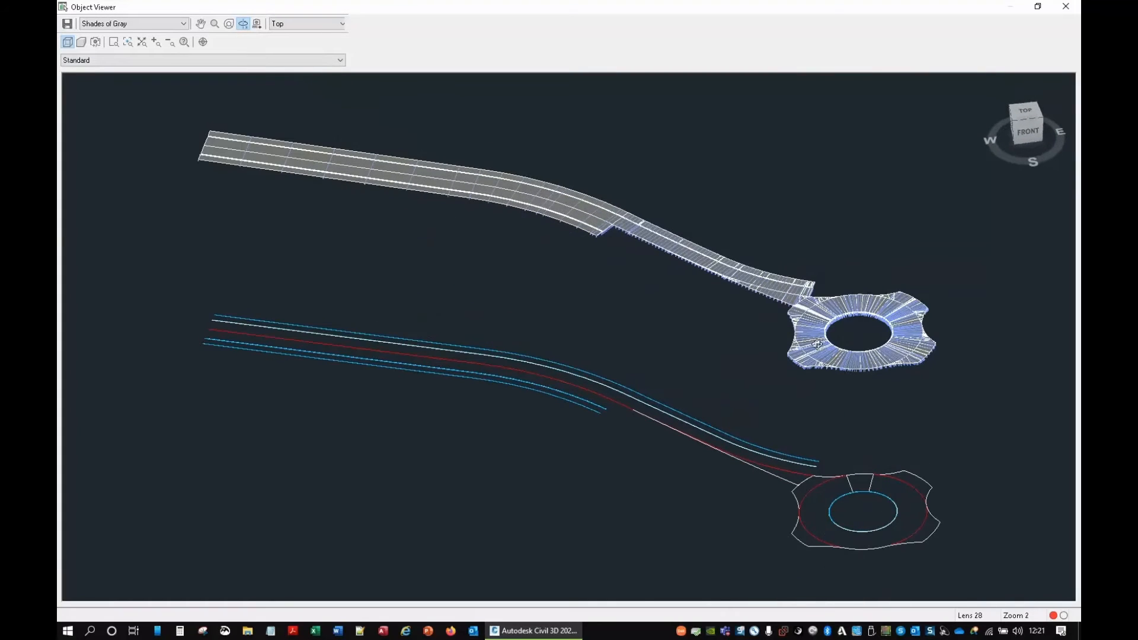
{"action": "middle_click_drag", "start_coordinate": [817, 344], "coordinate": [639, 409]}
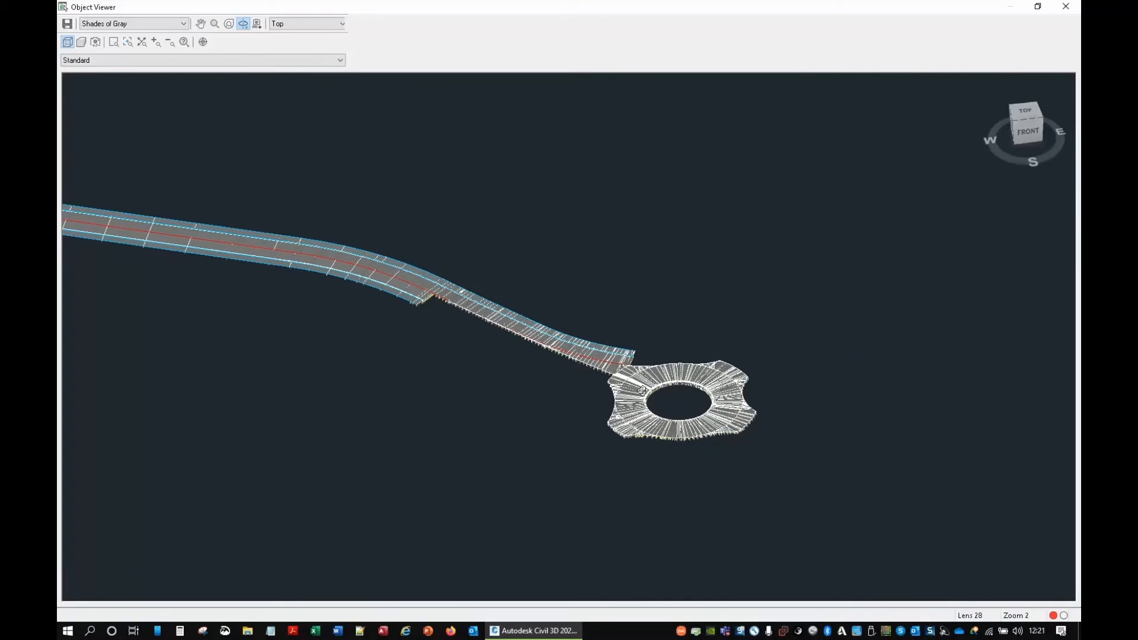
{"action": "scroll", "coordinate": [642, 389], "scroll_direction": "up", "scroll_amount": 4}
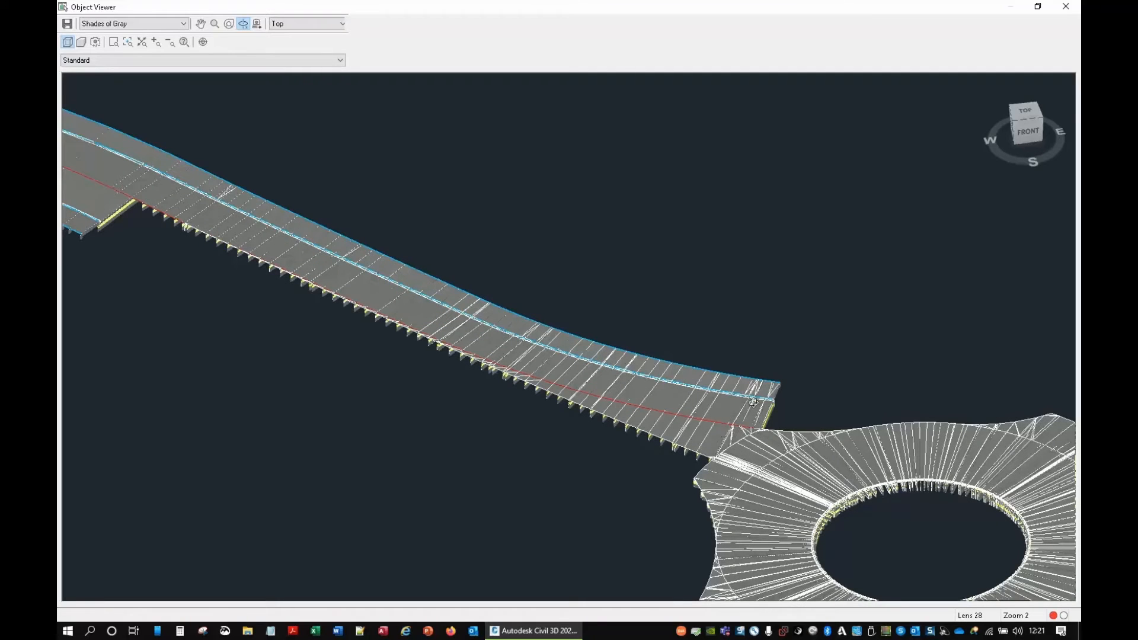
{"action": "mouse_move", "coordinate": [757, 431]}
{"action": "middle_mouse_down"}
{"action": "mouse_move", "coordinate": [688, 453]}
{"action": "mouse_move", "coordinate": [683, 243]}
{"action": "middle_mouse_up"}
{"action": "scroll", "coordinate": [688, 453], "scroll_direction": "up", "scroll_amount": 3}
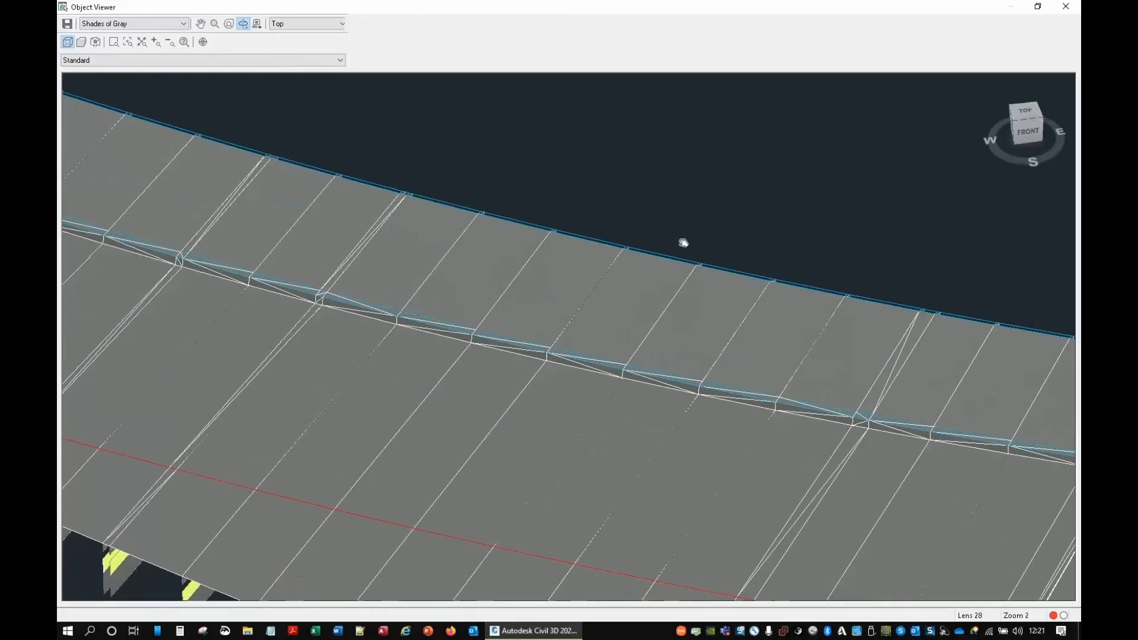
{"action": "middle_click_drag", "start_coordinate": [398, 203], "coordinate": [580, 375]}
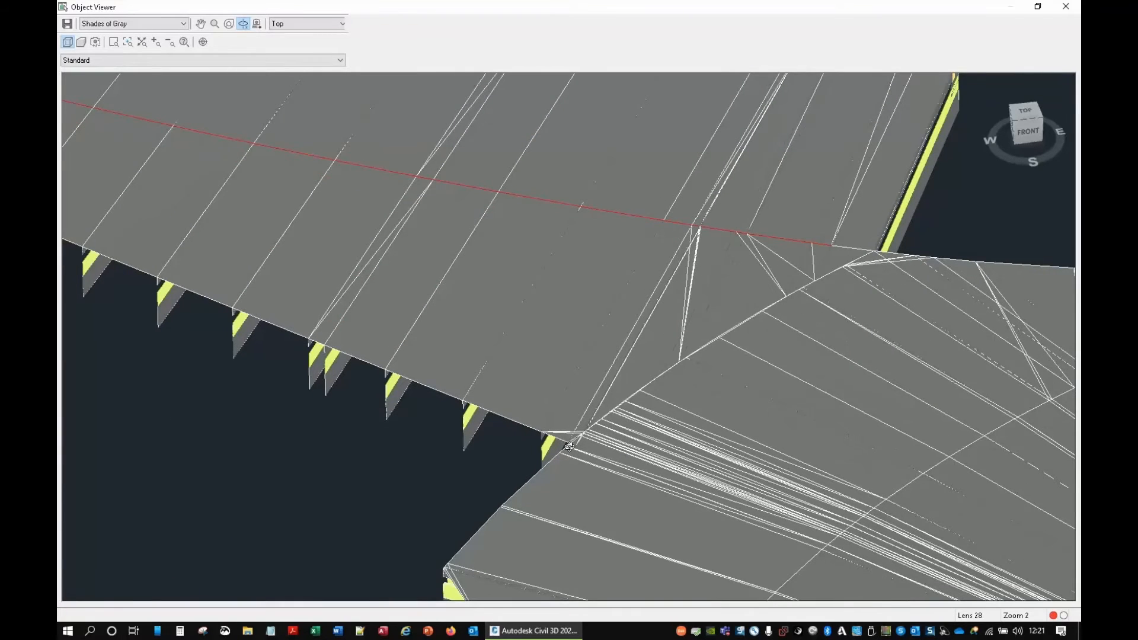
{"action": "scroll", "coordinate": [561, 371], "scroll_direction": "up", "scroll_amount": 2}
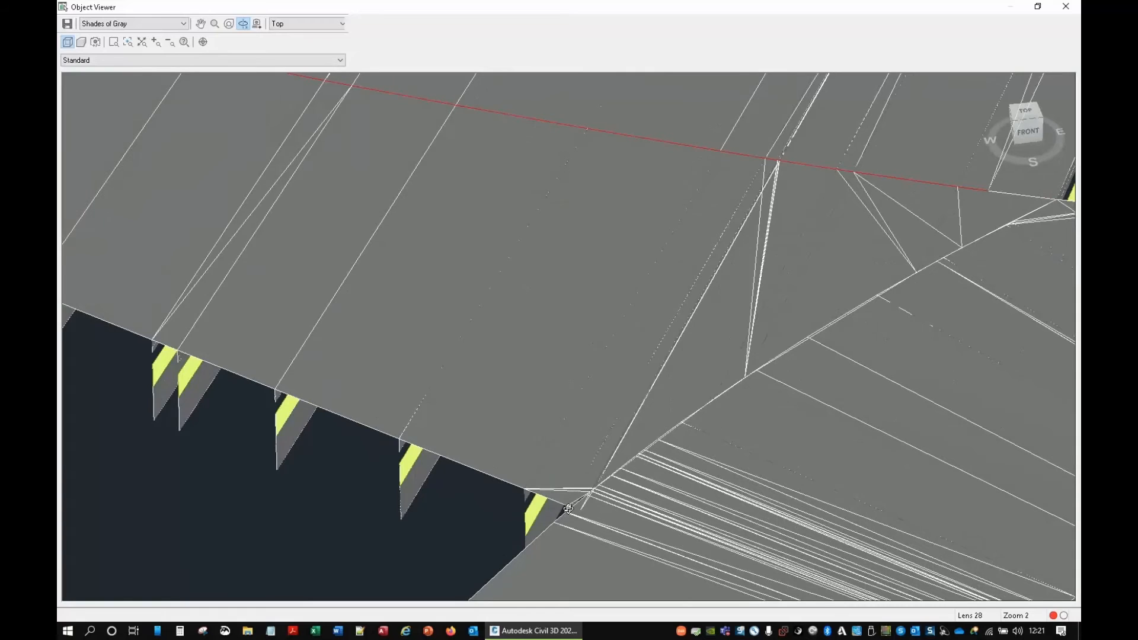
{"action": "right_click", "coordinate": [570, 466]}
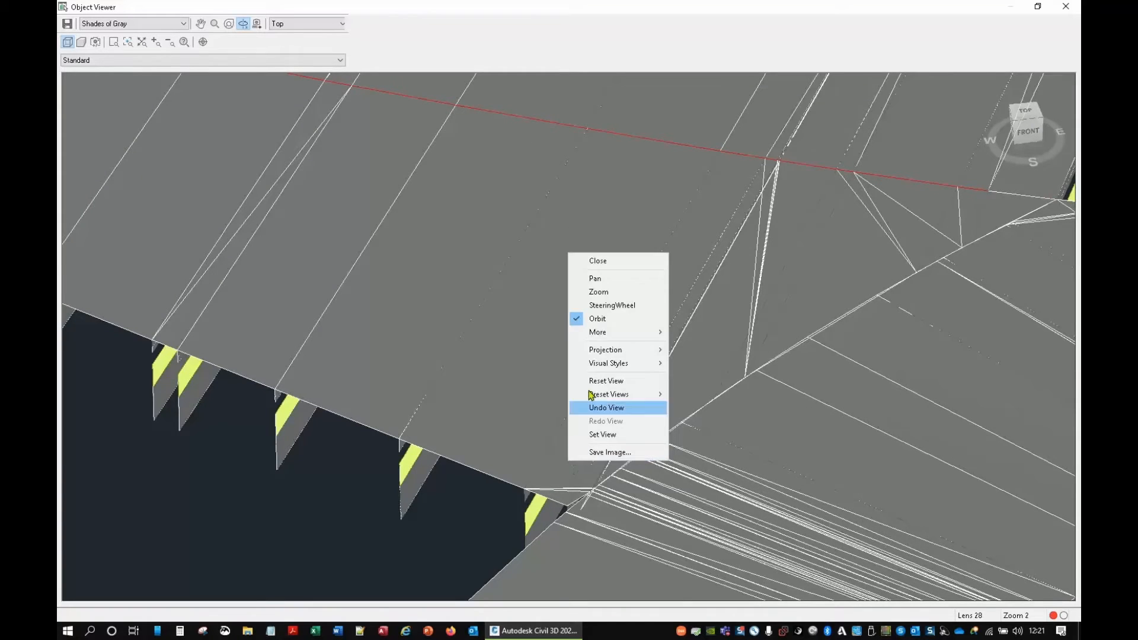
{"action": "left_click", "coordinate": [592, 261]}
Add a corridor section on the A to B Crown baseline at chainage 53.370 m, where the Road A centreline meets the roundabout edge.
{"action": "scroll", "coordinate": [643, 492], "scroll_direction": "up", "scroll_amount": 6}
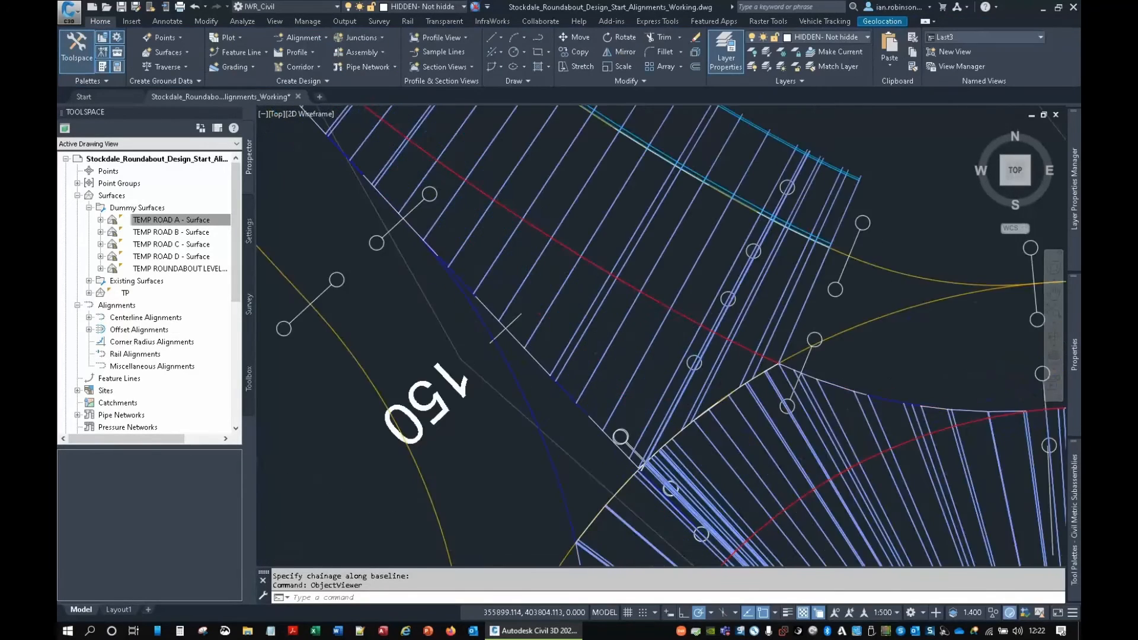
{"action": "scroll", "coordinate": [681, 315], "scroll_direction": "down", "scroll_amount": 3}
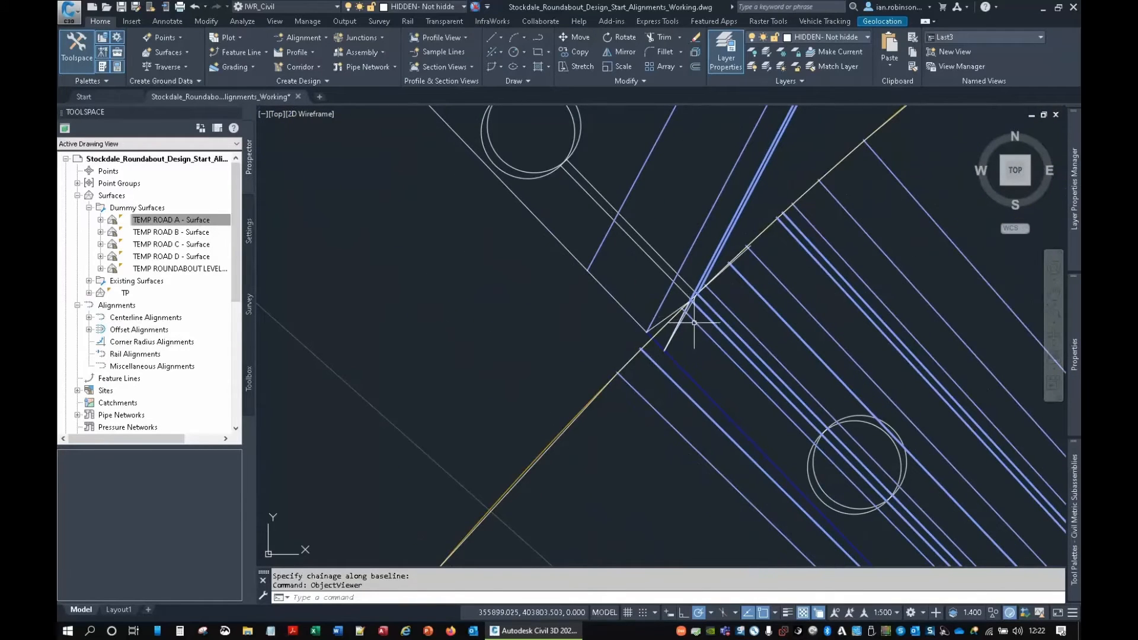
{"action": "scroll", "coordinate": [655, 342], "scroll_direction": "up", "scroll_amount": 3}
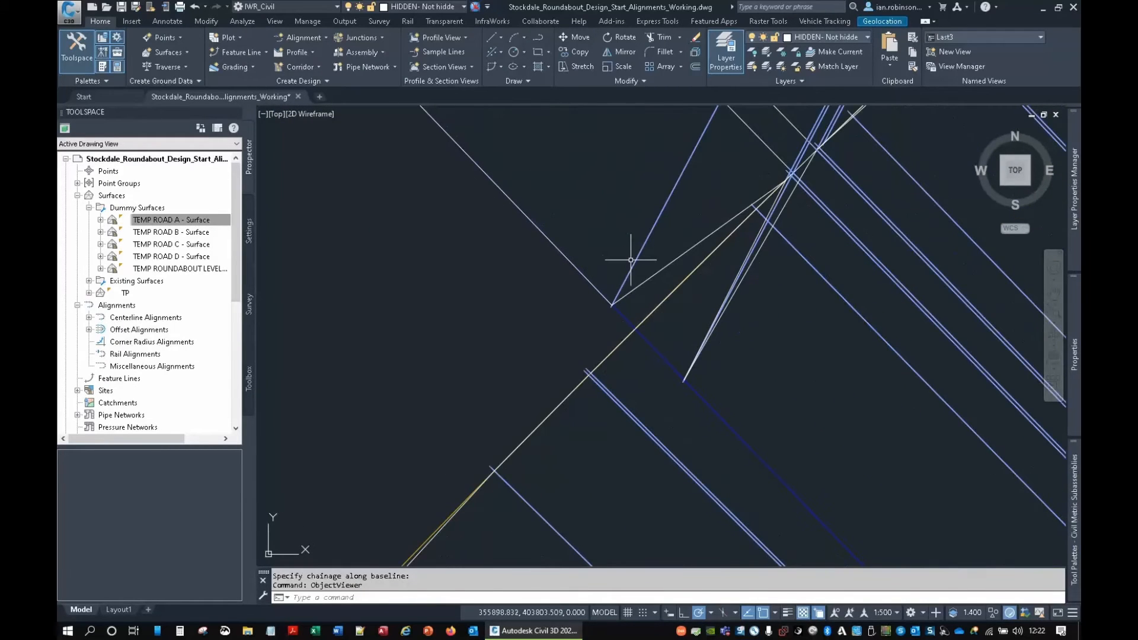
{"action": "scroll", "coordinate": [638, 300], "scroll_direction": "down", "scroll_amount": 2}
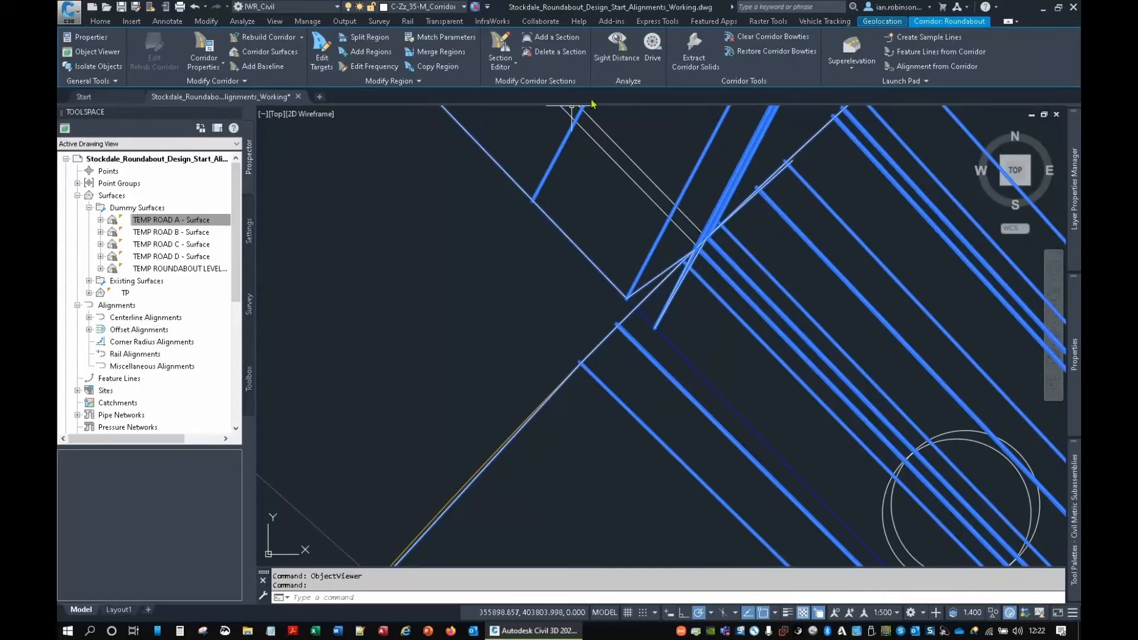
{"action": "left_click", "coordinate": [552, 37]}
{"action": "scroll", "coordinate": [731, 289], "scroll_direction": "down", "scroll_amount": 9}
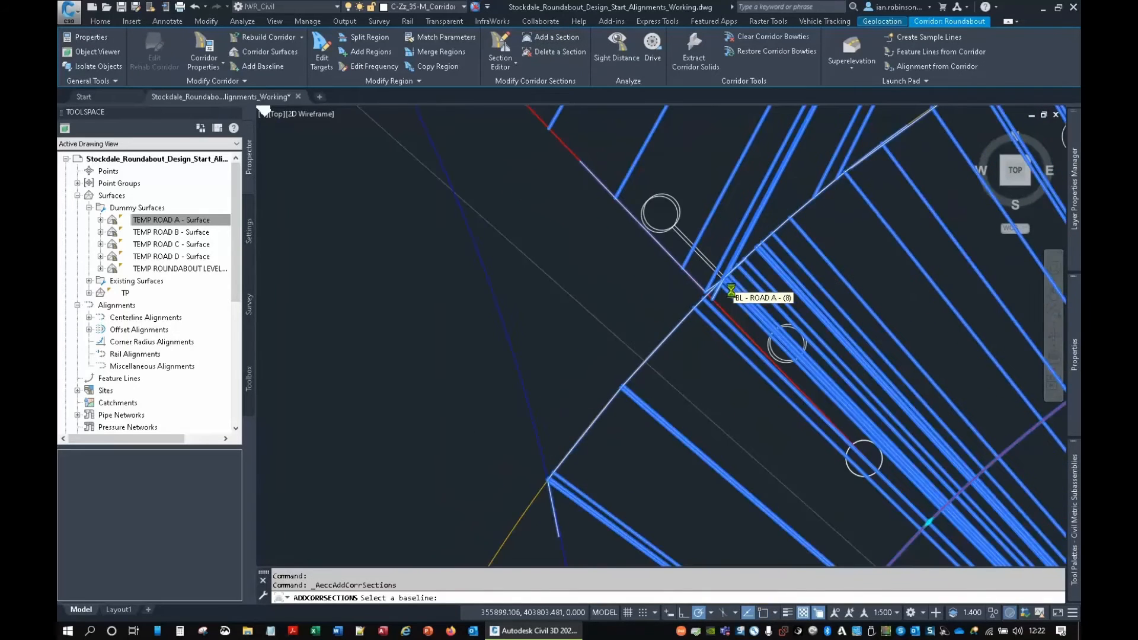
{"action": "left_click", "coordinate": [770, 145]}
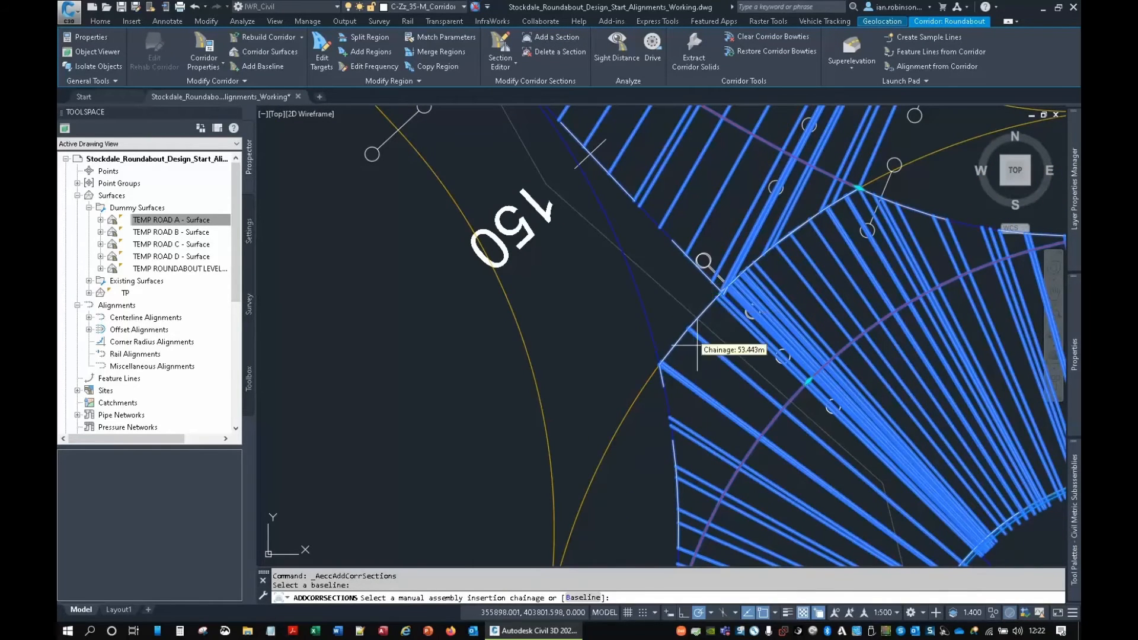
{"action": "scroll", "coordinate": [724, 279], "scroll_direction": "up", "scroll_amount": 6}
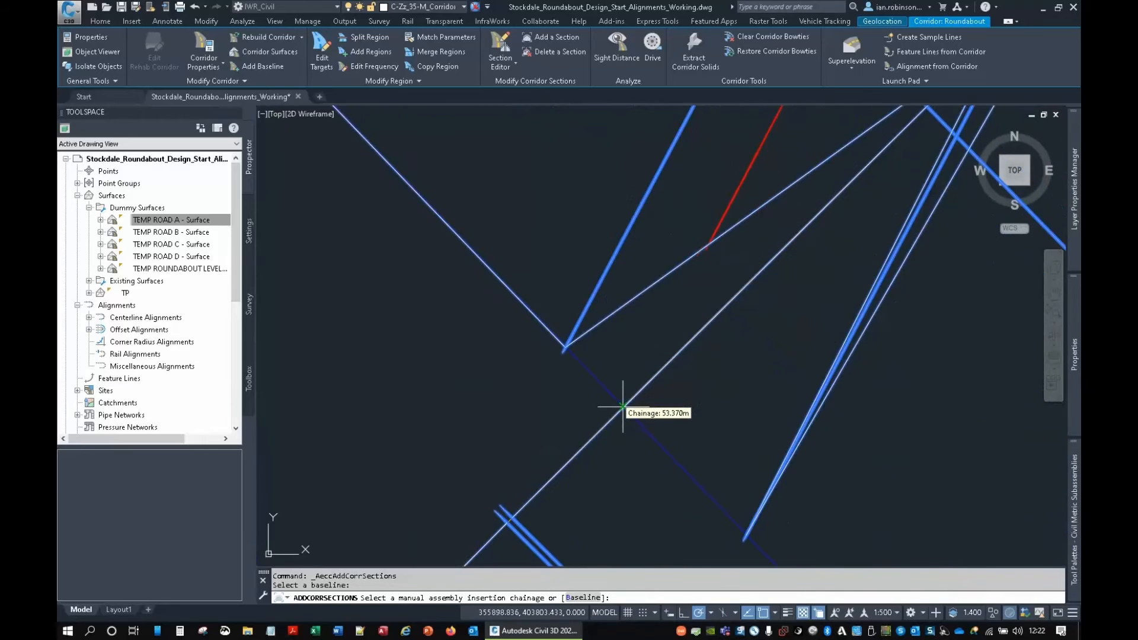
{"action": "left_click", "coordinate": [622, 406]}
{"action": "left_click", "coordinate": [622, 406]}
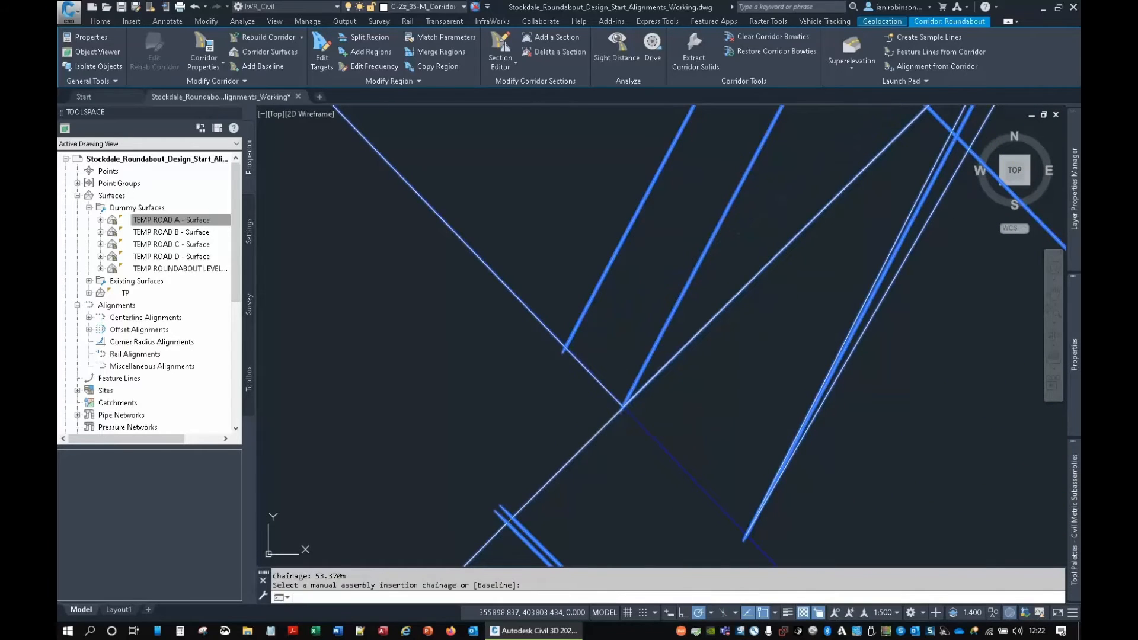
{"action": "key", "text": "Return"}
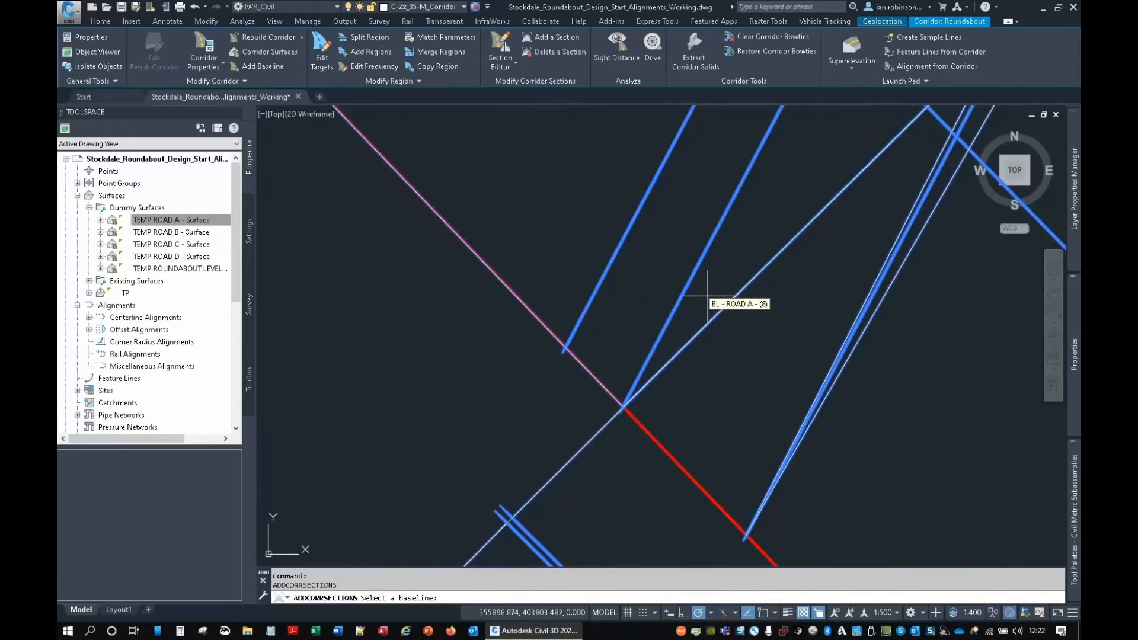
{"action": "scroll", "coordinate": [718, 292], "scroll_direction": "down", "scroll_amount": 5}
{"action": "middle_click_drag", "start_coordinate": [718, 289], "coordinate": [603, 393]}
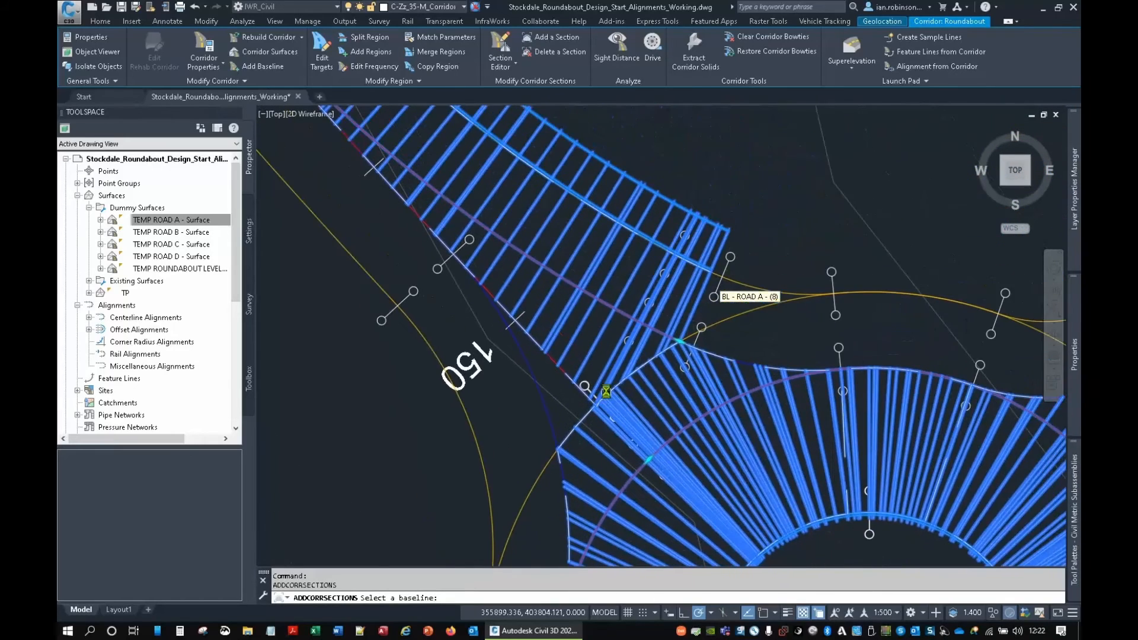
Insert a region with the Crown Left Only assembly after the Split Crown region on the A to B Crown baseline.
{"action": "middle_click_drag", "start_coordinate": [644, 341], "coordinate": [533, 310]}
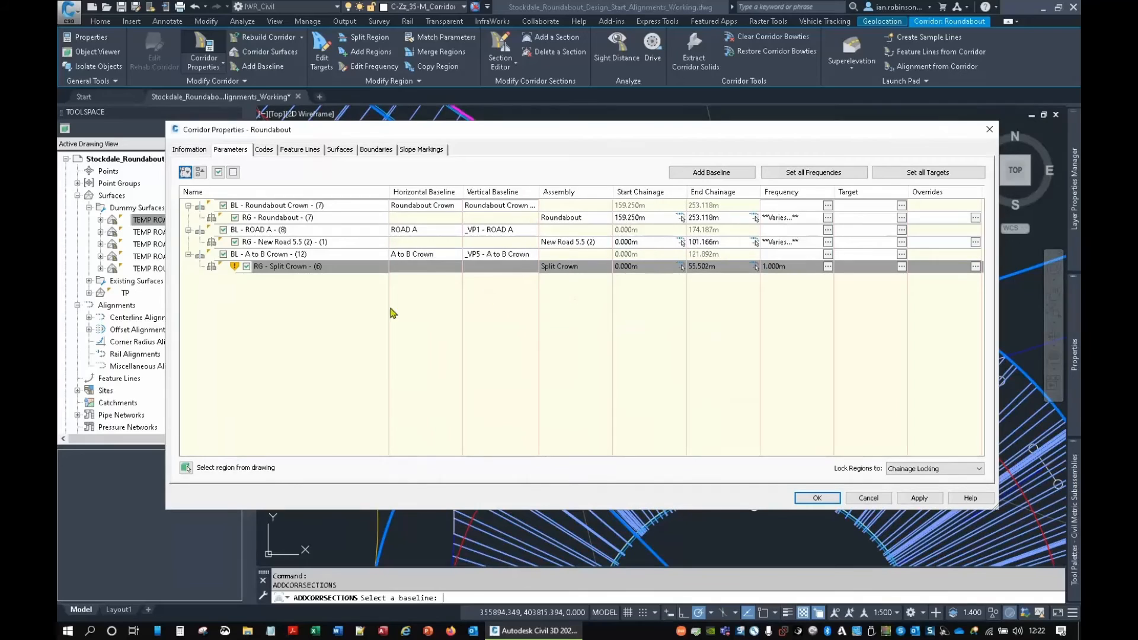
{"action": "right_click", "coordinate": [276, 267]}
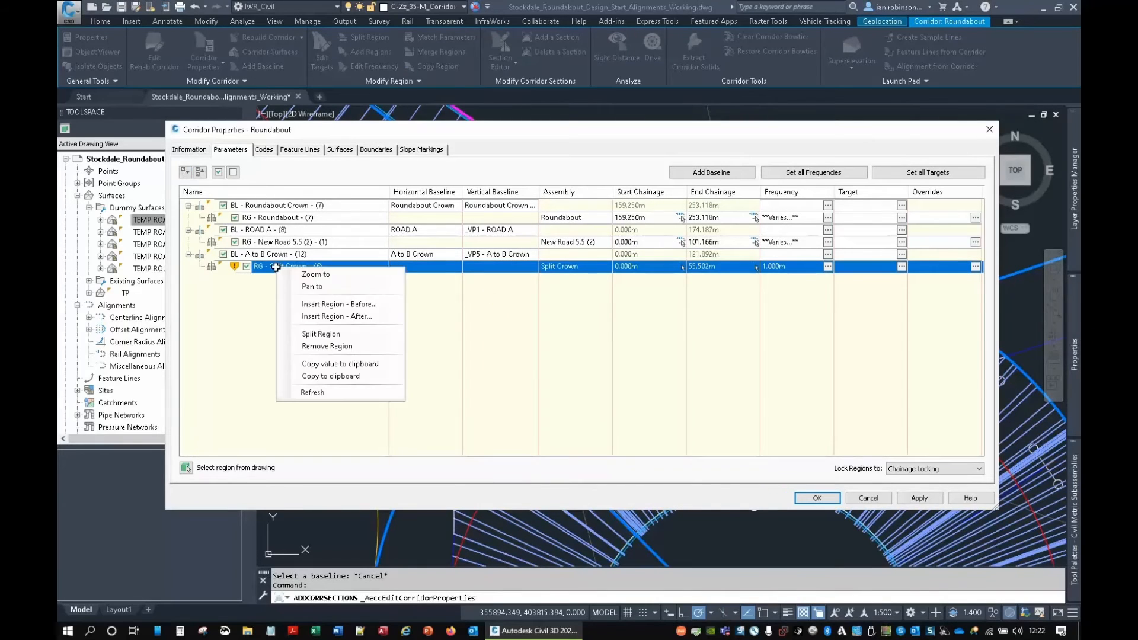
{"action": "left_click", "coordinate": [303, 316]}
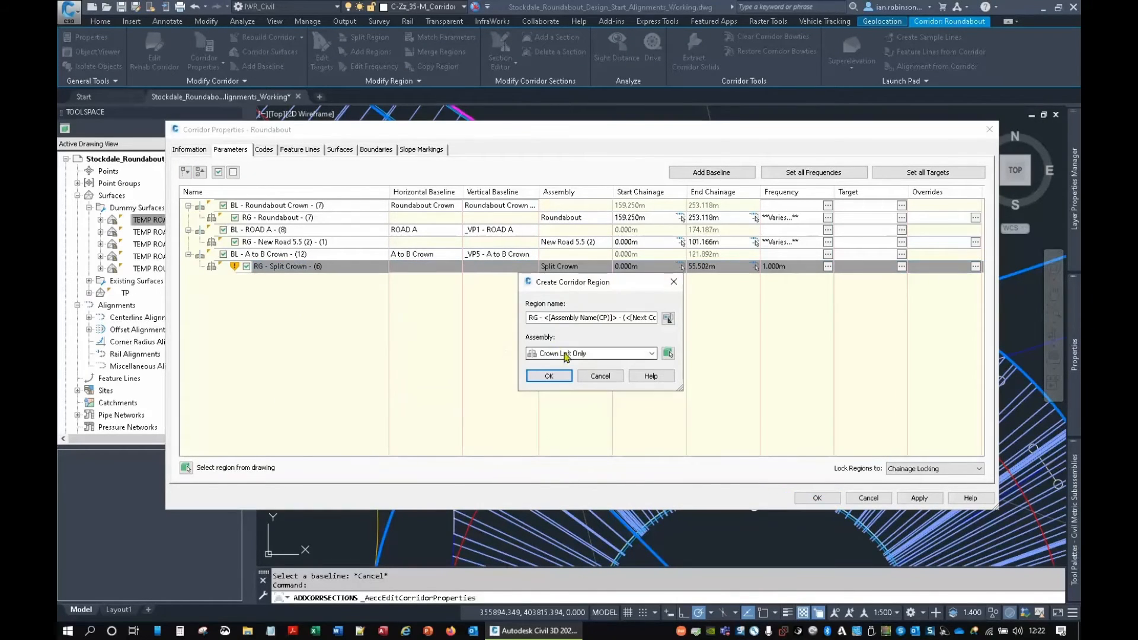
{"action": "left_click", "coordinate": [542, 375]}
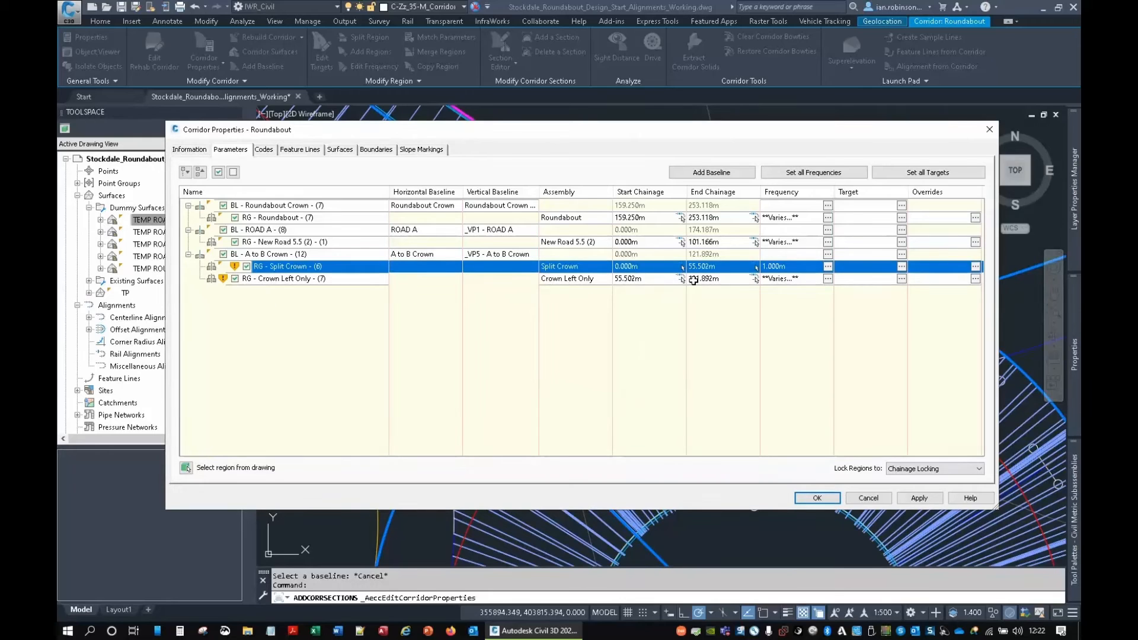
End the Crown Left Only region where the crown line leaves the roundabout corridor's outer edge, at chainage about 77.11 m.
{"action": "left_click", "coordinate": [755, 278]}
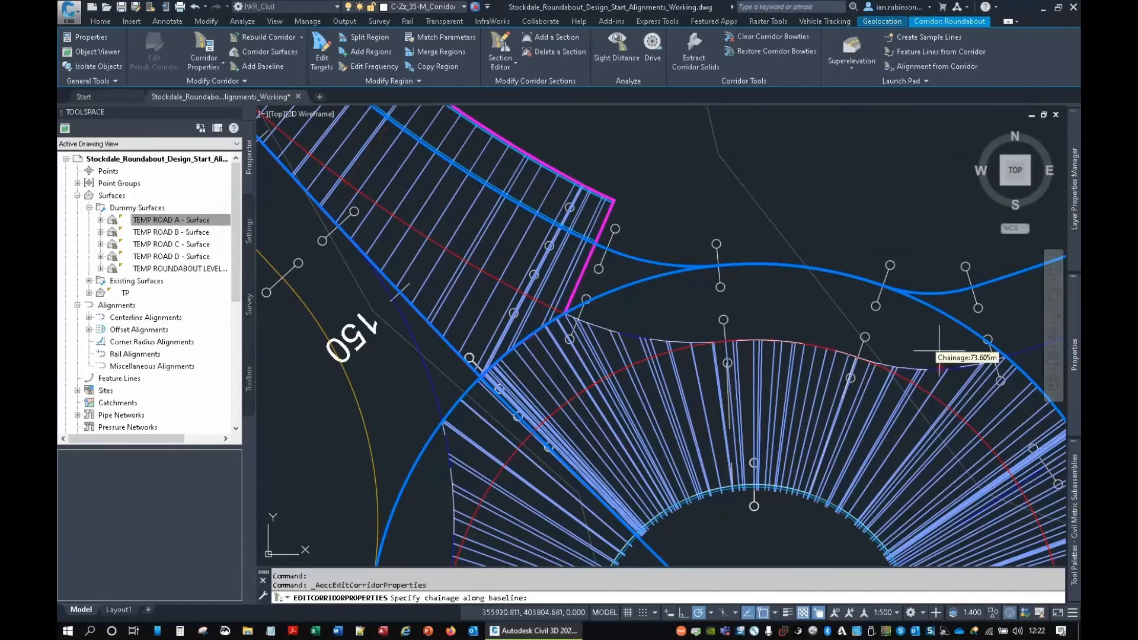
{"action": "scroll", "coordinate": [664, 346], "scroll_direction": "up", "scroll_amount": 3}
{"action": "scroll", "coordinate": [738, 364], "scroll_direction": "up", "scroll_amount": 5}
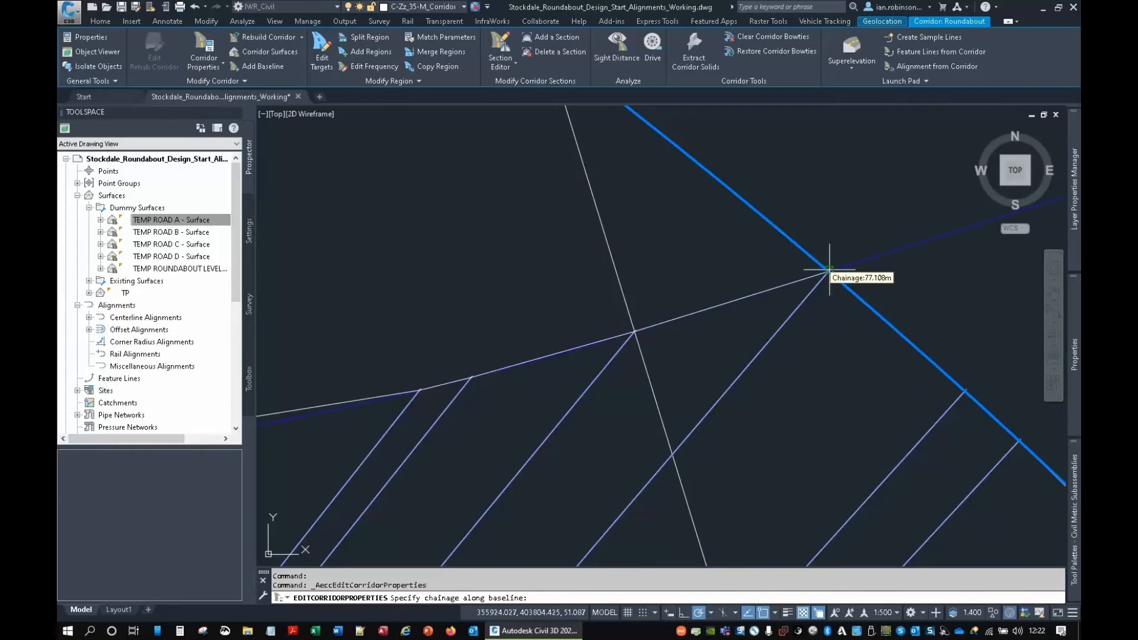
{"action": "left_click", "coordinate": [830, 274]}
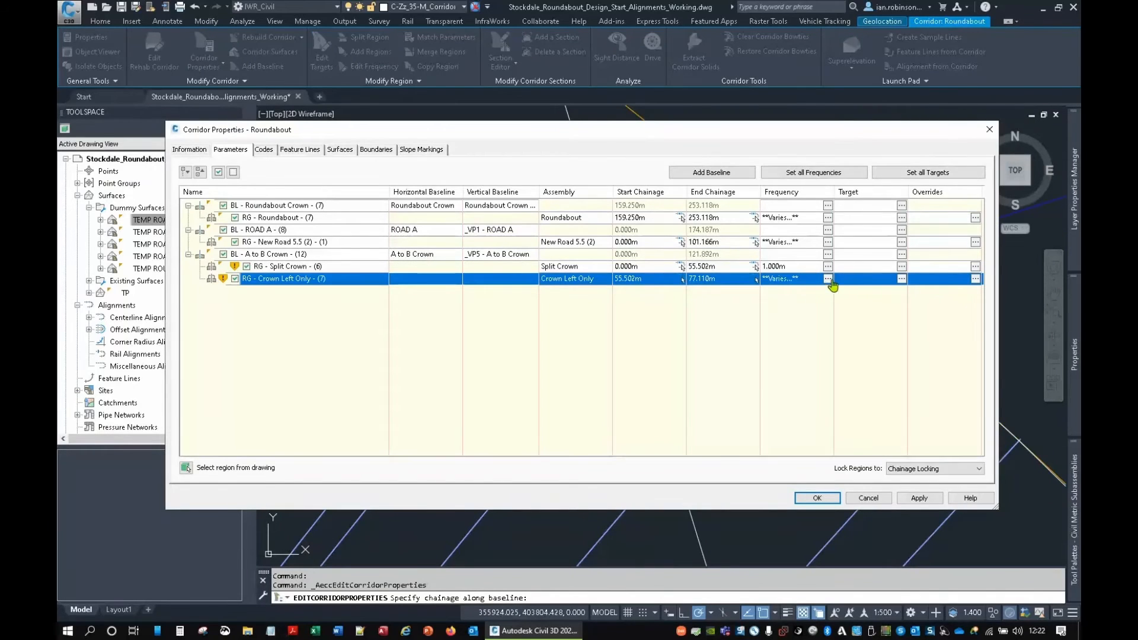
Set the Crown Left Only region's assembly frequency to 1 m along straights and for the curve increment.
{"action": "left_click", "coordinate": [832, 279]}
{"action": "left_click", "coordinate": [641, 196]}
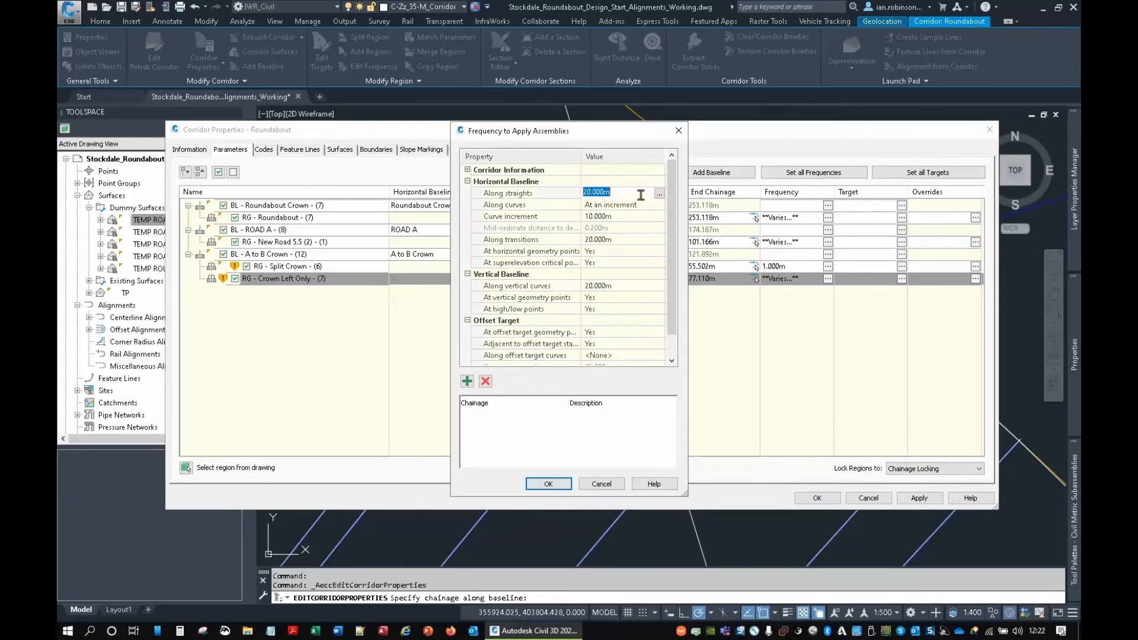
{"action": "type", "text": "1"}
{"action": "left_click", "coordinate": [596, 215]}
{"action": "type", "text": "1"}
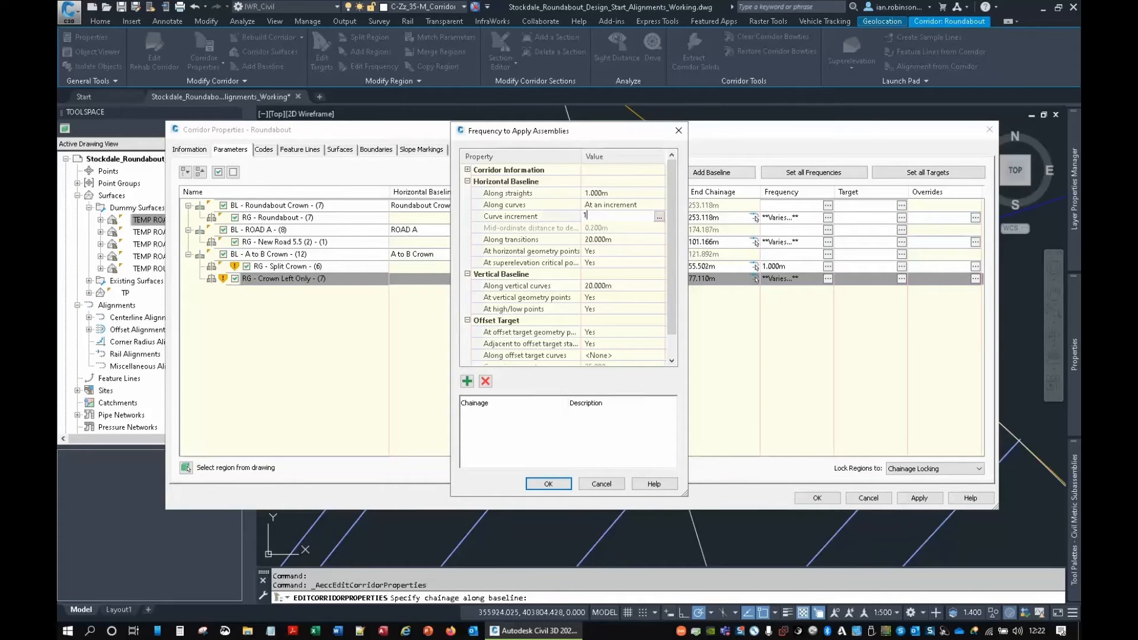
Add a section to the Crown Left Only region at chainage 77.106 m by the roundabout edge, keeping only one entry.
{"action": "left_click", "coordinate": [467, 382]}
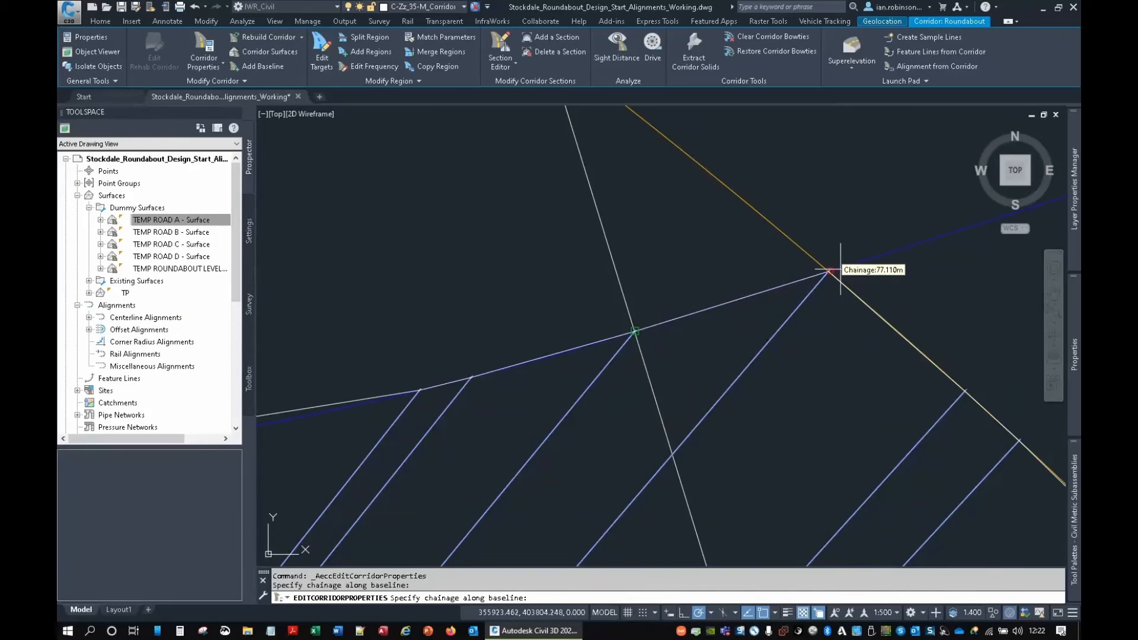
{"action": "scroll", "coordinate": [830, 271], "scroll_direction": "up", "scroll_amount": 2}
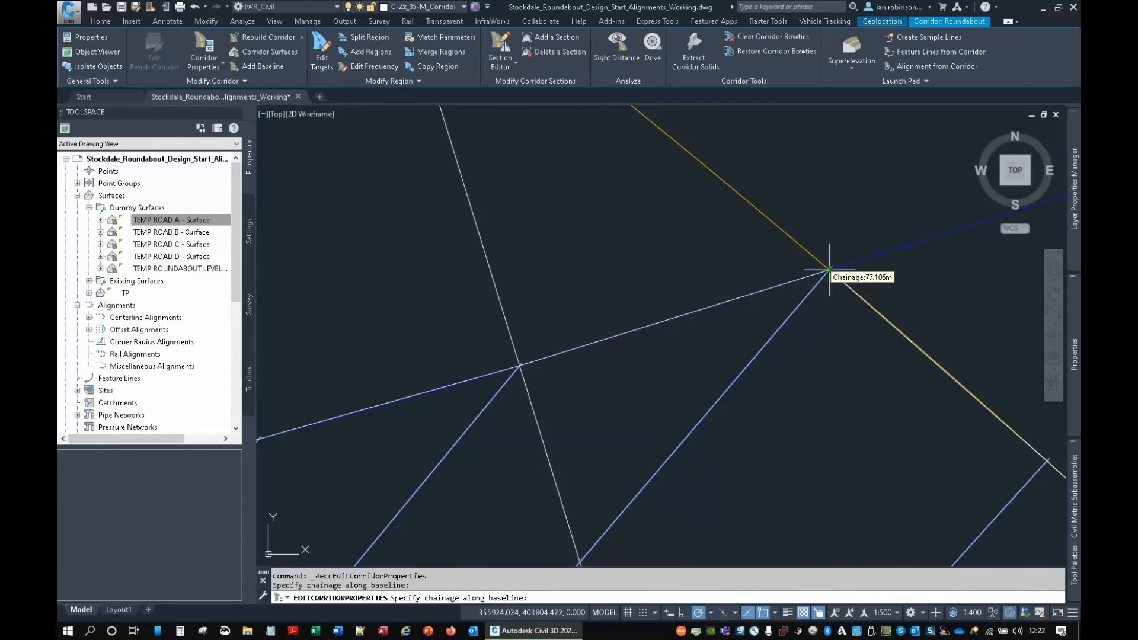
{"action": "left_click", "coordinate": [830, 269]}
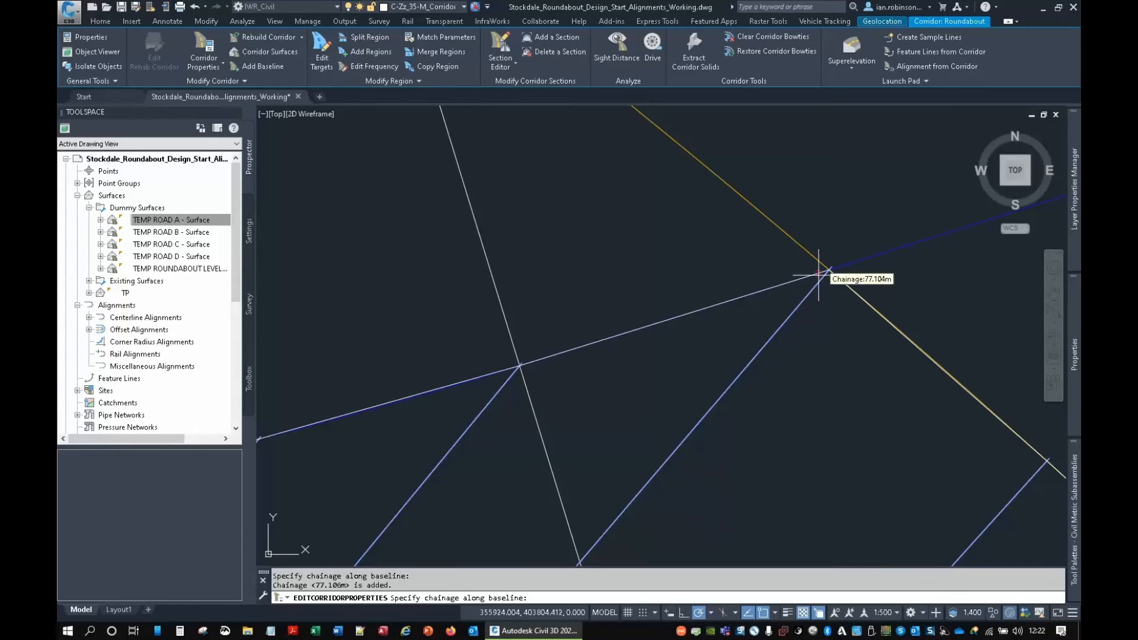
{"action": "key", "text": "Return"}
{"action": "left_click", "coordinate": [515, 426]}
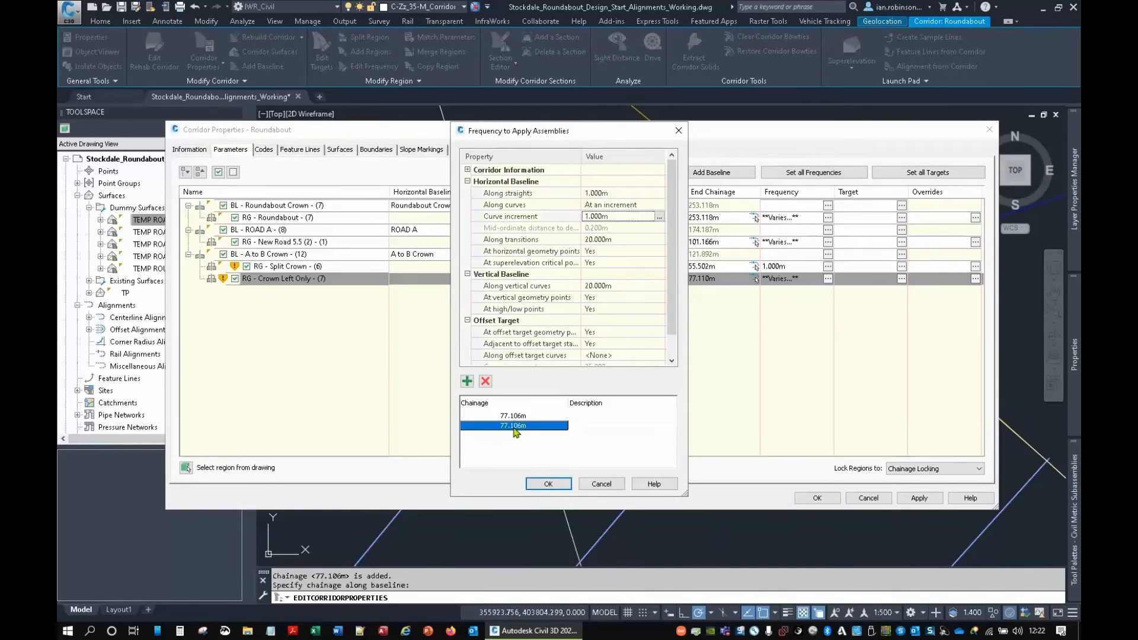
{"action": "left_click", "coordinate": [486, 382]}
{"action": "left_click", "coordinate": [549, 484]}
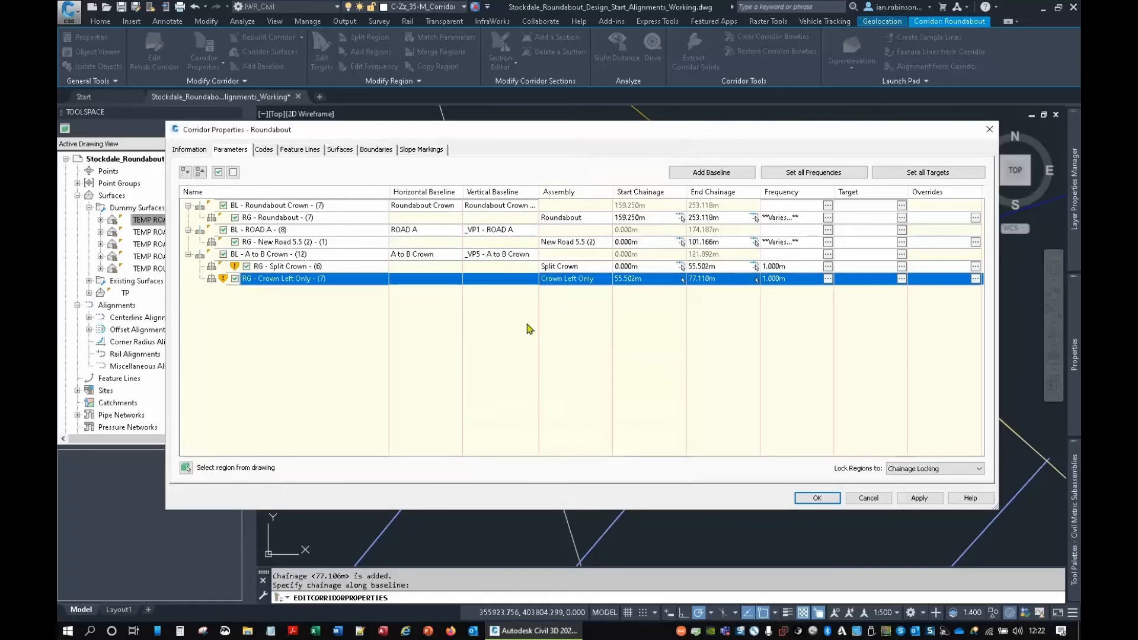
Target the LHS CARRIAGEWAY width of the Crown Left Only region to the A to B Offset Left alignment.
{"action": "left_click", "coordinate": [902, 279]}
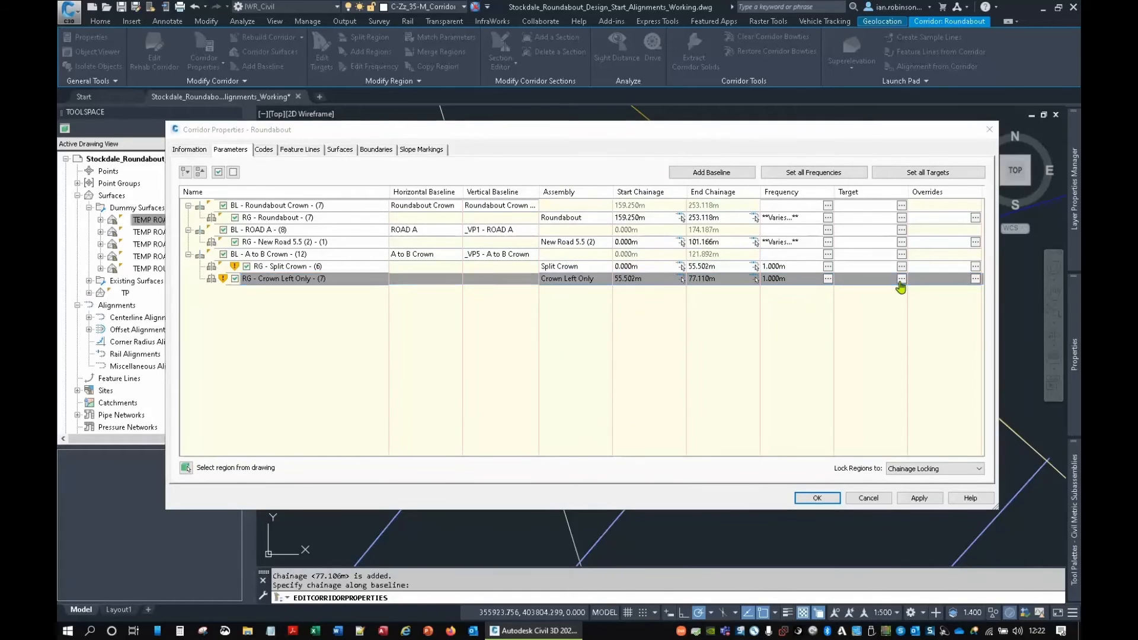
{"action": "left_click", "coordinate": [283, 255]}
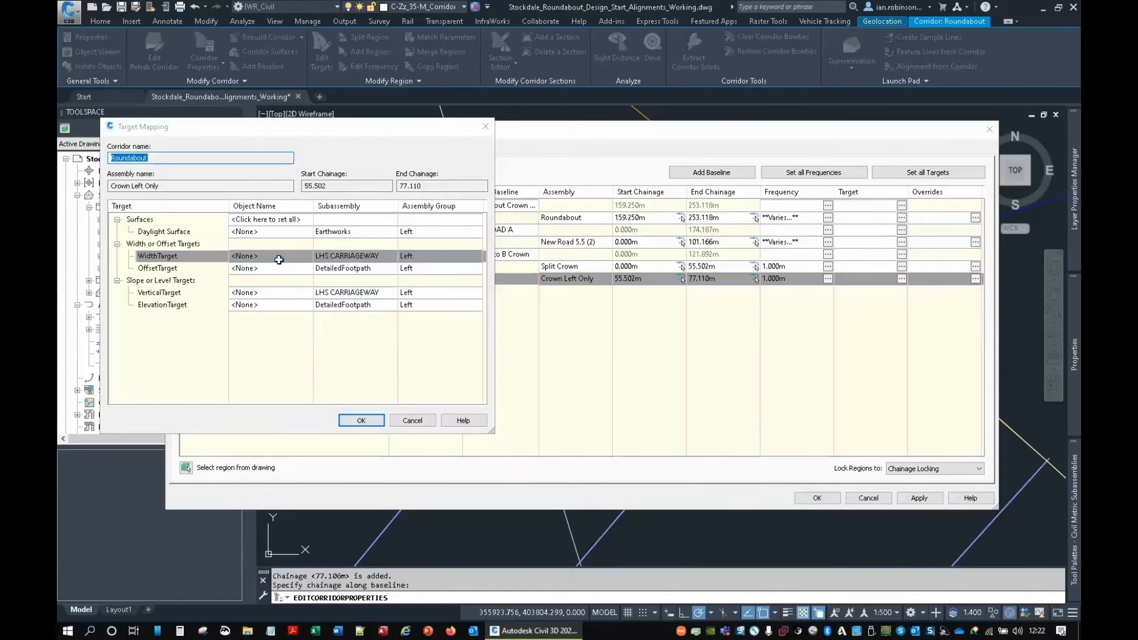
{"action": "left_click", "coordinate": [515, 232]}
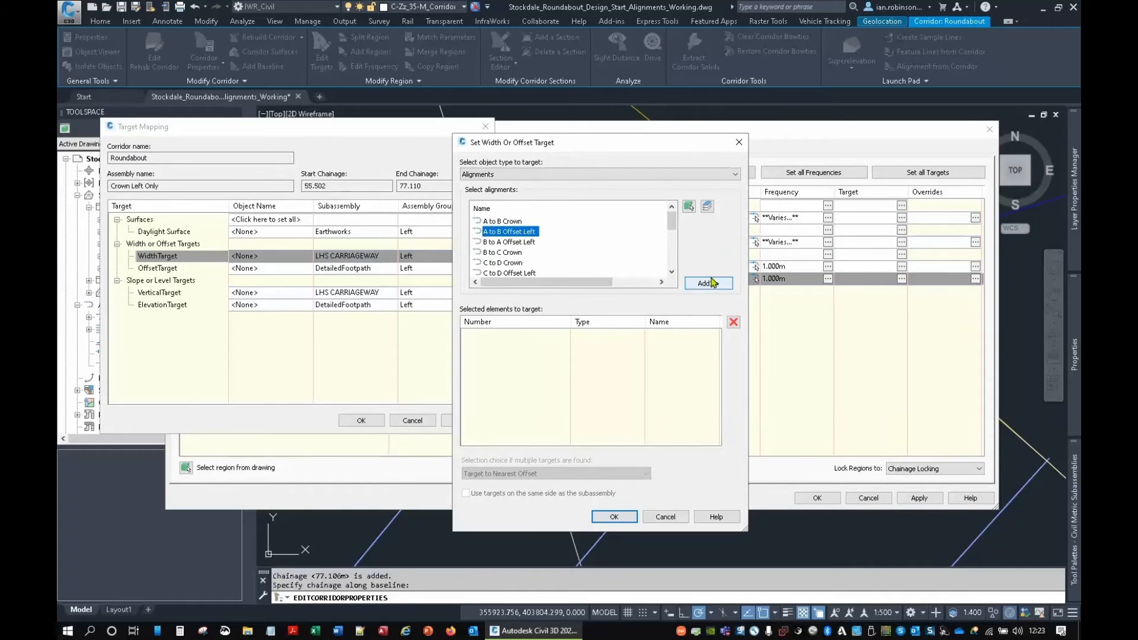
{"action": "left_click", "coordinate": [711, 283]}
{"action": "left_click", "coordinate": [614, 516]}
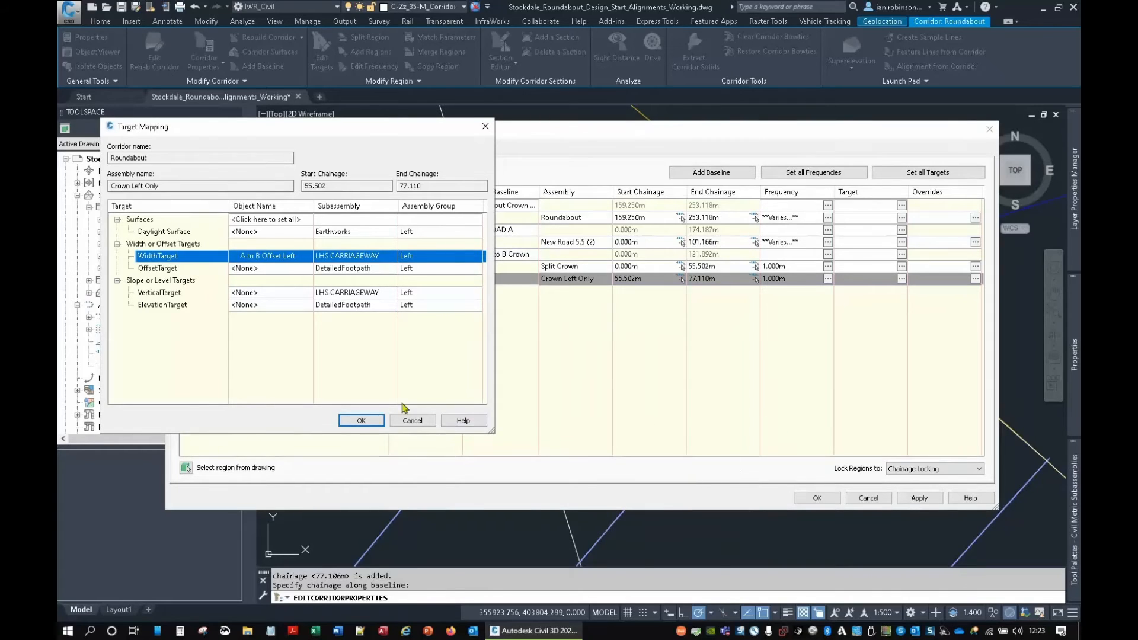
{"action": "left_click", "coordinate": [361, 420]}
Apply the corridor property changes, rebuild the corridor and view the new region where it leaves the roundabout towards Road B.
{"action": "left_click", "coordinate": [819, 498]}
{"action": "left_click", "coordinate": [593, 315]}
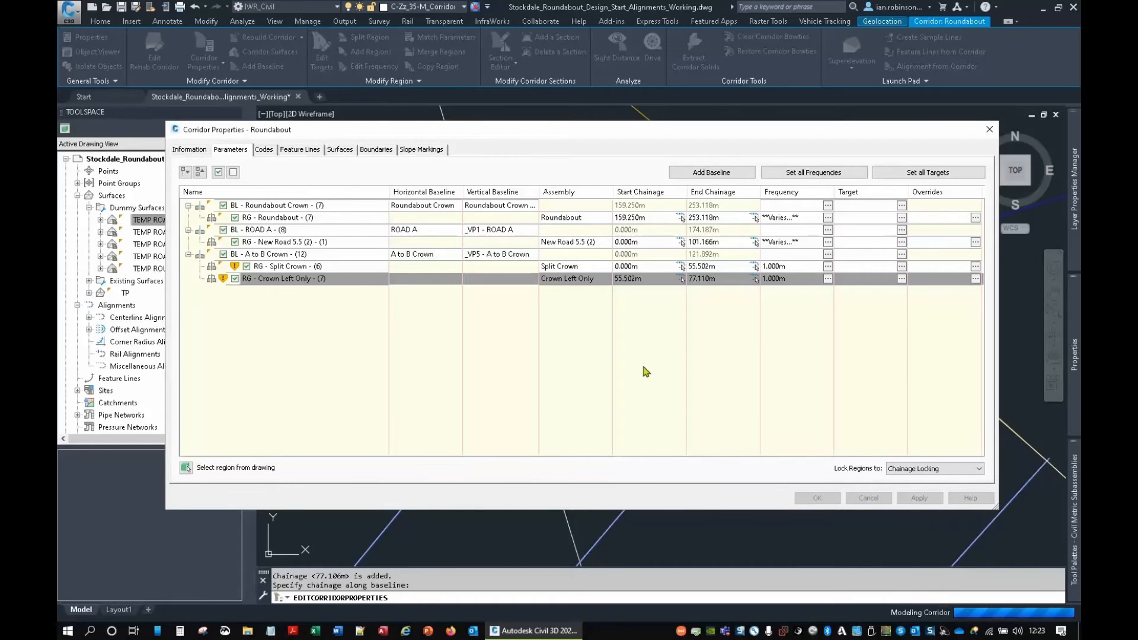
{"action": "scroll", "coordinate": [646, 370], "scroll_direction": "down", "scroll_amount": 8}
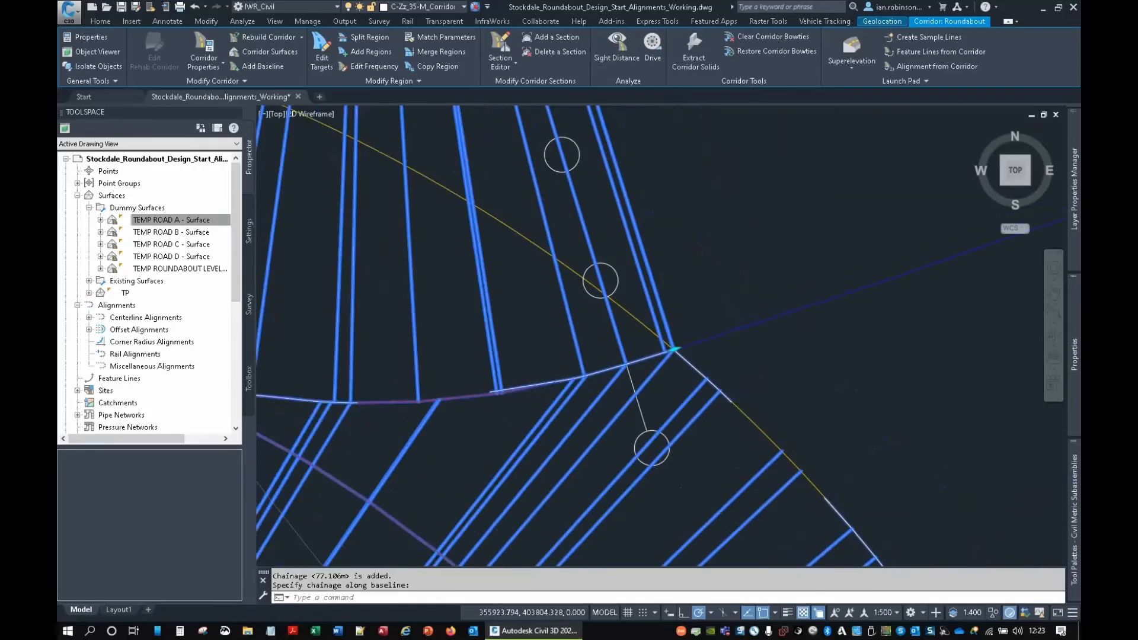
{"action": "scroll", "coordinate": [620, 343], "scroll_direction": "down", "scroll_amount": 6}
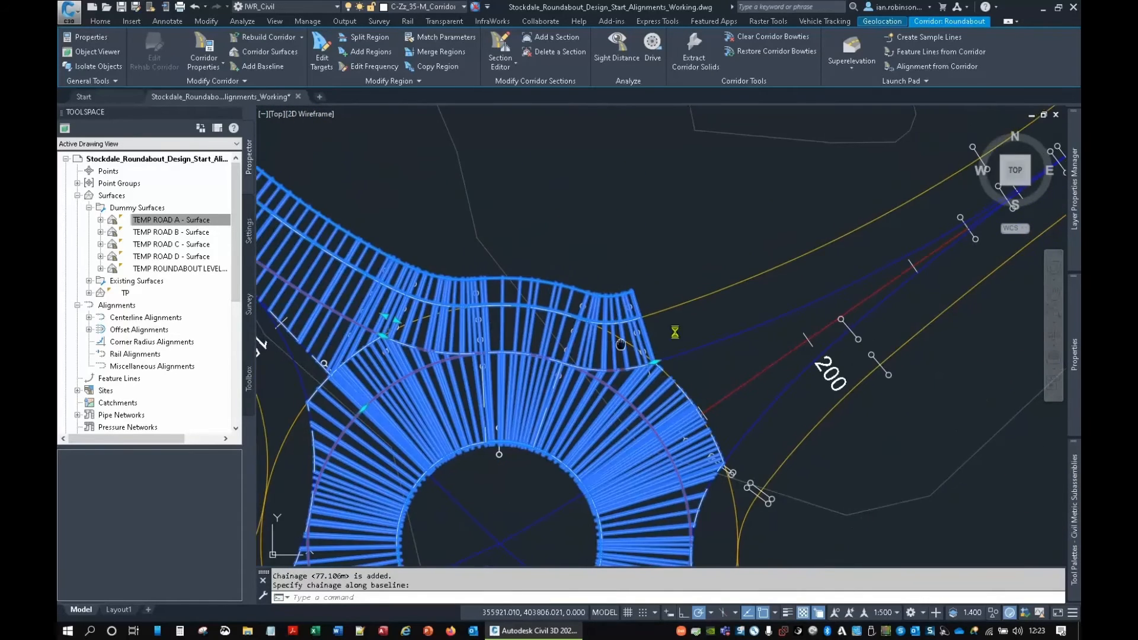
{"action": "mouse_move", "coordinate": [621, 344]}
{"action": "middle_mouse_down"}
{"action": "mouse_move", "coordinate": [731, 361]}
{"action": "mouse_move", "coordinate": [516, 327]}
{"action": "middle_mouse_up"}
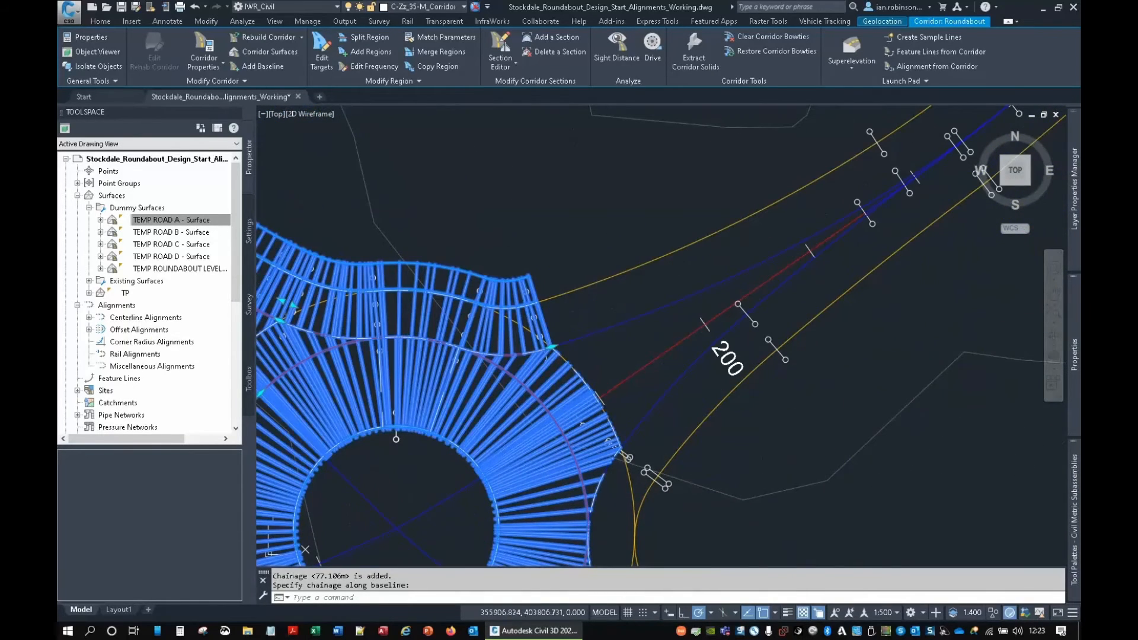
Insert a region with the Split Crown assembly after the Crown Left Only region on the A to B Crown baseline.
{"action": "left_click", "coordinate": [209, 51]}
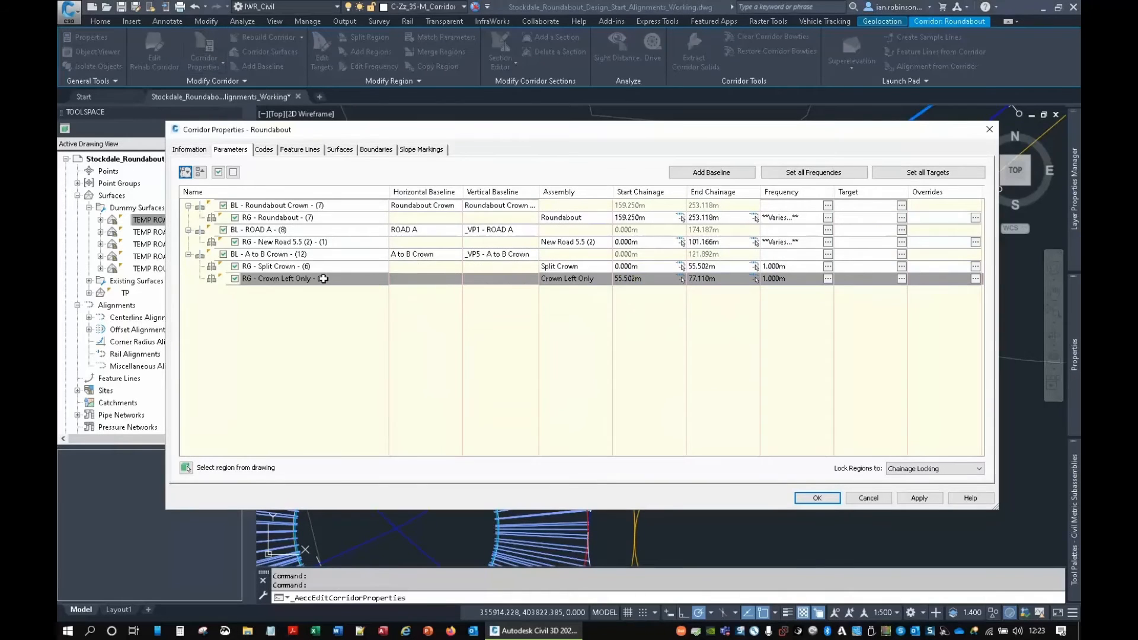
{"action": "right_click", "coordinate": [323, 278]}
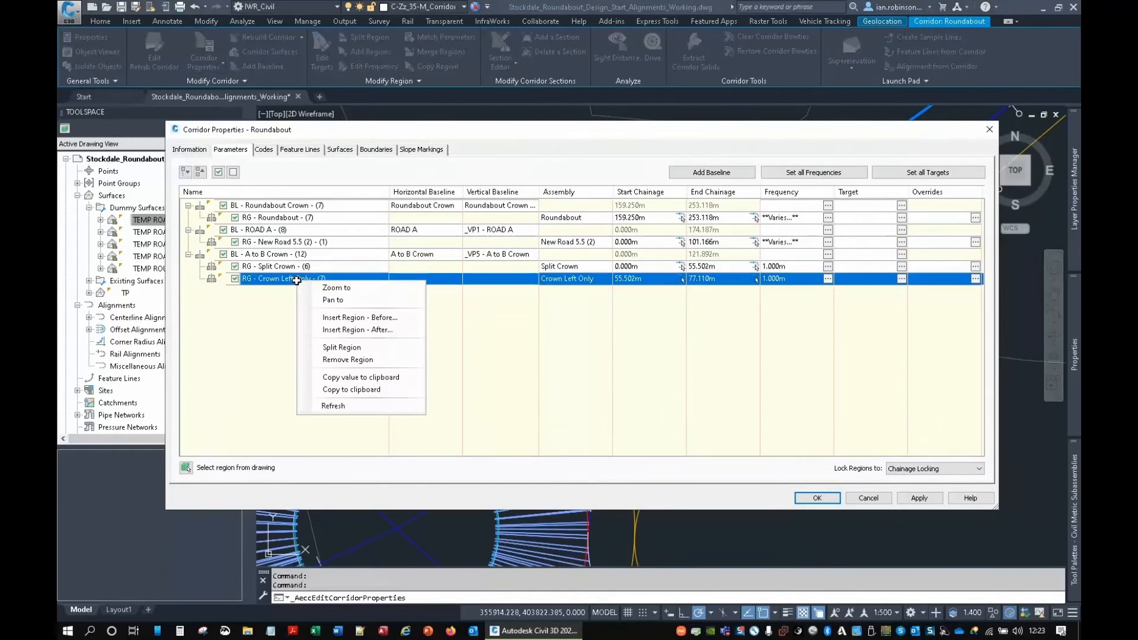
{"action": "left_click", "coordinate": [321, 330]}
{"action": "left_click", "coordinate": [564, 353]}
{"action": "left_click", "coordinate": [564, 394]}
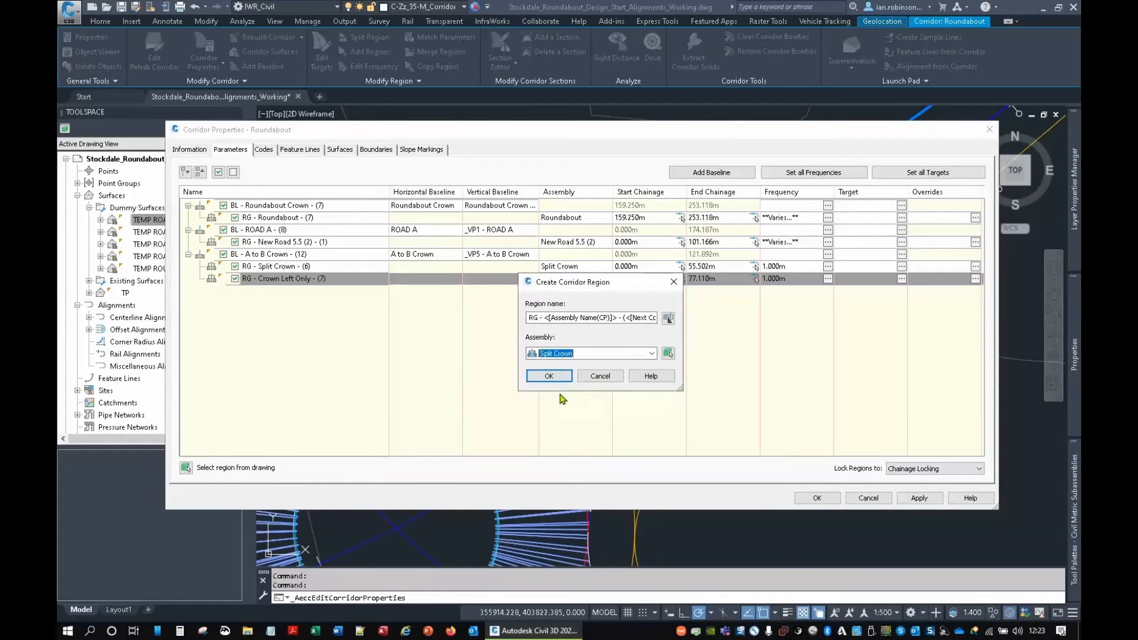
{"action": "left_click", "coordinate": [548, 380]}
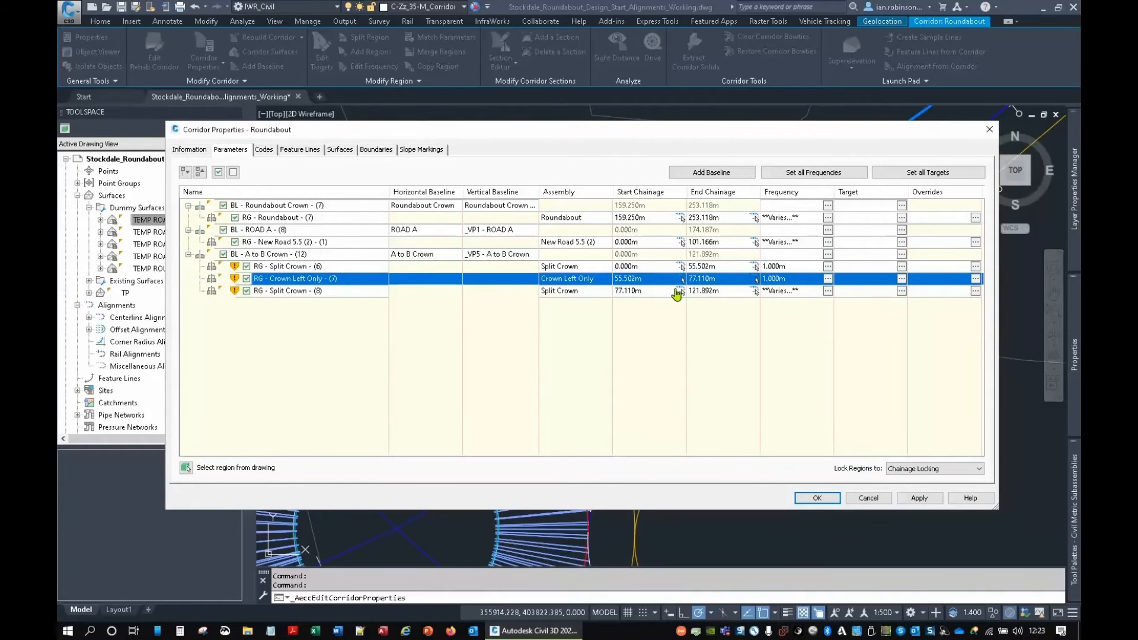
Set the new Split Crown region's assembly frequency to 1 m along straights and for the curve increment.
{"action": "left_click", "coordinate": [827, 291]}
{"action": "left_click", "coordinate": [618, 196]}
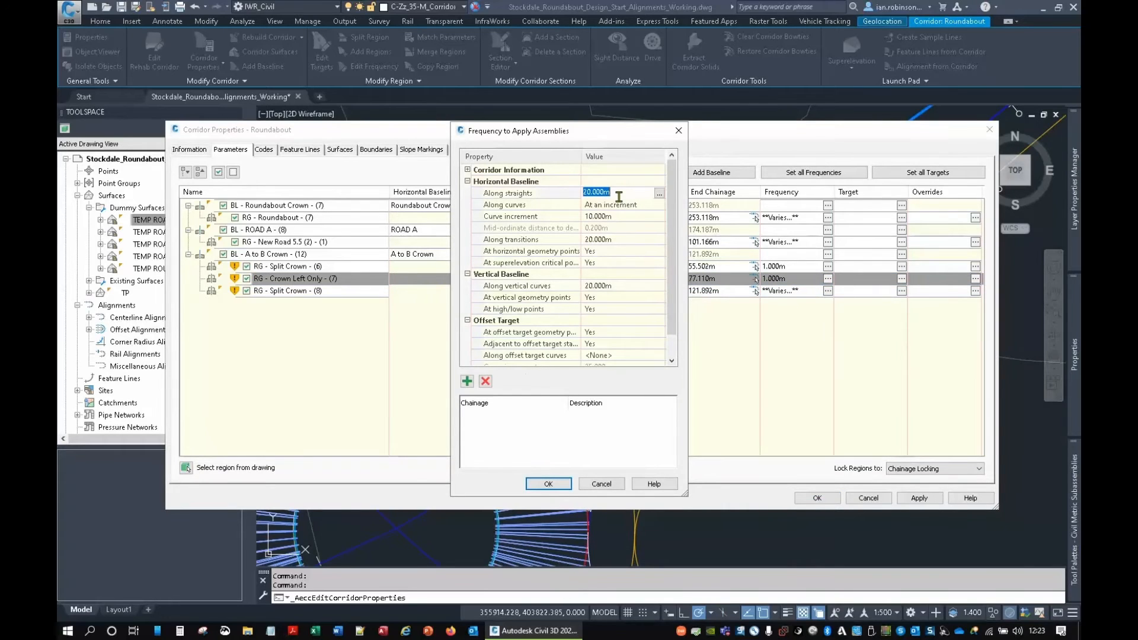
{"action": "type", "text": "1"}
{"action": "left_click", "coordinate": [604, 216]}
{"action": "type", "text": "1"}
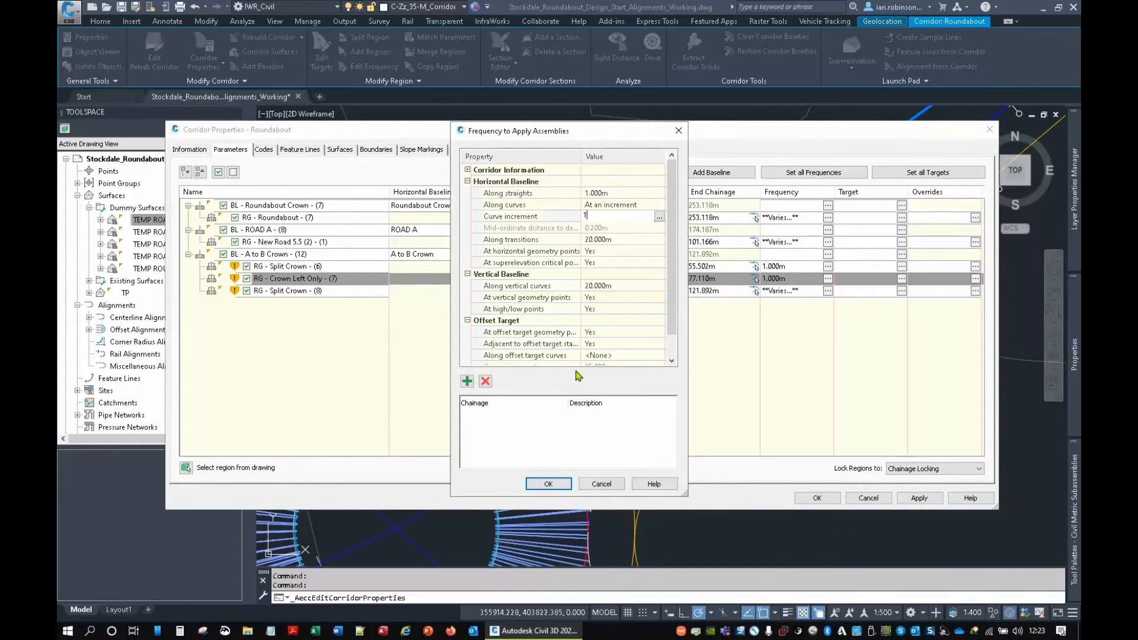
{"action": "left_click", "coordinate": [467, 381]}
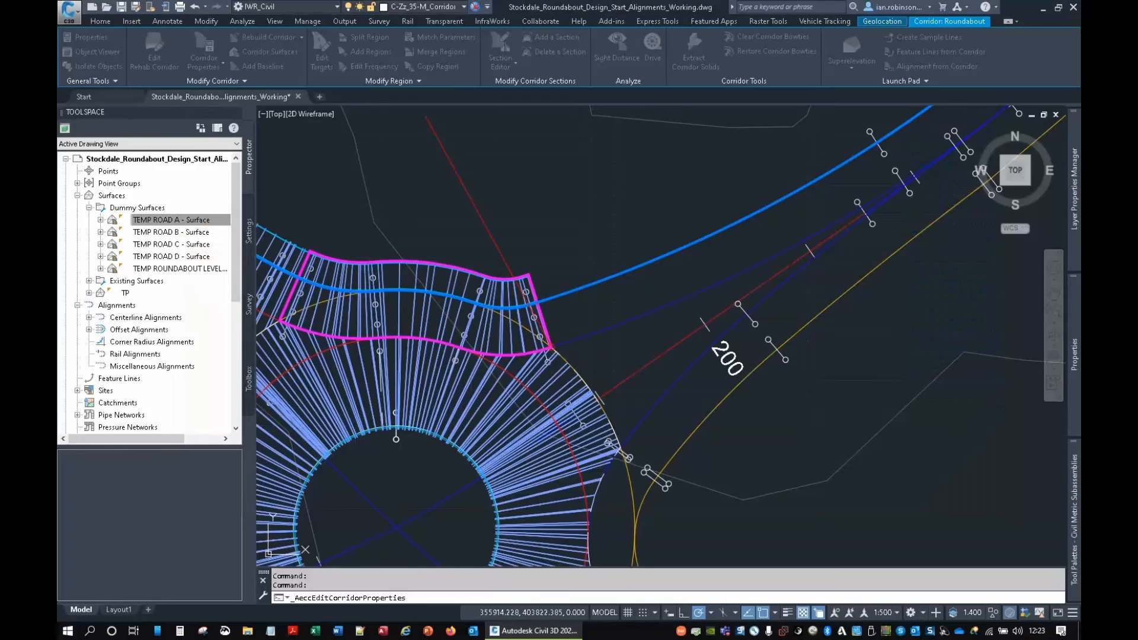
{"action": "scroll", "coordinate": [571, 348], "scroll_direction": "up", "scroll_amount": 8}
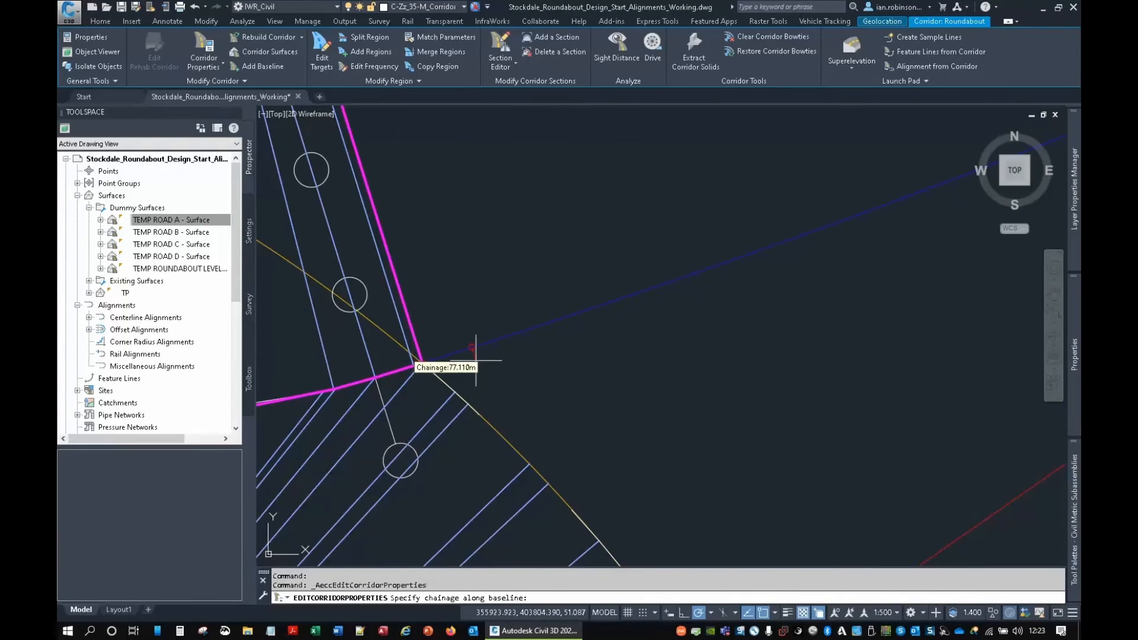
{"action": "scroll", "coordinate": [532, 356], "scroll_direction": "down", "scroll_amount": 5}
{"action": "left_click", "coordinate": [532, 327]}
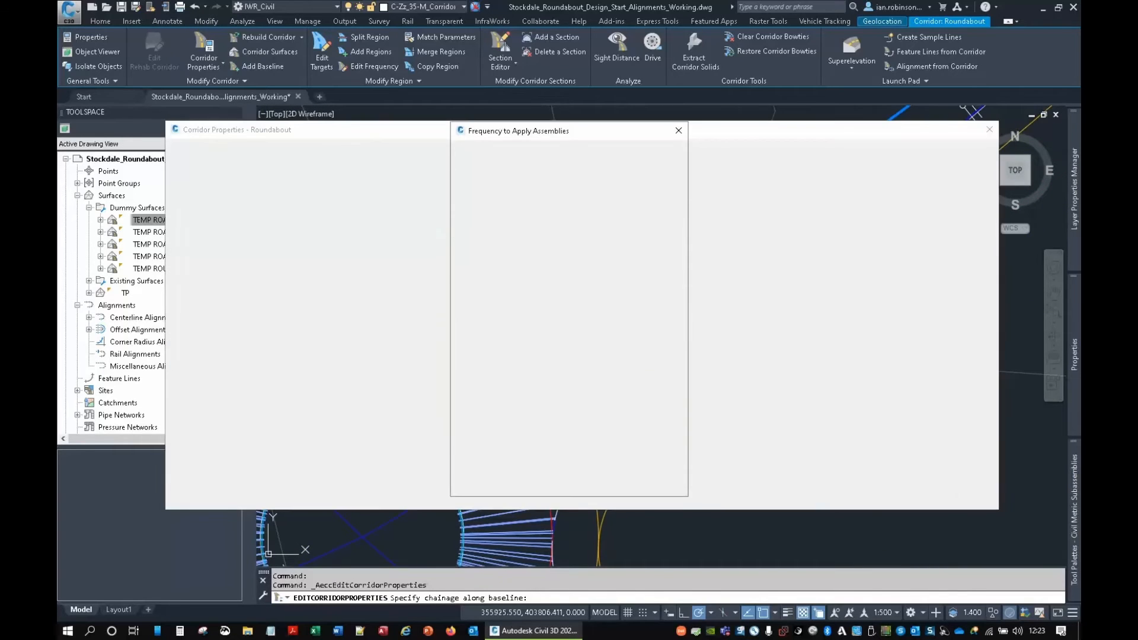
Accept the new Split Crown region's frequencies and target its LHS CARRIAGEWAY width to the A to B Offset Left alignment.
{"action": "left_click", "coordinate": [548, 484]}
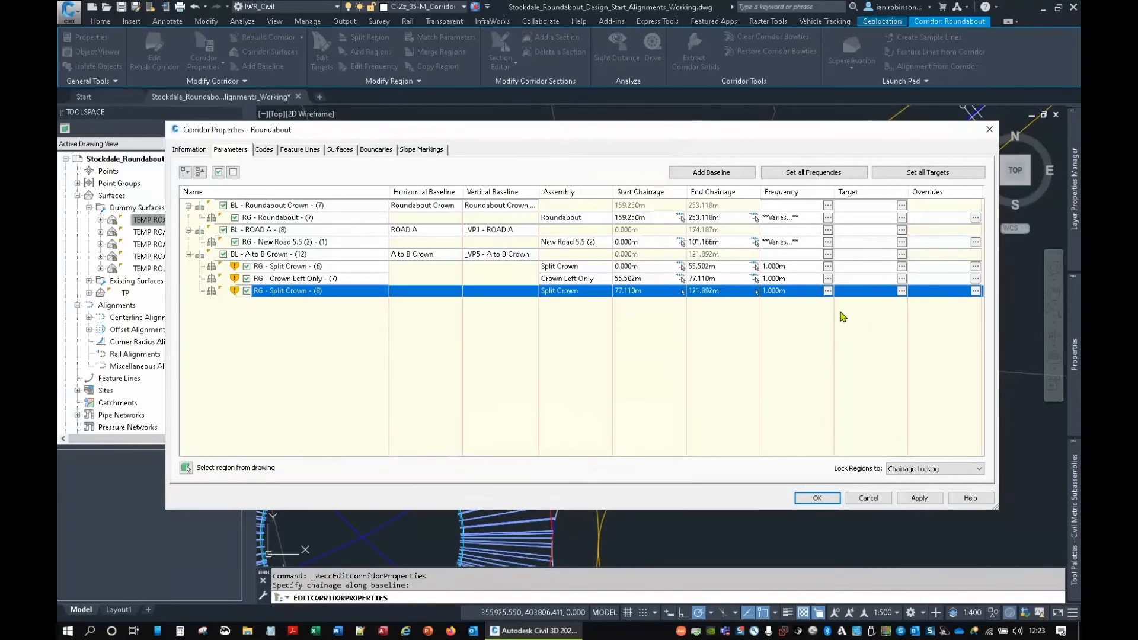
{"action": "left_click", "coordinate": [901, 291]}
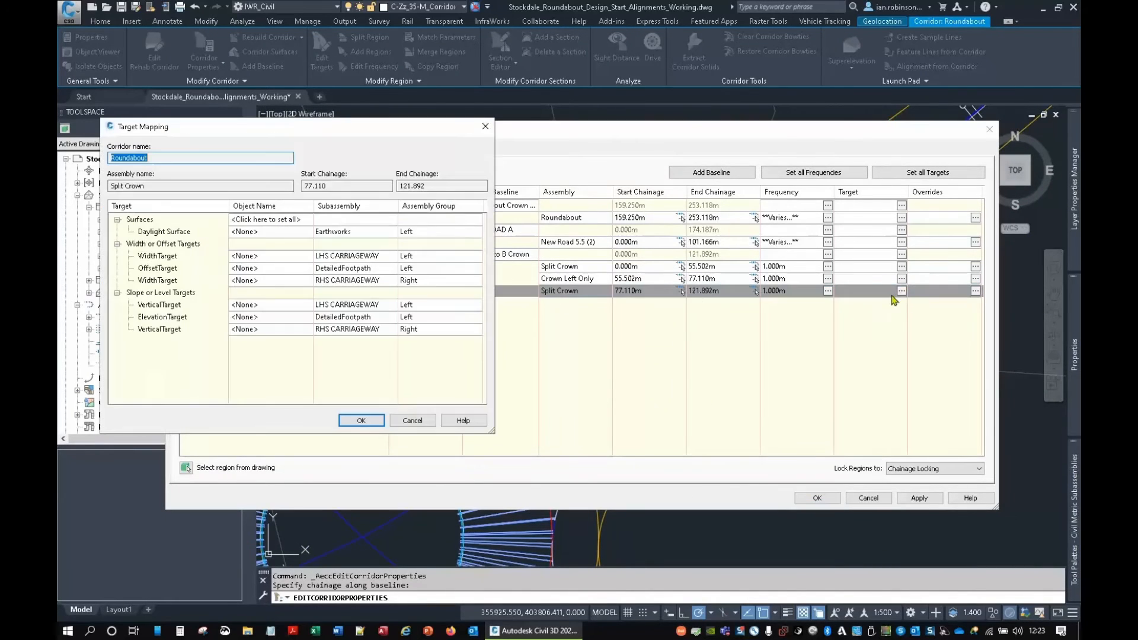
{"action": "left_click", "coordinate": [287, 262]}
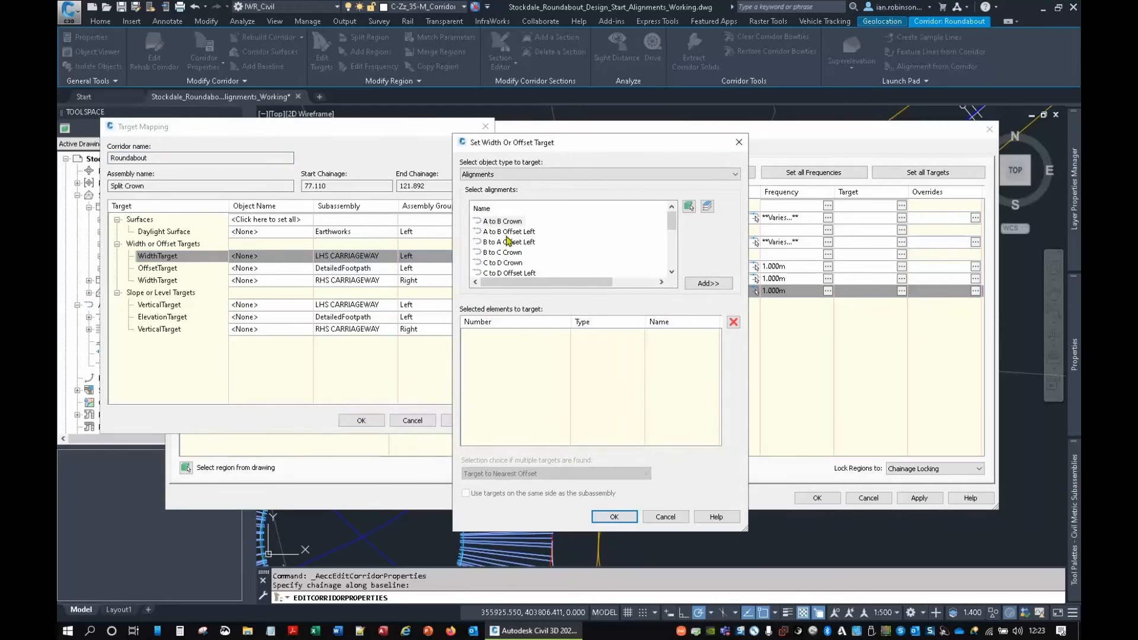
{"action": "left_click", "coordinate": [509, 231]}
{"action": "left_click", "coordinate": [708, 283]}
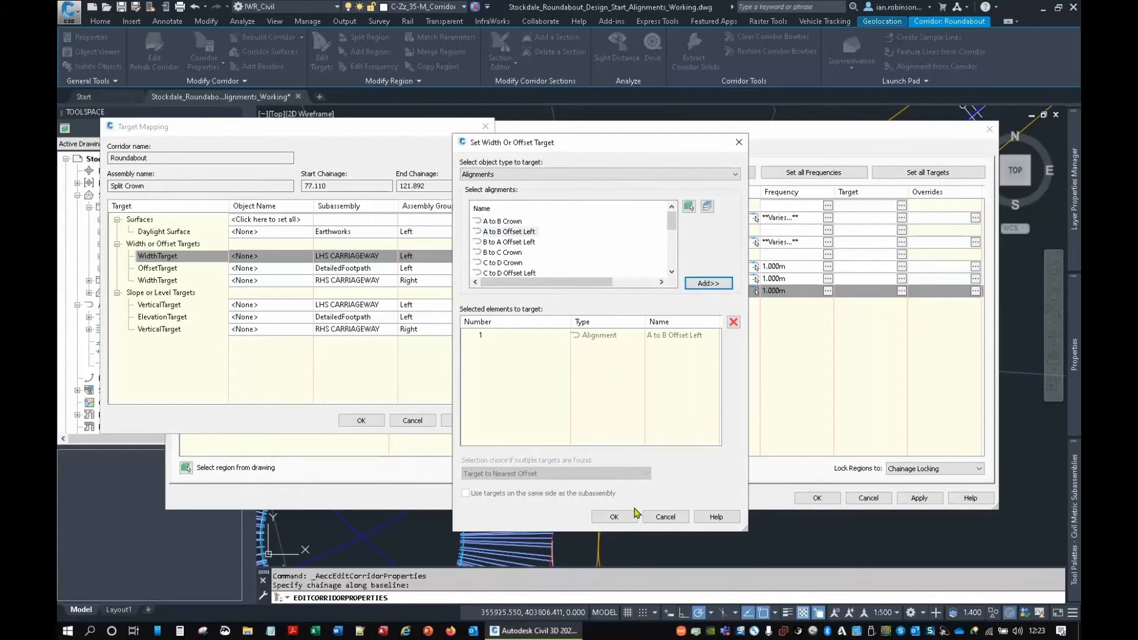
{"action": "left_click", "coordinate": [614, 517]}
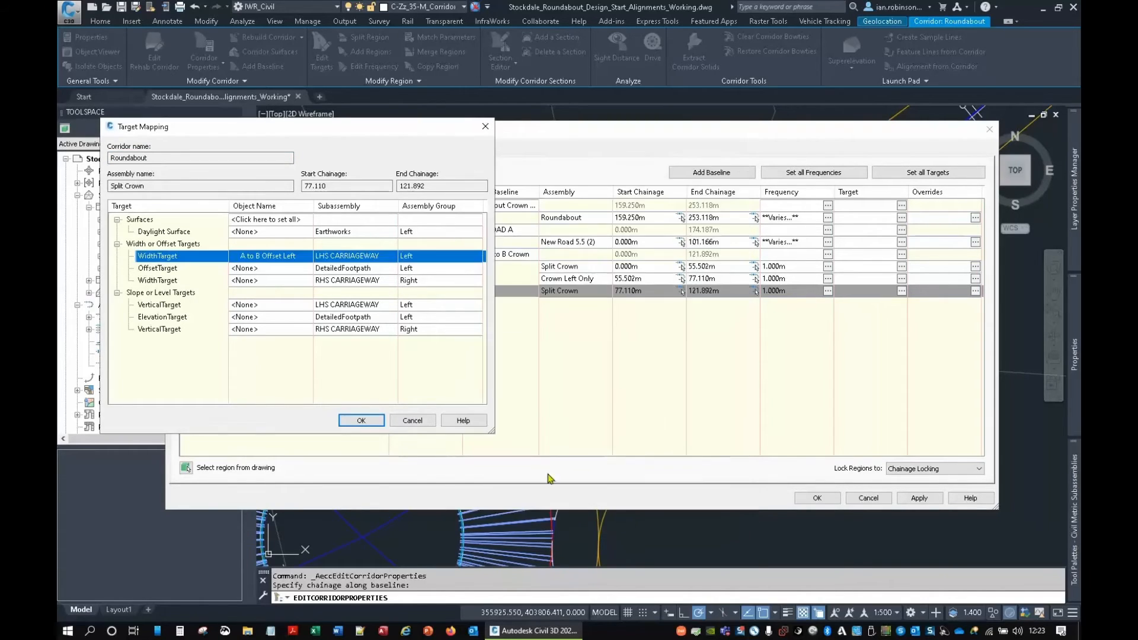
Target the RHS CARRIAGEWAY width of the new Split Crown region to the ROAD B and ICD alignments.
{"action": "left_click", "coordinate": [270, 281]}
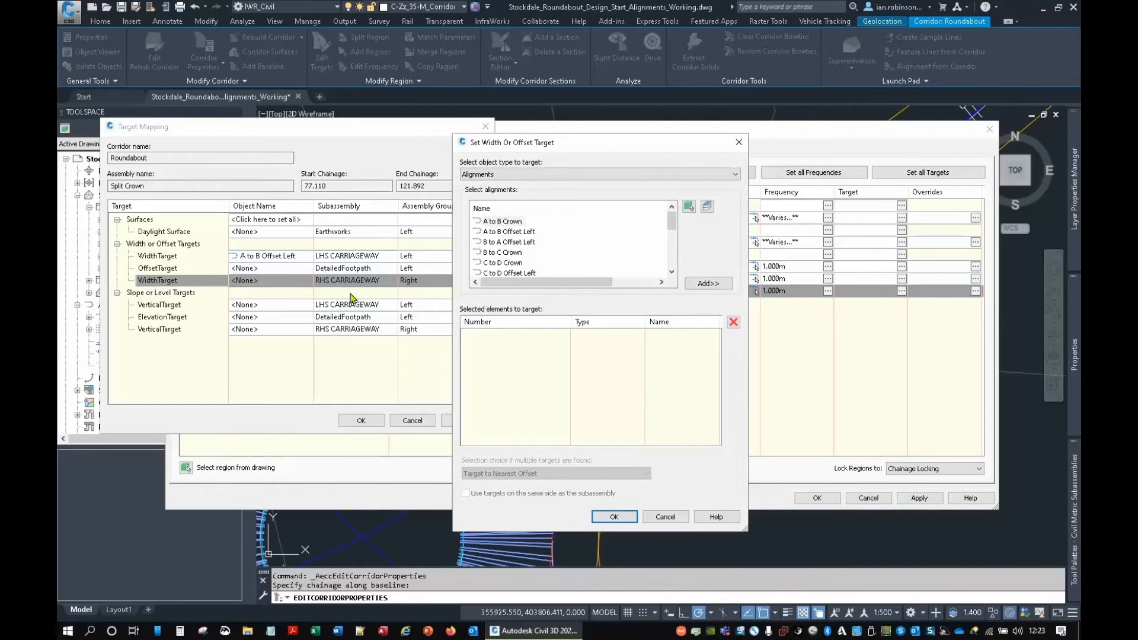
{"action": "scroll", "coordinate": [513, 260], "scroll_direction": "down", "scroll_amount": 2}
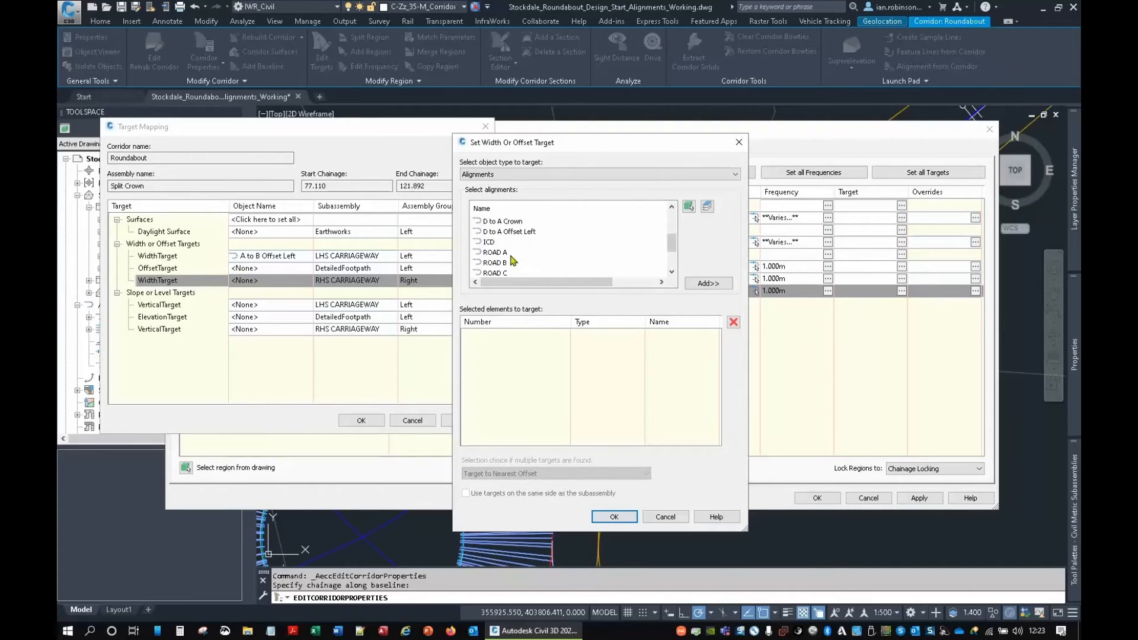
{"action": "left_click", "coordinate": [498, 263]}
{"action": "left_click", "coordinate": [708, 284]}
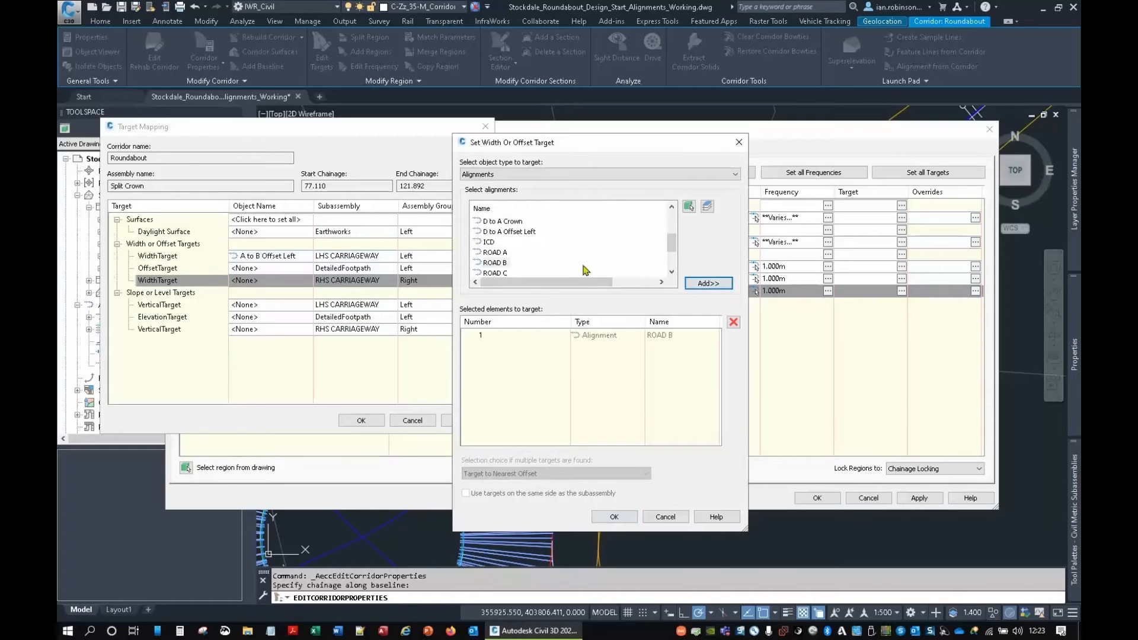
{"action": "left_click", "coordinate": [708, 283]}
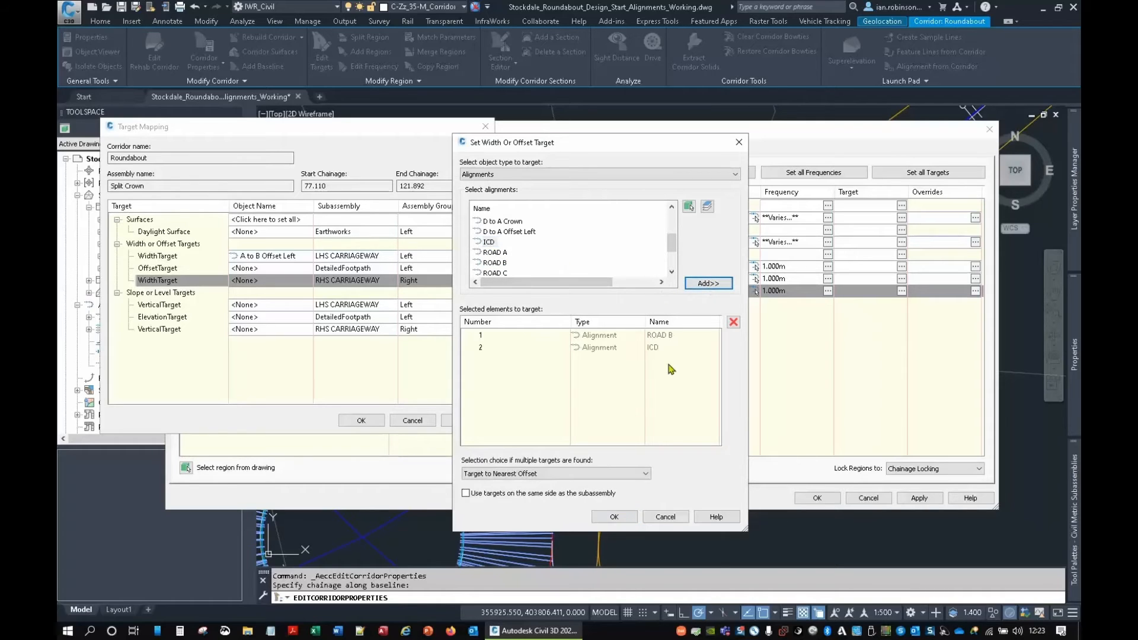
{"action": "left_click", "coordinate": [614, 517]}
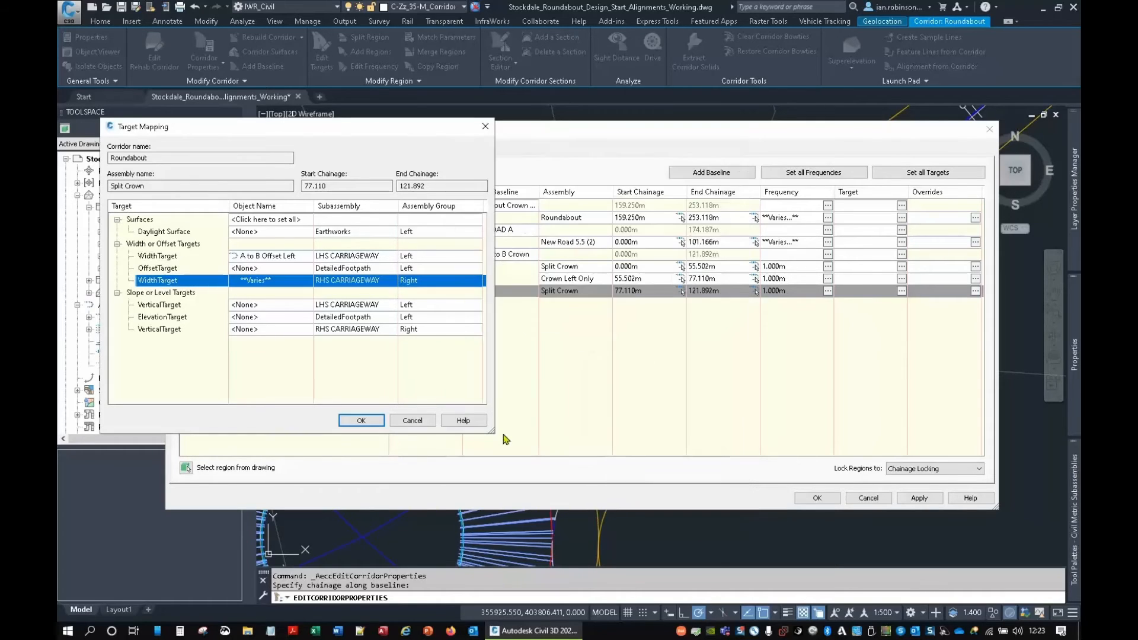
Add the _VP2 - ROAD B profile as a vertical target for the new Split Crown region's RHS CARRIAGEWAY.
{"action": "left_click", "coordinate": [254, 331]}
{"action": "left_click", "coordinate": [509, 207]}
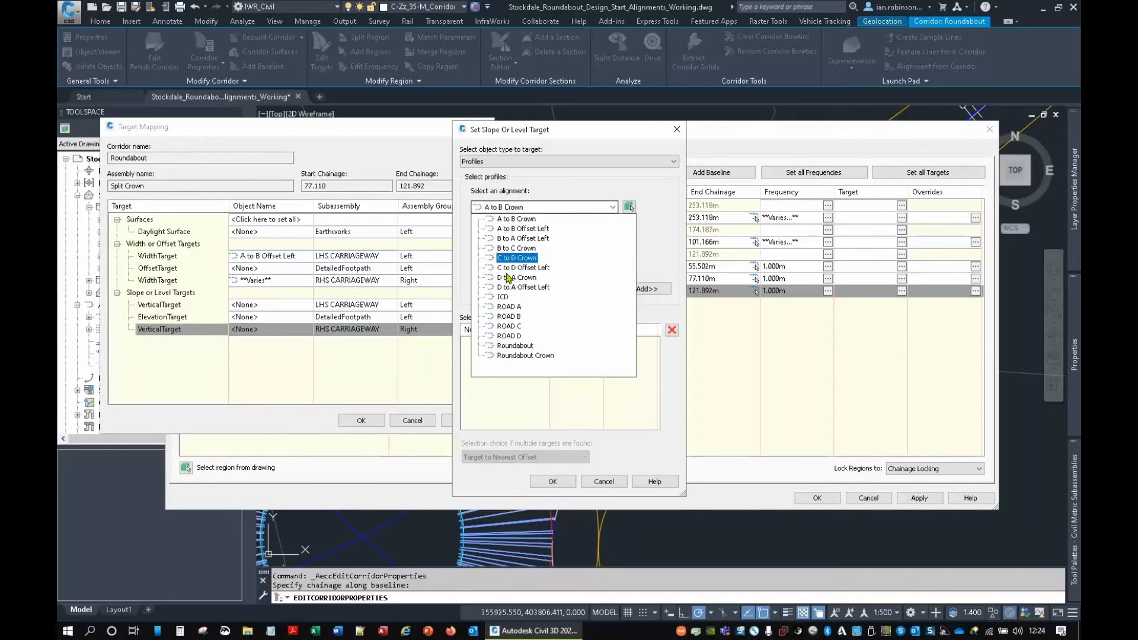
{"action": "left_click", "coordinate": [508, 316]}
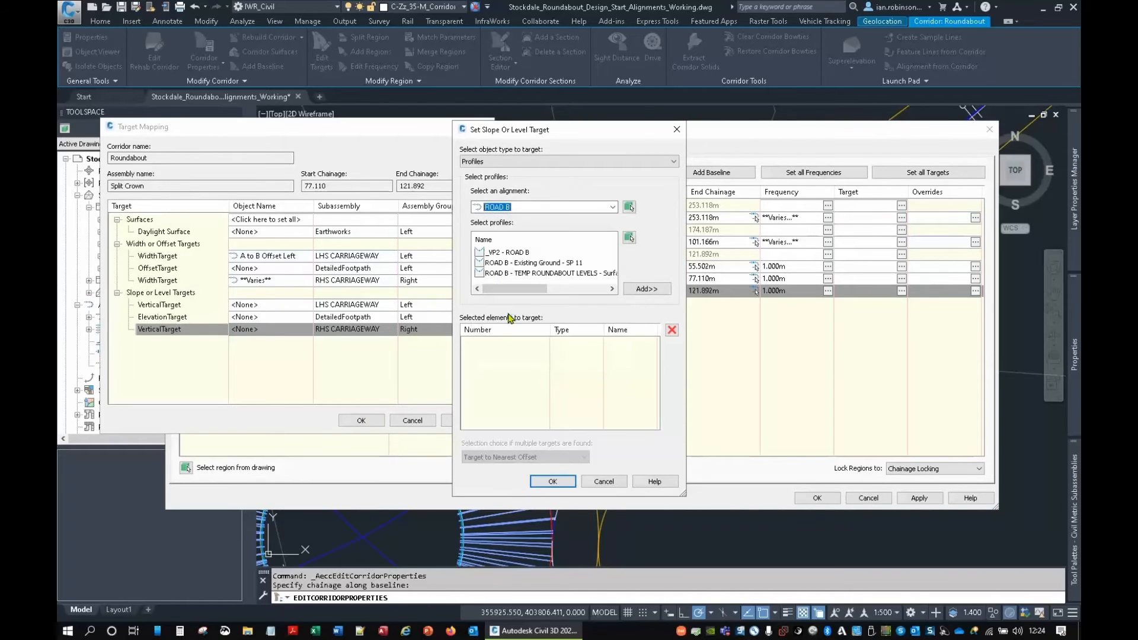
{"action": "left_click", "coordinate": [507, 252]}
{"action": "left_click", "coordinate": [647, 289]}
Add the ICD - TEMP ROUNDABOUT LEVELS surface profile as the second RHS CARRIAGEWAY vertical target and accept the target mapping.
{"action": "left_click", "coordinate": [522, 206]}
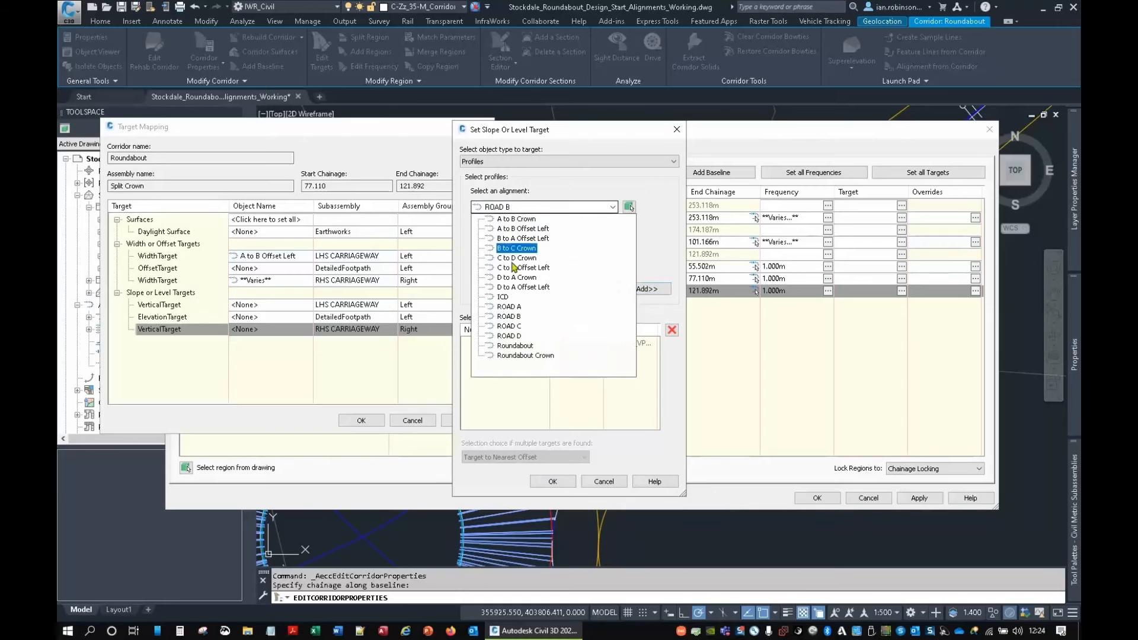
{"action": "left_click", "coordinate": [511, 297]}
{"action": "left_click", "coordinate": [521, 263]}
{"action": "left_click", "coordinate": [646, 289]}
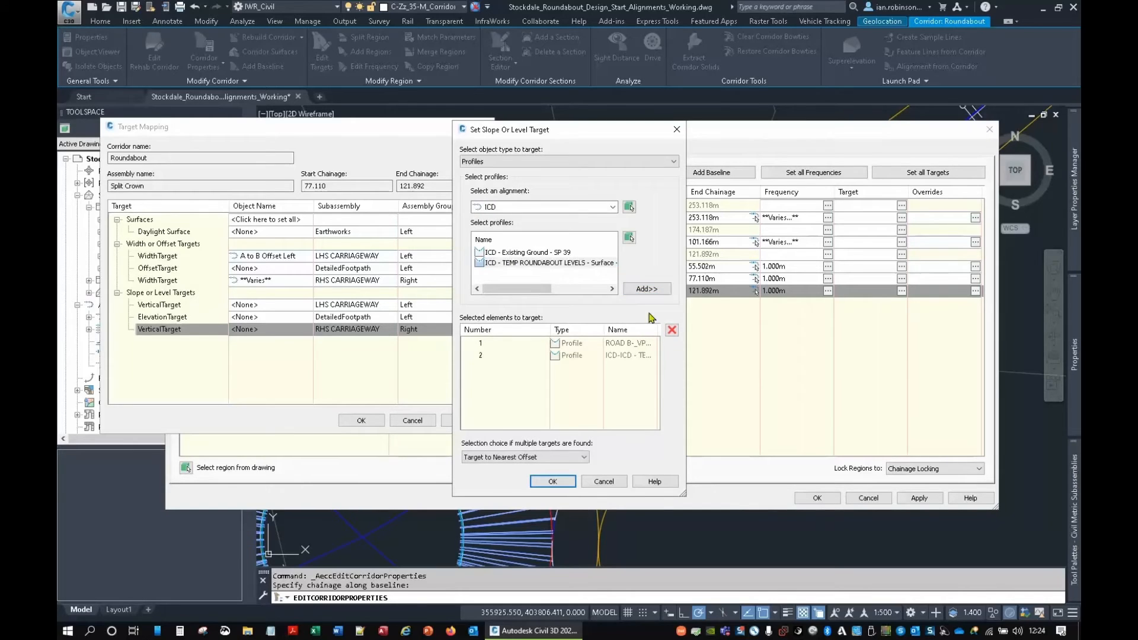
{"action": "left_click", "coordinate": [552, 481]}
{"action": "left_click", "coordinate": [361, 420]}
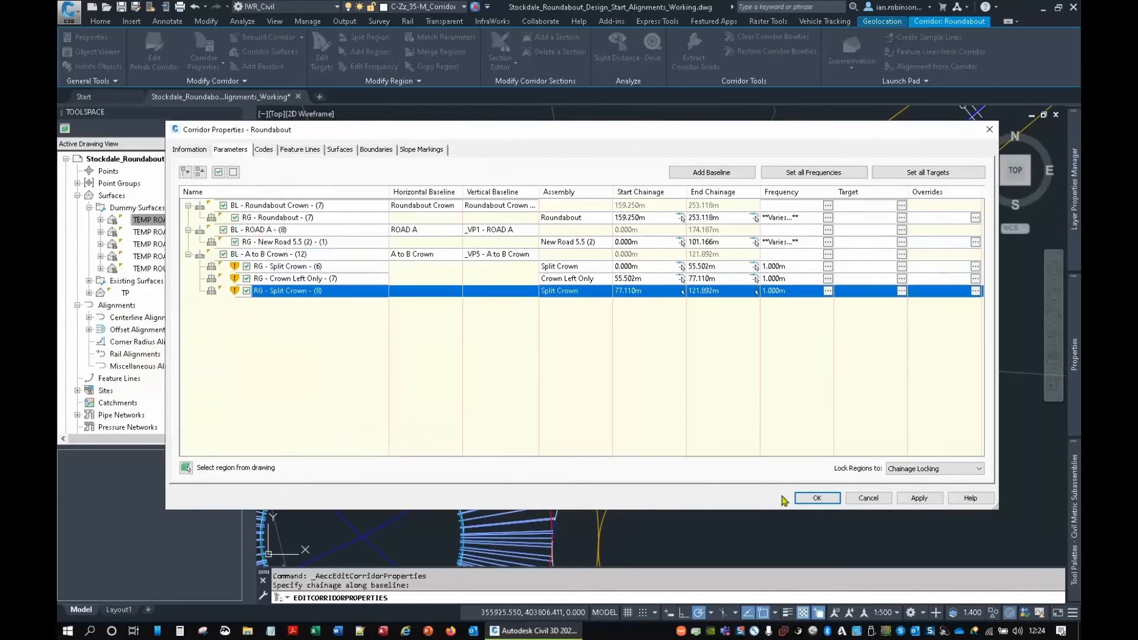
Accept the corridor properties, rebuild the Roundabout corridor and clear the selection.
{"action": "left_click", "coordinate": [817, 499]}
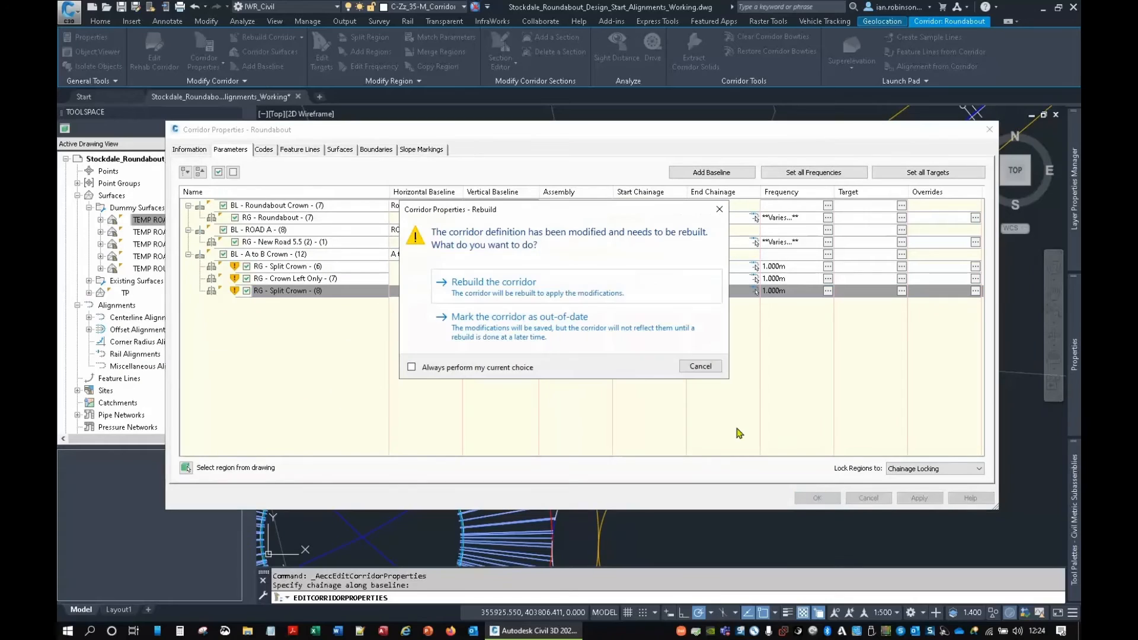
{"action": "left_click", "coordinate": [526, 292]}
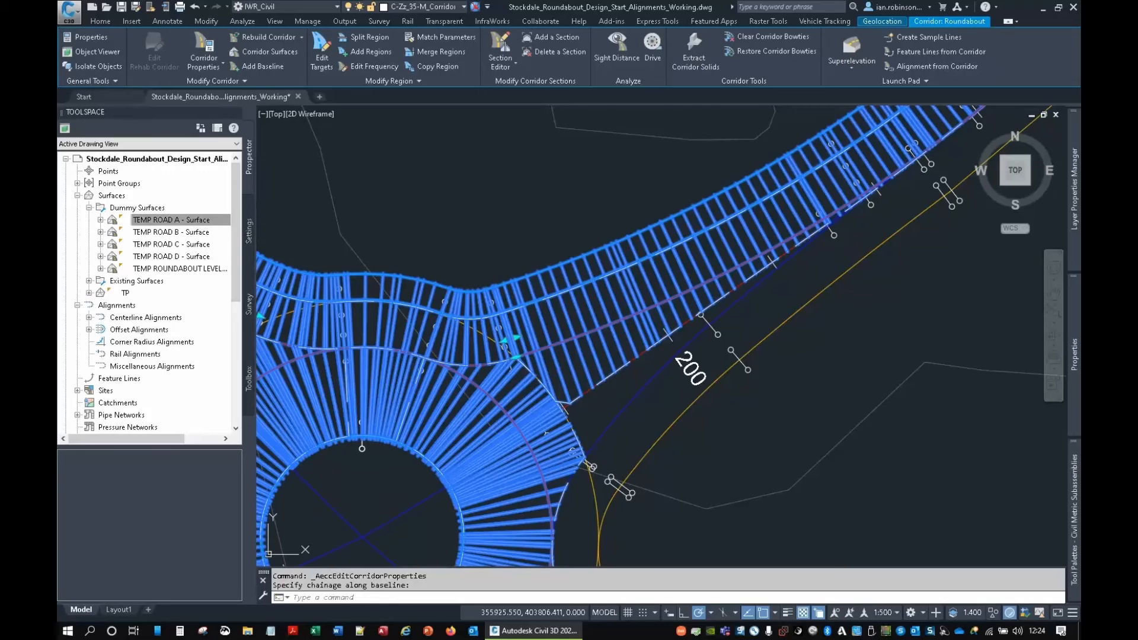
{"action": "key", "text": "Escape"}
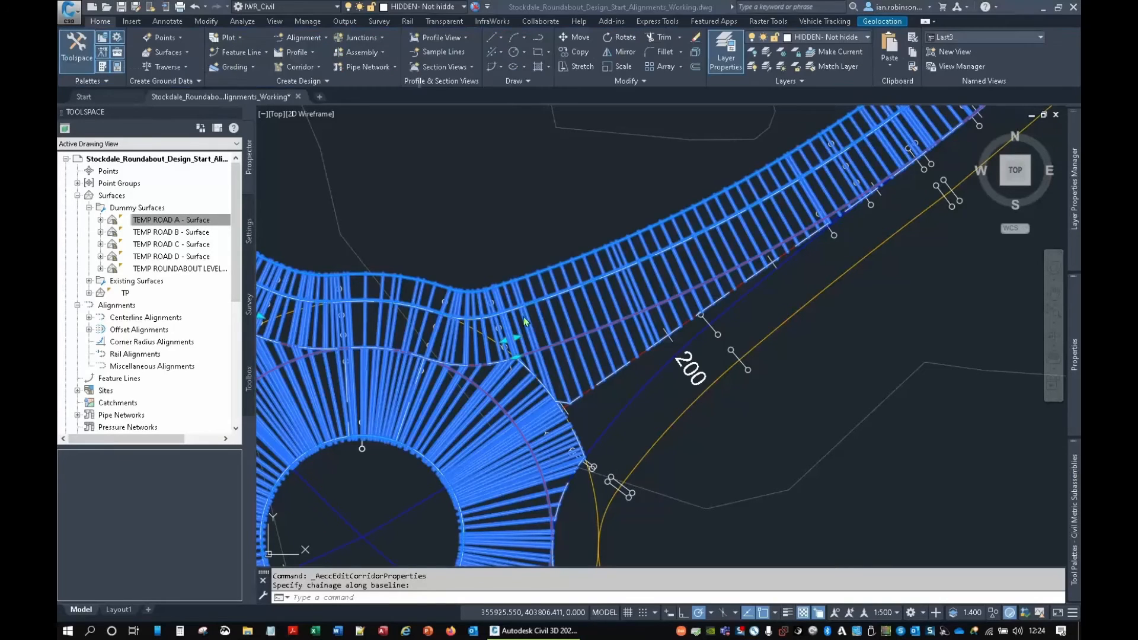
Inspect the rebuilt corridor in Object Viewer in a tilted 3D view, closing in on the roundabout and its Road B arm.
{"action": "left_click", "coordinate": [599, 297]}
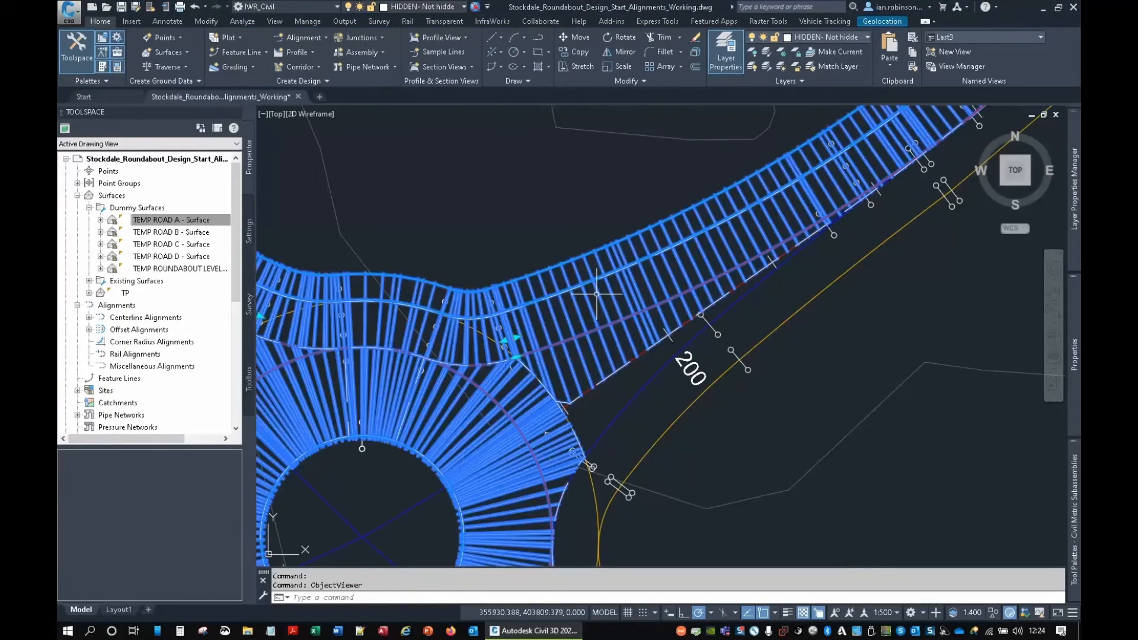
{"action": "right_click", "coordinate": [597, 296]}
{"action": "left_click", "coordinate": [667, 521]}
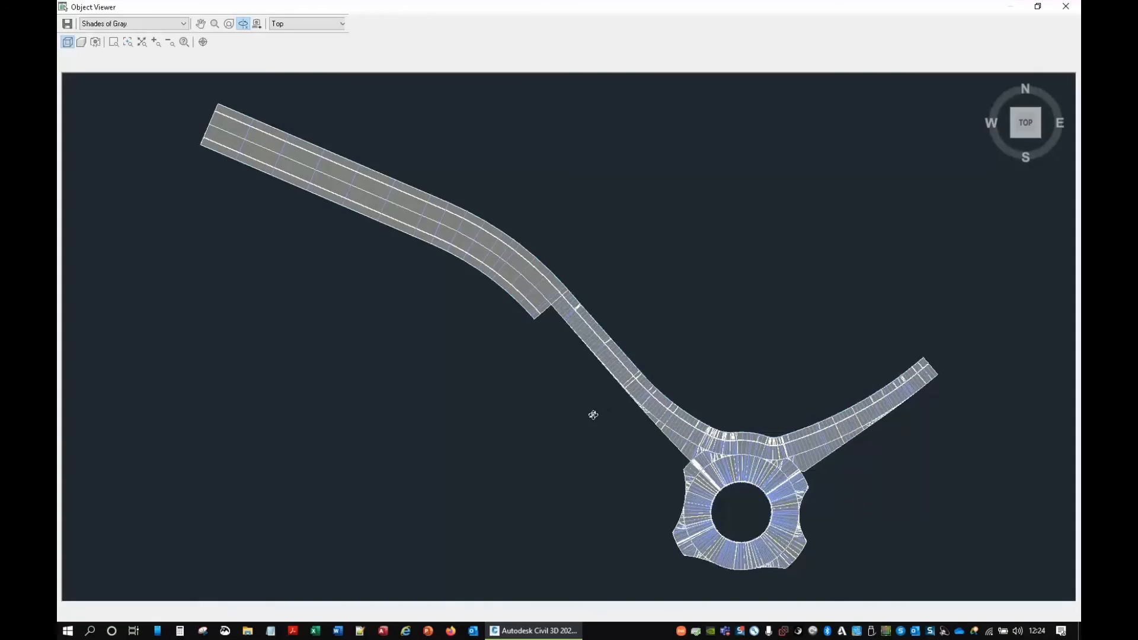
{"action": "left_click_drag", "start_coordinate": [592, 415], "coordinate": [584, 225]}
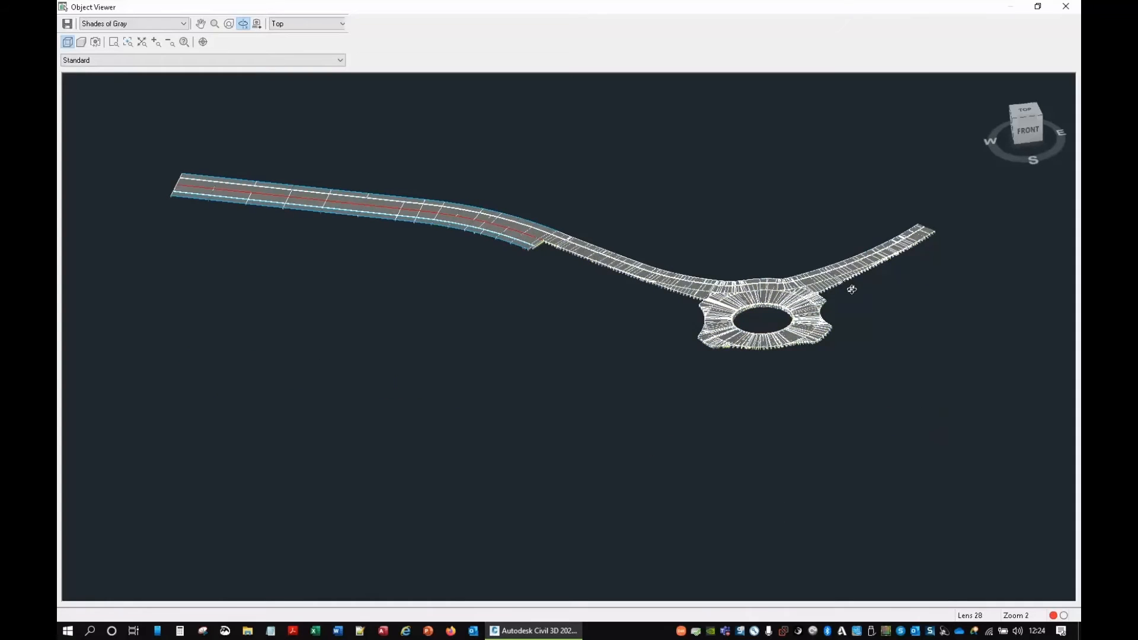
{"action": "scroll", "coordinate": [852, 289], "scroll_direction": "up", "scroll_amount": 2}
{"action": "middle_click_drag", "start_coordinate": [765, 295], "coordinate": [445, 352]}
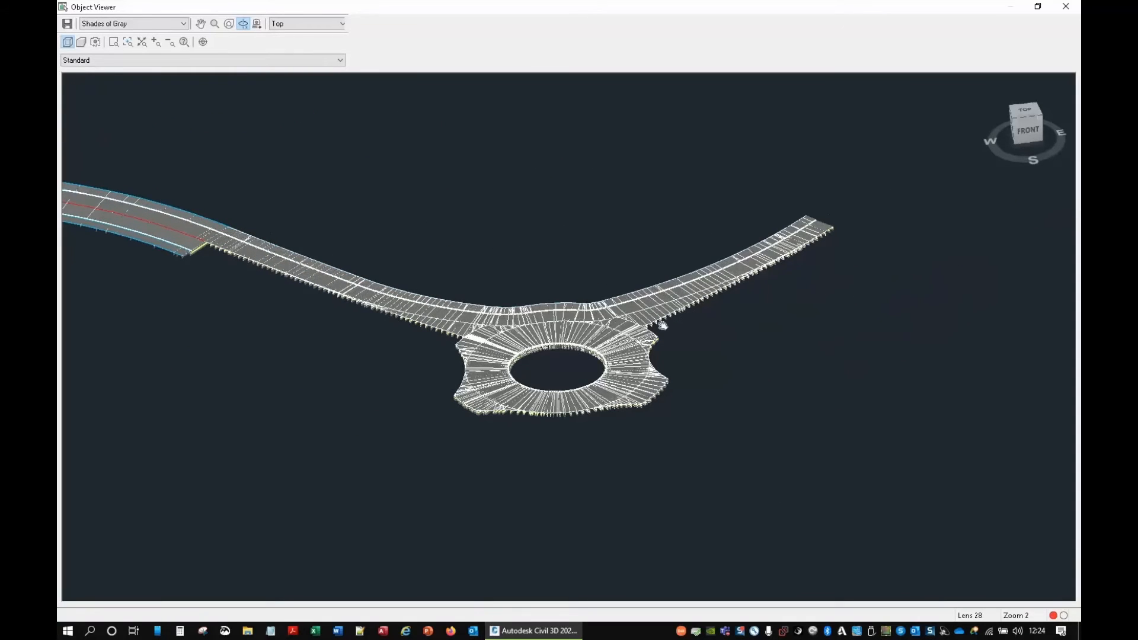
{"action": "scroll", "coordinate": [662, 325], "scroll_direction": "up", "scroll_amount": 3}
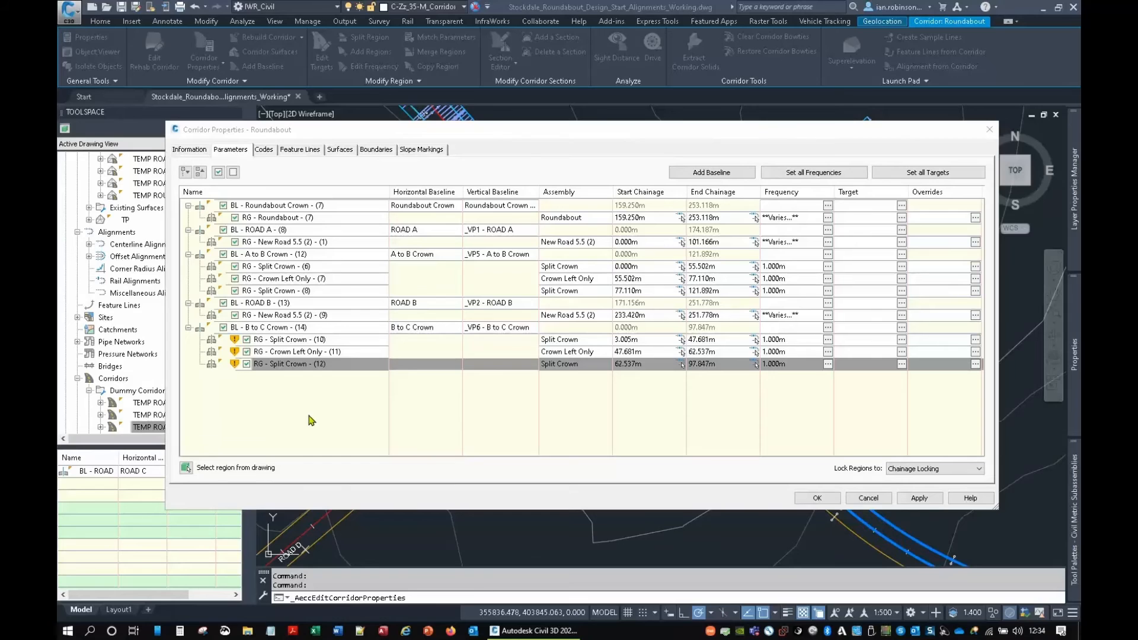
Review the RHS CARRIAGEWAY width targets of the first Split Crown region on the B to C Crown baseline without changing them.
{"action": "left_click", "coordinate": [268, 327]}
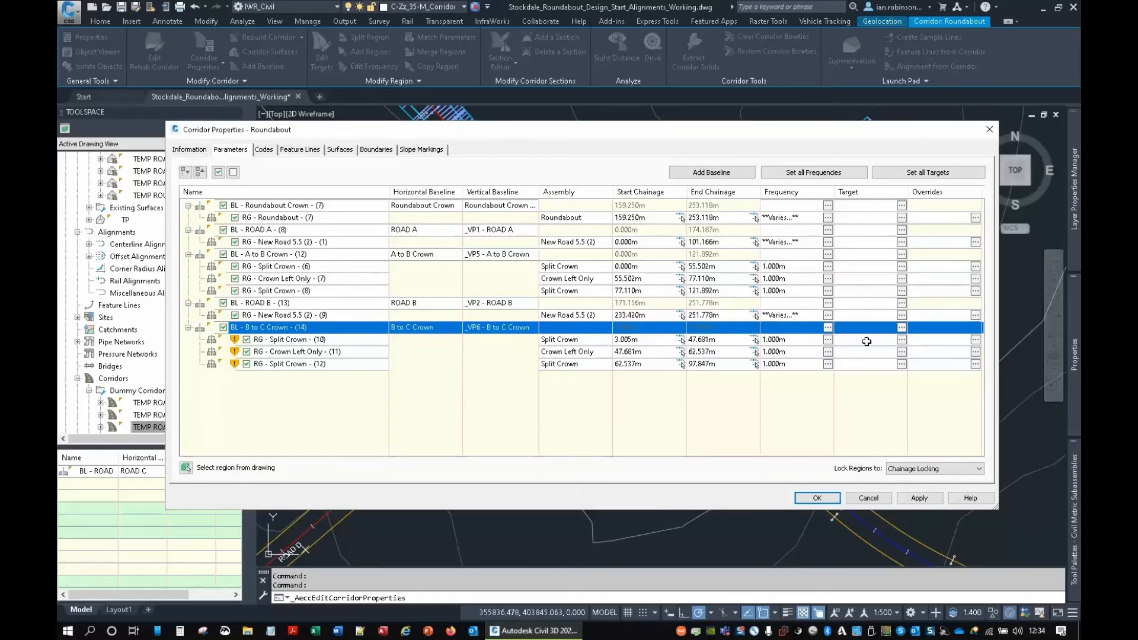
{"action": "left_click", "coordinate": [902, 340]}
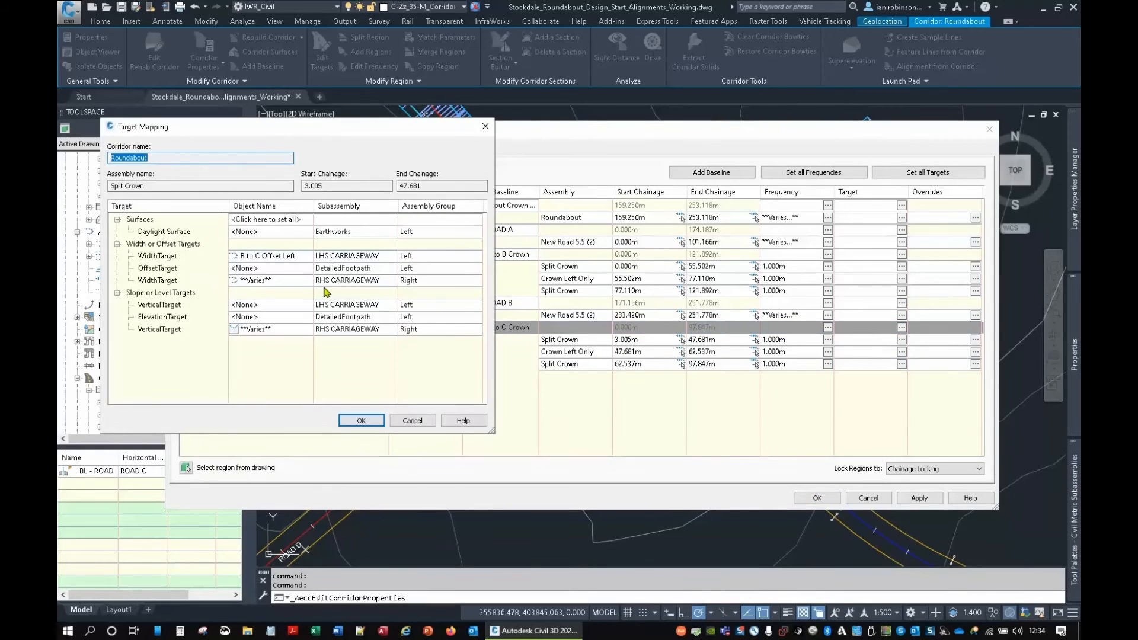
{"action": "left_click", "coordinate": [286, 280]}
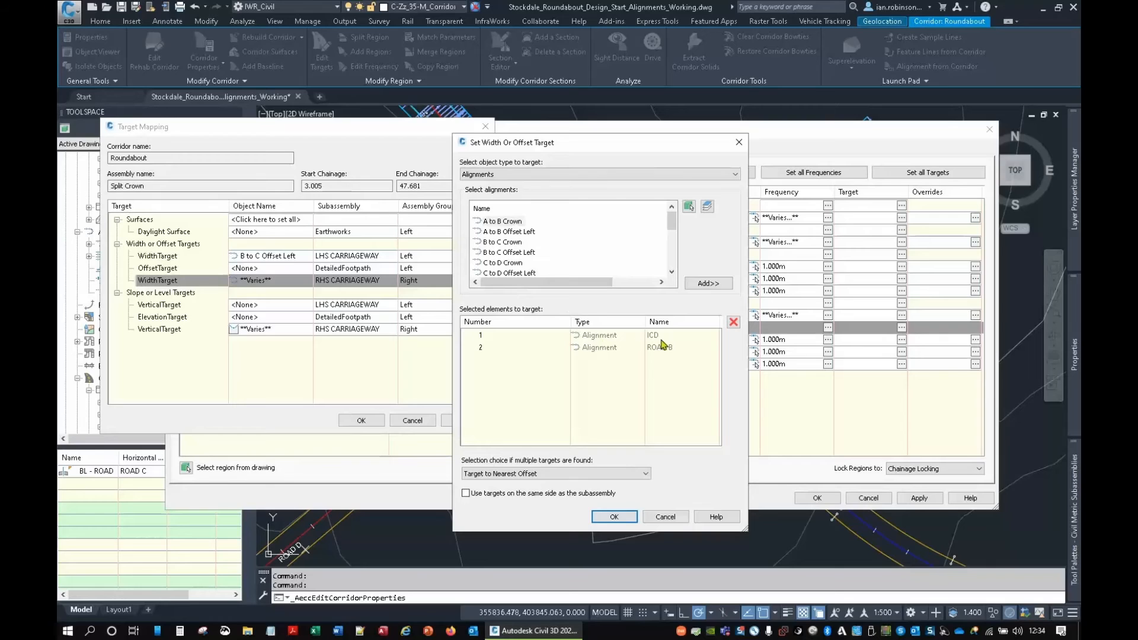
{"action": "left_click", "coordinate": [666, 517]}
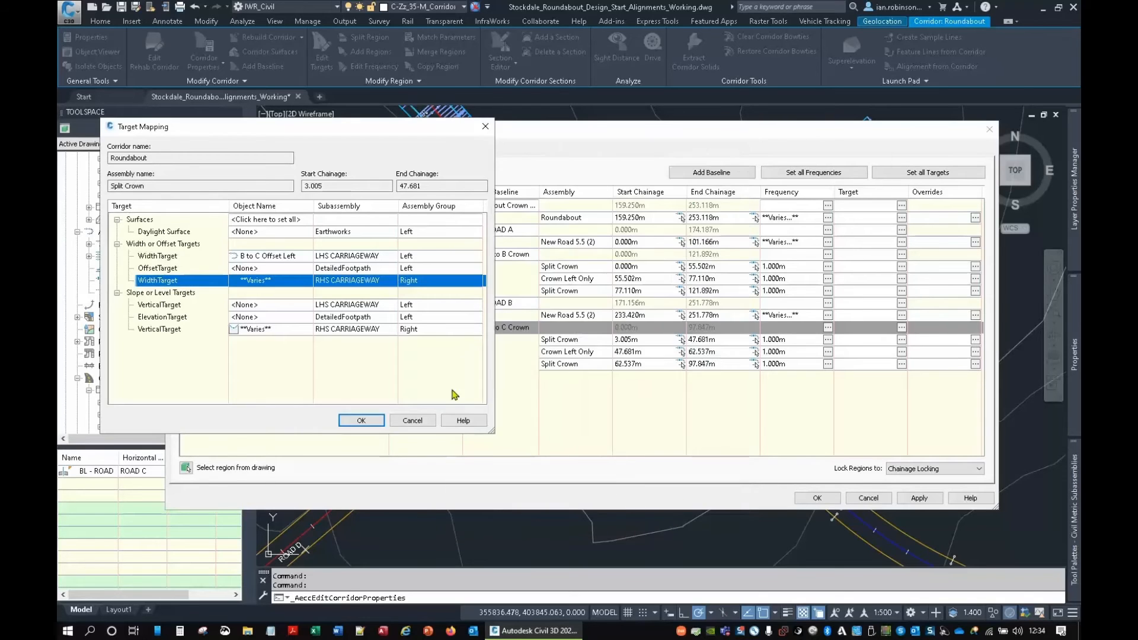
{"action": "left_click", "coordinate": [413, 420]}
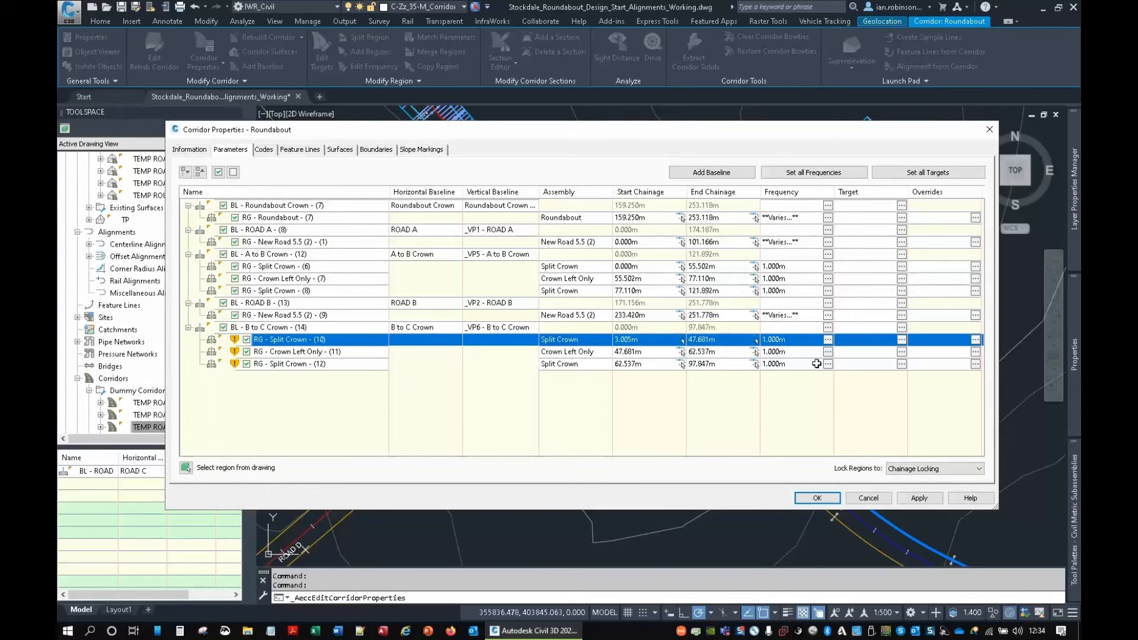
Review the RHS CARRIAGEWAY width targets of the last Split Crown region on the B to C Crown baseline without changing them.
{"action": "left_click", "coordinate": [901, 364]}
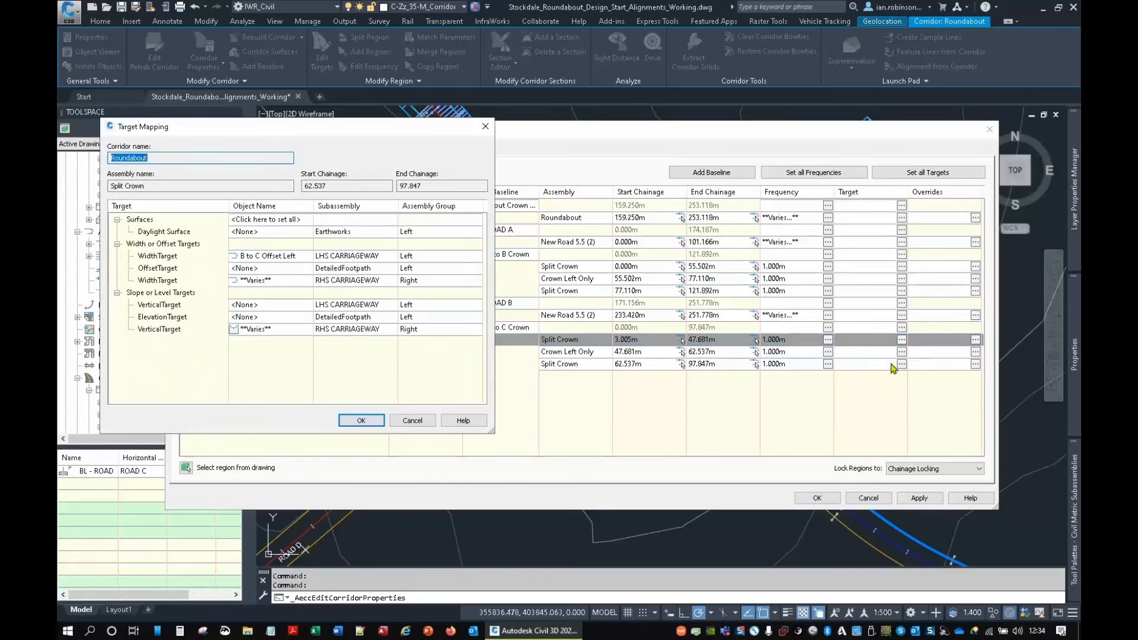
{"action": "left_click", "coordinate": [255, 279]}
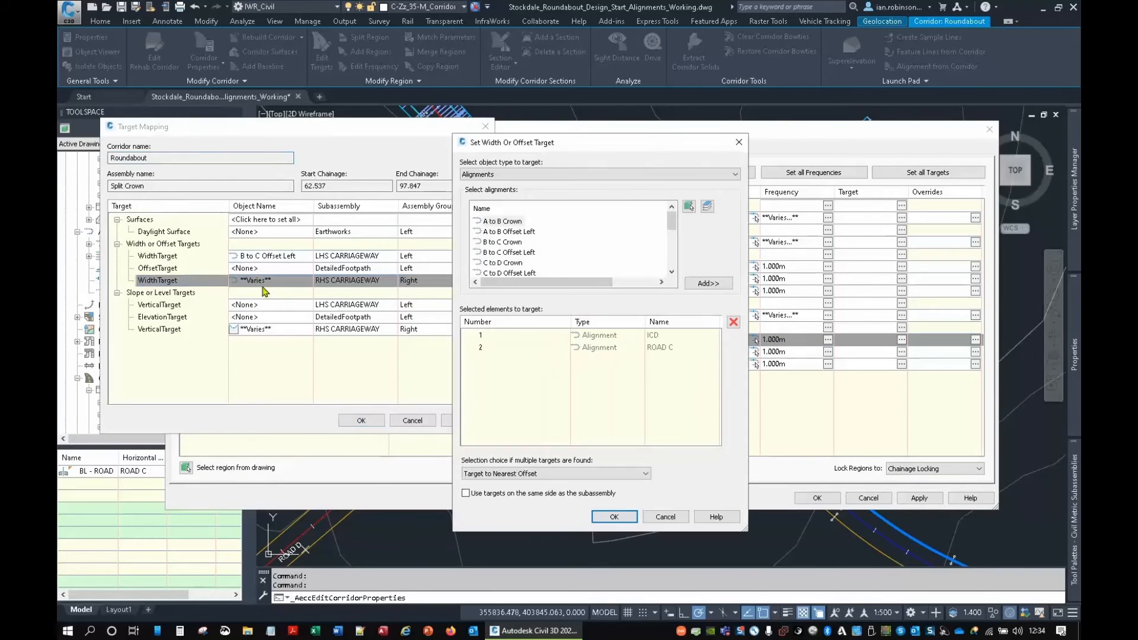
{"action": "left_click", "coordinate": [665, 517]}
{"action": "left_click", "coordinate": [411, 421]}
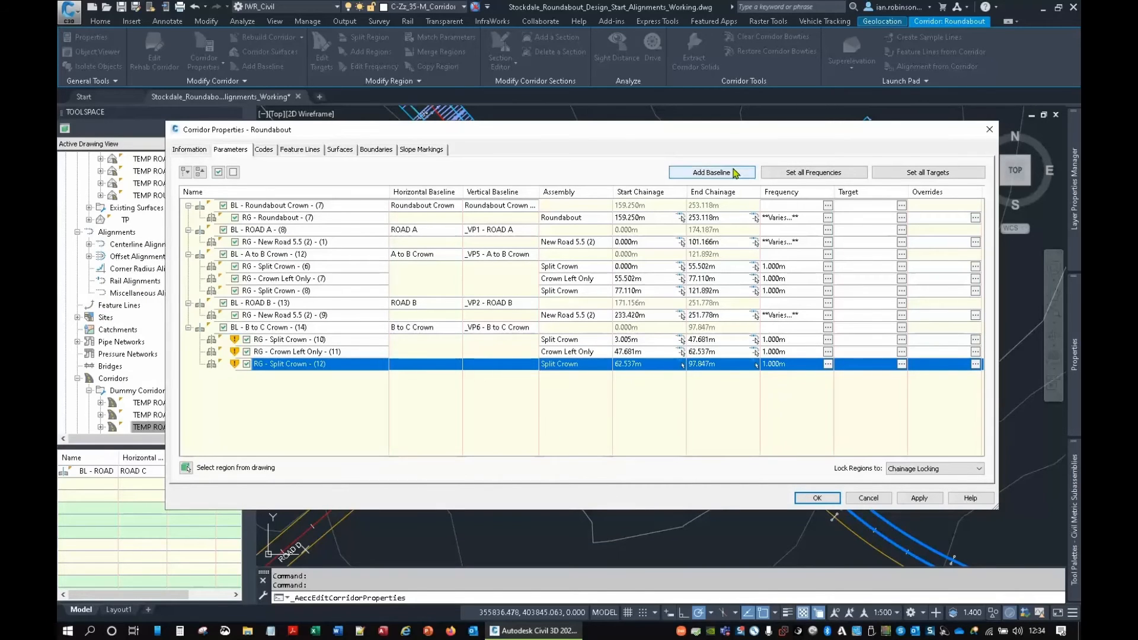
Rebuild the Roundabout corridor with its B to C Crown regions and open it in Object Viewer.
{"action": "left_click", "coordinate": [817, 498]}
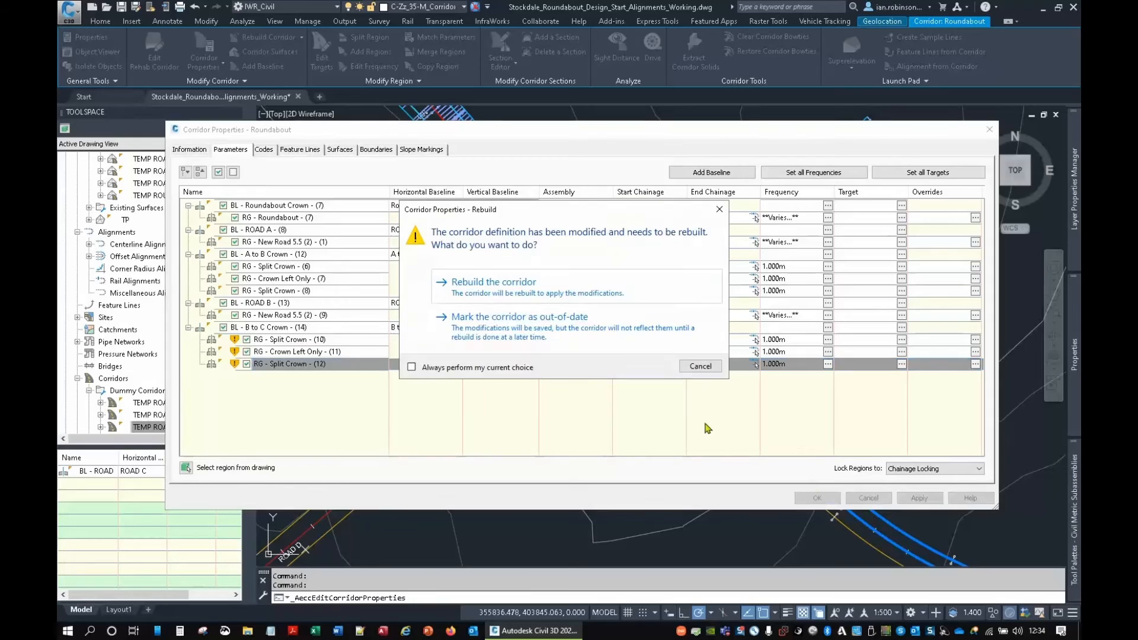
{"action": "left_click", "coordinate": [494, 283]}
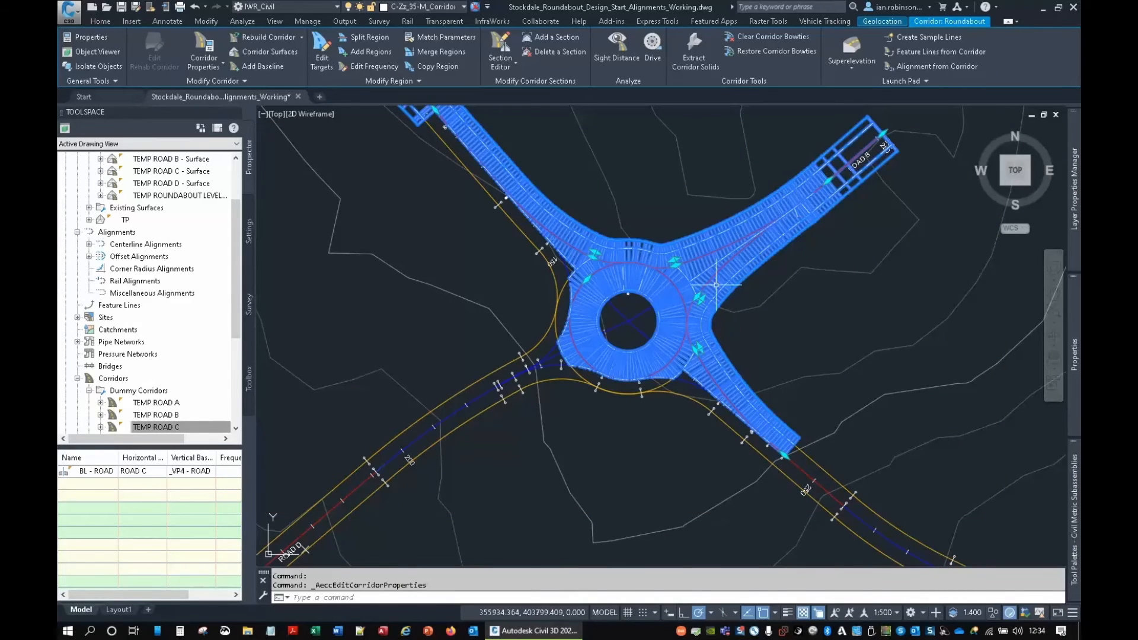
{"action": "right_click", "coordinate": [705, 304]}
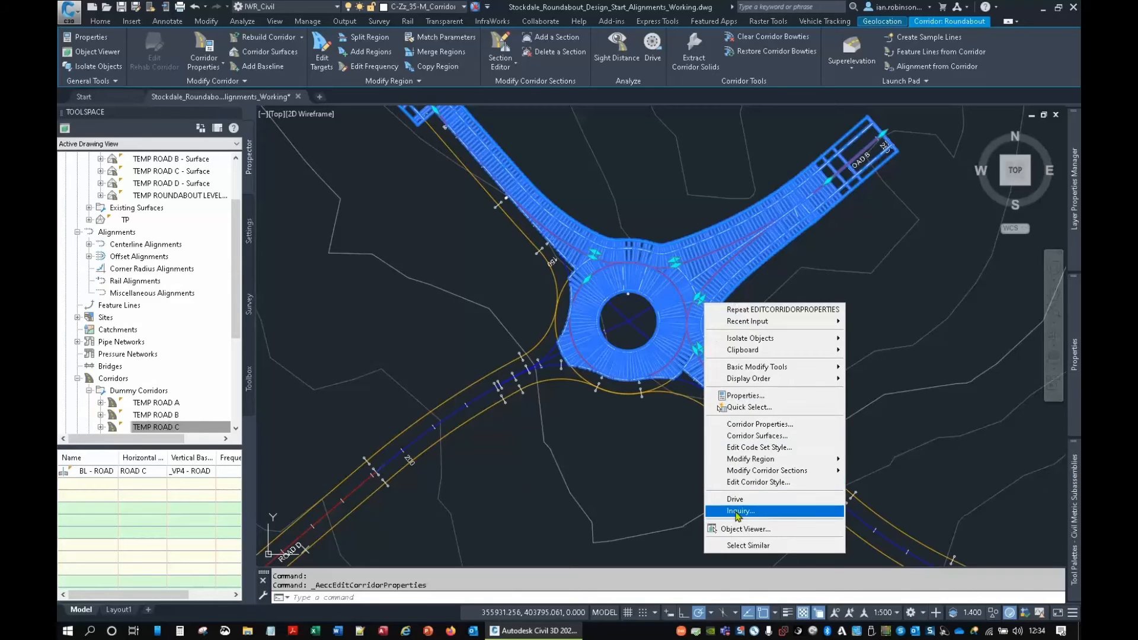
{"action": "left_click", "coordinate": [738, 529]}
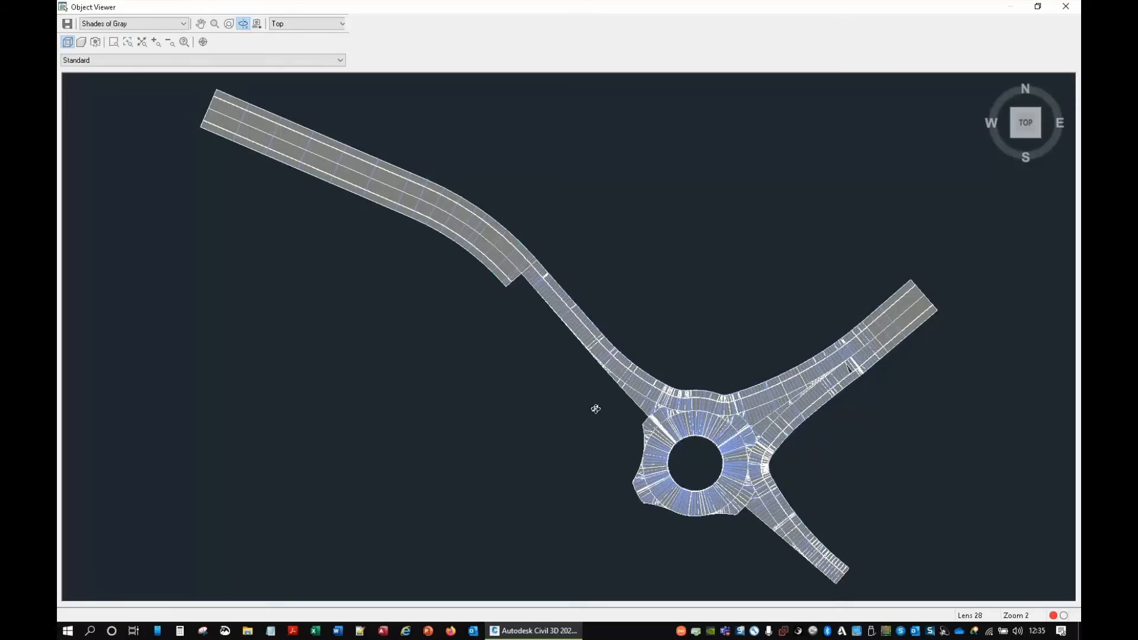
Examine the roundabout and its junctions with the road arms in a tilted 3D view, and leave Object Viewer.
{"action": "left_click_drag", "start_coordinate": [595, 407], "coordinate": [596, 292]}
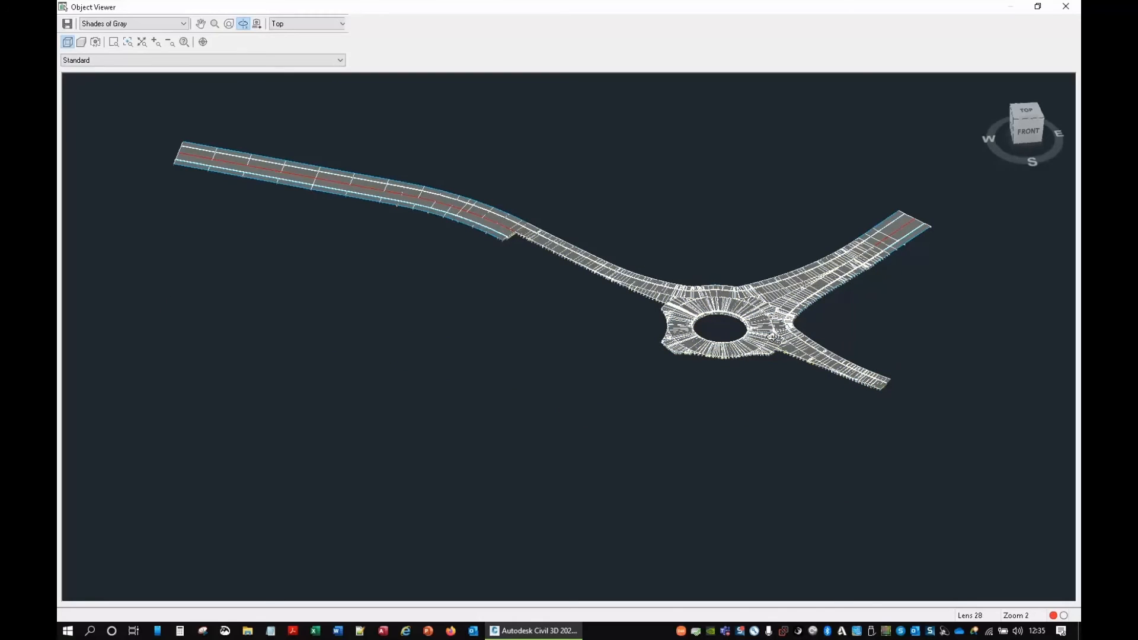
{"action": "scroll", "coordinate": [772, 336], "scroll_direction": "up", "scroll_amount": 2}
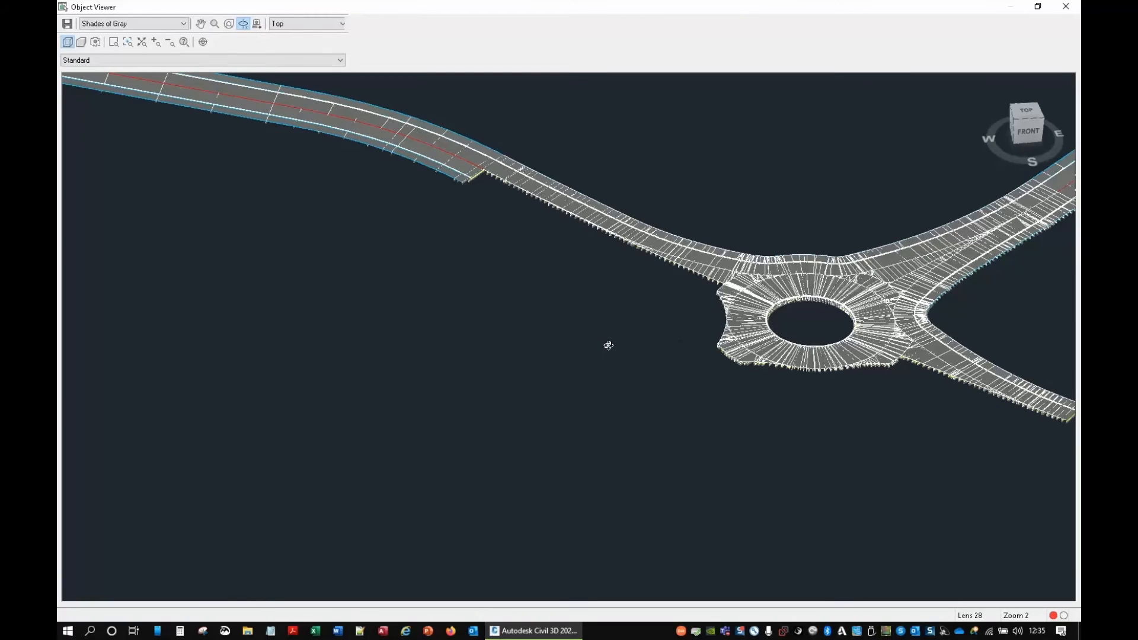
{"action": "scroll", "coordinate": [580, 348], "scroll_direction": "up", "scroll_amount": 3}
{"action": "middle_click_drag", "start_coordinate": [580, 349], "coordinate": [347, 381]}
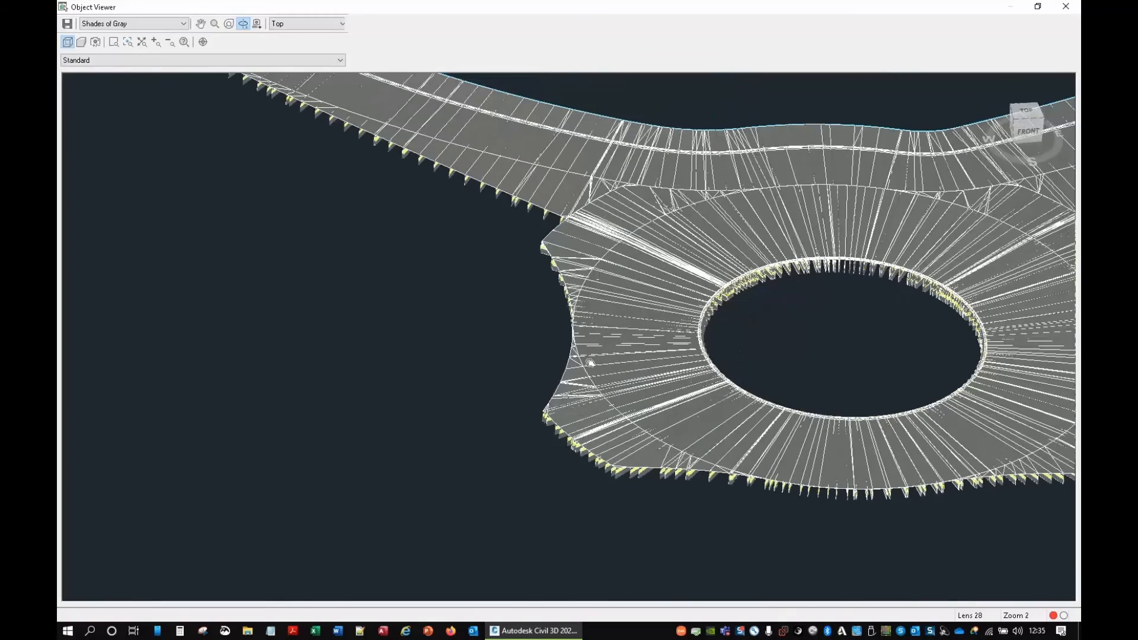
{"action": "middle_click_drag", "start_coordinate": [700, 364], "coordinate": [734, 349]}
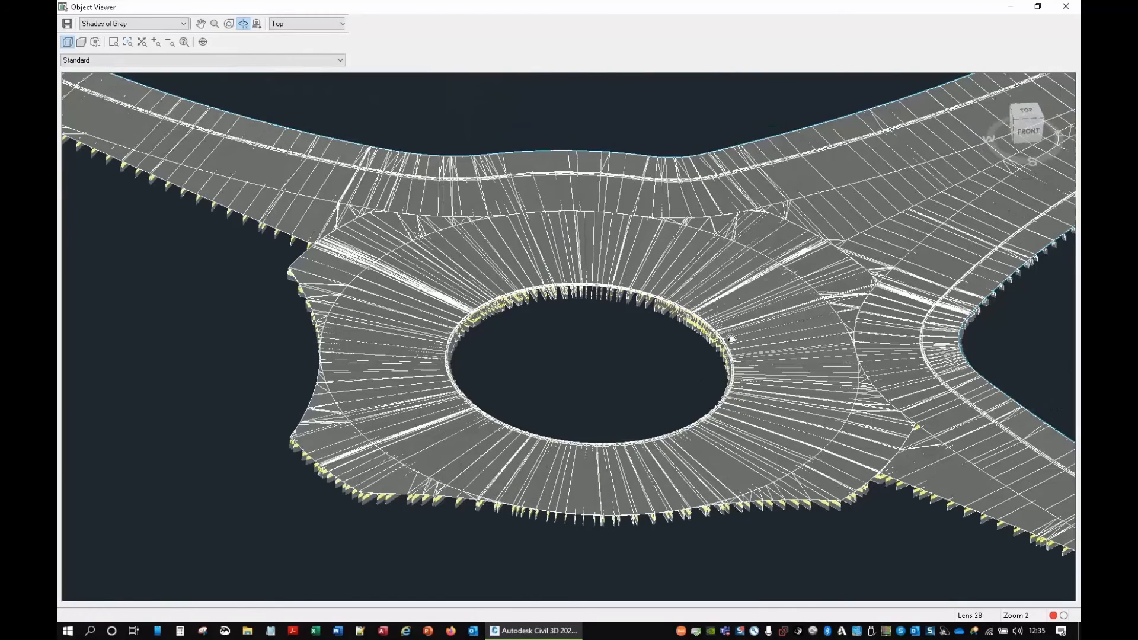
{"action": "right_click", "coordinate": [732, 337]}
{"action": "left_click", "coordinate": [735, 336]}
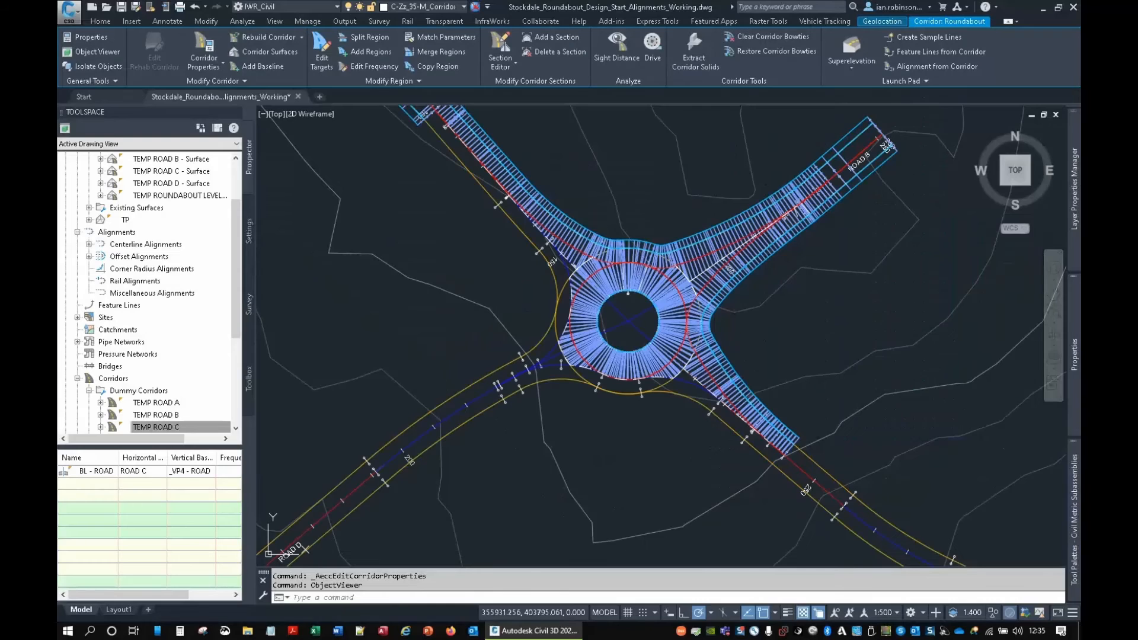
Select the Roundabout corridor in the drawing and open its corridor properties.
{"action": "middle_click_drag", "start_coordinate": [732, 336], "coordinate": [628, 245]}
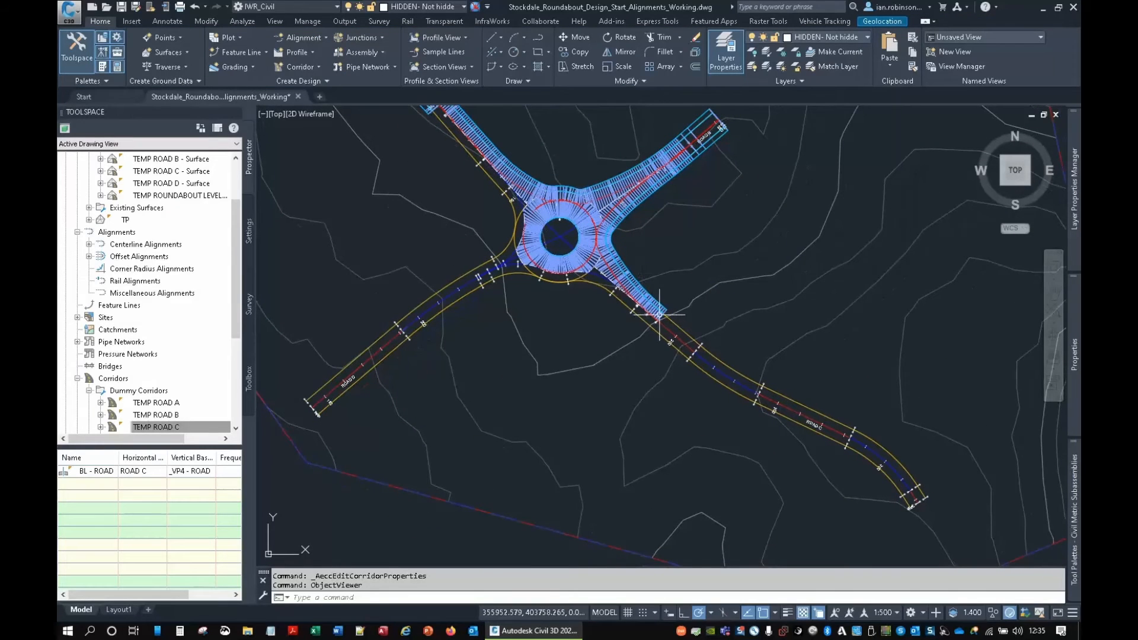
{"action": "scroll", "coordinate": [627, 308], "scroll_direction": "up", "scroll_amount": 2}
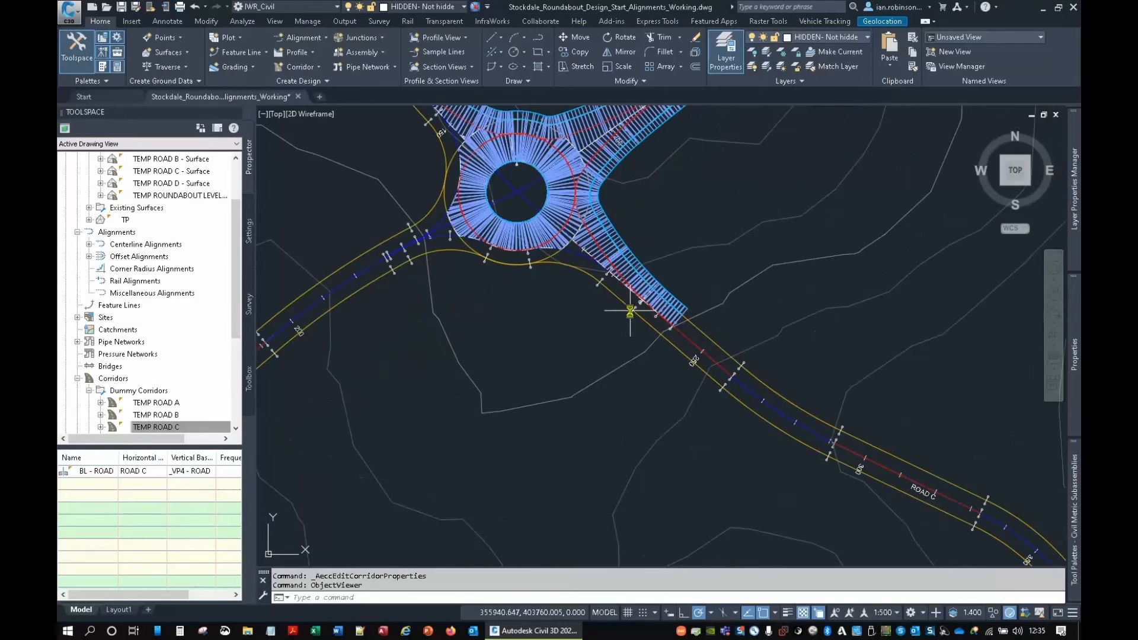
{"action": "middle_click_drag", "start_coordinate": [581, 314], "coordinate": [690, 400]}
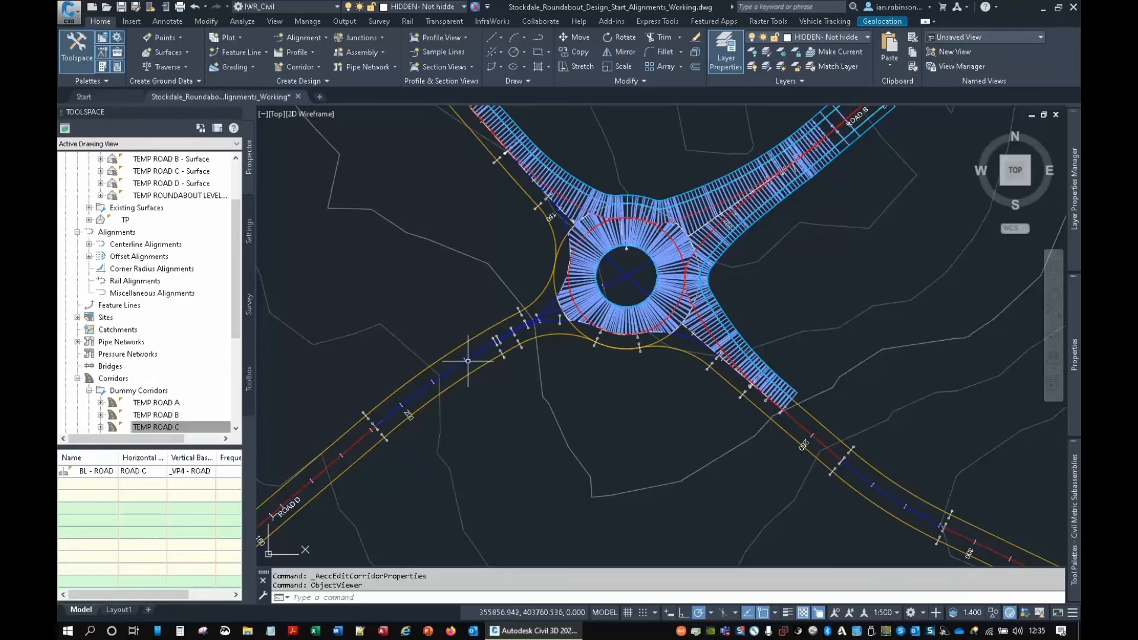
{"action": "scroll", "coordinate": [667, 350], "scroll_direction": "up", "scroll_amount": 2}
{"action": "left_click", "coordinate": [705, 308]}
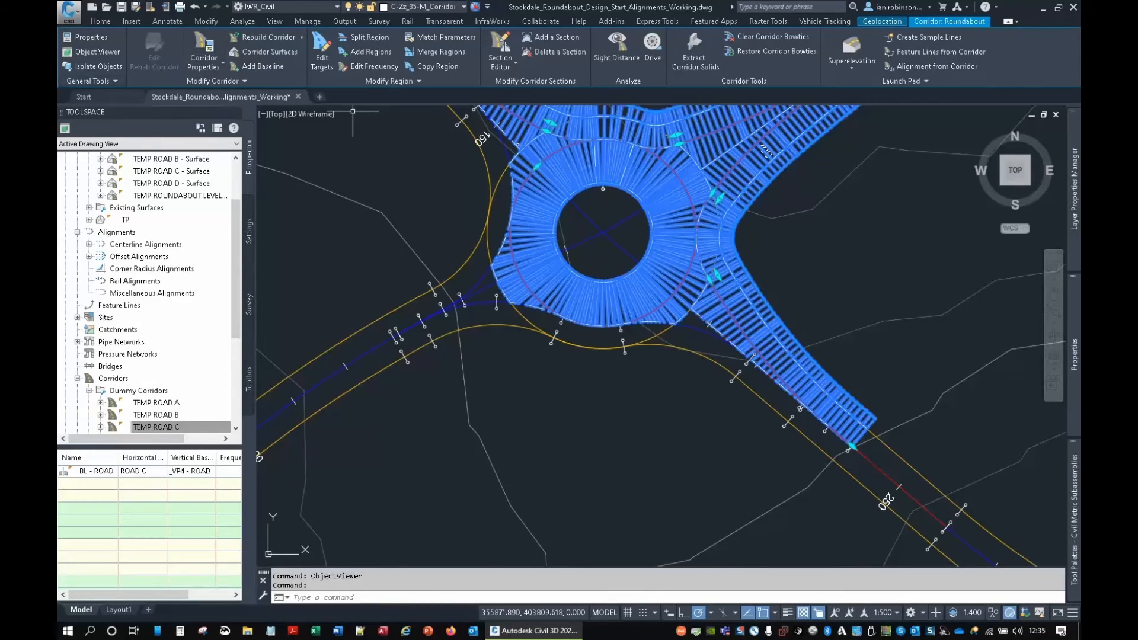
{"action": "left_click", "coordinate": [204, 51]}
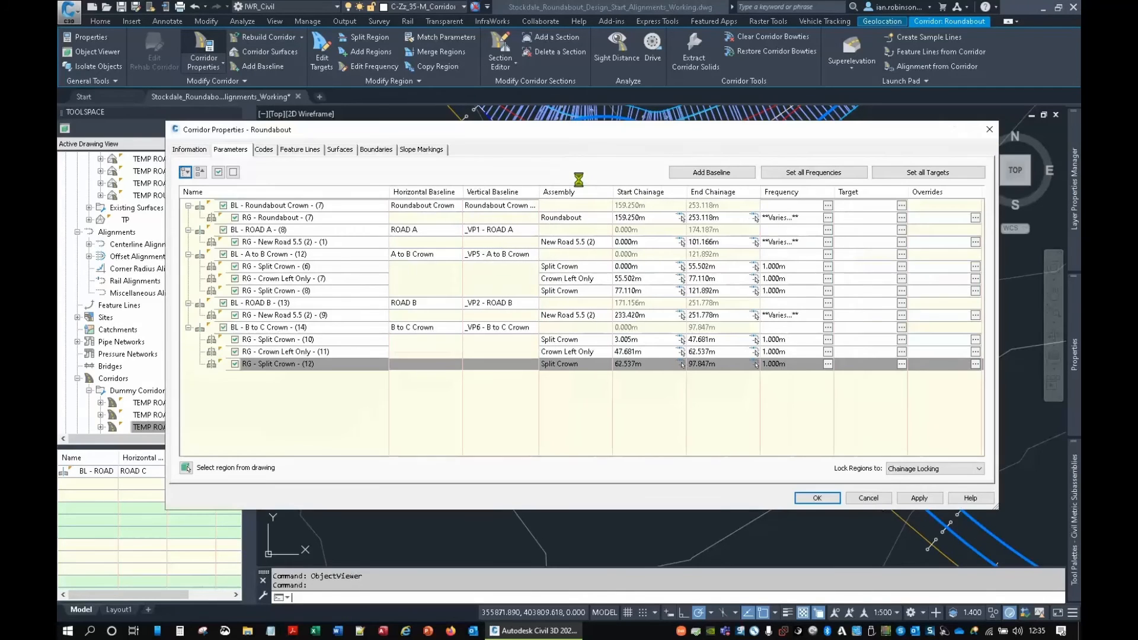
Add a corridor baseline along the C to D Crown alignment and assign it the profile _VP7 - C to D Crown.
{"action": "left_click", "coordinate": [708, 172]}
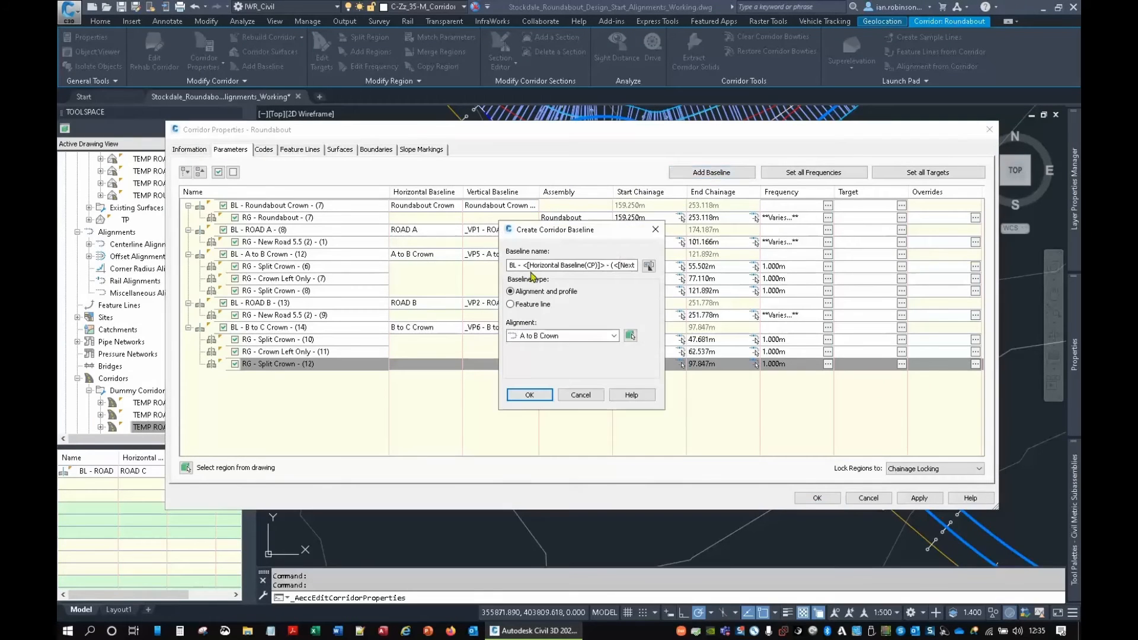
{"action": "left_click", "coordinate": [540, 336]}
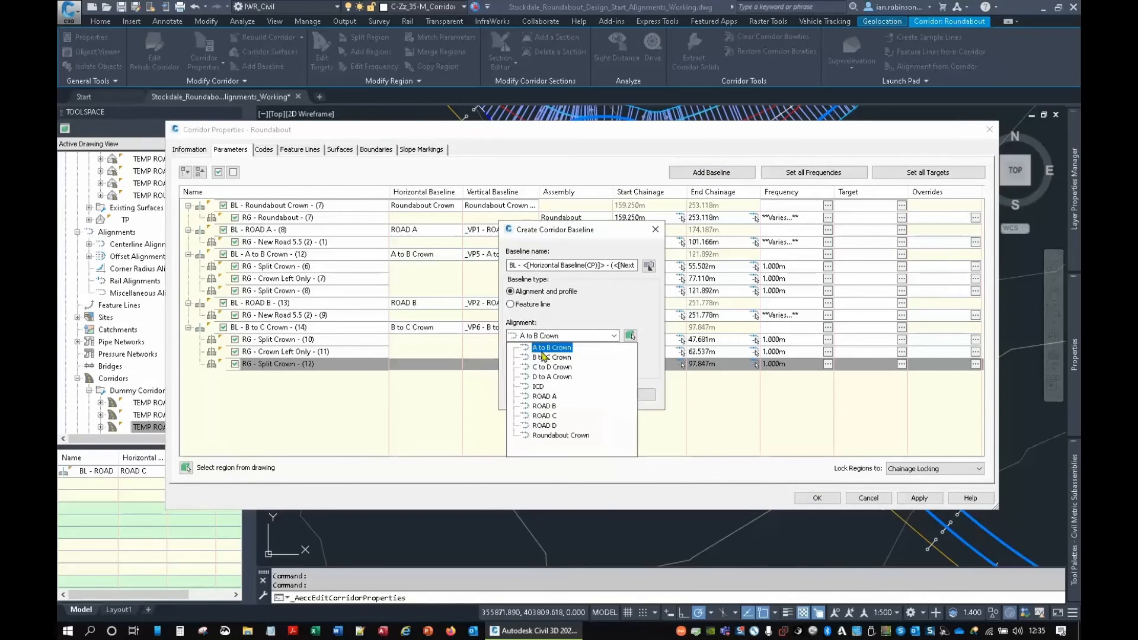
{"action": "left_click", "coordinate": [548, 363]}
{"action": "left_click", "coordinate": [538, 395]}
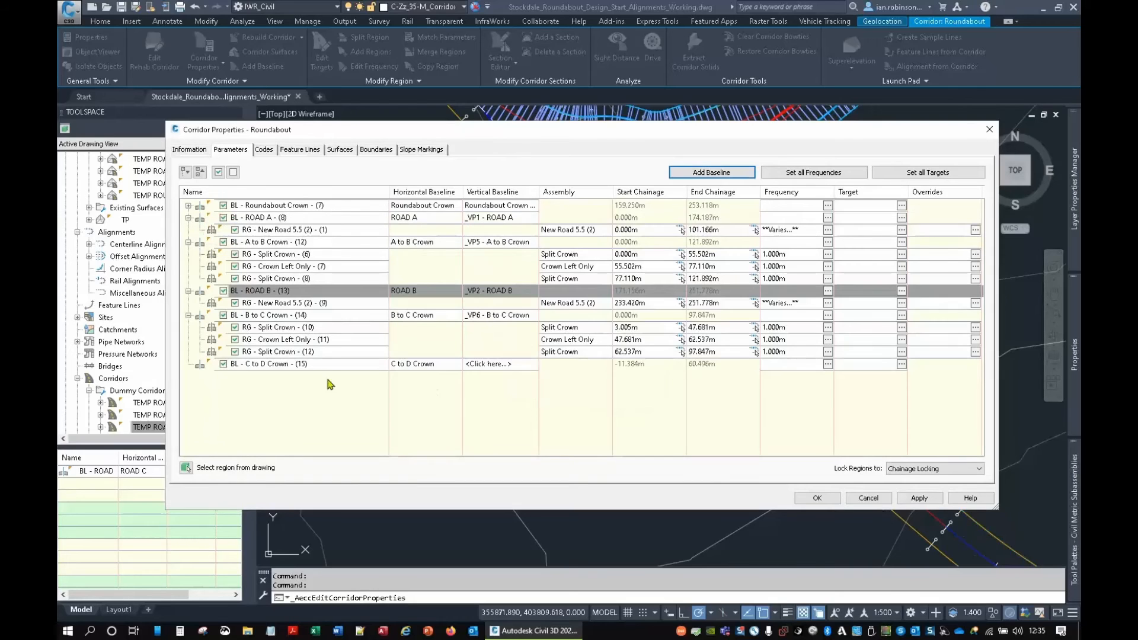
{"action": "left_click", "coordinate": [475, 364]}
{"action": "left_click", "coordinate": [542, 333]}
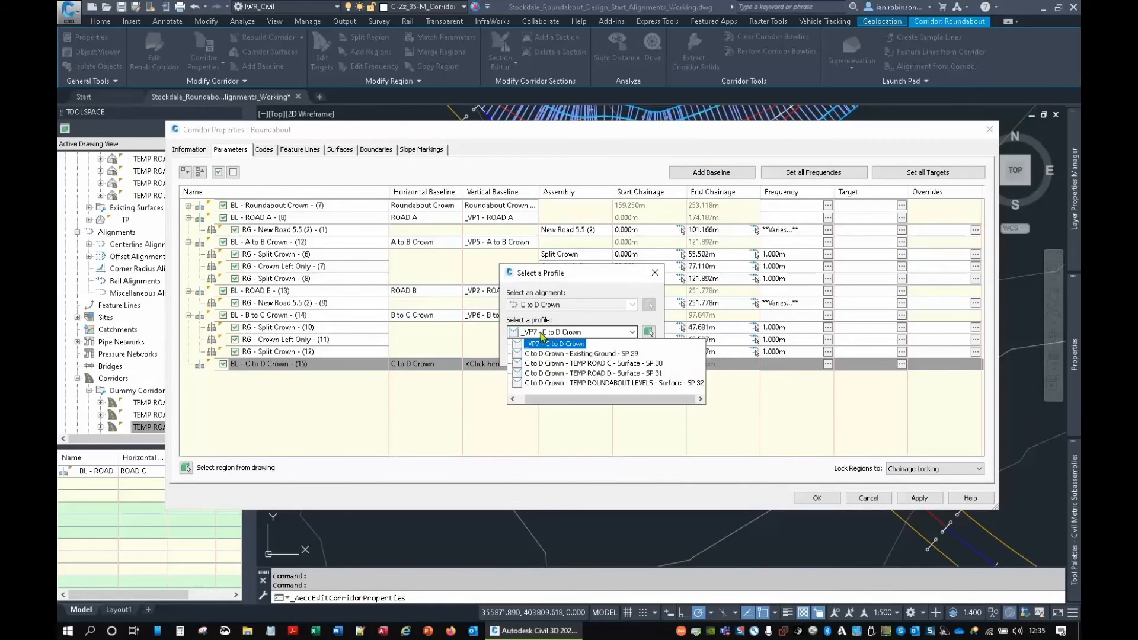
{"action": "left_click", "coordinate": [553, 343]}
{"action": "left_click", "coordinate": [532, 425]}
Add a region with the Split Crown assembly to the C to D Crown baseline and show it in the list.
{"action": "right_click", "coordinate": [286, 366]}
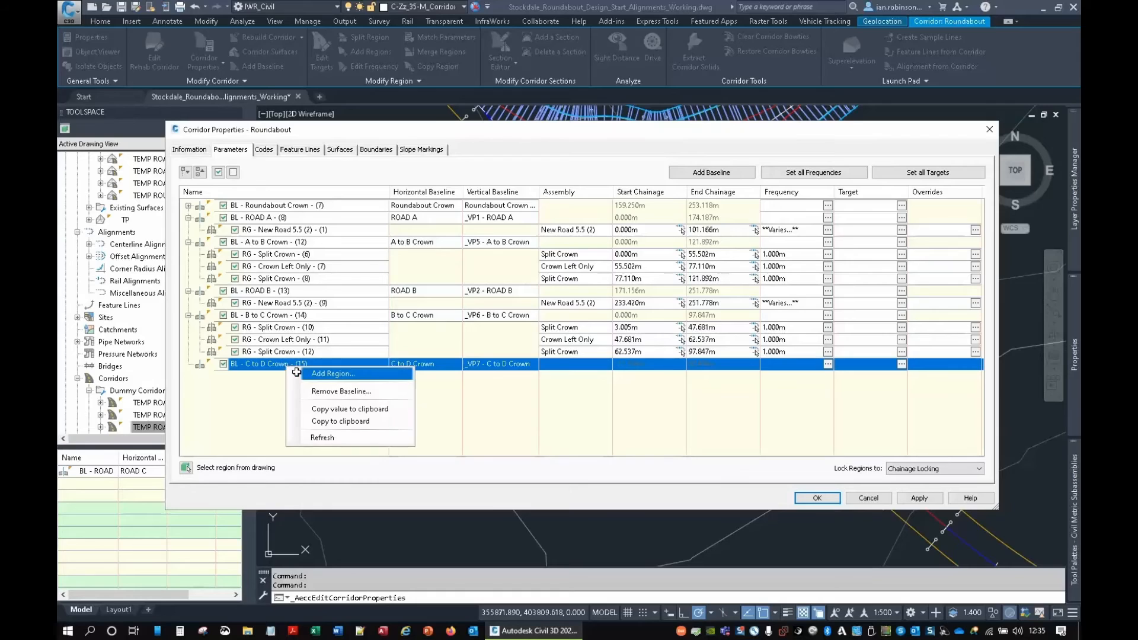
{"action": "left_click", "coordinate": [299, 372]}
{"action": "left_click", "coordinate": [569, 353]}
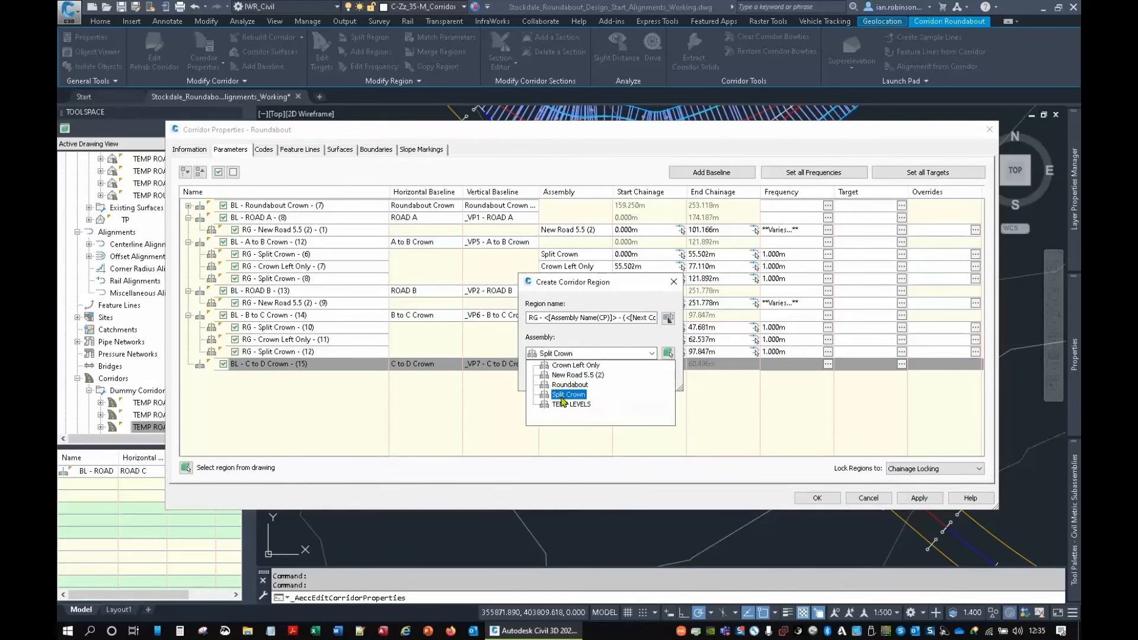
{"action": "left_click", "coordinate": [568, 391]}
{"action": "left_click", "coordinate": [549, 376]}
{"action": "left_click", "coordinate": [188, 365]}
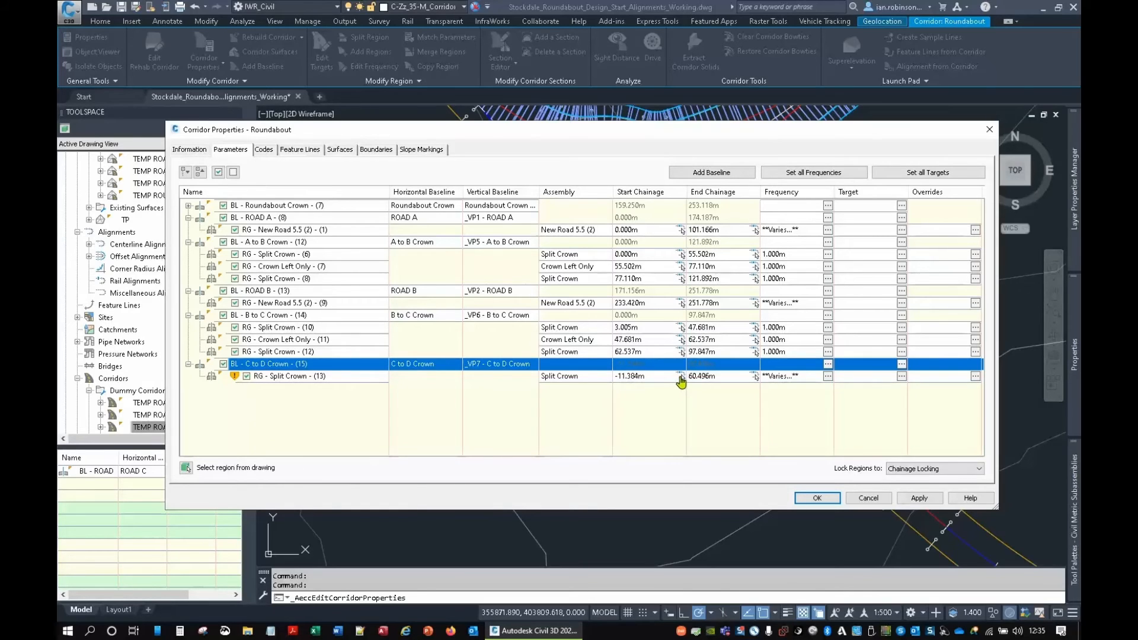
Set the end chainage of the C to D Split Crown region to 13.538 m, where the ICD arc crosses the crown alignment.
{"action": "left_click", "coordinate": [681, 378]}
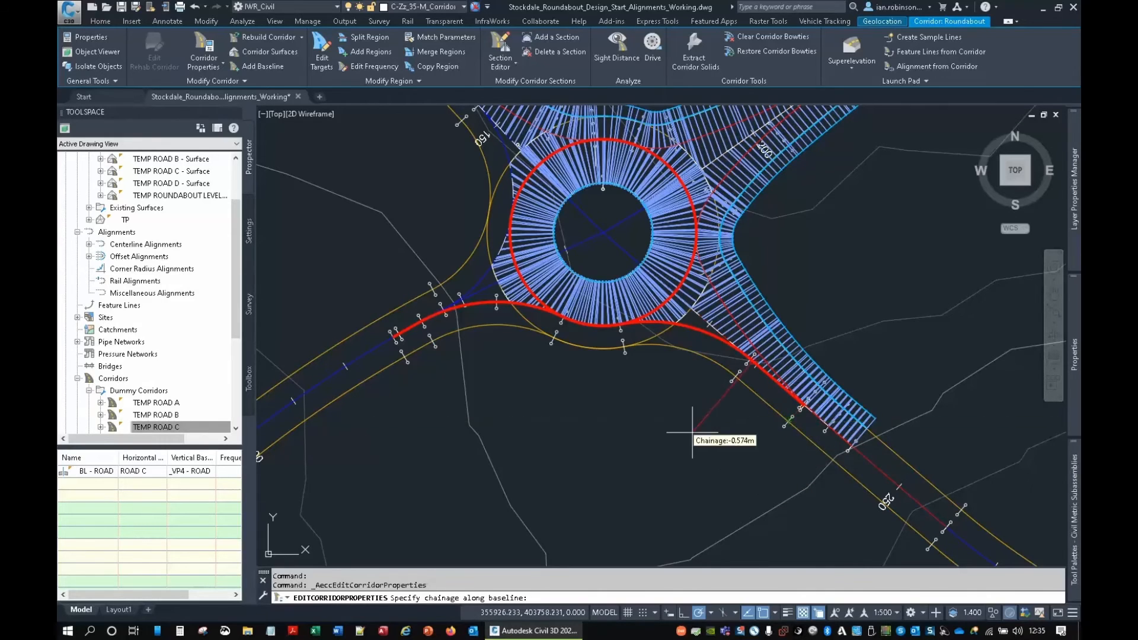
{"action": "left_click", "coordinate": [693, 432]}
{"action": "left_click", "coordinate": [755, 378]}
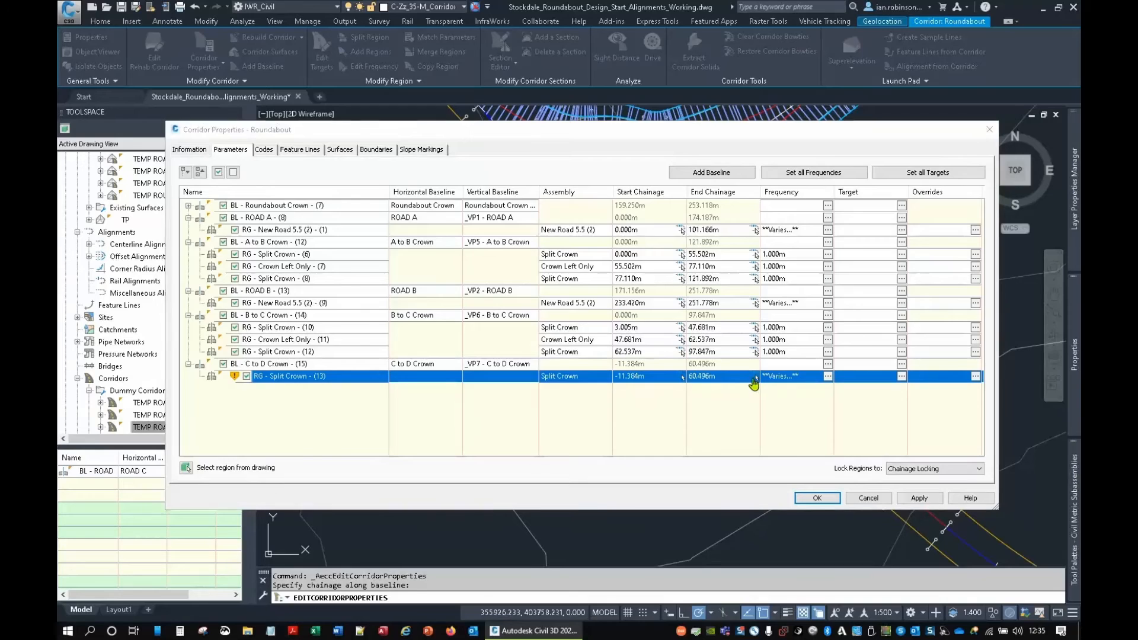
{"action": "scroll", "coordinate": [652, 337], "scroll_direction": "up", "scroll_amount": 4}
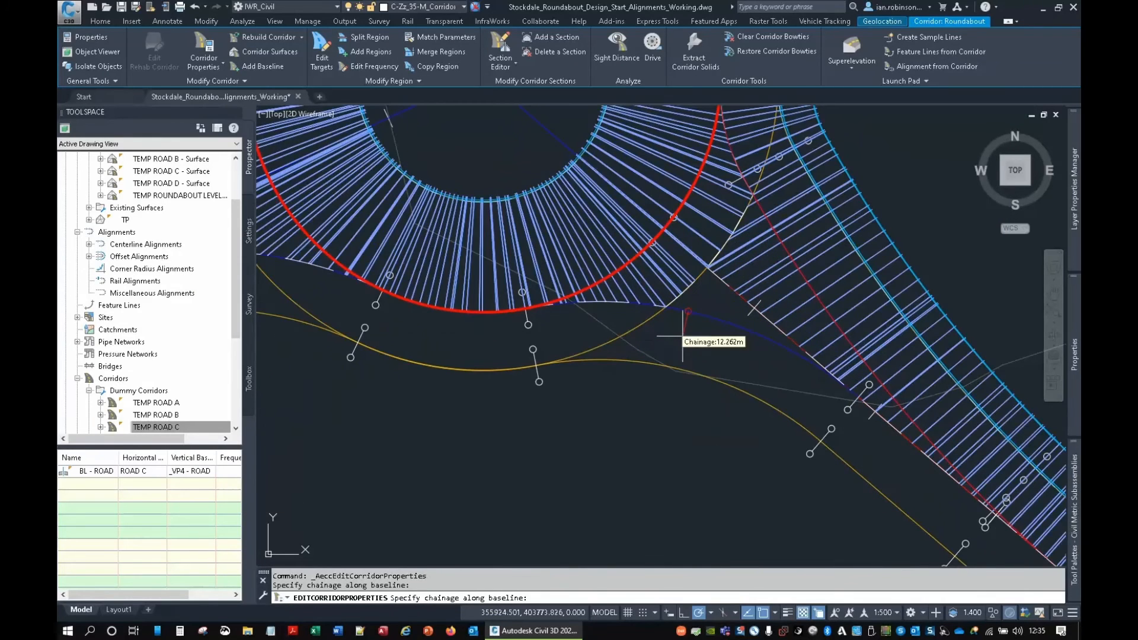
{"action": "scroll", "coordinate": [683, 336], "scroll_direction": "up", "scroll_amount": 2}
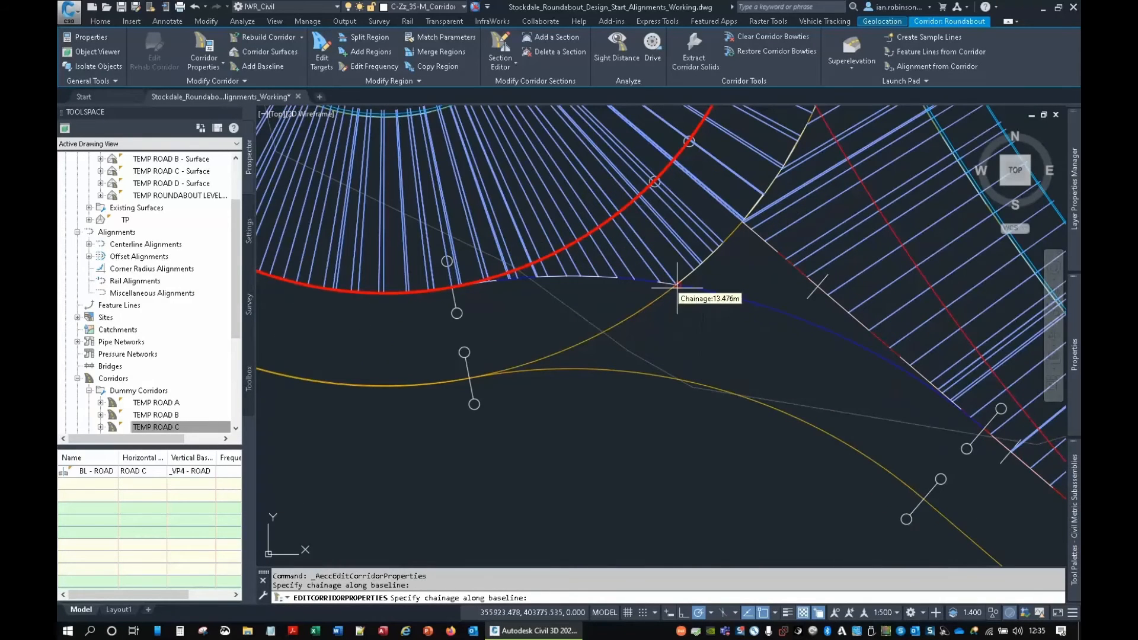
{"action": "scroll", "coordinate": [677, 286], "scroll_direction": "up", "scroll_amount": 2}
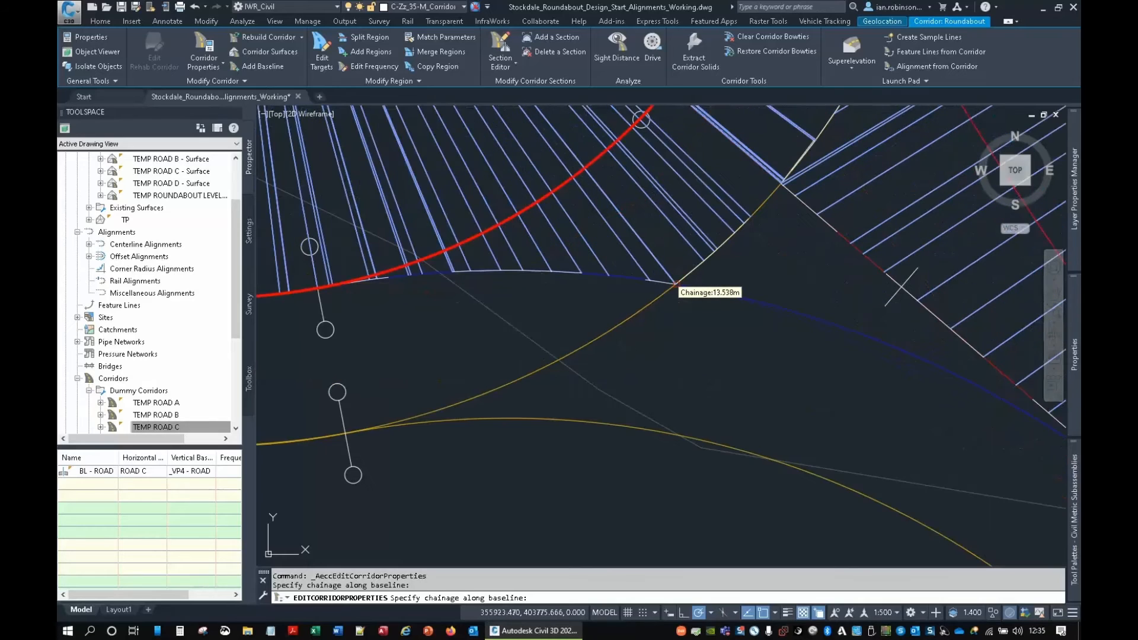
{"action": "scroll", "coordinate": [675, 284], "scroll_direction": "up", "scroll_amount": 2}
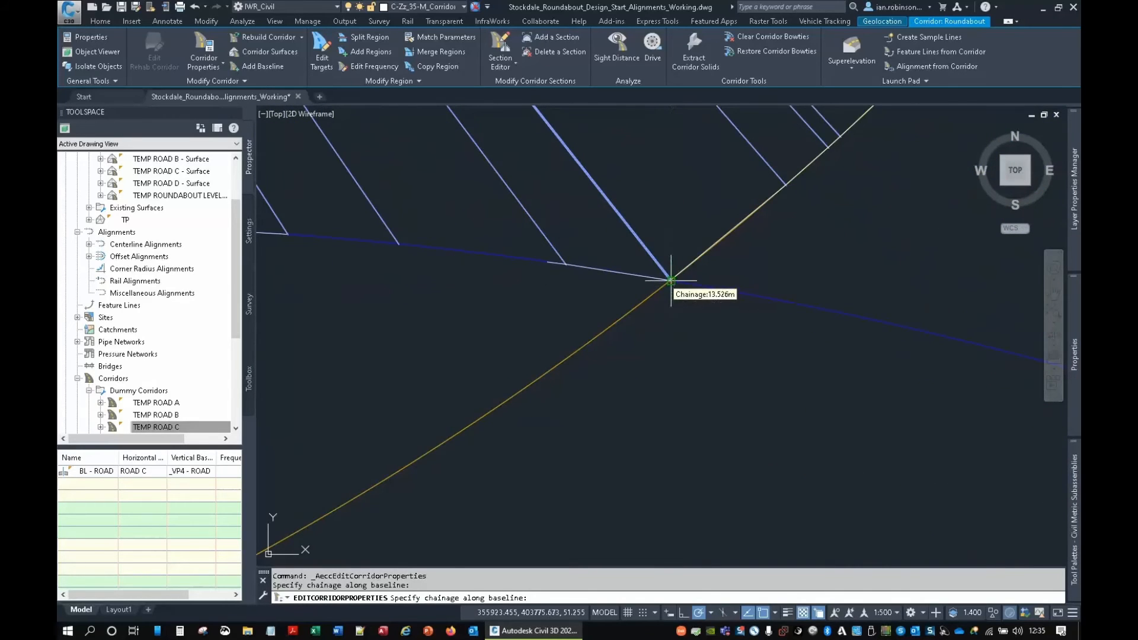
{"action": "left_click", "coordinate": [670, 280]}
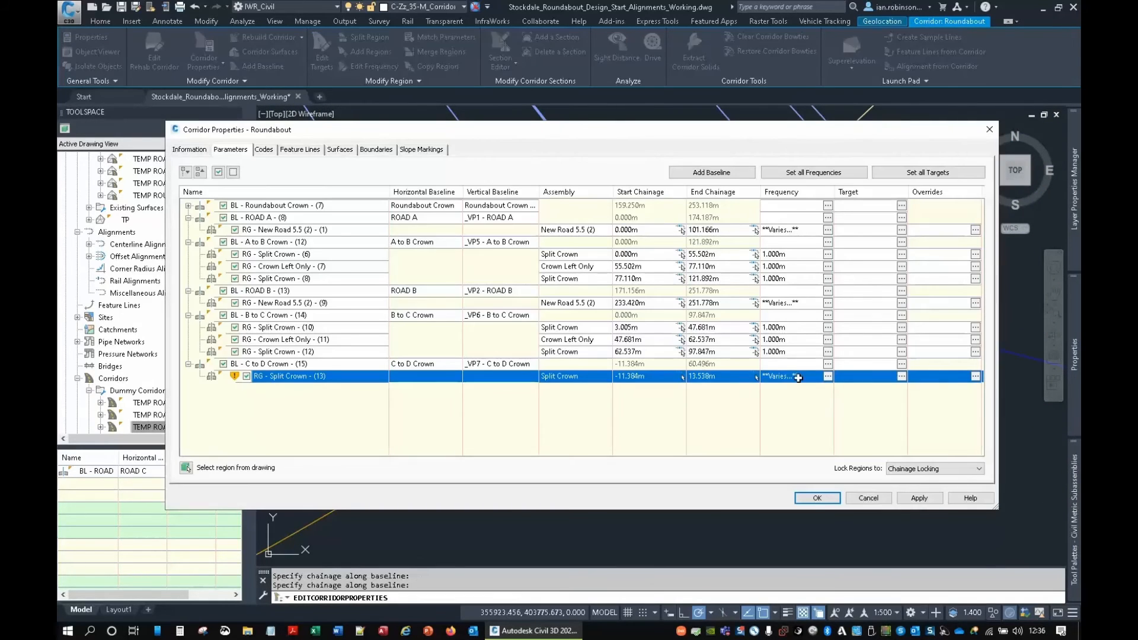
Set the C to D Split Crown region's assembly frequency to 1 m along straights and a 1 m curve increment.
{"action": "left_click", "coordinate": [828, 378]}
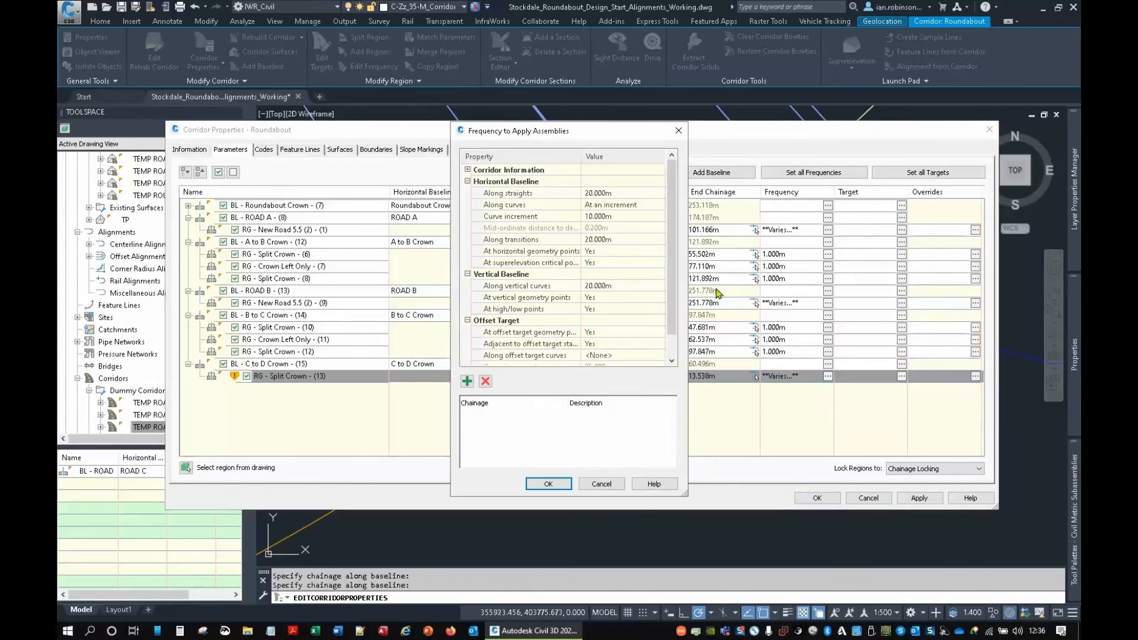
{"action": "left_click", "coordinate": [637, 196]}
{"action": "type", "text": "1"}
{"action": "left_click", "coordinate": [610, 217]}
{"action": "type", "text": "1"}
{"action": "left_click", "coordinate": [467, 381]}
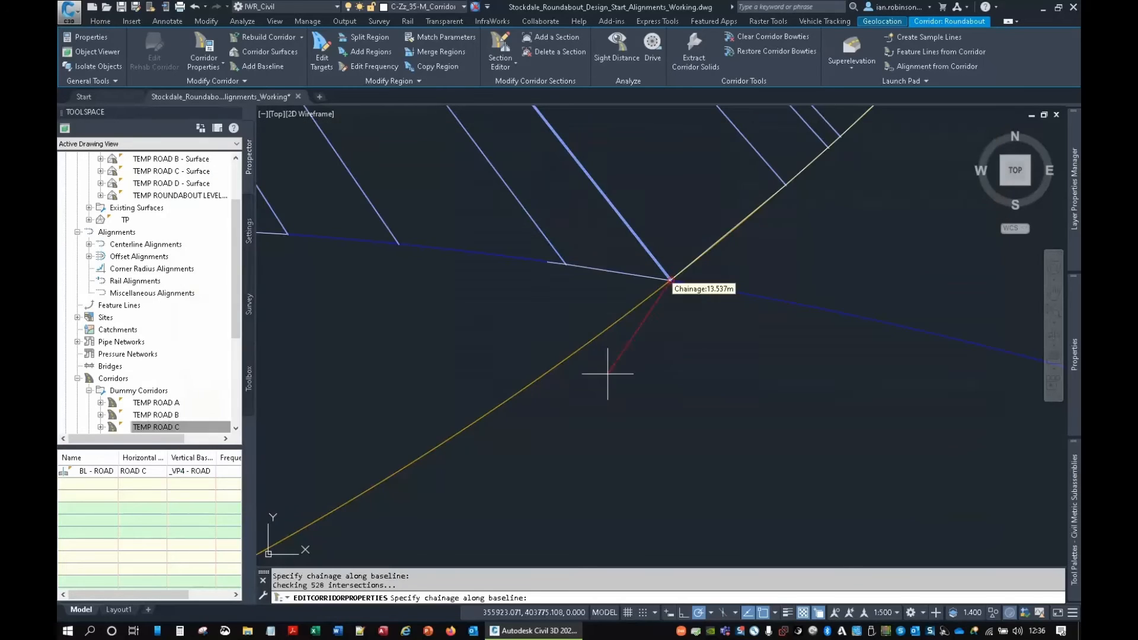
{"action": "scroll", "coordinate": [771, 343], "scroll_direction": "up", "scroll_amount": 4}
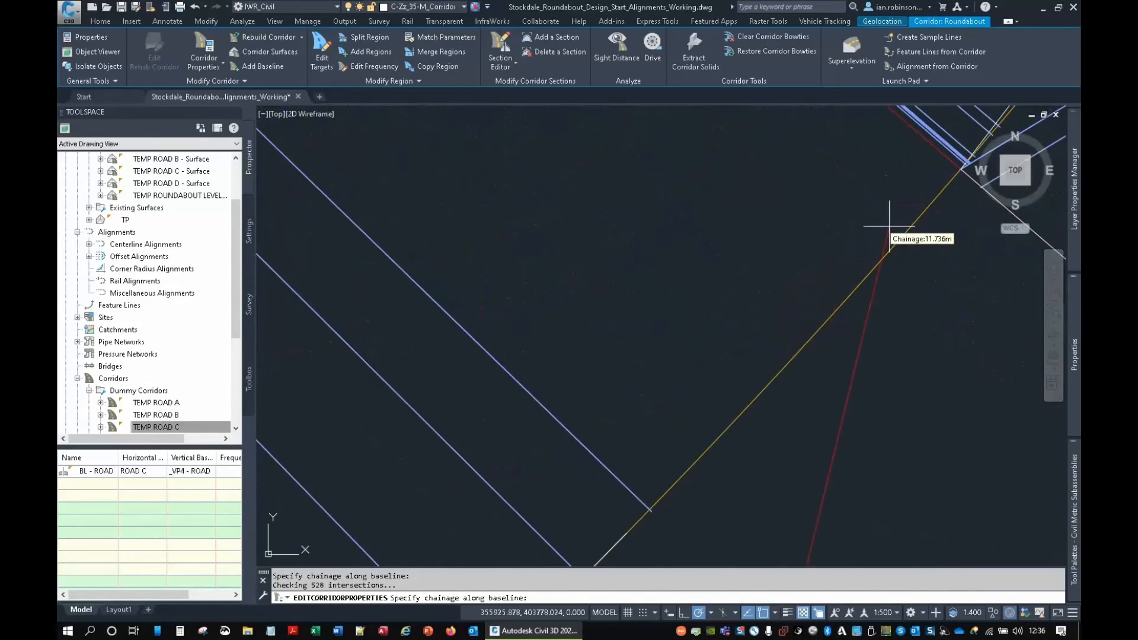
{"action": "left_click", "coordinate": [793, 300]}
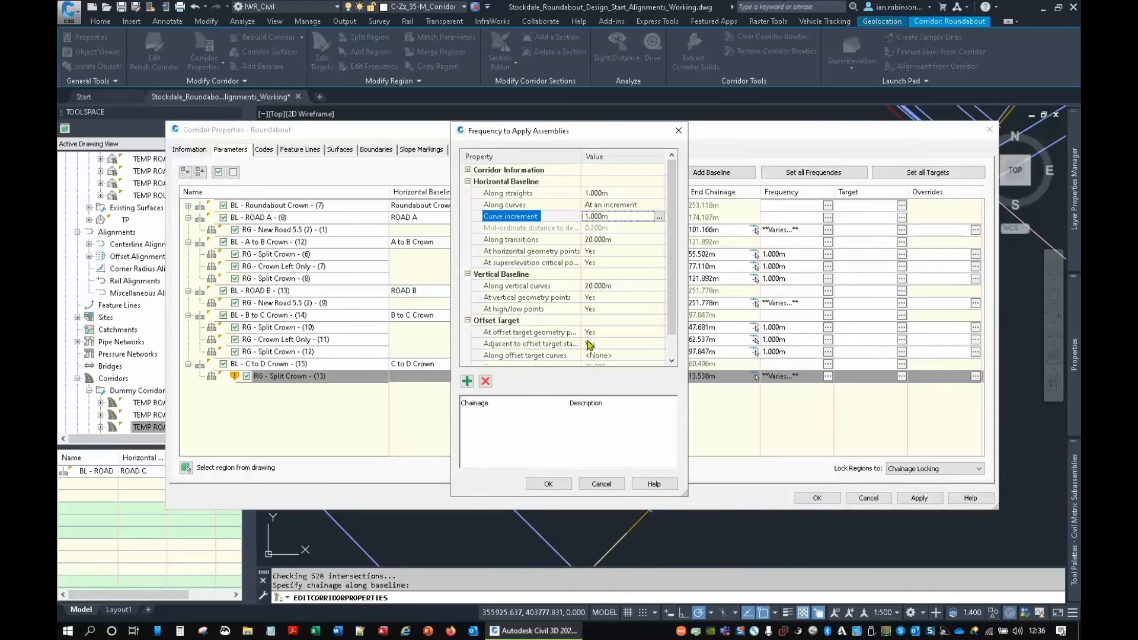
Add an extra section at chainage 11.618 m, at the corner where the ICD arc meets ROAD C, and accept the frequency settings.
{"action": "left_click", "coordinate": [467, 381]}
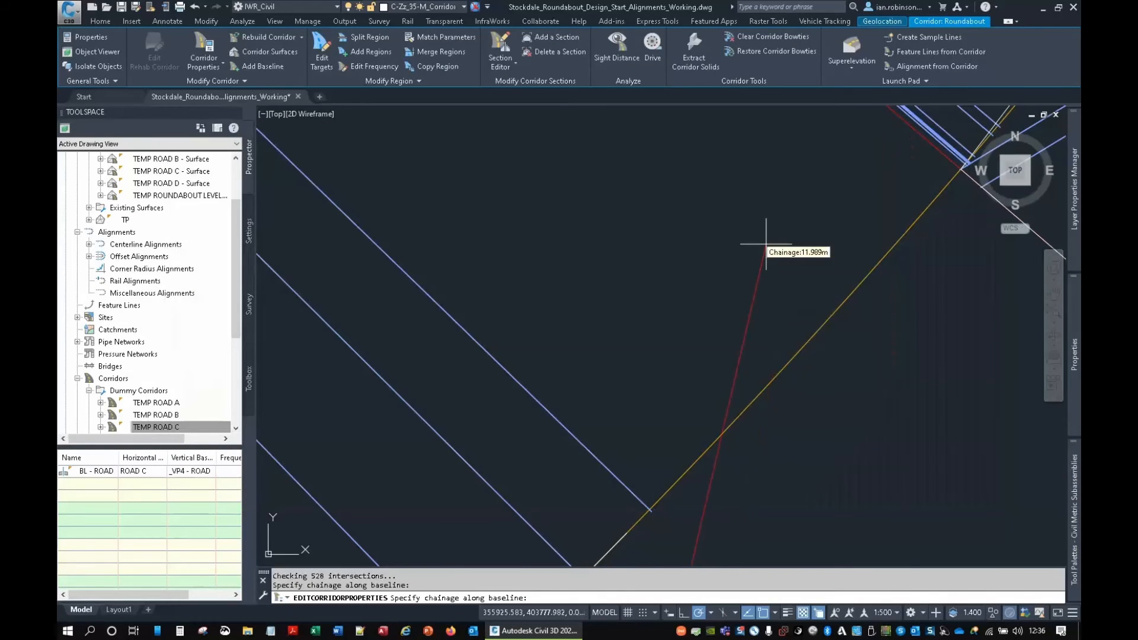
{"action": "mouse_move", "coordinate": [775, 271]}
{"action": "middle_mouse_down"}
{"action": "mouse_move", "coordinate": [719, 307]}
{"action": "mouse_move", "coordinate": [639, 333]}
{"action": "middle_mouse_up"}
{"action": "scroll", "coordinate": [752, 294], "scroll_direction": "up", "scroll_amount": 5}
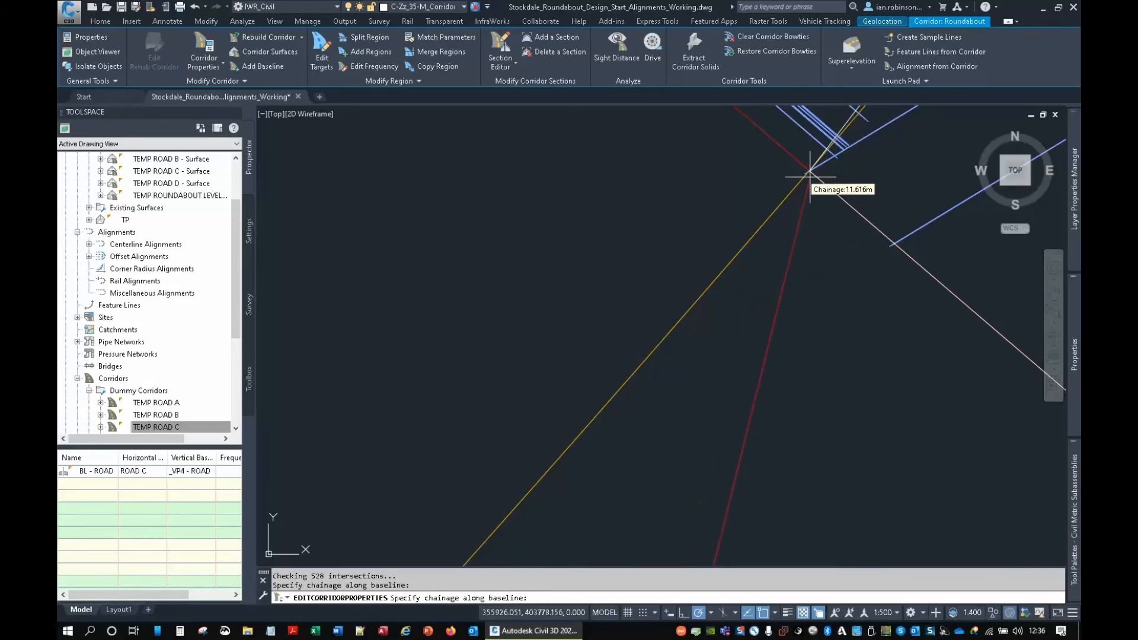
{"action": "left_click", "coordinate": [811, 169]}
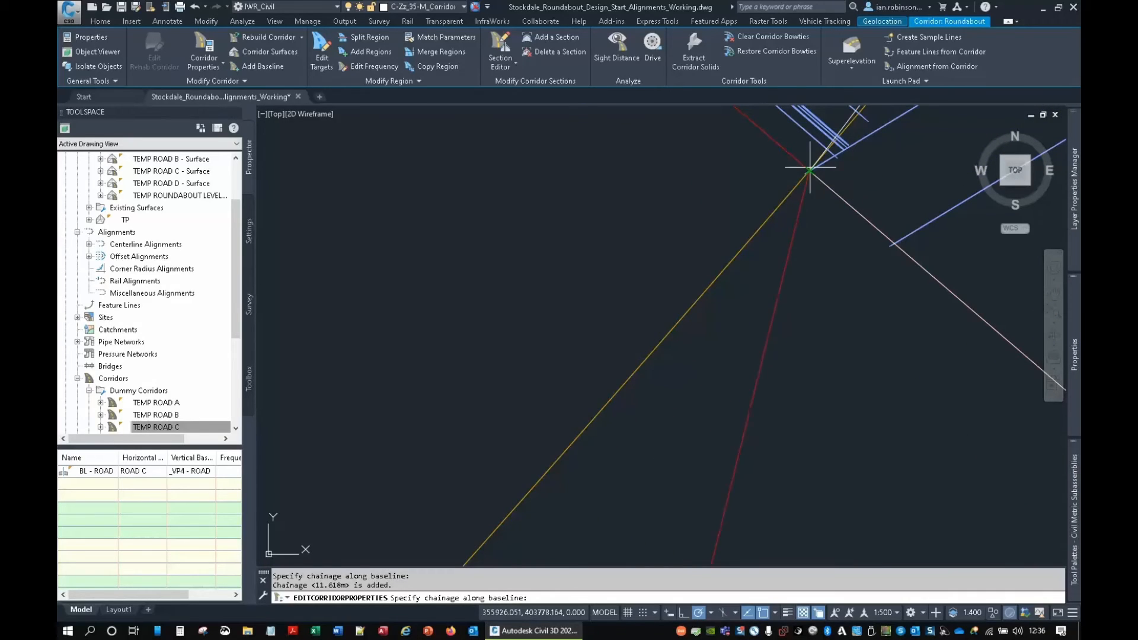
{"action": "key", "text": "Return"}
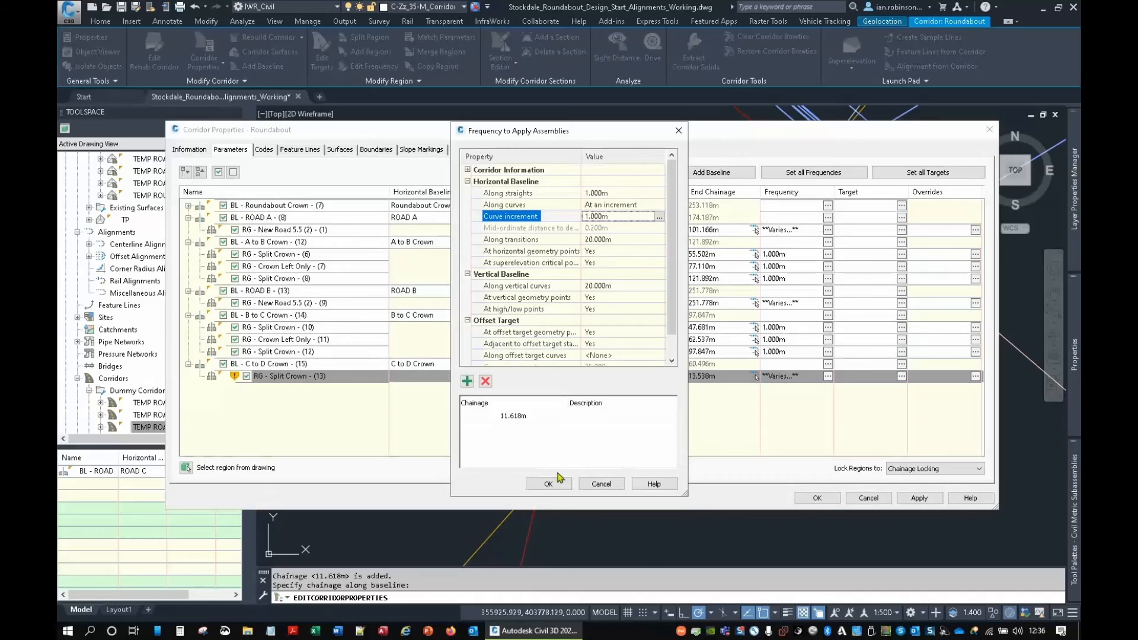
{"action": "left_click", "coordinate": [548, 484]}
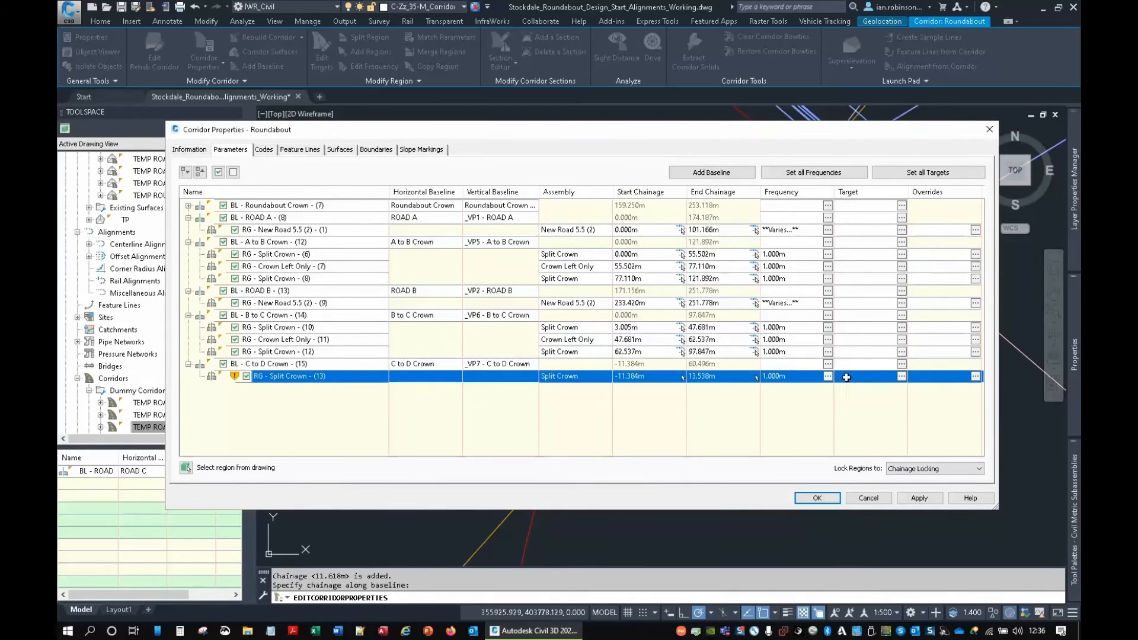
Set the LHS CARRIAGEWAY width target of the C to D Split Crown region to the C to D Offset Left alignment.
{"action": "left_click", "coordinate": [898, 377]}
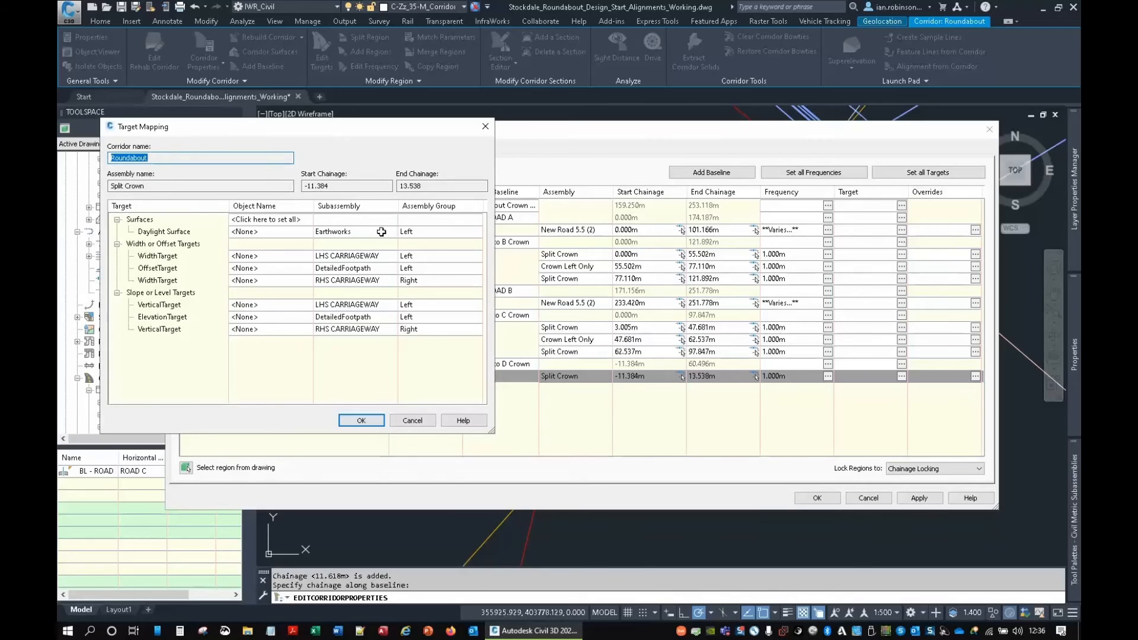
{"action": "left_click", "coordinate": [268, 257]}
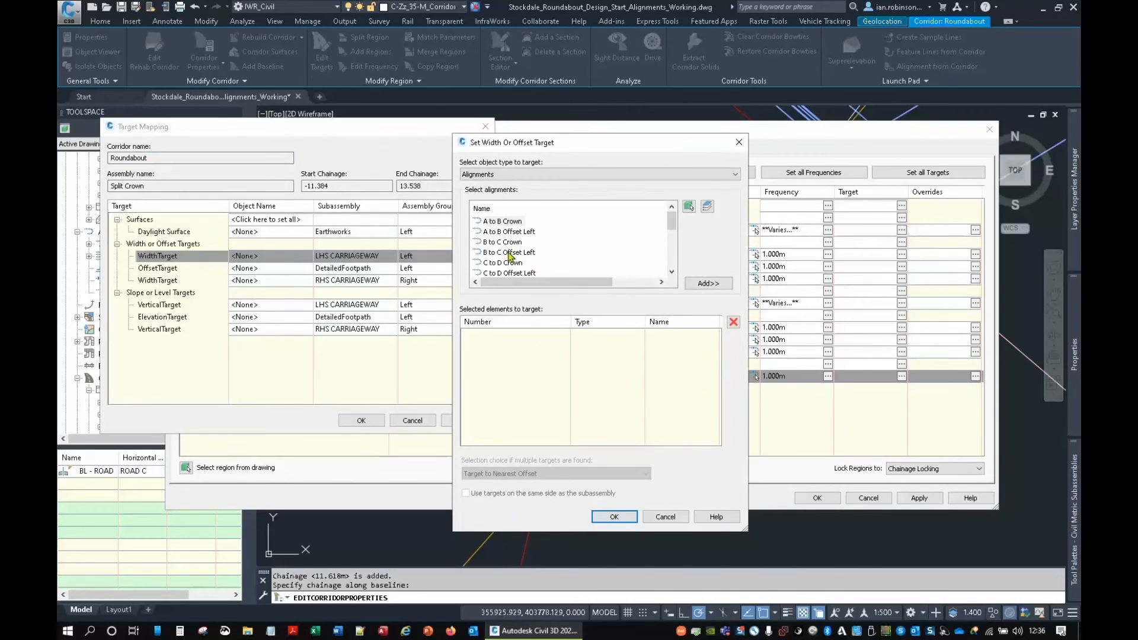
{"action": "left_click", "coordinate": [510, 253]}
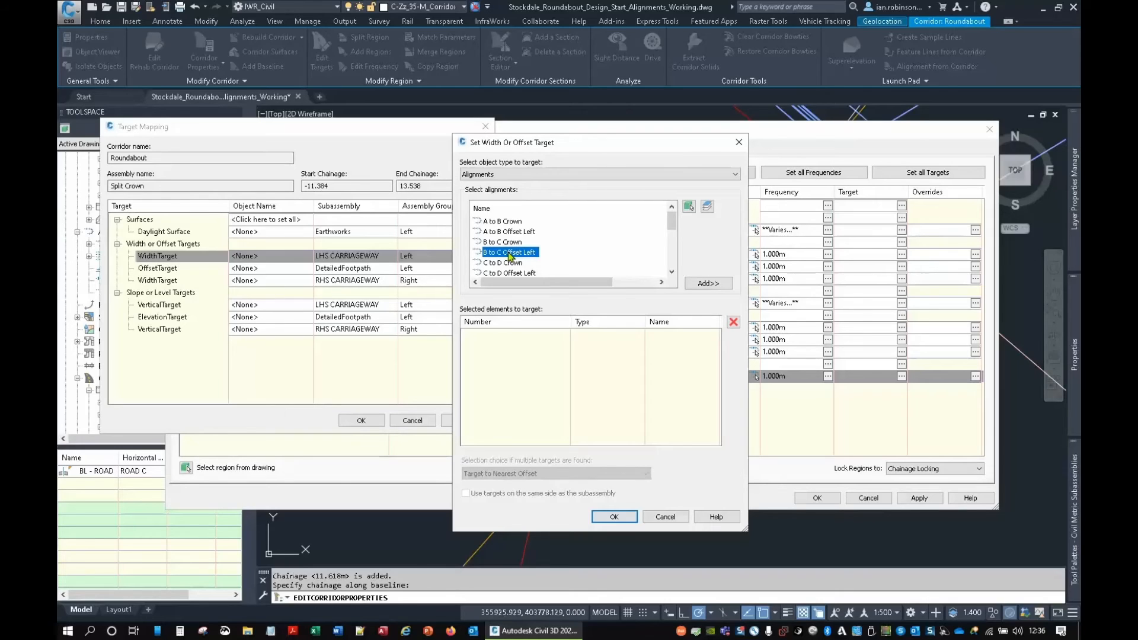
{"action": "left_click", "coordinate": [508, 273]}
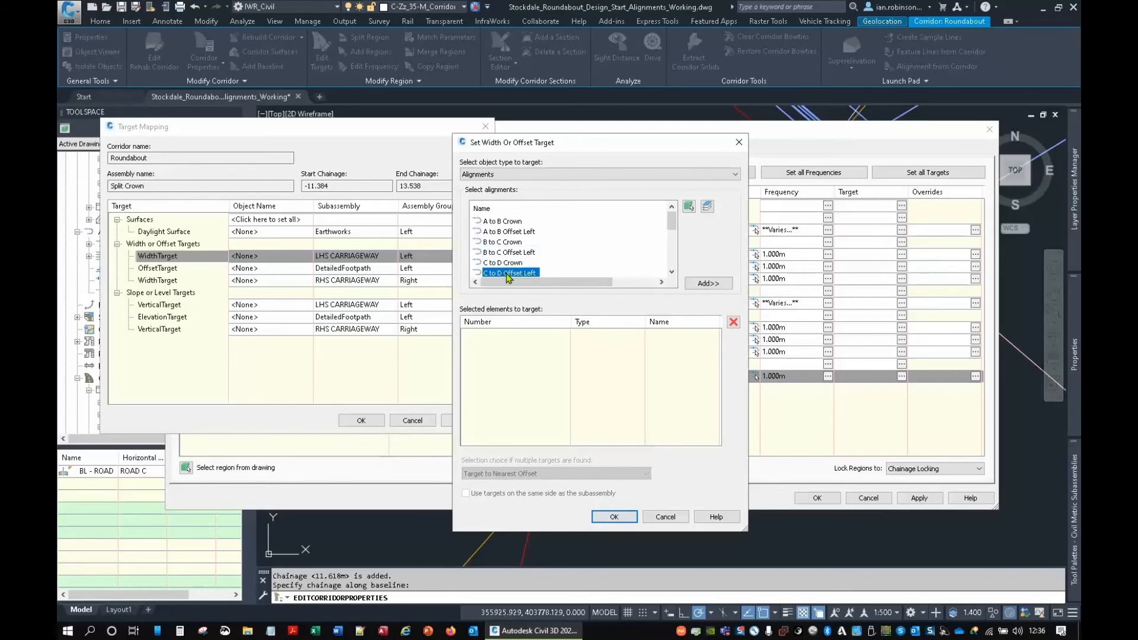
{"action": "left_click", "coordinate": [709, 283]}
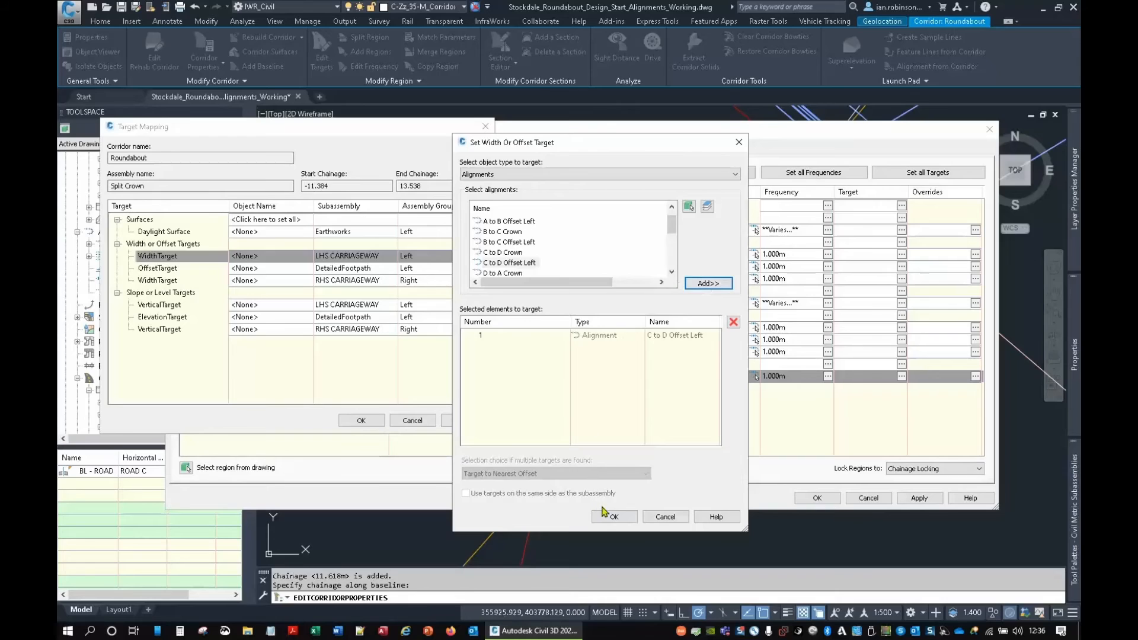
{"action": "left_click", "coordinate": [612, 516]}
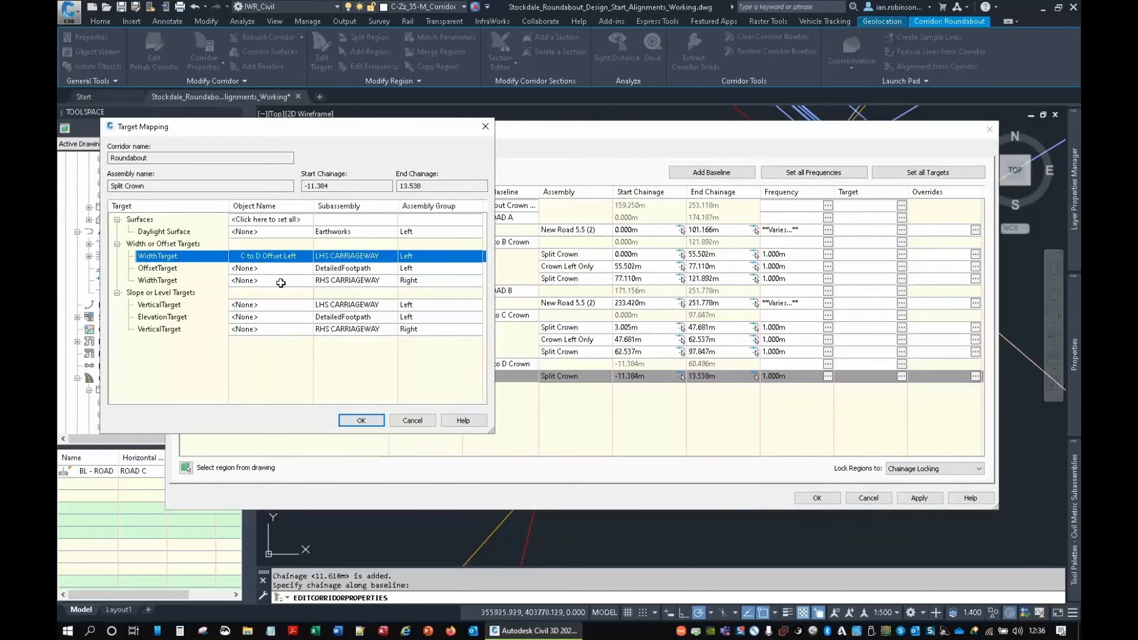
Set the RHS CARRIAGEWAY width target of the C to D Split Crown region to the ICD and ROAD C alignments.
{"action": "left_click", "coordinate": [281, 283]}
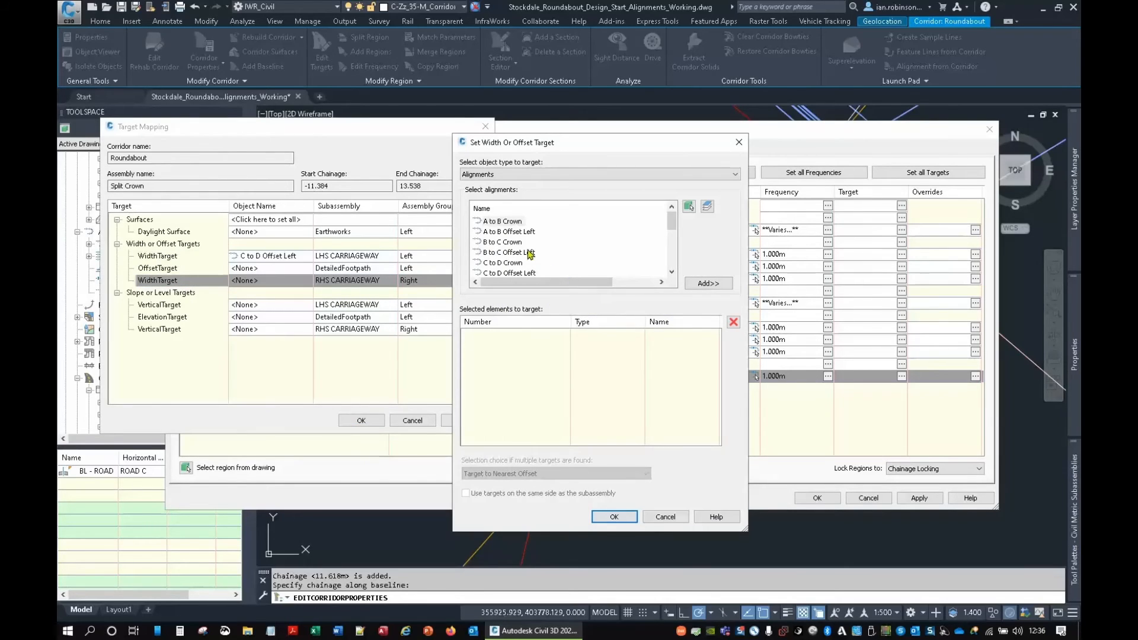
{"action": "scroll", "coordinate": [505, 262], "scroll_direction": "down", "scroll_amount": 3}
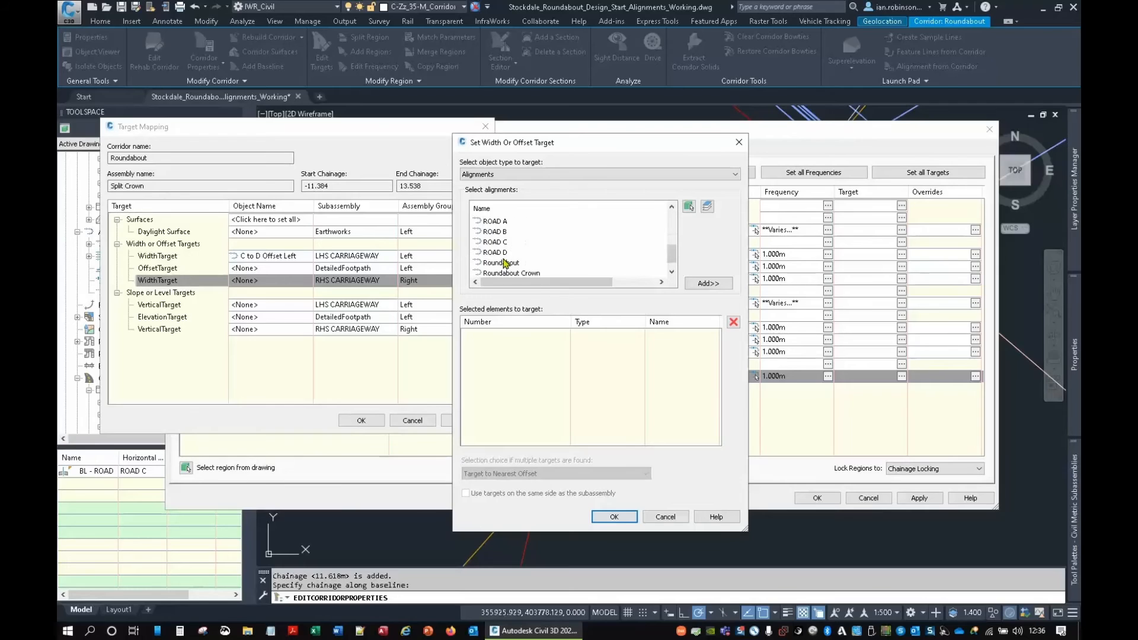
{"action": "scroll", "coordinate": [504, 258], "scroll_direction": "up", "scroll_amount": 1}
{"action": "left_click", "coordinate": [708, 284]}
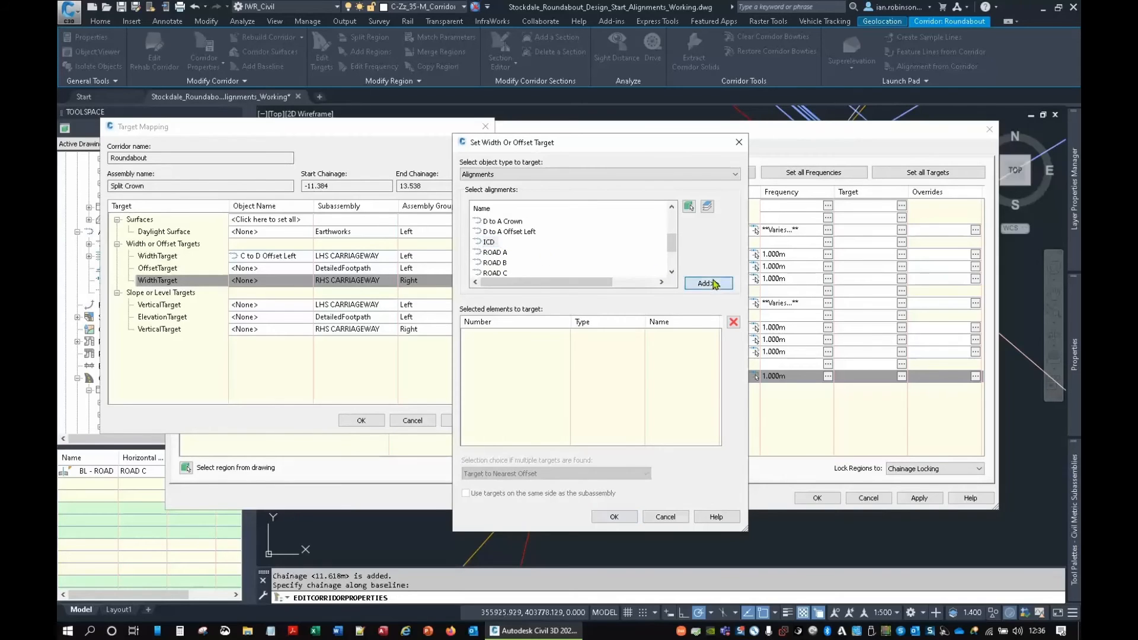
{"action": "left_click", "coordinate": [498, 274]}
{"action": "left_click", "coordinate": [708, 283]}
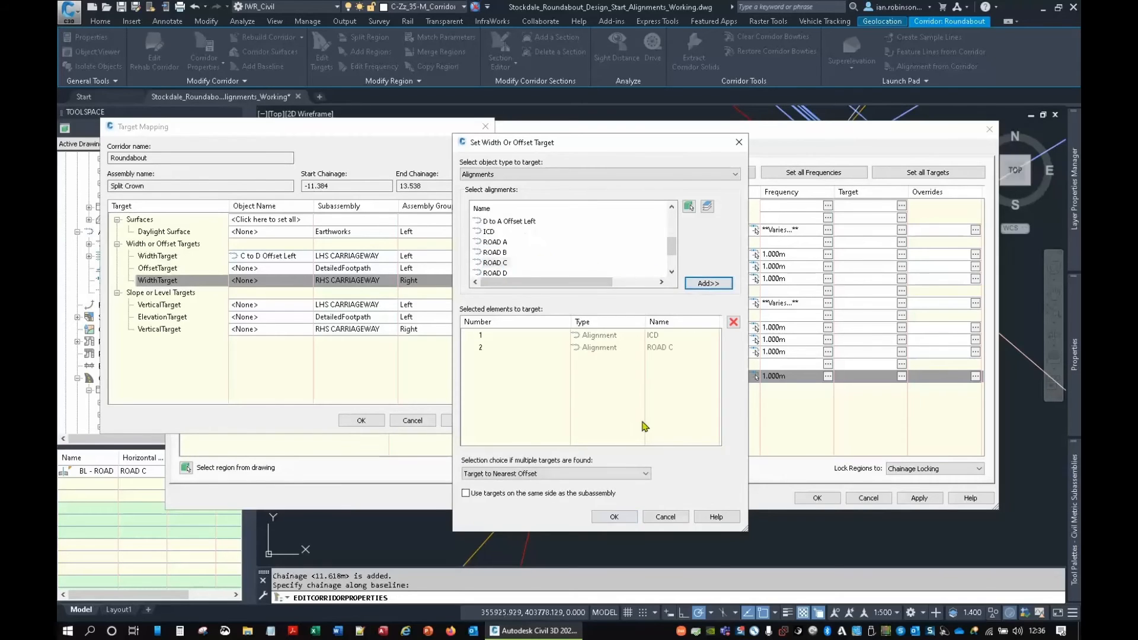
{"action": "left_click", "coordinate": [614, 517]}
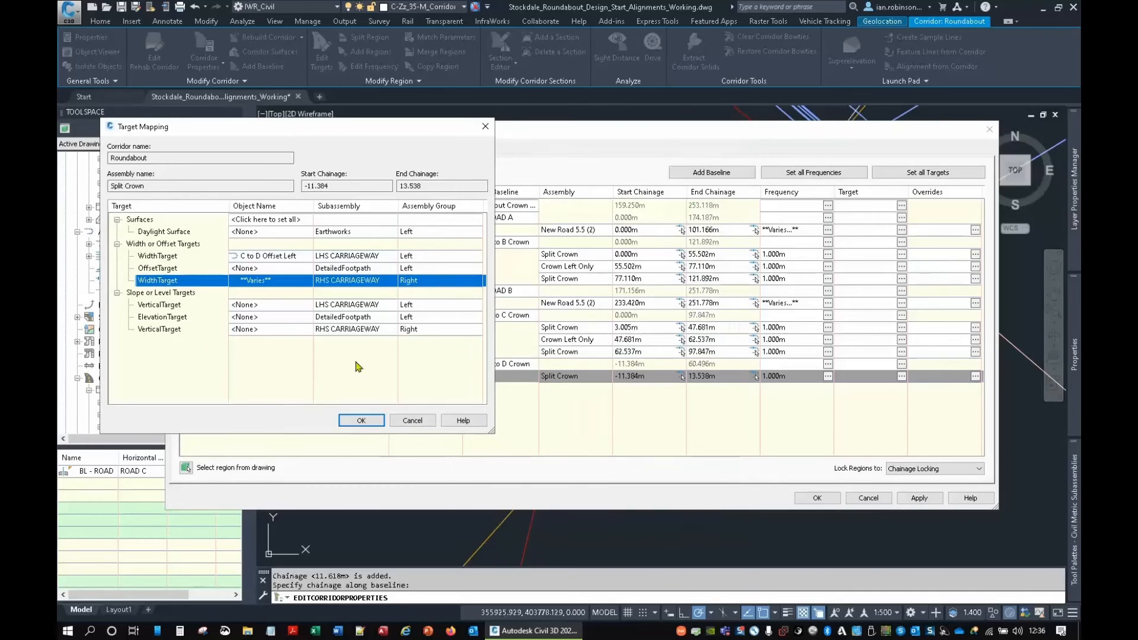
Set the RHS CARRIAGEWAY vertical target of the C to D Split Crown region to the ICD TEMP ROUNDABOUT LEVELS surface and _VP4 - ROAD C profiles.
{"action": "left_click", "coordinate": [264, 329]}
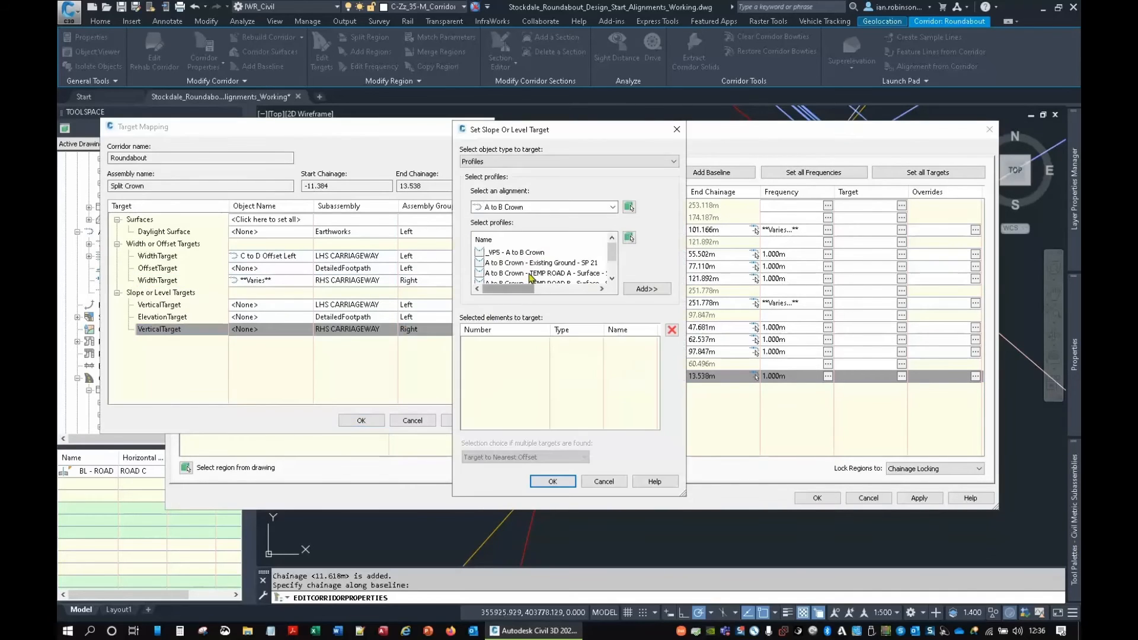
{"action": "left_click", "coordinate": [510, 207]}
{"action": "left_click", "coordinate": [503, 296]}
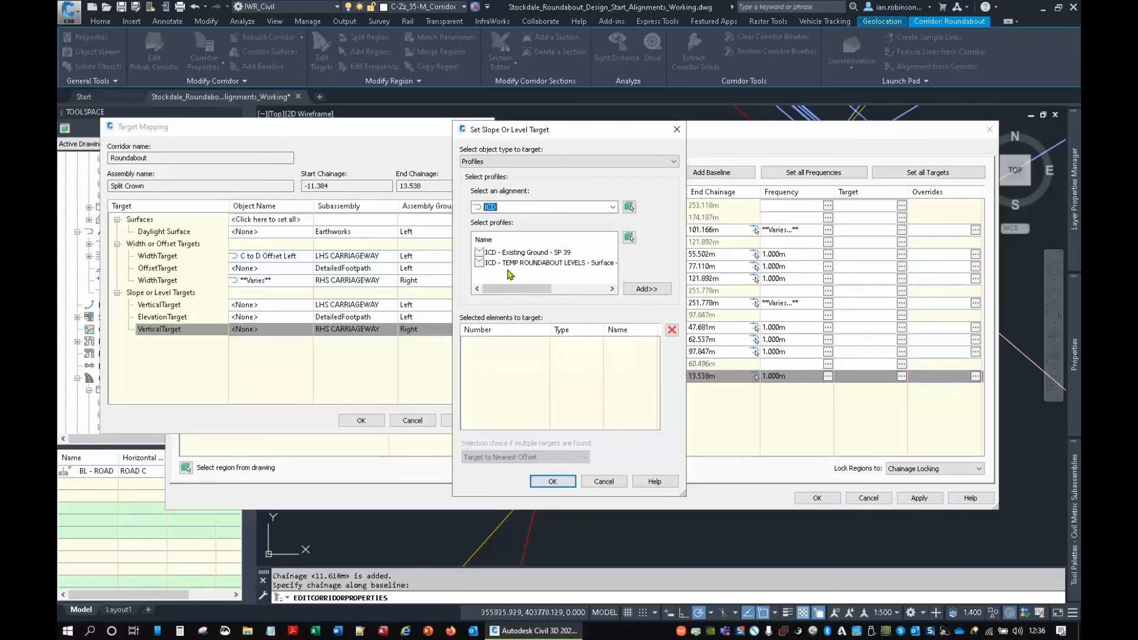
{"action": "left_click", "coordinate": [533, 263]}
{"action": "left_click", "coordinate": [655, 290]}
{"action": "left_click", "coordinate": [510, 207]}
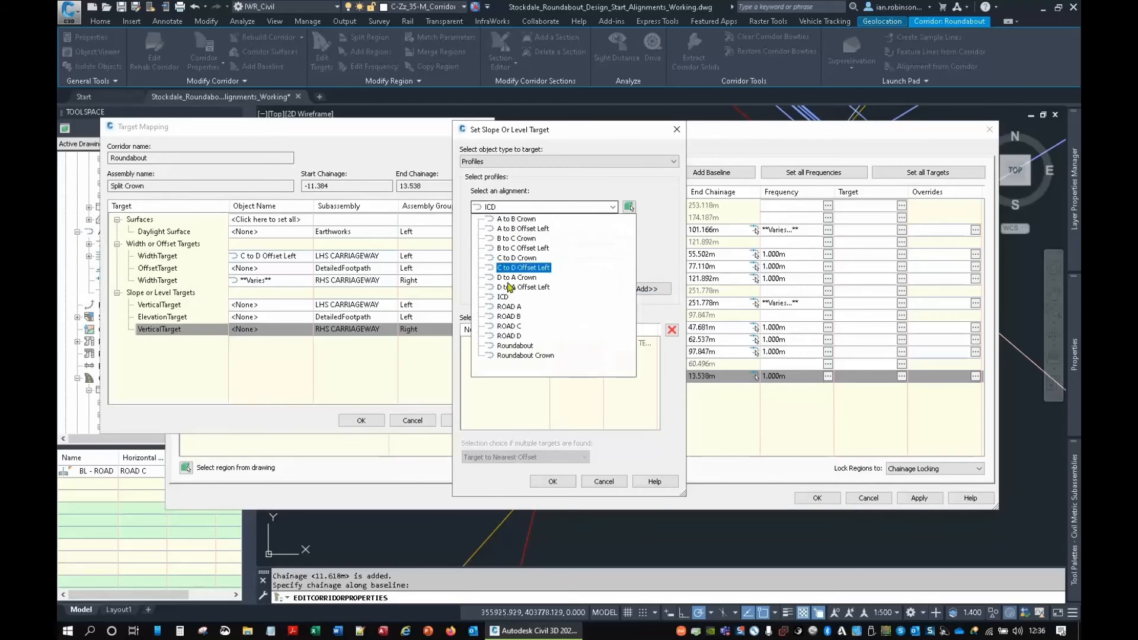
{"action": "left_click", "coordinate": [508, 322]}
{"action": "left_click", "coordinate": [499, 255]}
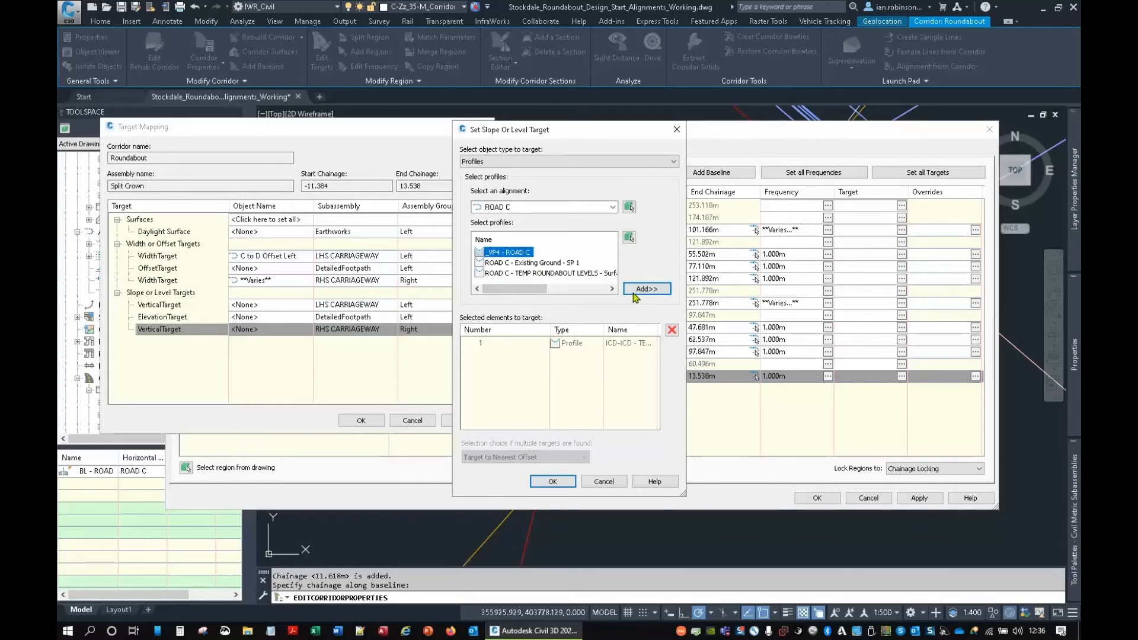
{"action": "left_click", "coordinate": [646, 288]}
{"action": "left_click", "coordinate": [553, 481]}
{"action": "left_click", "coordinate": [362, 421]}
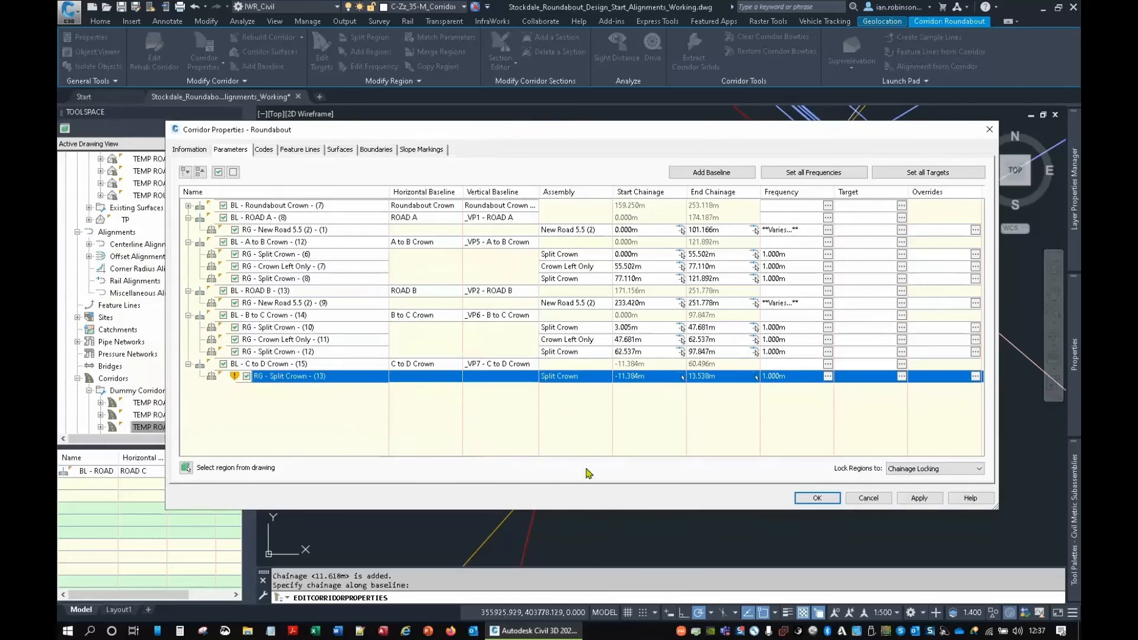
Accept the corridor properties and rebuild the corridor with the targeted C to D Split Crown region.
{"action": "left_click", "coordinate": [817, 497]}
{"action": "left_click", "coordinate": [494, 282]}
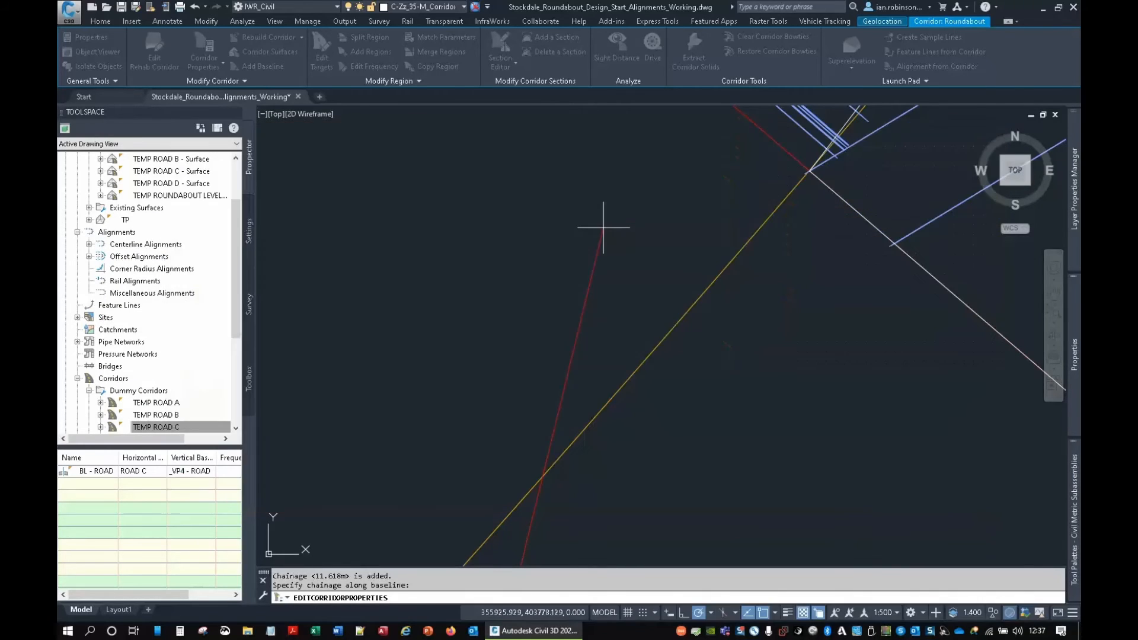
{"action": "scroll", "coordinate": [611, 288], "scroll_direction": "up", "scroll_amount": 8}
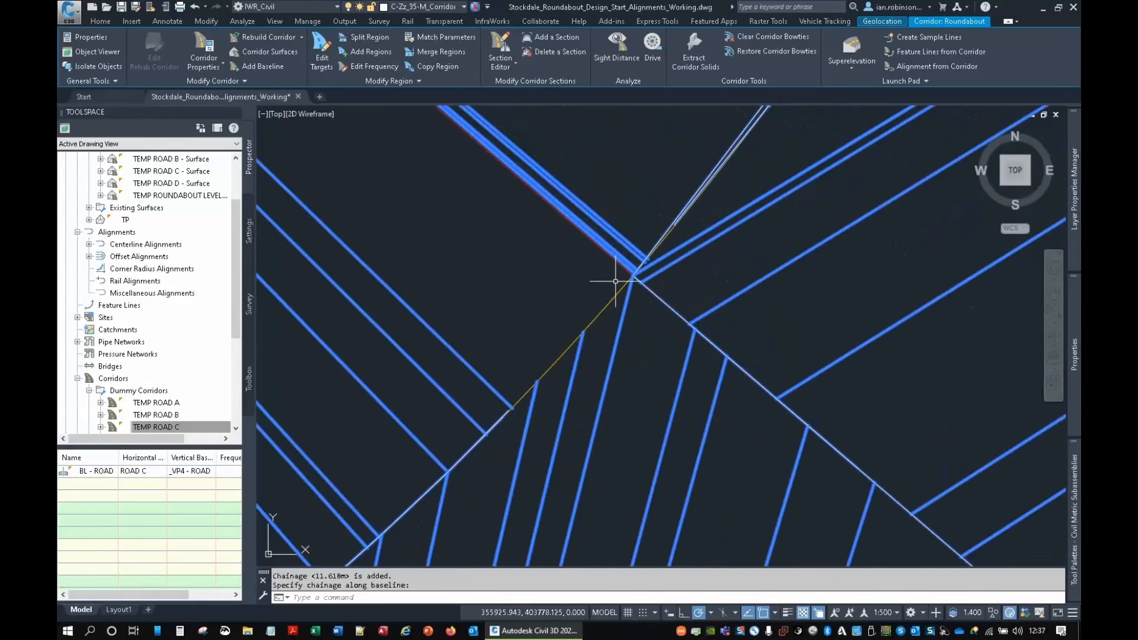
{"action": "scroll", "coordinate": [617, 280], "scroll_direction": "down", "scroll_amount": 5}
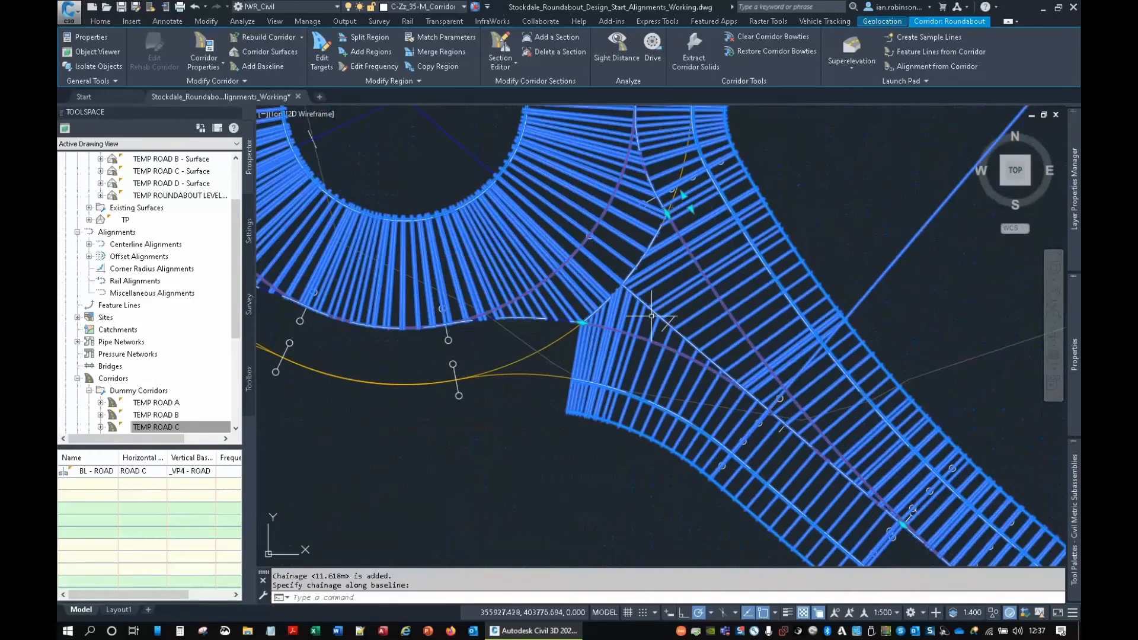
{"action": "mouse_move", "coordinate": [652, 320]}
{"action": "middle_mouse_down"}
{"action": "mouse_move", "coordinate": [782, 255]}
{"action": "mouse_move", "coordinate": [942, 294]}
{"action": "middle_mouse_up"}
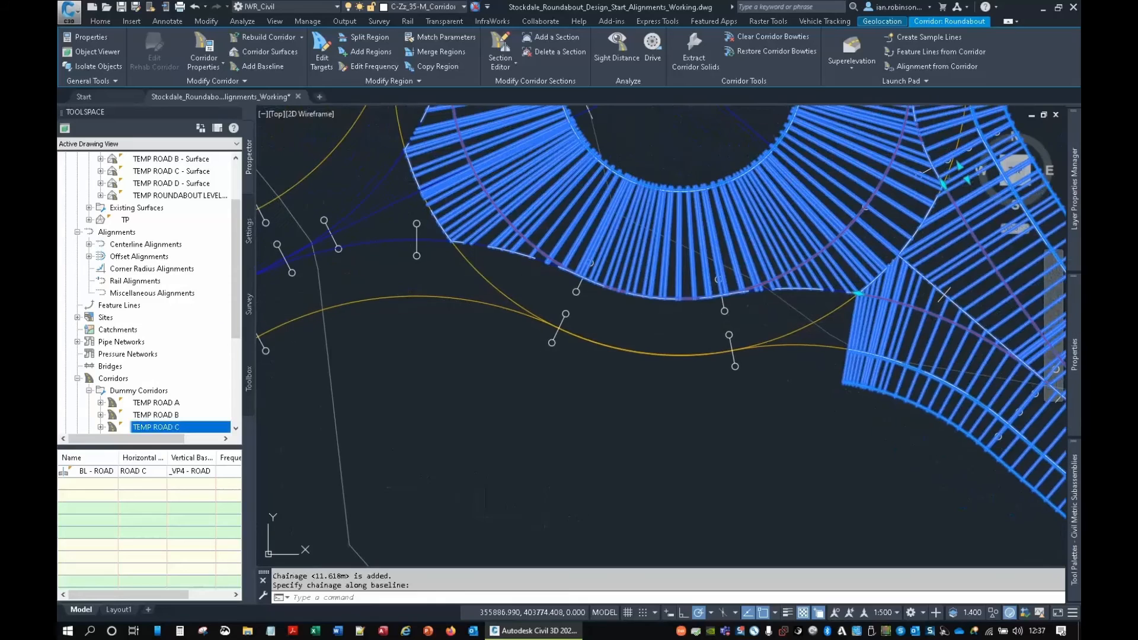
Insert a region with the Crown Left Only assembly after the Split Crown region on the C to D Crown baseline.
{"action": "left_click", "coordinate": [206, 45]}
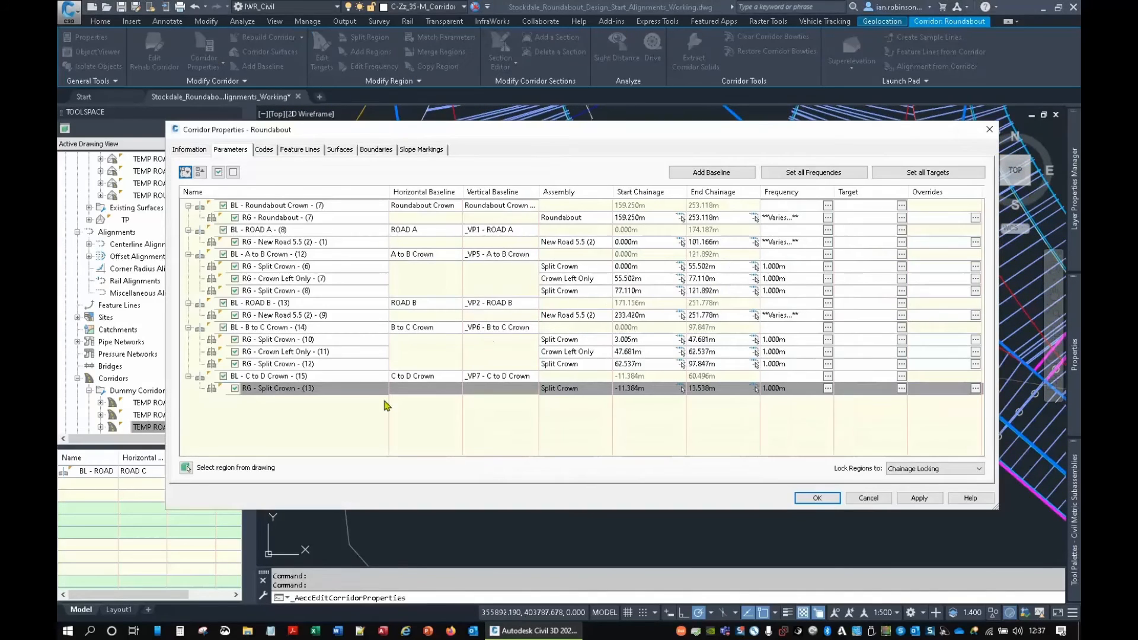
{"action": "left_click", "coordinate": [284, 387]}
{"action": "right_click", "coordinate": [284, 389]}
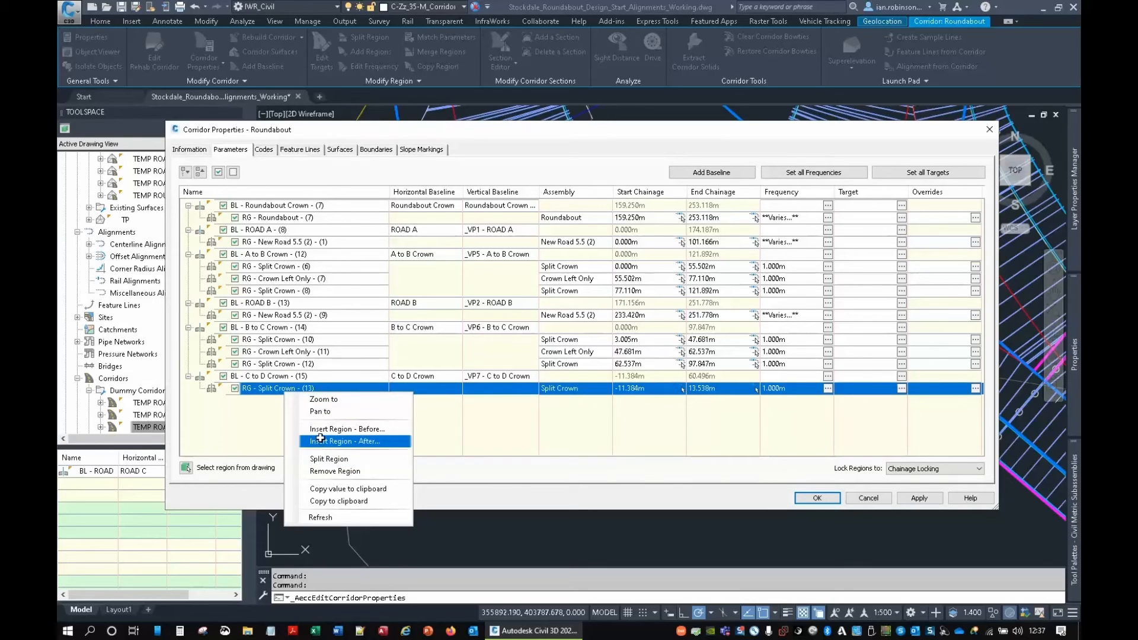
{"action": "left_click", "coordinate": [320, 442]}
{"action": "left_click", "coordinate": [593, 353]}
{"action": "left_click", "coordinate": [570, 403]}
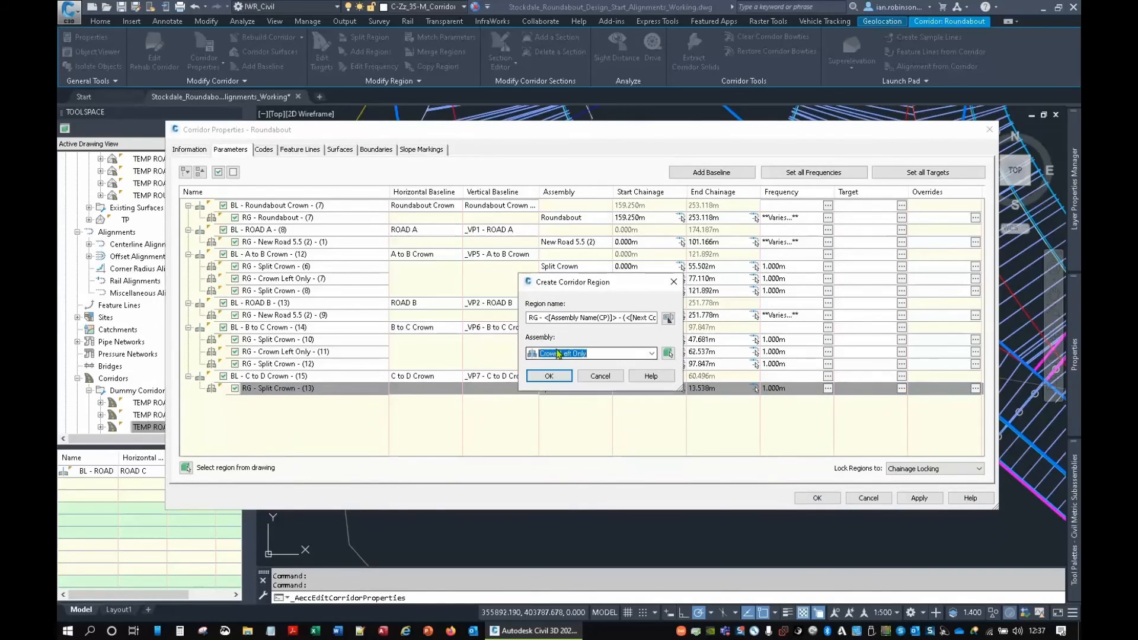
{"action": "left_click", "coordinate": [547, 376]}
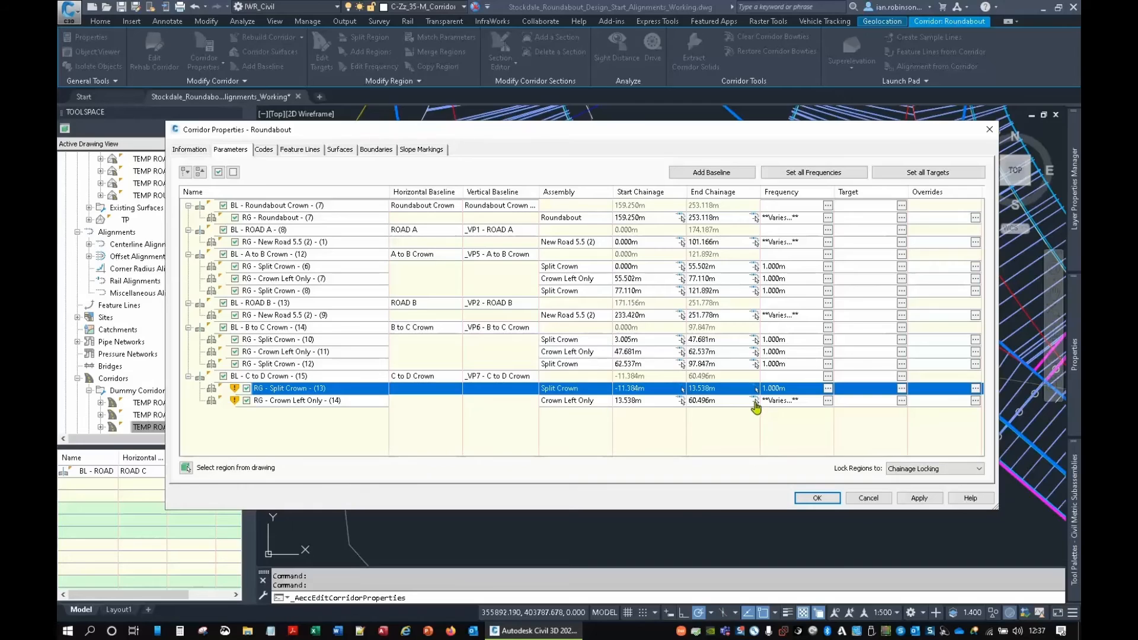
End the C to D Crown Left Only region at chainage 40.482 m, where the ICD circle meets the next crown line.
{"action": "left_click", "coordinate": [755, 401]}
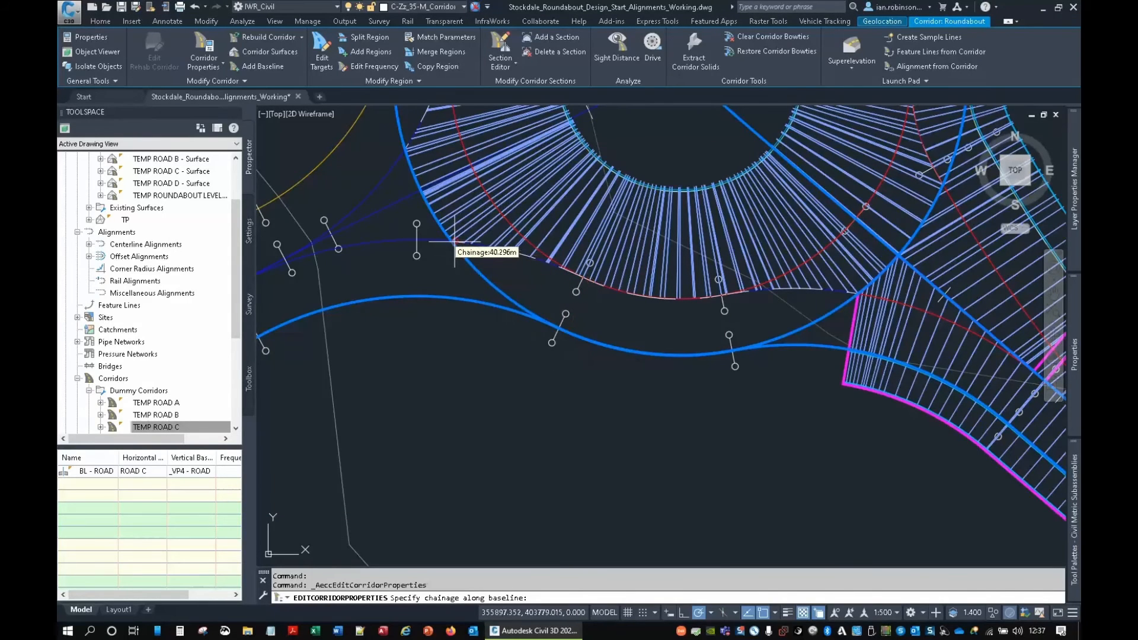
{"action": "scroll", "coordinate": [453, 244], "scroll_direction": "up", "scroll_amount": 4}
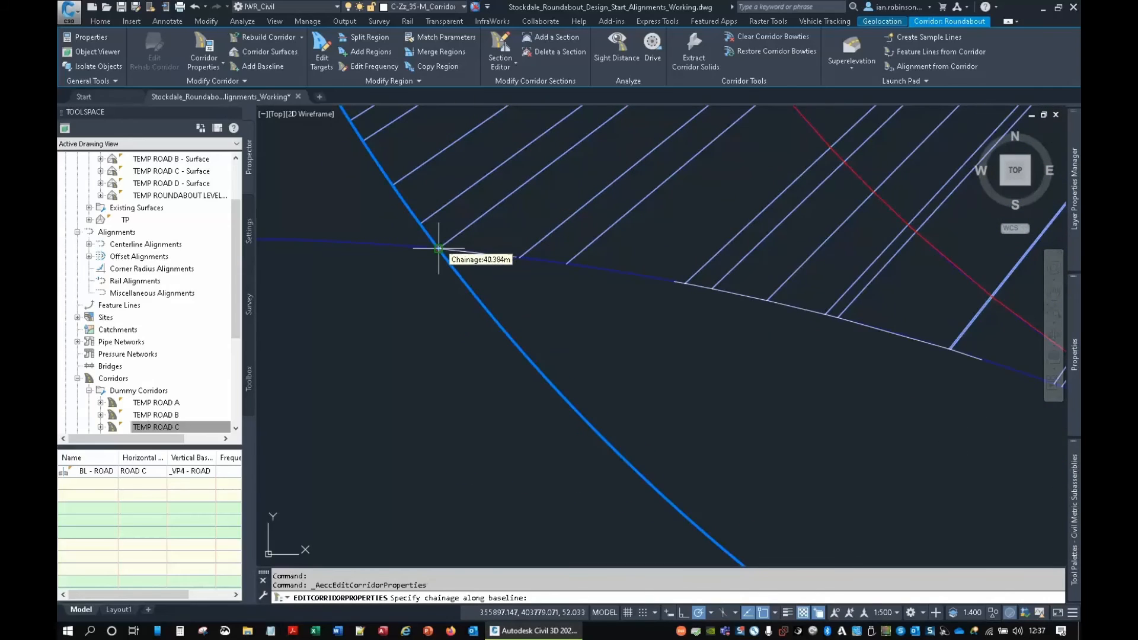
{"action": "left_click", "coordinate": [439, 248]}
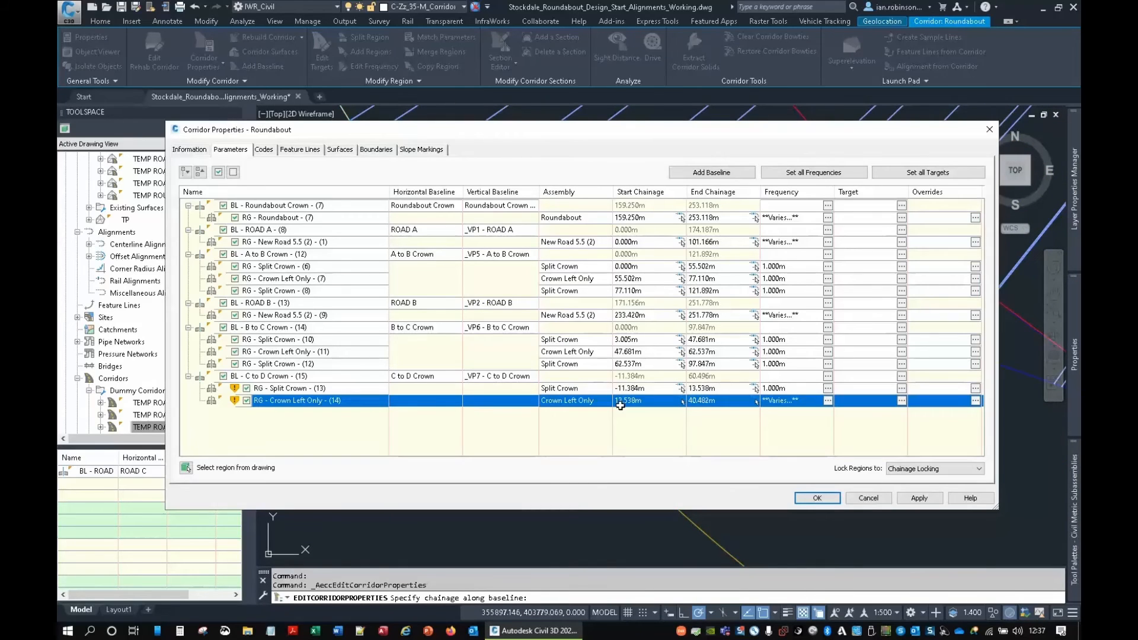
Set the C to D Crown Left Only region's assembly frequency to 1 m along straights and a 1 m curve increment.
{"action": "left_click", "coordinate": [828, 402]}
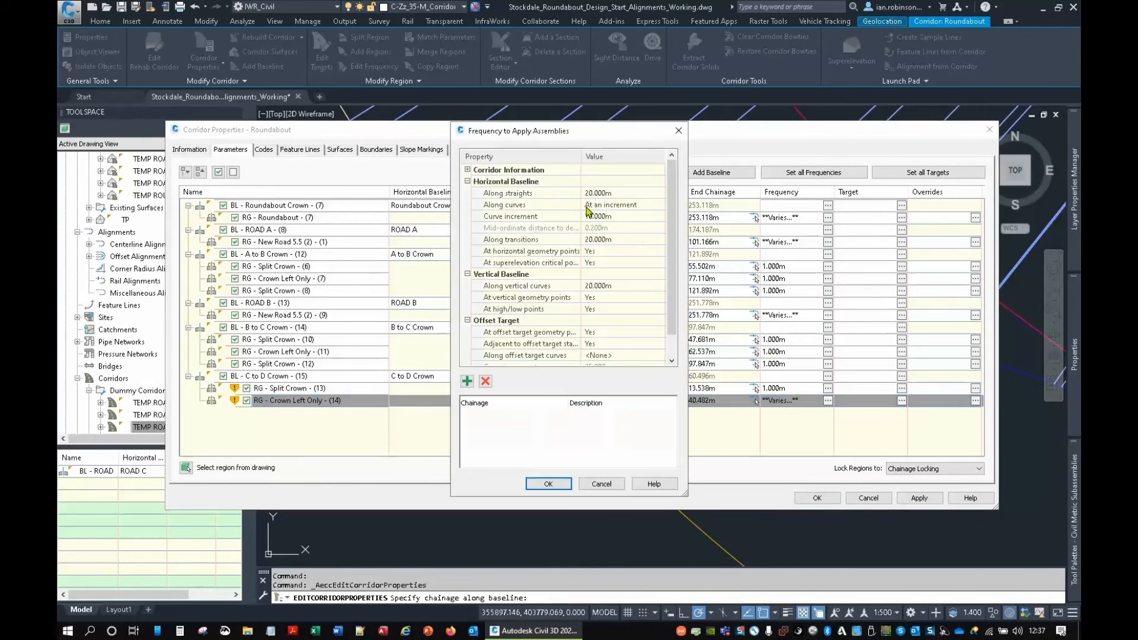
{"action": "left_click", "coordinate": [589, 193]}
{"action": "type", "text": "1"}
{"action": "left_click", "coordinate": [592, 218]}
{"action": "left_click", "coordinate": [548, 484]}
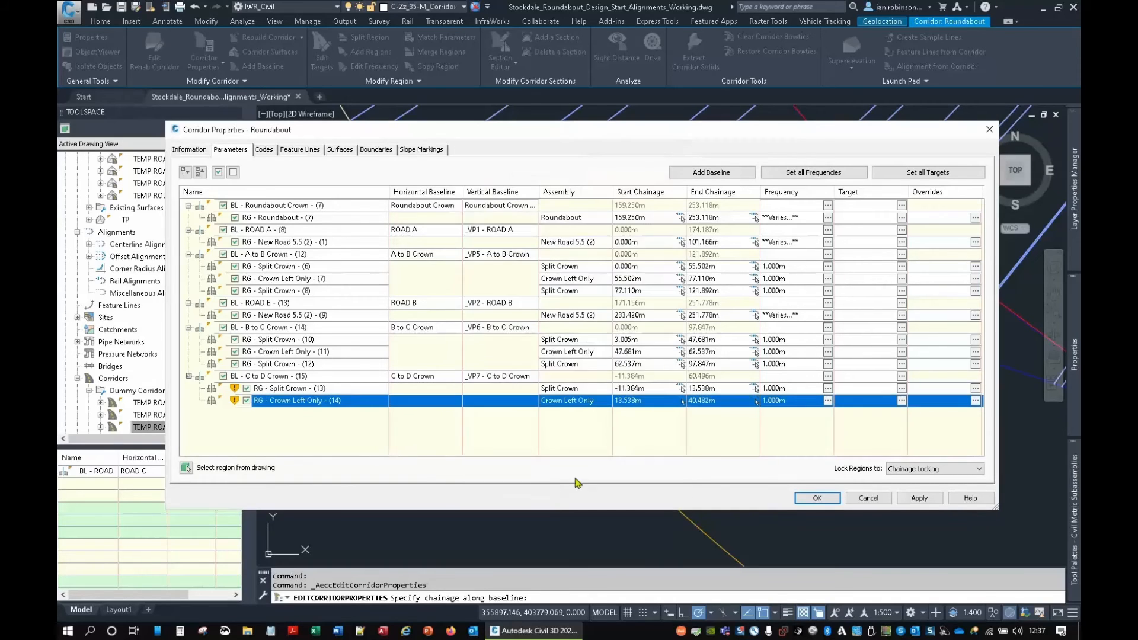
Set the LHS CARRIAGEWAY width target of the C to D Crown Left Only region to the C to D Offset Left alignment.
{"action": "left_click", "coordinate": [902, 403]}
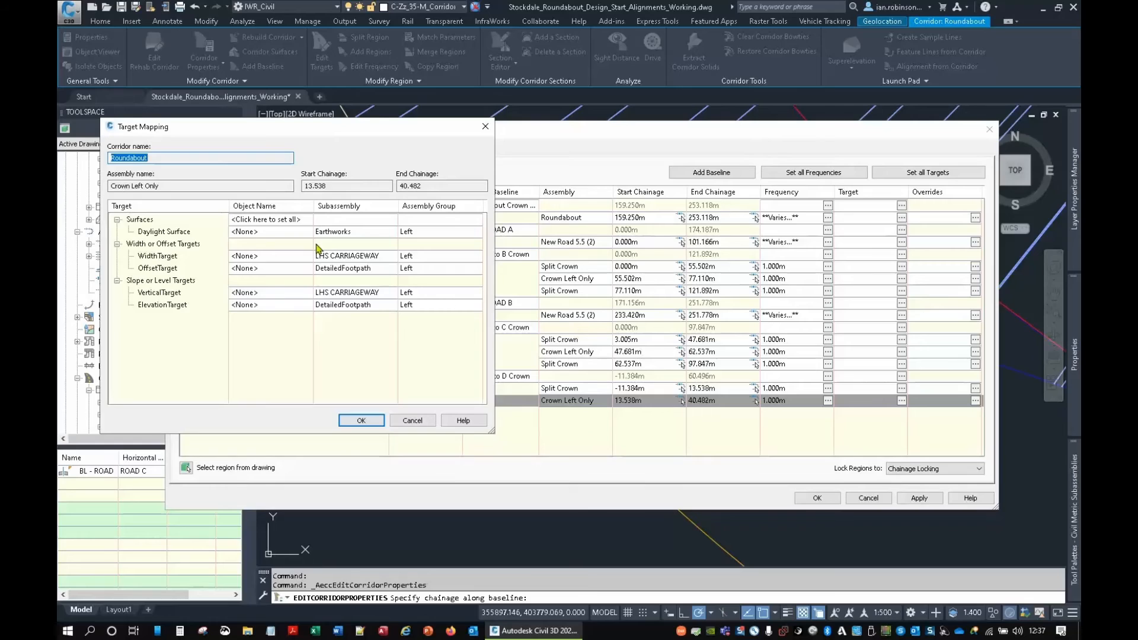
{"action": "left_click", "coordinate": [290, 256]}
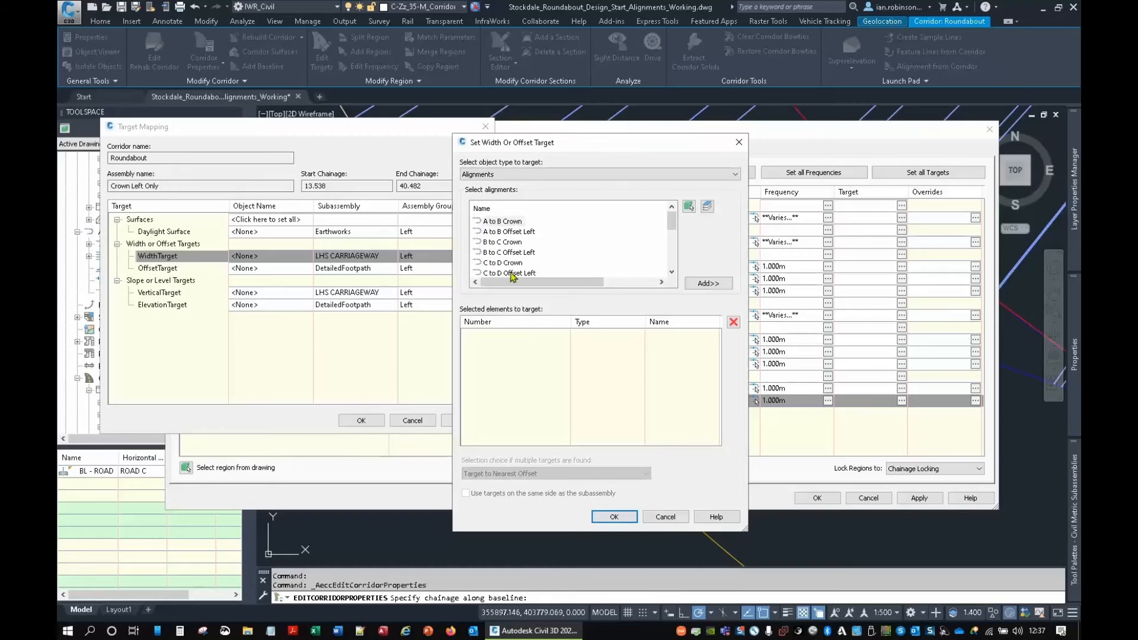
{"action": "left_click", "coordinate": [512, 274]}
{"action": "left_click", "coordinate": [708, 283]}
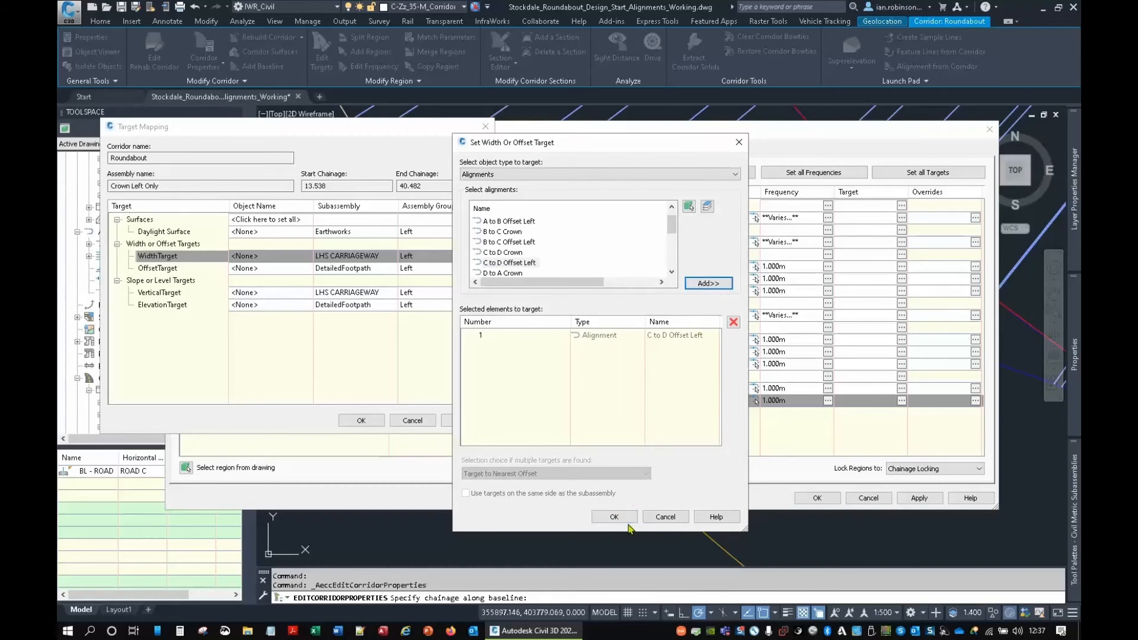
{"action": "left_click", "coordinate": [617, 517]}
{"action": "left_click", "coordinate": [361, 420]}
Accept the corridor properties and rebuild the corridor with the new C to D Crown Left Only region.
{"action": "left_click", "coordinate": [816, 497]}
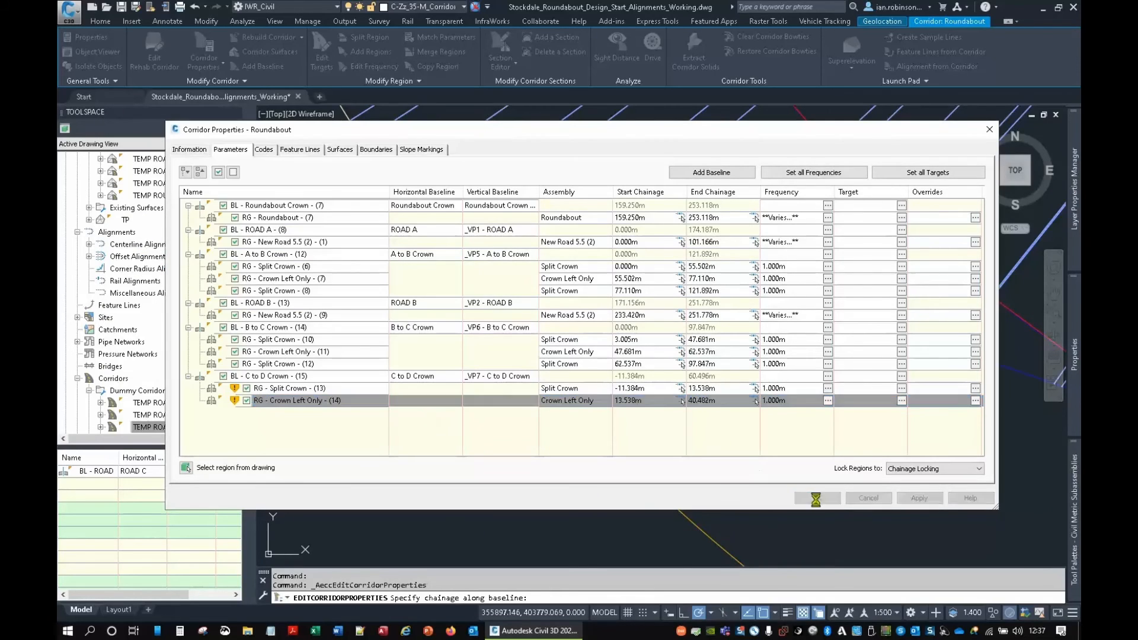
{"action": "left_click", "coordinate": [533, 296]}
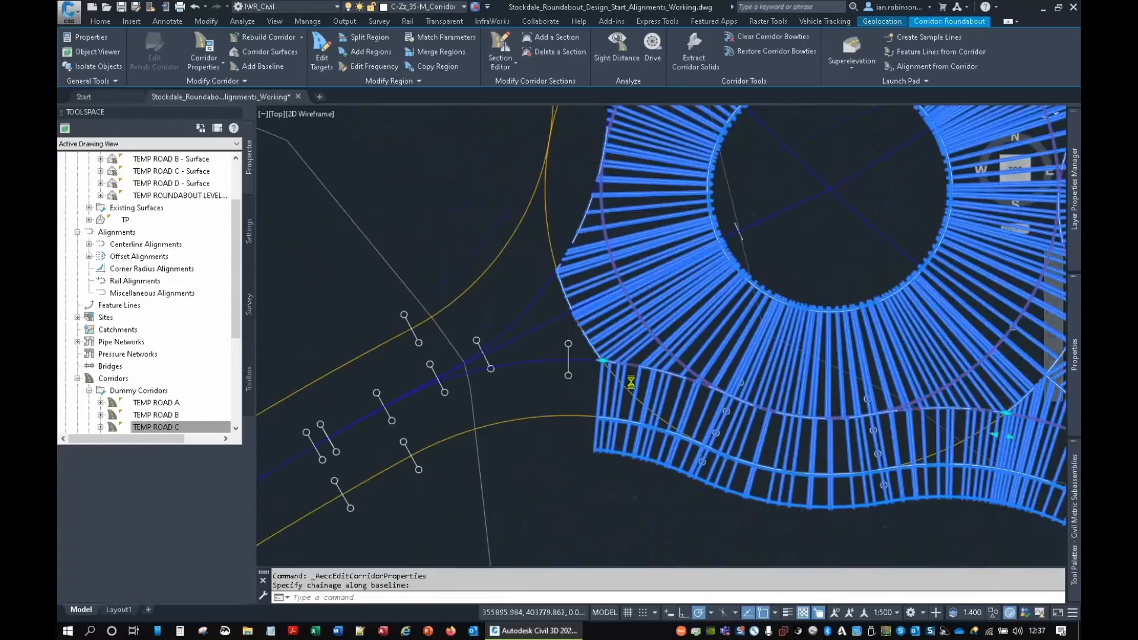
{"action": "scroll", "coordinate": [631, 383], "scroll_direction": "down", "scroll_amount": 2}
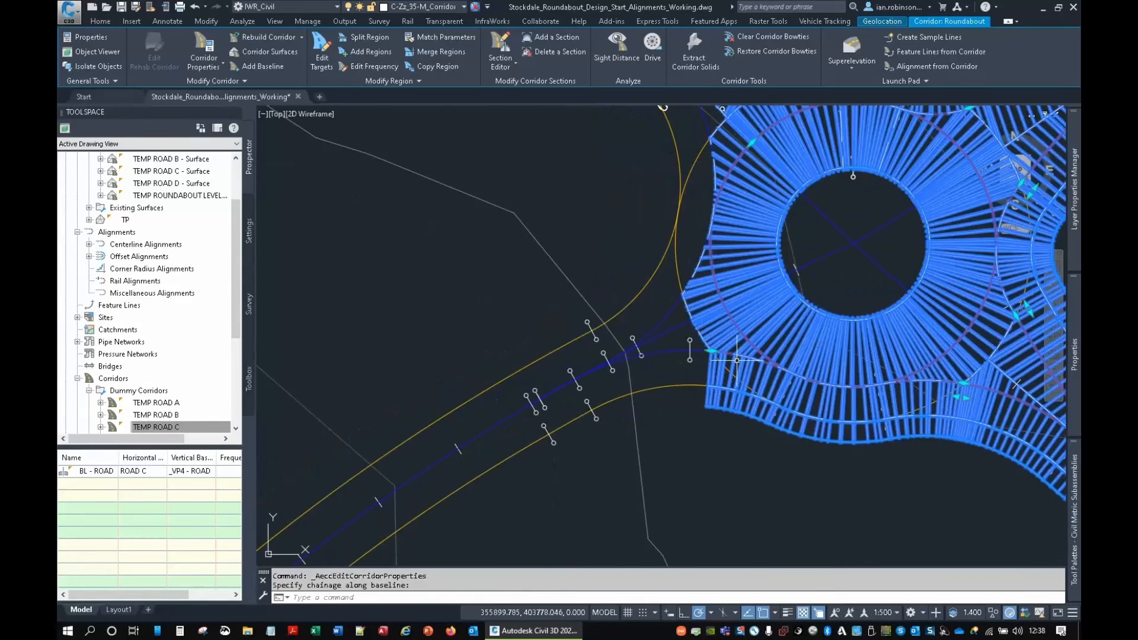
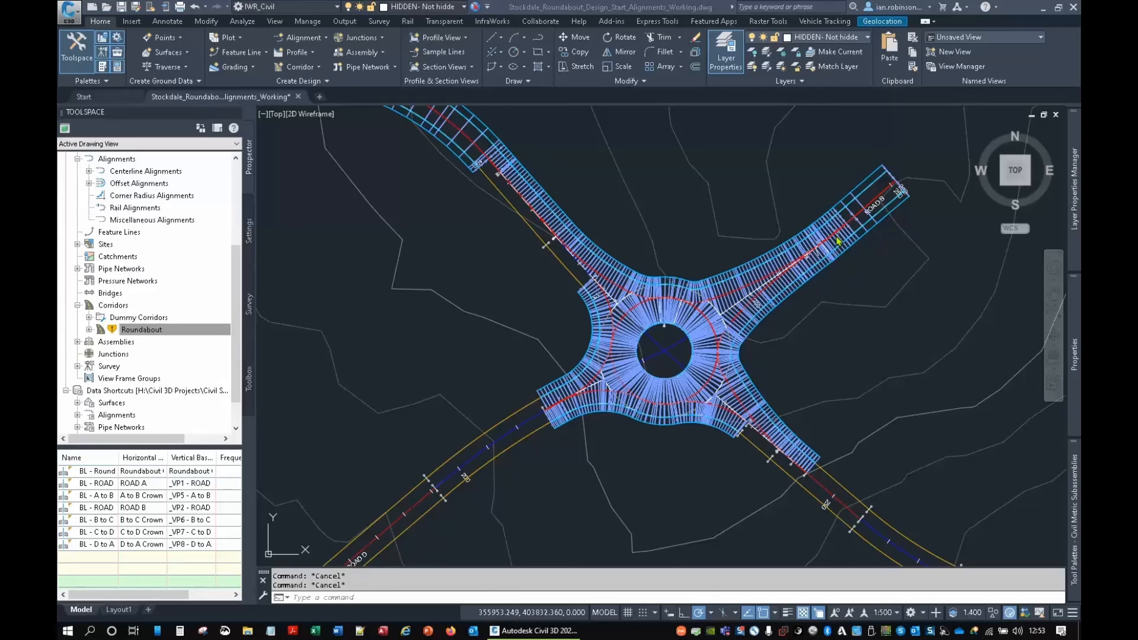
Examine the Roundabout corridor's coverage around the circle and along the ROAD A, ROAD B, ROAD C and ROAD D arms.
{"action": "scroll", "coordinate": [850, 225], "scroll_direction": "up", "scroll_amount": 4}
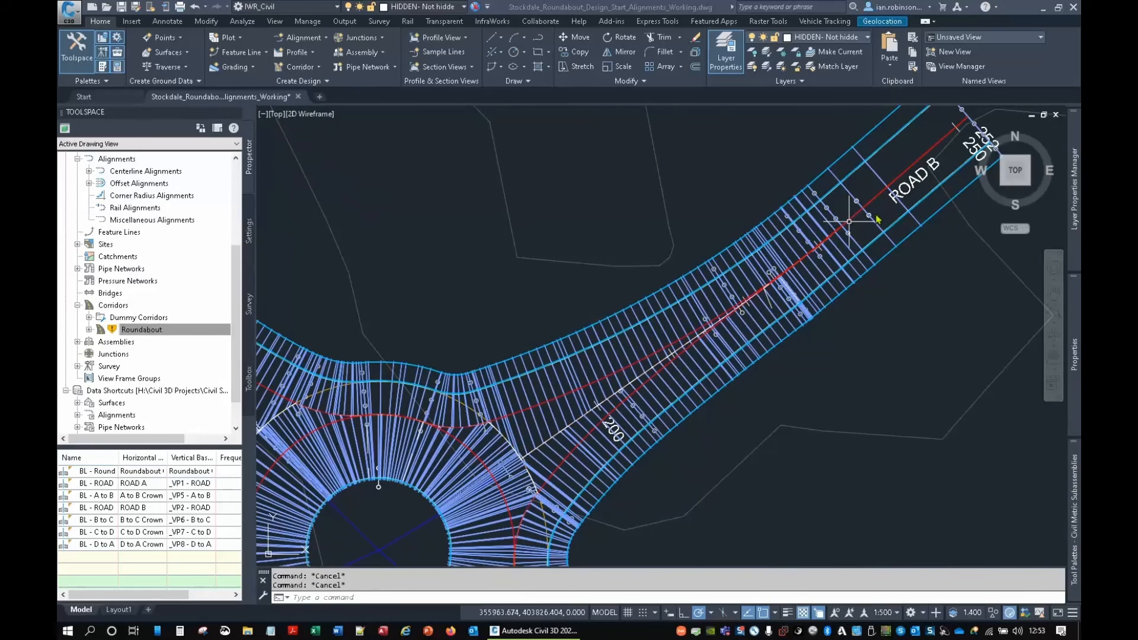
{"action": "scroll", "coordinate": [878, 220], "scroll_direction": "down", "scroll_amount": 4}
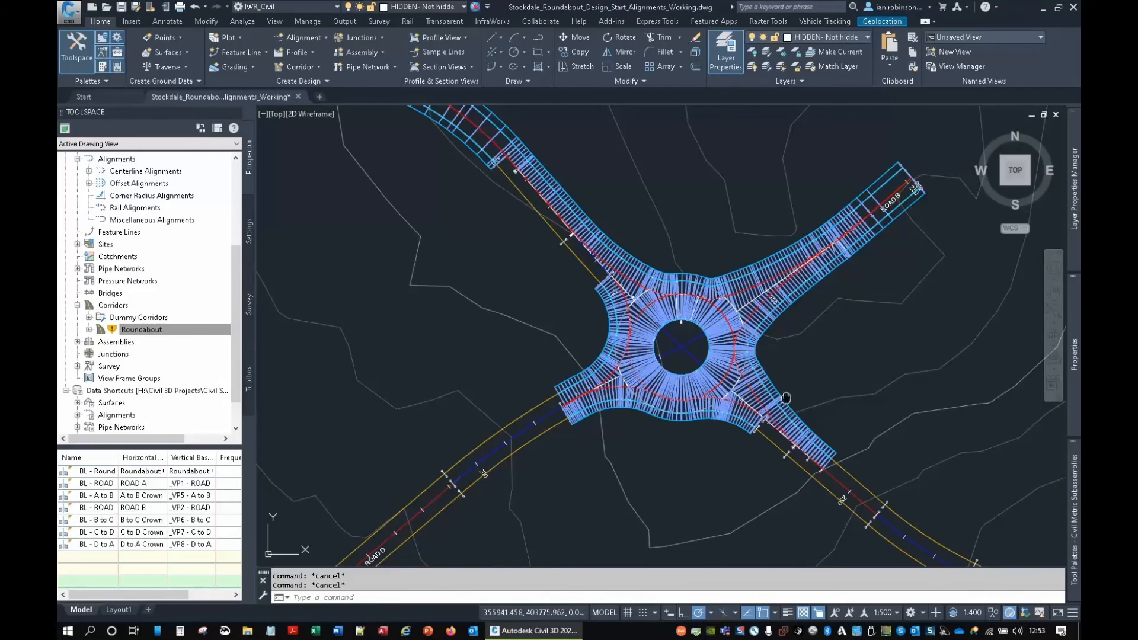
{"action": "middle_click_drag", "start_coordinate": [786, 397], "coordinate": [782, 389]}
{"action": "scroll", "coordinate": [771, 403], "scroll_direction": "up", "scroll_amount": 4}
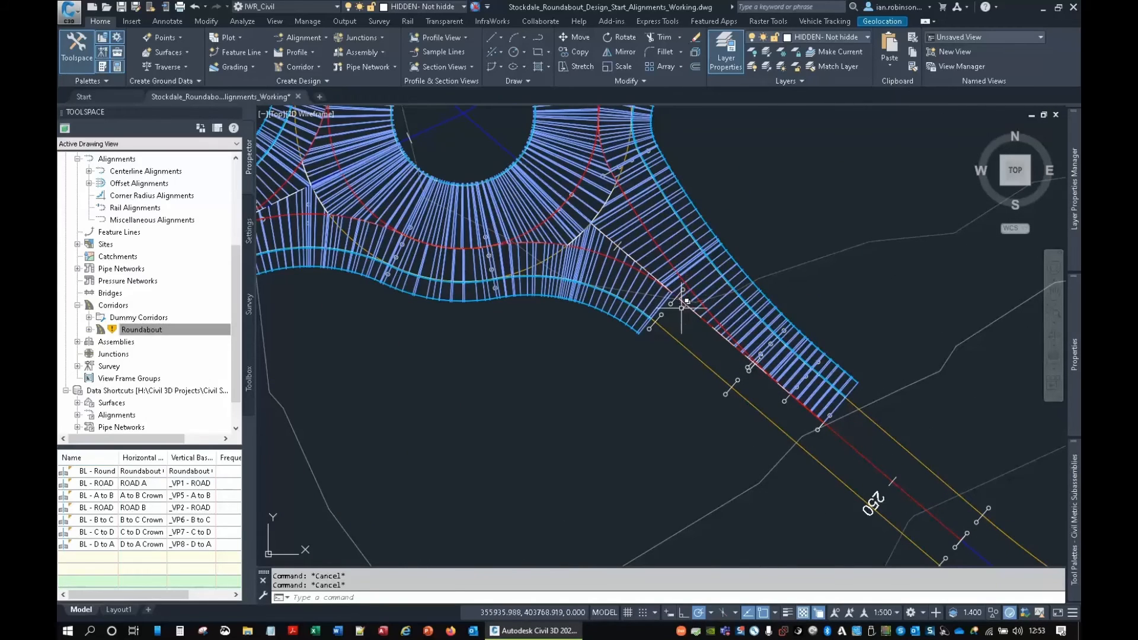
{"action": "mouse_move", "coordinate": [676, 354]}
{"action": "middle_mouse_down"}
{"action": "mouse_move", "coordinate": [734, 400]}
{"action": "mouse_move", "coordinate": [960, 503]}
{"action": "middle_mouse_up"}
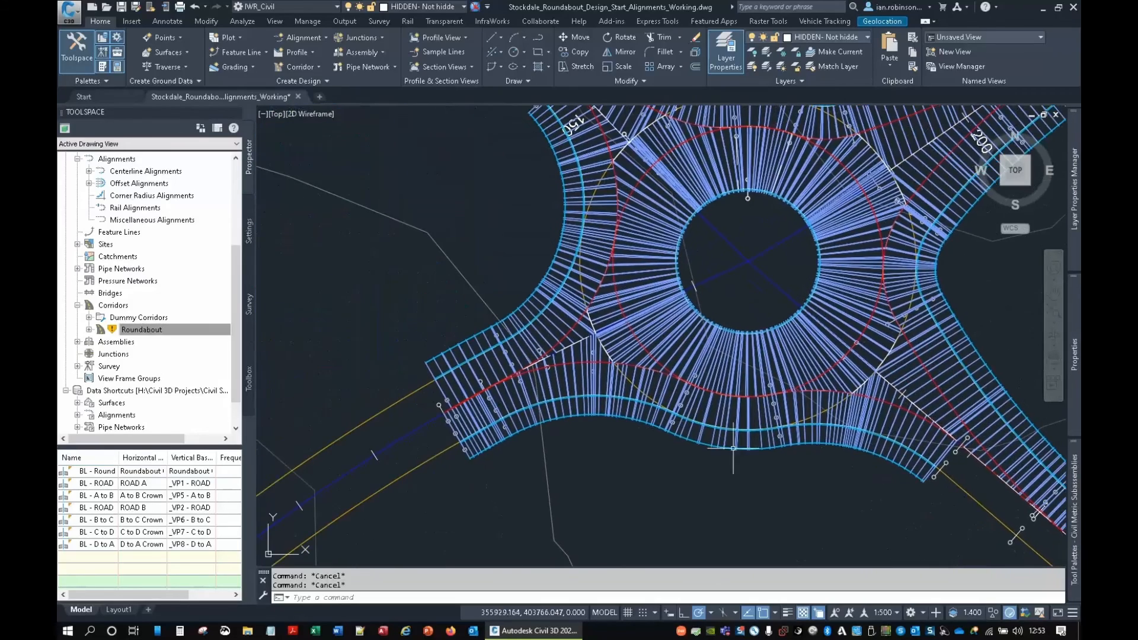
{"action": "mouse_move", "coordinate": [569, 438]}
{"action": "middle_mouse_down"}
{"action": "mouse_move", "coordinate": [731, 376]}
{"action": "mouse_move", "coordinate": [718, 372]}
{"action": "middle_mouse_up"}
{"action": "scroll", "coordinate": [592, 352], "scroll_direction": "up", "scroll_amount": 2}
{"action": "scroll", "coordinate": [593, 350], "scroll_direction": "down", "scroll_amount": 3}
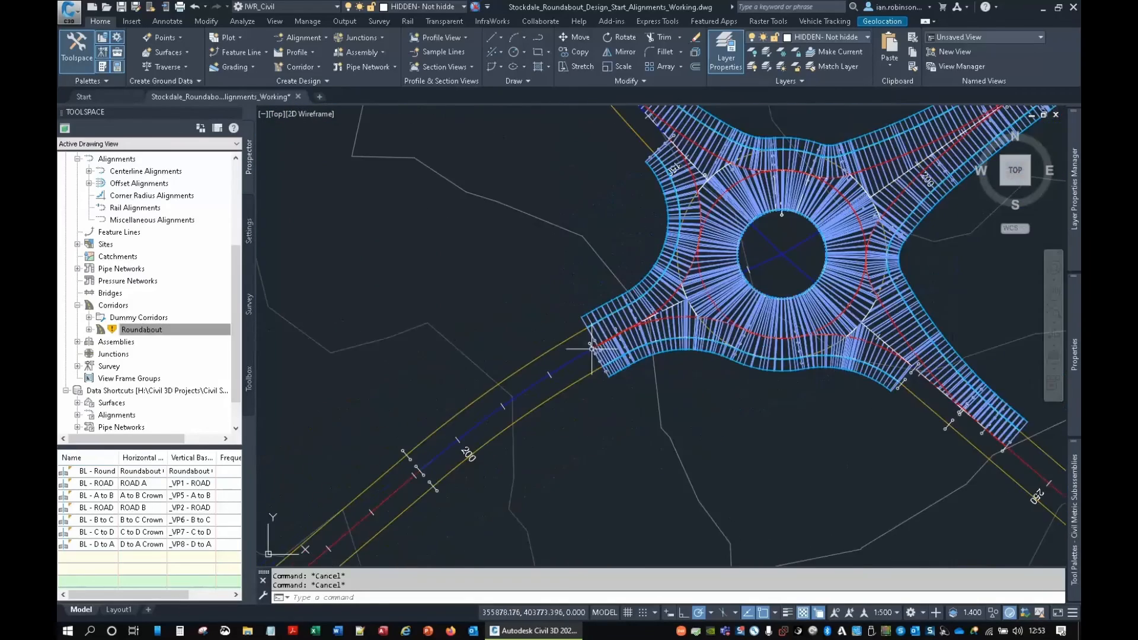
{"action": "mouse_move", "coordinate": [656, 282]}
{"action": "middle_mouse_down"}
{"action": "mouse_move", "coordinate": [688, 453]}
{"action": "mouse_move", "coordinate": [705, 464]}
{"action": "middle_mouse_up"}
{"action": "scroll", "coordinate": [660, 317], "scroll_direction": "down", "scroll_amount": 2}
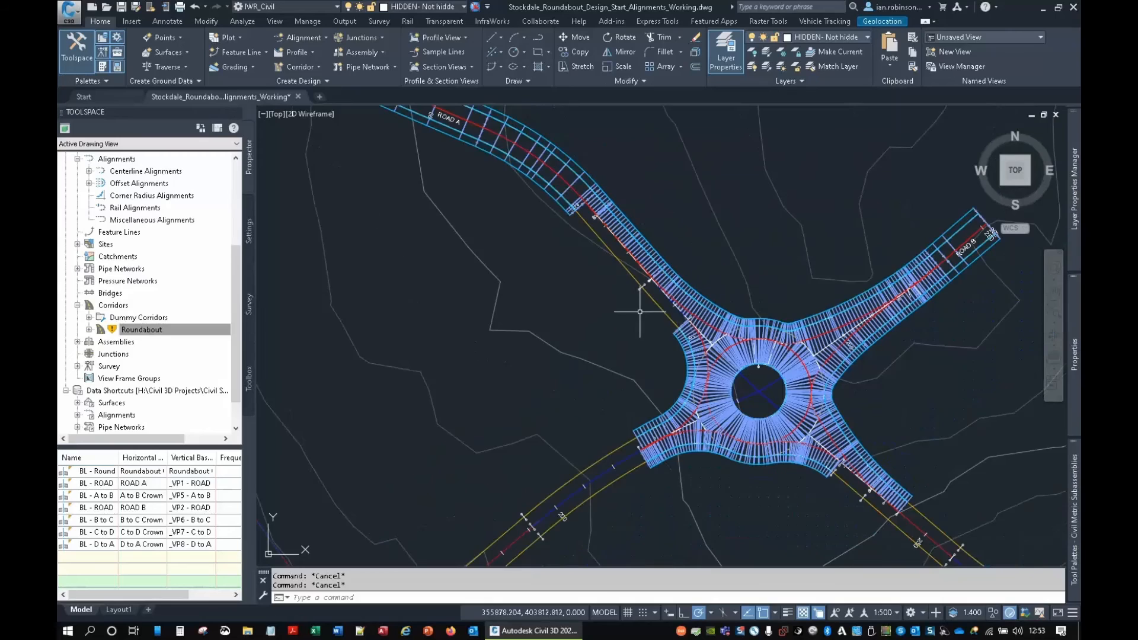
{"action": "middle_click_drag", "start_coordinate": [685, 328], "coordinate": [642, 285]}
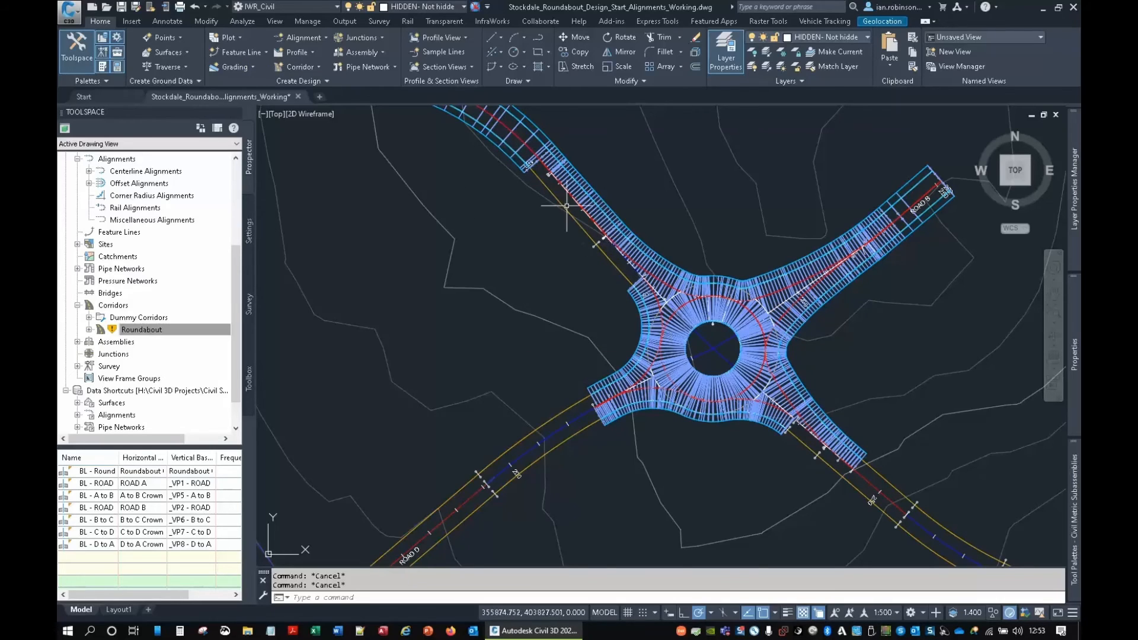
{"action": "middle_click_drag", "start_coordinate": [541, 175], "coordinate": [560, 254]}
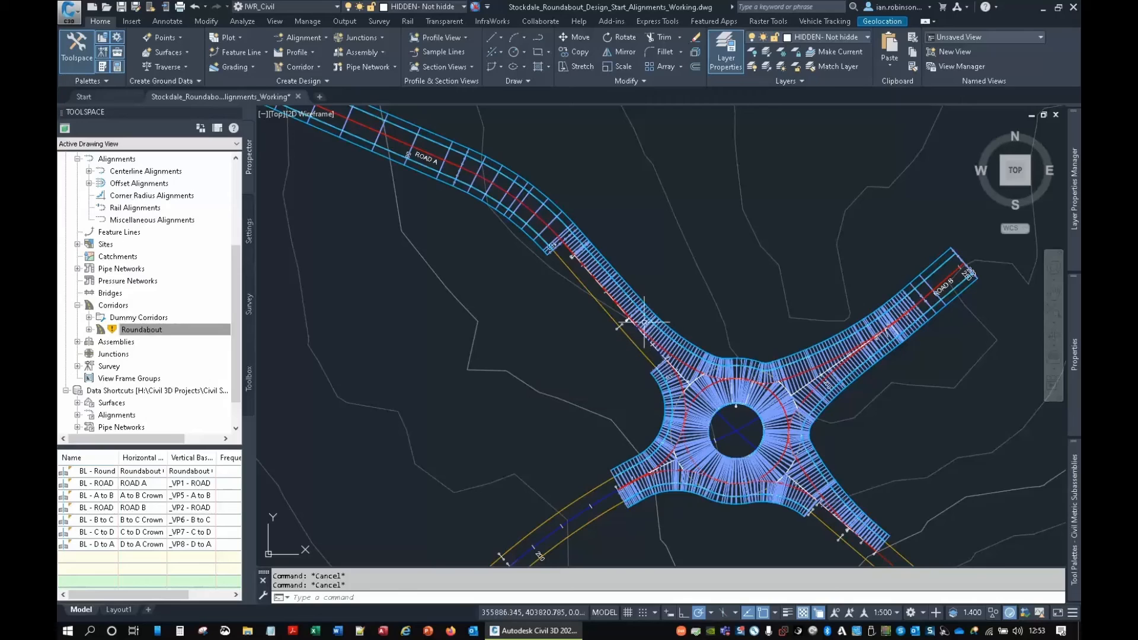
{"action": "scroll", "coordinate": [996, 267], "scroll_direction": "up", "scroll_amount": 2}
{"action": "scroll", "coordinate": [996, 268], "scroll_direction": "up", "scroll_amount": 2}
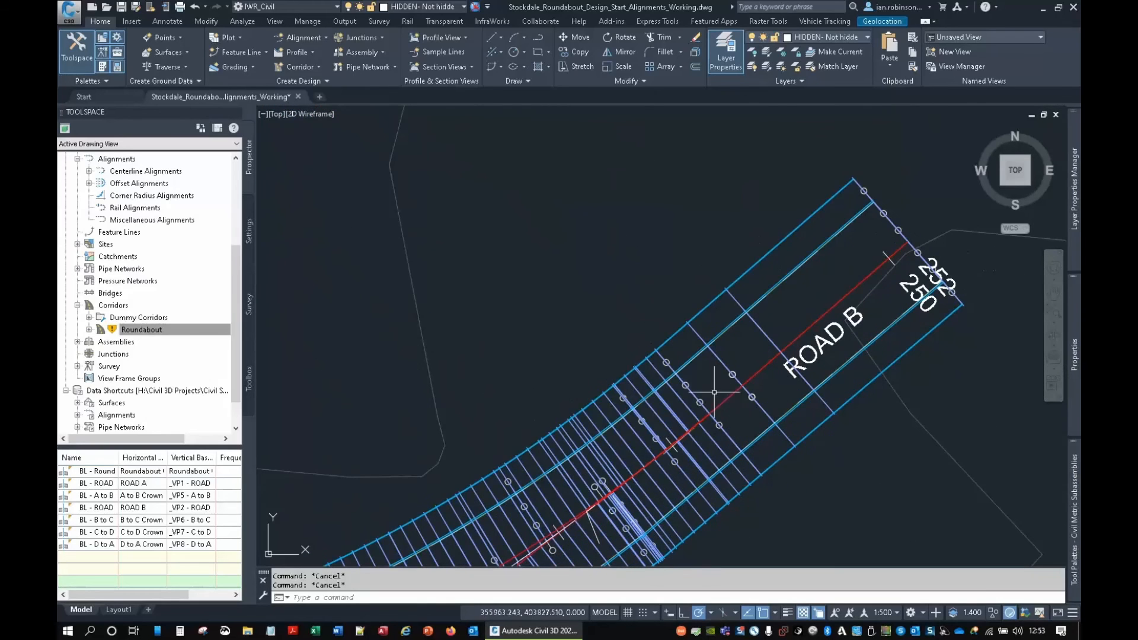
{"action": "scroll", "coordinate": [796, 323], "scroll_direction": "down", "scroll_amount": 2}
{"action": "middle_click_drag", "start_coordinate": [701, 397], "coordinate": [733, 110]}
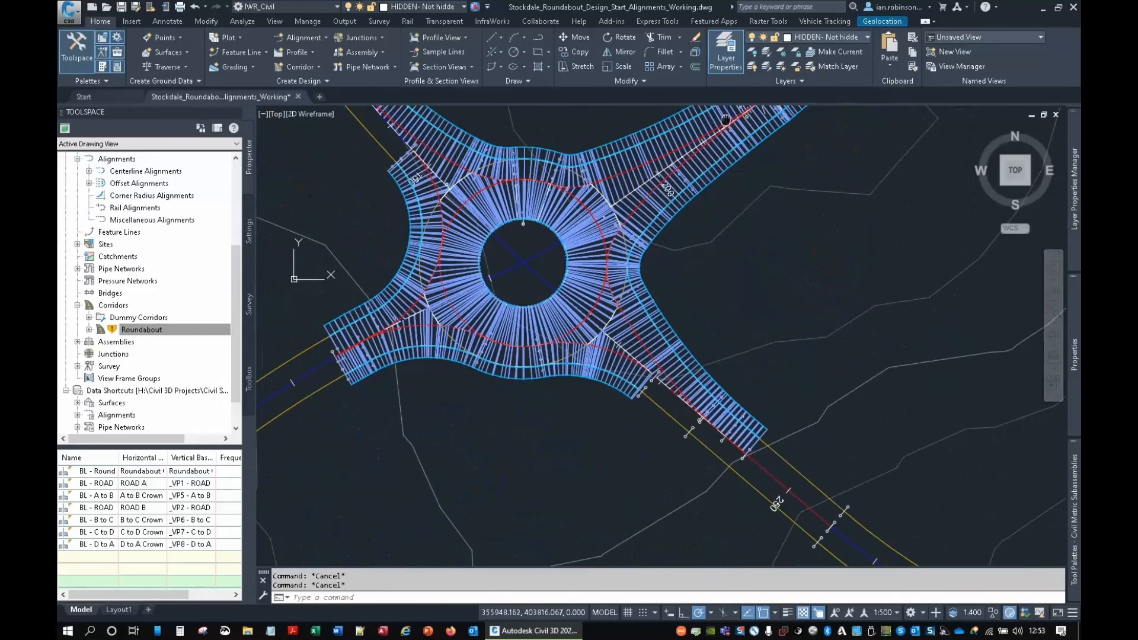
Inspect the ROAD C, ROAD A and ROAD D arms for stretches where one or both sides lack corridor.
{"action": "middle_click_drag", "start_coordinate": [729, 386], "coordinate": [644, 275]}
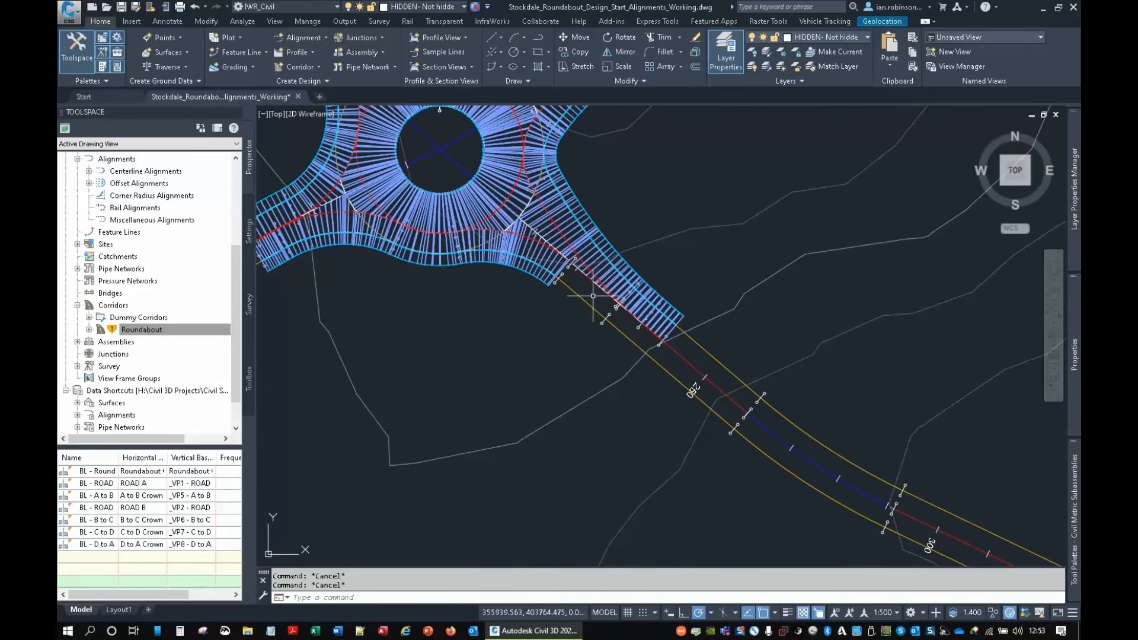
{"action": "middle_click_drag", "start_coordinate": [597, 268], "coordinate": [877, 511]}
{"action": "middle_click_drag", "start_coordinate": [537, 266], "coordinate": [700, 479]}
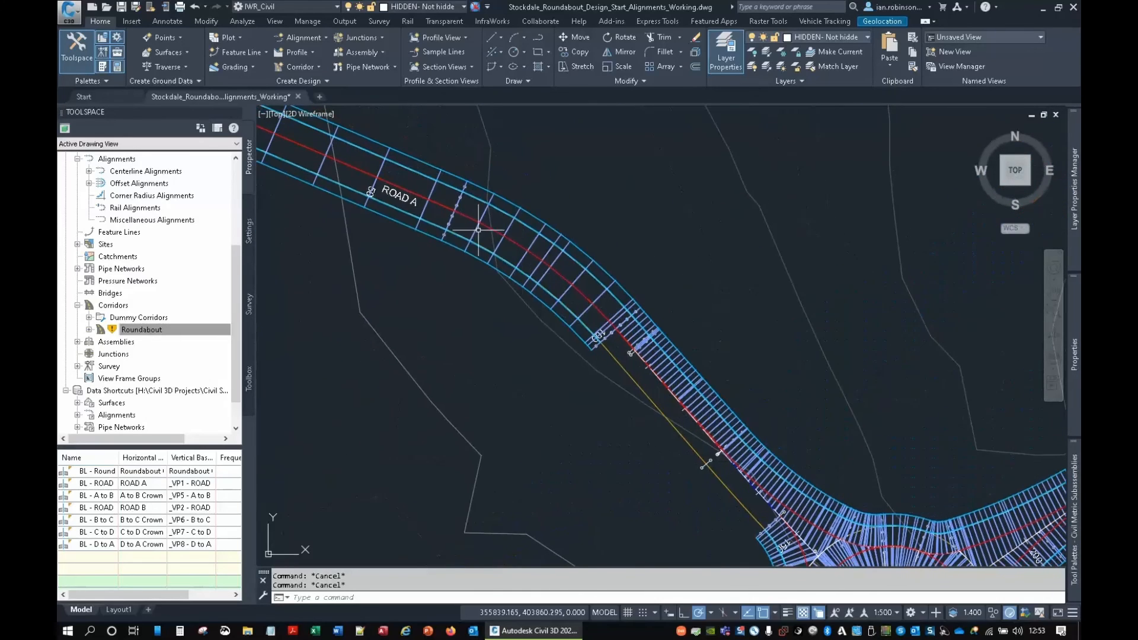
{"action": "mouse_move", "coordinate": [767, 444]}
{"action": "middle_mouse_down"}
{"action": "mouse_move", "coordinate": [682, 284]}
{"action": "mouse_move", "coordinate": [640, 283]}
{"action": "middle_mouse_up"}
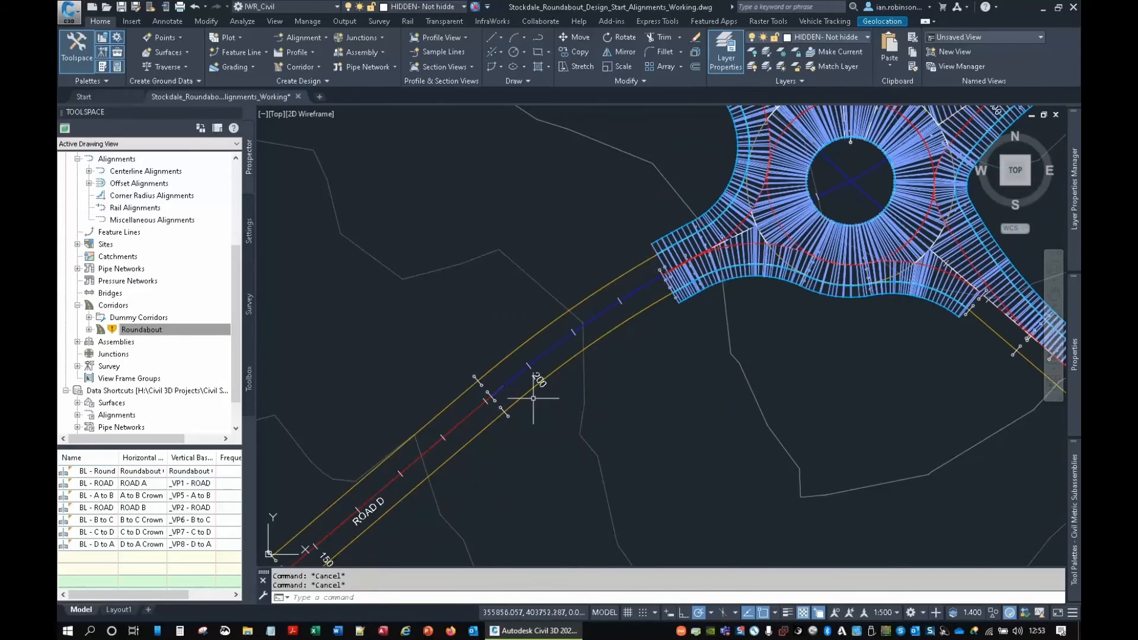
{"action": "middle_click_drag", "start_coordinate": [533, 381], "coordinate": [575, 334]}
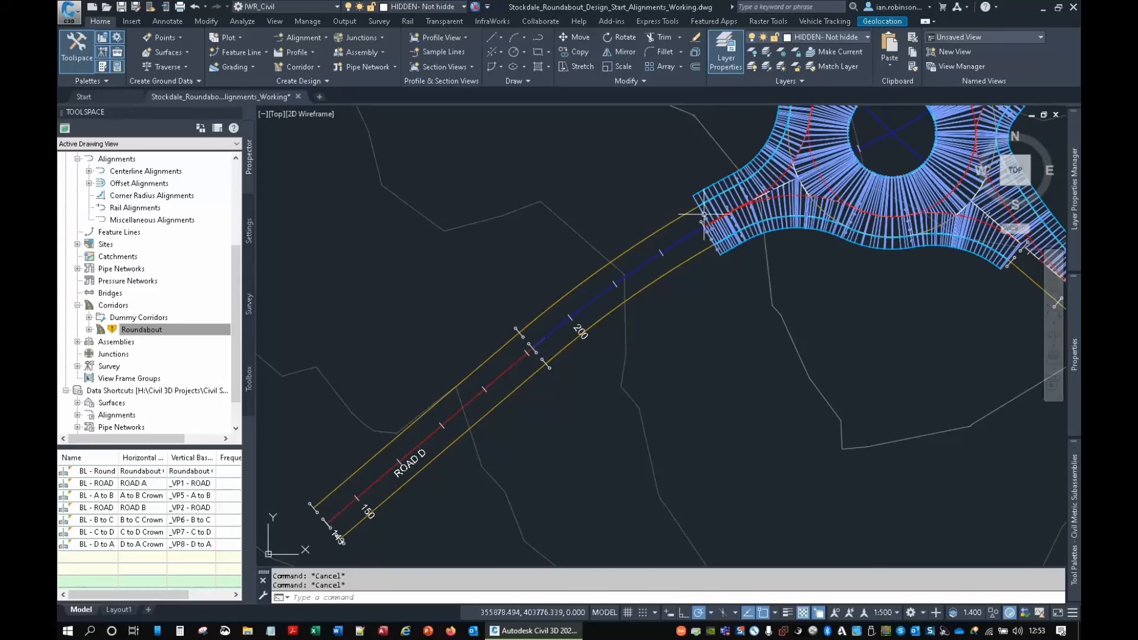
{"action": "middle_click_drag", "start_coordinate": [704, 214], "coordinate": [622, 309]}
{"action": "middle_click_drag", "start_coordinate": [788, 197], "coordinate": [633, 340]}
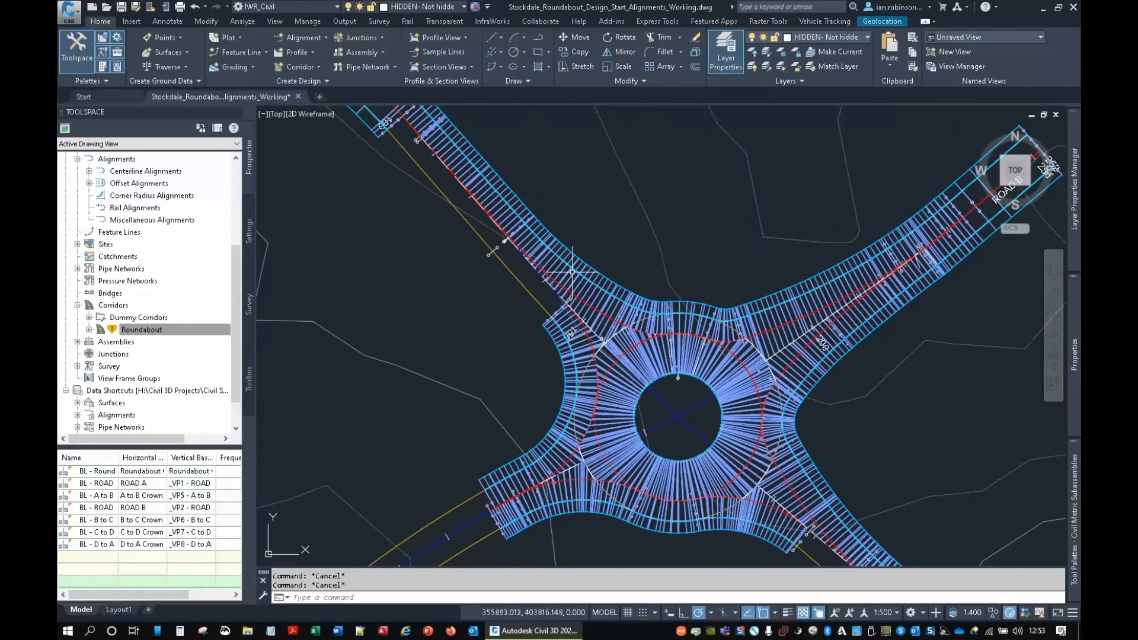
Insert a corridor region with the Crown Right Only assembly after the New Road 5.5 (2) region on the ROAD A baseline.
{"action": "left_click", "coordinate": [572, 272]}
{"action": "left_click", "coordinate": [203, 50]}
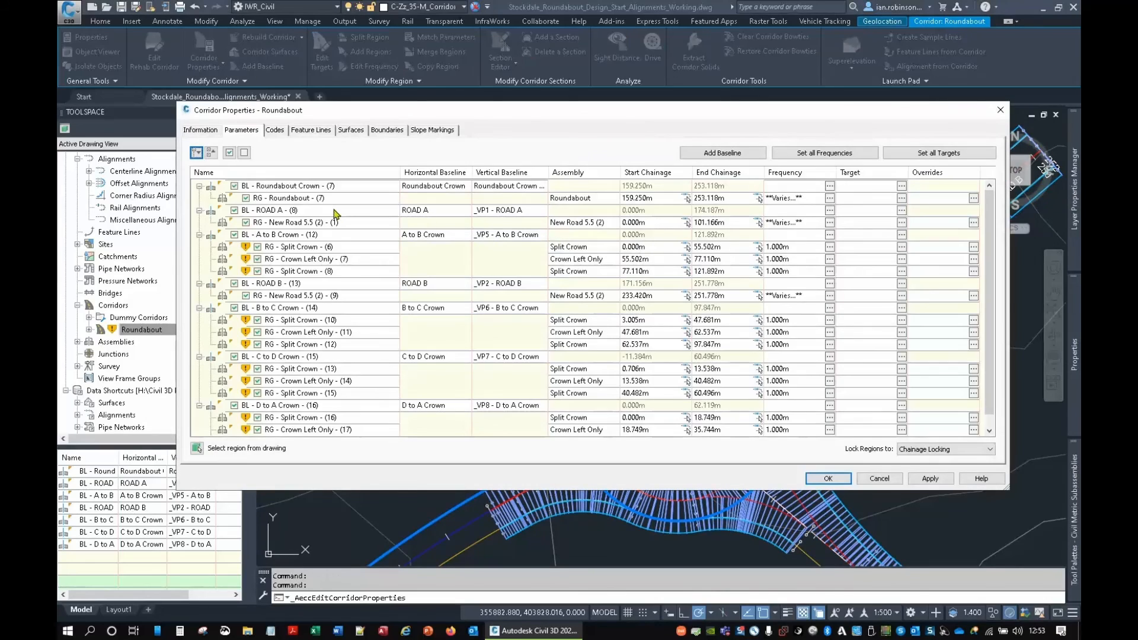
{"action": "left_click", "coordinate": [291, 202]}
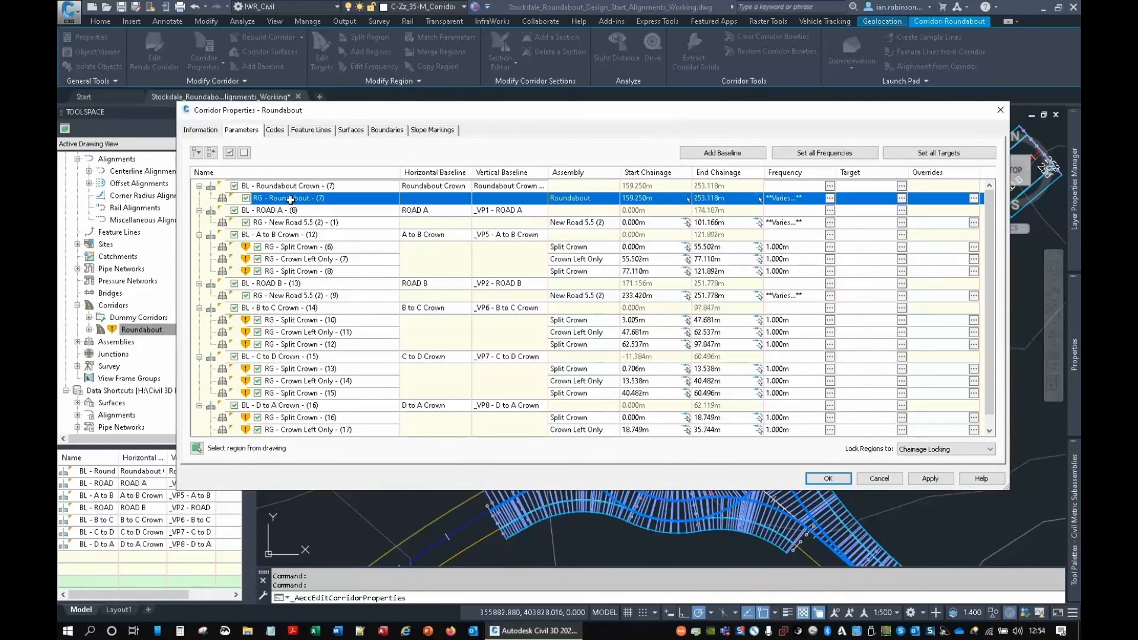
{"action": "left_click", "coordinate": [281, 210]}
{"action": "left_click", "coordinate": [289, 223]}
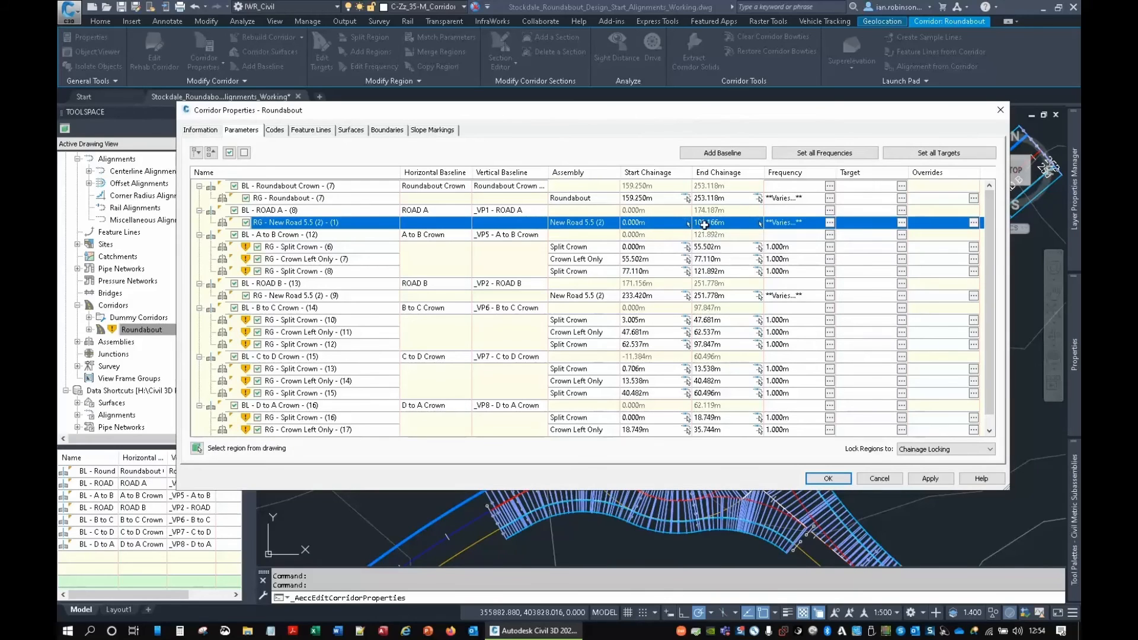
{"action": "mouse_move", "coordinate": [706, 121]}
{"action": "left_mouse_down"}
{"action": "mouse_move", "coordinate": [724, 279]}
{"action": "mouse_move", "coordinate": [723, 422]}
{"action": "left_mouse_up"}
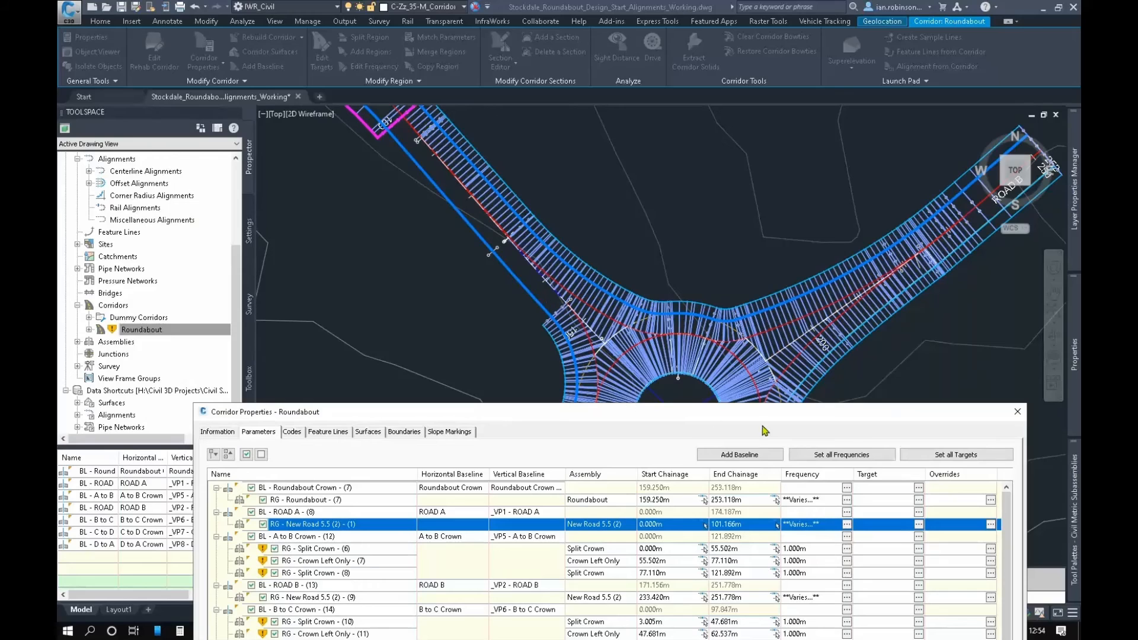
{"action": "left_click_drag", "start_coordinate": [722, 416], "coordinate": [748, 110]}
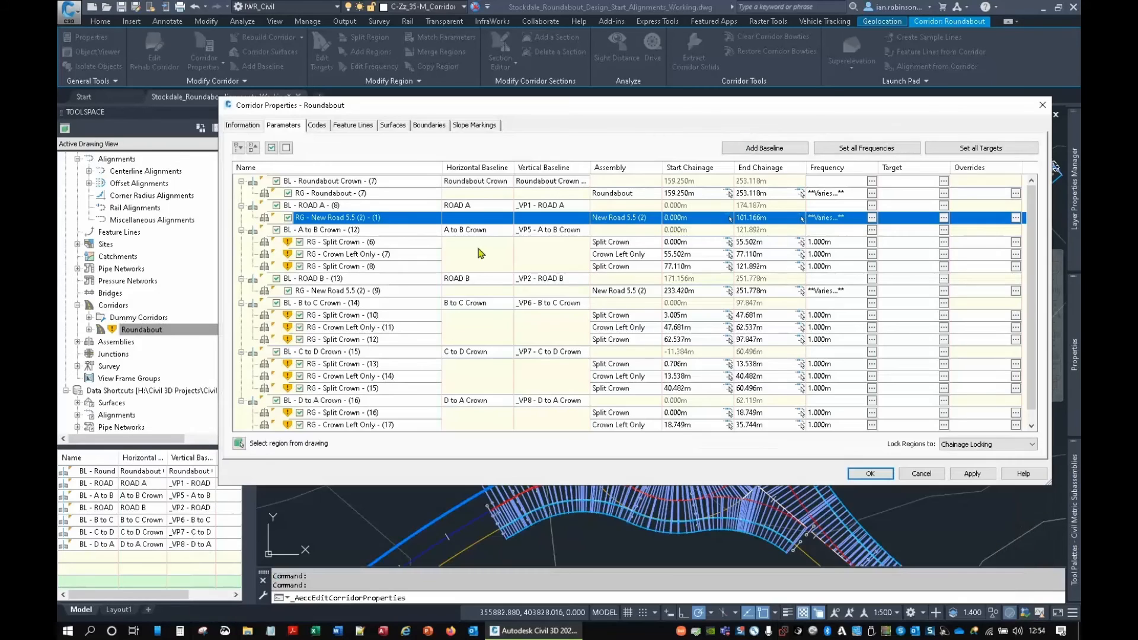
{"action": "right_click", "coordinate": [374, 218]}
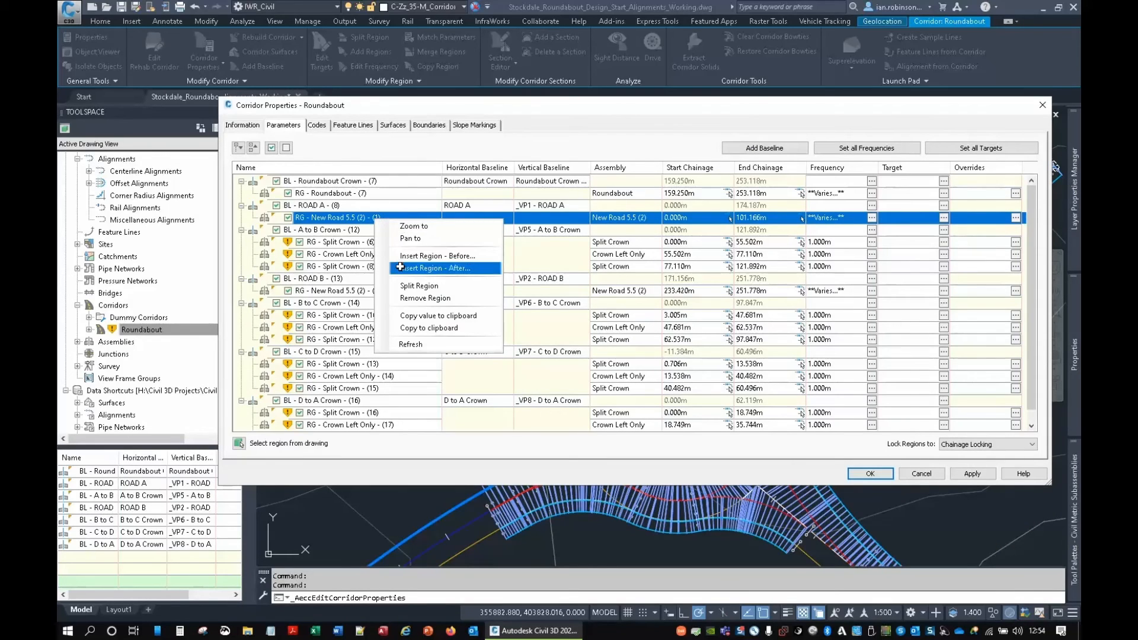
{"action": "left_click", "coordinate": [401, 269]}
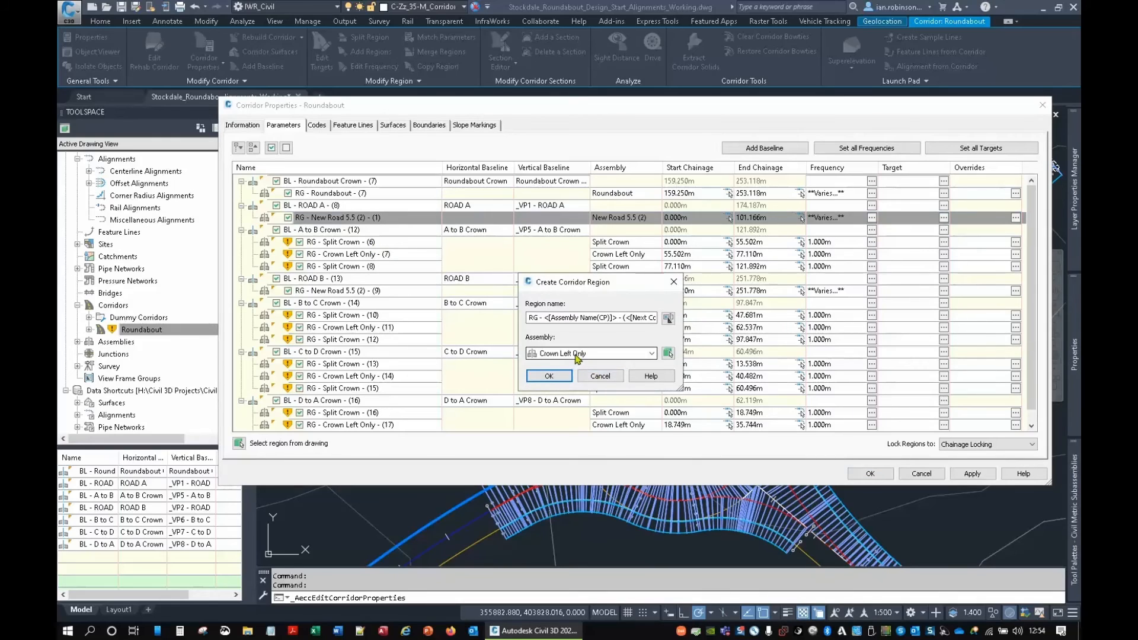
{"action": "left_click", "coordinate": [576, 354]}
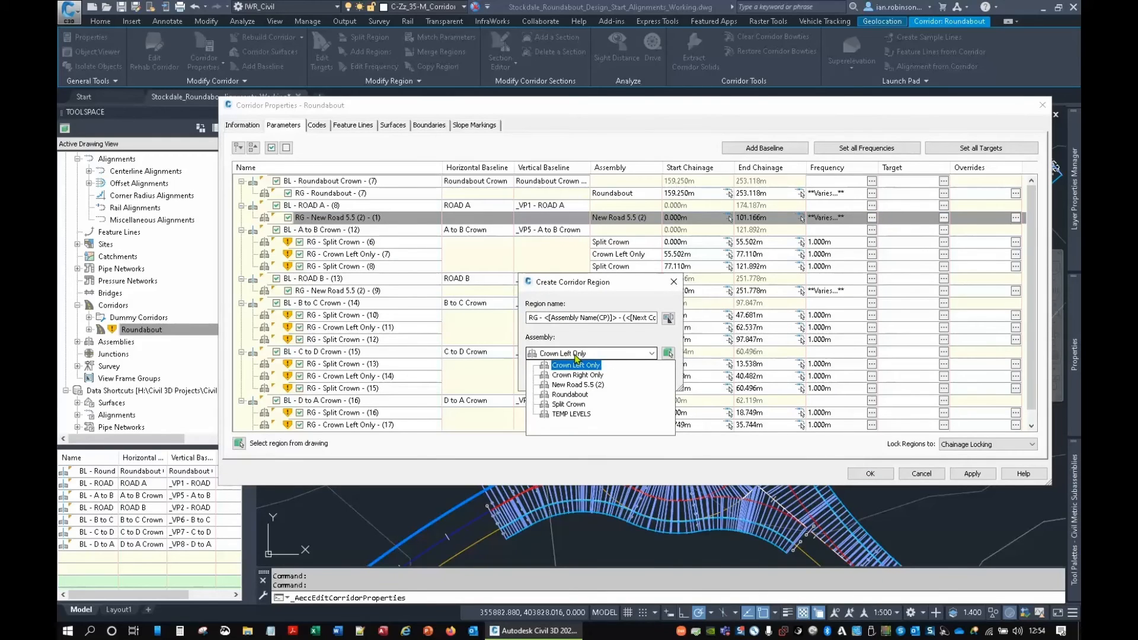
{"action": "left_click", "coordinate": [575, 375]}
{"action": "left_click", "coordinate": [545, 374]}
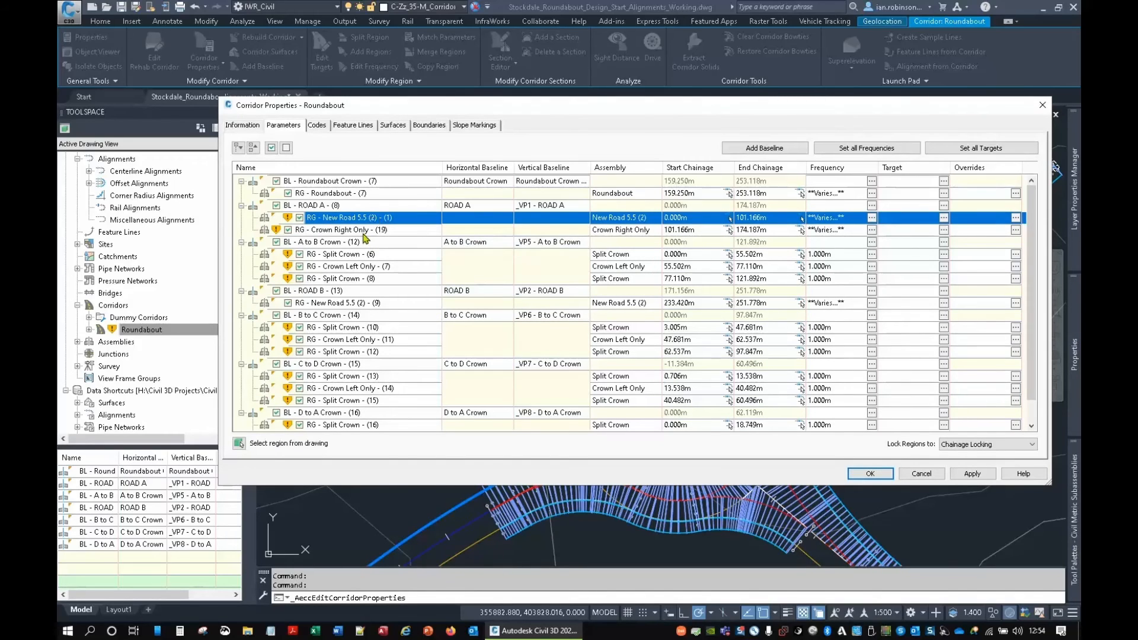
Set the ROAD A Crown Right Only region's end chainage to about 145.656 m, at the start of the D to A corridor edge.
{"action": "left_click", "coordinate": [359, 231]}
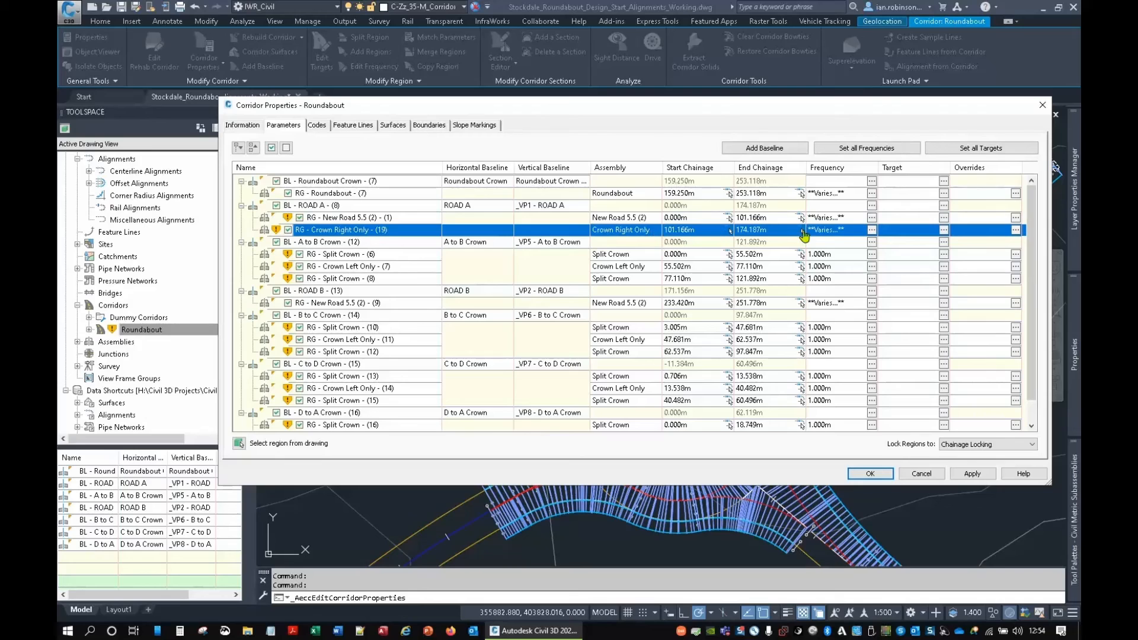
{"action": "left_click", "coordinate": [802, 231]}
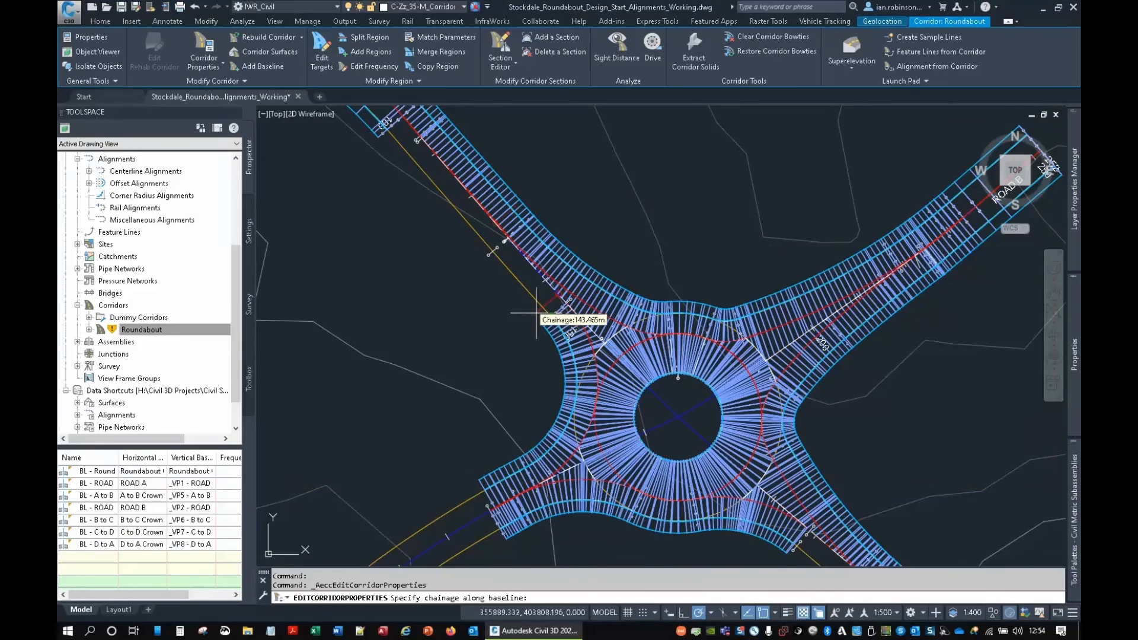
{"action": "scroll", "coordinate": [549, 334], "scroll_direction": "up", "scroll_amount": 5}
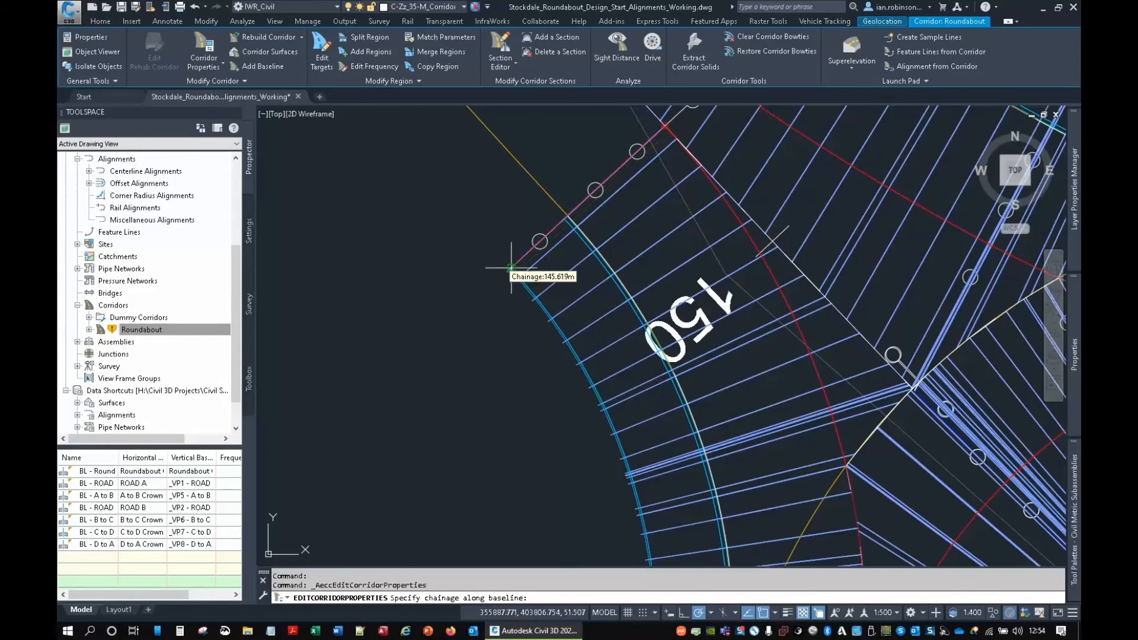
{"action": "left_click", "coordinate": [511, 267]}
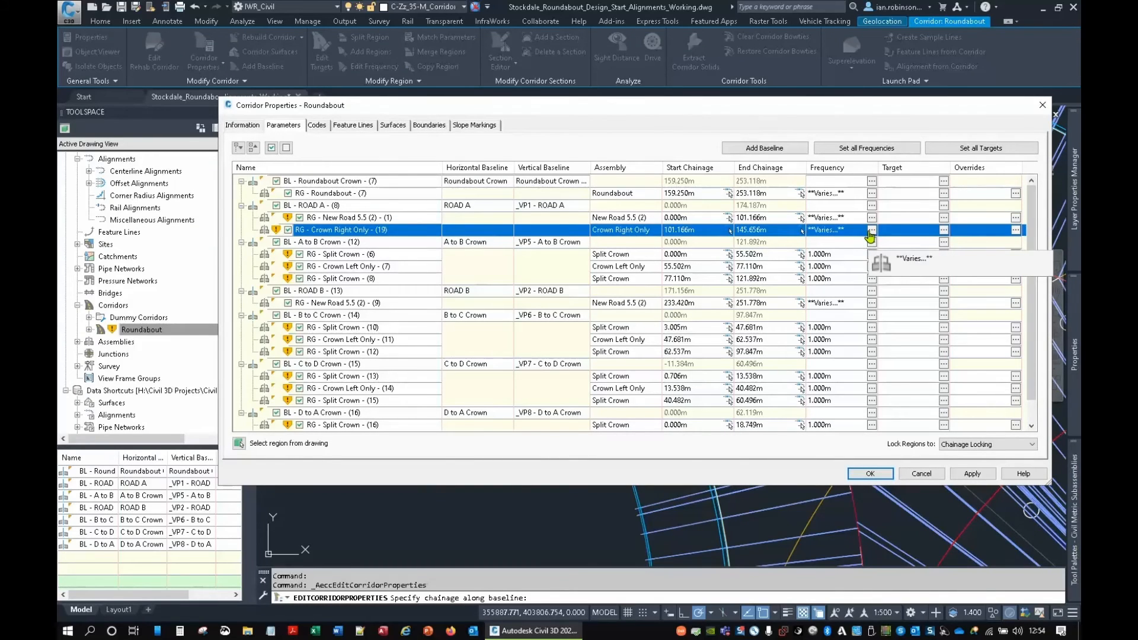
Set the ROAD A Crown Right Only region's assembly frequency to 10 m along straights and a 5 m curve increment.
{"action": "left_click", "coordinate": [870, 231]}
{"action": "left_click", "coordinate": [603, 191]}
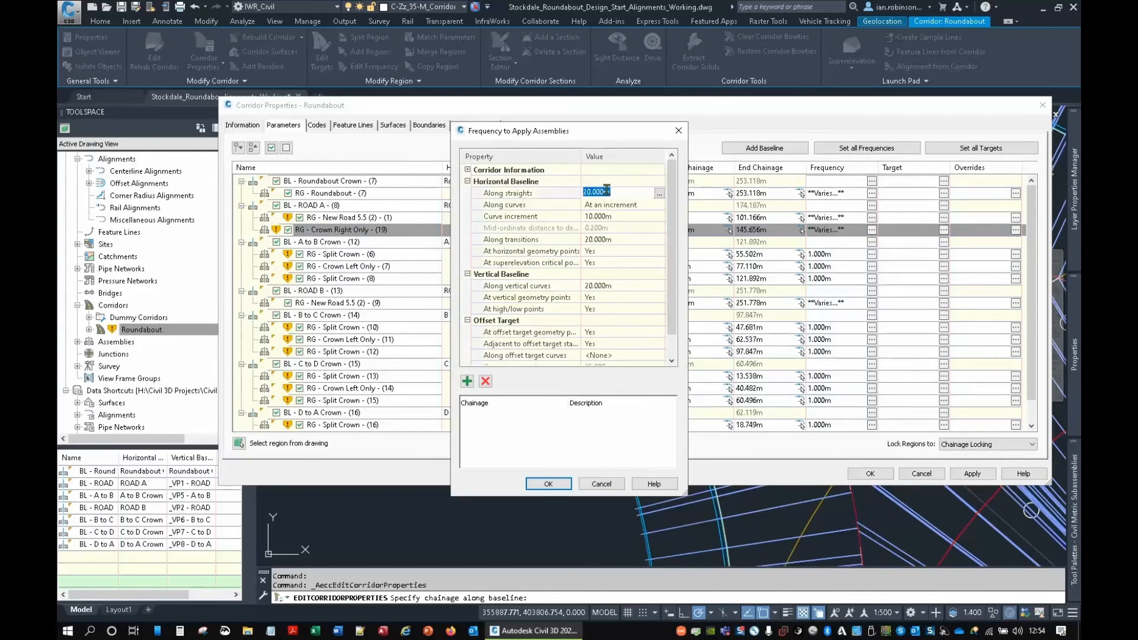
{"action": "type", "text": "10"}
{"action": "left_click", "coordinate": [611, 216]}
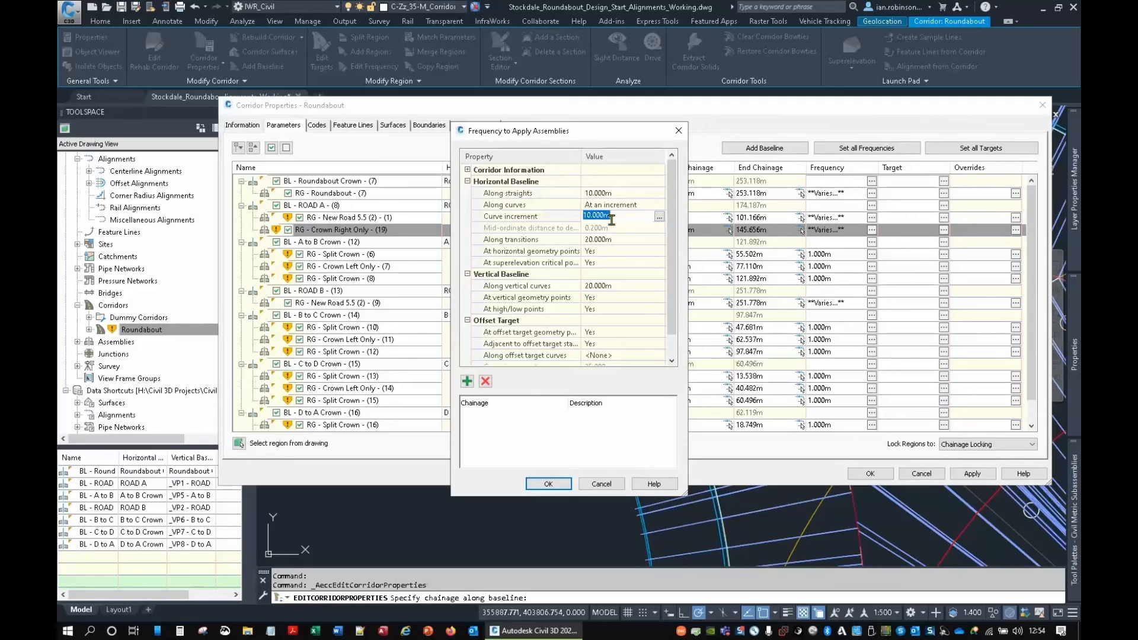
{"action": "type", "text": "5"}
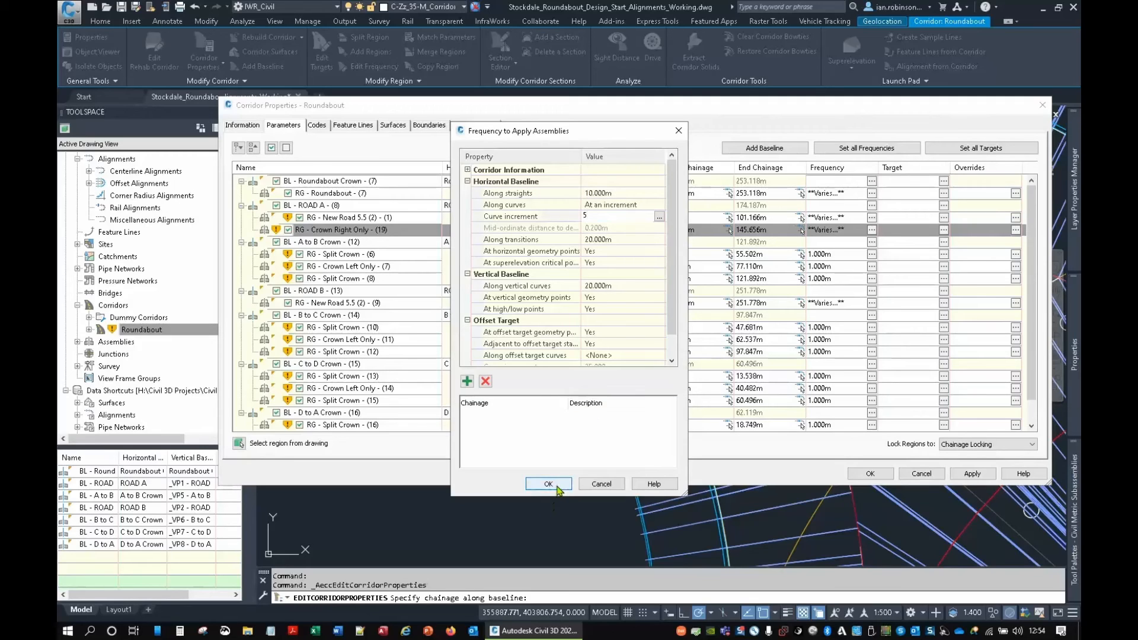
{"action": "left_click", "coordinate": [549, 483]}
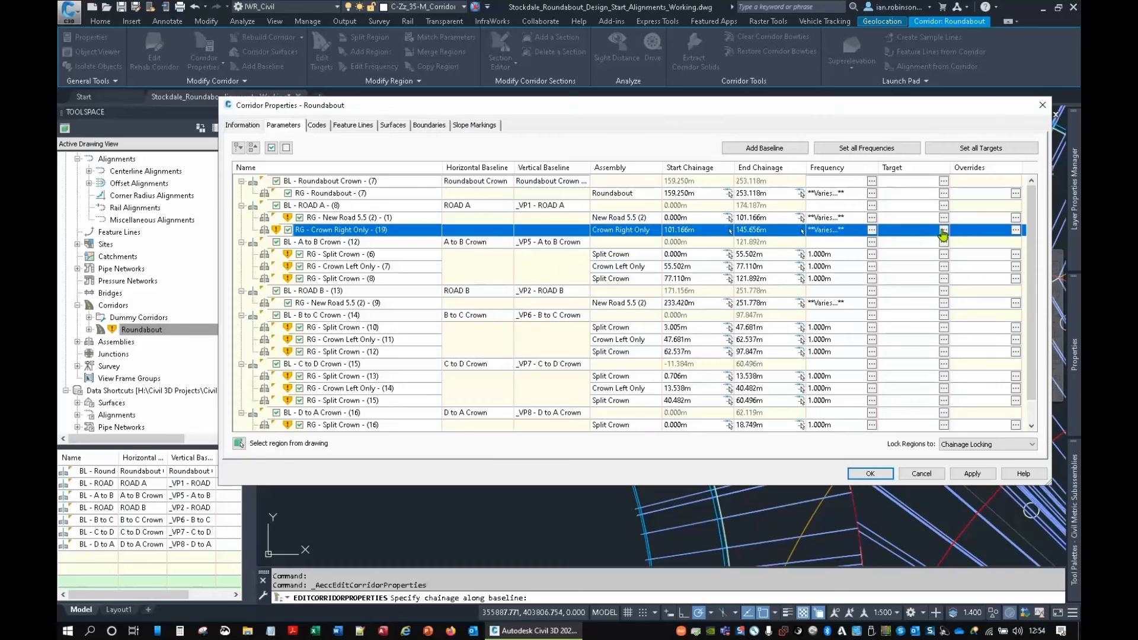
Set the RHS CARRIAGEWAY width target of the ROAD A Crown Right Only region to the D to A Offset Left alignment.
{"action": "left_click", "coordinate": [943, 231]}
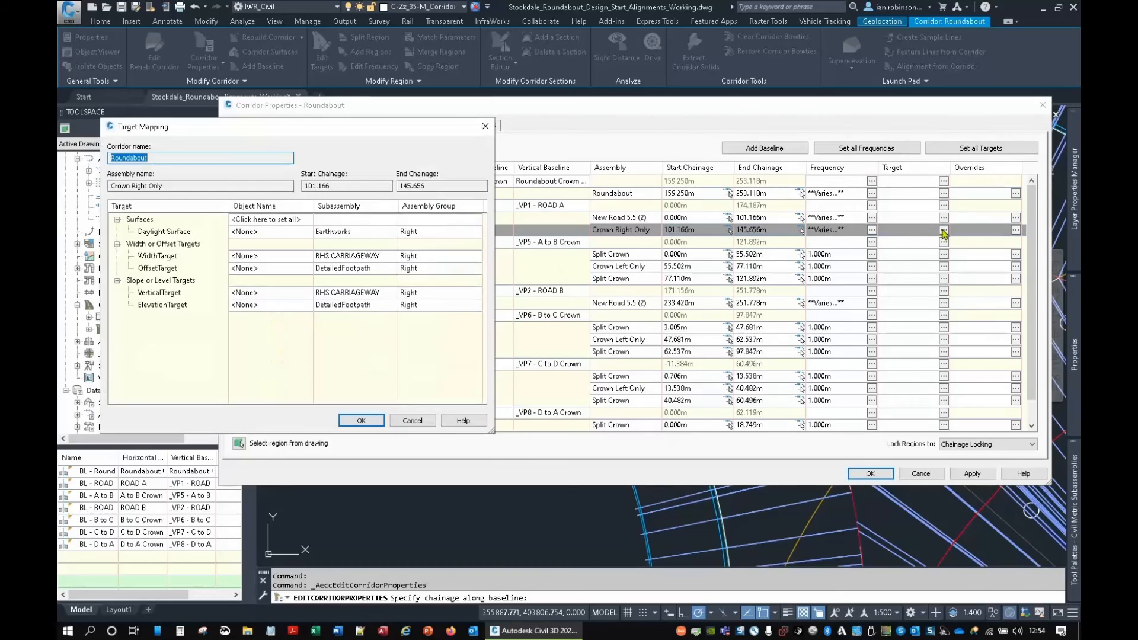
{"action": "left_click", "coordinate": [299, 257]}
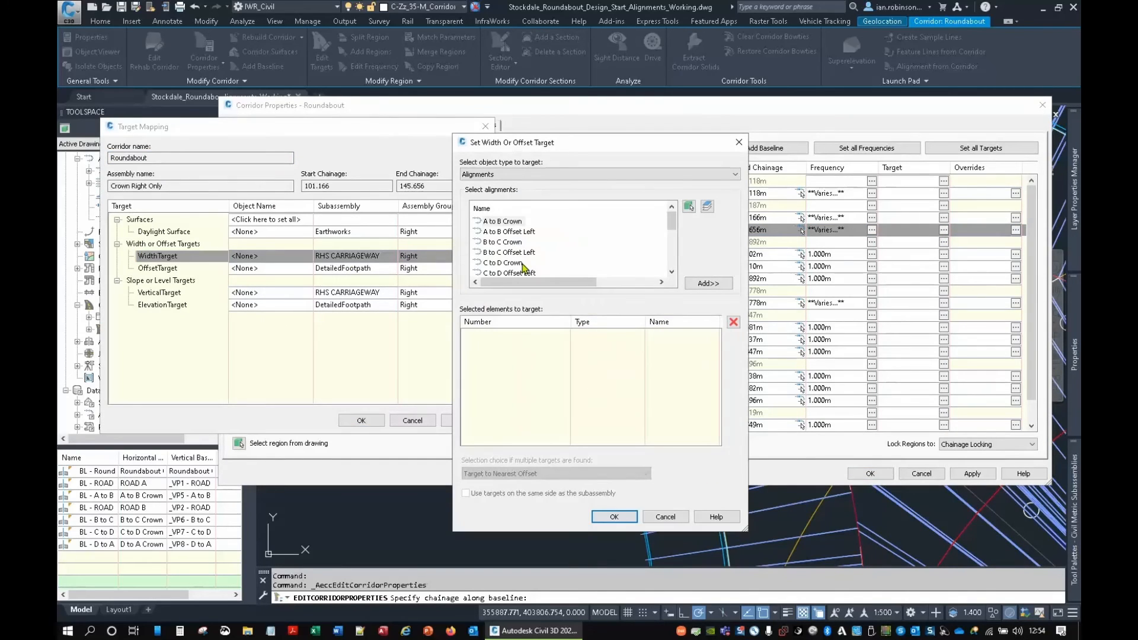
{"action": "scroll", "coordinate": [523, 268], "scroll_direction": "down", "scroll_amount": 1}
{"action": "left_click", "coordinate": [510, 262]}
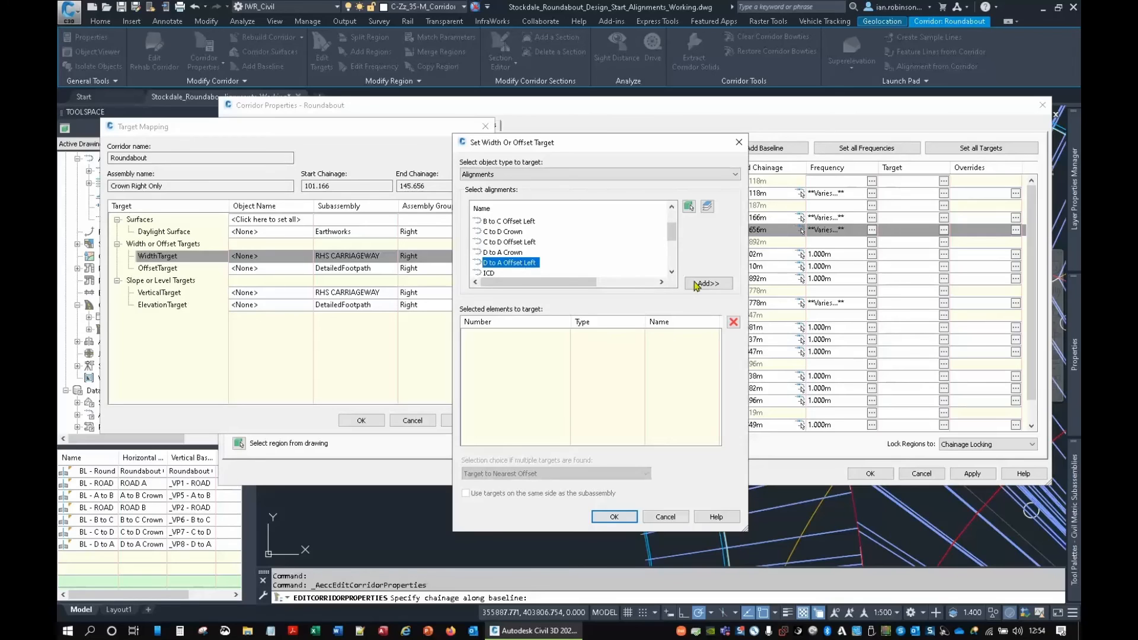
{"action": "left_click", "coordinate": [708, 284]}
{"action": "left_click", "coordinate": [615, 516]}
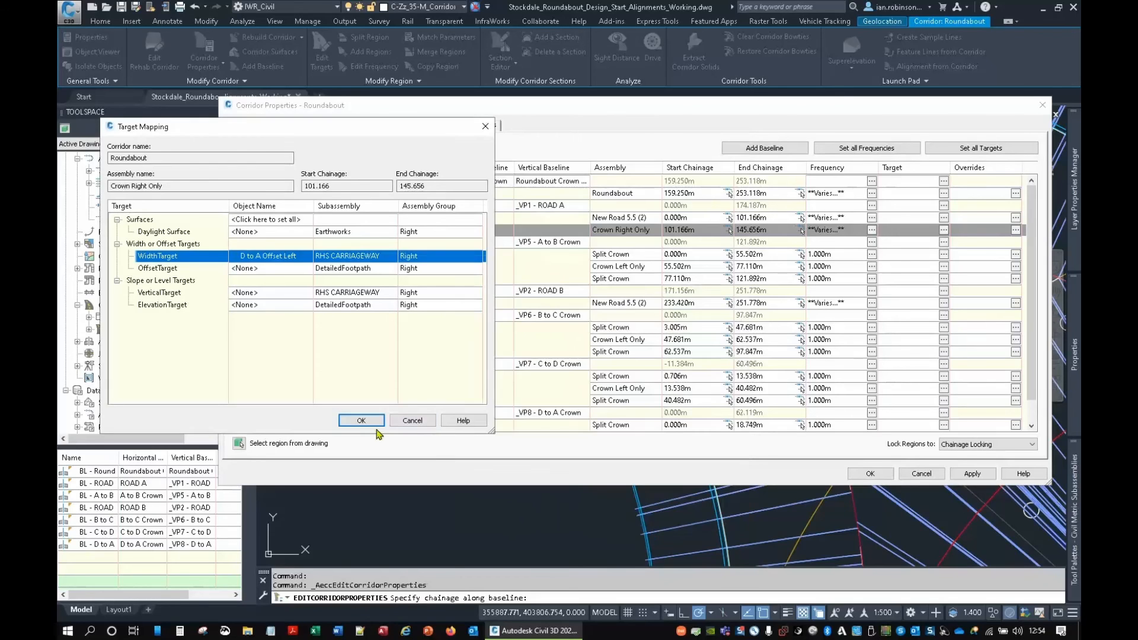
{"action": "left_click", "coordinate": [363, 421]}
Accept the corridor properties, rebuild the corridor with the new ROAD A region, and check the filled stretch.
{"action": "left_click", "coordinate": [870, 474]}
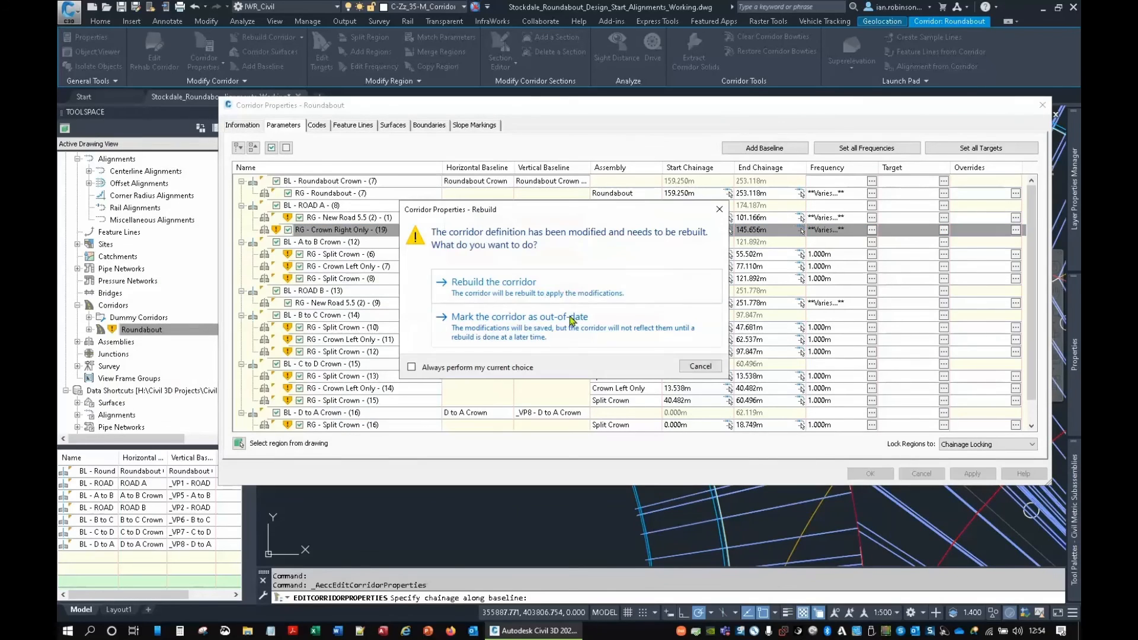
{"action": "left_click", "coordinate": [473, 283]}
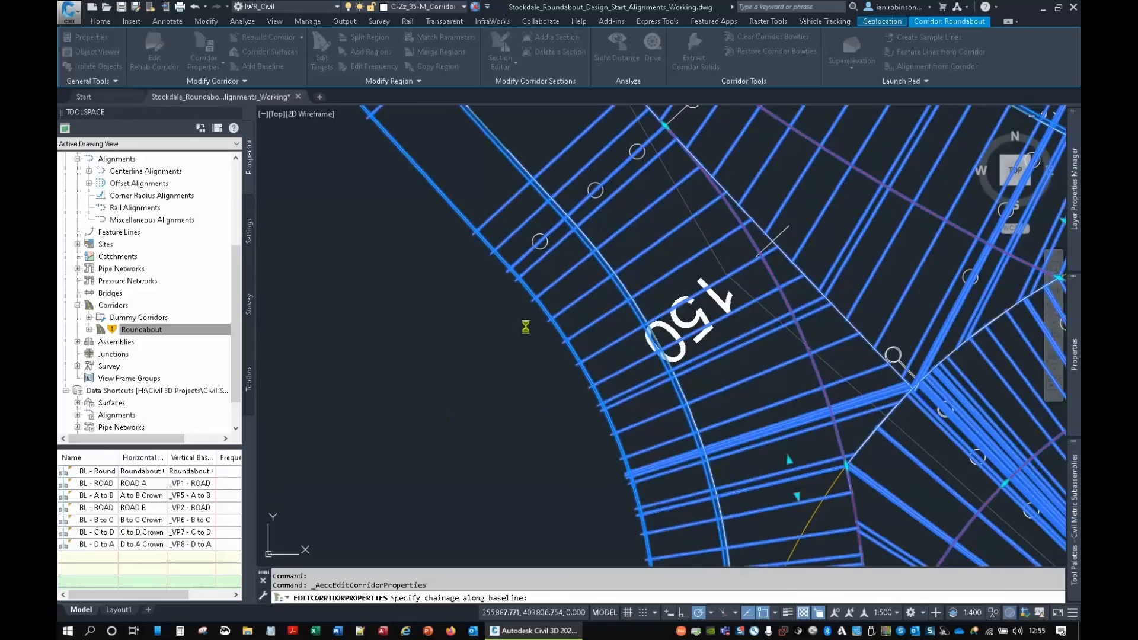
{"action": "scroll", "coordinate": [530, 320], "scroll_direction": "down", "scroll_amount": 5}
{"action": "scroll", "coordinate": [537, 318], "scroll_direction": "down", "scroll_amount": 3}
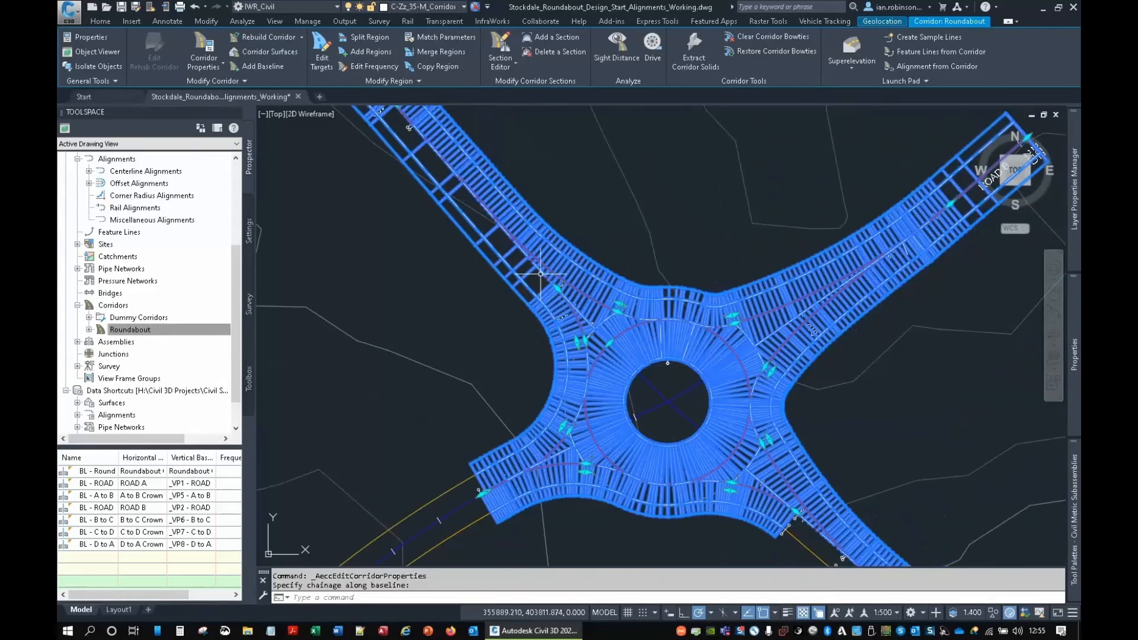
{"action": "middle_click_drag", "start_coordinate": [540, 274], "coordinate": [648, 386]}
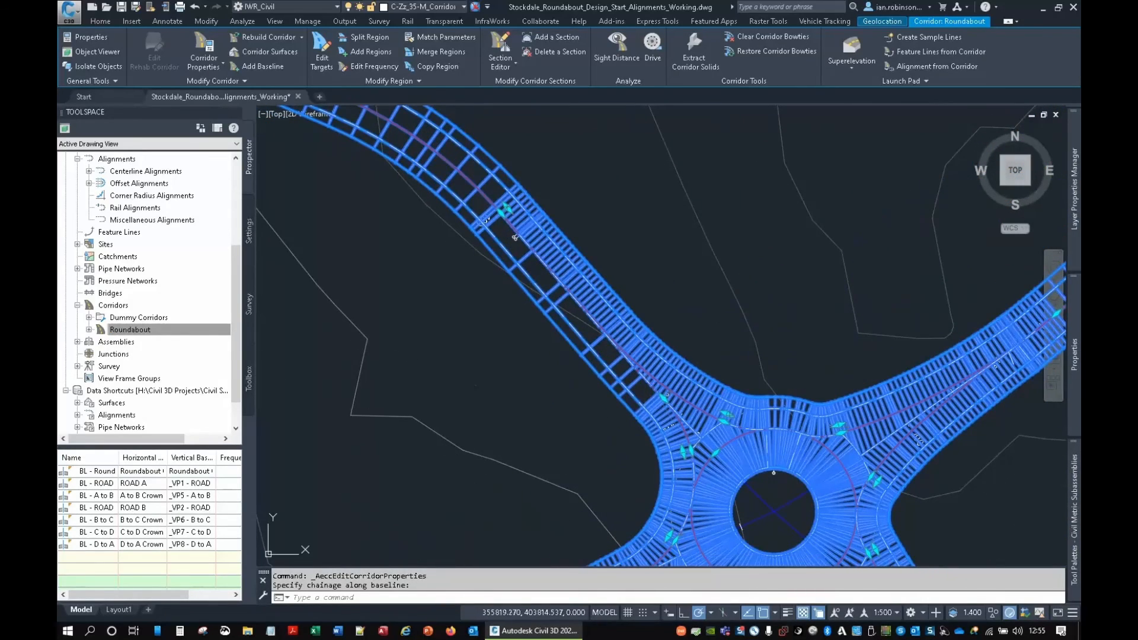
{"action": "key", "text": "Escape"}
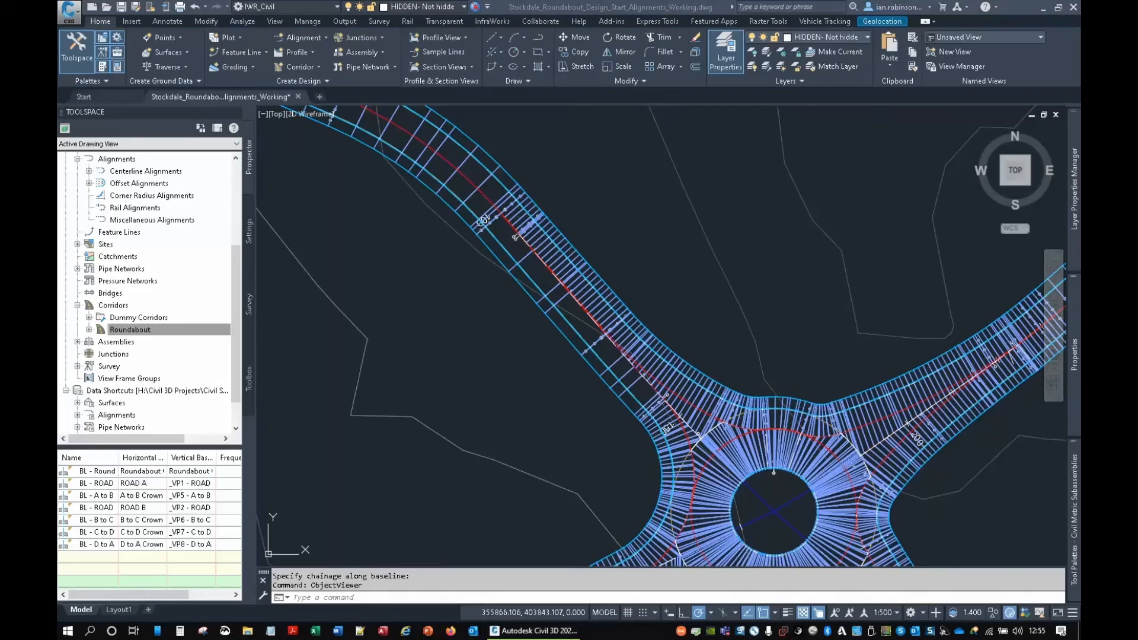
View the Roundabout corridor in the Object Viewer, tilted to a 3D view and zoomed in on the circle.
{"action": "left_click", "coordinate": [620, 333]}
{"action": "right_click", "coordinate": [619, 332]}
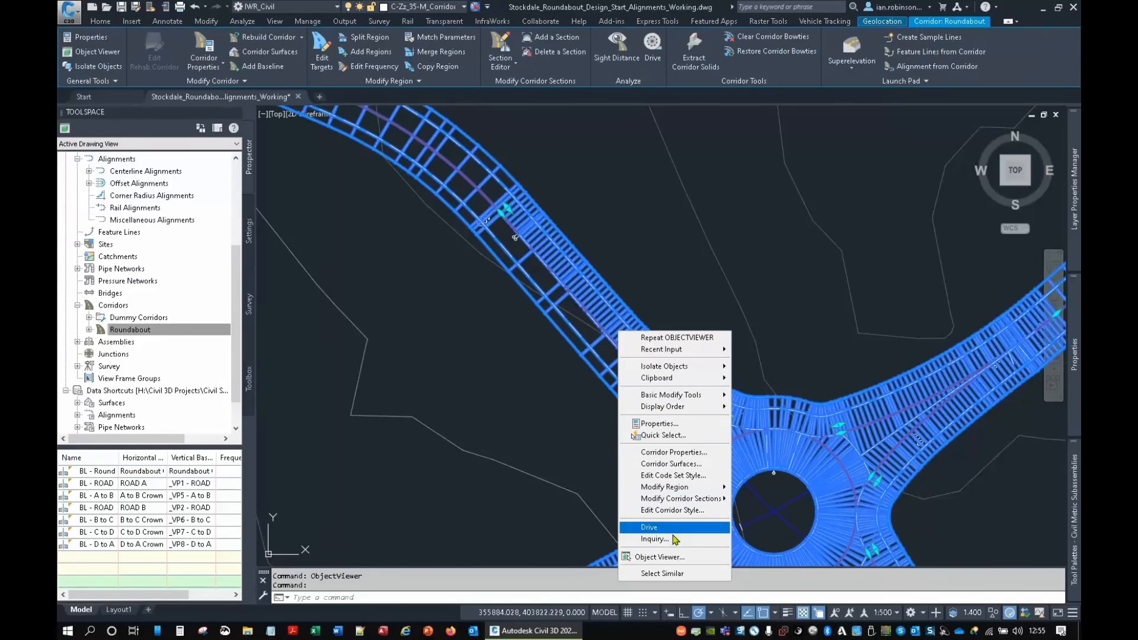
{"action": "left_click", "coordinate": [670, 558]}
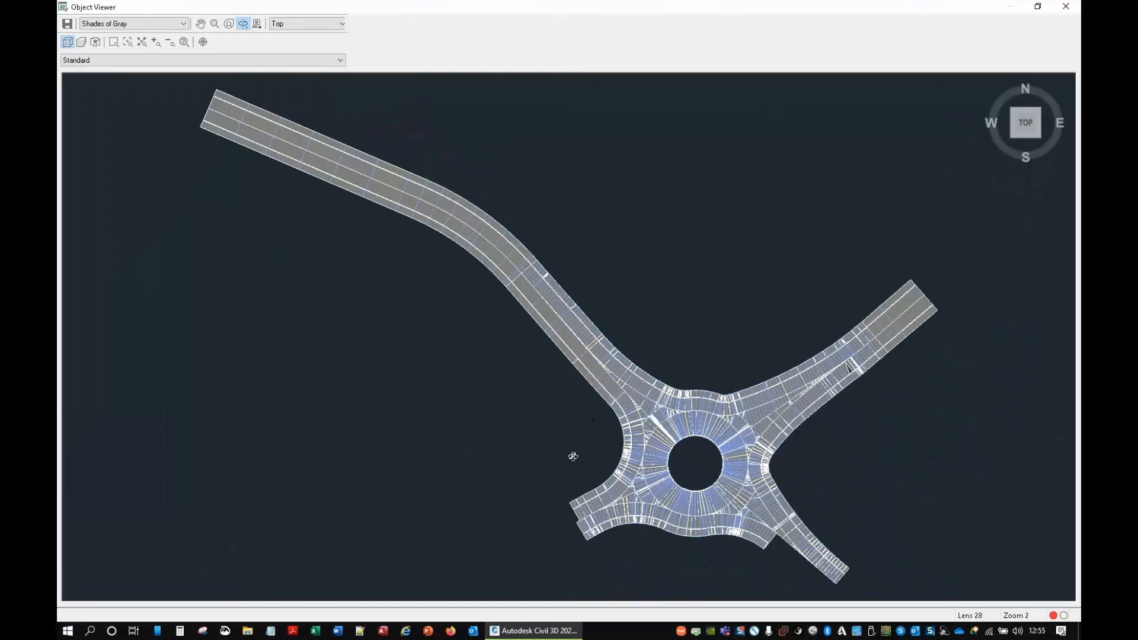
{"action": "left_click_drag", "start_coordinate": [572, 457], "coordinate": [673, 323]}
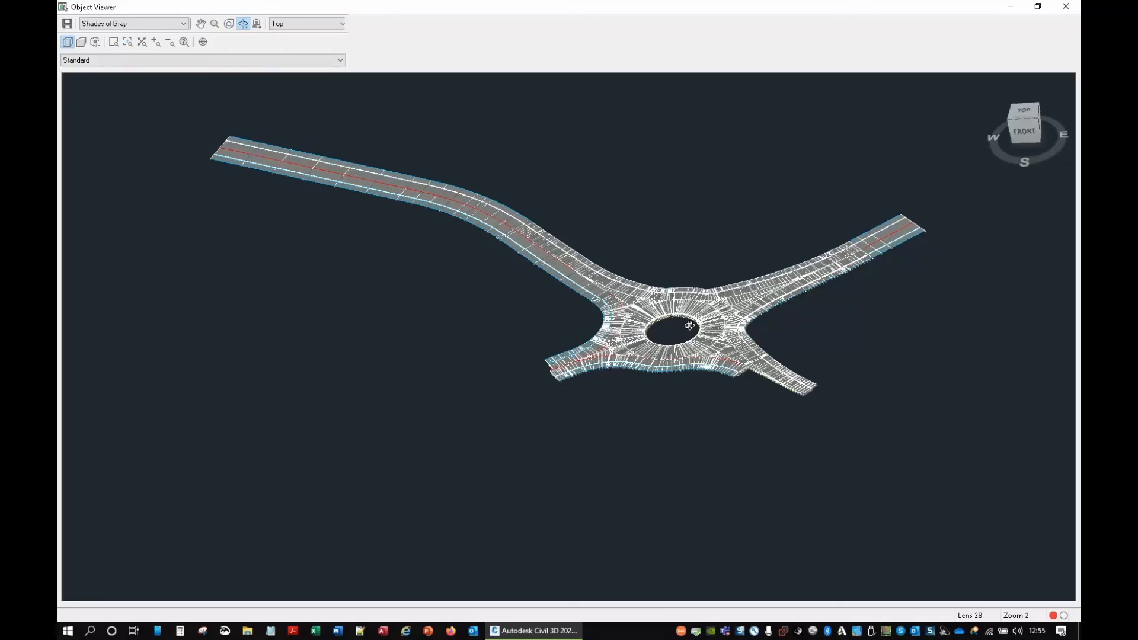
{"action": "scroll", "coordinate": [689, 325], "scroll_direction": "up", "scroll_amount": 2}
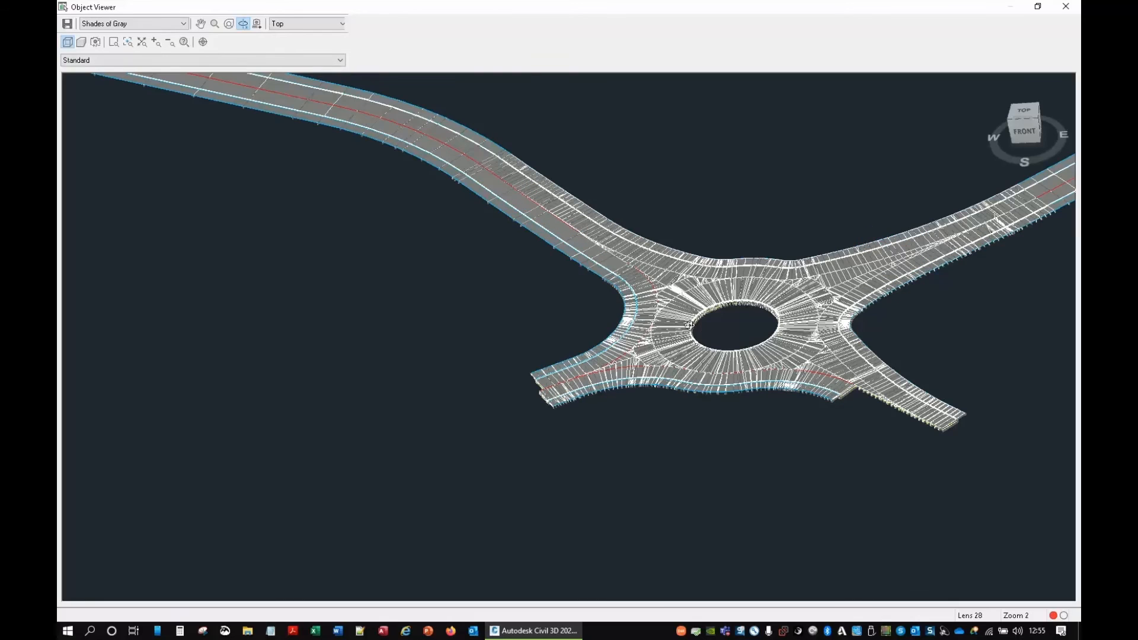
Close the 3D view of the corridor and inspect its road arms and the central circle in plan.
{"action": "right_click", "coordinate": [665, 277]}
{"action": "left_click", "coordinate": [682, 279]}
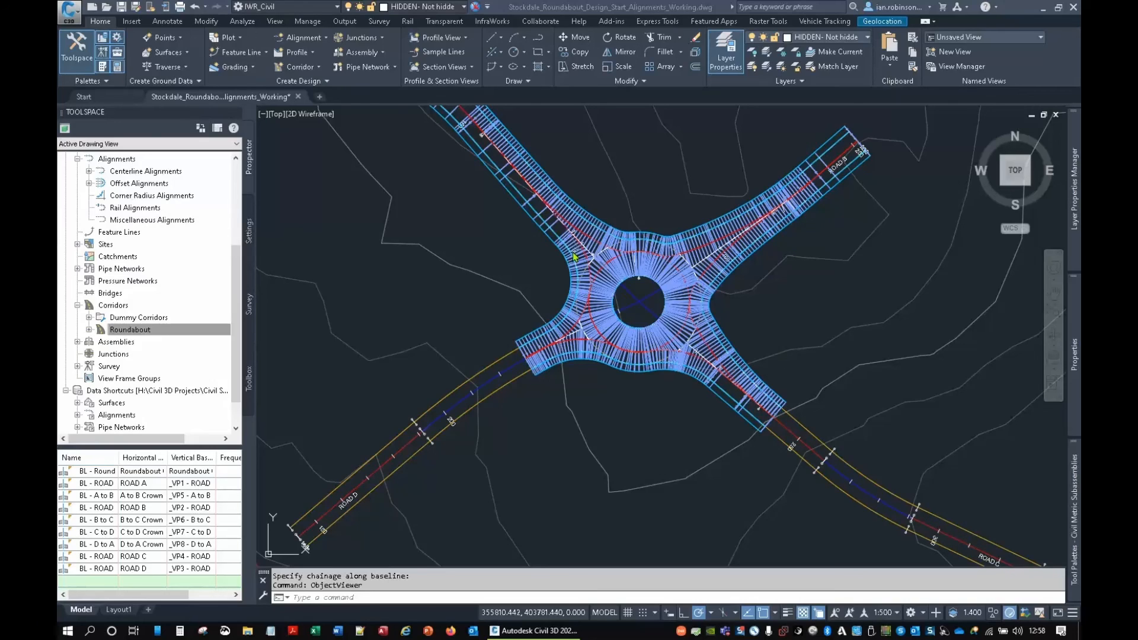
{"action": "mouse_move", "coordinate": [639, 288]}
{"action": "middle_mouse_down"}
{"action": "mouse_move", "coordinate": [668, 424]}
{"action": "mouse_move", "coordinate": [804, 487]}
{"action": "mouse_move", "coordinate": [899, 499]}
{"action": "middle_mouse_up"}
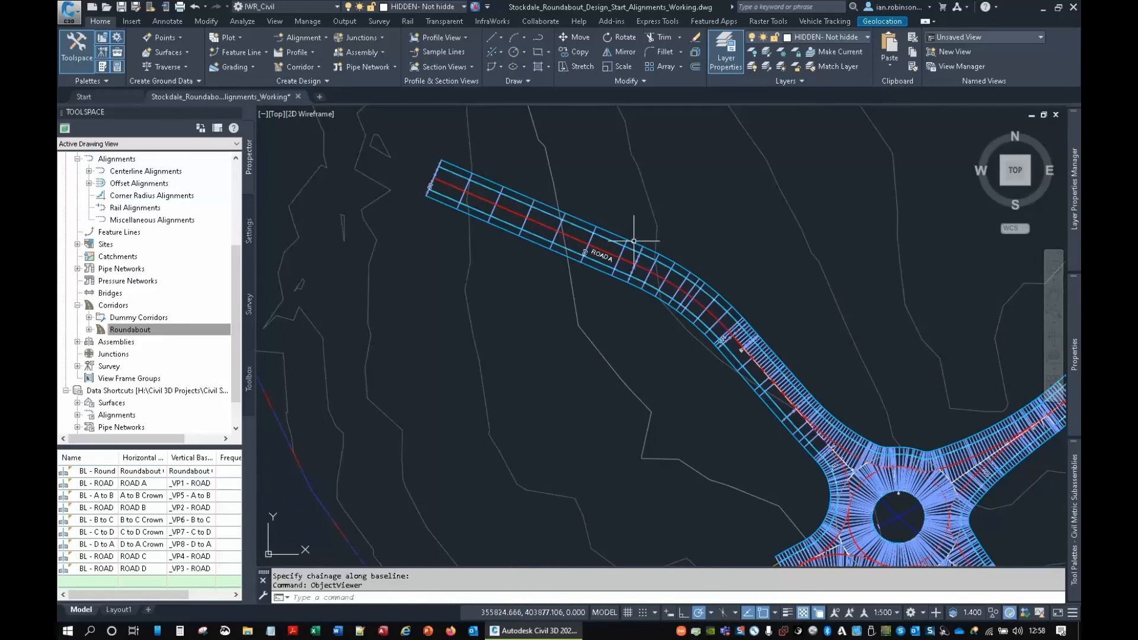
{"action": "middle_click_drag", "start_coordinate": [818, 397], "coordinate": [542, 241]}
{"action": "middle_click_drag", "start_coordinate": [620, 412], "coordinate": [512, 169]}
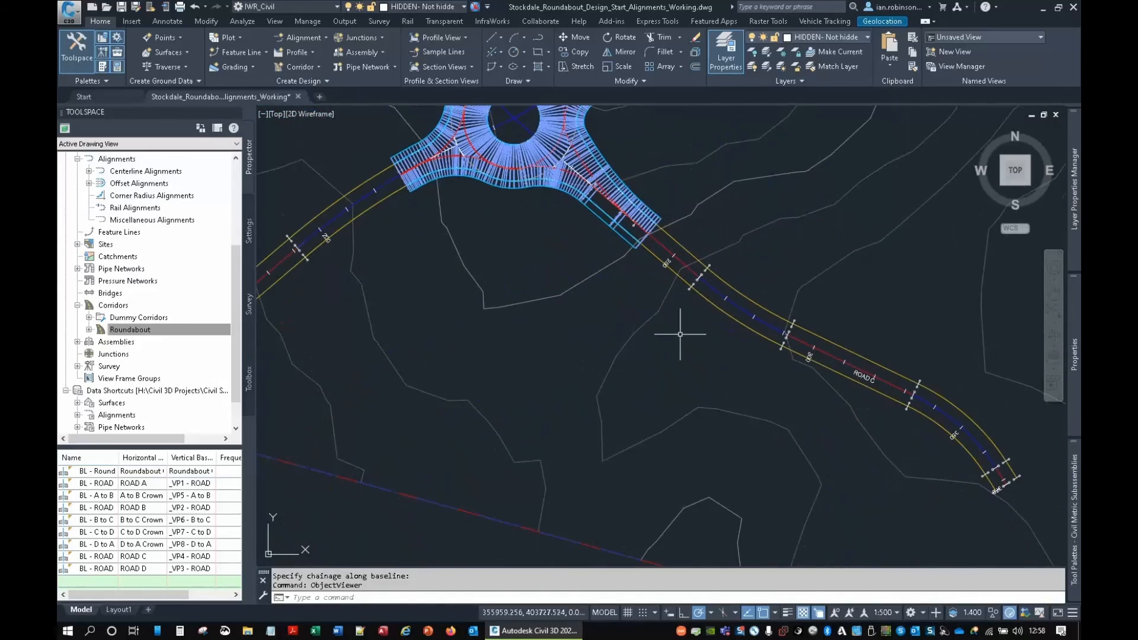
{"action": "mouse_move", "coordinate": [578, 258]}
{"action": "middle_mouse_down"}
{"action": "mouse_move", "coordinate": [673, 429]}
{"action": "mouse_move", "coordinate": [701, 445]}
{"action": "middle_mouse_up"}
{"action": "scroll", "coordinate": [625, 274], "scroll_direction": "up", "scroll_amount": 2}
{"action": "middle_click_drag", "start_coordinate": [655, 322], "coordinate": [699, 304]}
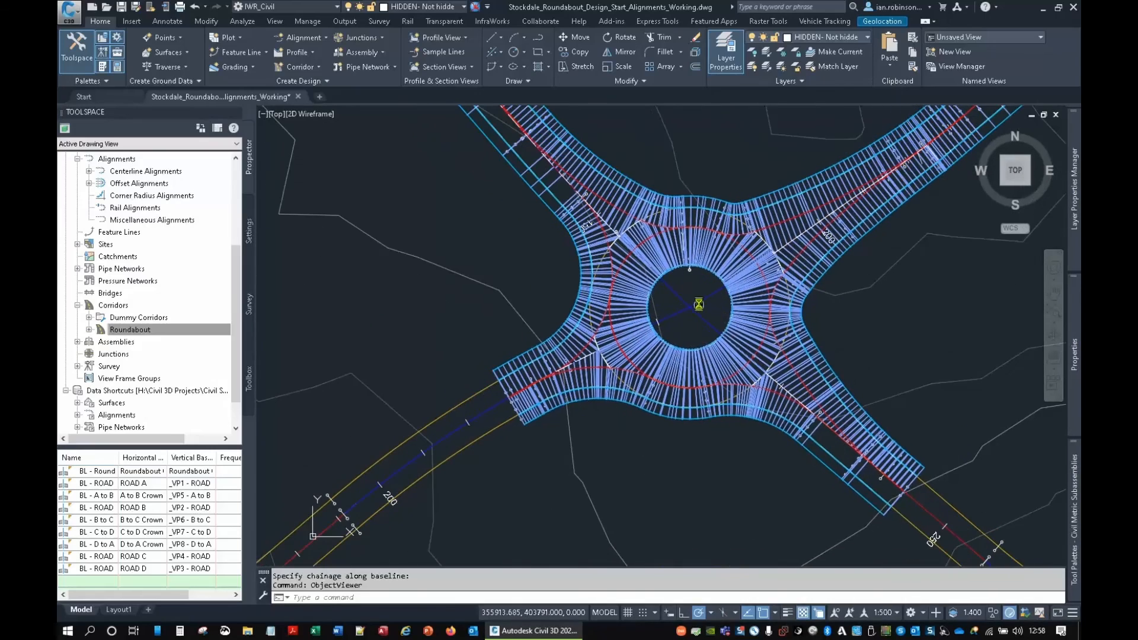
{"action": "scroll", "coordinate": [696, 301], "scroll_direction": "up", "scroll_amount": 2}
{"action": "key", "text": "Escape"}
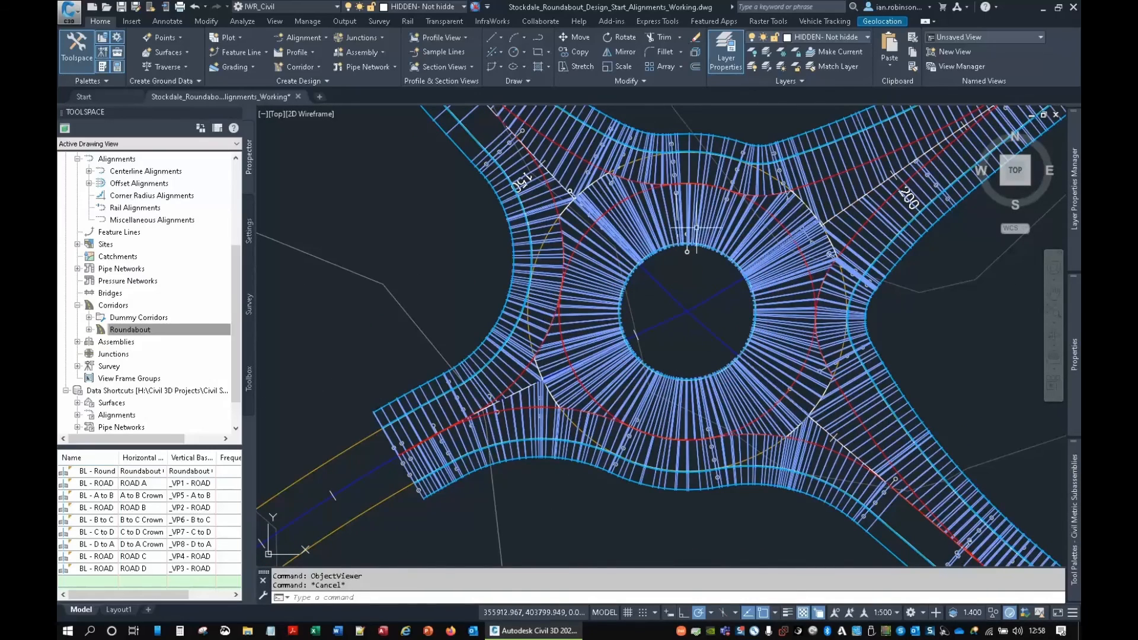
Examine the Roundabout corridor in the Object Viewer from a tilted 3D angle, close up around the circle, and close the viewer.
{"action": "left_click", "coordinate": [691, 236]}
{"action": "right_click", "coordinate": [697, 225]}
{"action": "left_click", "coordinate": [733, 450]}
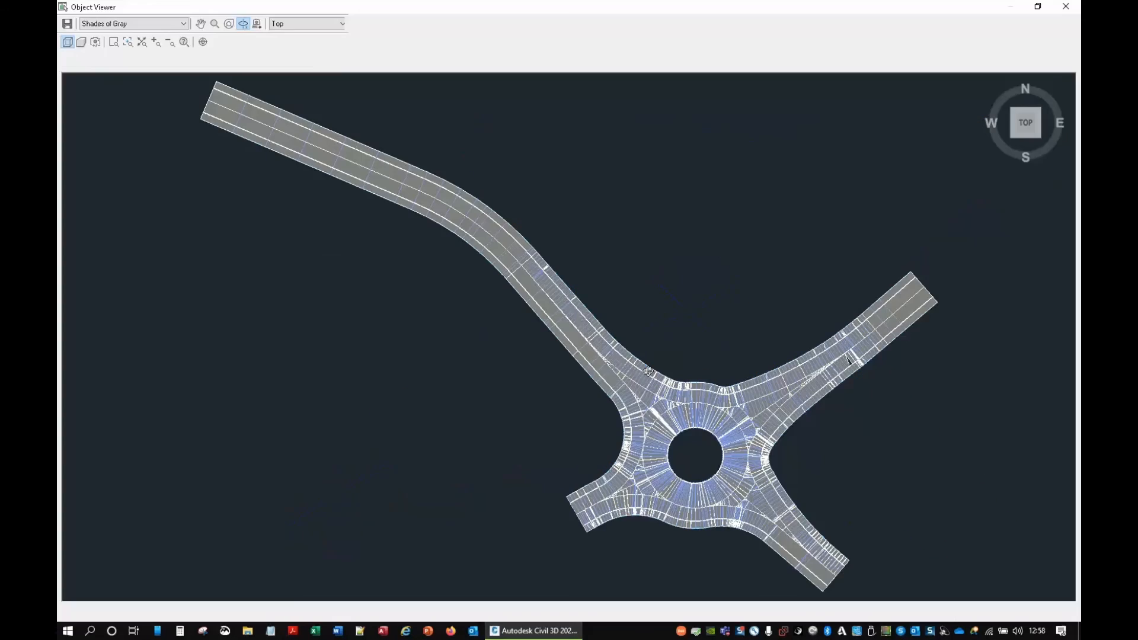
{"action": "left_click_drag", "start_coordinate": [653, 417], "coordinate": [722, 298]}
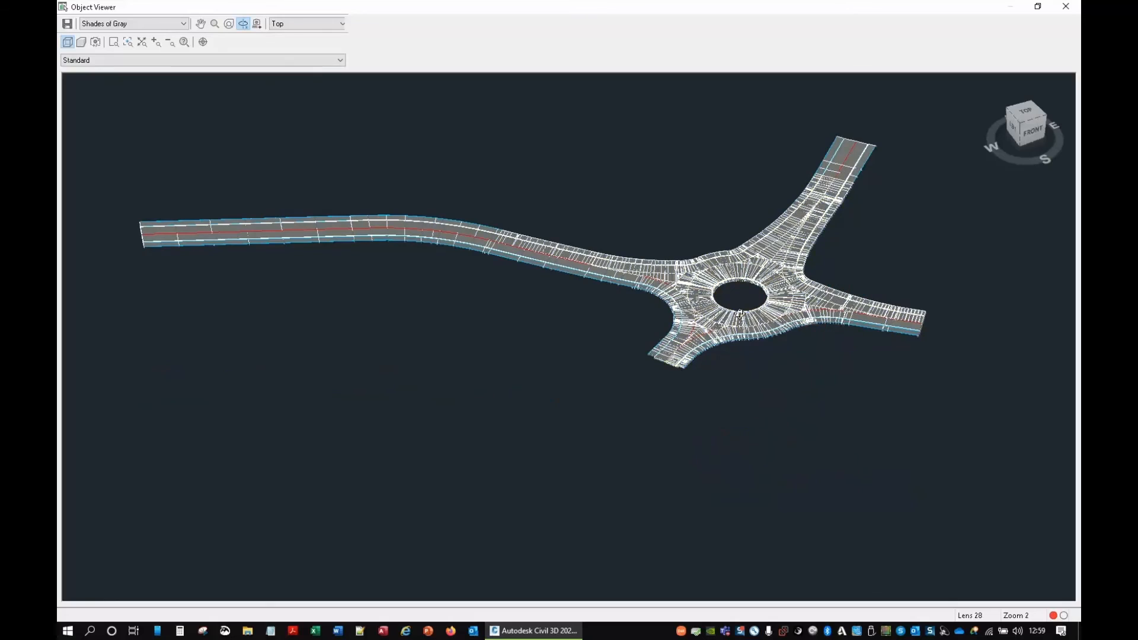
{"action": "scroll", "coordinate": [765, 283], "scroll_direction": "up", "scroll_amount": 5}
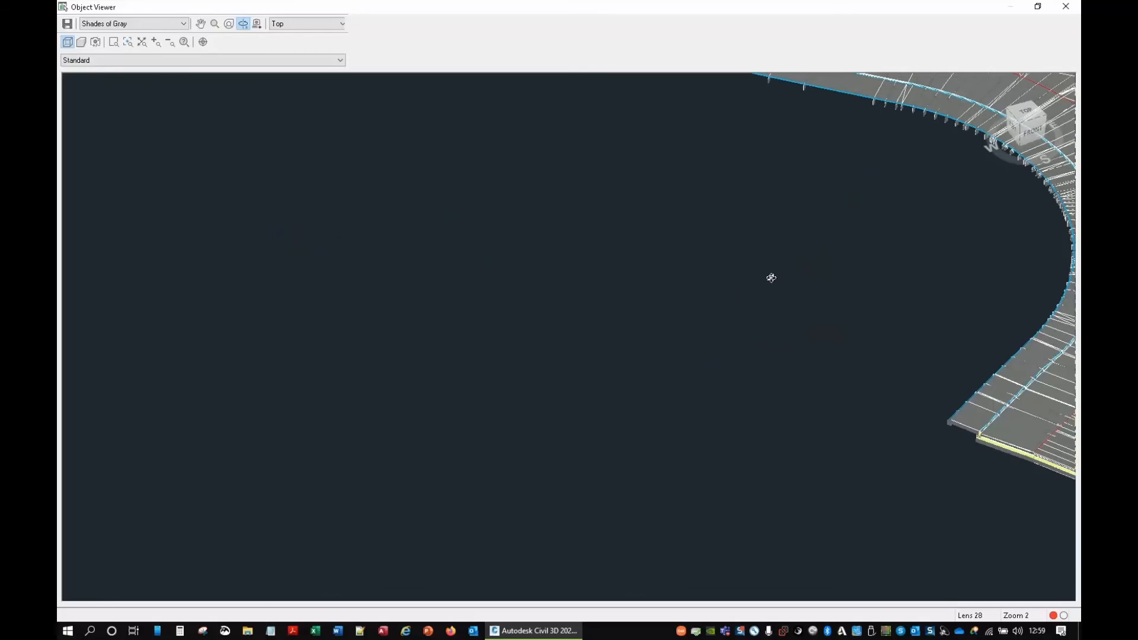
{"action": "middle_click_drag", "start_coordinate": [771, 277], "coordinate": [254, 416]}
{"action": "middle_click_drag", "start_coordinate": [805, 310], "coordinate": [600, 341]}
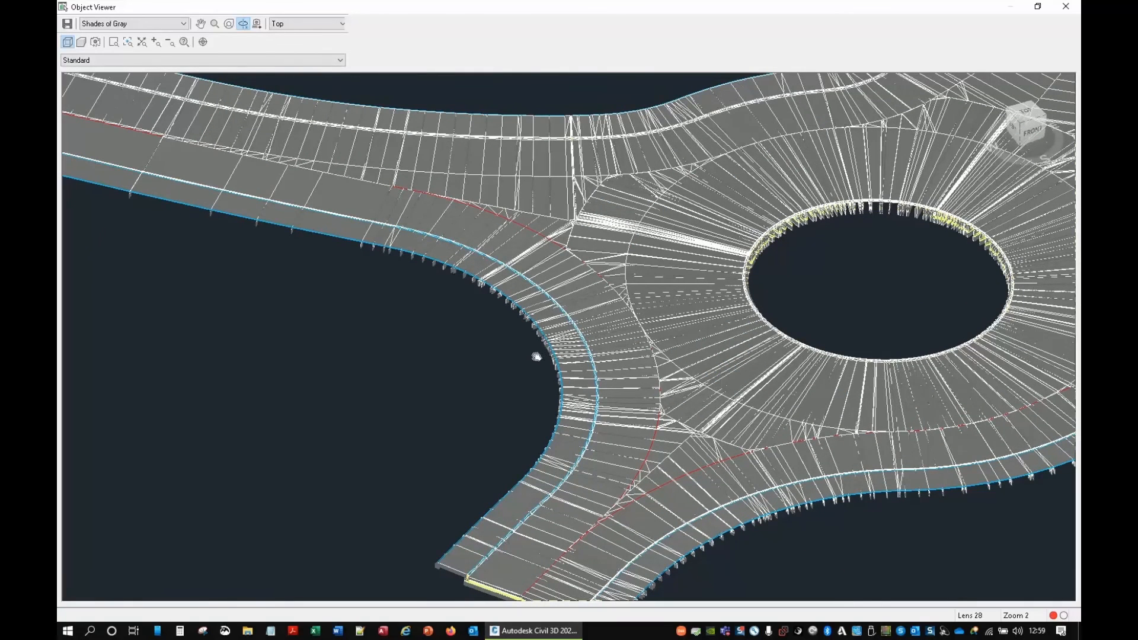
{"action": "middle_click_drag", "start_coordinate": [684, 336], "coordinate": [671, 325]}
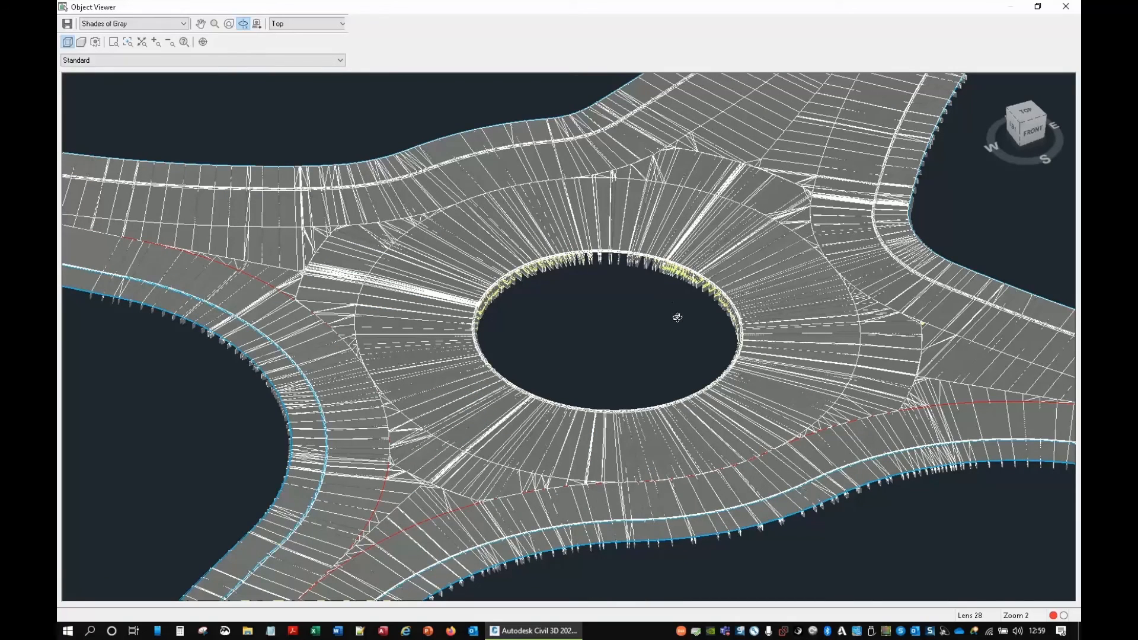
{"action": "scroll", "coordinate": [677, 318], "scroll_direction": "down", "scroll_amount": 2}
{"action": "right_click", "coordinate": [679, 320]}
{"action": "left_click", "coordinate": [688, 311]}
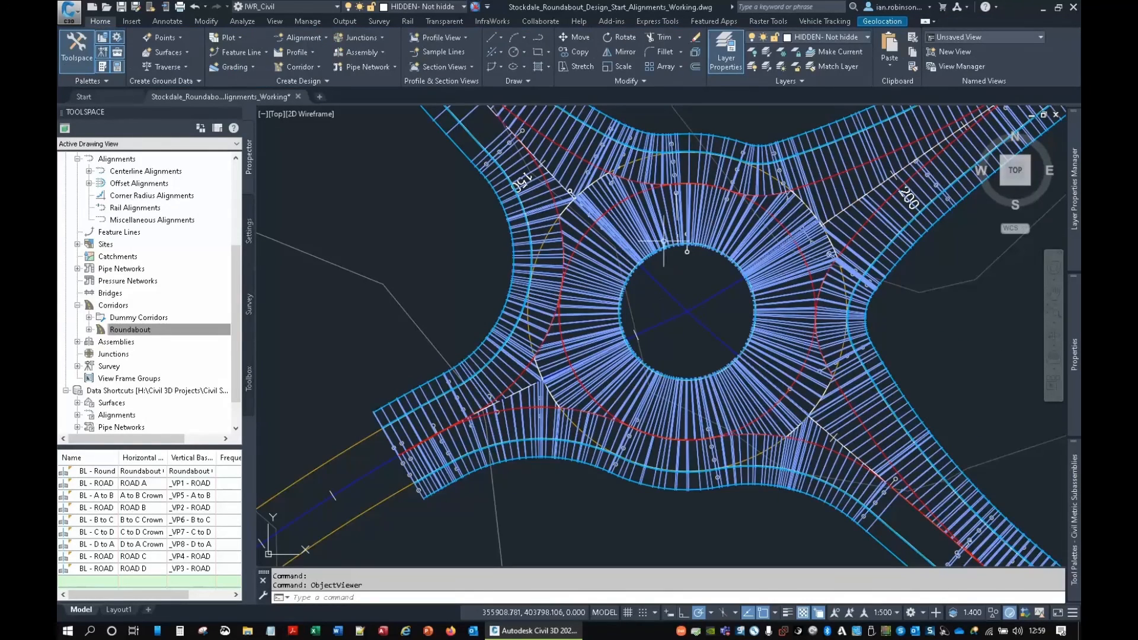
Change the Roundabout corridor's code set style to Plan View in the corridor properties.
{"action": "left_click", "coordinate": [667, 235]}
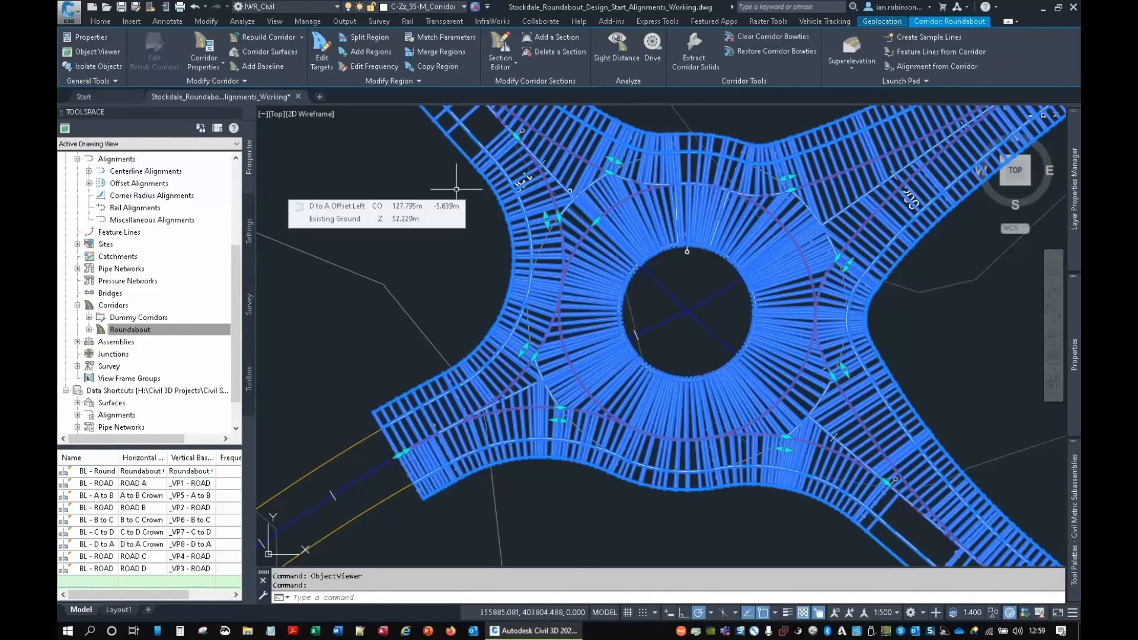
{"action": "mouse_move", "coordinate": [1073, 343]}
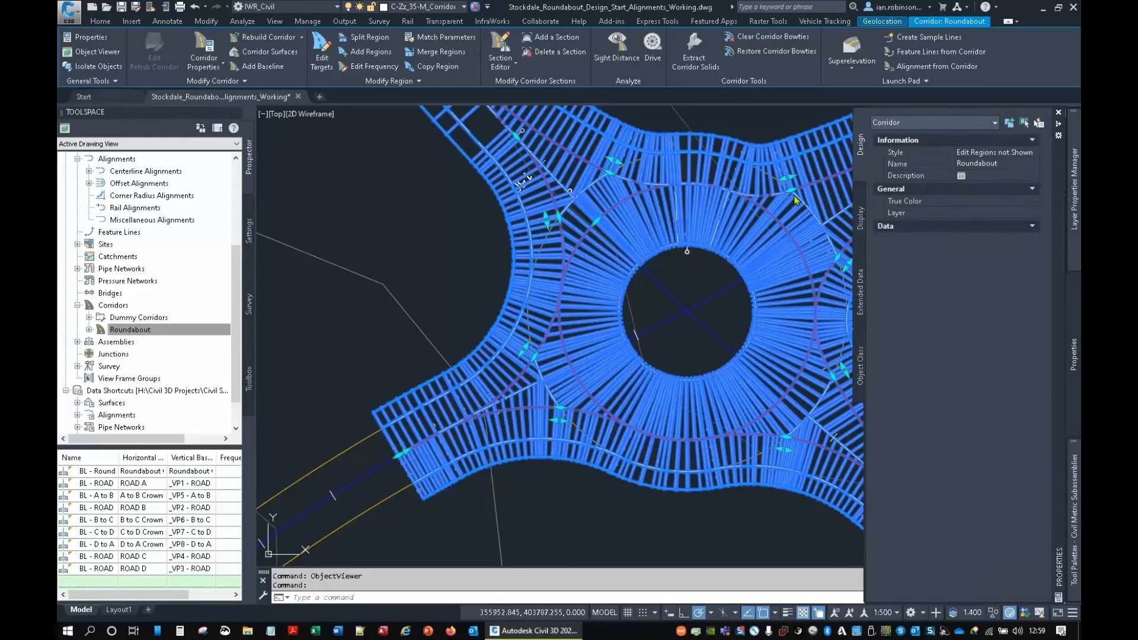
{"action": "double_click", "coordinate": [608, 315]}
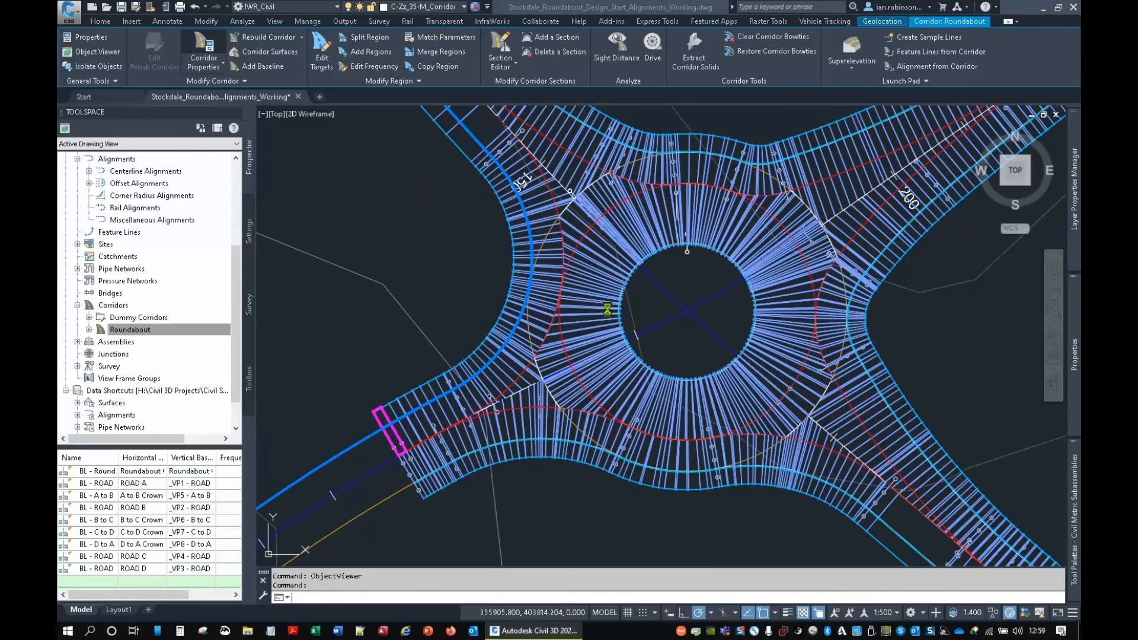
{"action": "left_click", "coordinate": [317, 124]}
{"action": "left_click", "coordinate": [325, 153]}
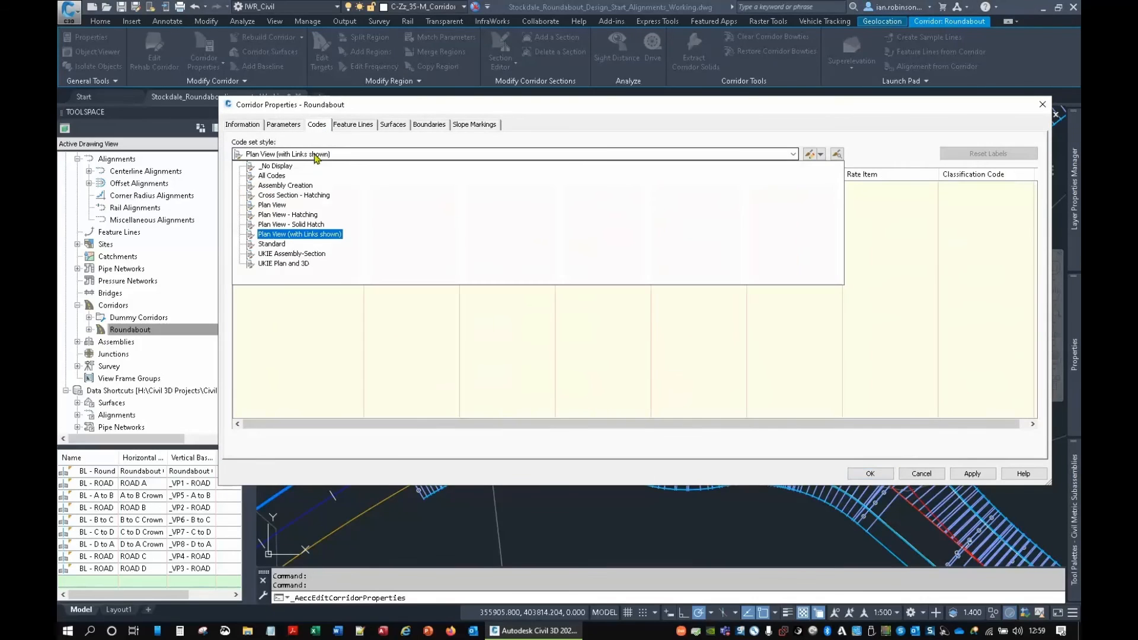
{"action": "left_click", "coordinate": [282, 222]}
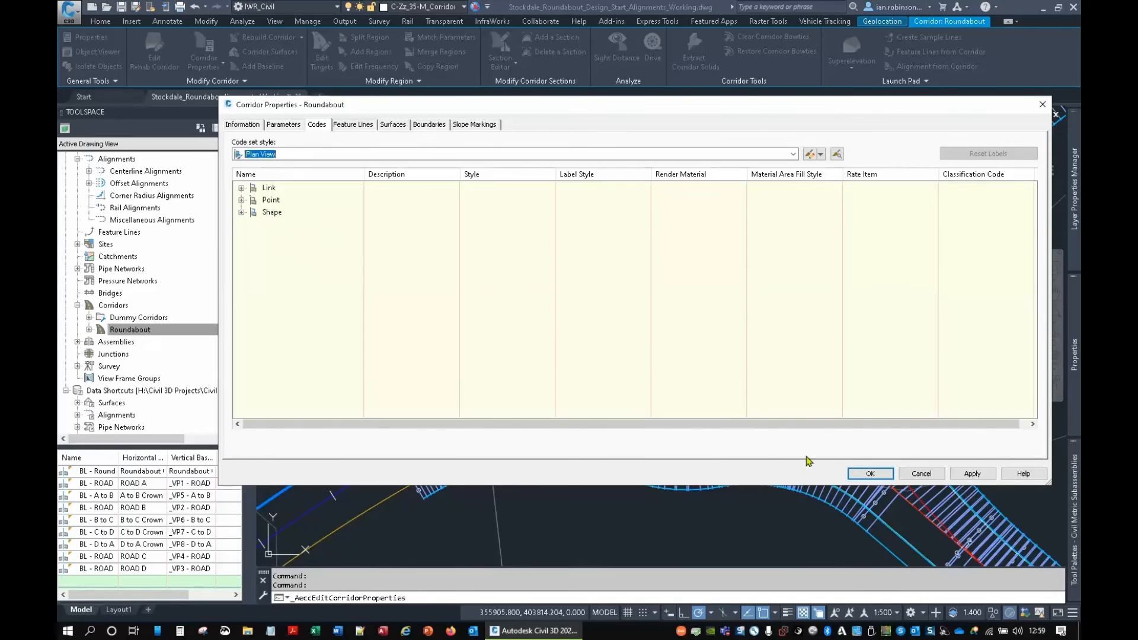
{"action": "left_click", "coordinate": [870, 474]}
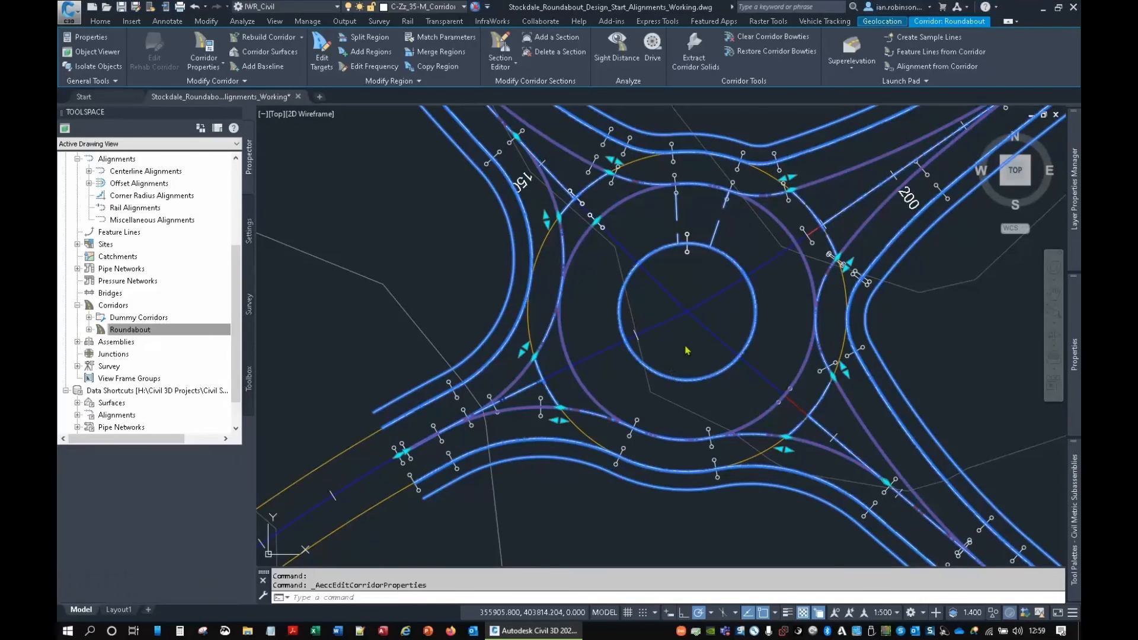
Create a corridor surface for the Roundabout corridor and give it the Contours 0.1m and 0.5m surface style.
{"action": "scroll", "coordinate": [659, 397], "scroll_direction": "down", "scroll_amount": 2}
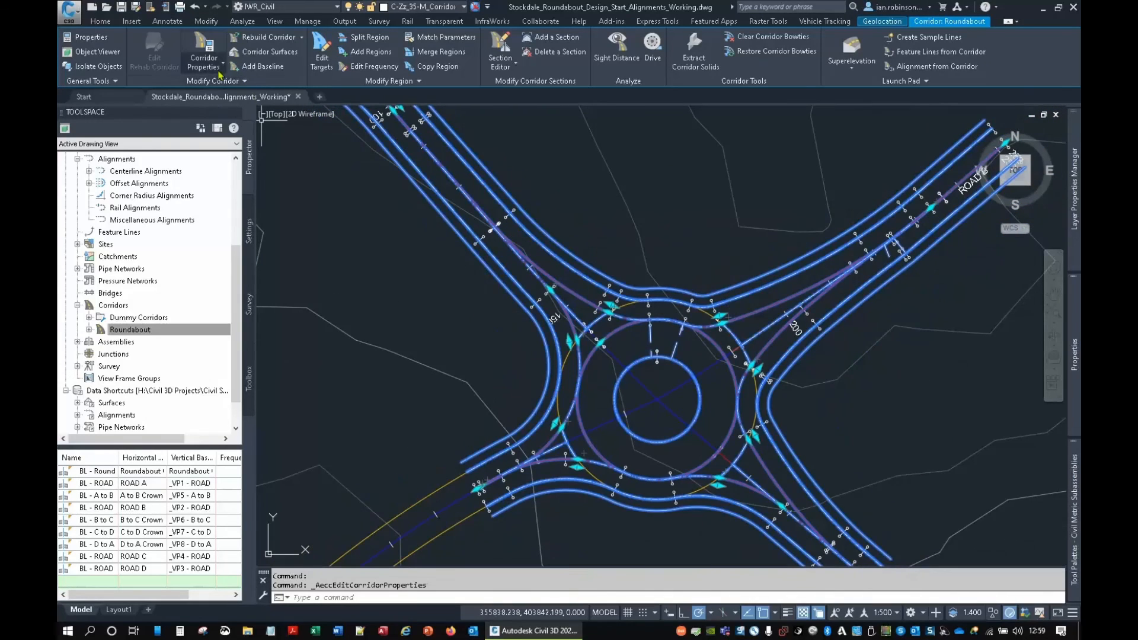
{"action": "left_click", "coordinate": [262, 52]}
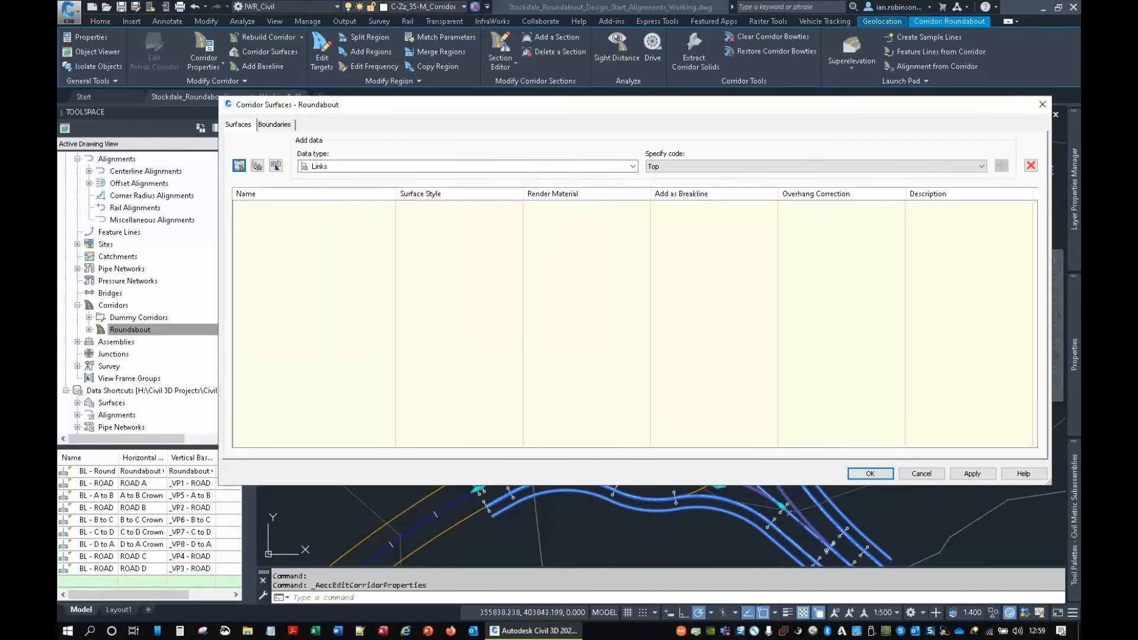
{"action": "left_click", "coordinate": [239, 165]}
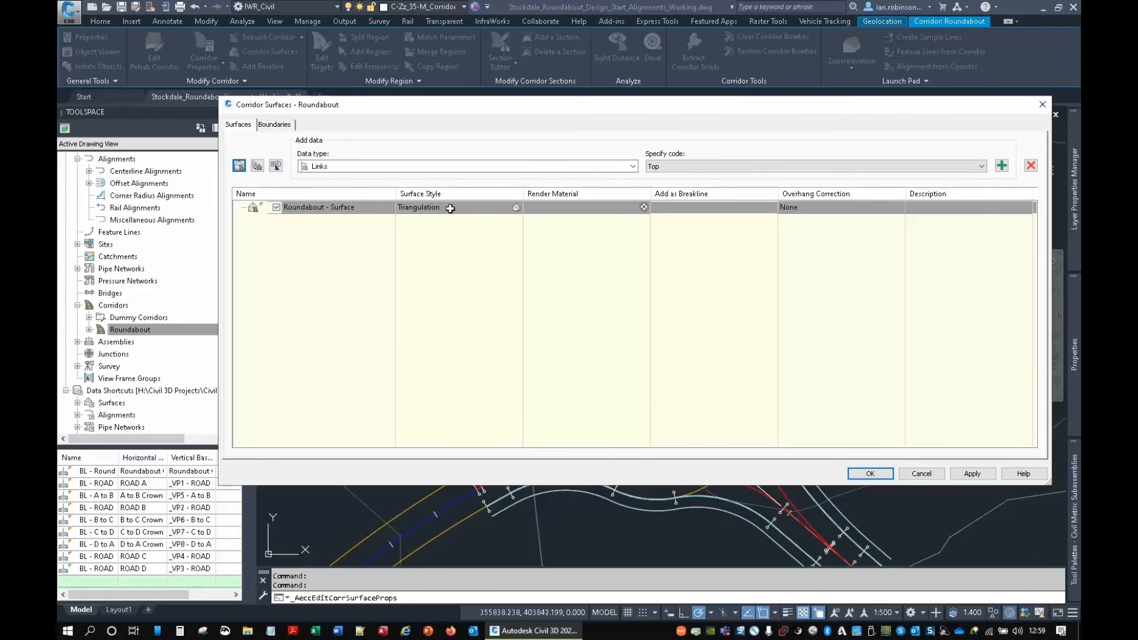
{"action": "left_click", "coordinate": [516, 208]}
{"action": "left_click", "coordinate": [536, 309]}
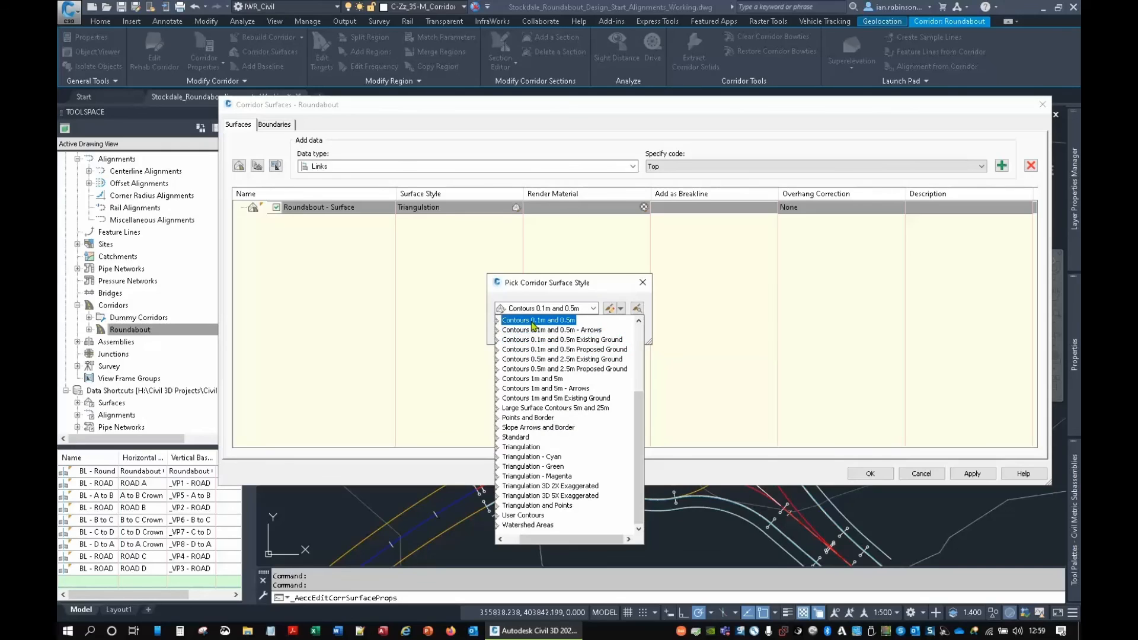
{"action": "left_click", "coordinate": [533, 320]}
{"action": "left_click", "coordinate": [519, 331]}
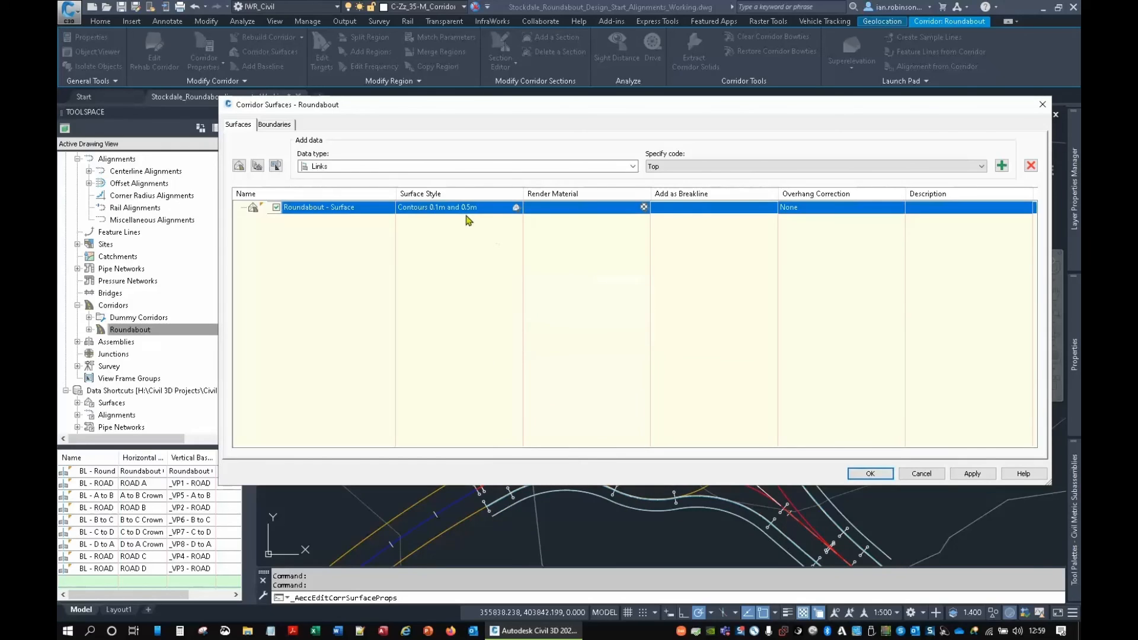
Set the corridor surface's overhang correction to Top Links and add the Top links as surface data.
{"action": "left_click", "coordinate": [786, 207]}
{"action": "left_click", "coordinate": [795, 221]}
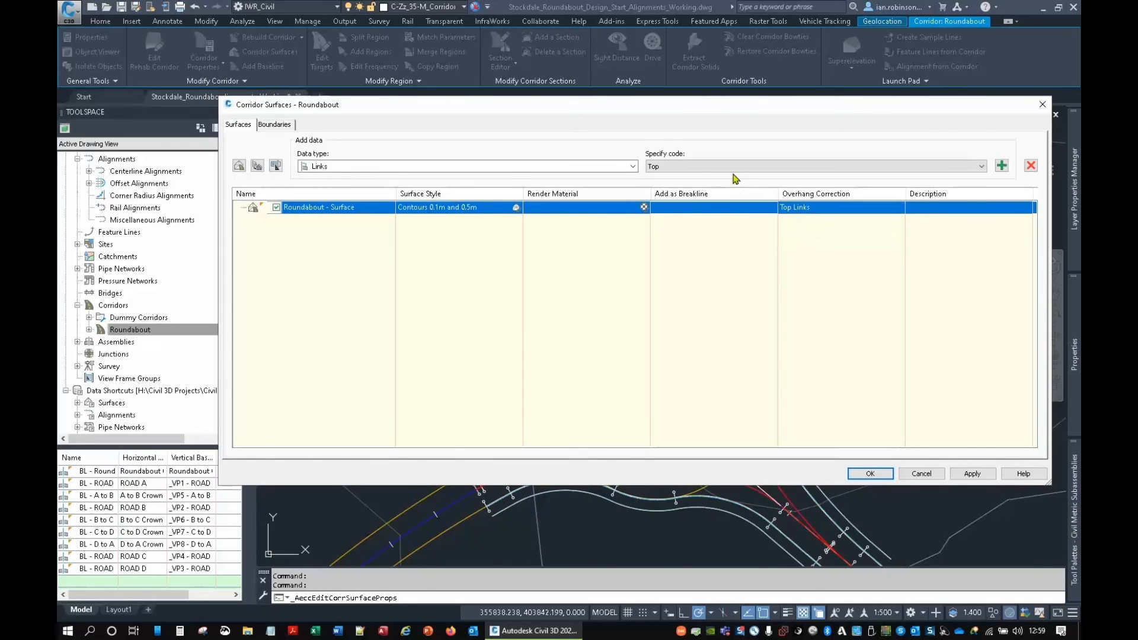
{"action": "left_click", "coordinate": [1001, 165]}
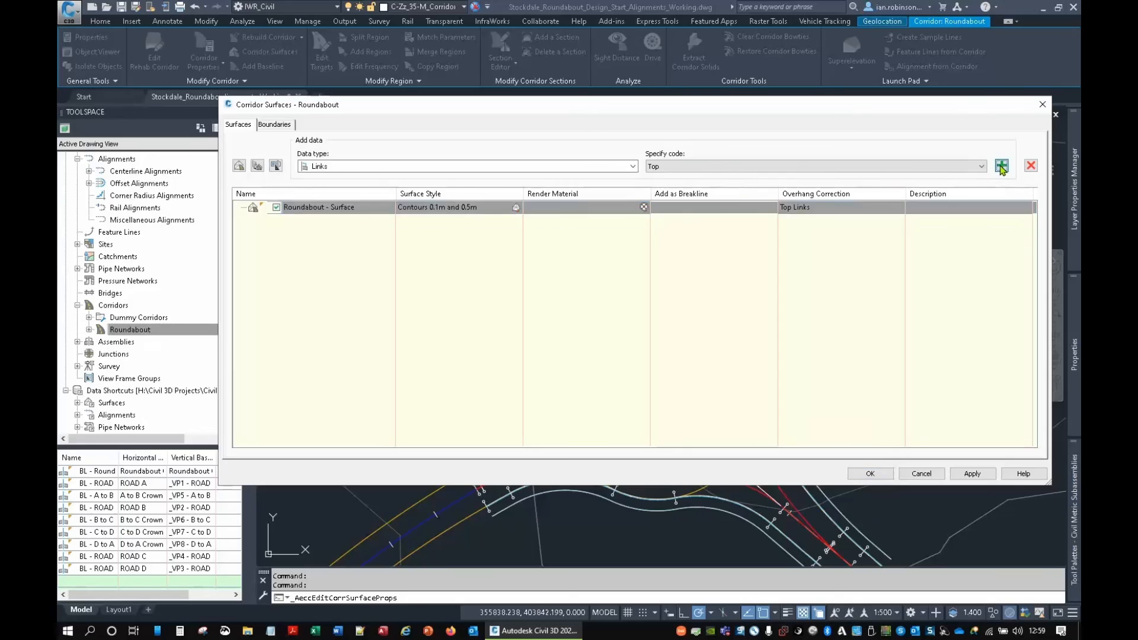
Switch the surface data type to Feature Lines and add the Crown and Lane codes to the corridor surface.
{"action": "left_click", "coordinate": [450, 166]}
{"action": "left_click", "coordinate": [374, 181]}
{"action": "left_click", "coordinate": [658, 166]}
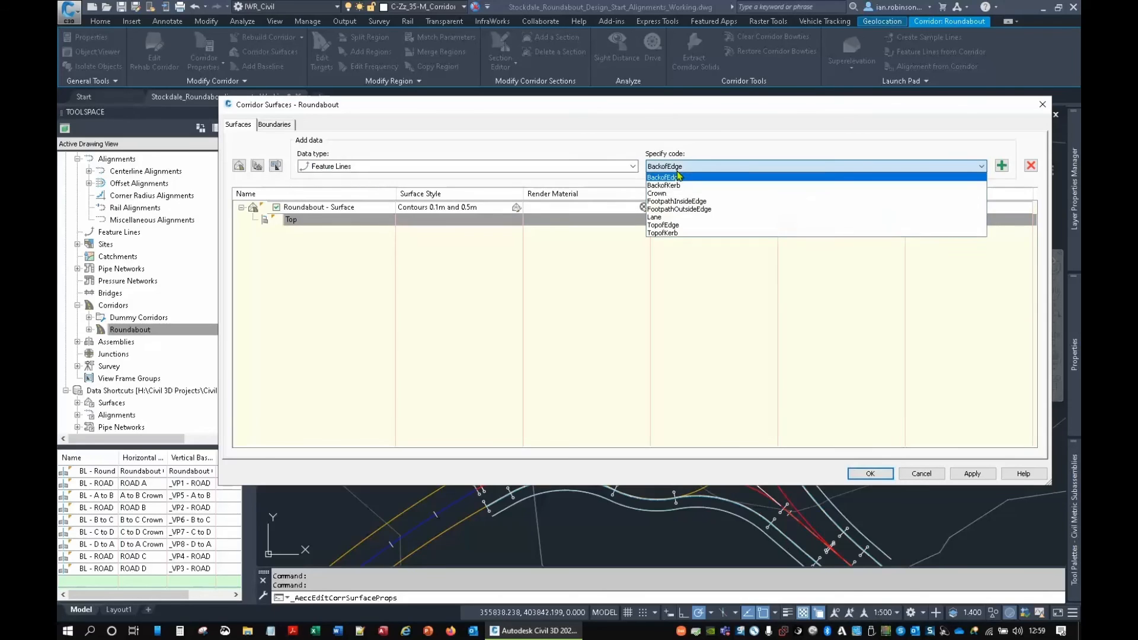
{"action": "left_click", "coordinate": [669, 194]}
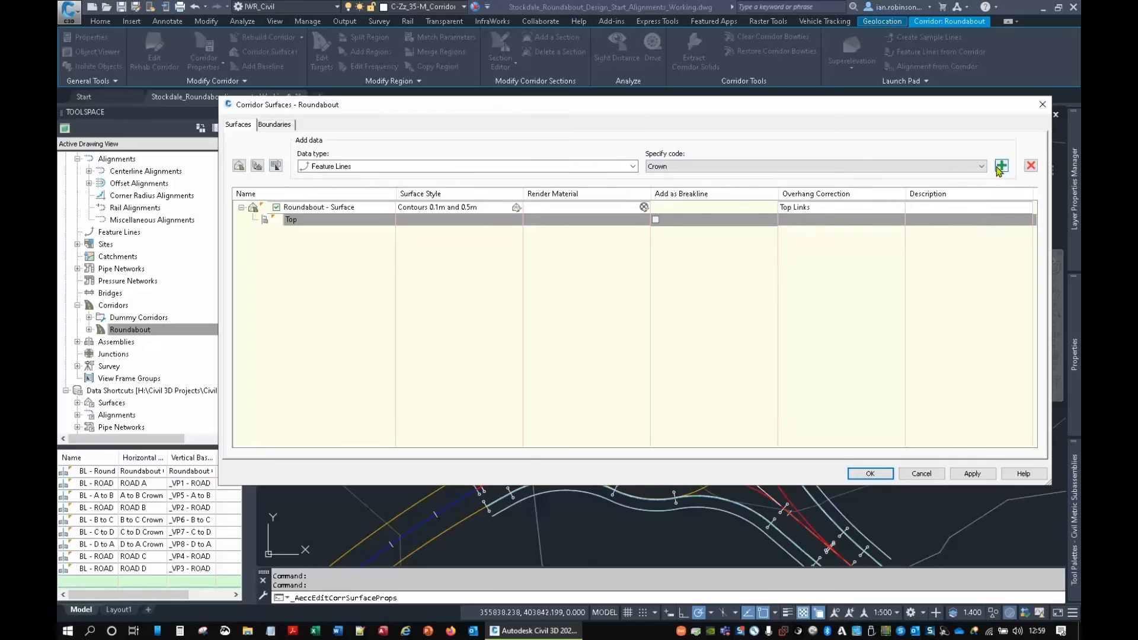
{"action": "left_click", "coordinate": [1001, 165]}
{"action": "left_click", "coordinate": [889, 166]}
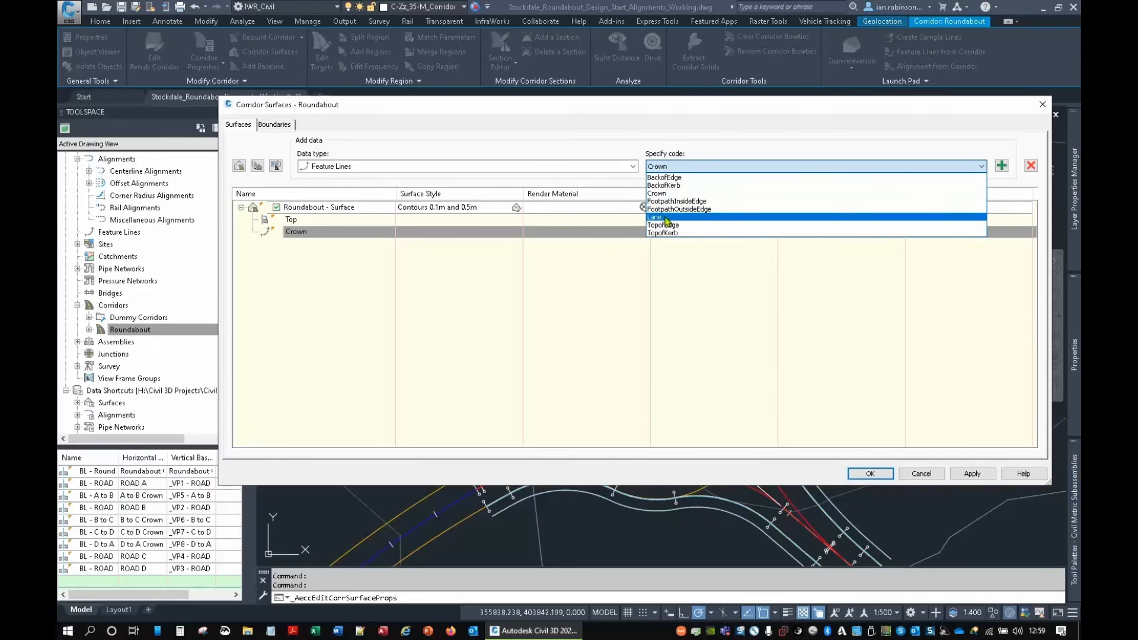
{"action": "left_click", "coordinate": [664, 217]}
{"action": "left_click", "coordinate": [1002, 166]}
Add the TopofKerb feature lines to the corridor surface.
{"action": "left_click", "coordinate": [948, 166]}
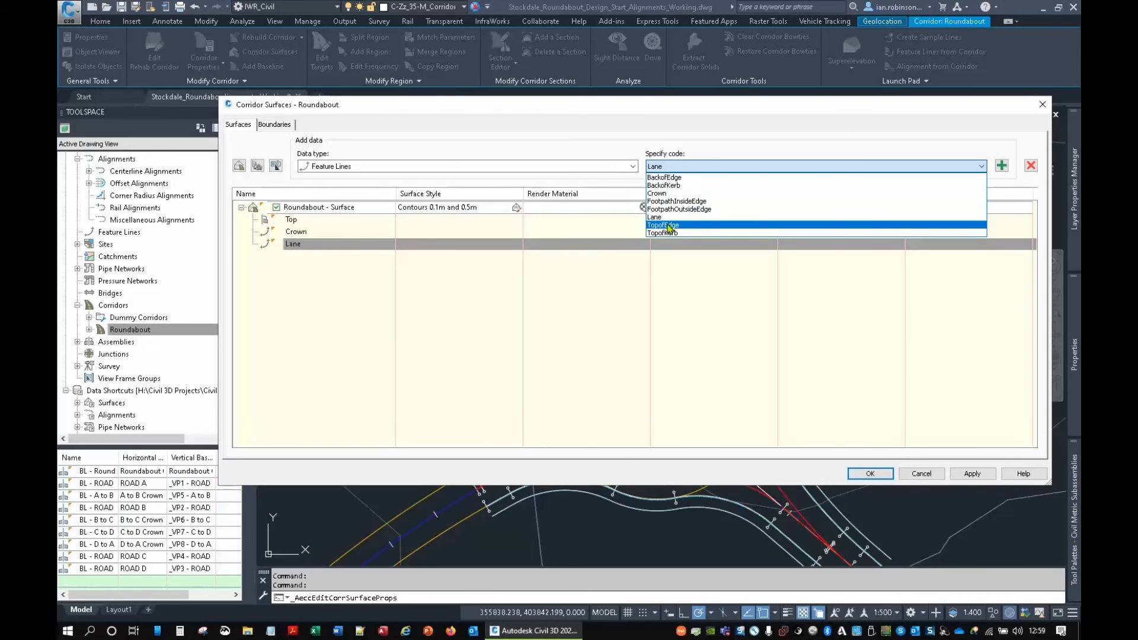
{"action": "left_click", "coordinate": [668, 226]}
{"action": "left_click", "coordinate": [675, 166]}
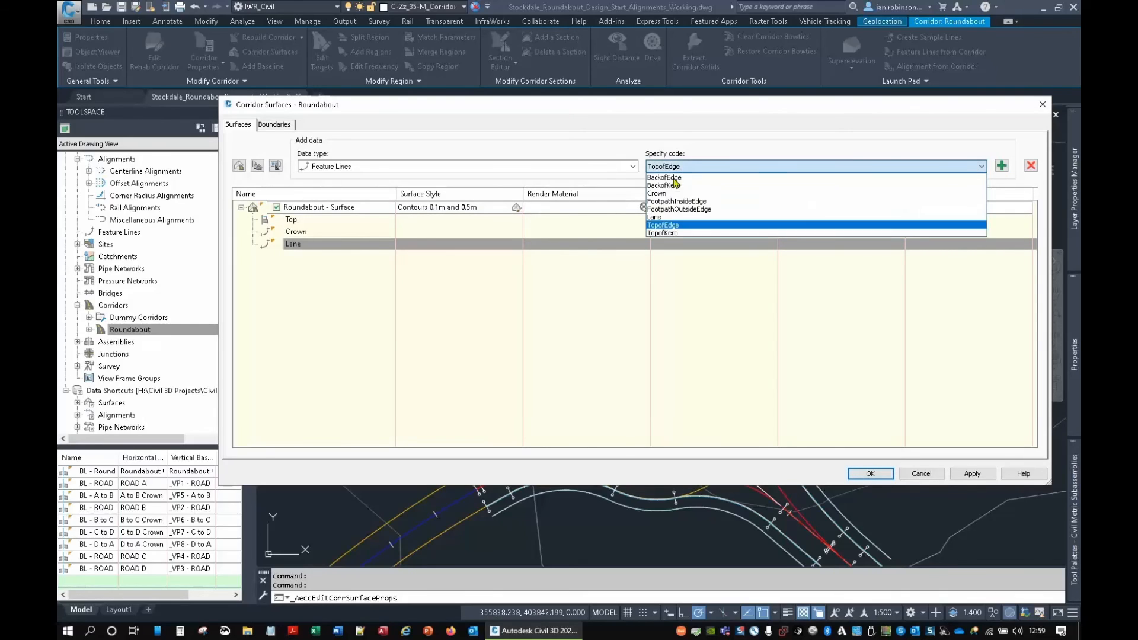
{"action": "left_click", "coordinate": [671, 233]}
{"action": "left_click", "coordinate": [1002, 166]}
Add the BackofKerb and TopofEdge feature lines to the corridor surface.
{"action": "left_click", "coordinate": [972, 166]}
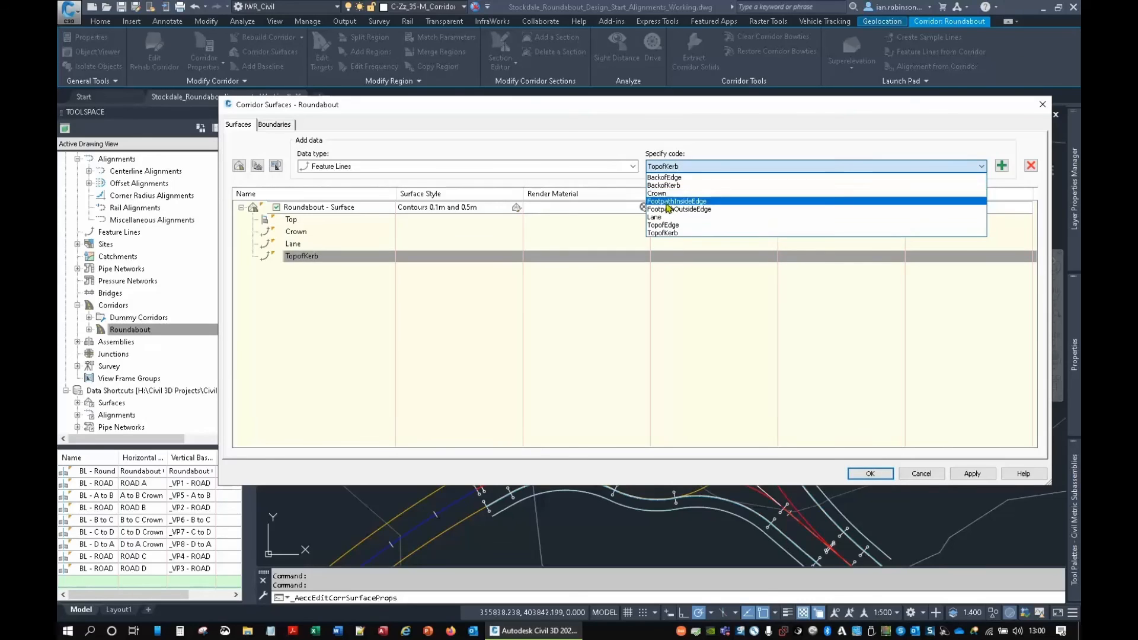
{"action": "left_click", "coordinate": [664, 177]}
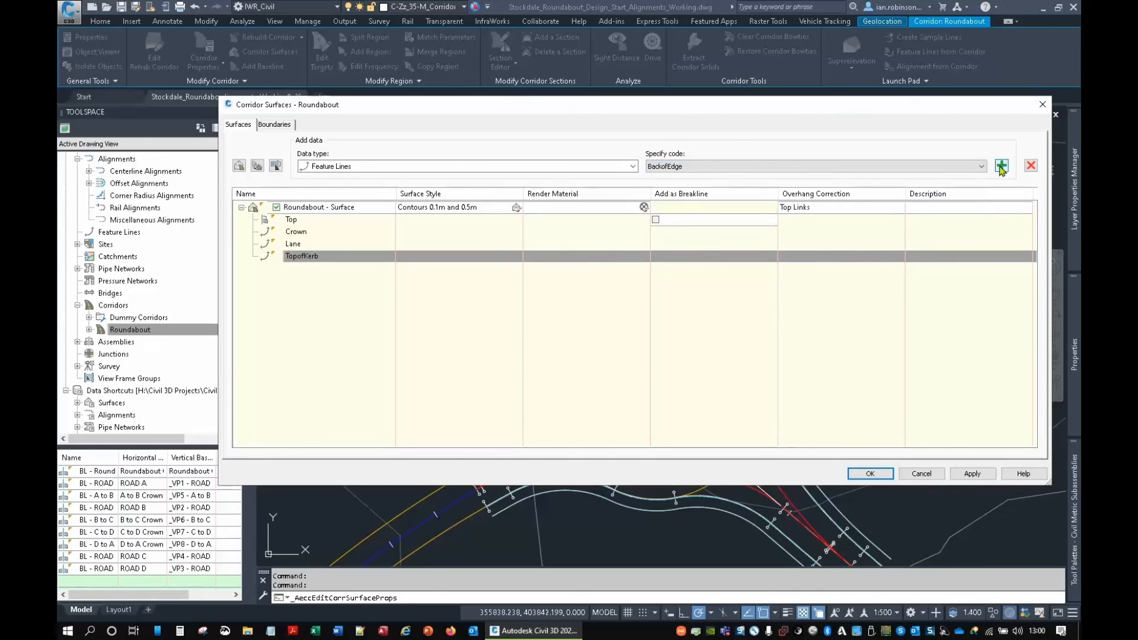
{"action": "left_click", "coordinate": [1001, 165]}
{"action": "left_click", "coordinate": [735, 167]}
{"action": "left_click", "coordinate": [696, 188]}
{"action": "left_click", "coordinate": [1002, 165]}
{"action": "left_click", "coordinate": [981, 167]}
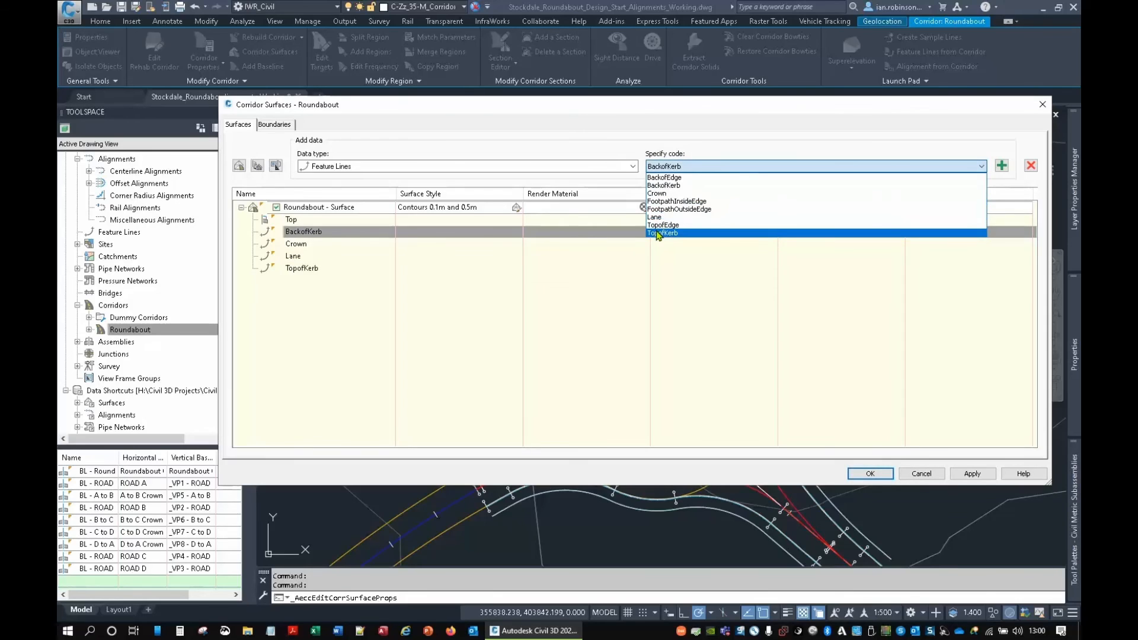
{"action": "left_click", "coordinate": [661, 226]}
{"action": "left_click", "coordinate": [1002, 165]}
Add the FootpathOutsideEdge and FootpathInsideEdge feature lines to the corridor surface.
{"action": "left_click", "coordinate": [981, 167]}
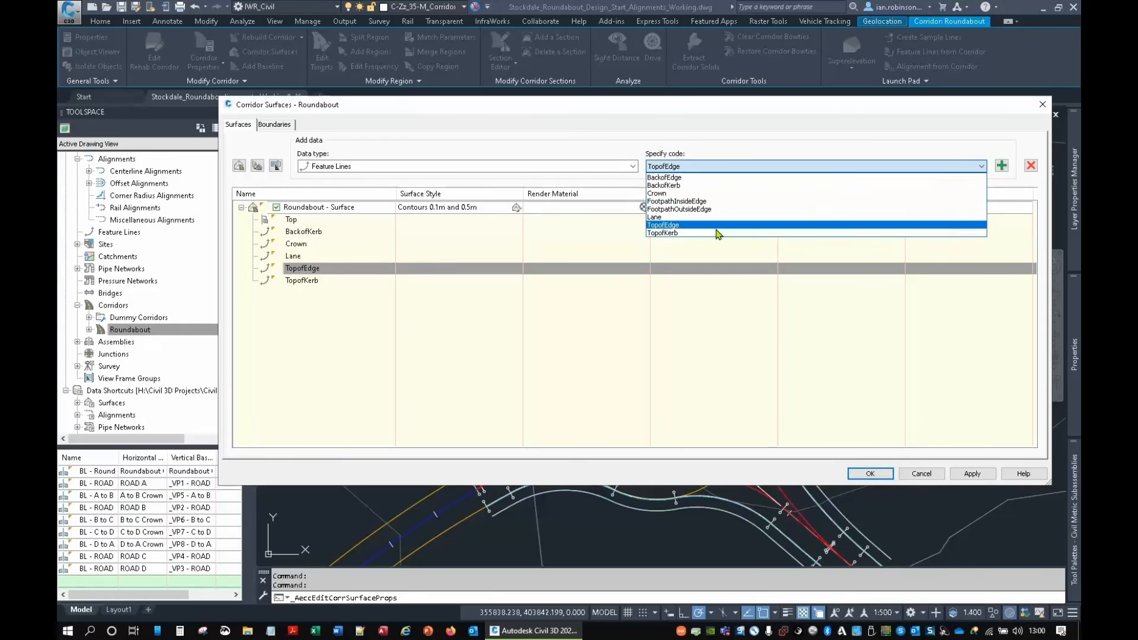
{"action": "left_click", "coordinate": [842, 208]}
{"action": "left_click", "coordinate": [1002, 165]}
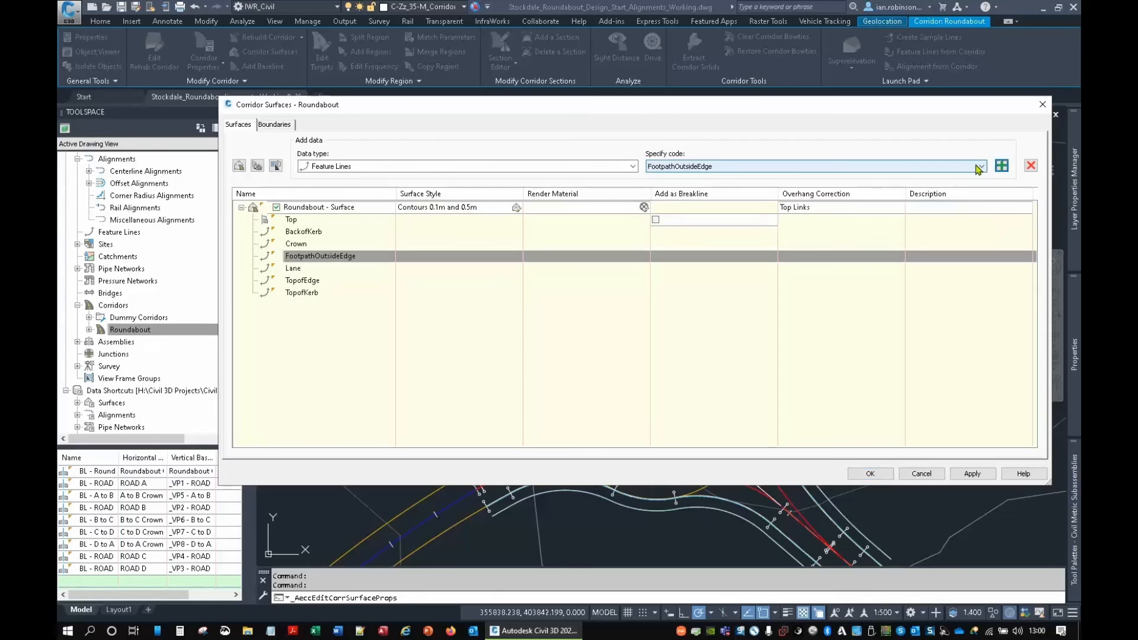
{"action": "left_click", "coordinate": [982, 167]}
{"action": "left_click", "coordinate": [735, 201]}
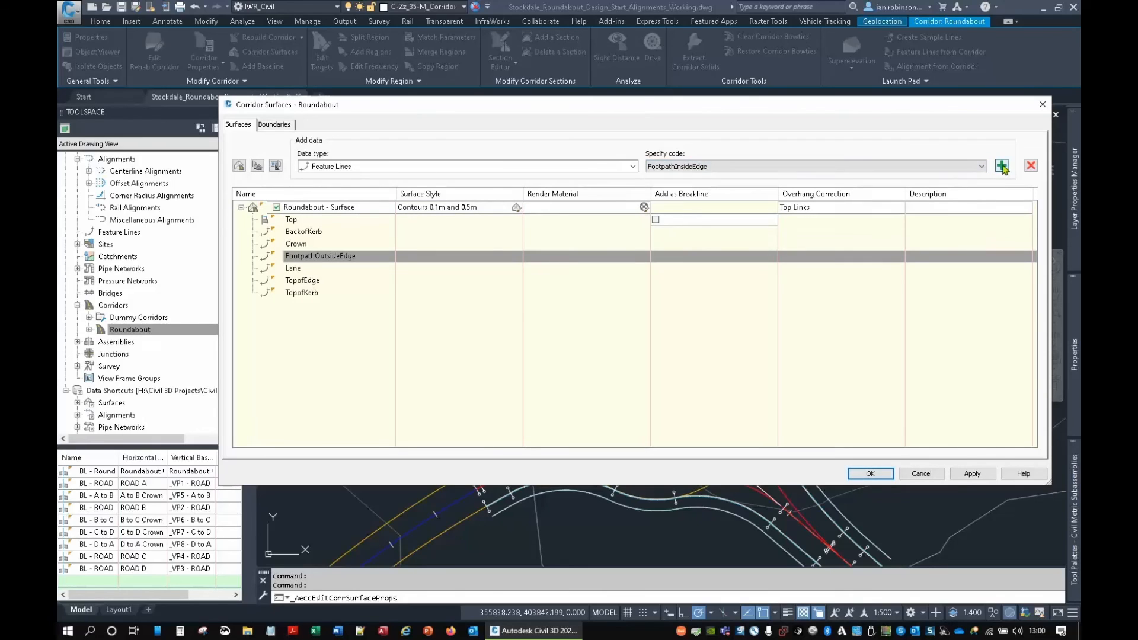
{"action": "left_click", "coordinate": [1002, 165]}
{"action": "left_click", "coordinate": [701, 166]}
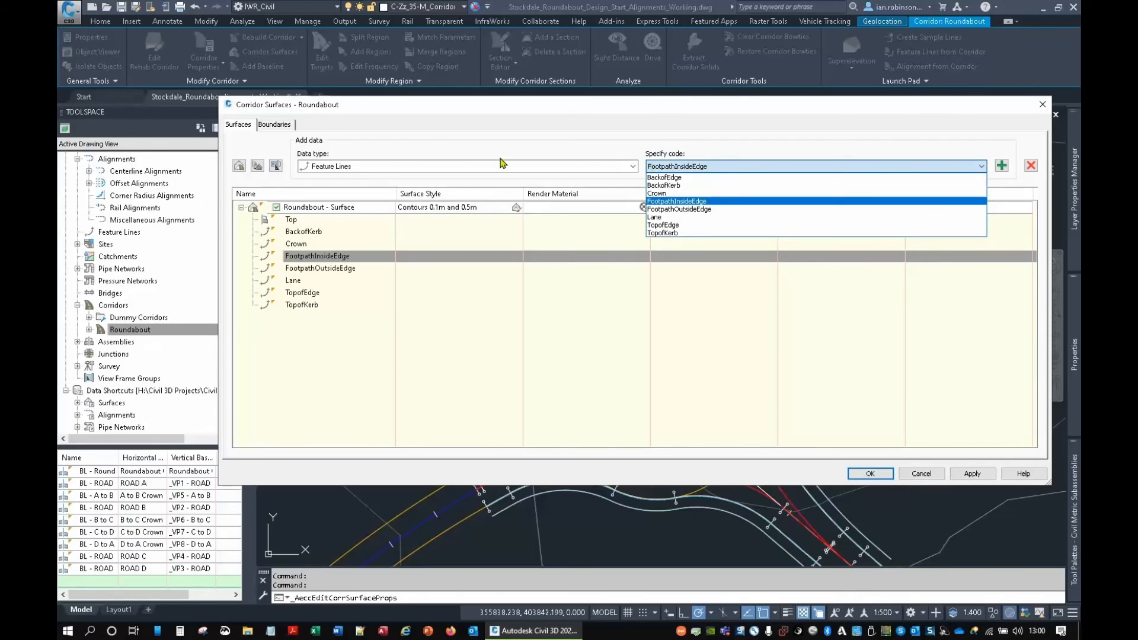
Set the corridor extents as the outer boundary of the roundabout surface and accept the corridor surface settings.
{"action": "left_click", "coordinate": [291, 132]}
{"action": "left_click", "coordinate": [275, 125]}
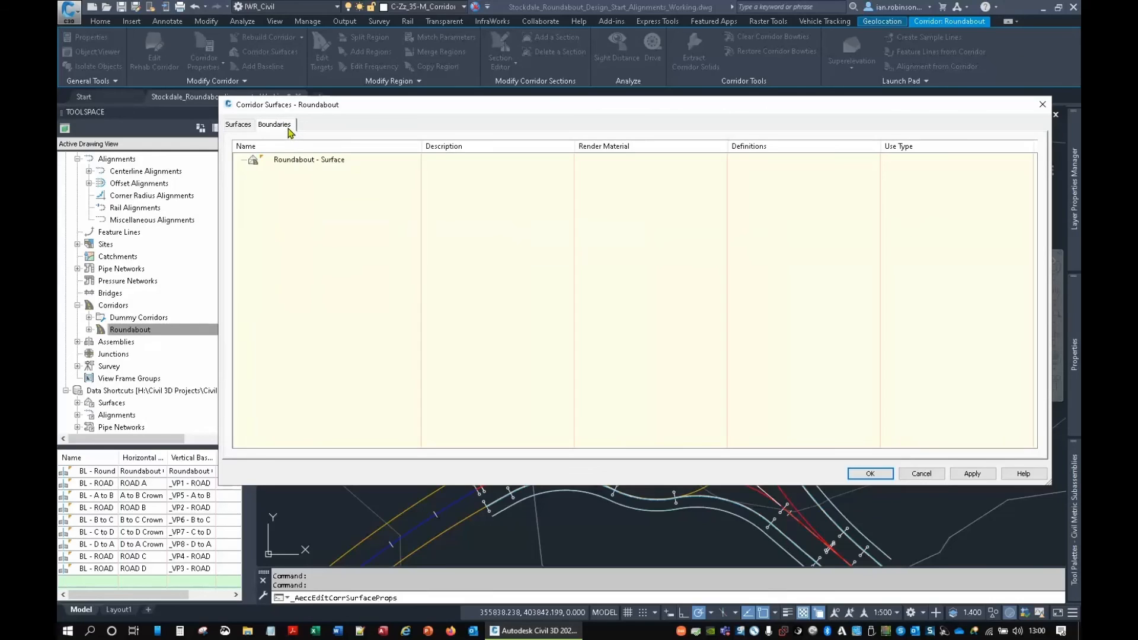
{"action": "right_click", "coordinate": [336, 160]}
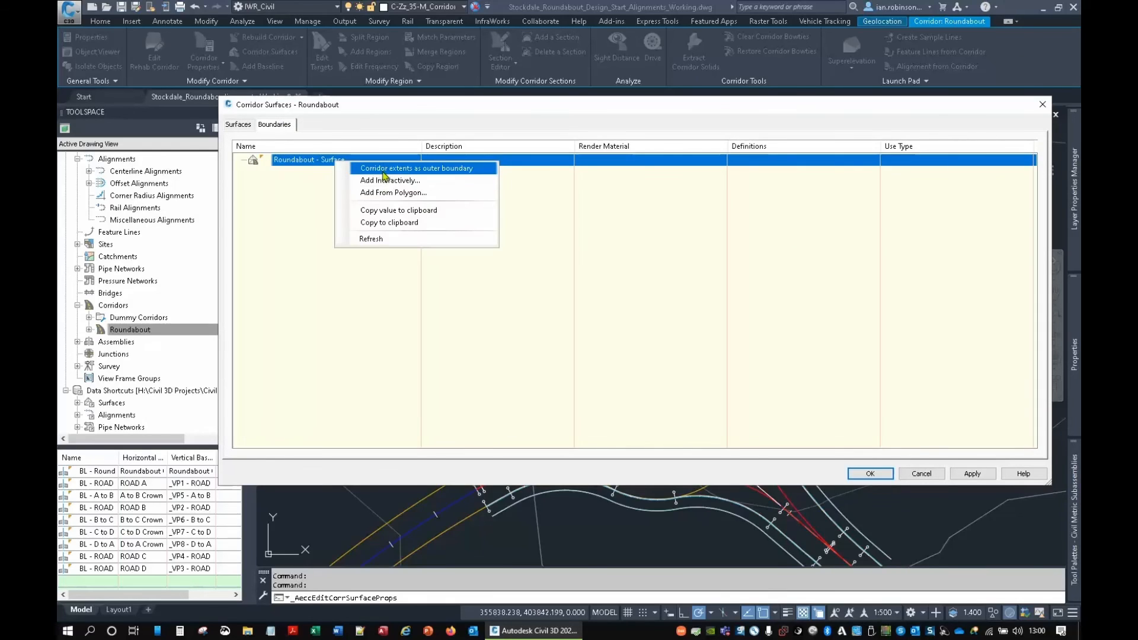
{"action": "left_click", "coordinate": [384, 169]}
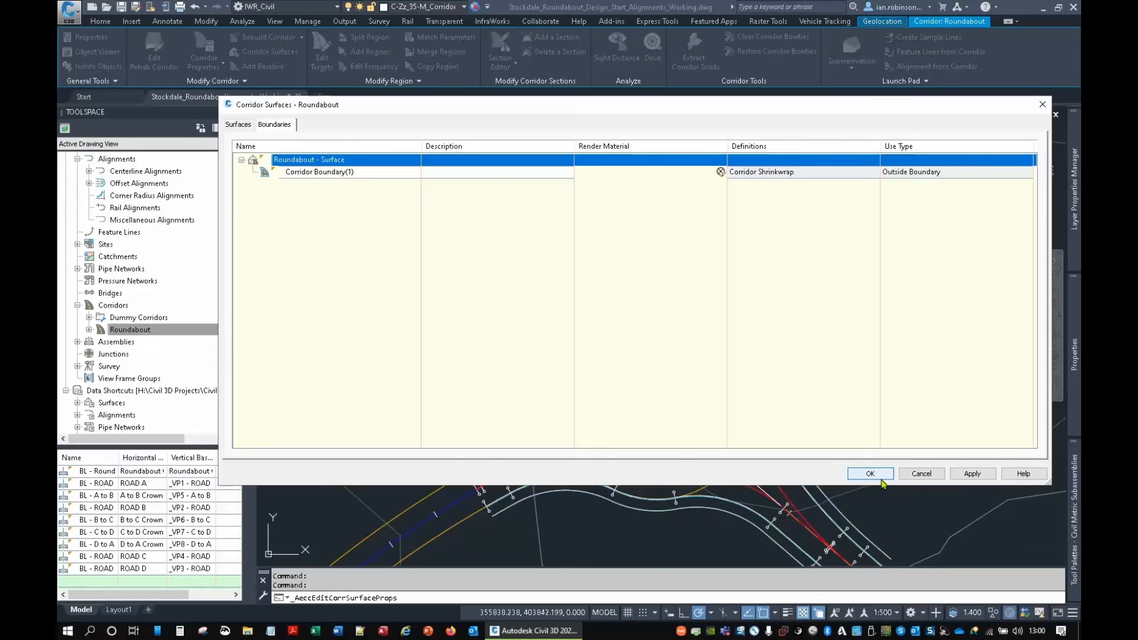
{"action": "left_click", "coordinate": [882, 478]}
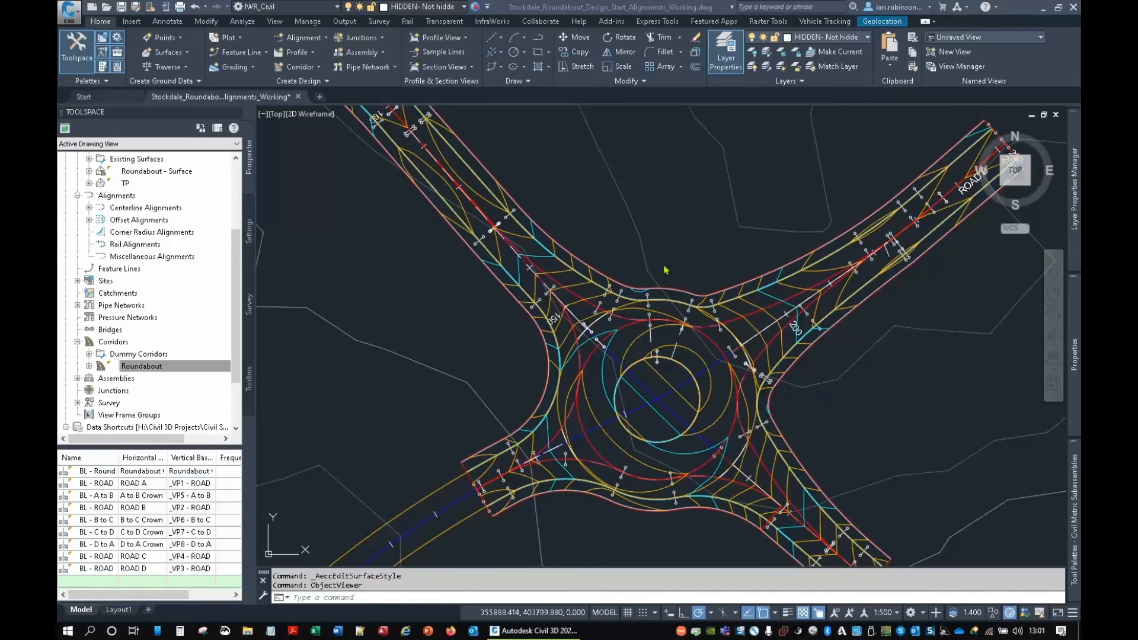
Open the roundabout surface in the Object Viewer and examine the central island and junction arms in 3D.
{"action": "left_click", "coordinate": [681, 193]}
{"action": "left_click", "coordinate": [667, 346]}
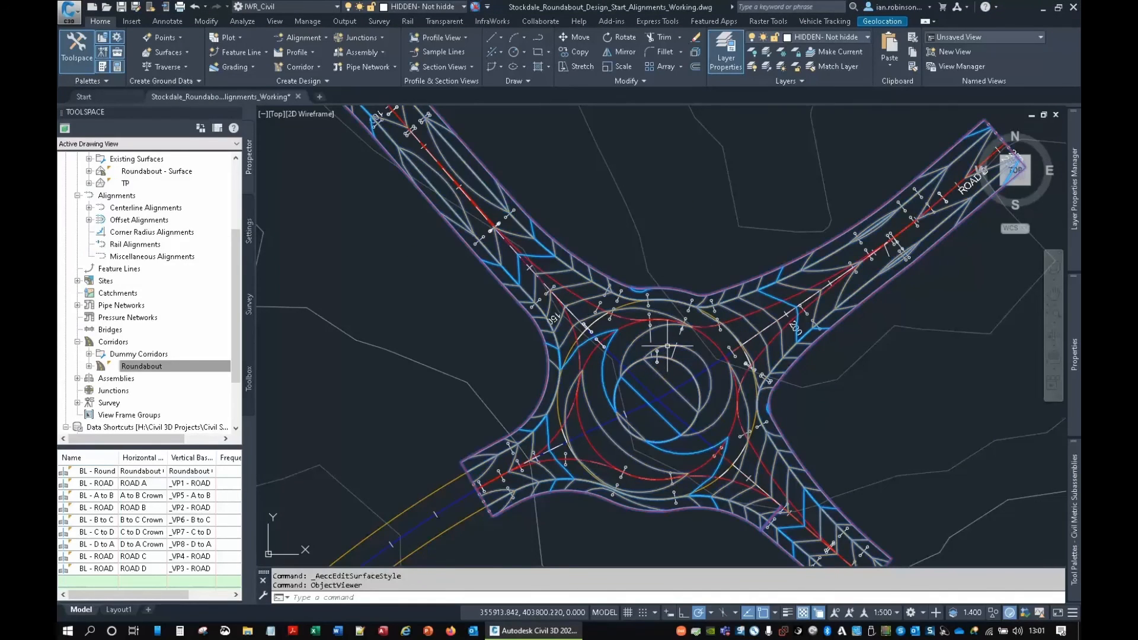
{"action": "right_click", "coordinate": [667, 346]}
{"action": "left_click", "coordinate": [671, 518]}
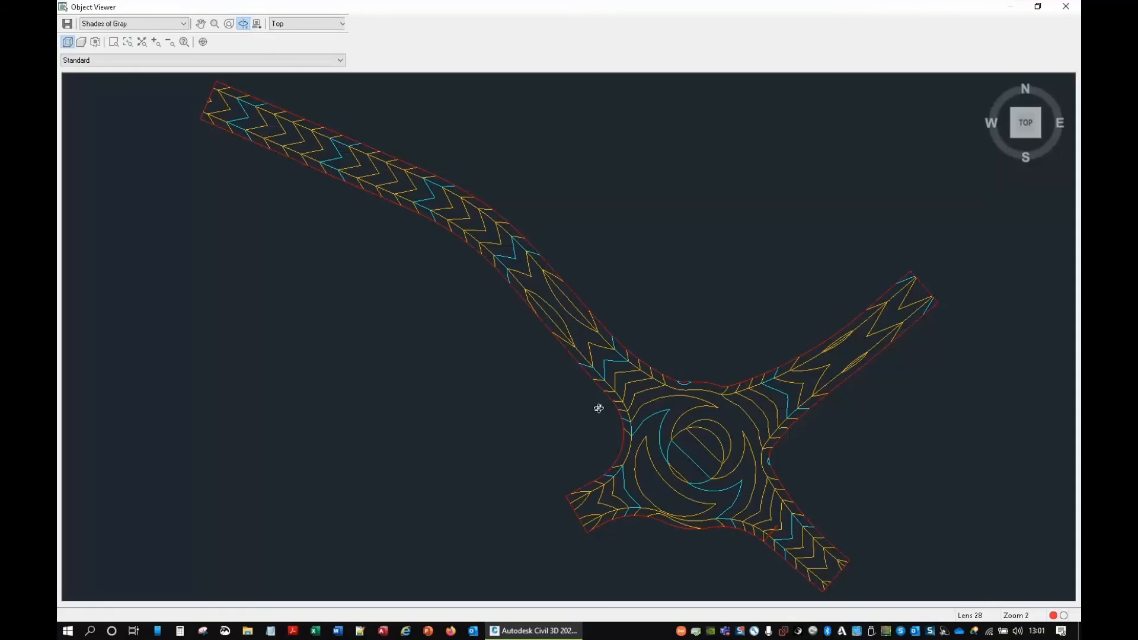
{"action": "left_click_drag", "start_coordinate": [597, 406], "coordinate": [615, 223]}
{"action": "scroll", "coordinate": [524, 324], "scroll_direction": "up", "scroll_amount": 10}
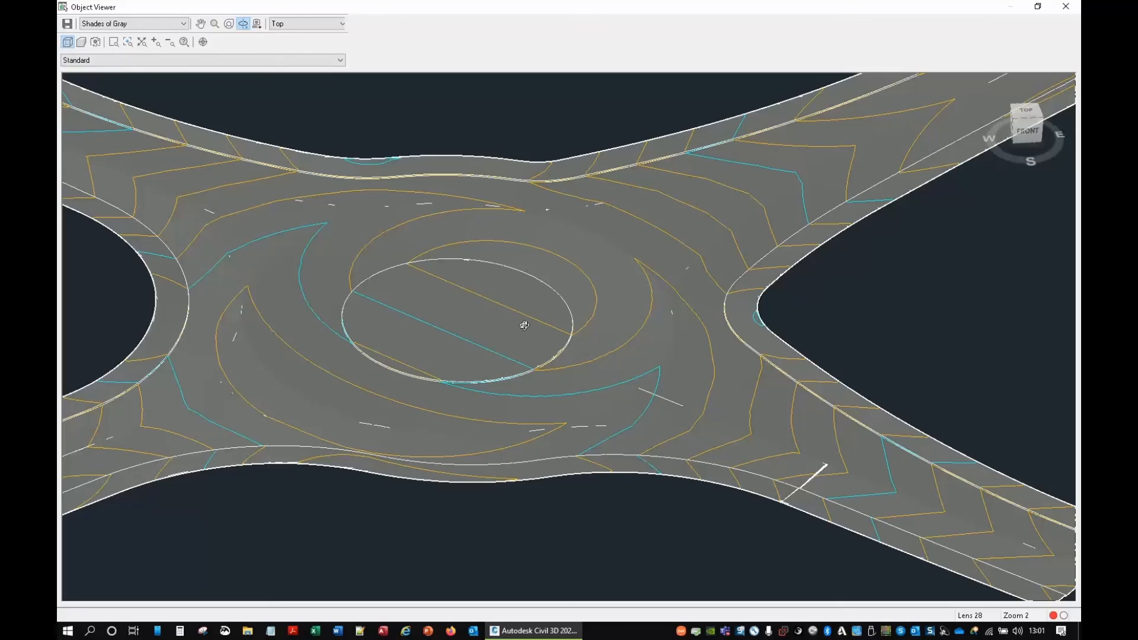
{"action": "scroll", "coordinate": [520, 331], "scroll_direction": "down", "scroll_amount": 2}
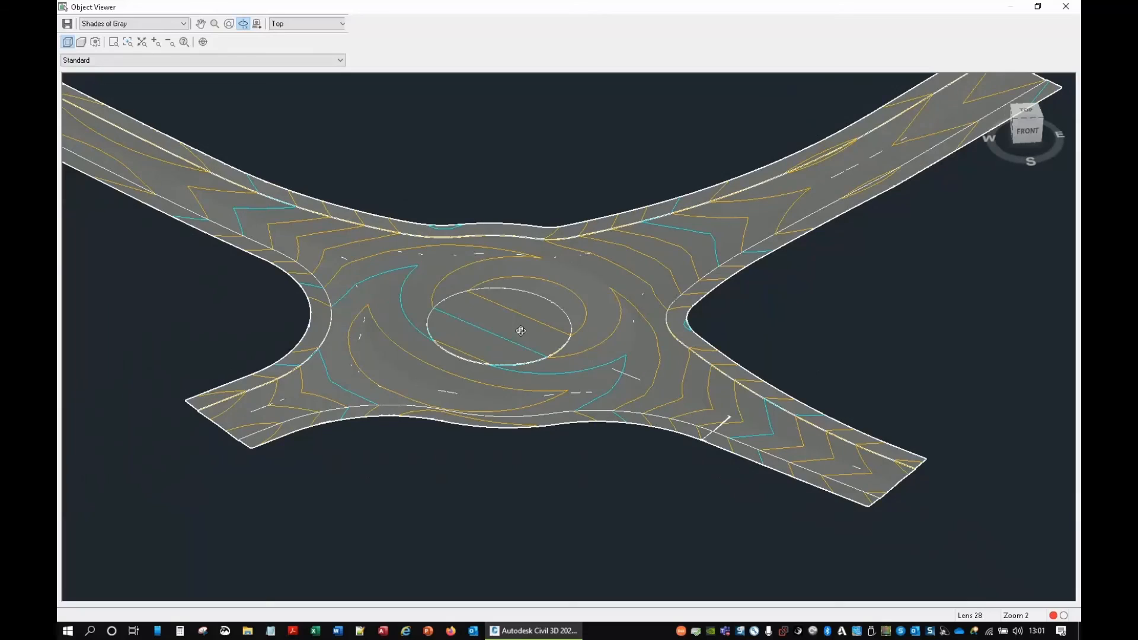